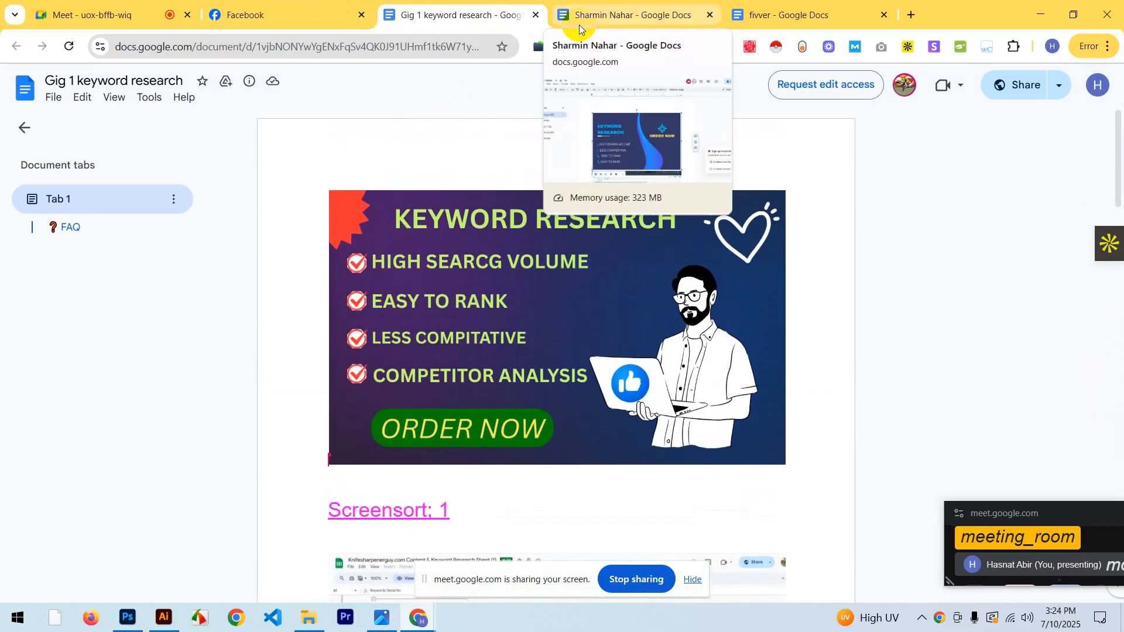
pyautogui.click(749, 5)
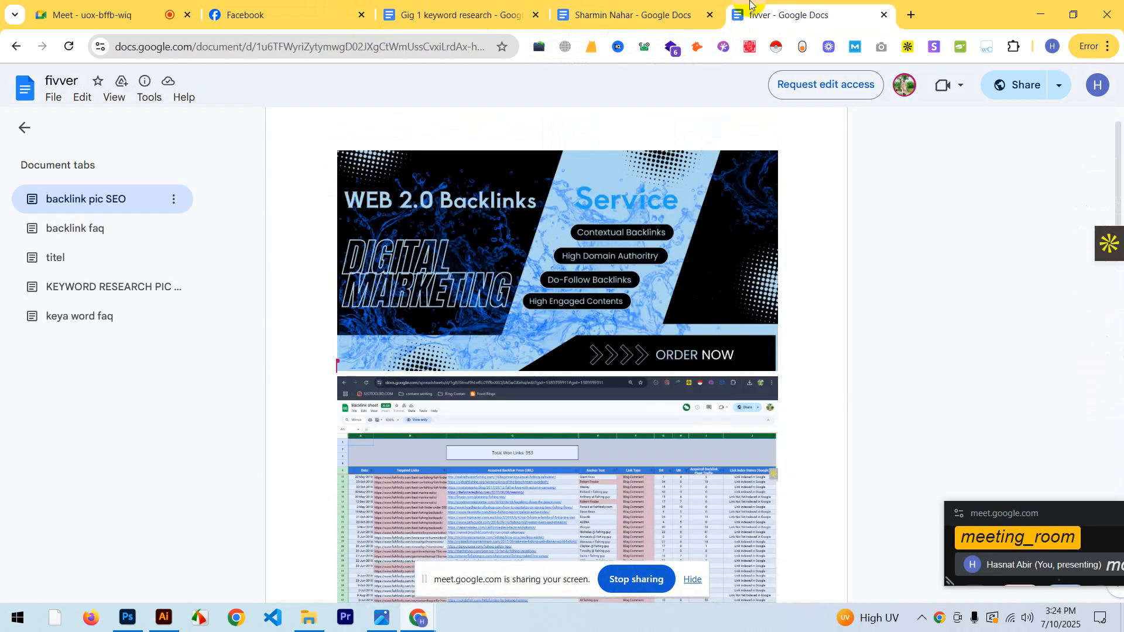
pyautogui.middleClick(750, 5)
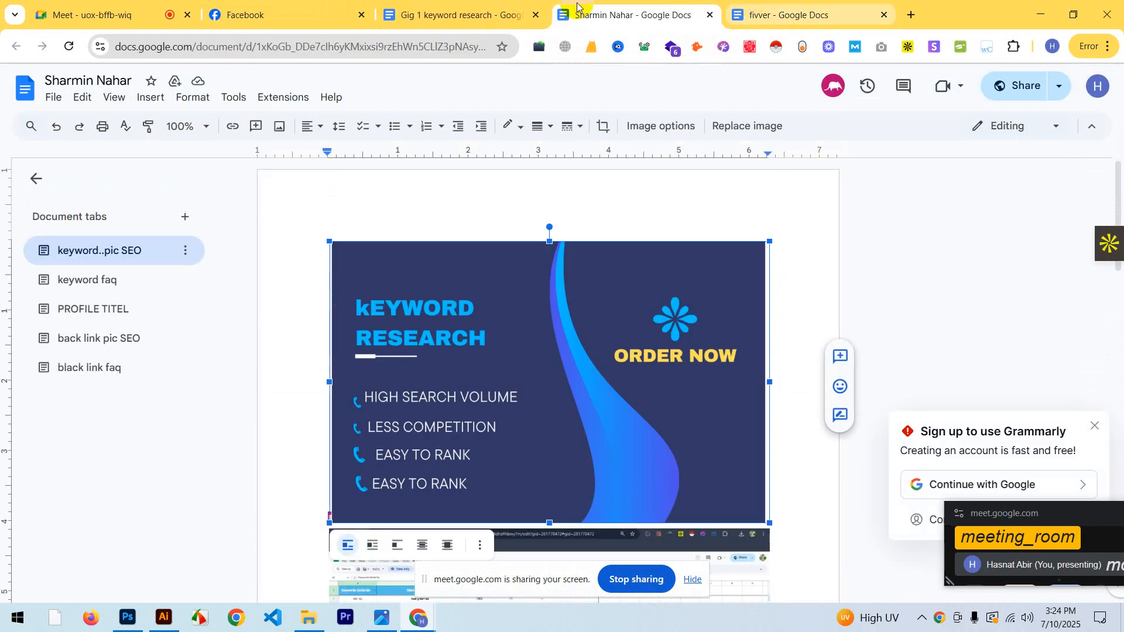
pyautogui.middleClick(607, 16)
# Log out of Facebook from its account menu and close the Facebook tab.
pyautogui.click(284, 17)
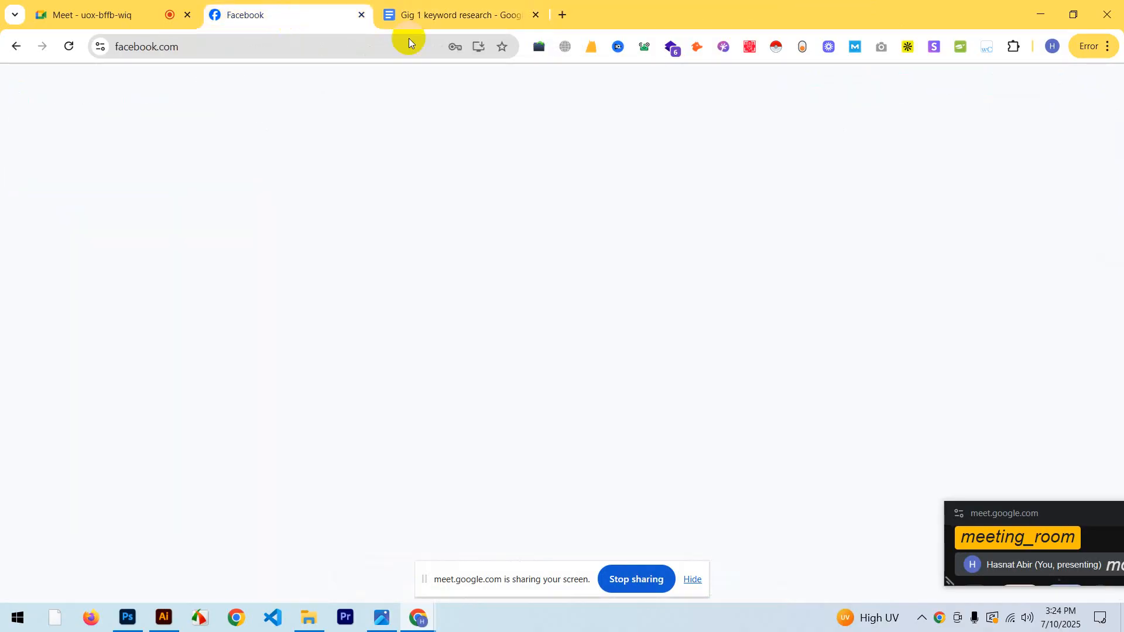
pyautogui.click(1091, 91)
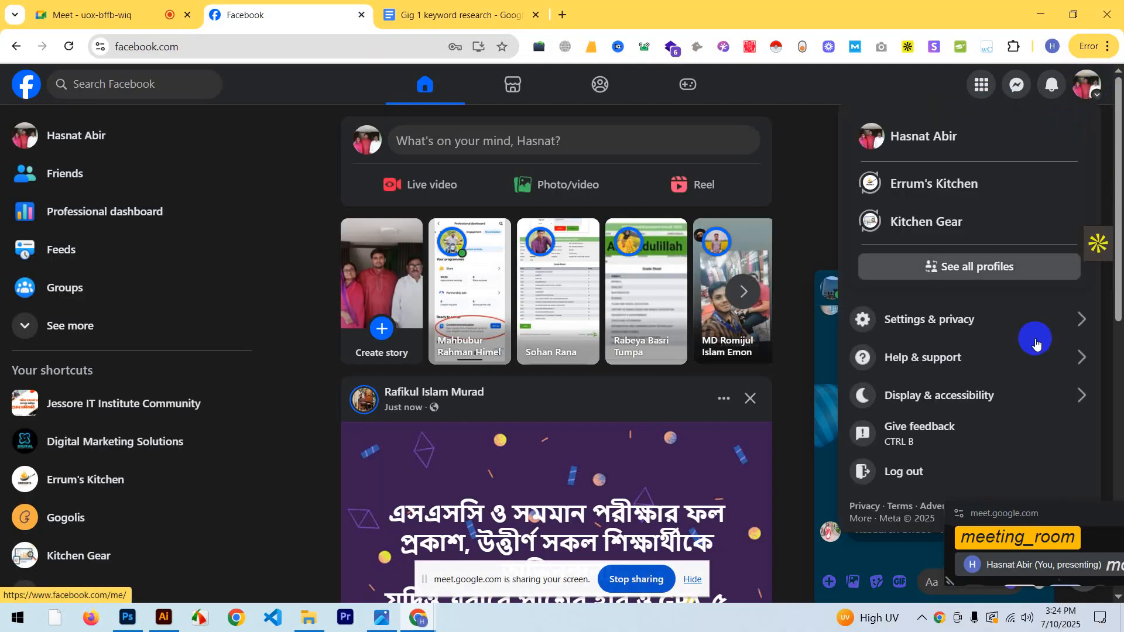
pyautogui.click(931, 469)
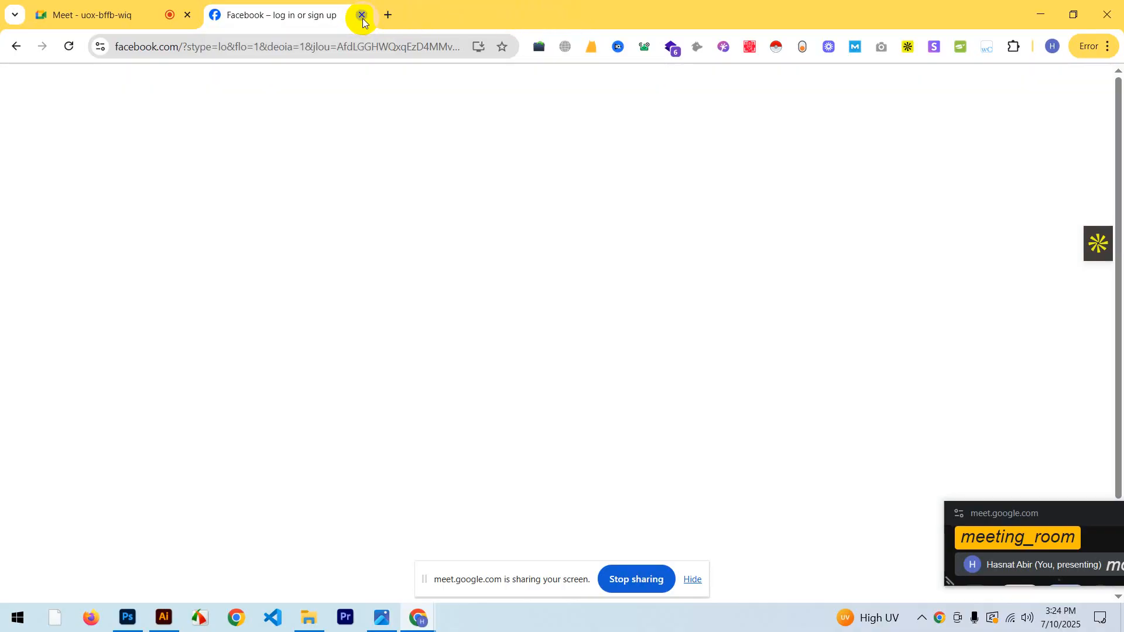
pyautogui.click(360, 15)
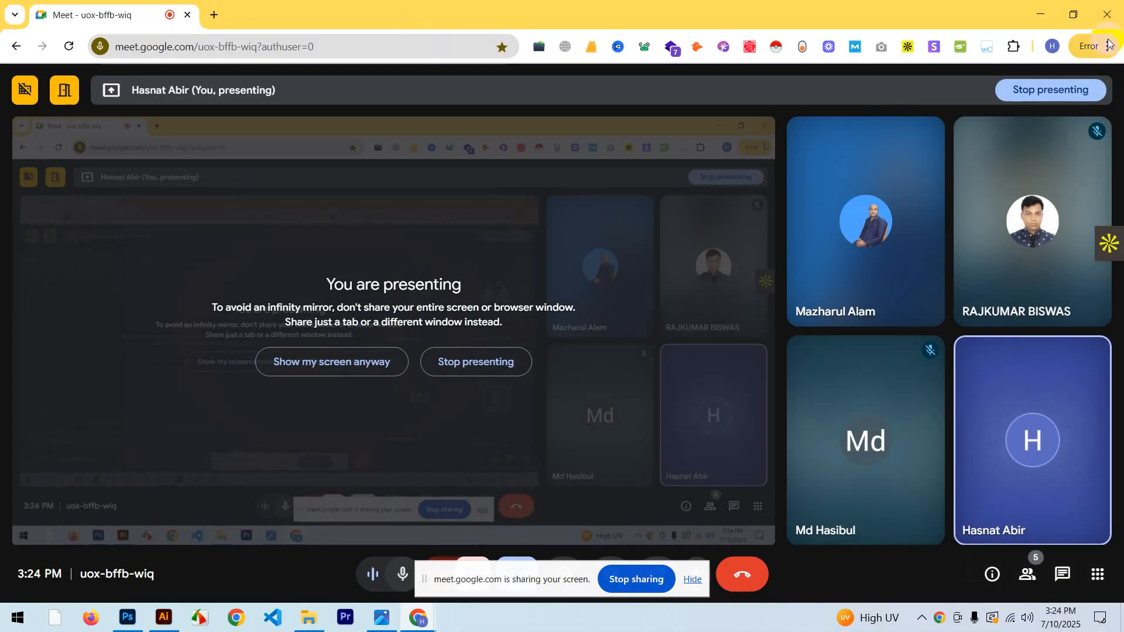
# Open a new incognito window and go to gmail.com.
pyautogui.click(1106, 47)
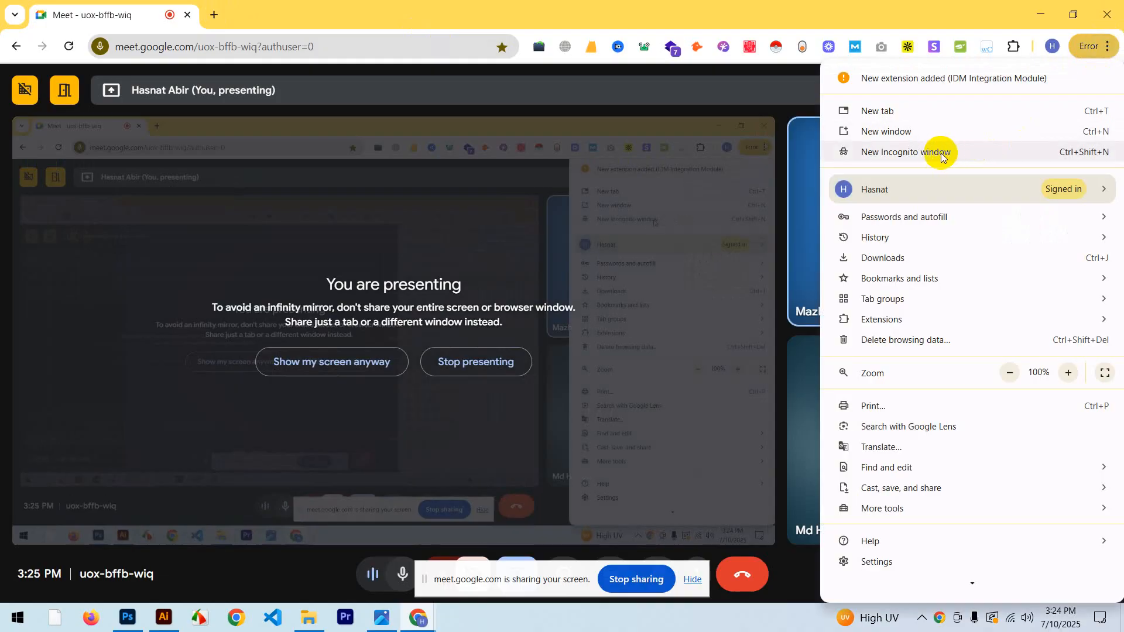
pyautogui.click(926, 154)
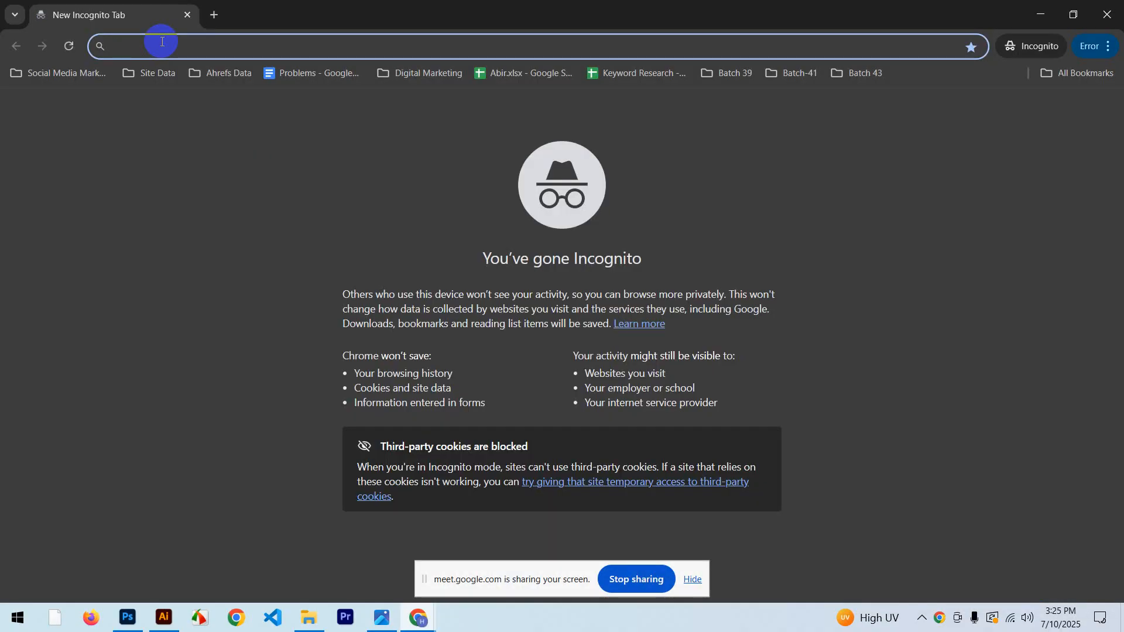
pyautogui.write('gmail.com')
pyautogui.press('Return')
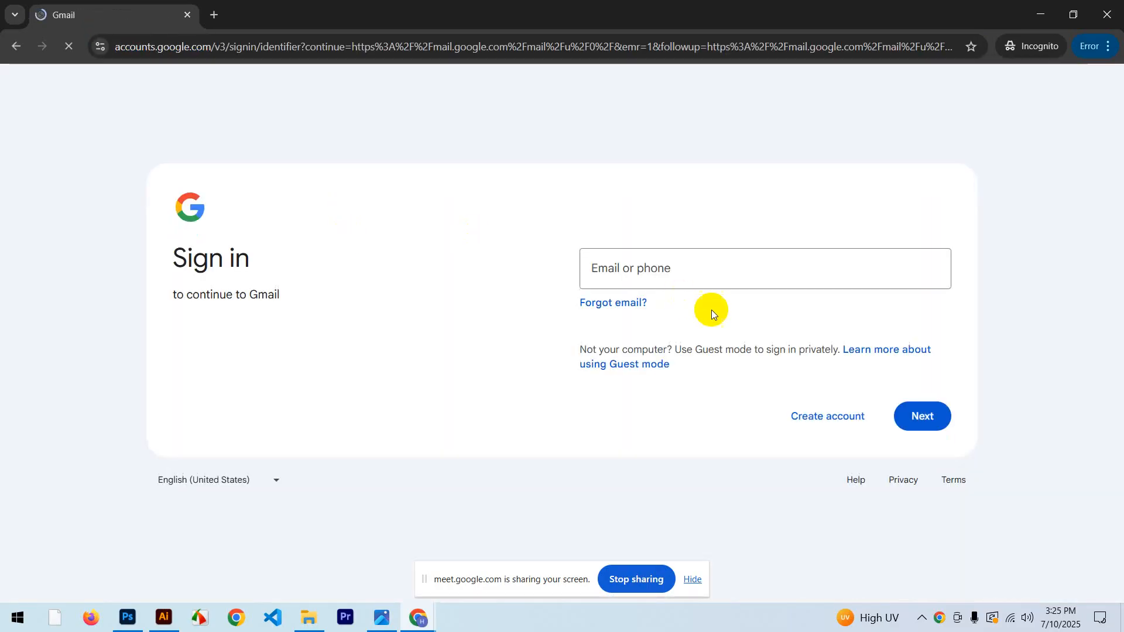
# Sign in with the account's e-mail and password, then bring the Meet call window forward.
pyautogui.click(663, 255)
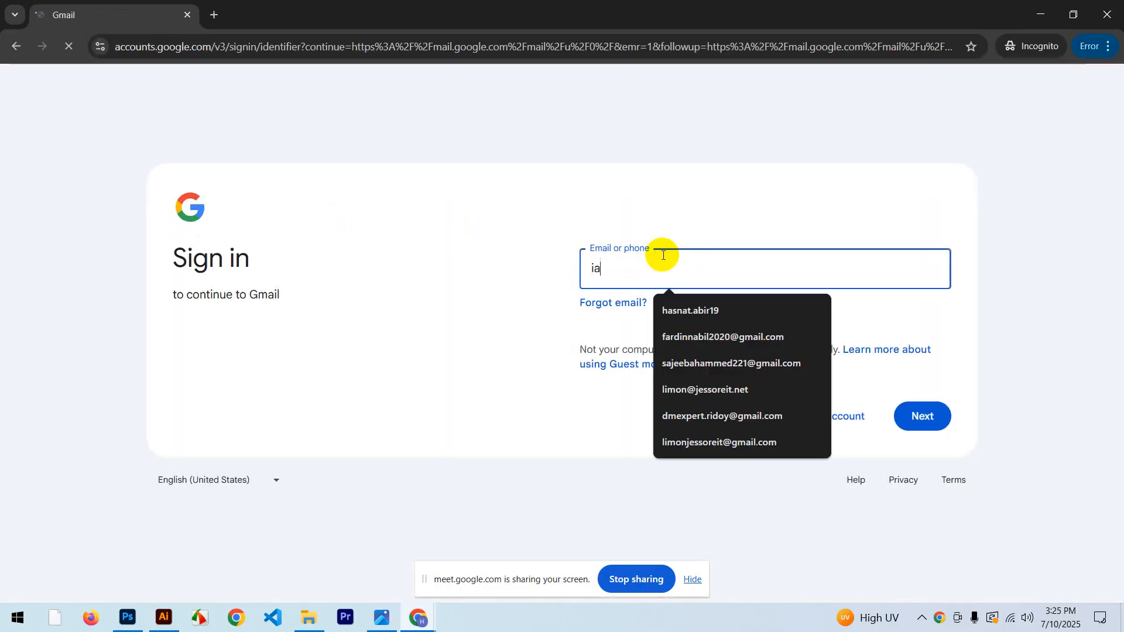
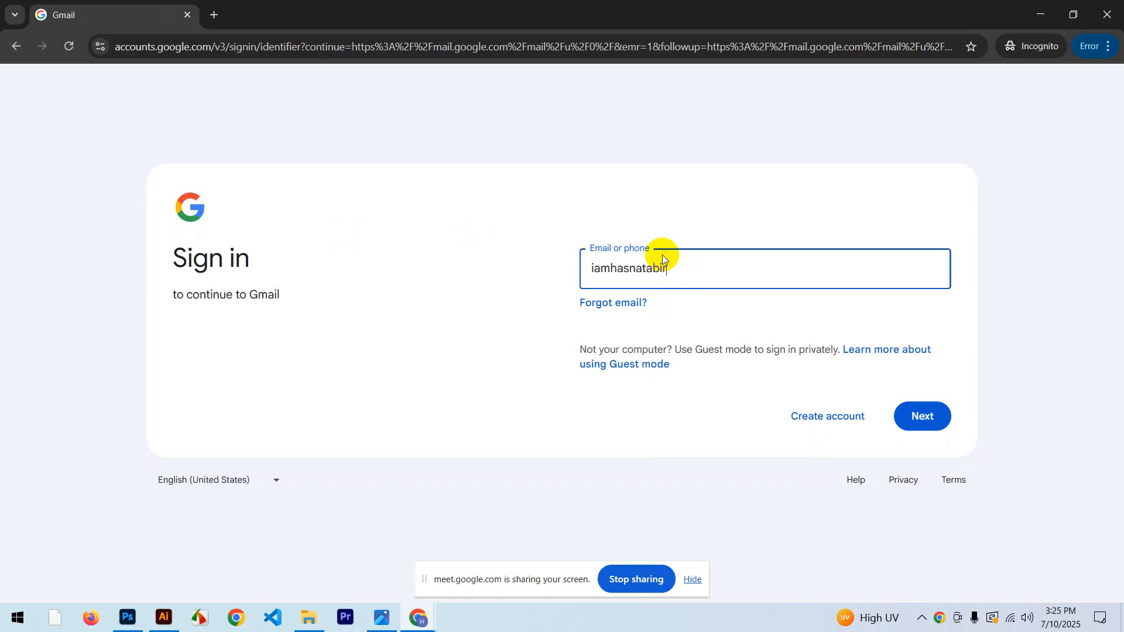
pyautogui.press('Return')
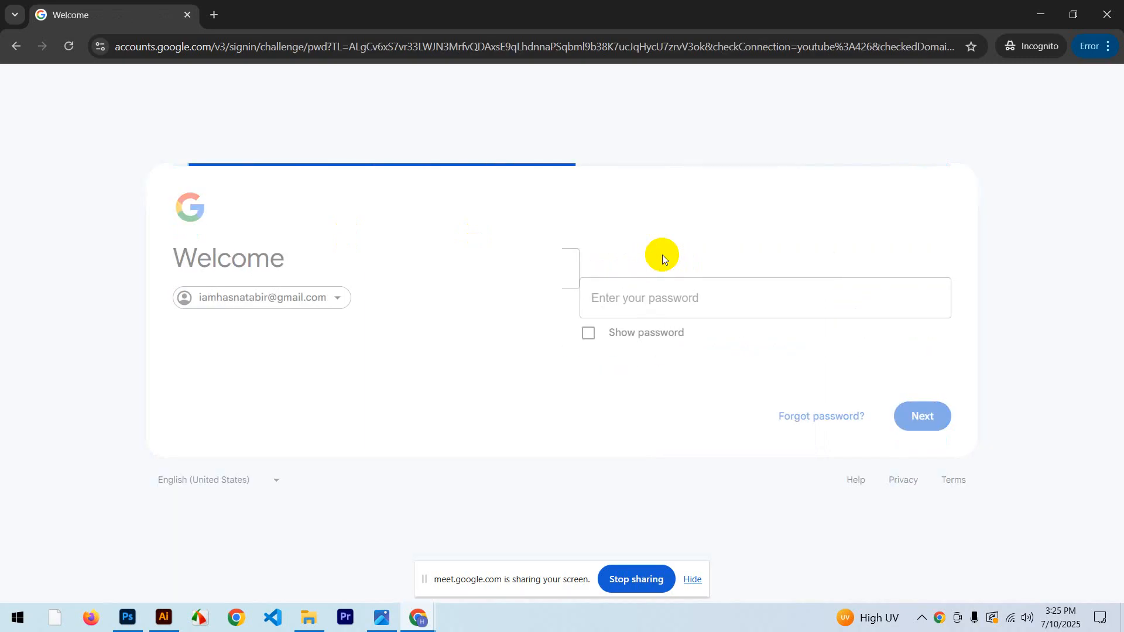
pyautogui.write('••••••••')
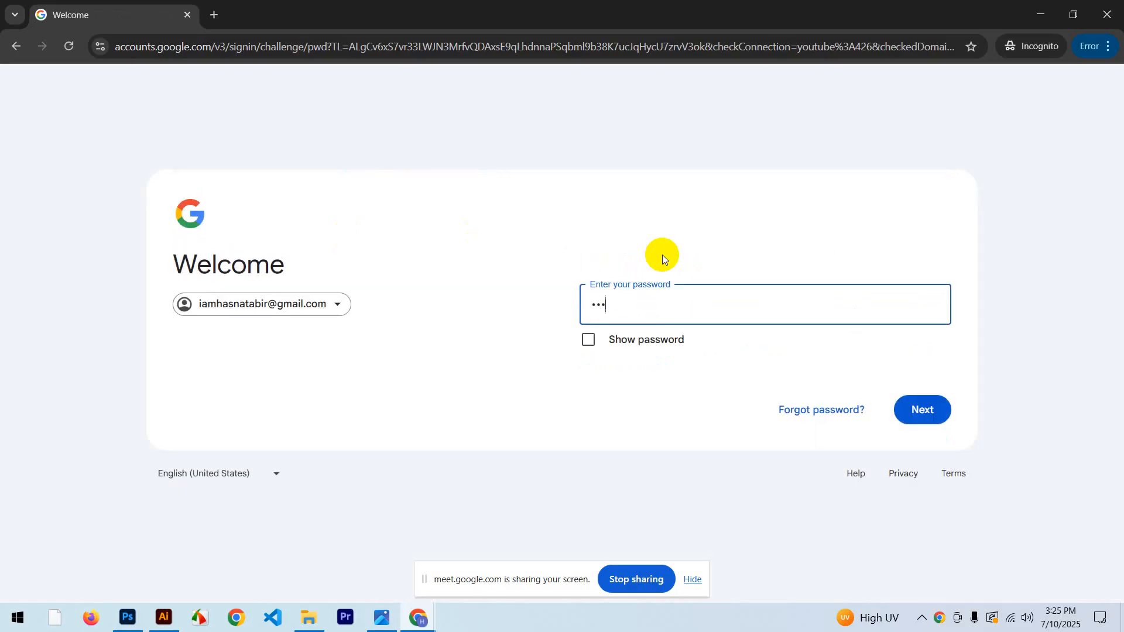
pyautogui.write('••')
pyautogui.press('Return')
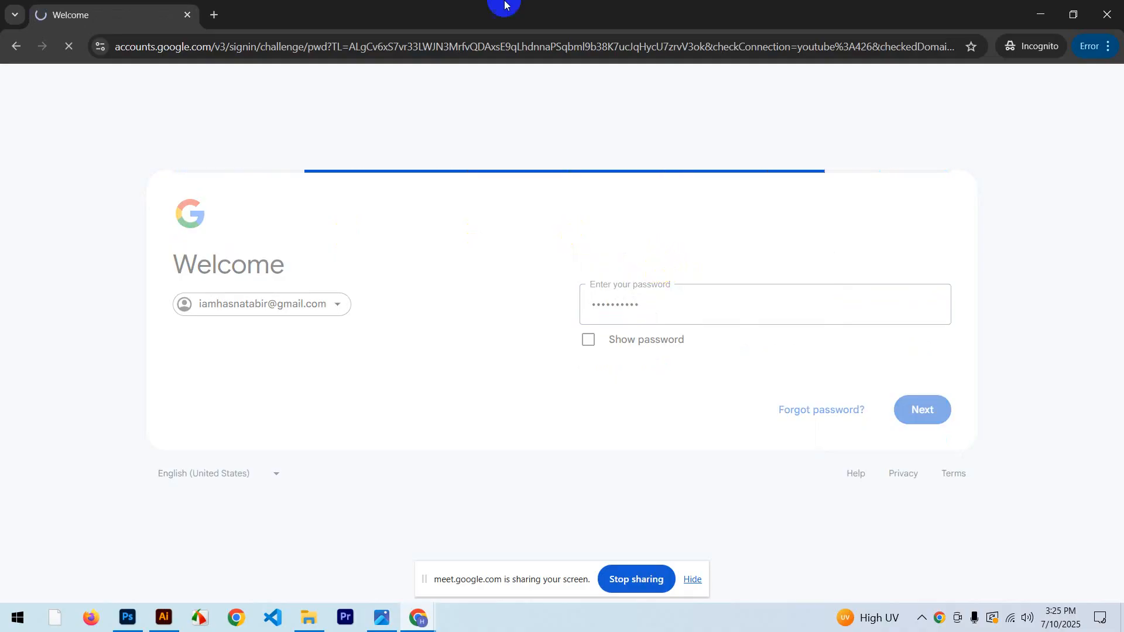
pyautogui.moveTo(667, 12); pyautogui.dragTo(737, 158)
pyautogui.click(449, 5)
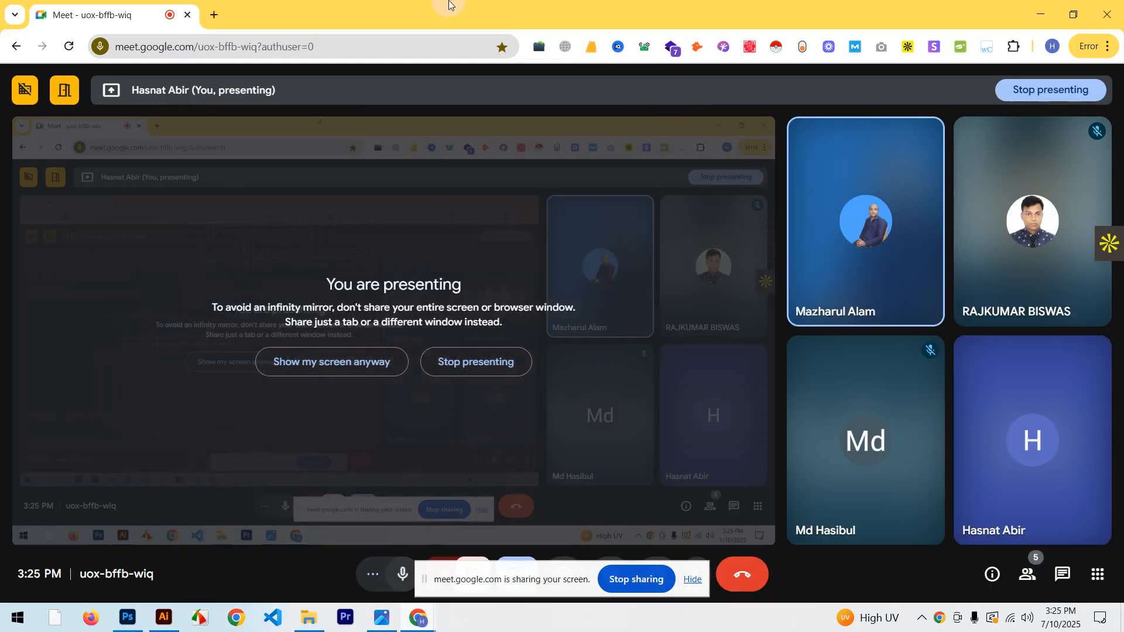
# Reopen the recently closed windows and close the ChatGPT window.
pyautogui.hotkey('ctrl', 'shift', 't')
pyautogui.hotkey('ctrl', 'shift', 't')
pyautogui.hotkey('ctrl', 'shift', 't')
pyautogui.hotkey('ctrl', 'shift', 't')
pyautogui.hotkey('ctrl', 'shift', 't')
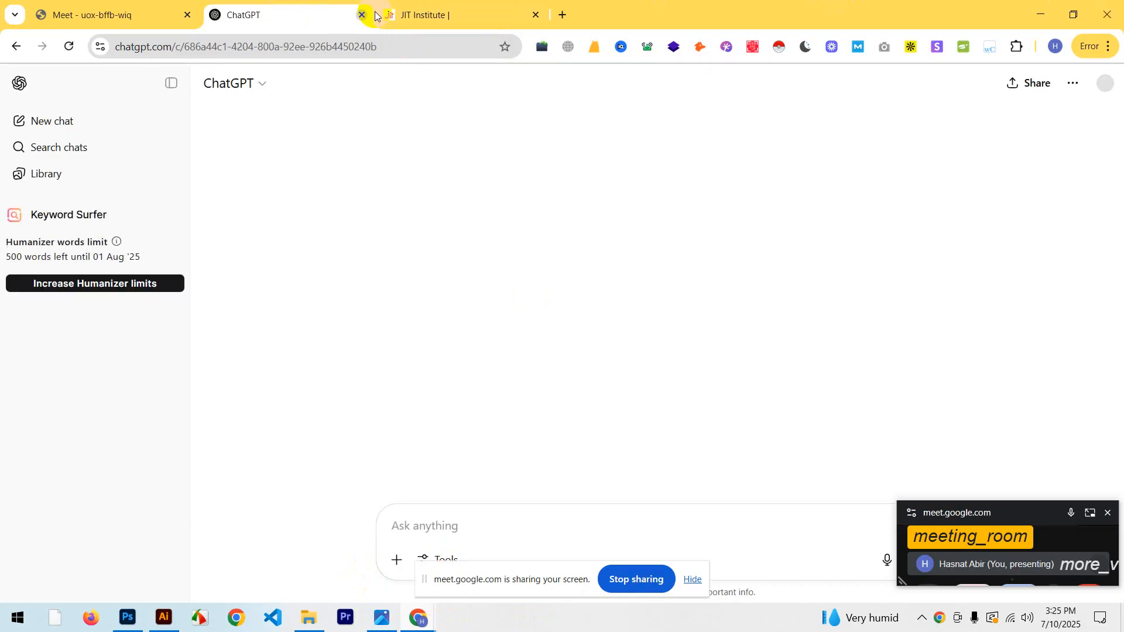
pyautogui.doubleClick(818, 4)
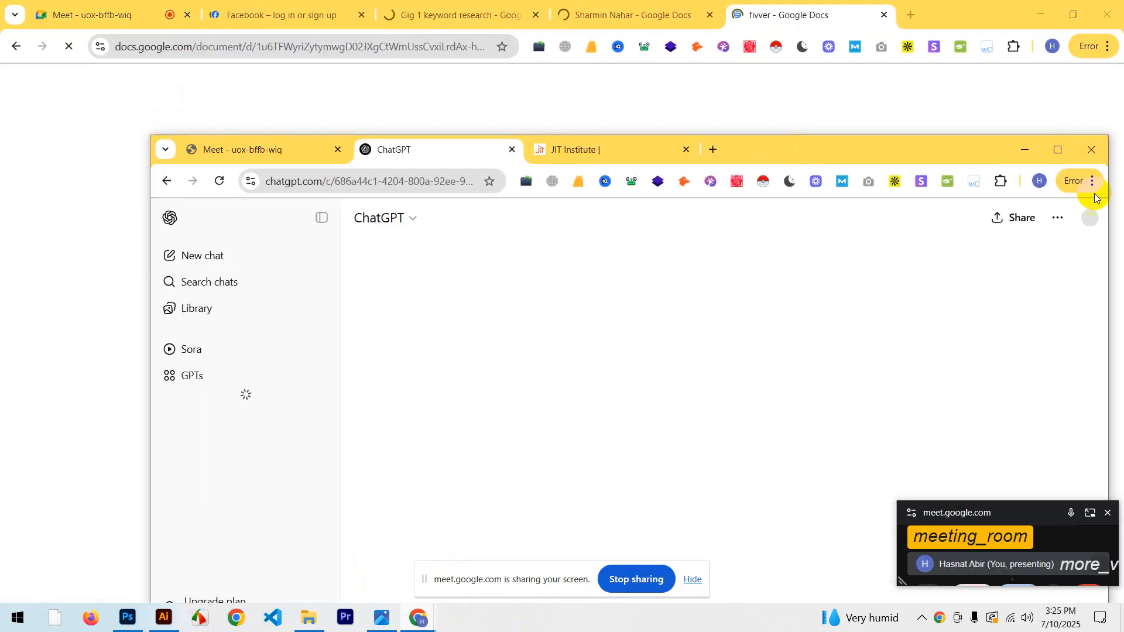
pyautogui.click(1091, 150)
# Bring the Gmail inbox window forward full-screen and add a new incognito tab.
pyautogui.moveTo(417, 617)
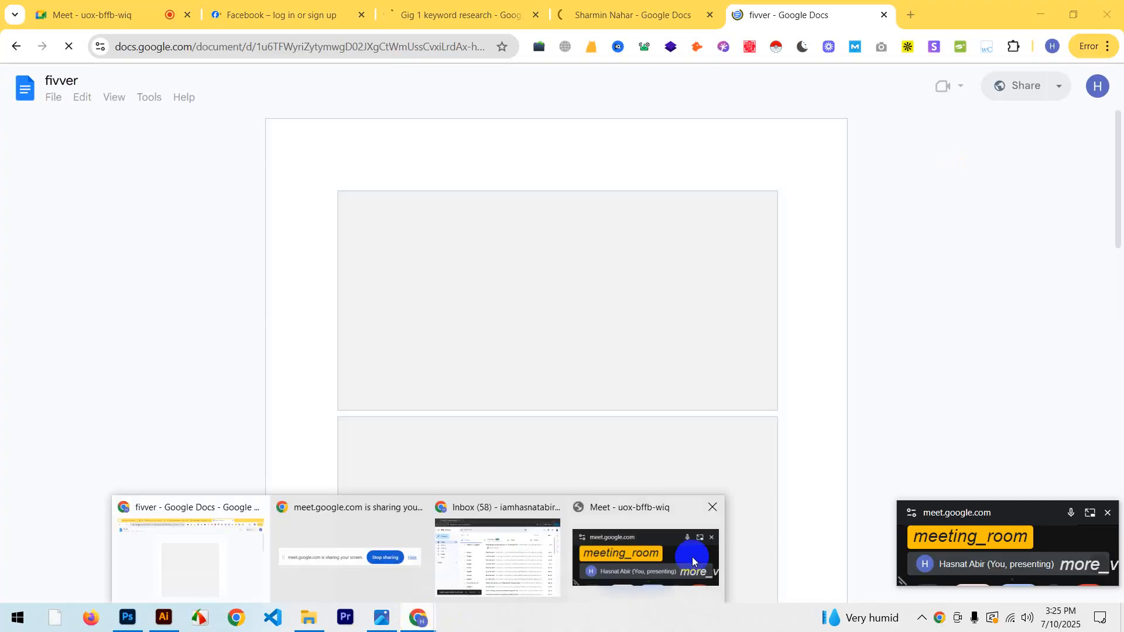
pyautogui.click(496, 539)
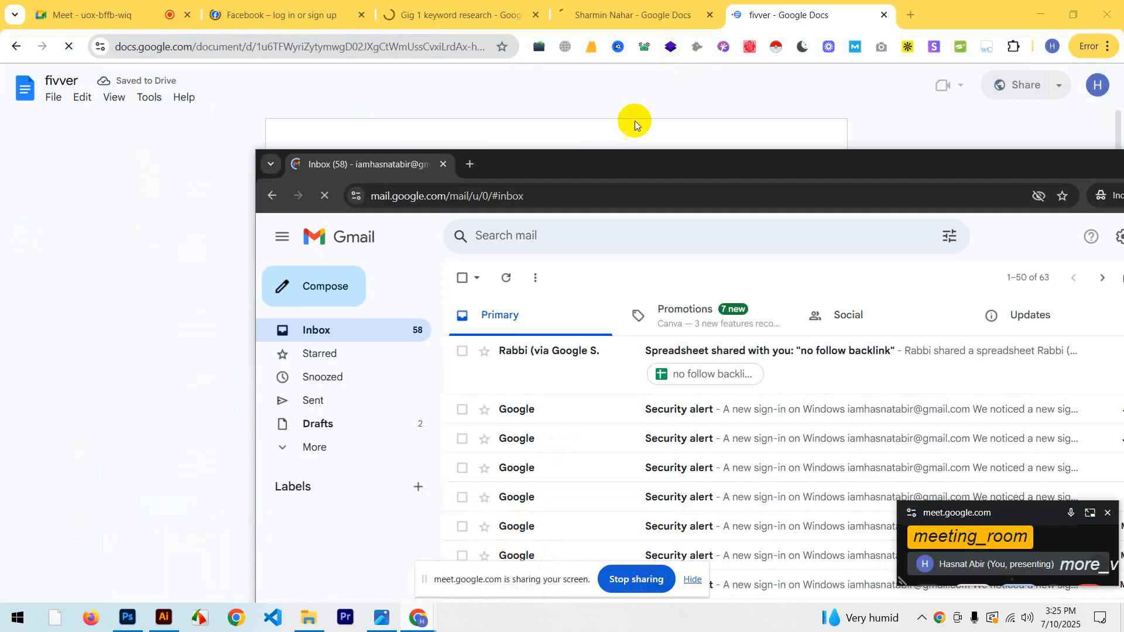
pyautogui.doubleClick(581, 159)
pyautogui.scroll(-8, 376, 419)
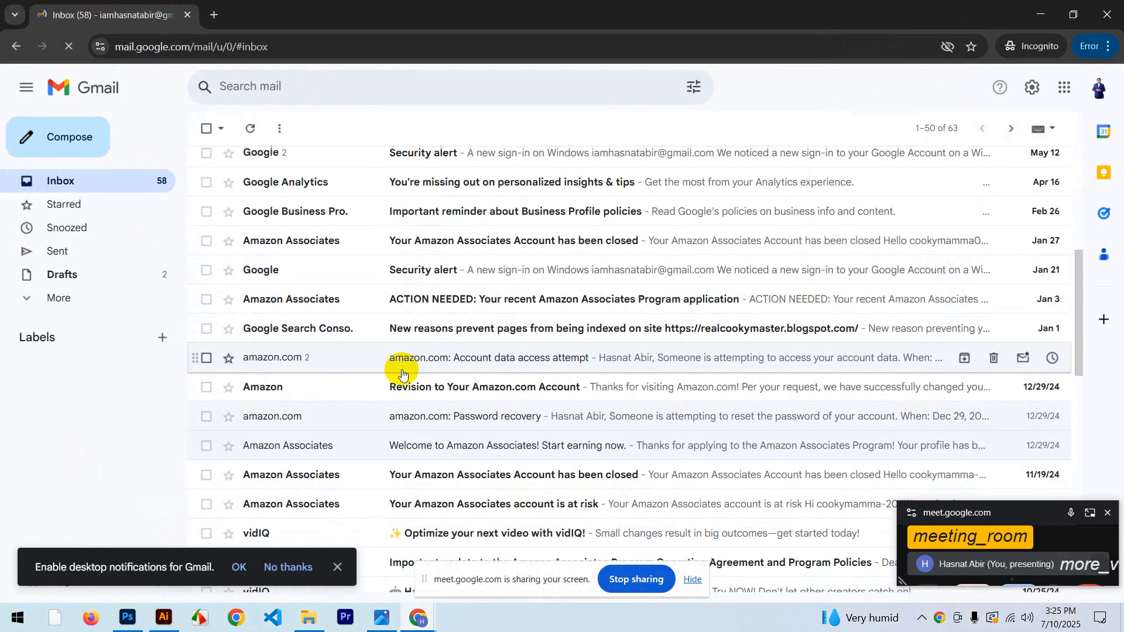
pyautogui.scroll(-8, 401, 370)
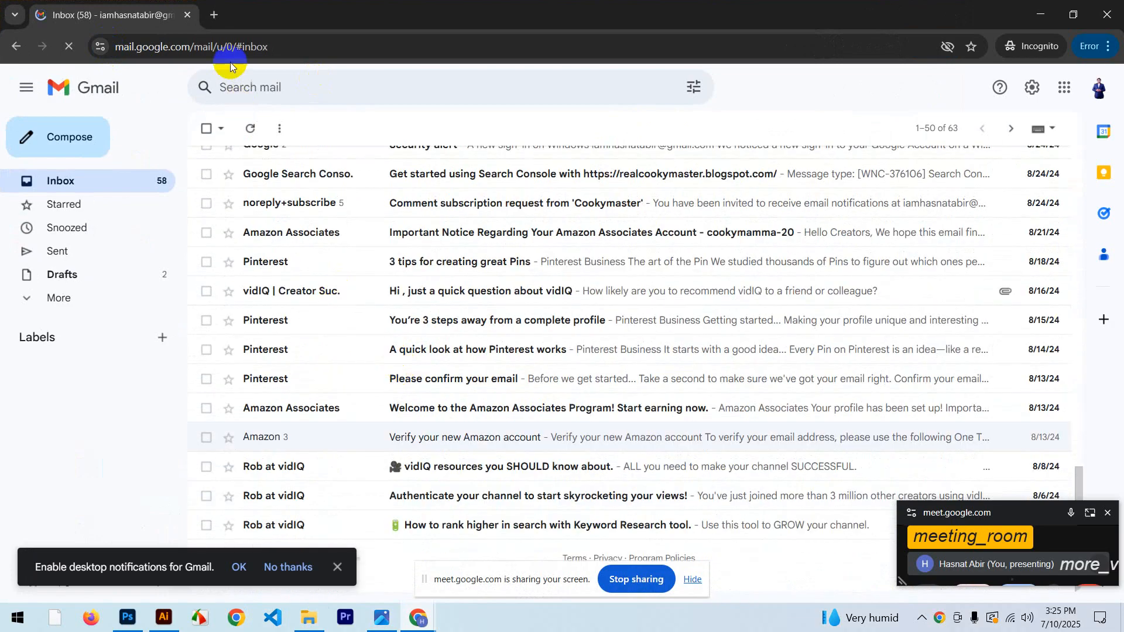
pyautogui.click(212, 10)
# Load fiverr.com and close the Gmail inbox tab.
pyautogui.write('fiverr.com')
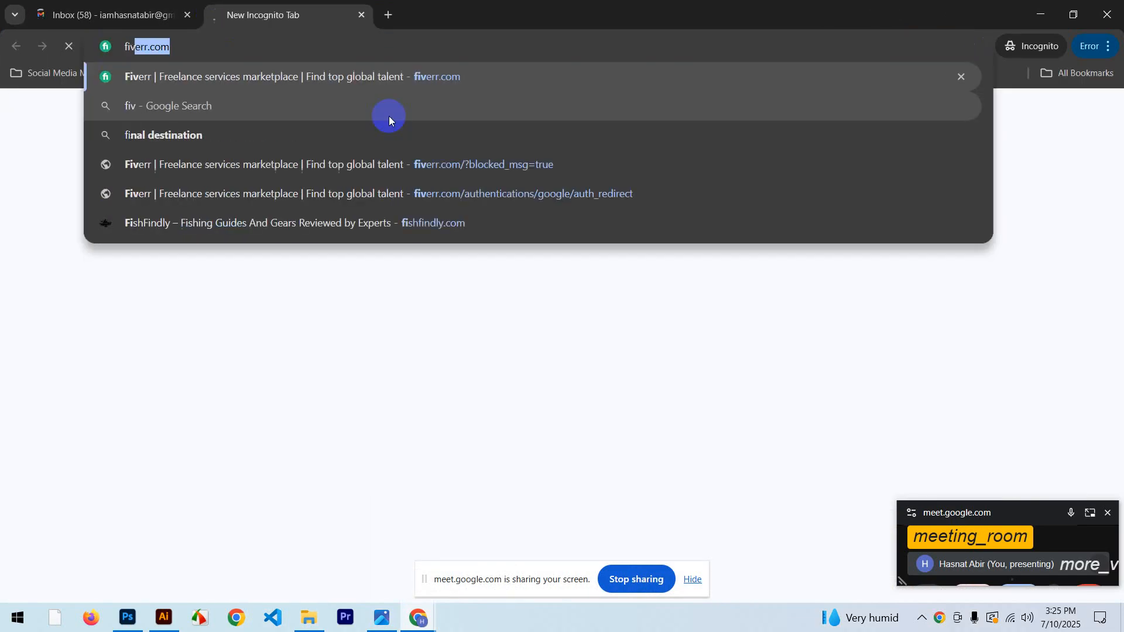
pyautogui.press('Return')
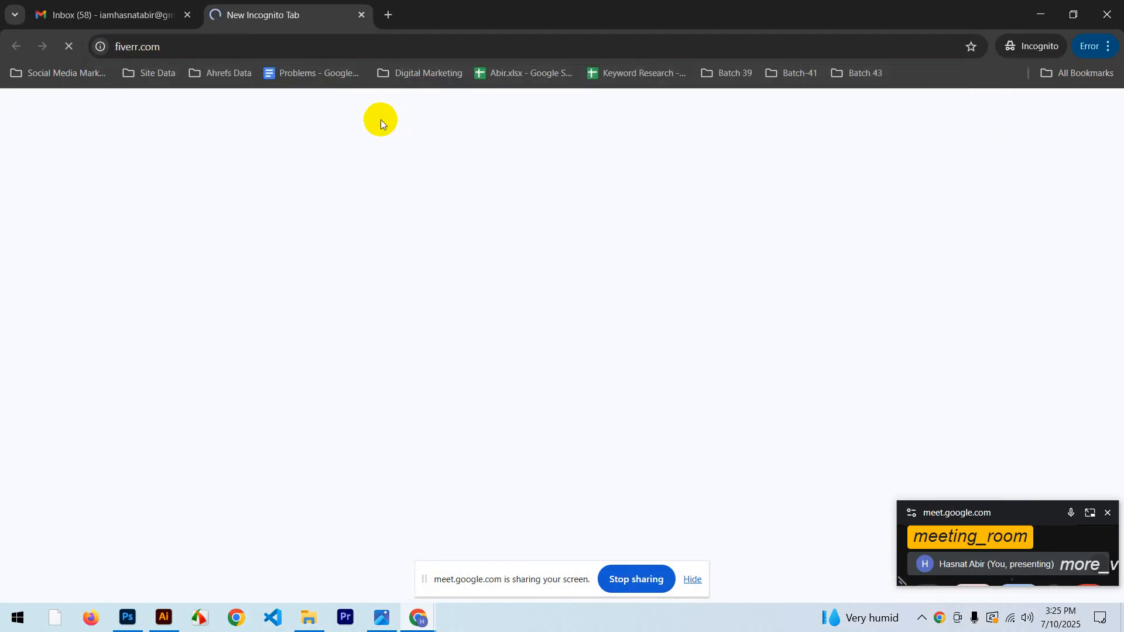
pyautogui.middleClick(124, 5)
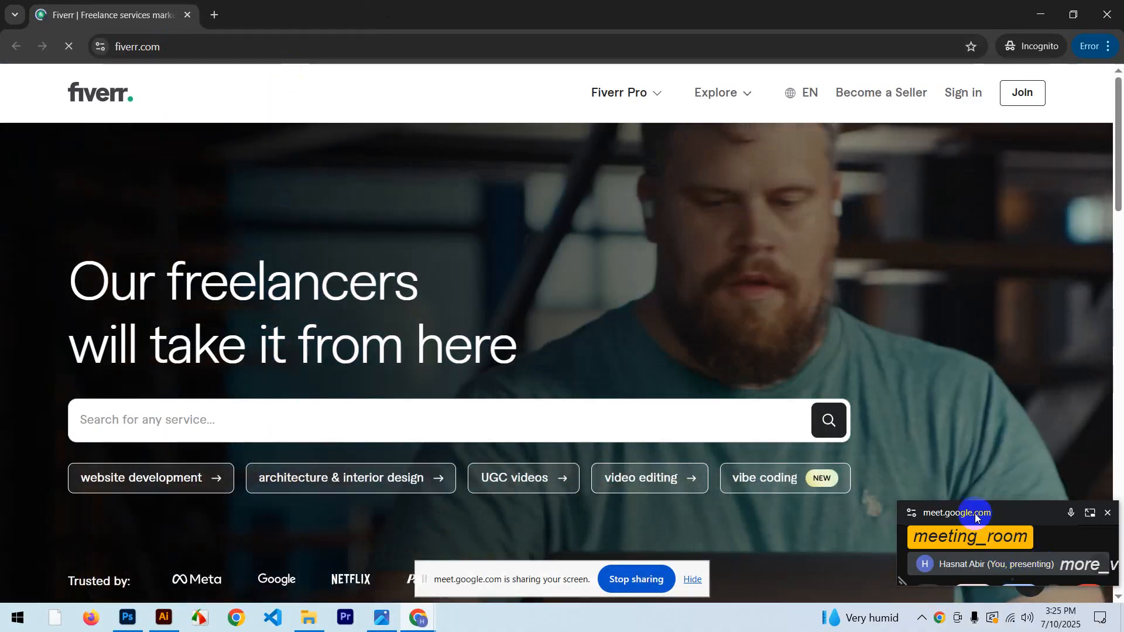
# Move the Meet widget to the bottom-right, dismiss the Google prompt and open Fiverr's Join dialog.
pyautogui.moveTo(978, 515); pyautogui.dragTo(884, 479)
pyautogui.click(920, 622)
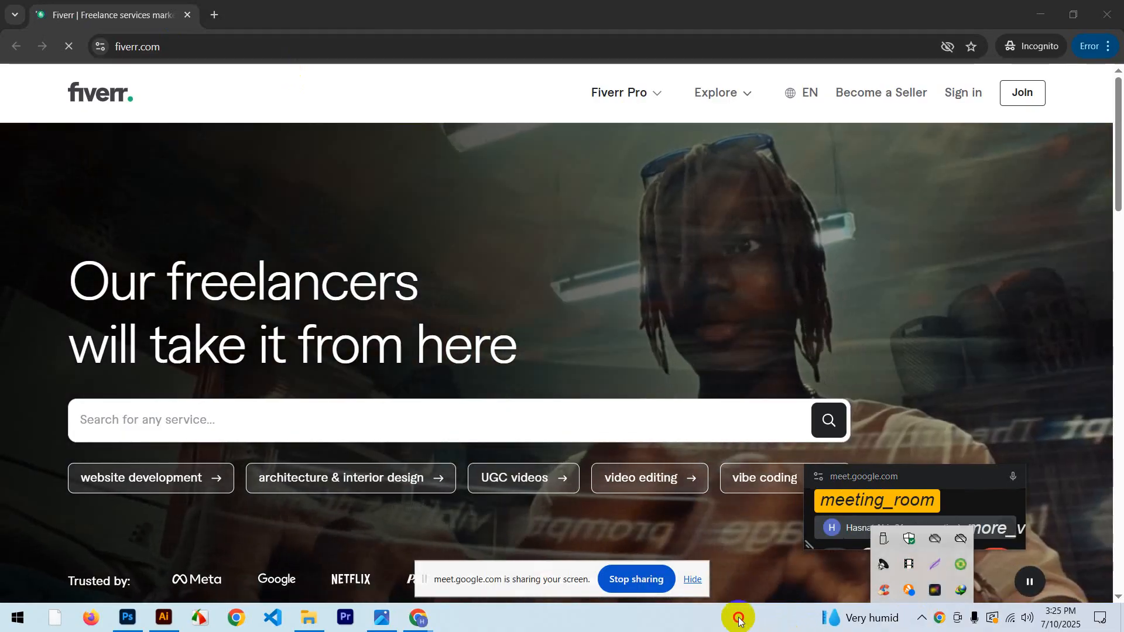
pyautogui.moveTo(913, 474); pyautogui.dragTo(993, 580)
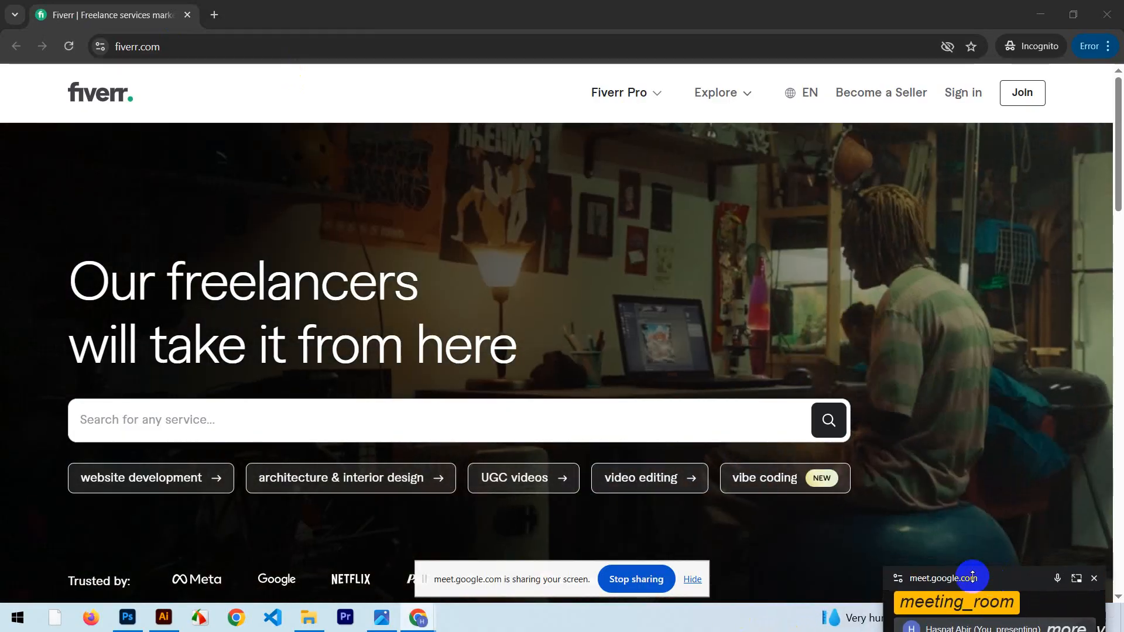
pyautogui.click(693, 580)
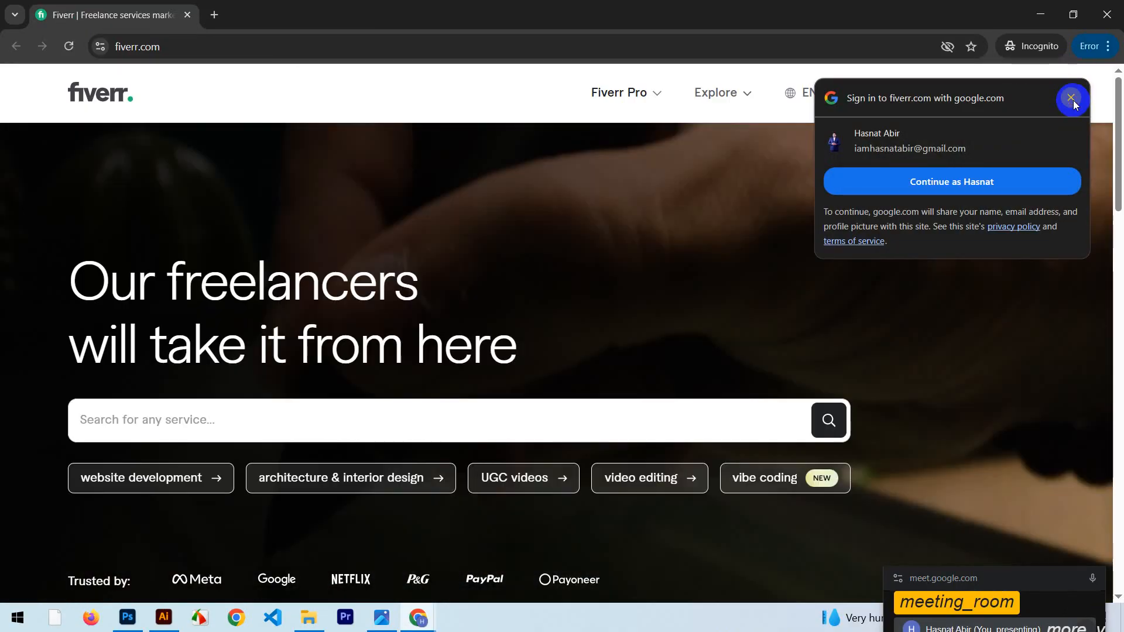
pyautogui.click(1072, 99)
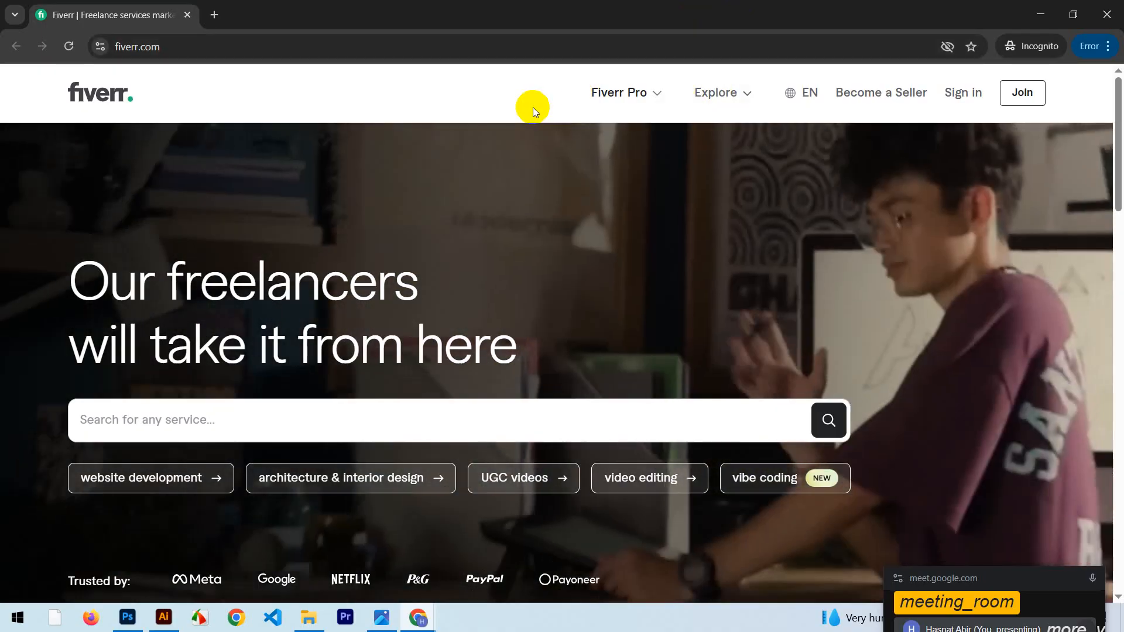
pyautogui.click(1022, 99)
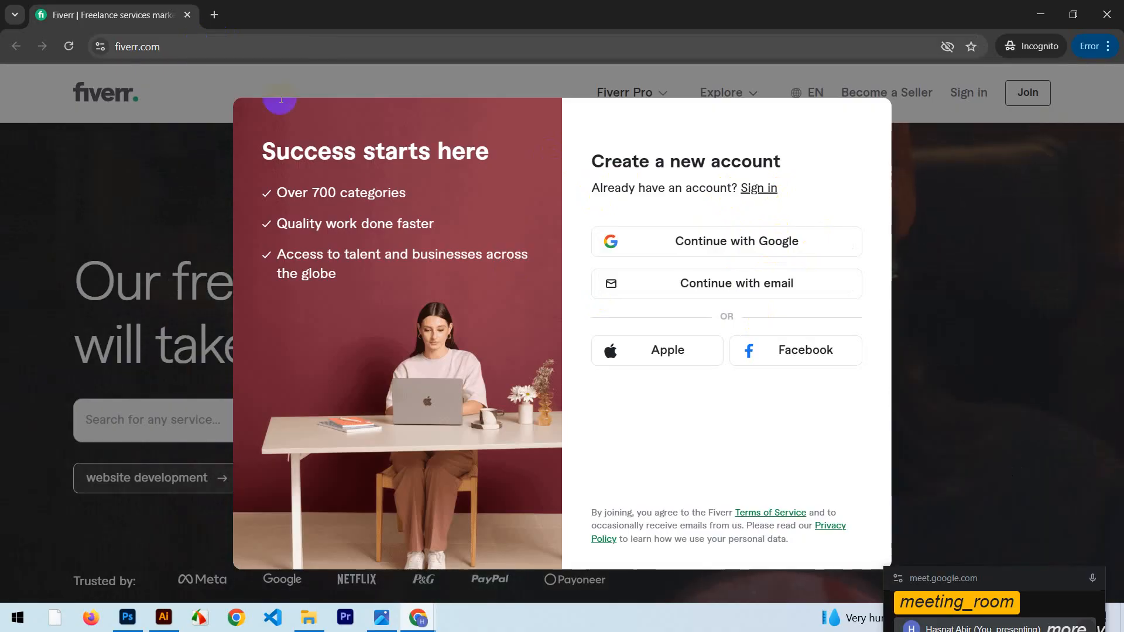
# Choose Continue with email, and load Gmail in a tab placed before the Fiverr tab.
pyautogui.click(715, 283)
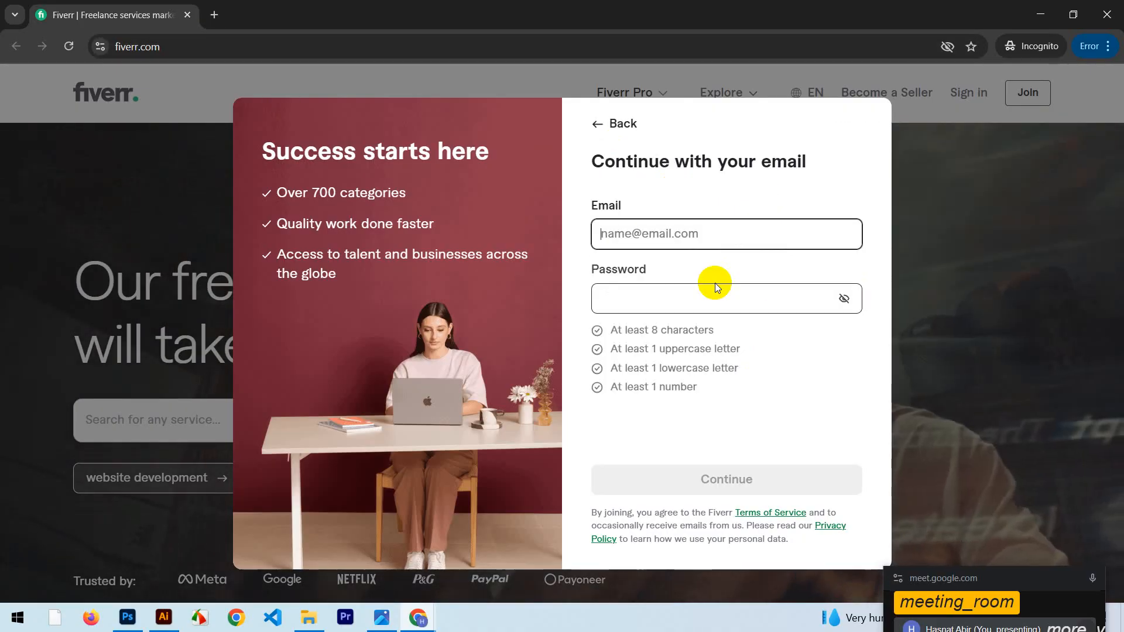
pyautogui.click(631, 232)
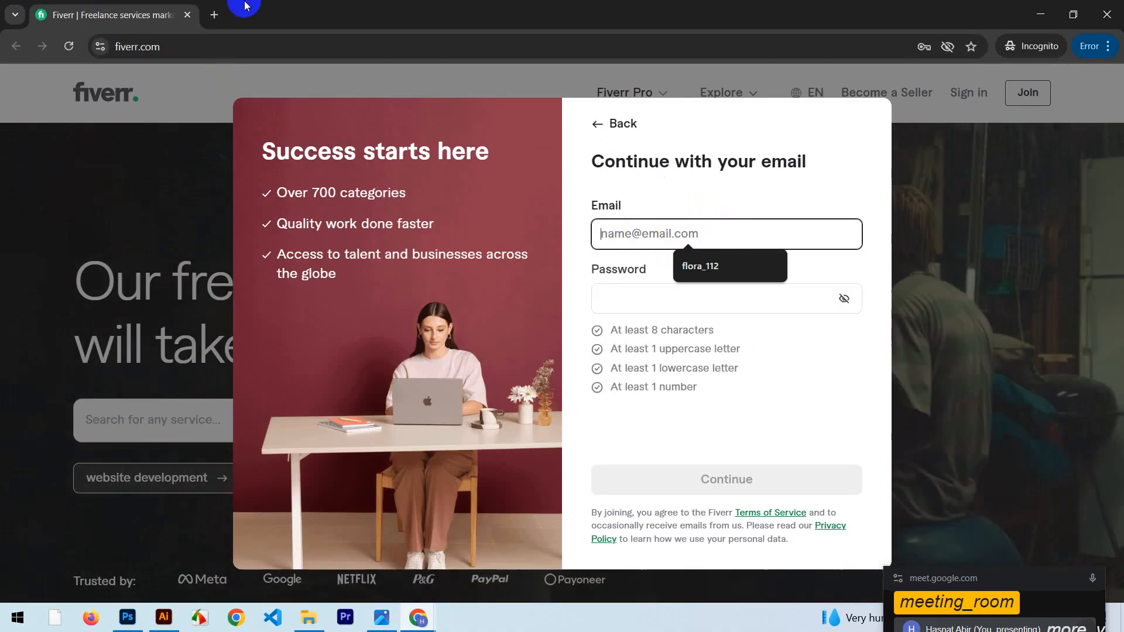
pyautogui.click(211, 14)
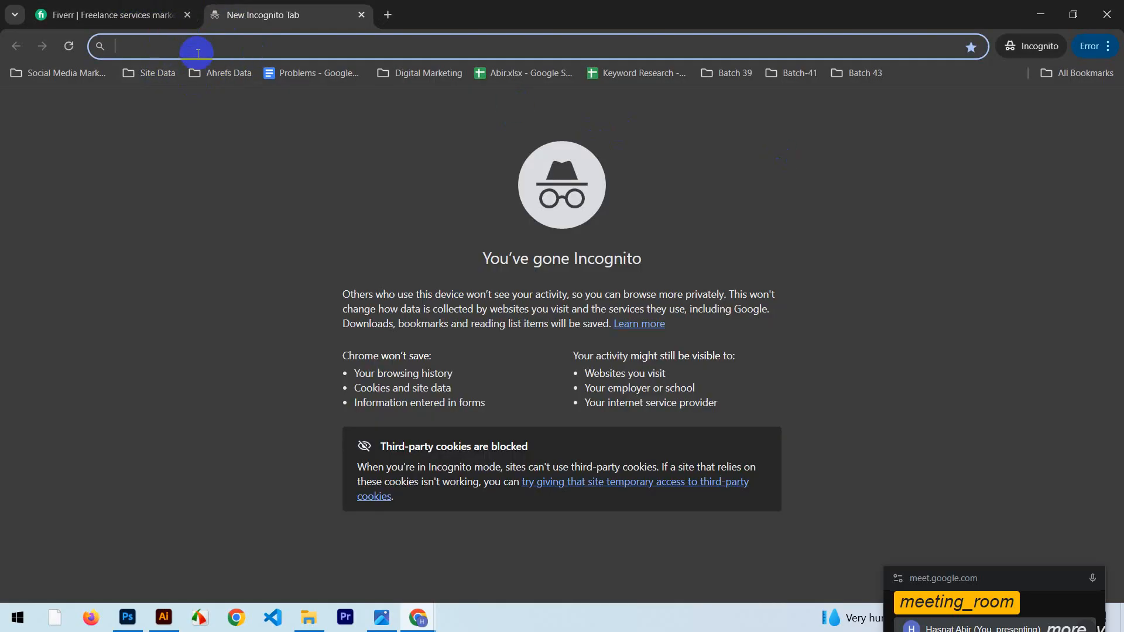
pyautogui.write('gmail')
pyautogui.press('Return')
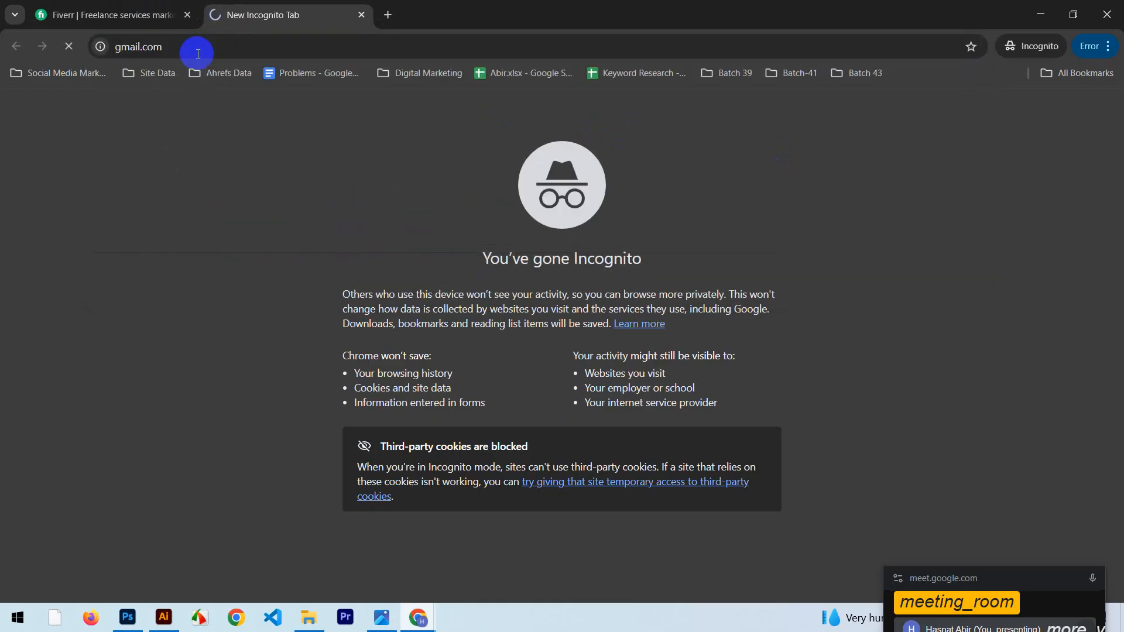
pyautogui.moveTo(273, 5); pyautogui.dragTo(100, 5)
pyautogui.click(288, 8)
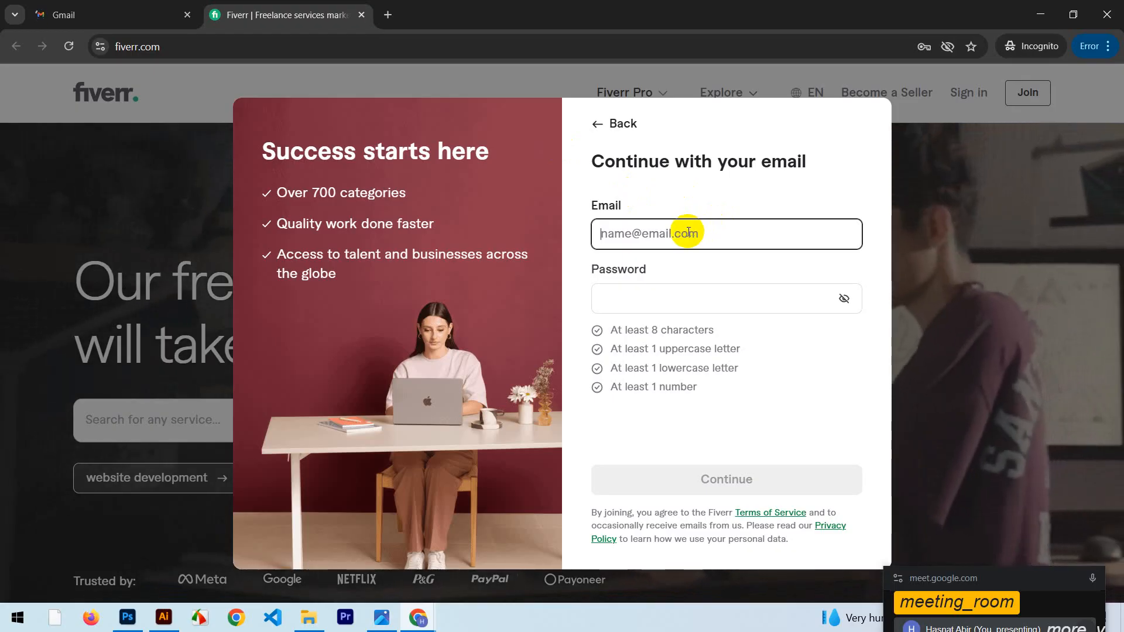
# Enter the sign-up e-mail address and a password, and submit them.
pyautogui.click(671, 237)
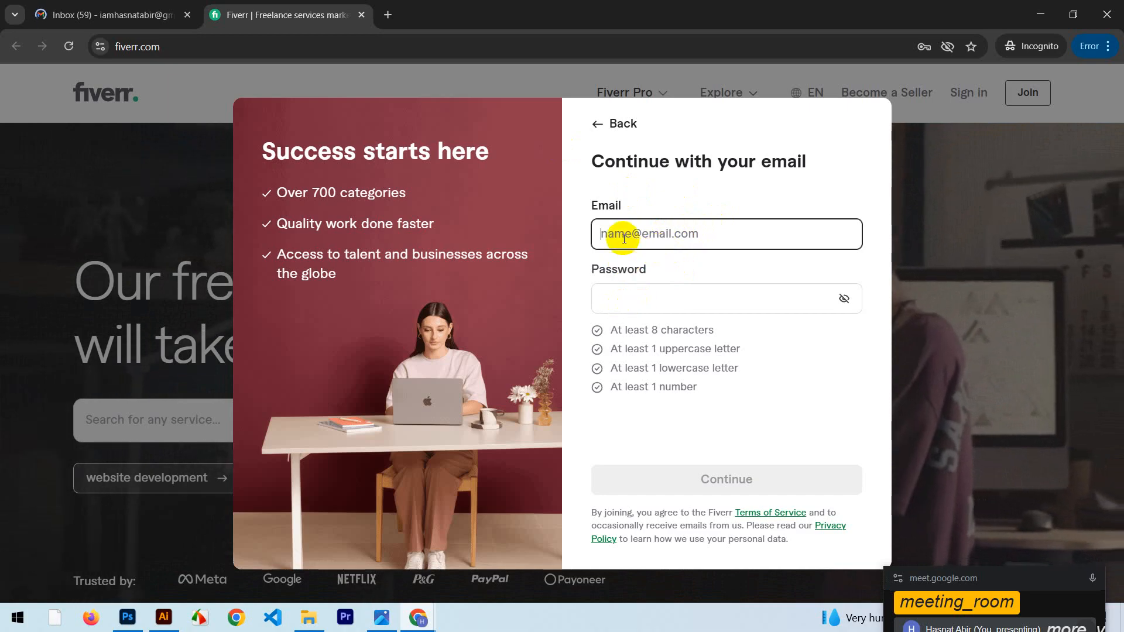
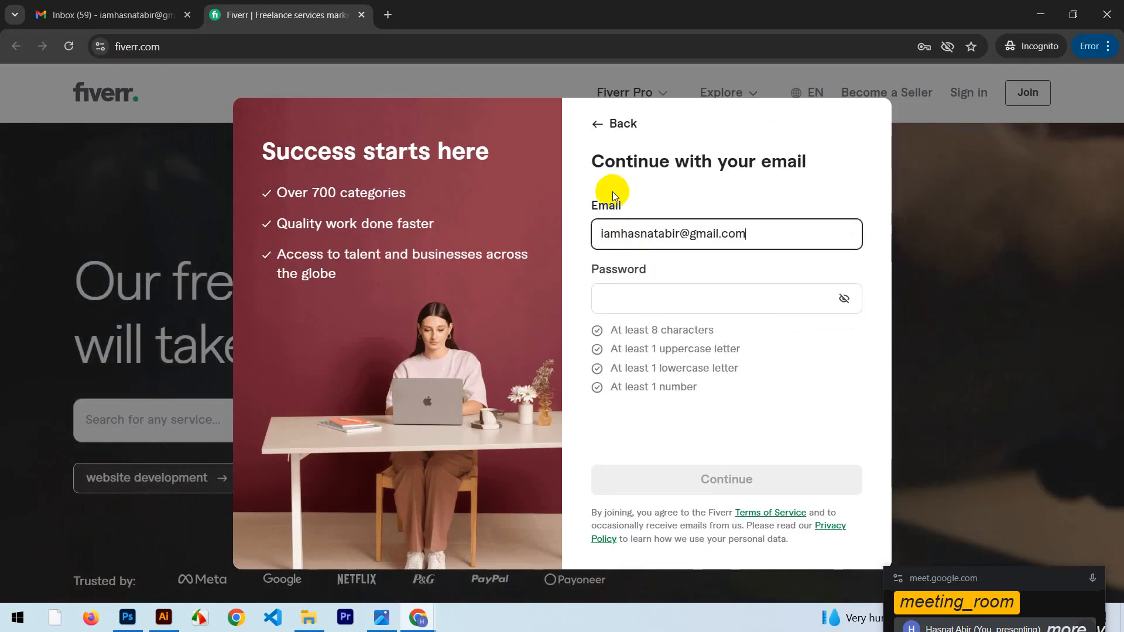
pyautogui.click(642, 305)
pyautogui.write('•••')
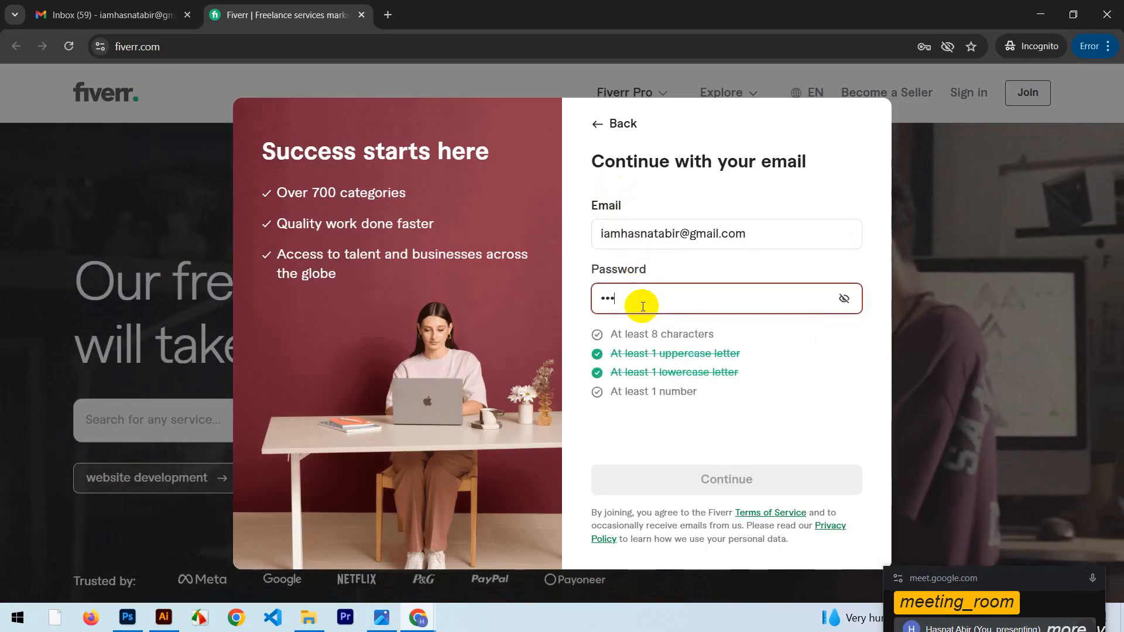
pyautogui.write('•••••')
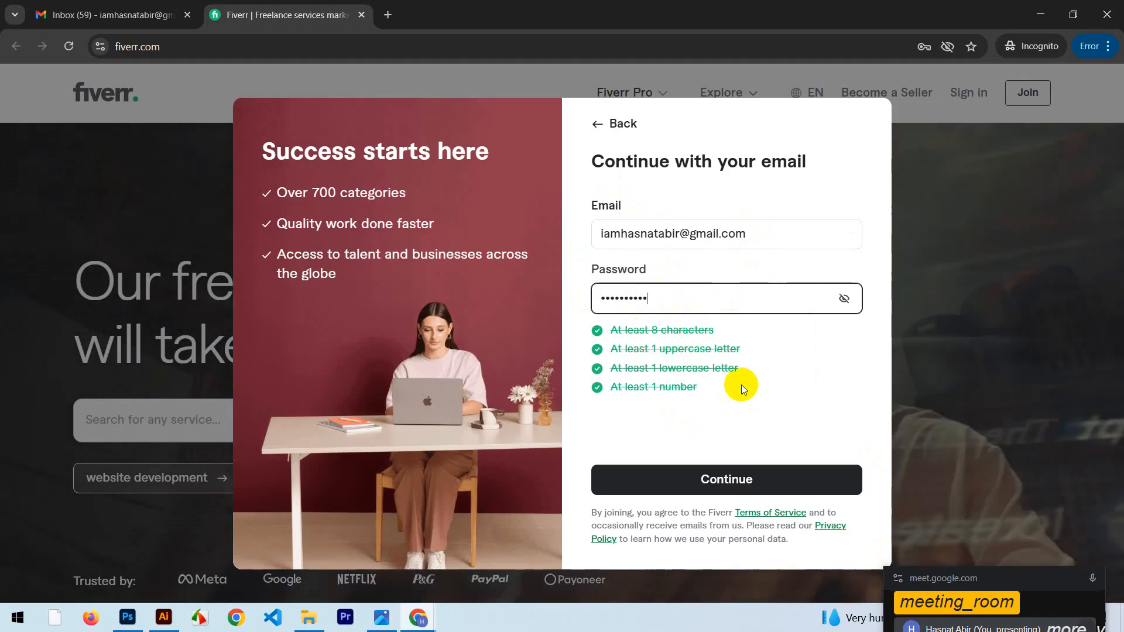
pyautogui.click(692, 478)
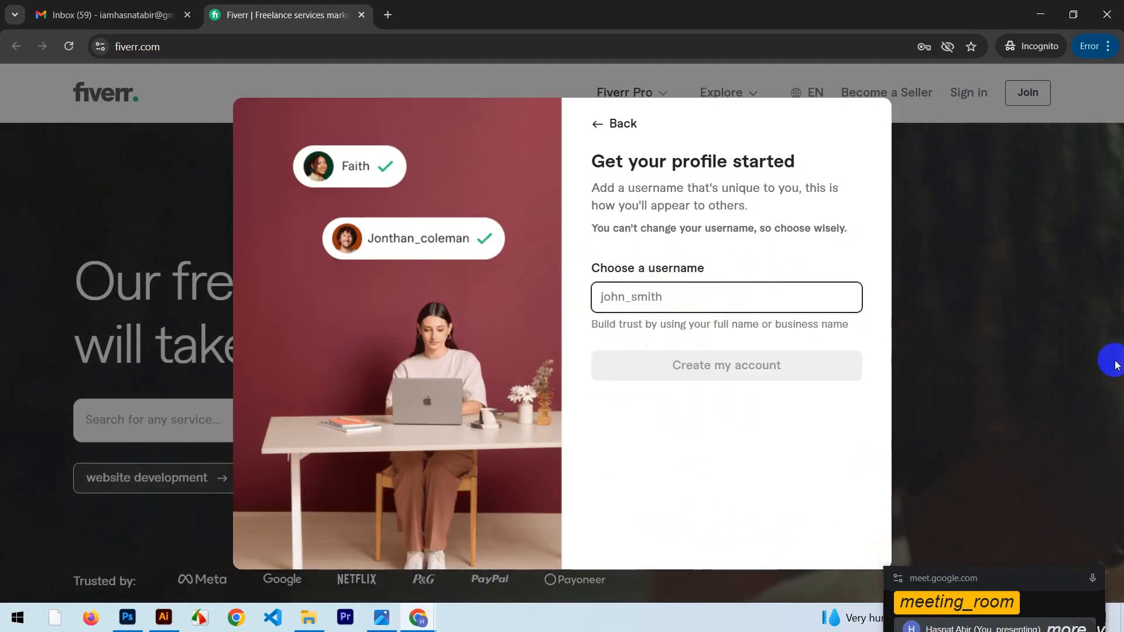
# Enter the chosen username and create the Fiverr account.
pyautogui.click(663, 298)
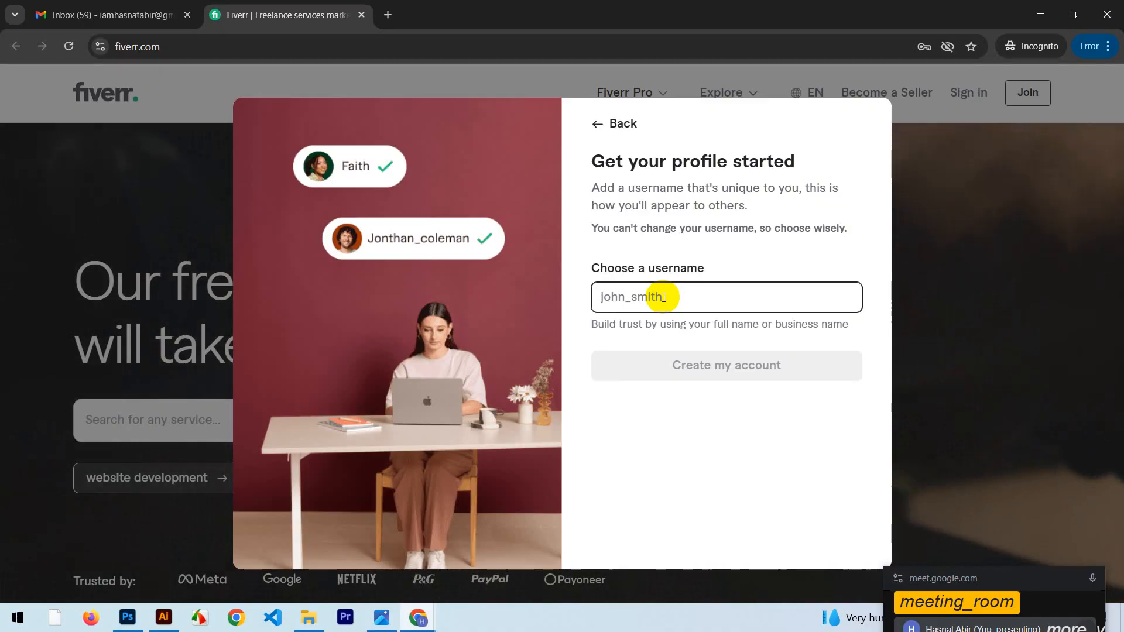
pyautogui.write('dme')
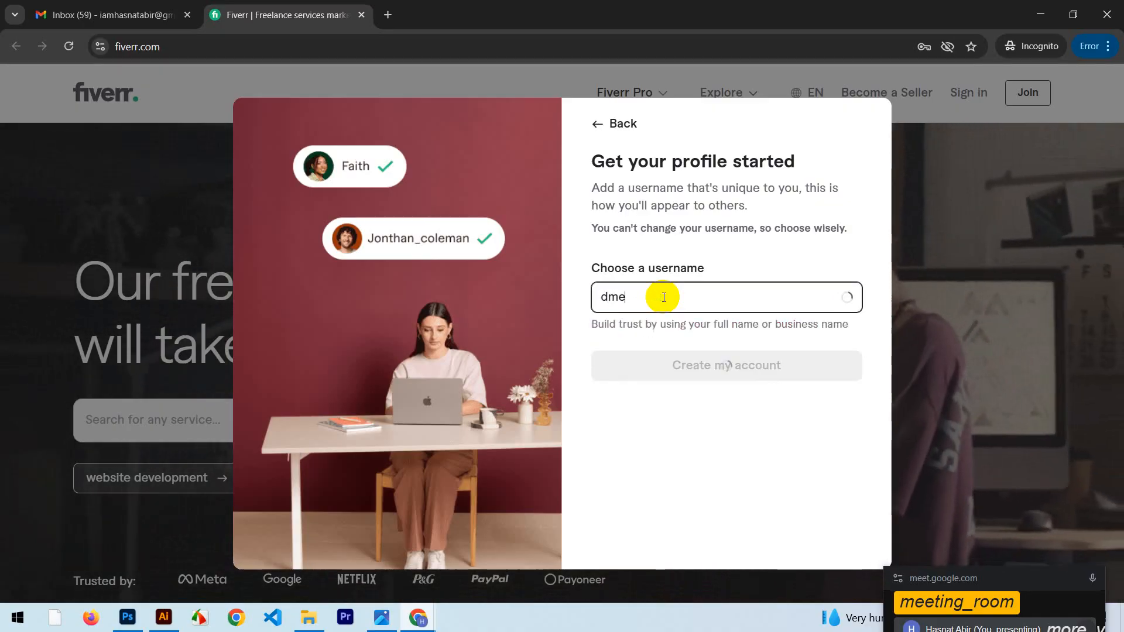
pyautogui.write('xpert')
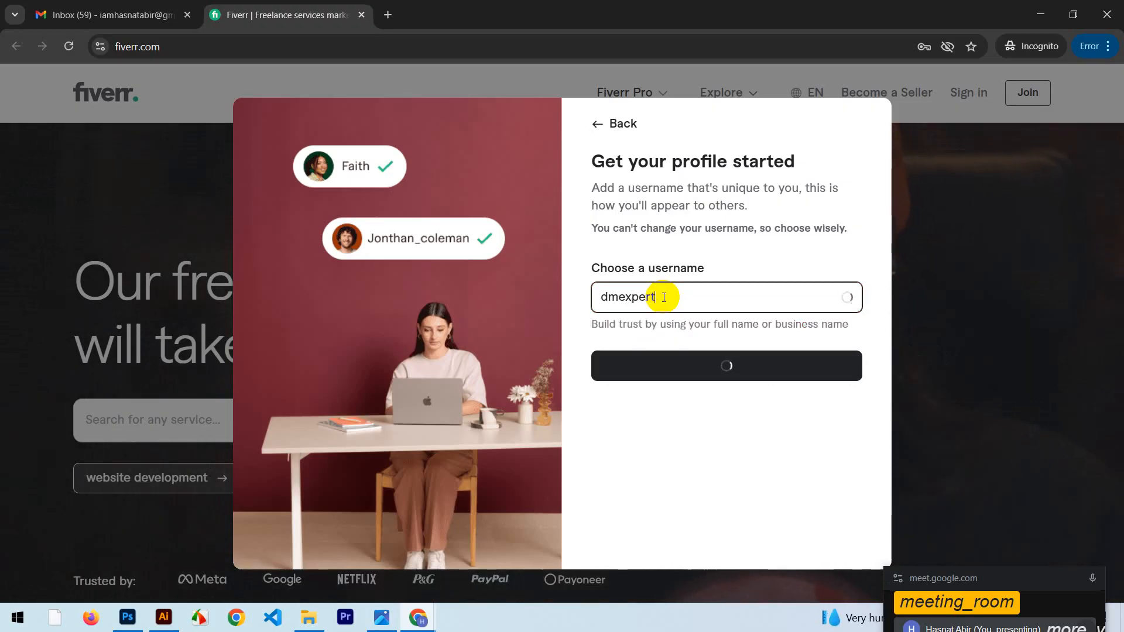
pyautogui.write('_abir')
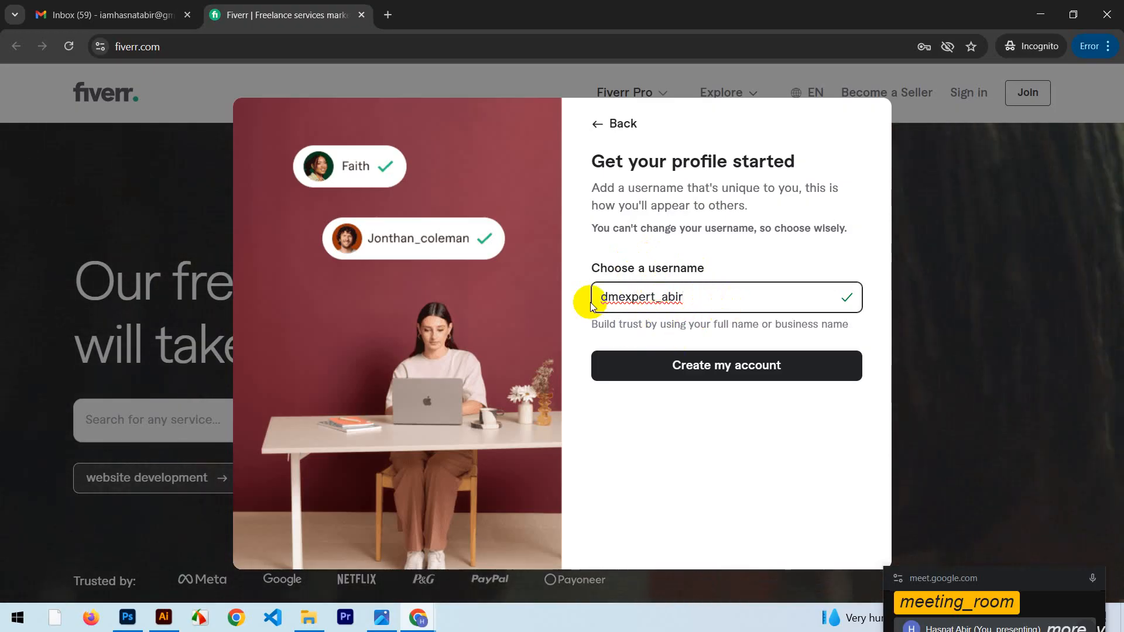
pyautogui.click(729, 367)
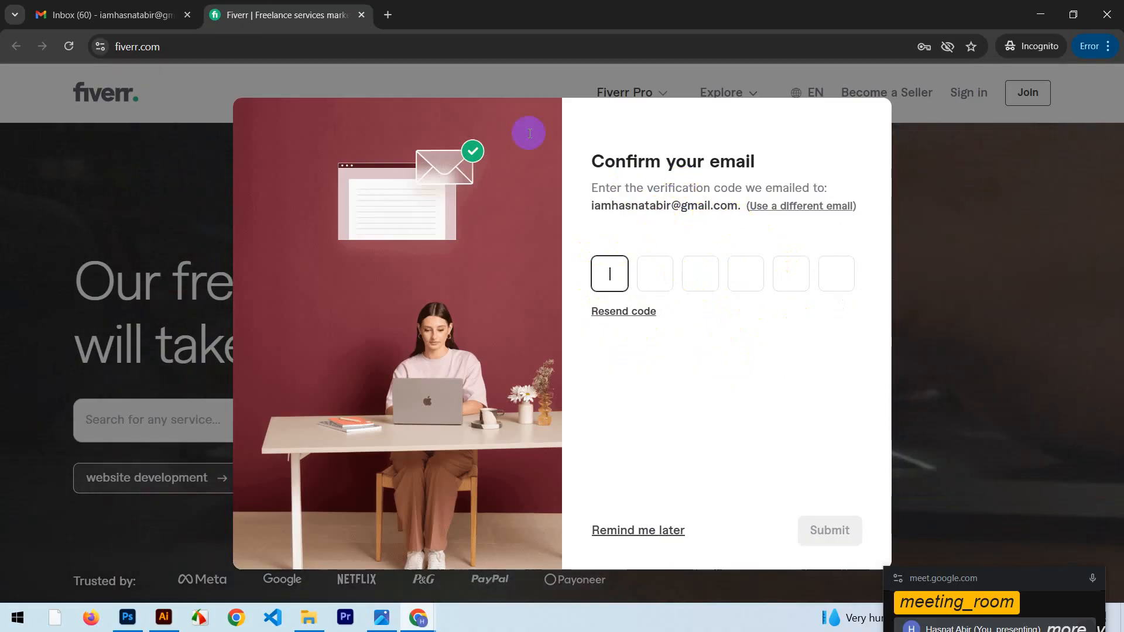
# Copy the six-digit code from Fiverr's activation e-mail and paste it into the confirmation boxes.
pyautogui.click(111, 15)
pyautogui.click(424, 205)
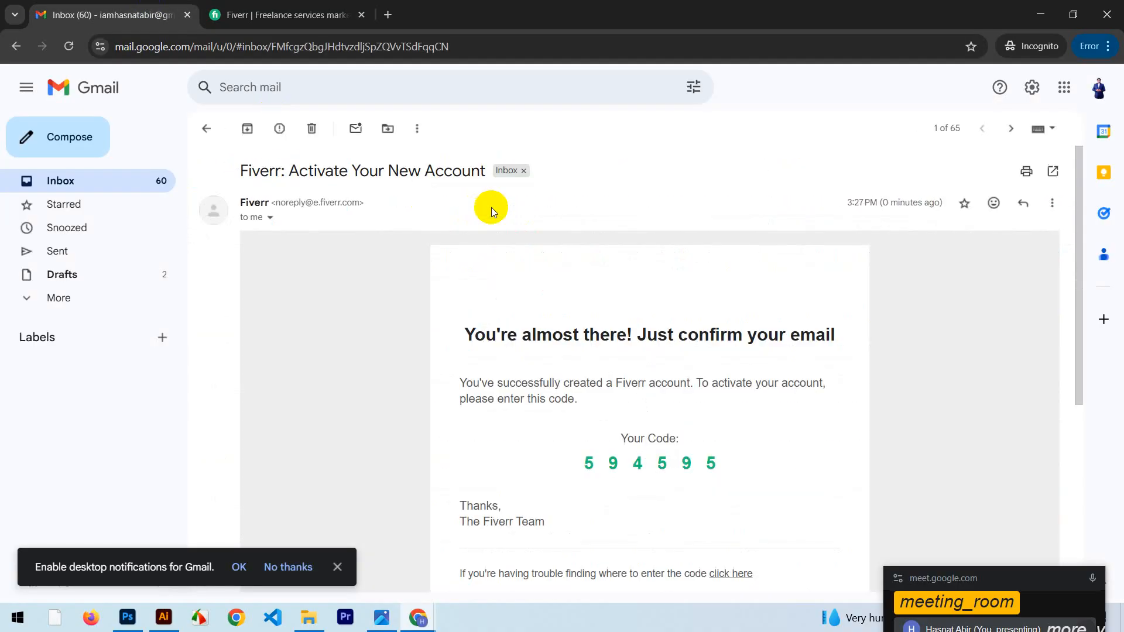
pyautogui.moveTo(708, 465); pyautogui.dragTo(609, 464)
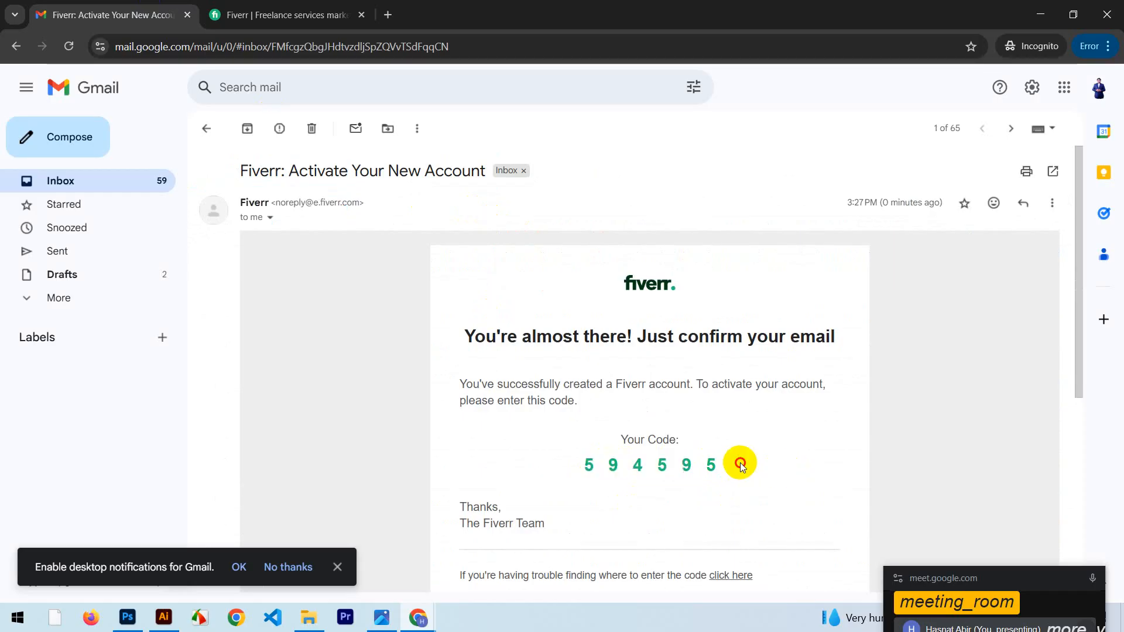
pyautogui.moveTo(743, 464); pyautogui.dragTo(578, 456)
pyautogui.hotkey('ctrl', 'c')
pyautogui.click(281, 14)
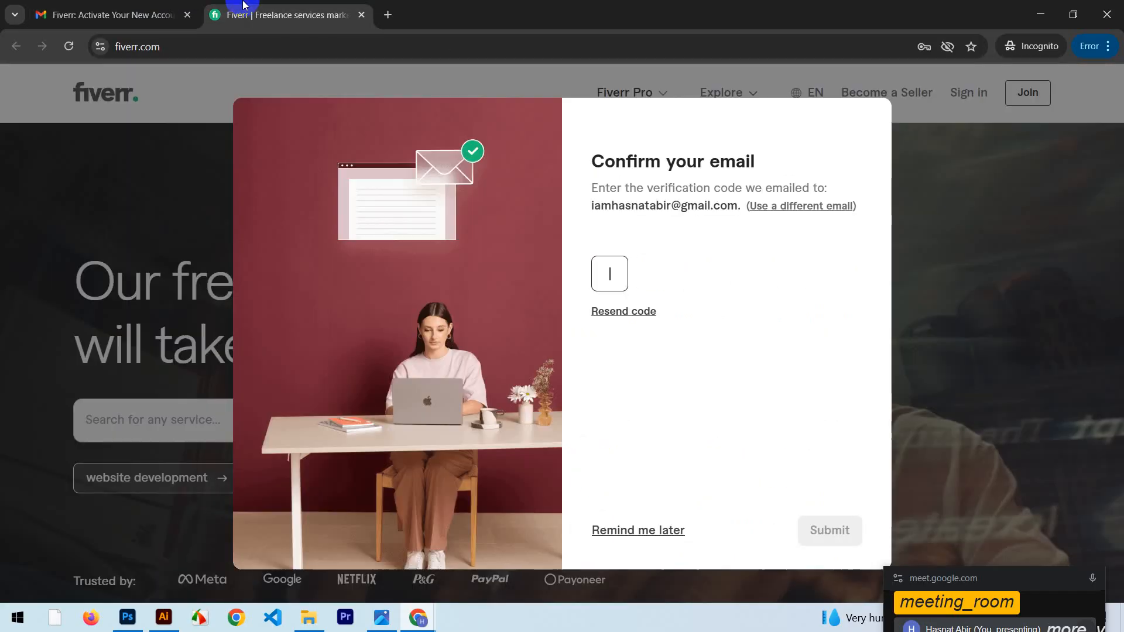
pyautogui.hotkey('ctrl', 'v')
# Submit the pasted verification code on the Confirm your email dialog.
pyautogui.click(813, 533)
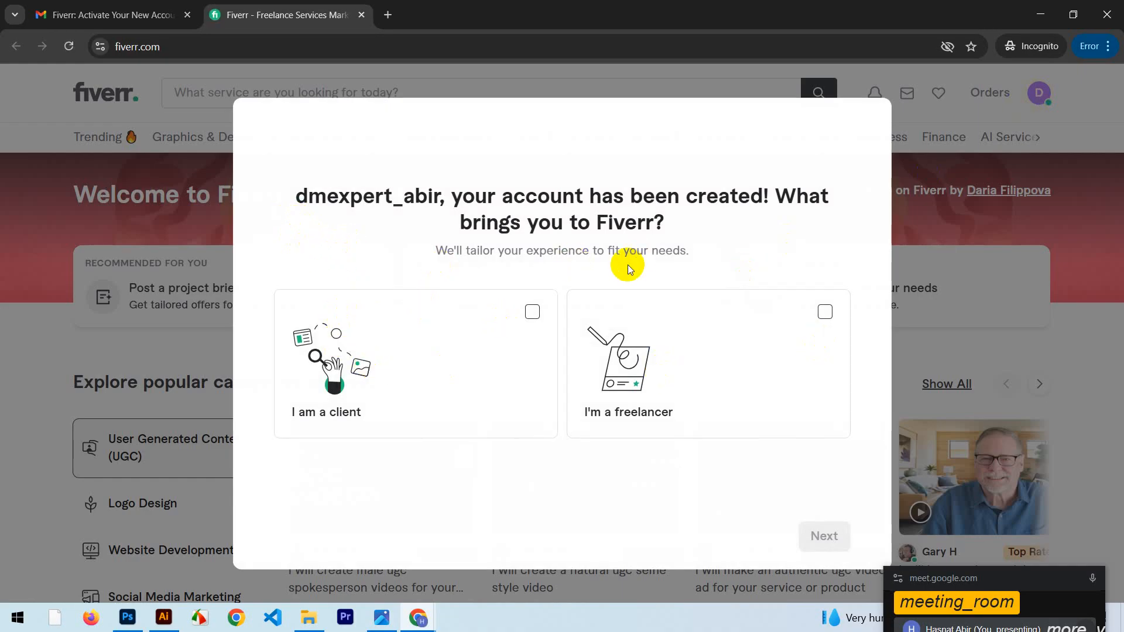
# Choose freelancer, Solo freelancer and both online and offline experience, then start the freelancer profile.
pyautogui.click(824, 313)
pyautogui.click(824, 533)
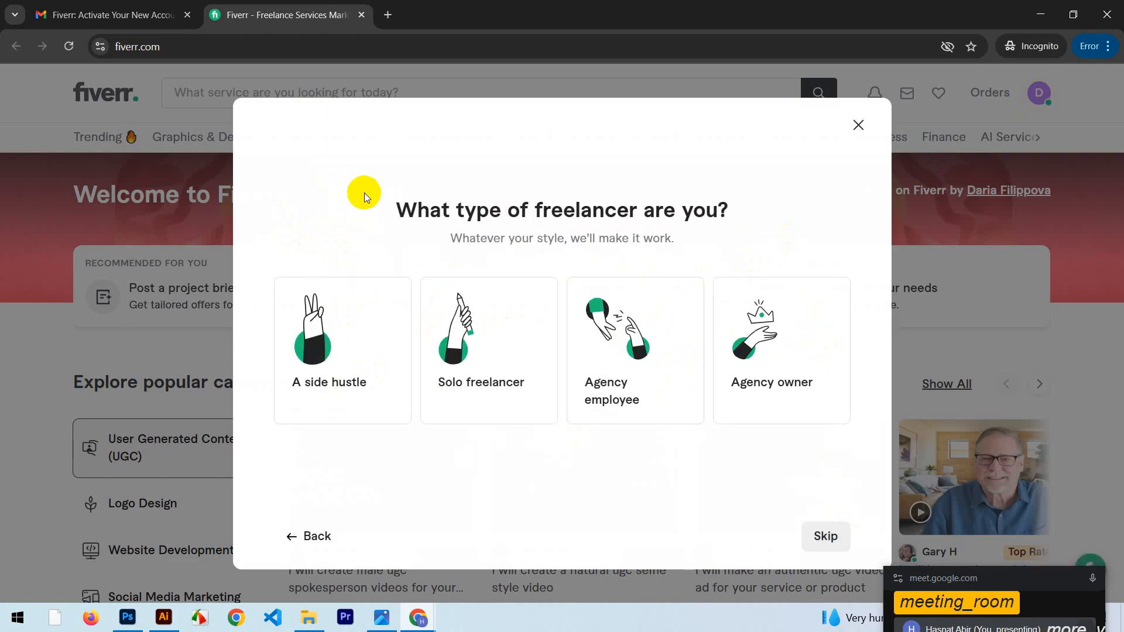
pyautogui.click(489, 340)
pyautogui.click(852, 534)
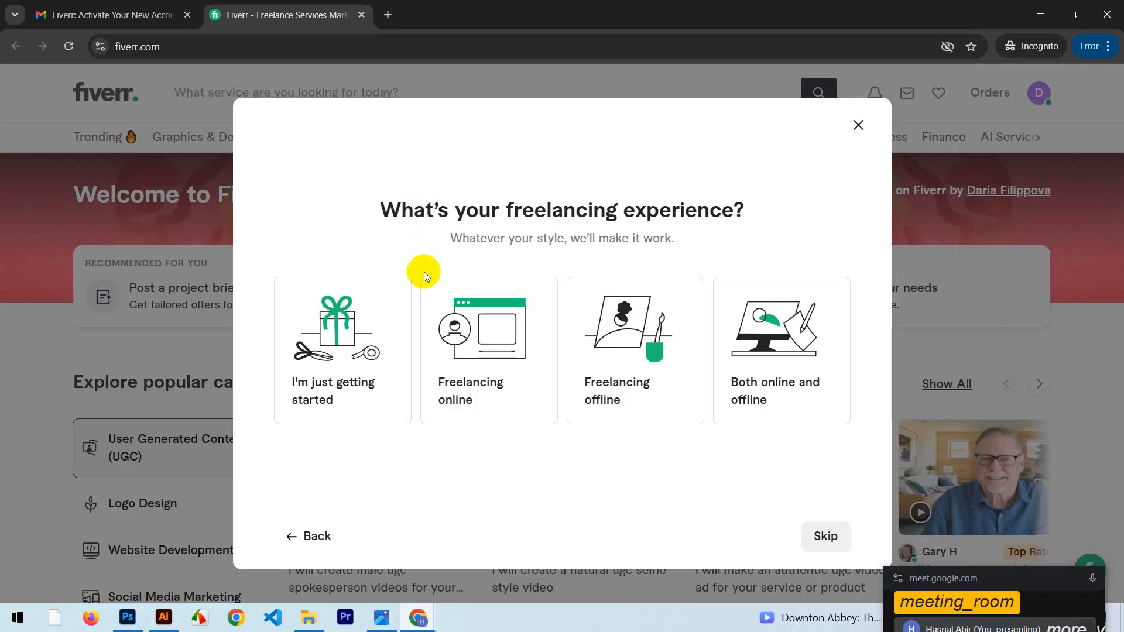
pyautogui.click(755, 348)
pyautogui.click(823, 535)
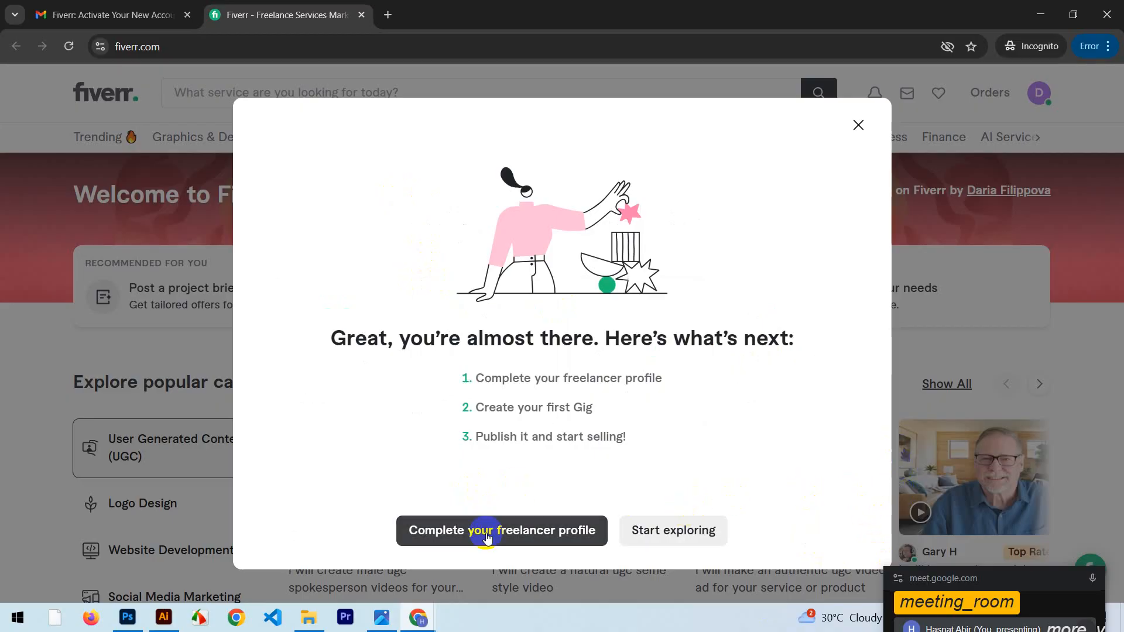
pyautogui.click(522, 535)
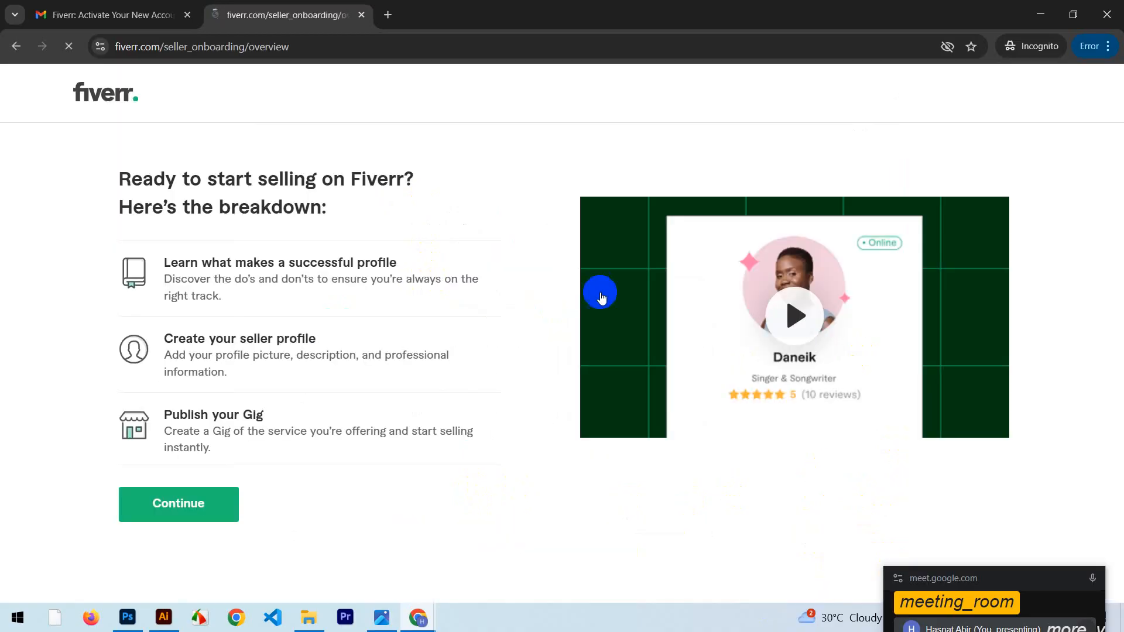
# Back out of the 'Page not found' seller pages and return home via the Fiverr logo.
pyautogui.click(592, 407)
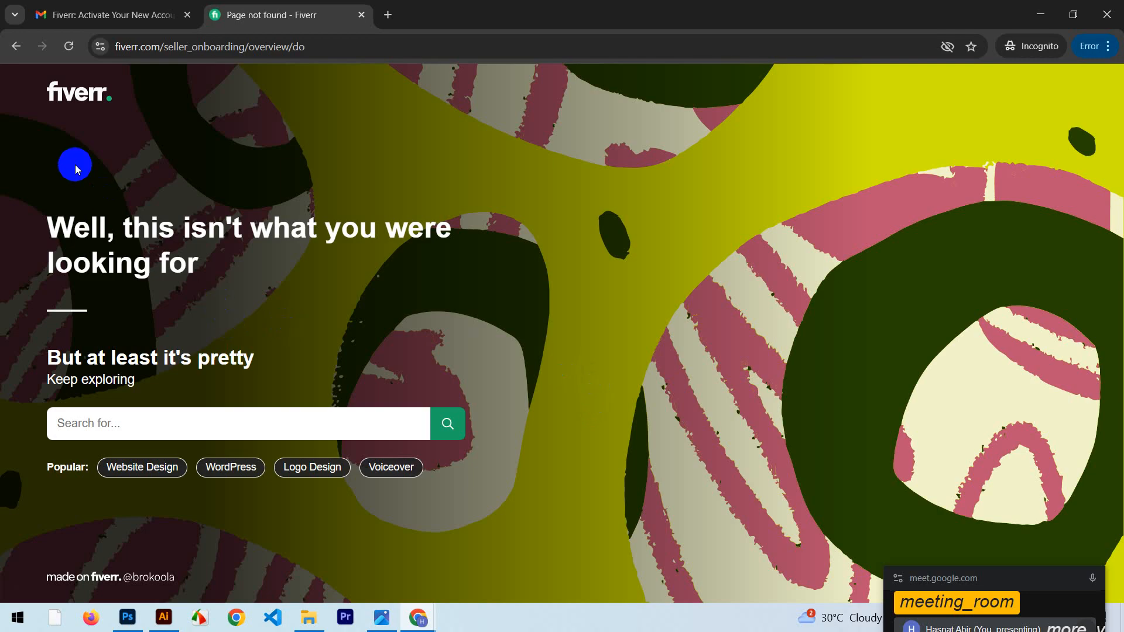
pyautogui.click(13, 49)
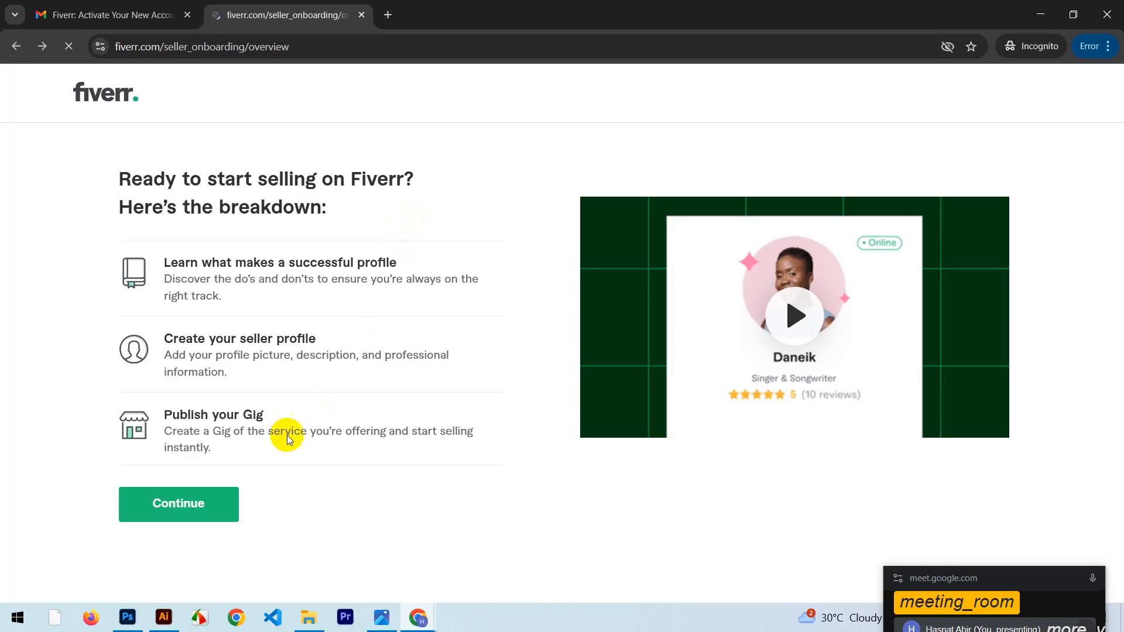
pyautogui.click(472, 504)
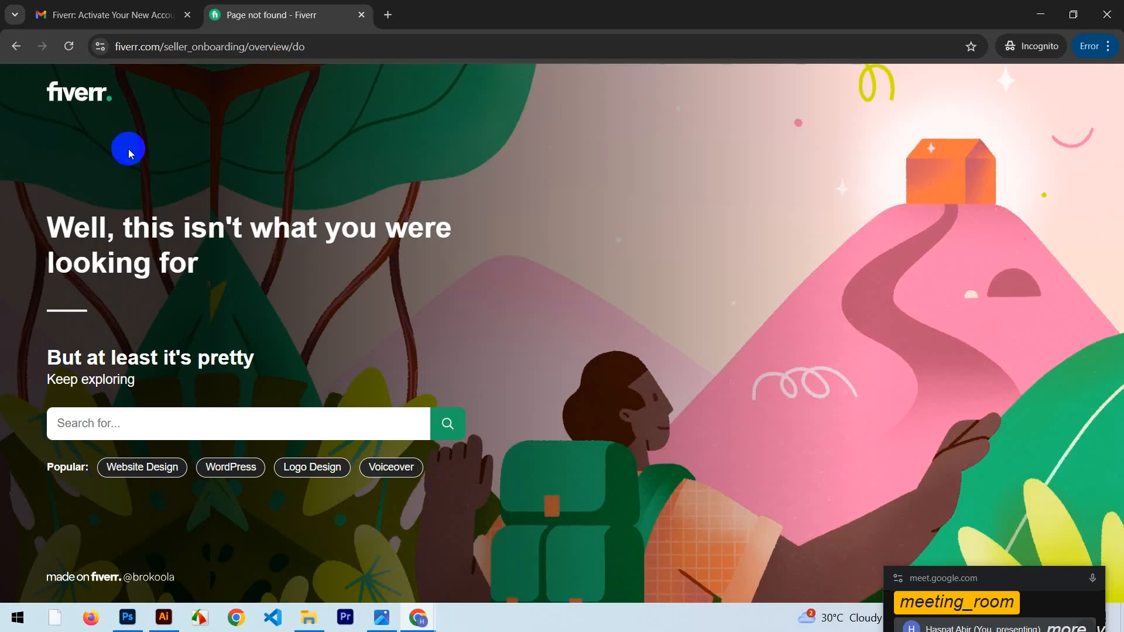
pyautogui.click(15, 49)
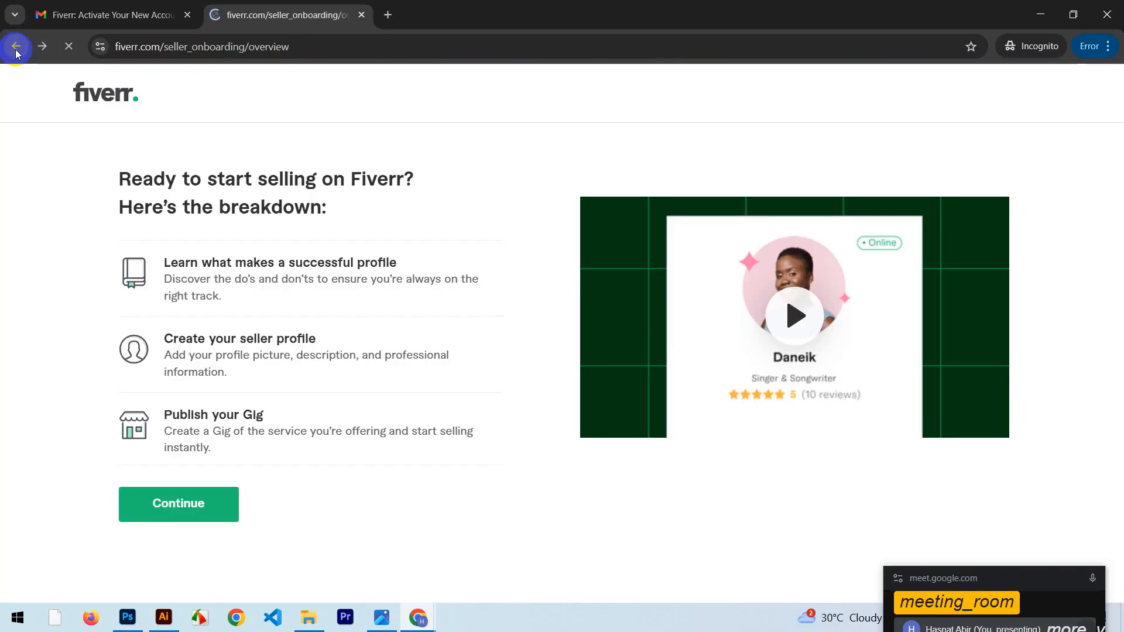
pyautogui.click(191, 106)
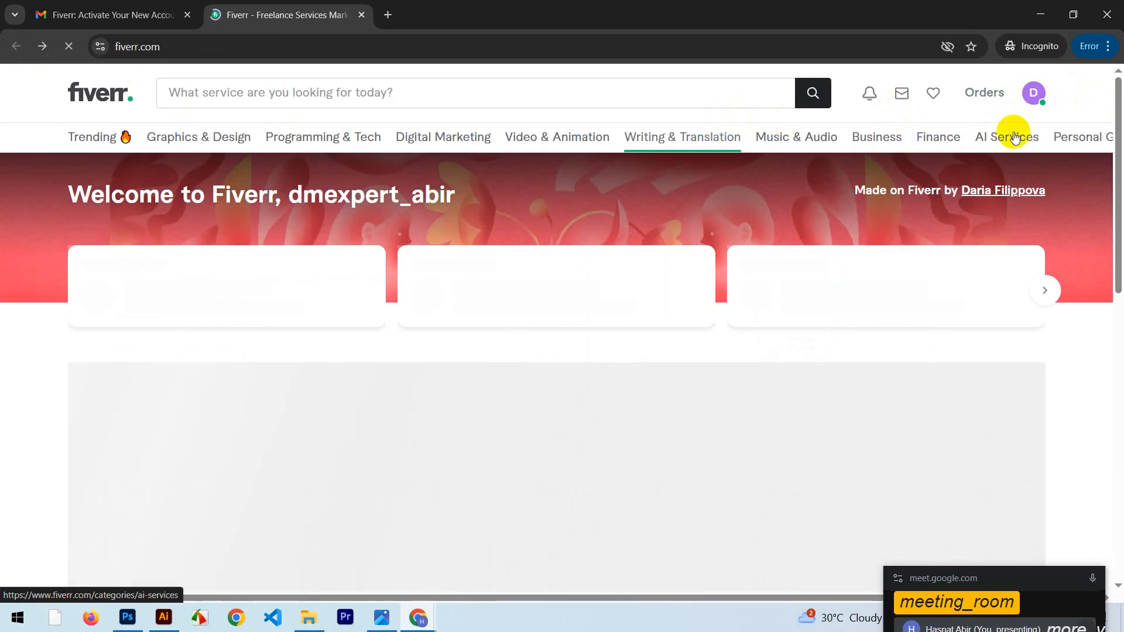
# Open the buyer profile page from the avatar's account menu.
pyautogui.click(1032, 97)
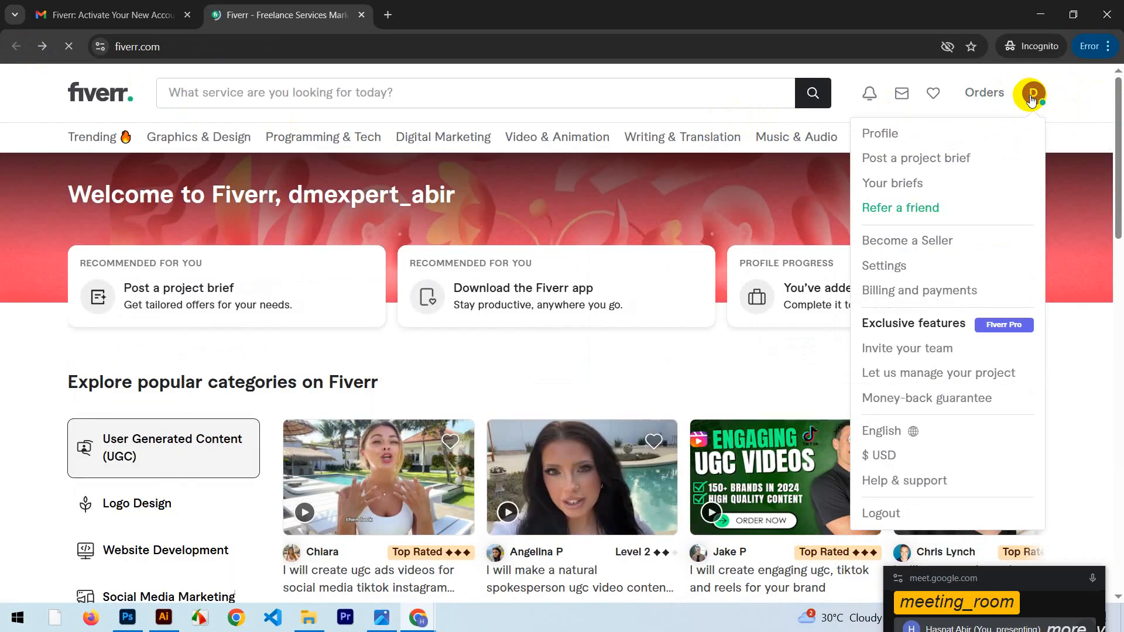
pyautogui.click(877, 136)
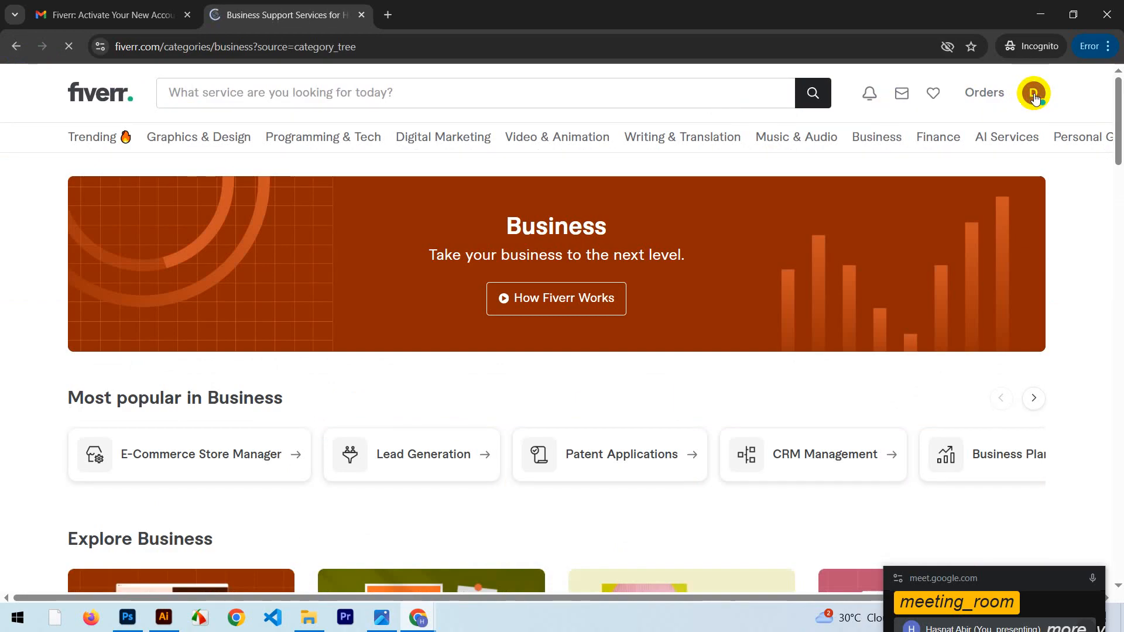
pyautogui.click(1034, 95)
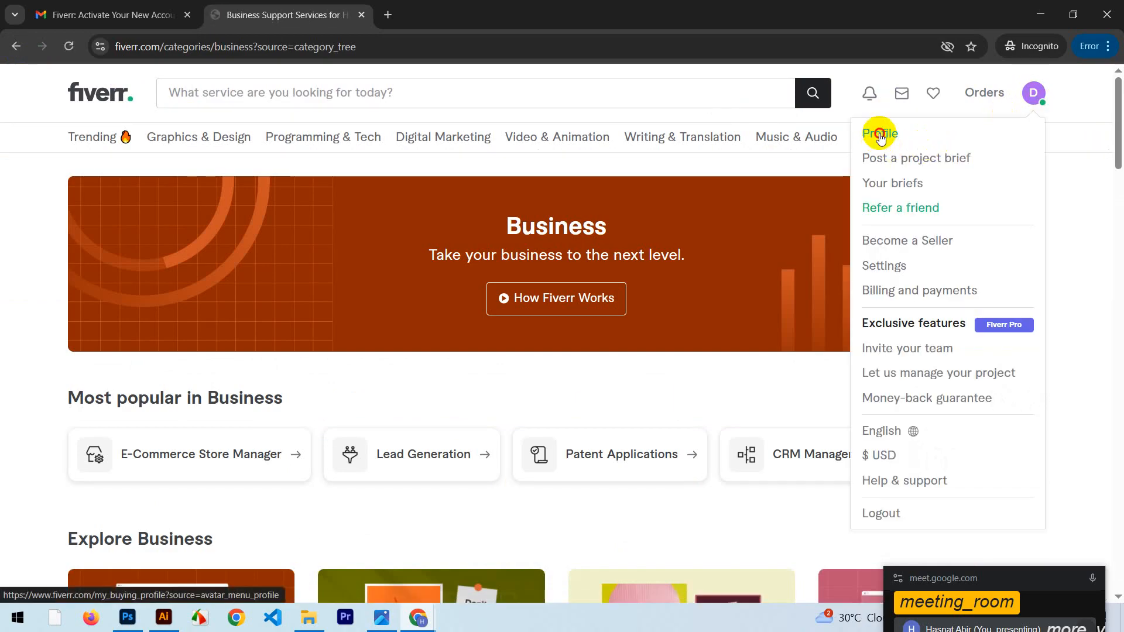
pyautogui.click(1042, 147)
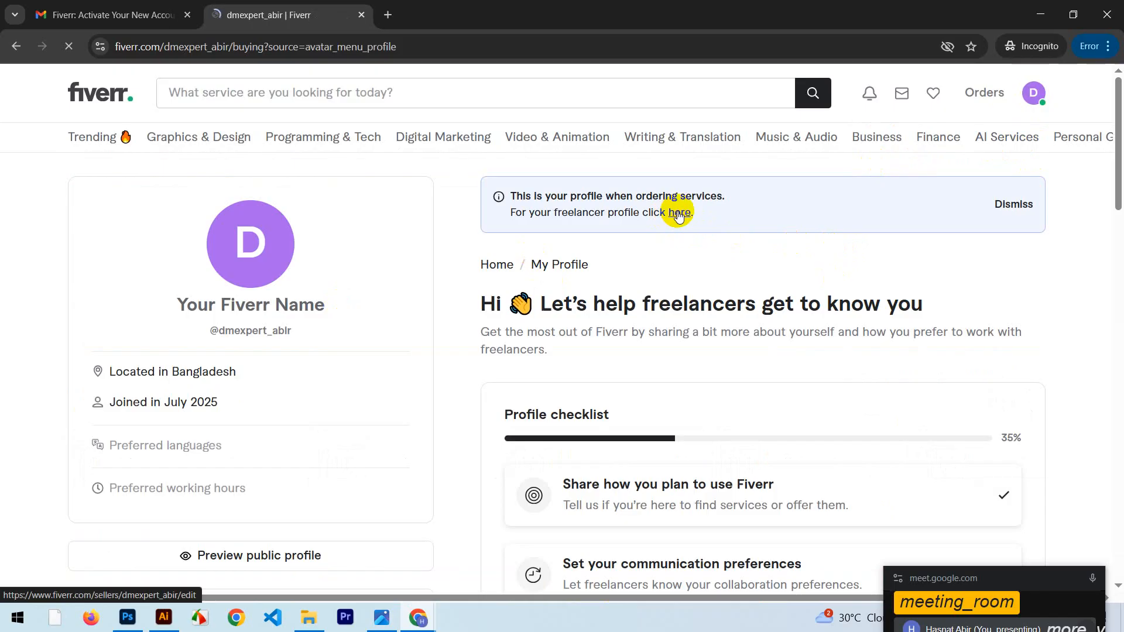
# Dismiss the buyer-profile info notice and scroll down to the 35% profile checklist.
pyautogui.scroll(-5, 262, 347)
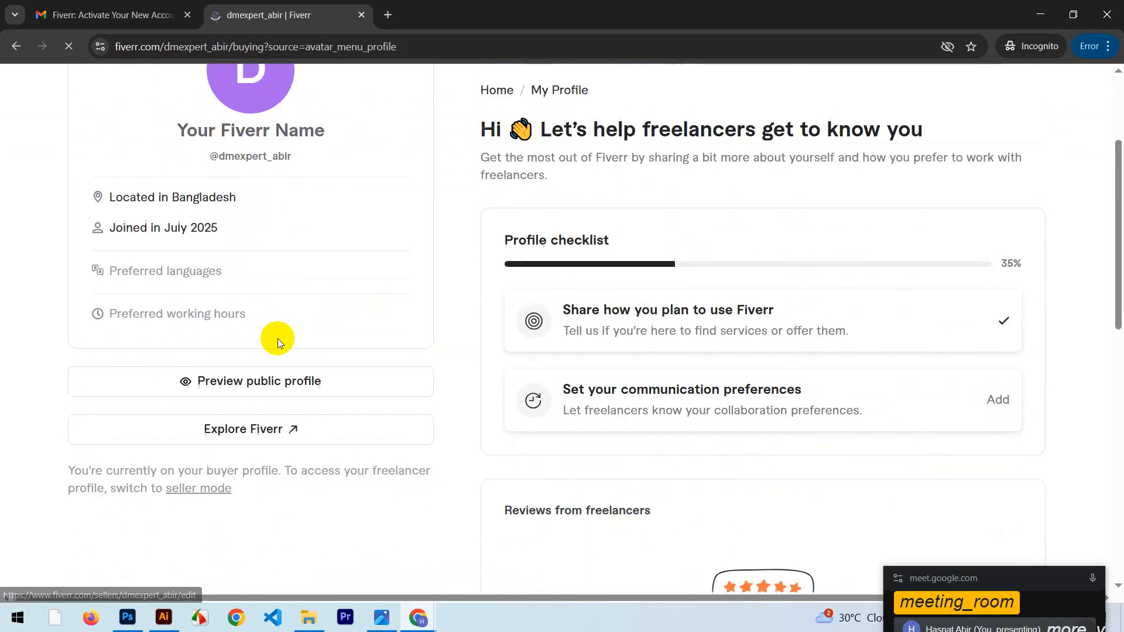
pyautogui.scroll(6, 407, 332)
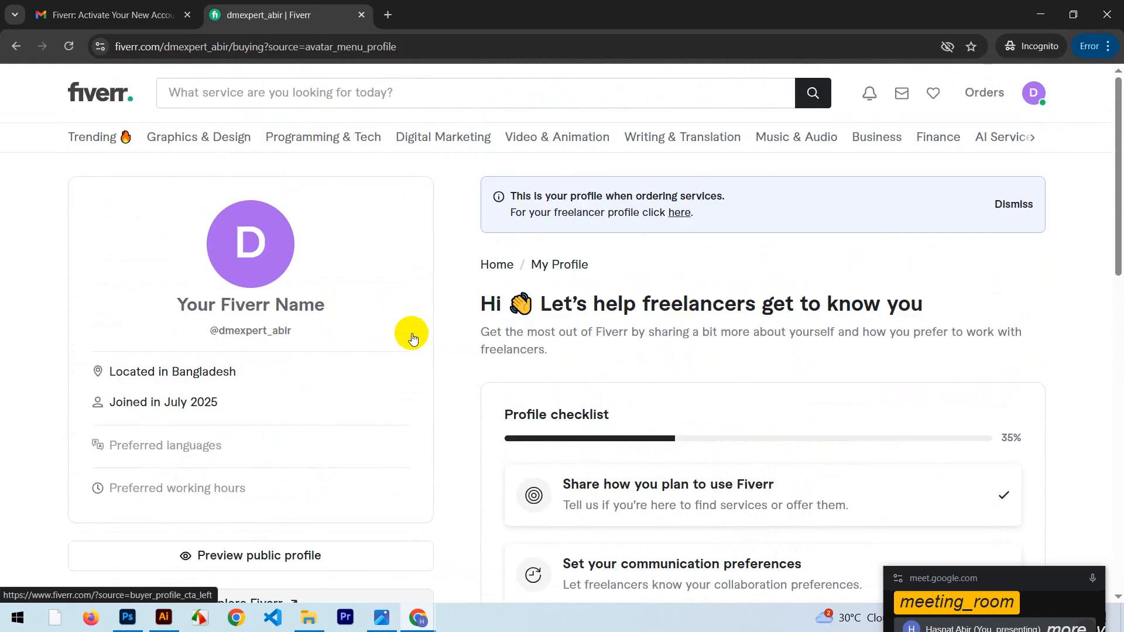
pyautogui.scroll(-7, 412, 332)
pyautogui.scroll(-5, 497, 344)
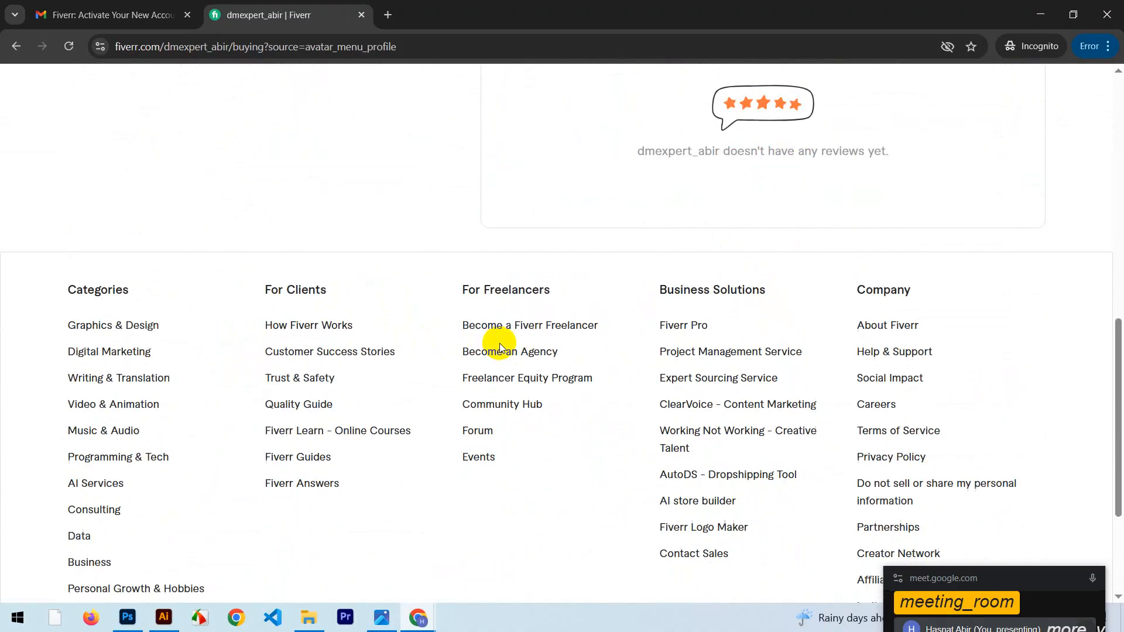
pyautogui.scroll(11, 499, 343)
pyautogui.scroll(-3, 249, 334)
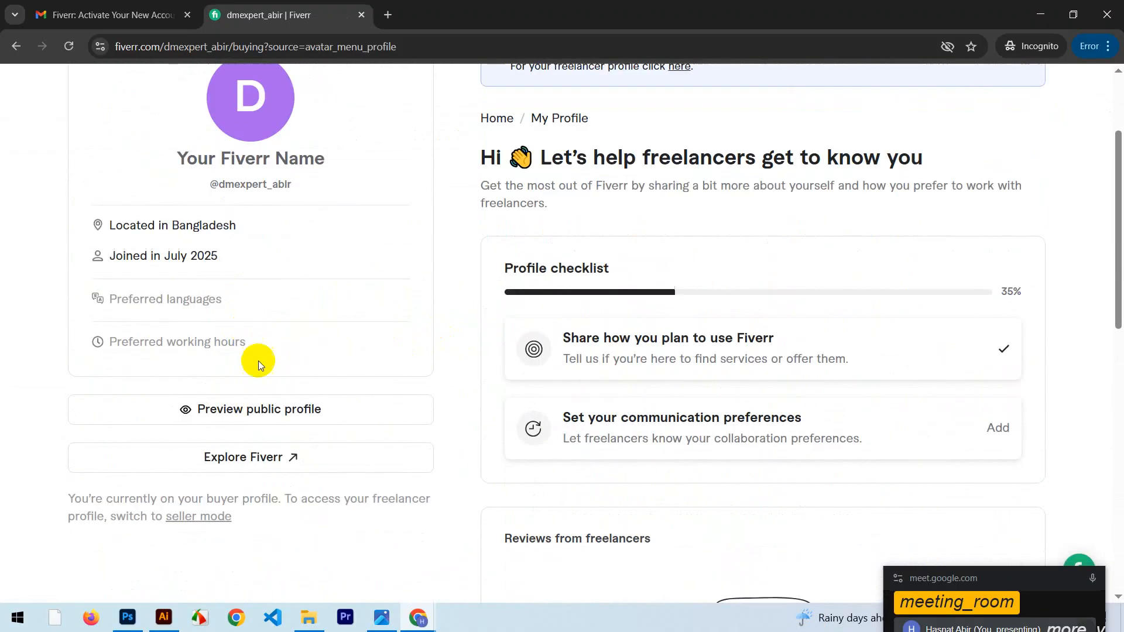
pyautogui.scroll(3, 263, 457)
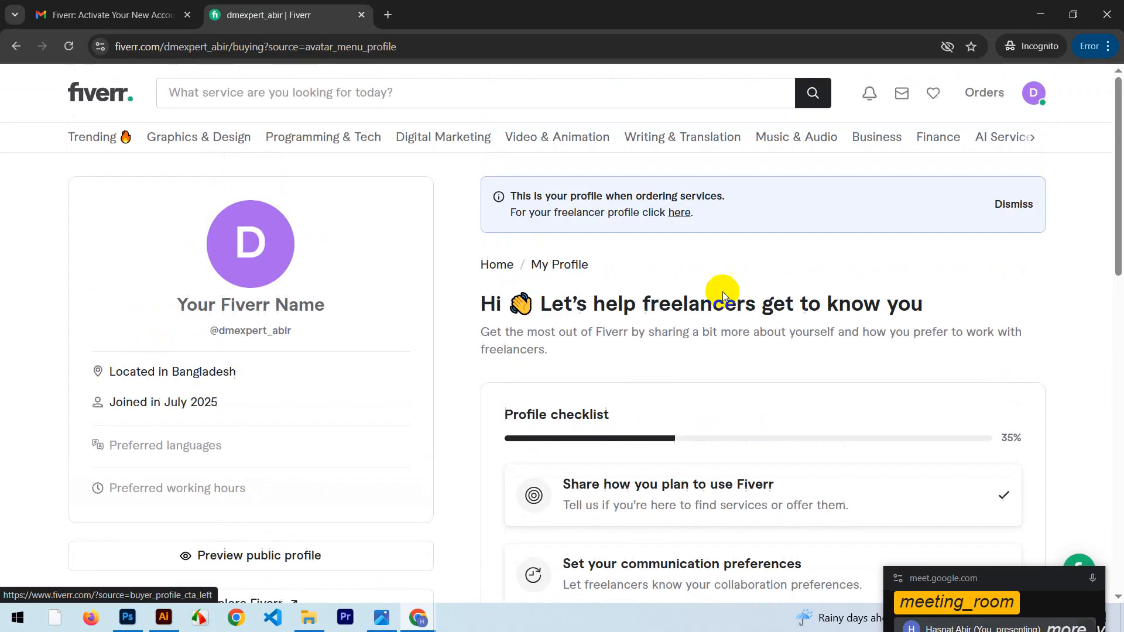
pyautogui.click(1016, 206)
pyautogui.scroll(-3, 840, 293)
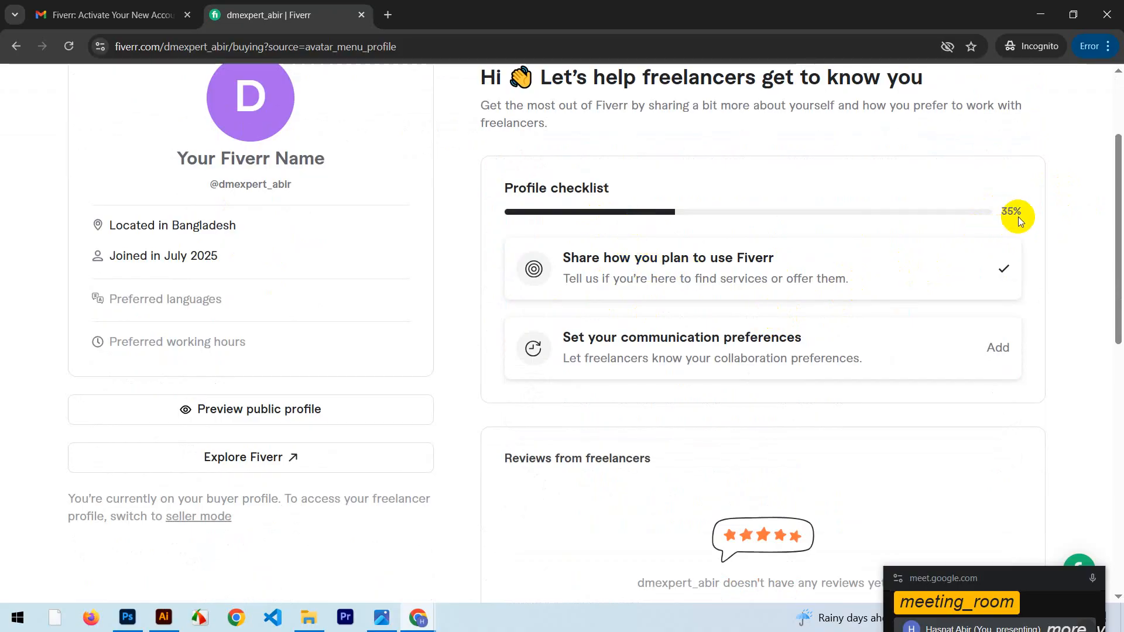
# Keep 'I am a freelancer' in the plan-to-use-Fiverr step and proceed to Start selling.
pyautogui.click(609, 259)
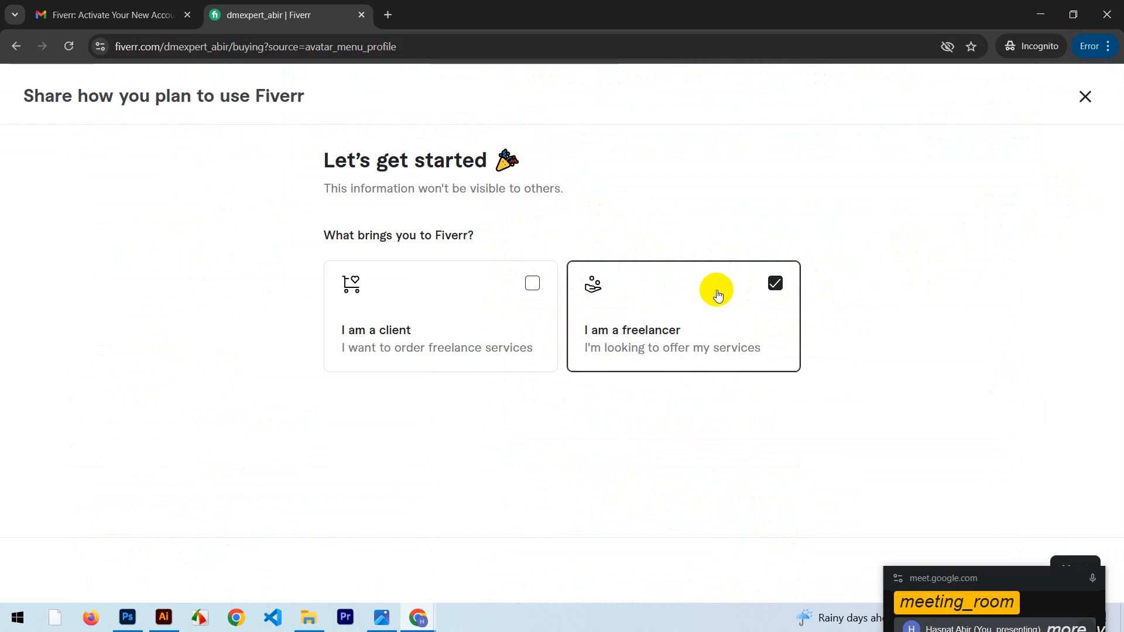
pyautogui.moveTo(978, 574); pyautogui.dragTo(730, 582)
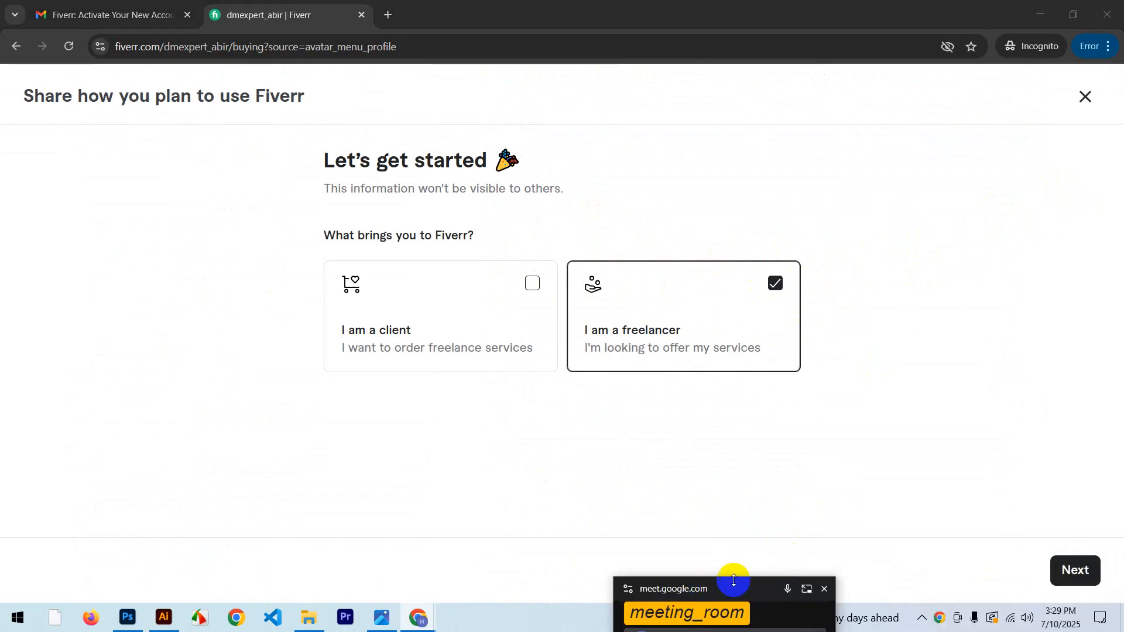
pyautogui.click(1076, 570)
pyautogui.scroll(-1, 995, 536)
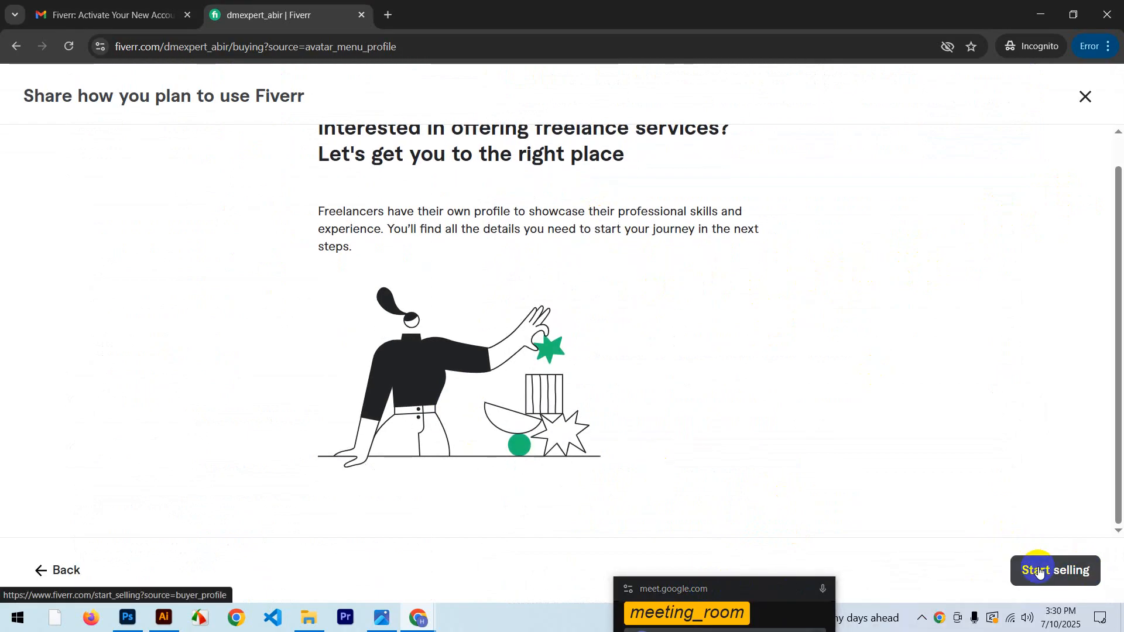
pyautogui.click(1030, 570)
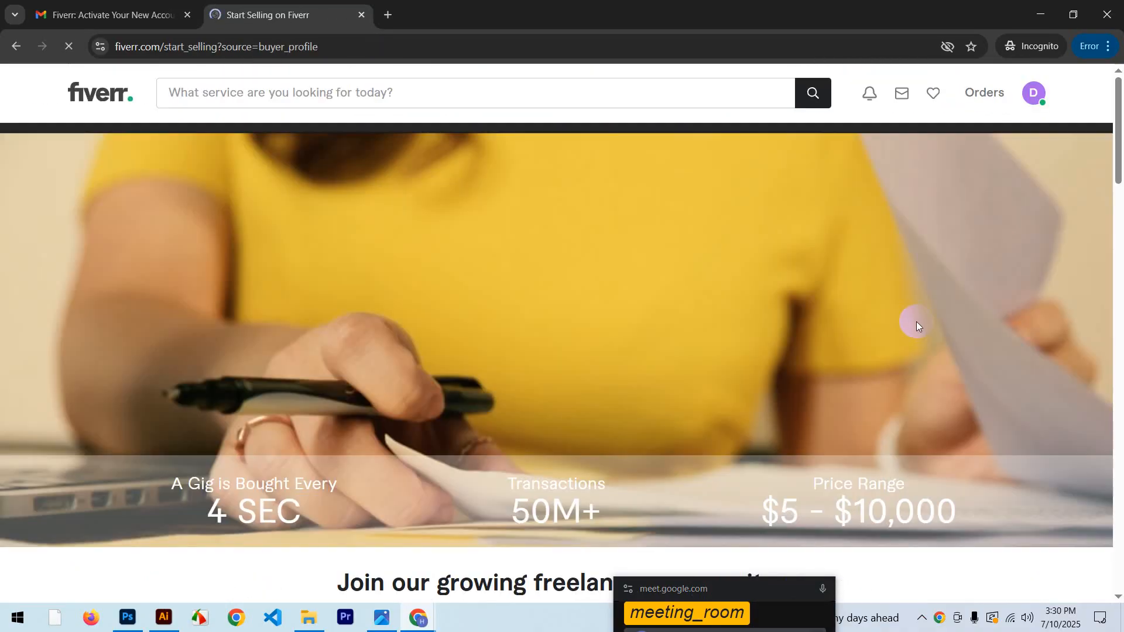
# Reach the Become a Seller page from the account menu and begin seller onboarding.
pyautogui.scroll(-5, 916, 321)
pyautogui.scroll(5, 910, 318)
pyautogui.click(1032, 90)
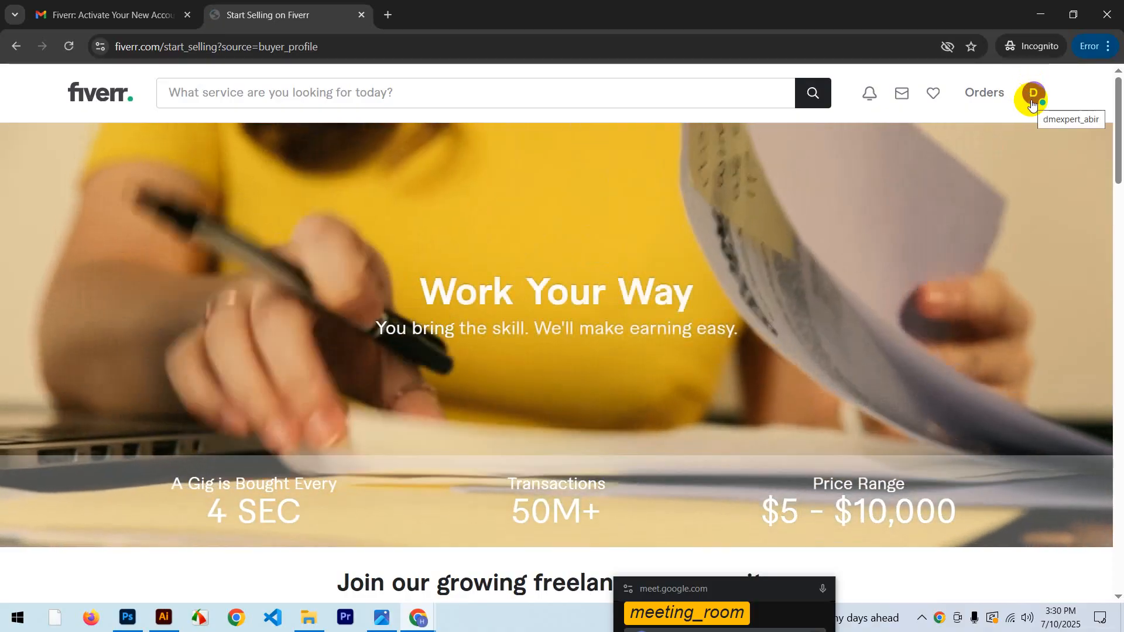
pyautogui.click(1032, 97)
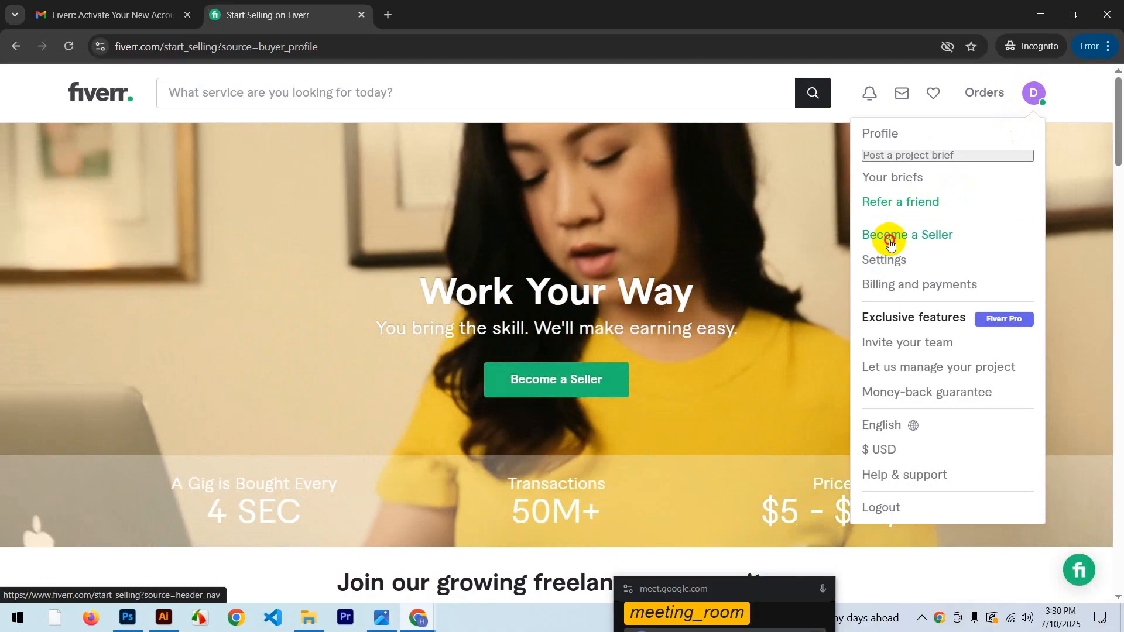
pyautogui.click(884, 234)
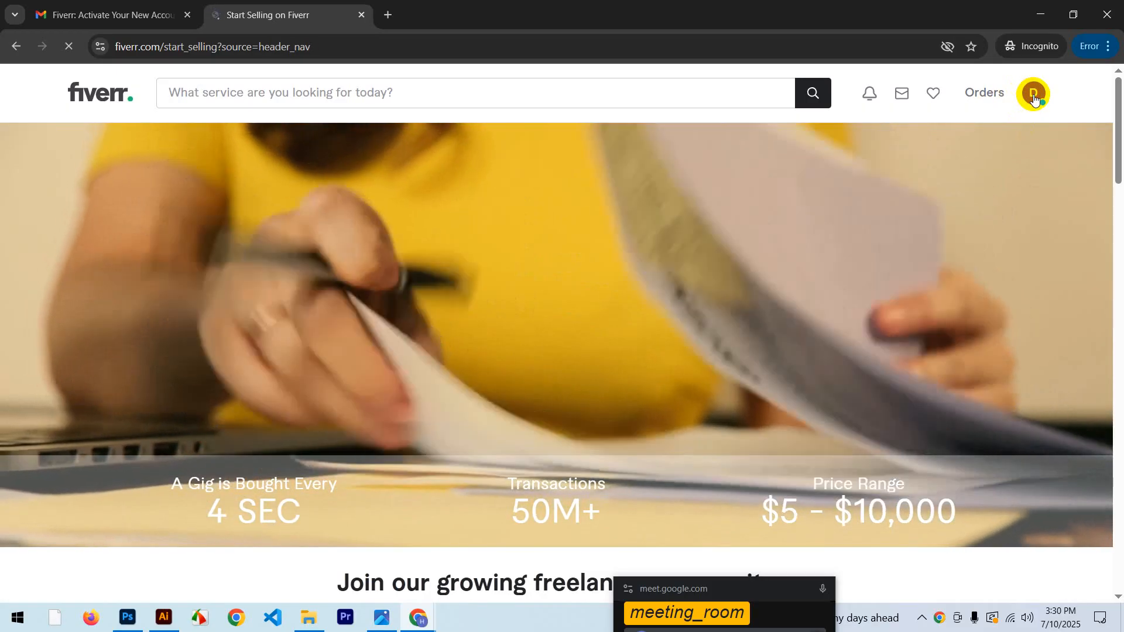
pyautogui.click(1034, 99)
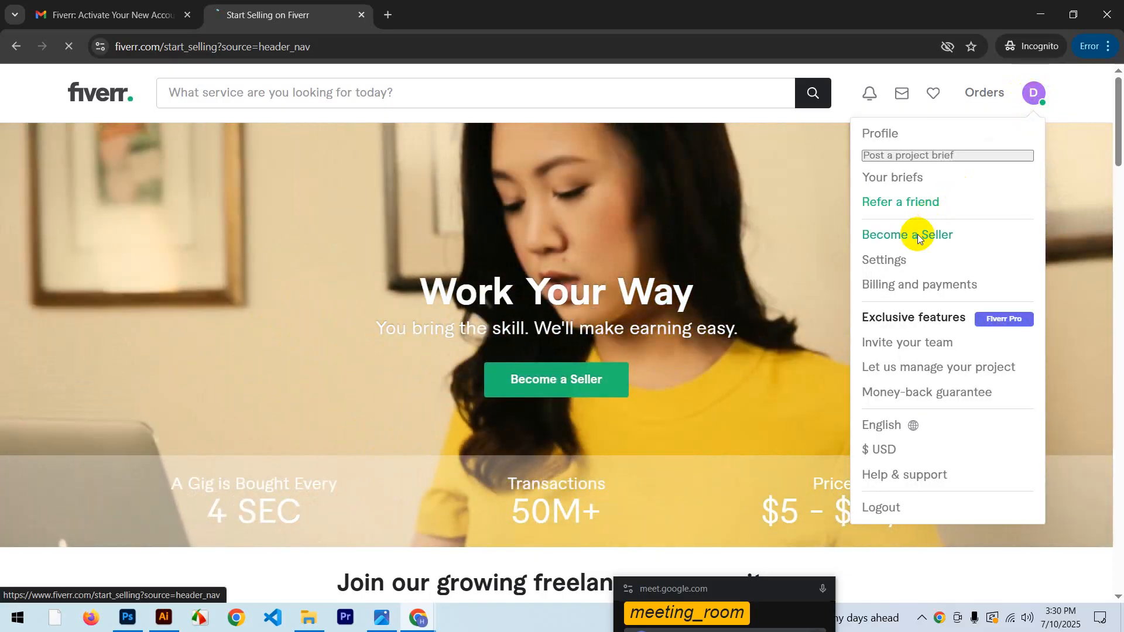
pyautogui.click(918, 234)
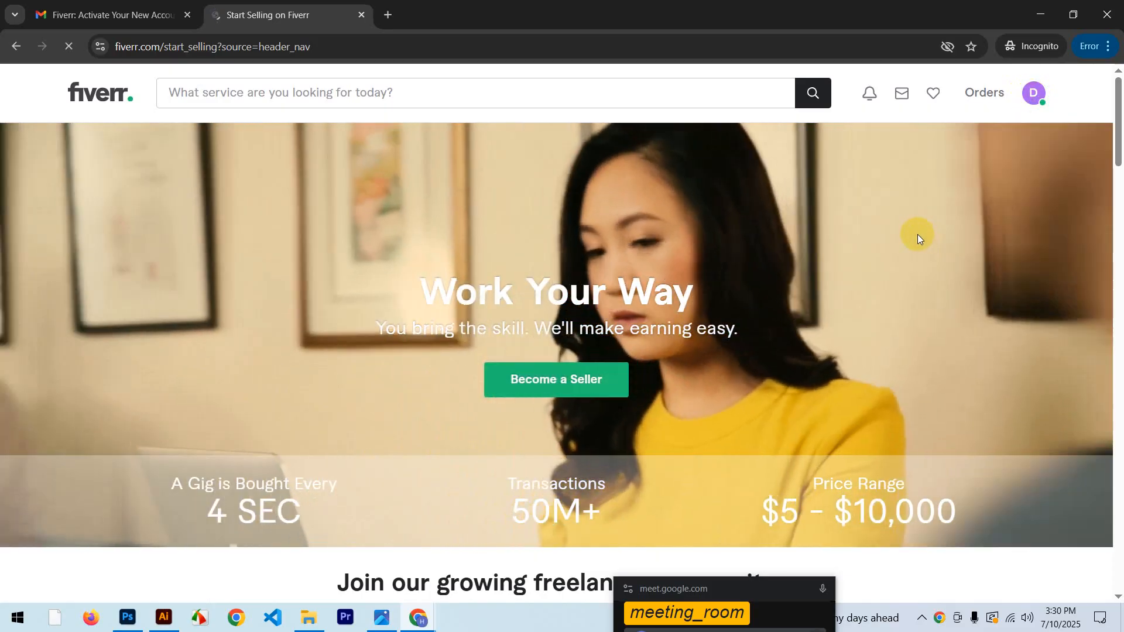
pyautogui.scroll(-15, 933, 198)
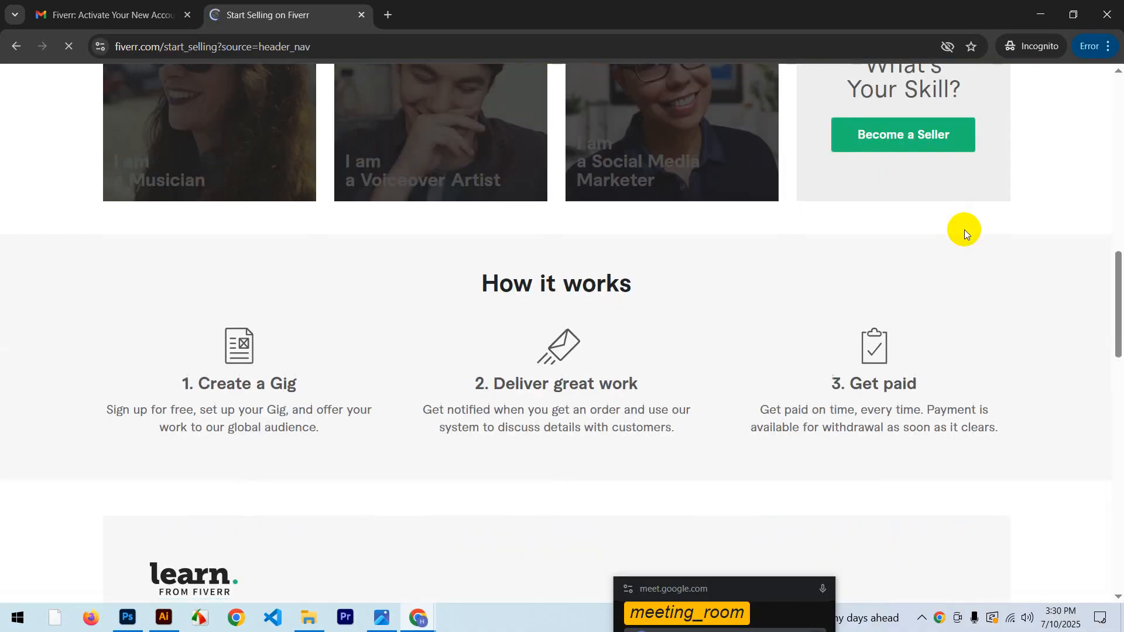
pyautogui.scroll(5, 964, 229)
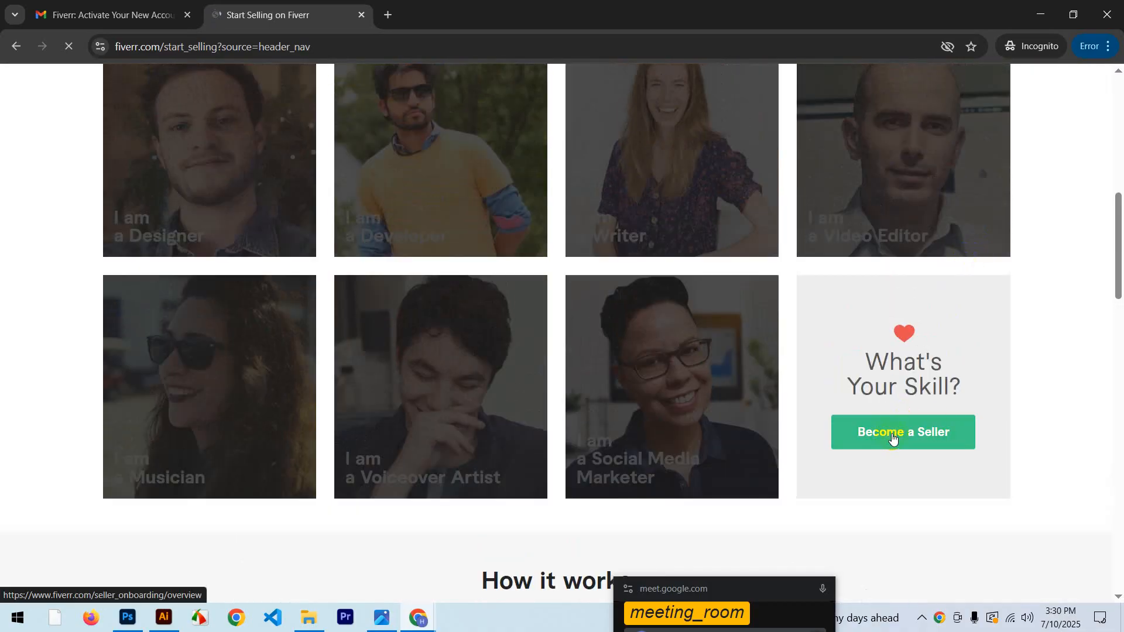
pyautogui.click(892, 438)
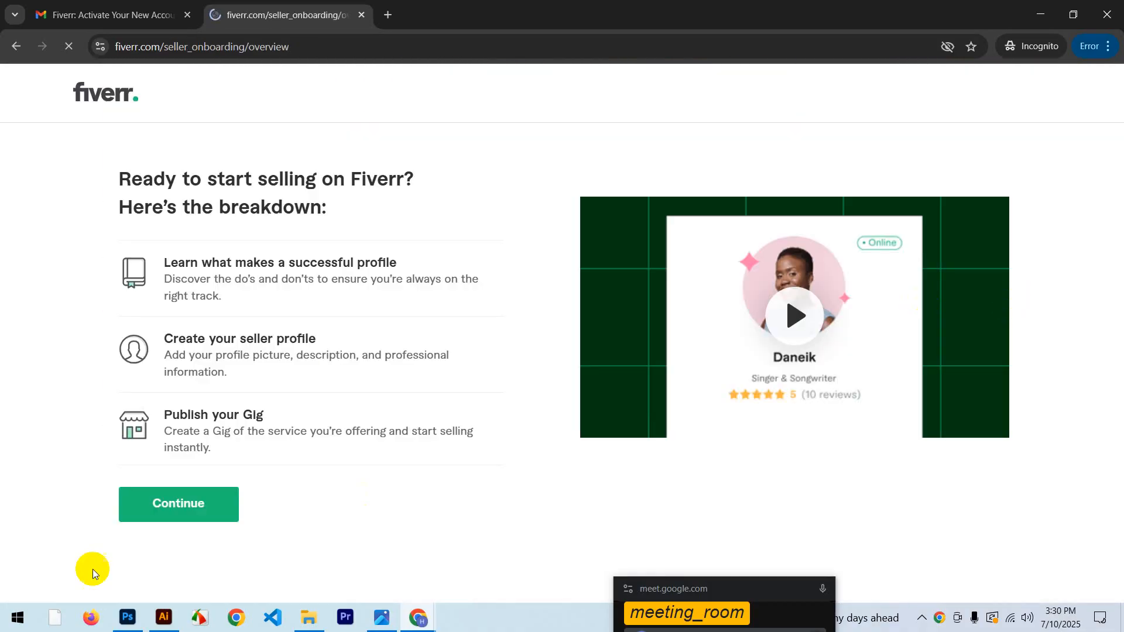
# Continue past the onboarding overview, profile tips and things-to-avoid pages, recovering from a not-found page.
pyautogui.click(176, 508)
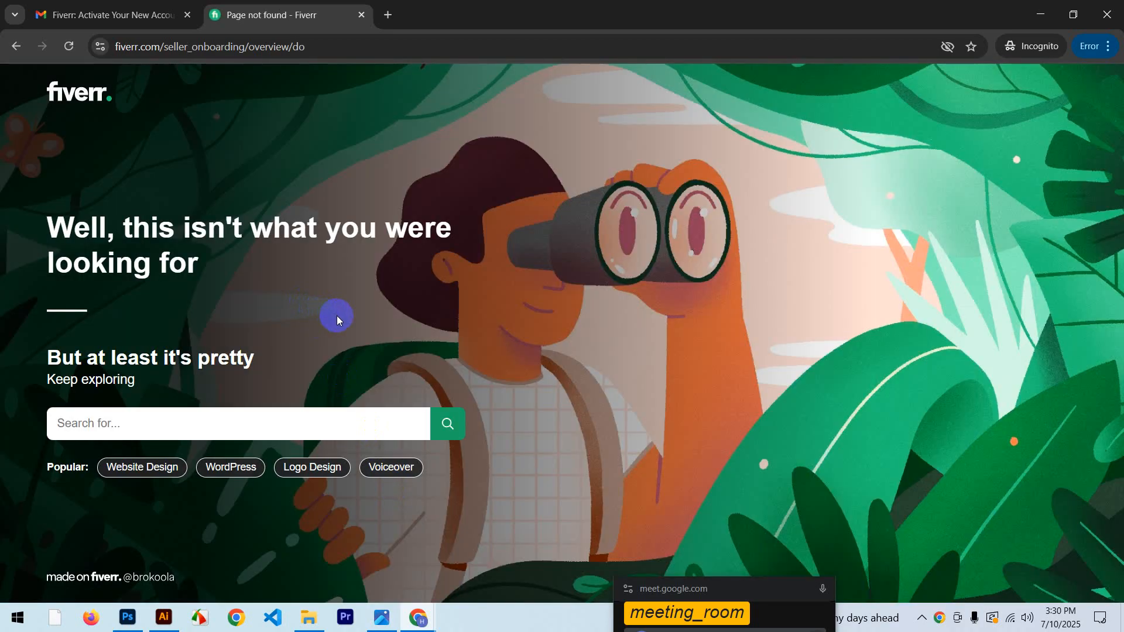
pyautogui.click(16, 47)
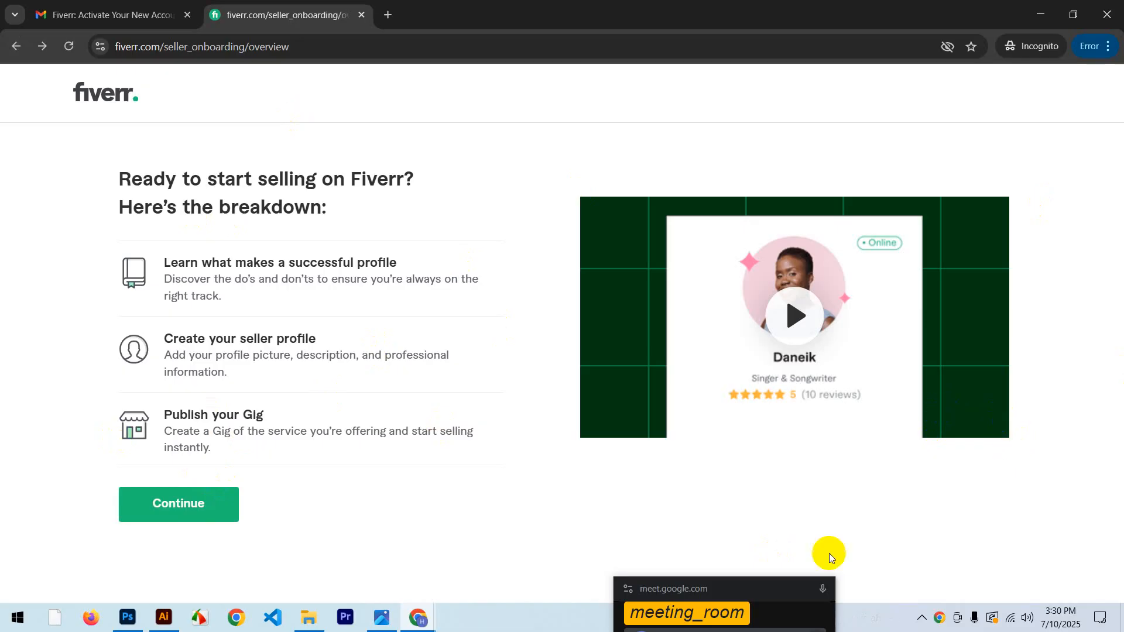
pyautogui.moveTo(682, 597); pyautogui.dragTo(689, 590)
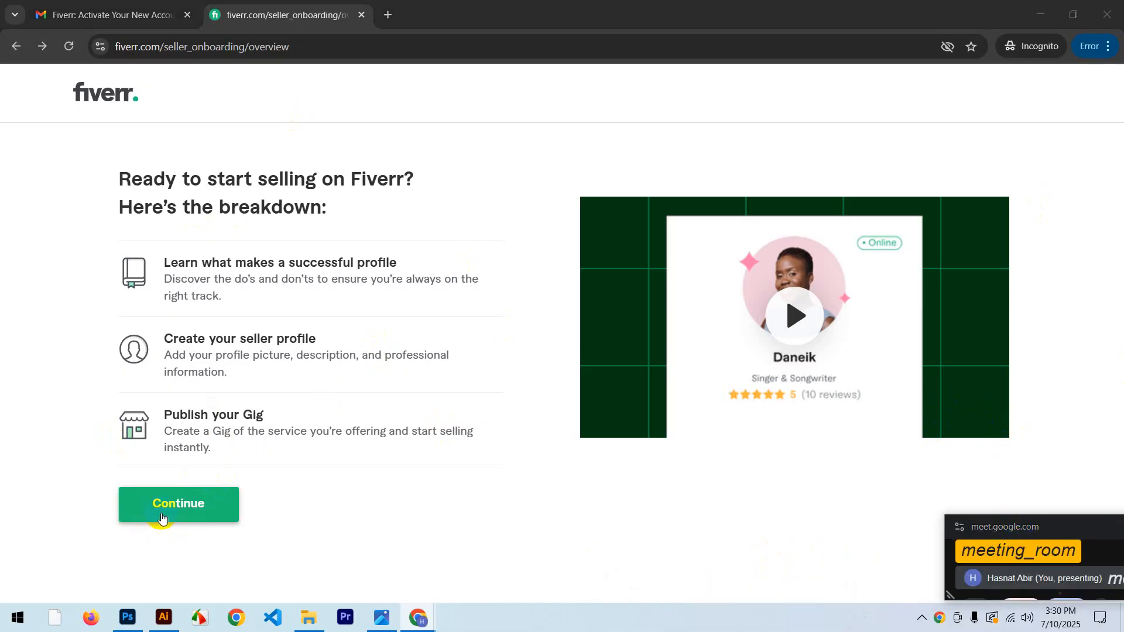
pyautogui.click(163, 516)
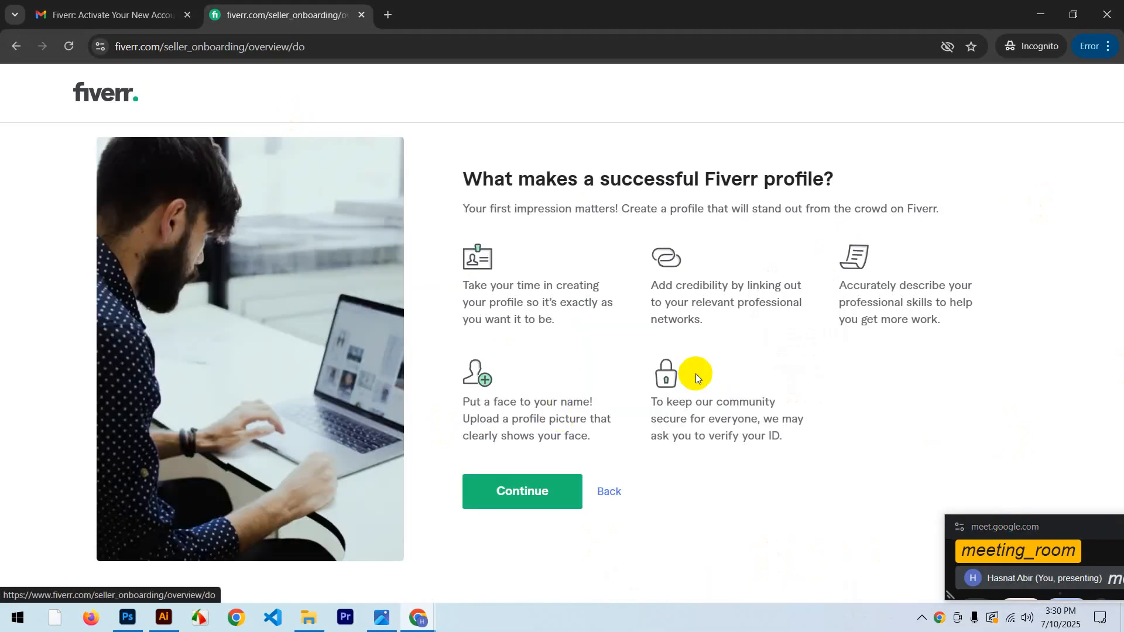
pyautogui.click(531, 493)
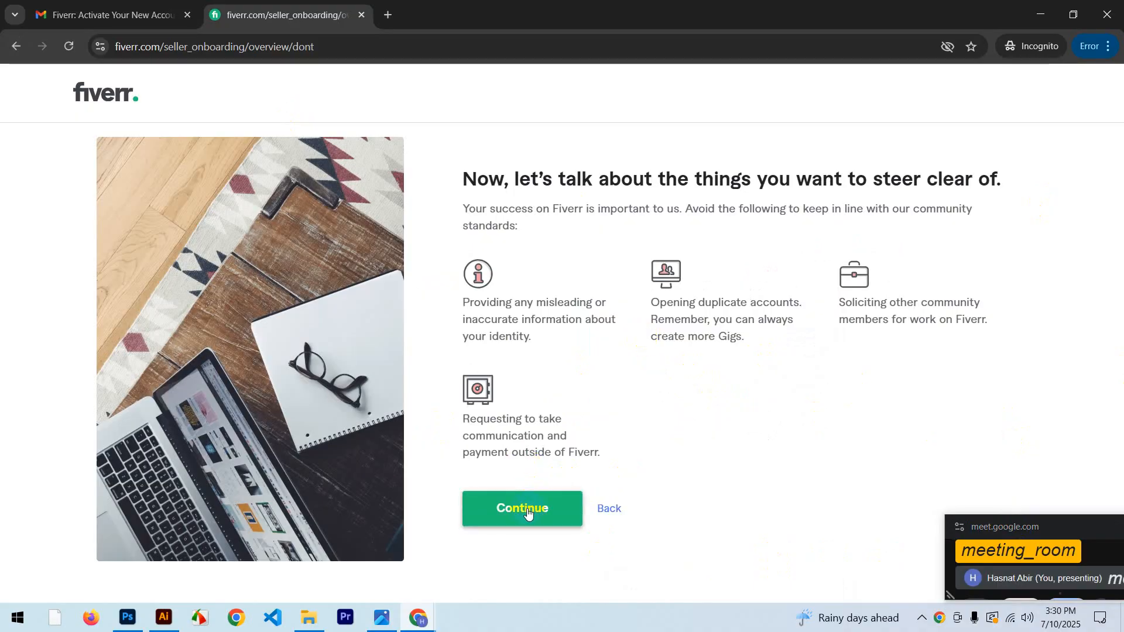
pyautogui.click(527, 513)
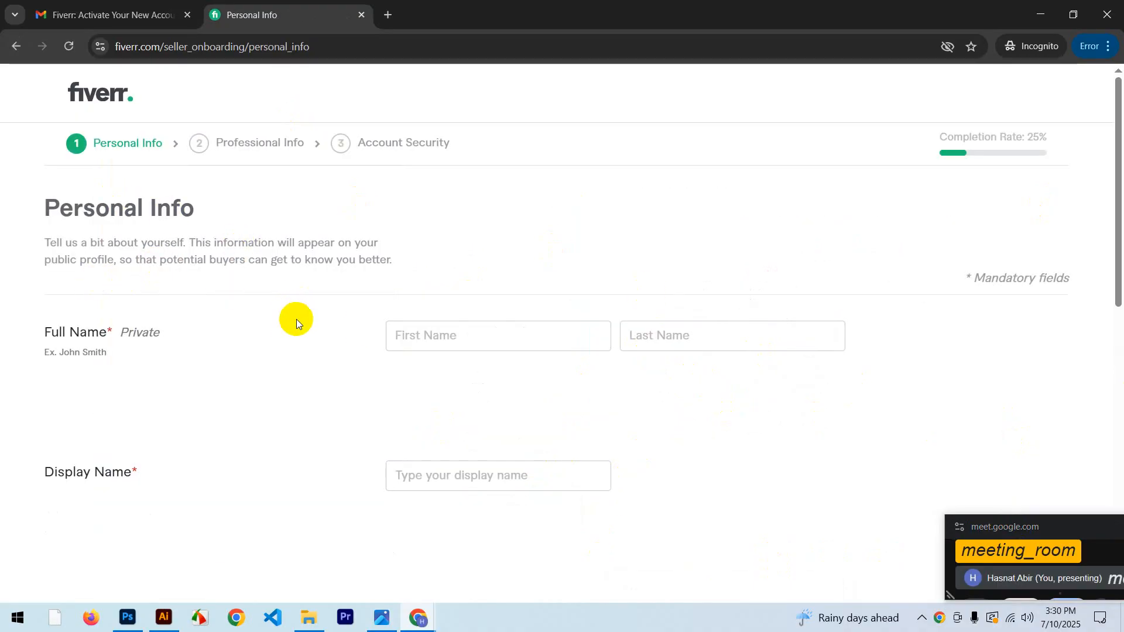
# Fill the First Name and Last Name fields from the saved autofill details.
pyautogui.scroll(-1, 381, 293)
pyautogui.click(462, 261)
pyautogui.click(656, 256)
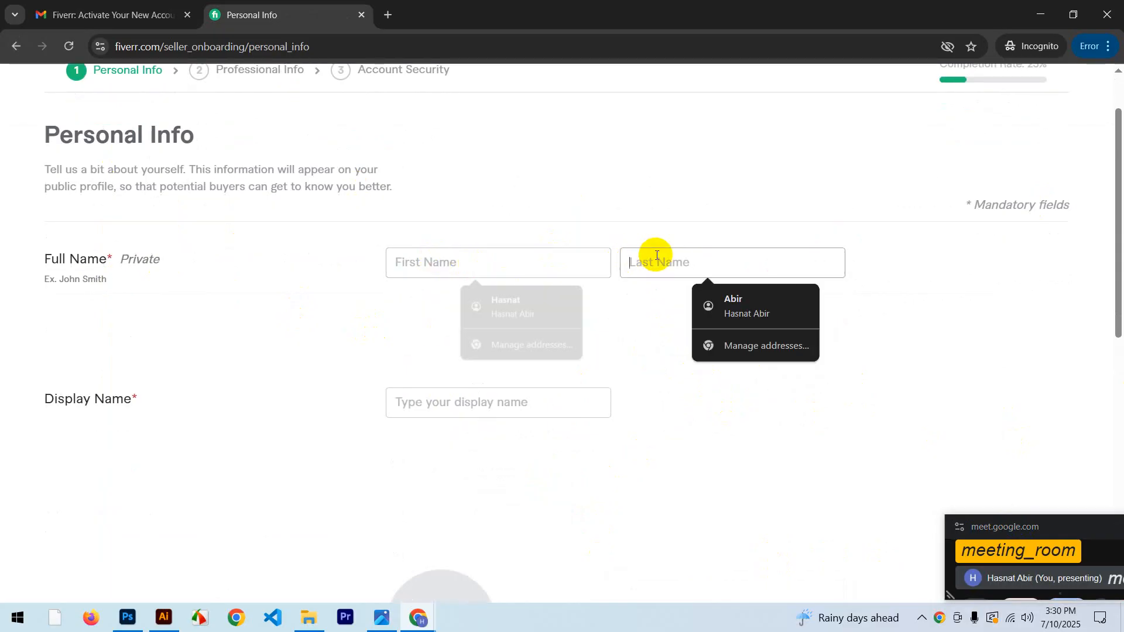
pyautogui.click(451, 266)
pyautogui.click(477, 309)
pyautogui.scroll(-3, 591, 296)
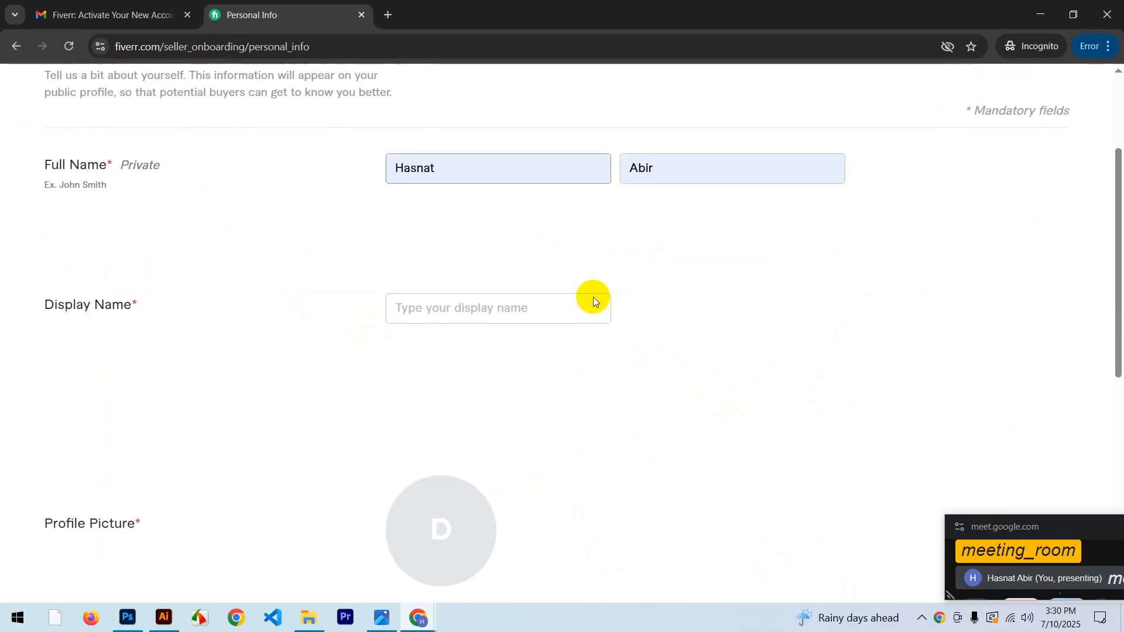
# Replace the partial Display Name entry with the seller's full name.
pyautogui.click(447, 184)
pyautogui.write('Hasnat A')
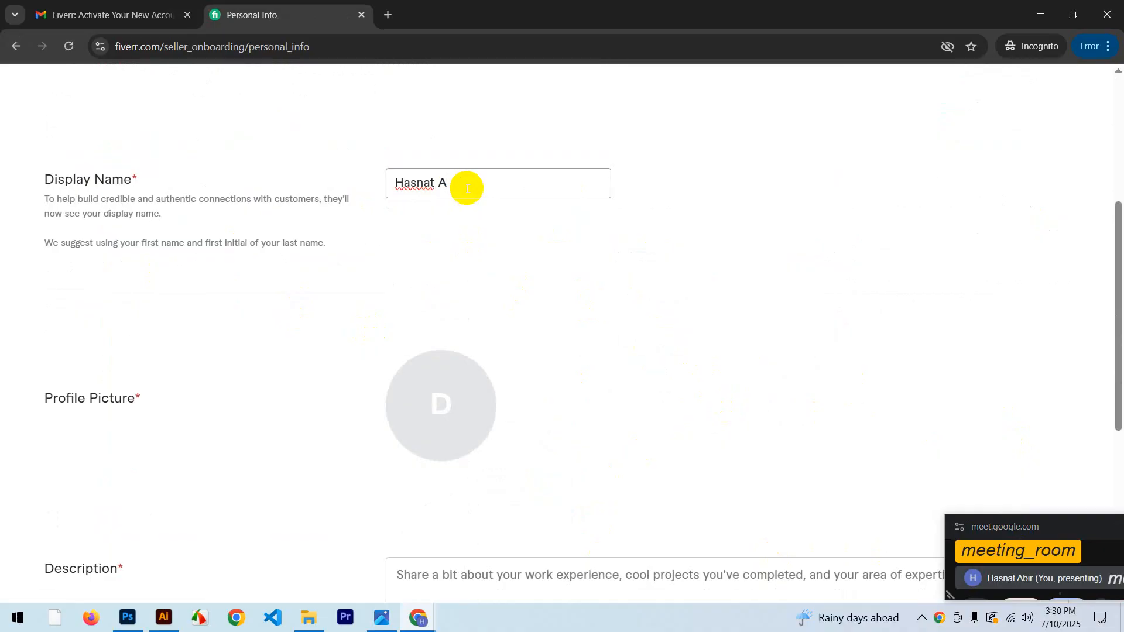
pyautogui.scroll(5, 467, 188)
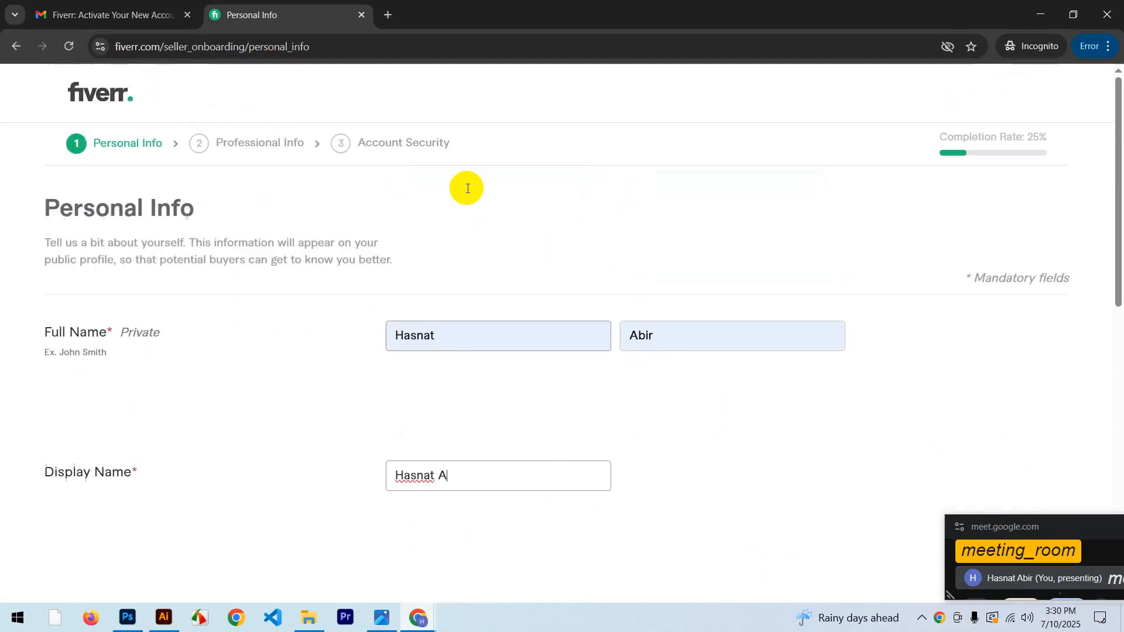
pyautogui.moveTo(479, 475); pyautogui.dragTo(391, 483)
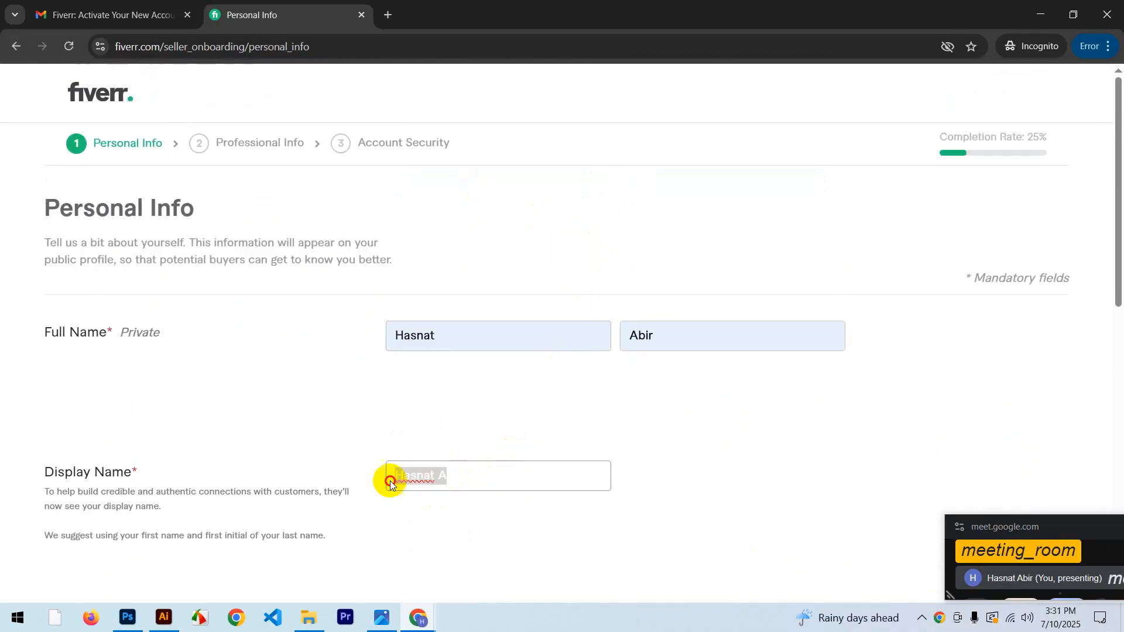
pyautogui.click(581, 431)
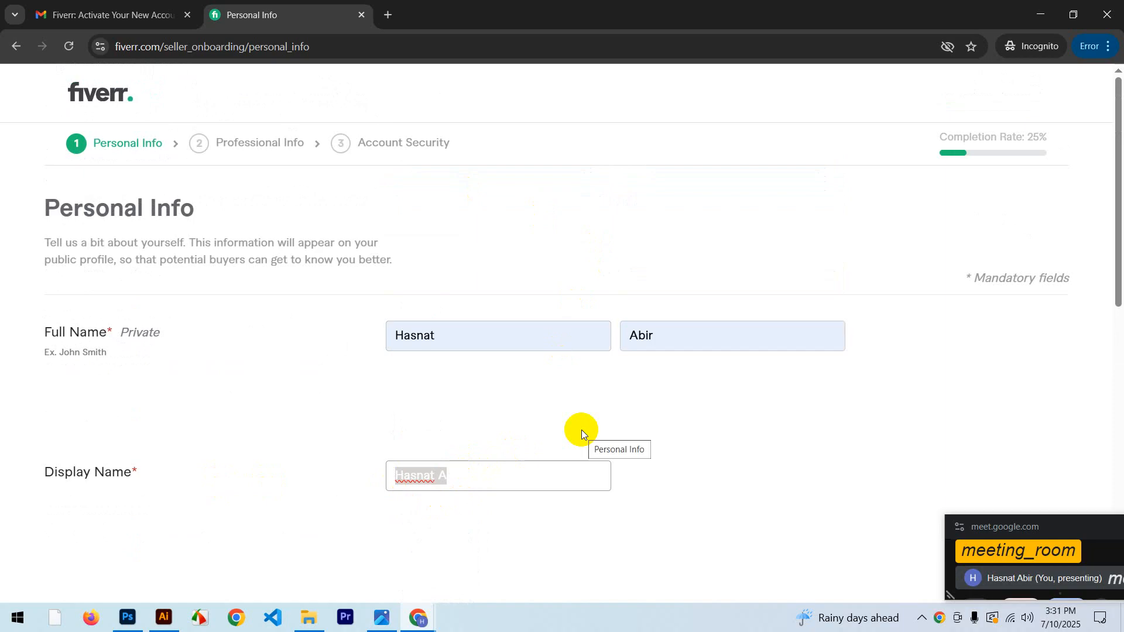
pyautogui.press('BackSpace')
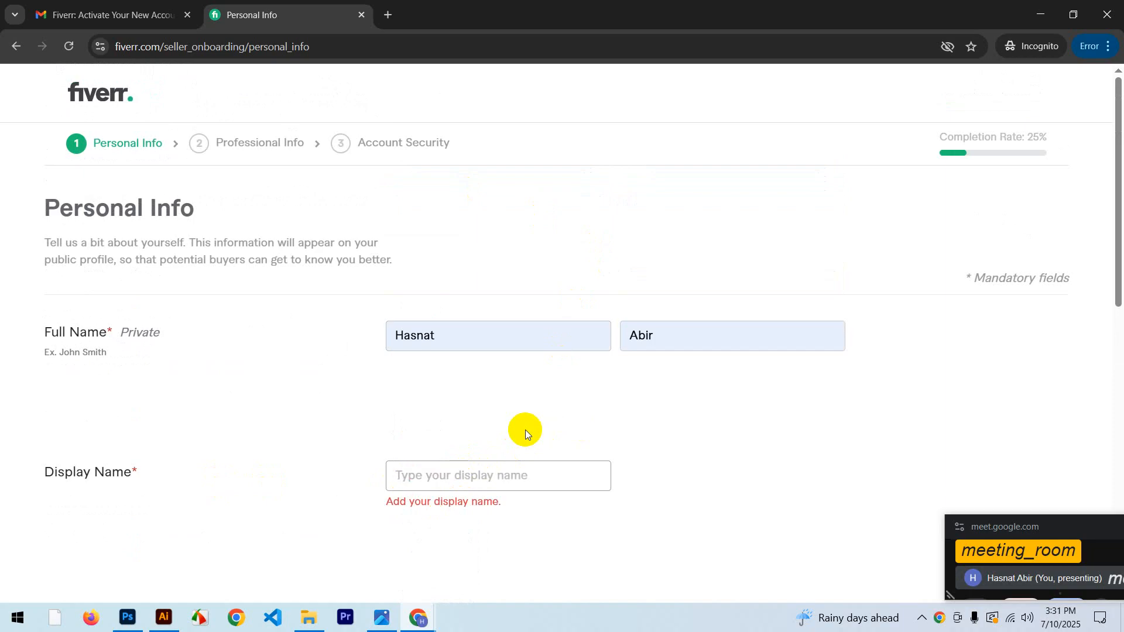
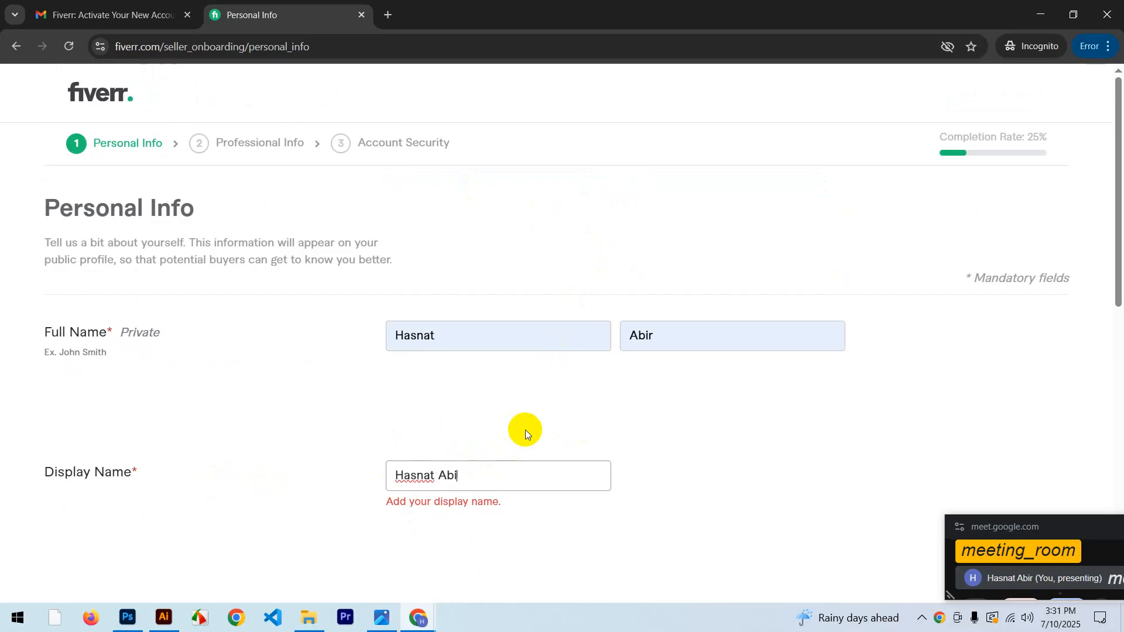
pyautogui.scroll(-5, 606, 412)
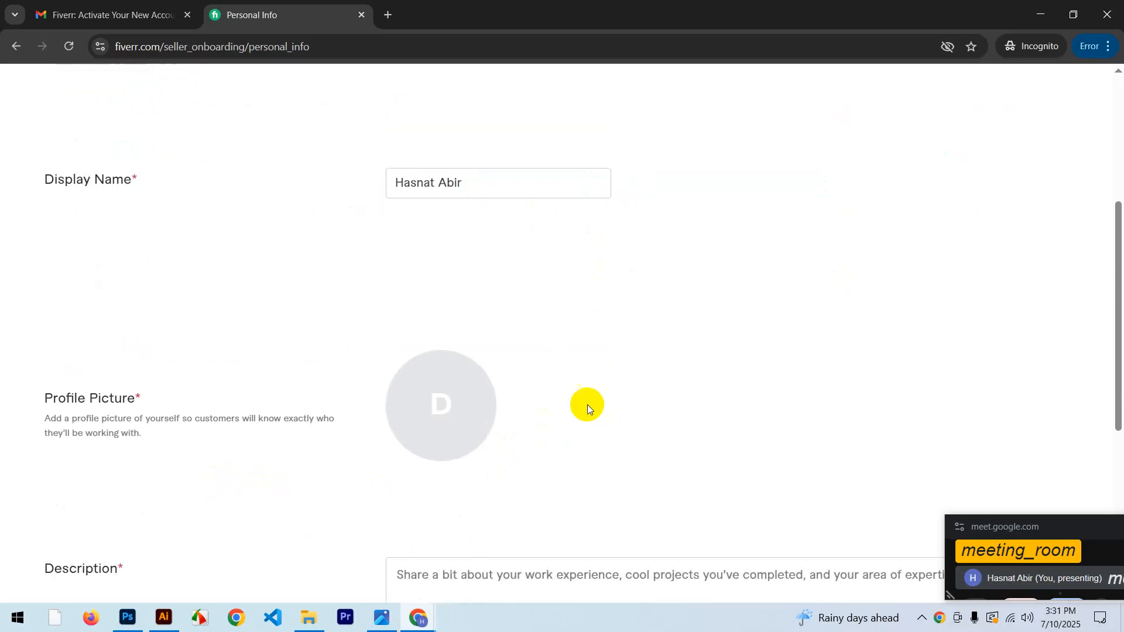
pyautogui.click(454, 414)
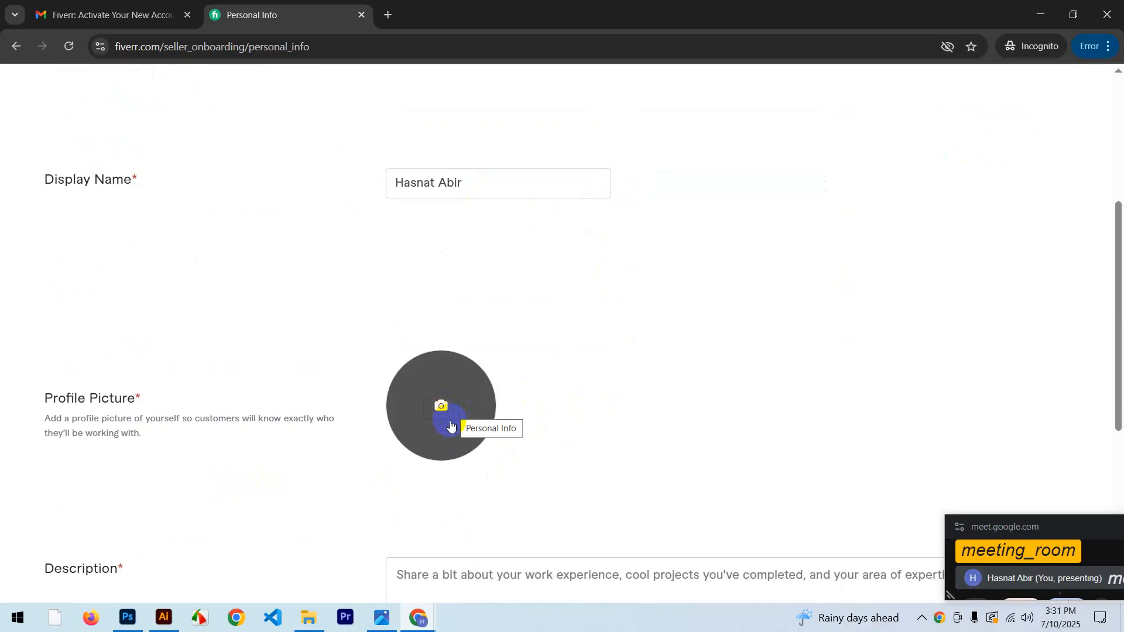
# Launch Remote Desktop Connection, sign in to 192.168.100.108 and accept its certificate.
pyautogui.moveTo(616, 5); pyautogui.dragTo(834, 170)
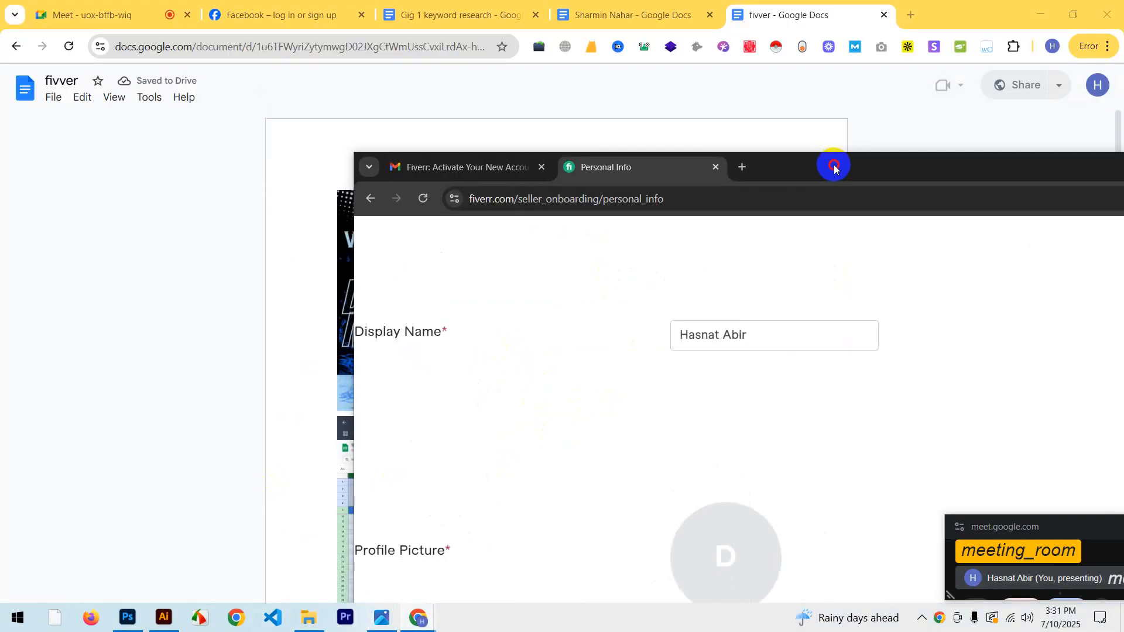
pyautogui.click(1041, 7)
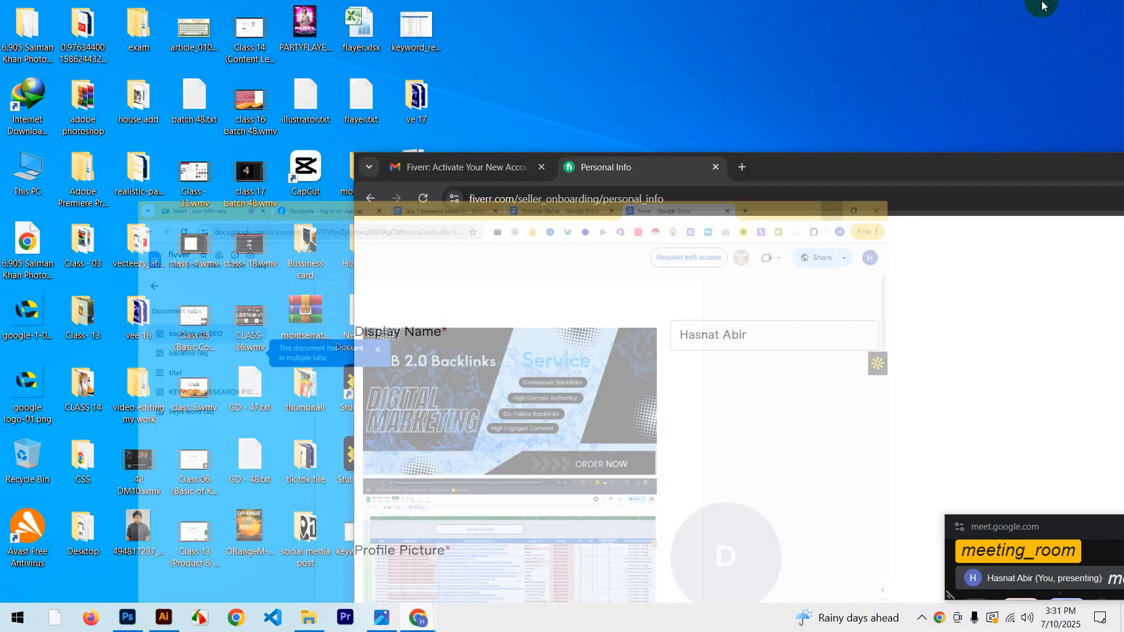
pyautogui.click(166, 447)
pyautogui.press('super')
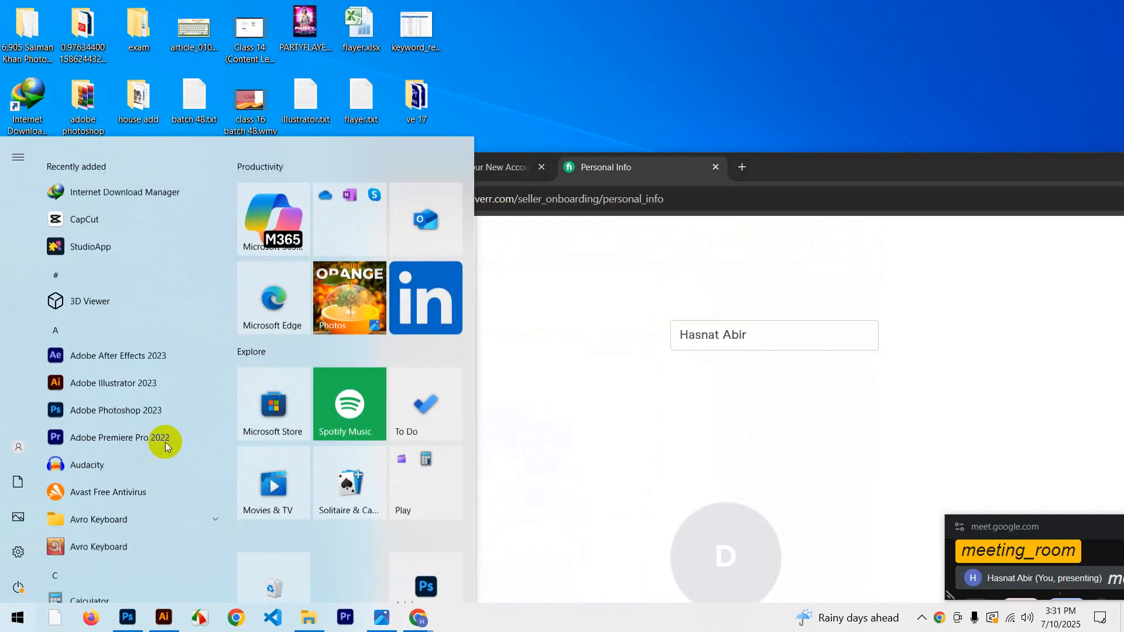
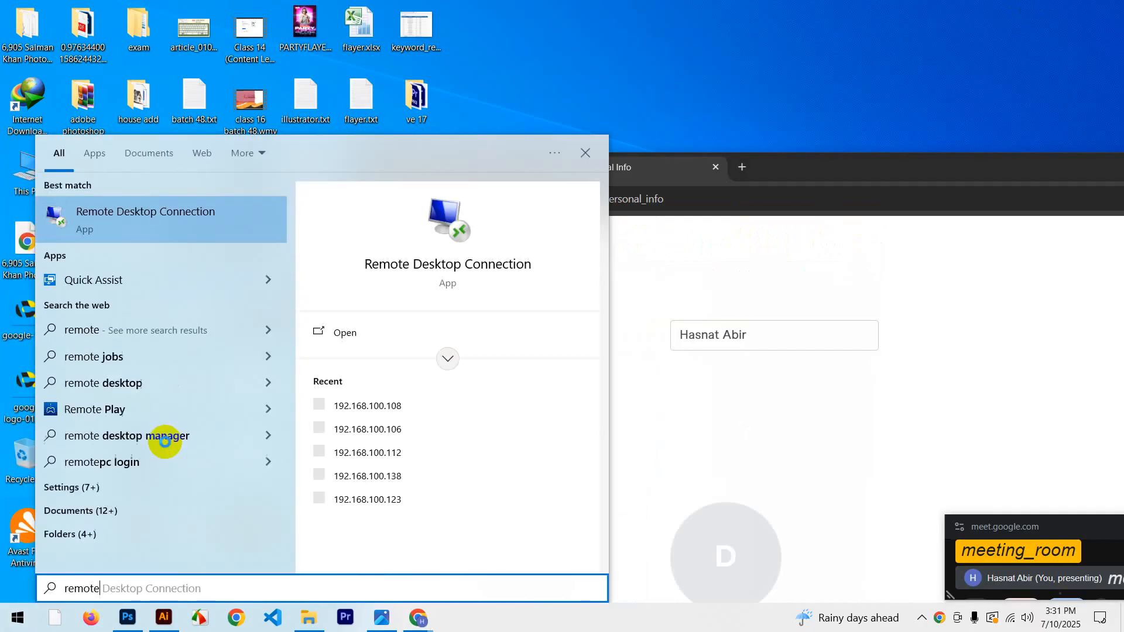
pyautogui.click(165, 442)
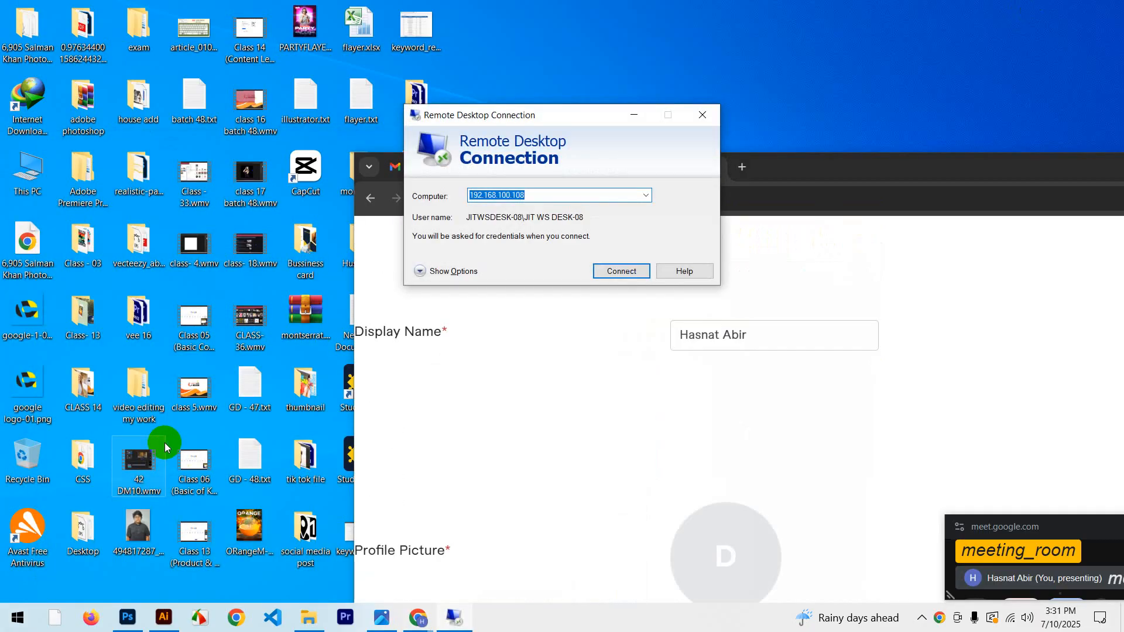
pyautogui.press('Return')
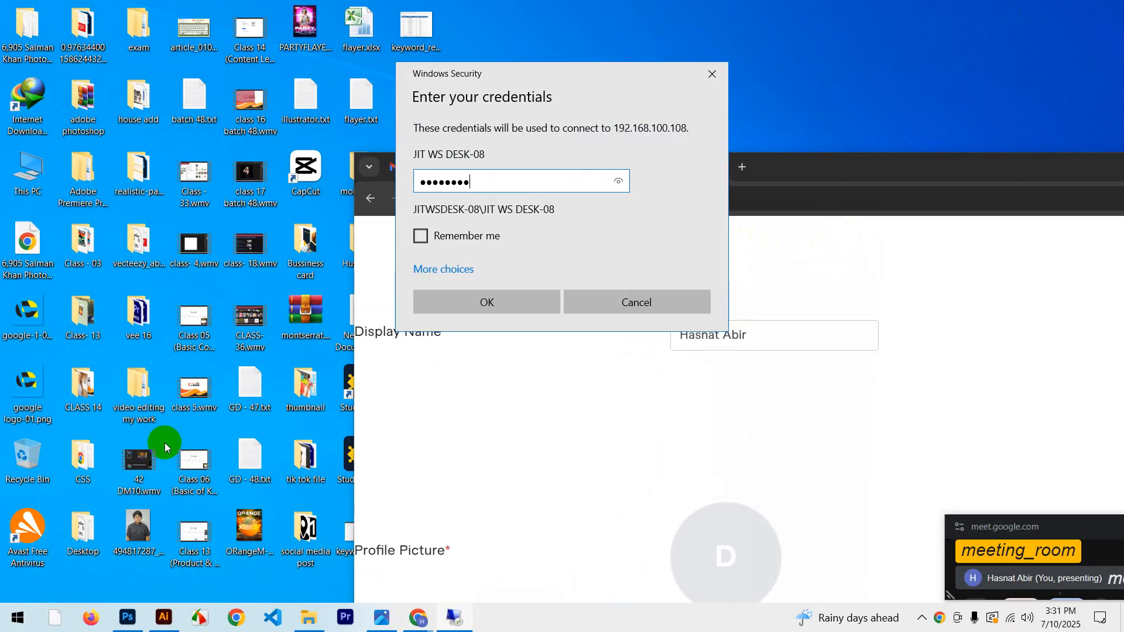
pyautogui.click(511, 302)
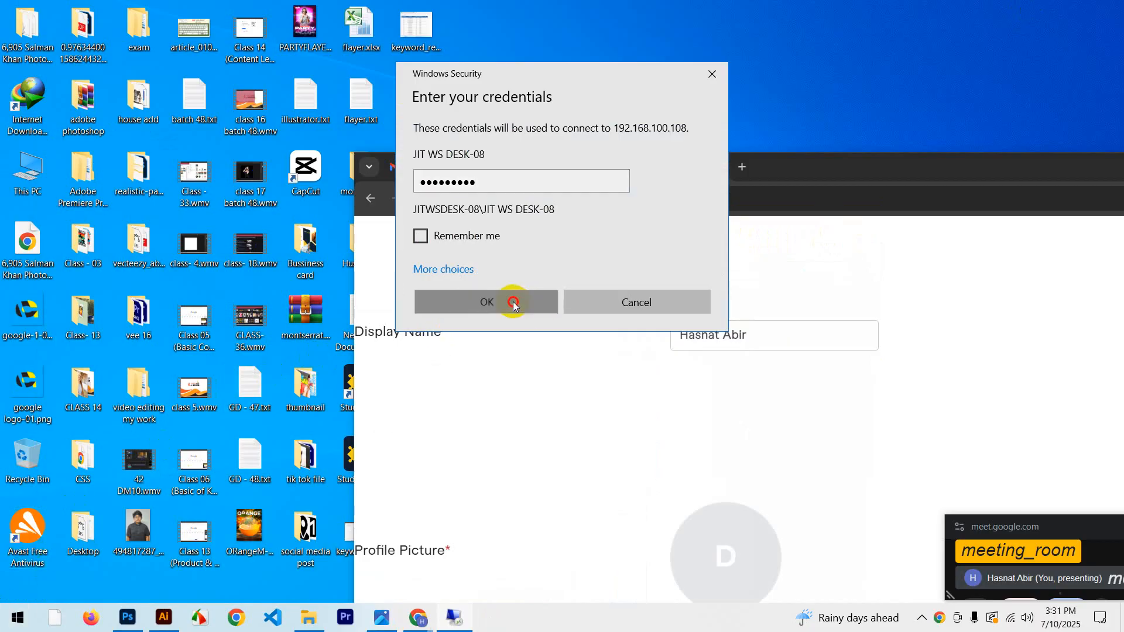
pyautogui.click(618, 321)
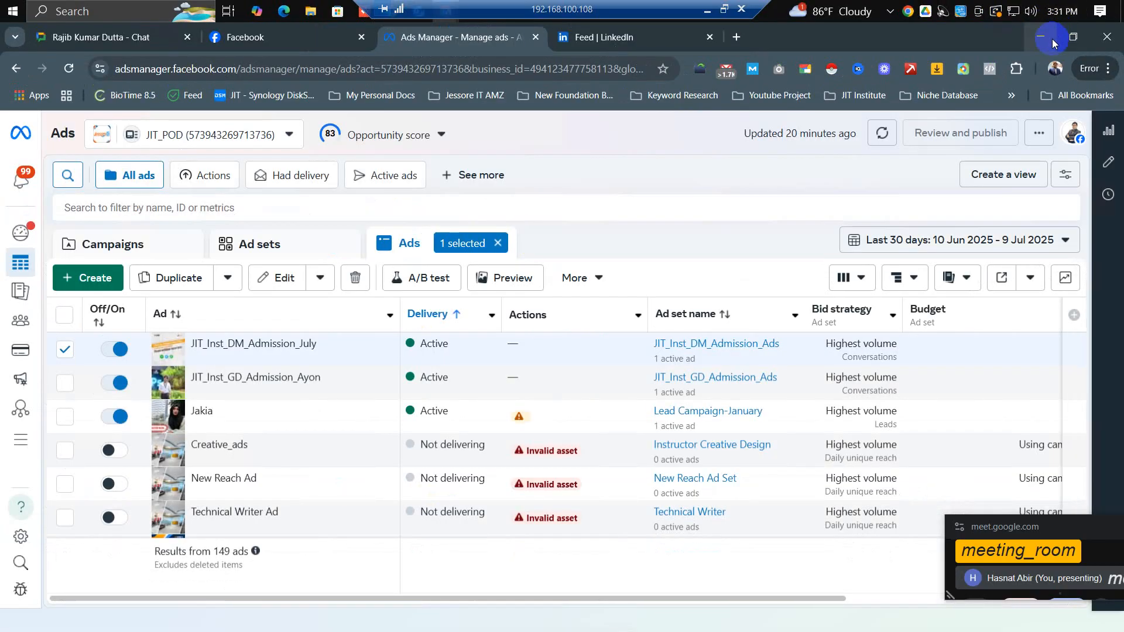
# Open New folder (2) on the remote desktop and maximise its window.
pyautogui.click(1052, 38)
pyautogui.click(1041, 36)
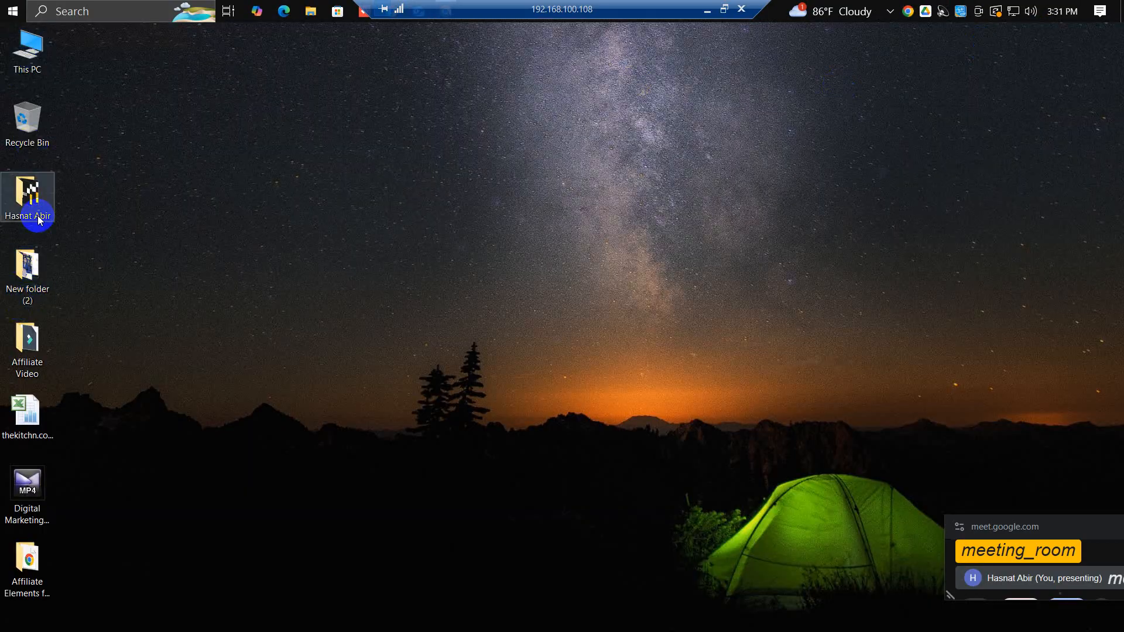
pyautogui.doubleClick(26, 280)
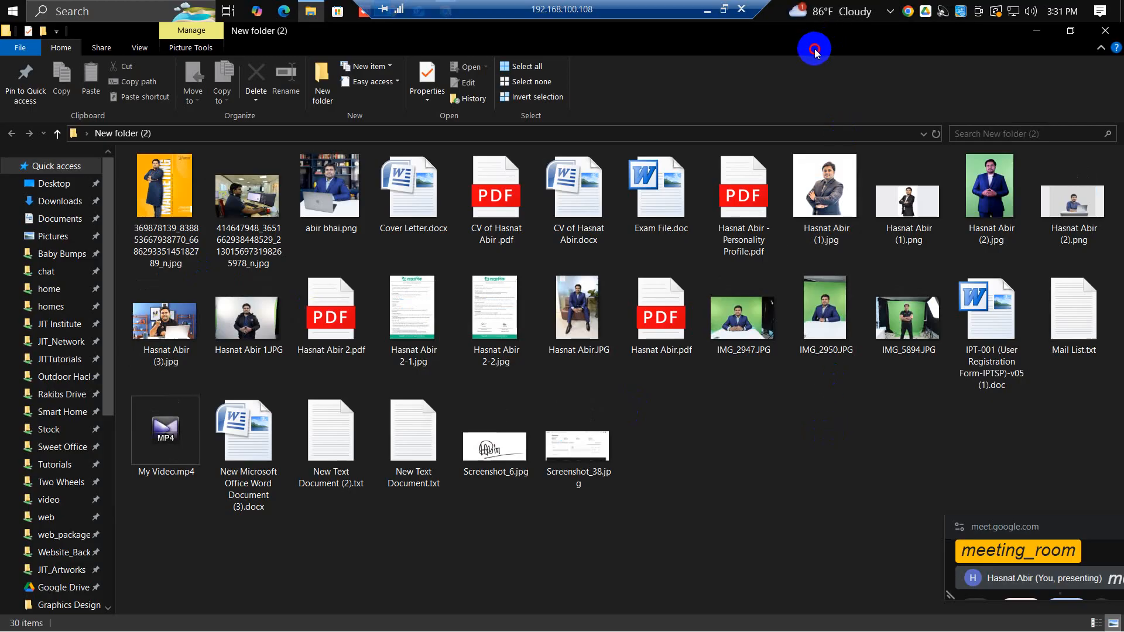
pyautogui.click(1067, 32)
pyautogui.scroll(-5, 341, 353)
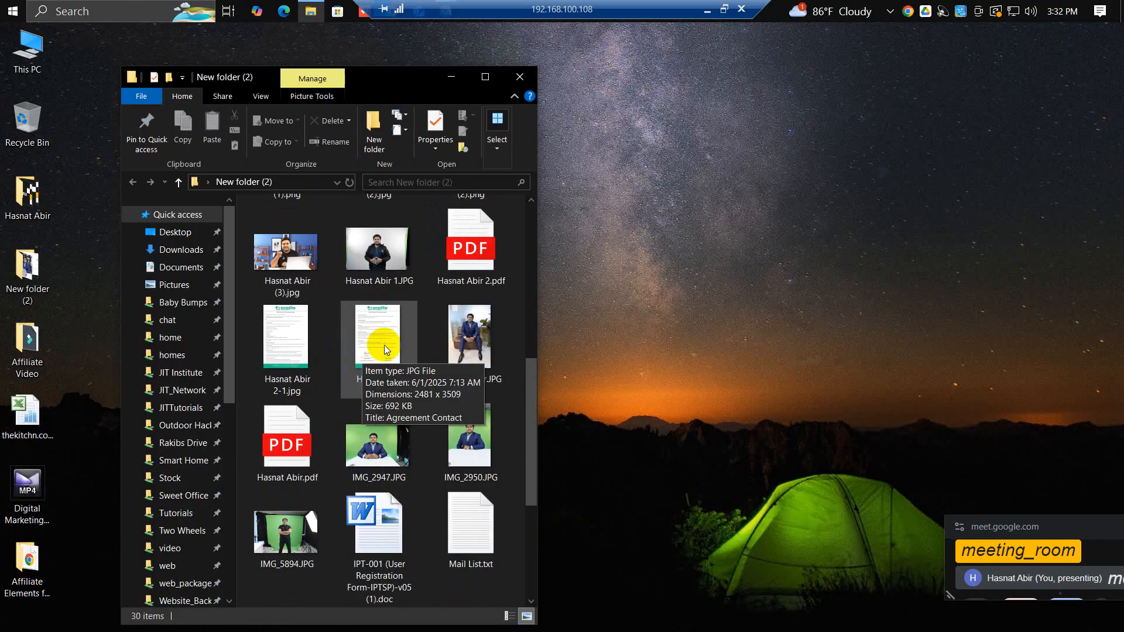
pyautogui.scroll(-3, 418, 343)
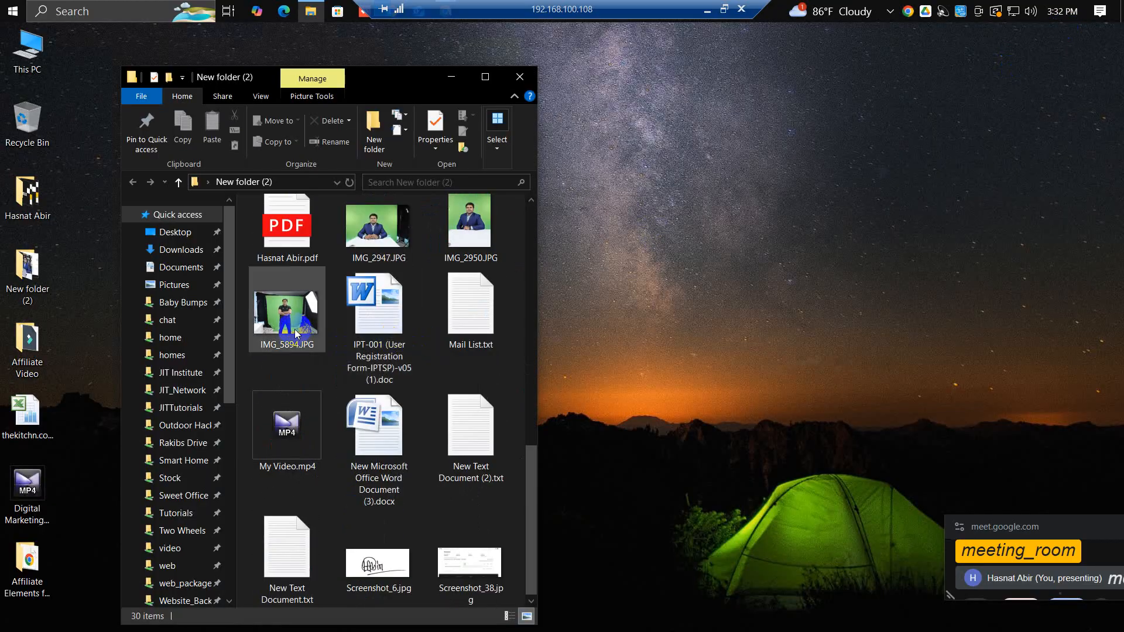
pyautogui.scroll(8, 331, 326)
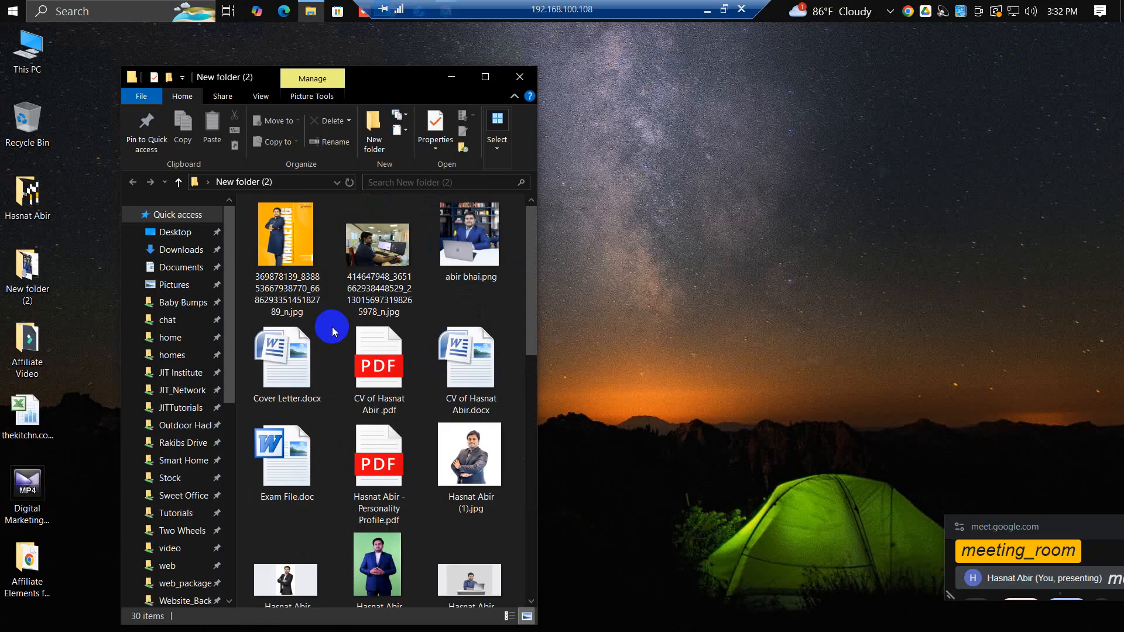
pyautogui.scroll(-8, 332, 329)
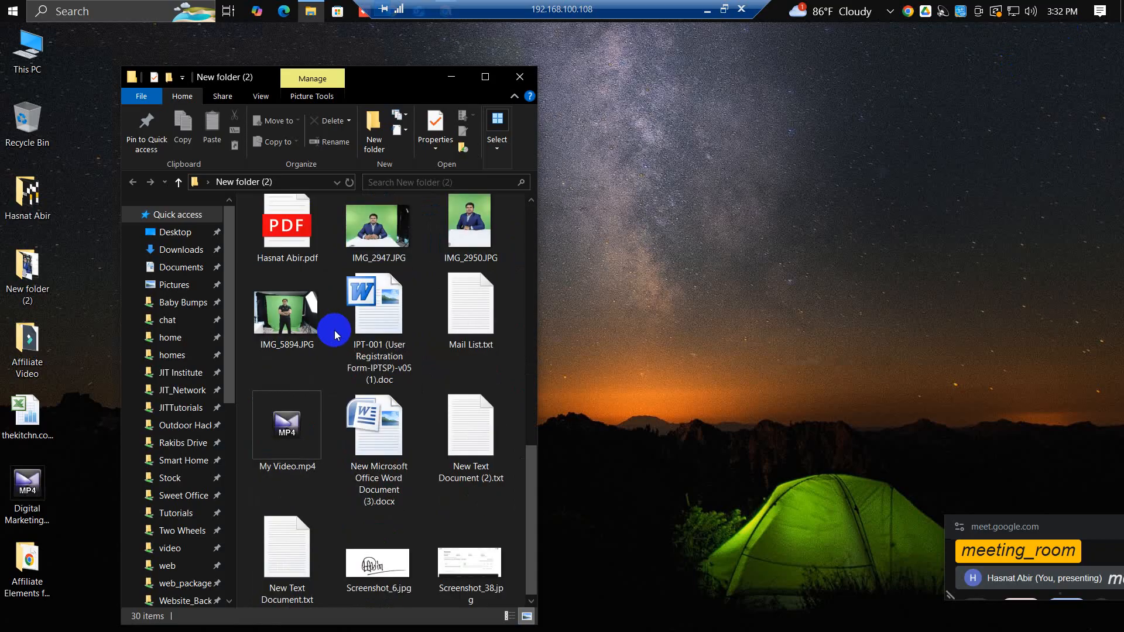
pyautogui.scroll(8, 335, 329)
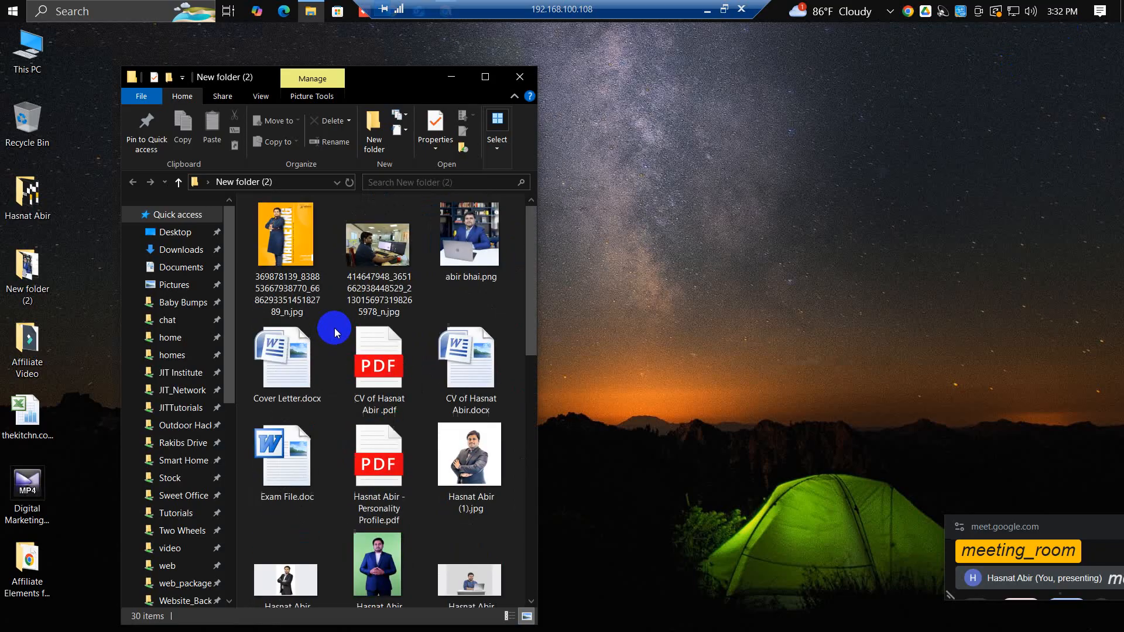
pyautogui.doubleClick(11, 210)
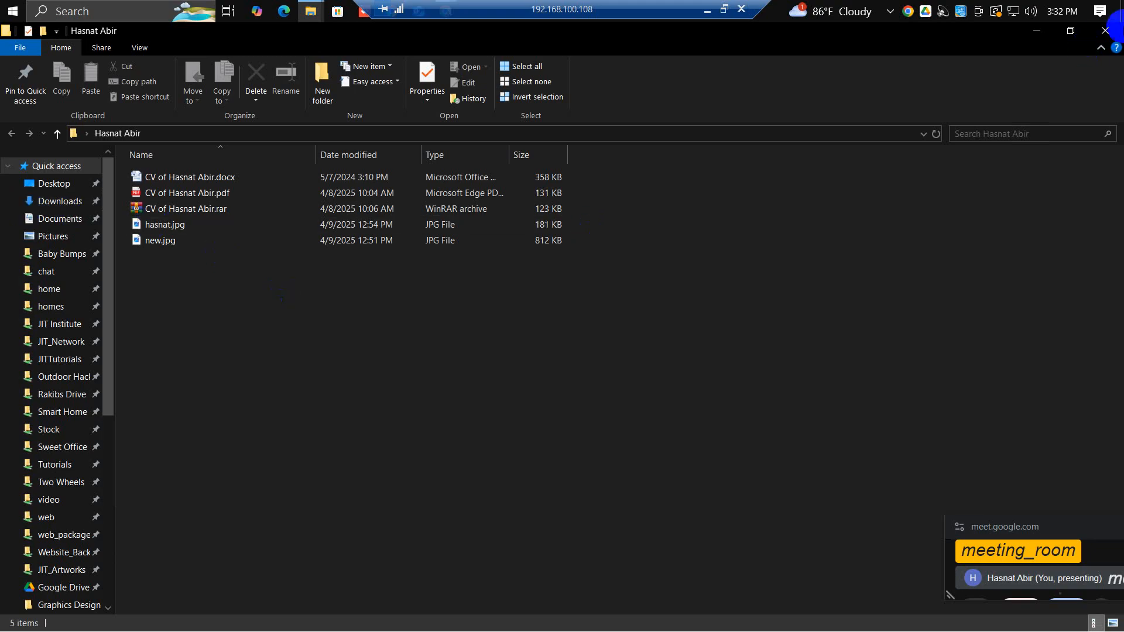
pyautogui.click(1118, 36)
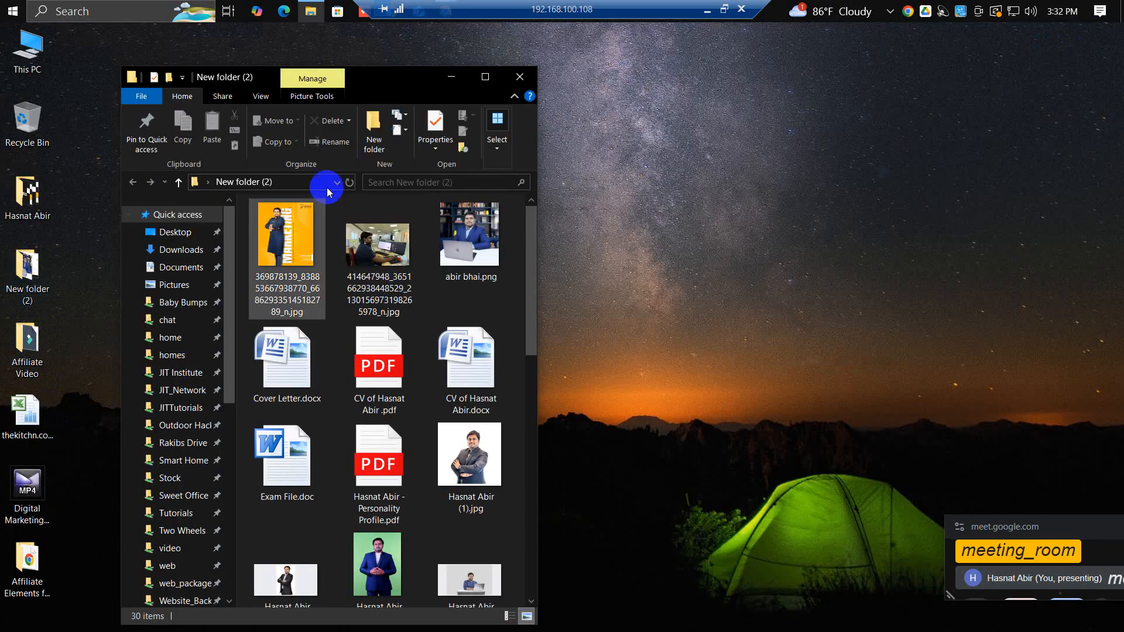
pyautogui.click(485, 79)
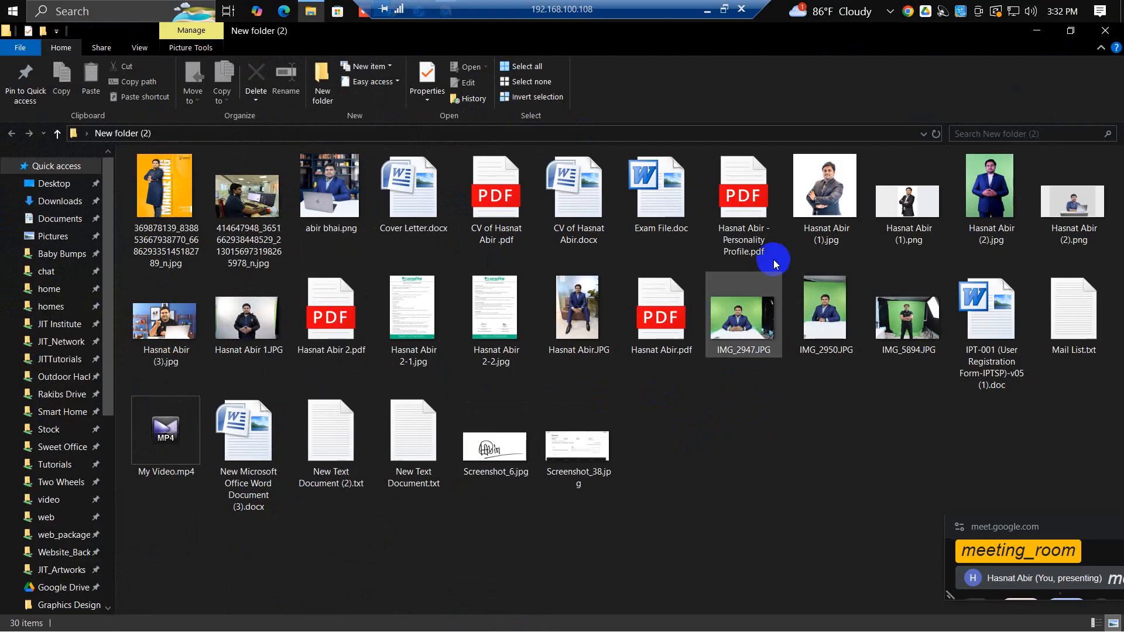
# Copy the suited portrait JPG and minimise the remote session.
pyautogui.click(828, 234)
pyautogui.rightClick(829, 235)
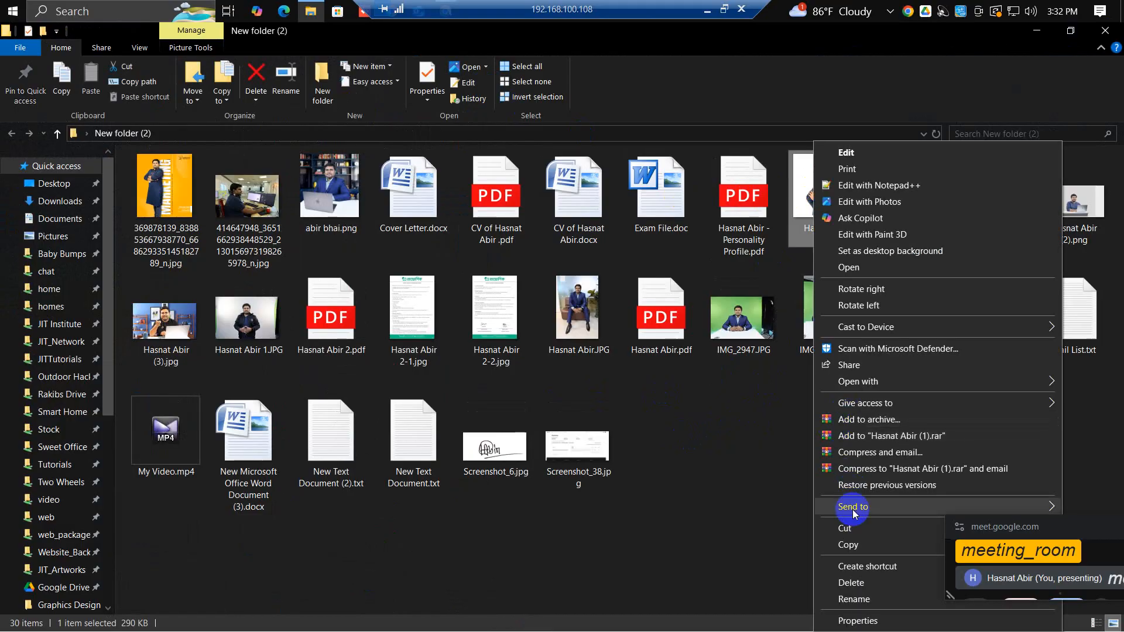
pyautogui.click(851, 545)
pyautogui.click(706, 7)
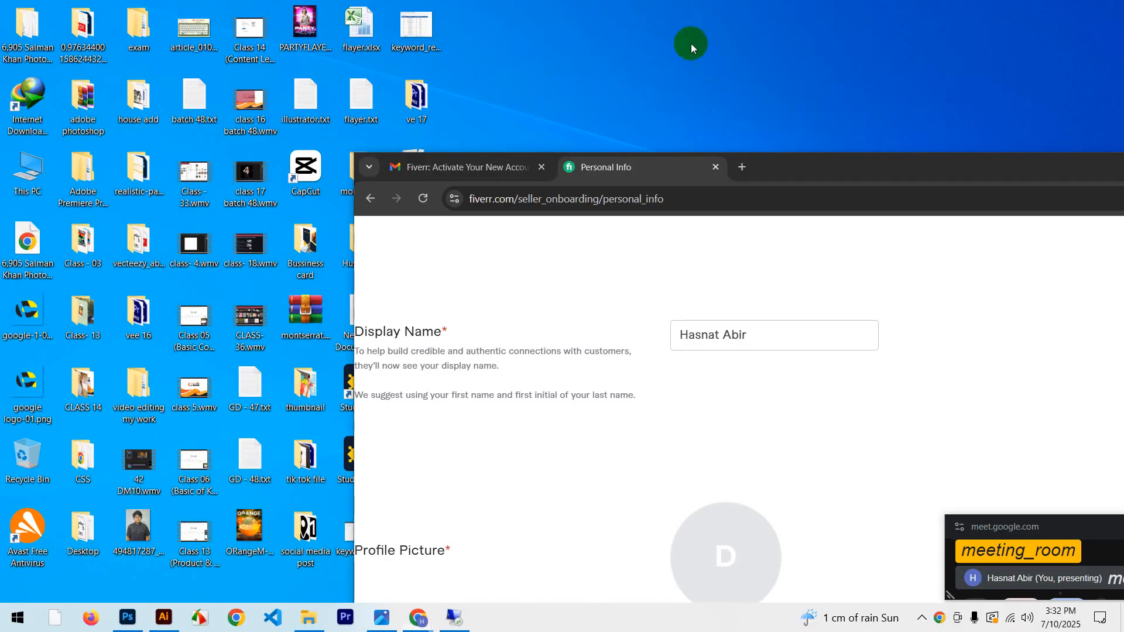
# Paste the portrait onto the local desktop and upload it from Desktop as the profile picture.
pyautogui.rightClick(581, 58)
pyautogui.click(630, 124)
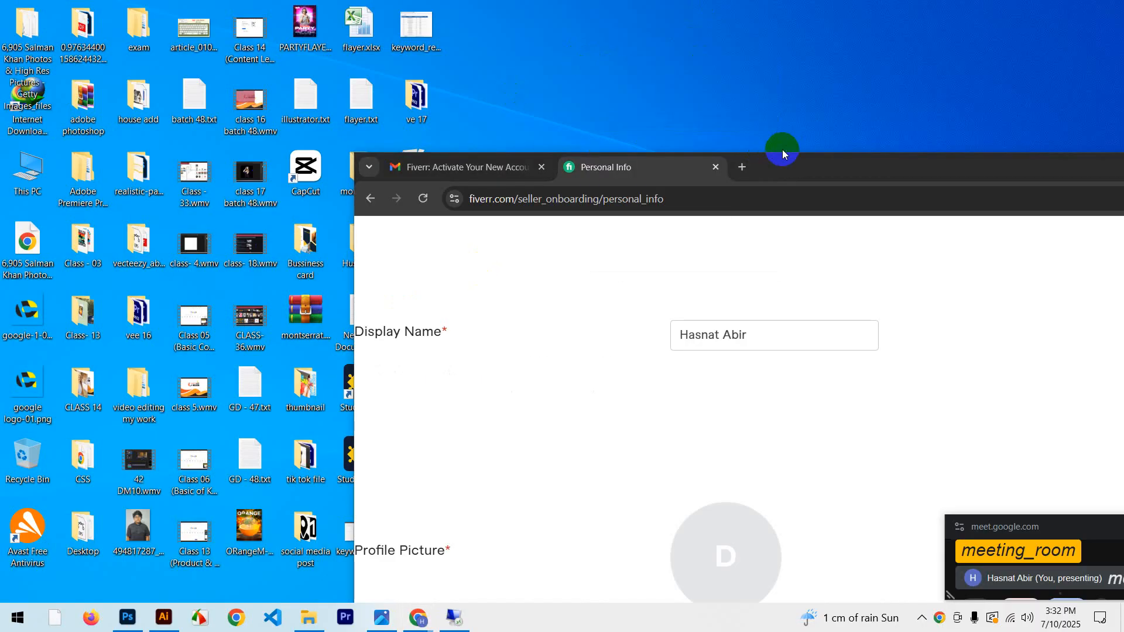
pyautogui.doubleClick(798, 167)
pyautogui.click(432, 425)
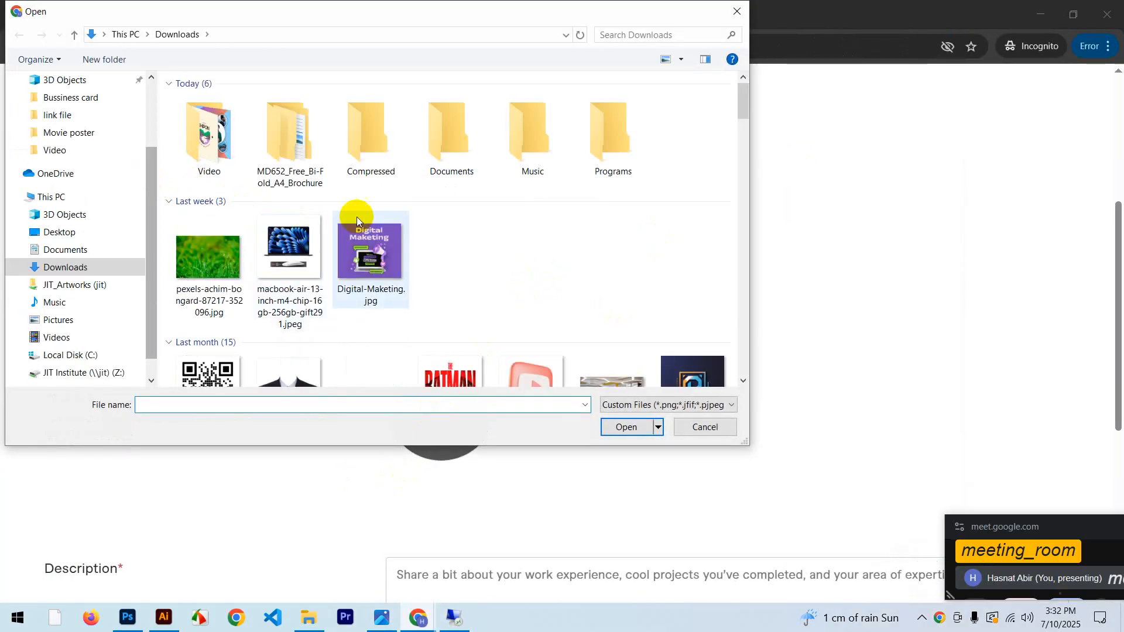
pyautogui.click(60, 109)
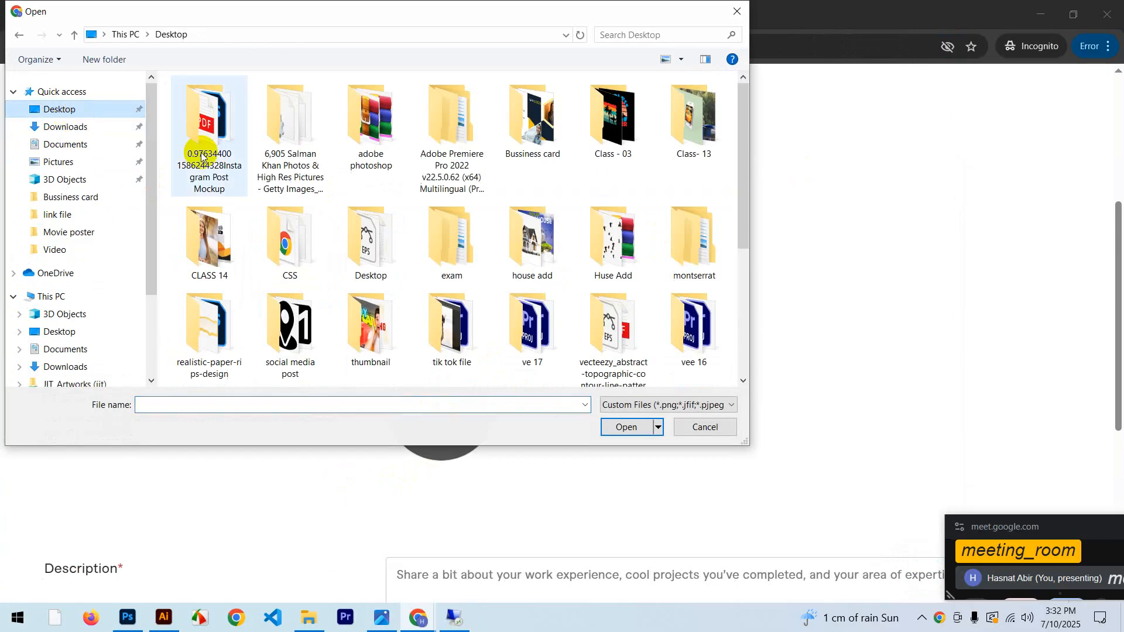
pyautogui.scroll(-3, 527, 229)
pyautogui.click(612, 211)
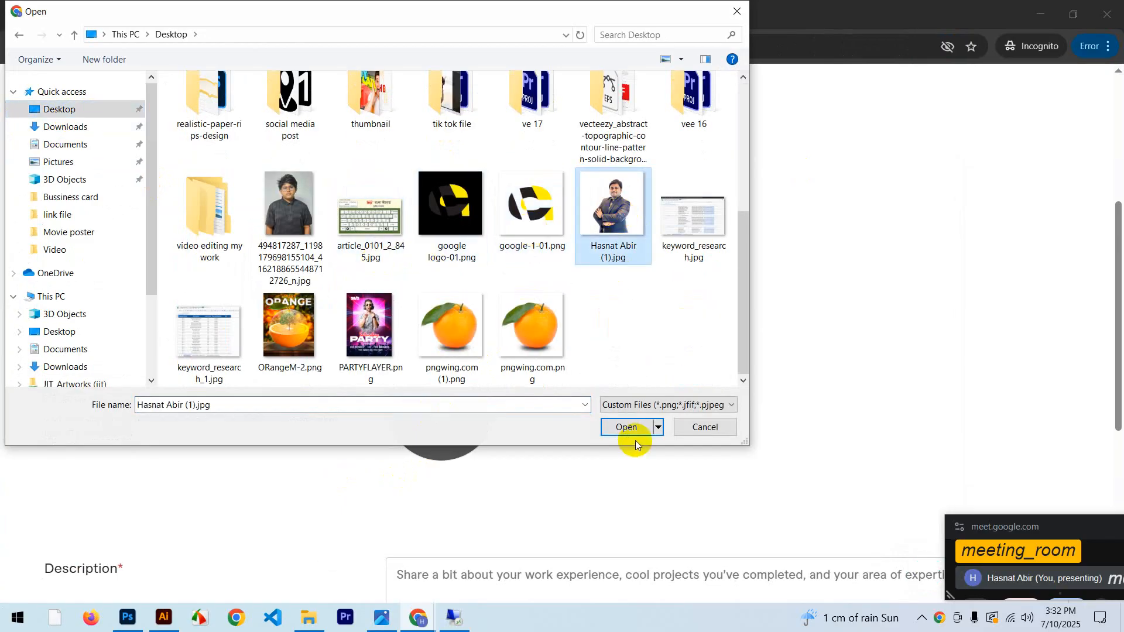
pyautogui.click(626, 428)
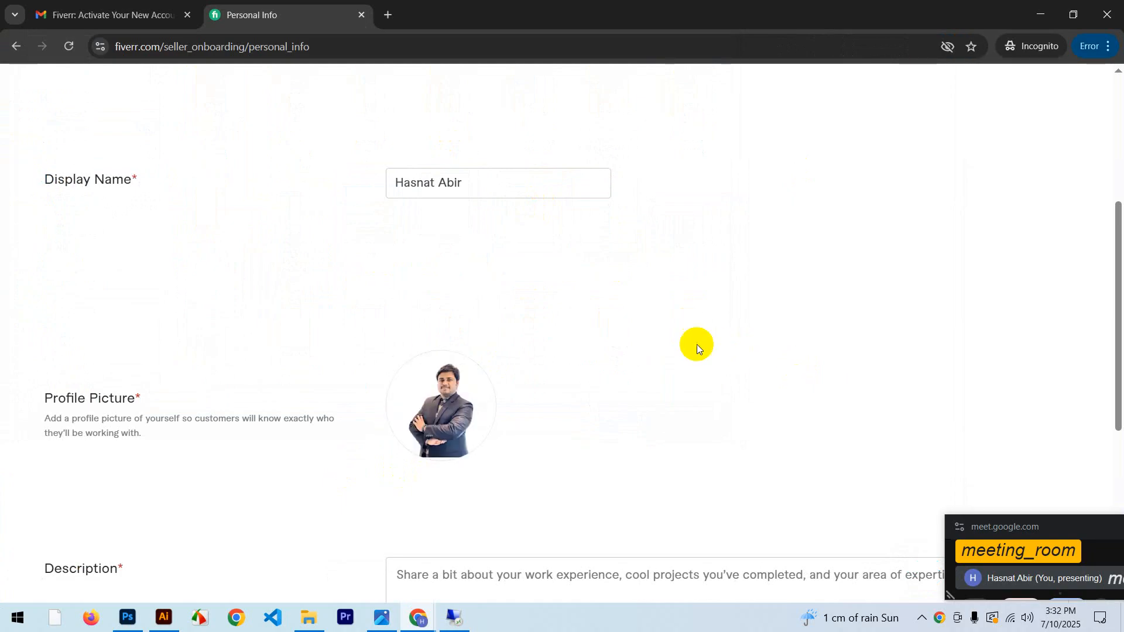
# Check the uploaded profile picture after moving the floating meeting window aside.
pyautogui.scroll(-3, 627, 299)
pyautogui.scroll(-2, 983, 465)
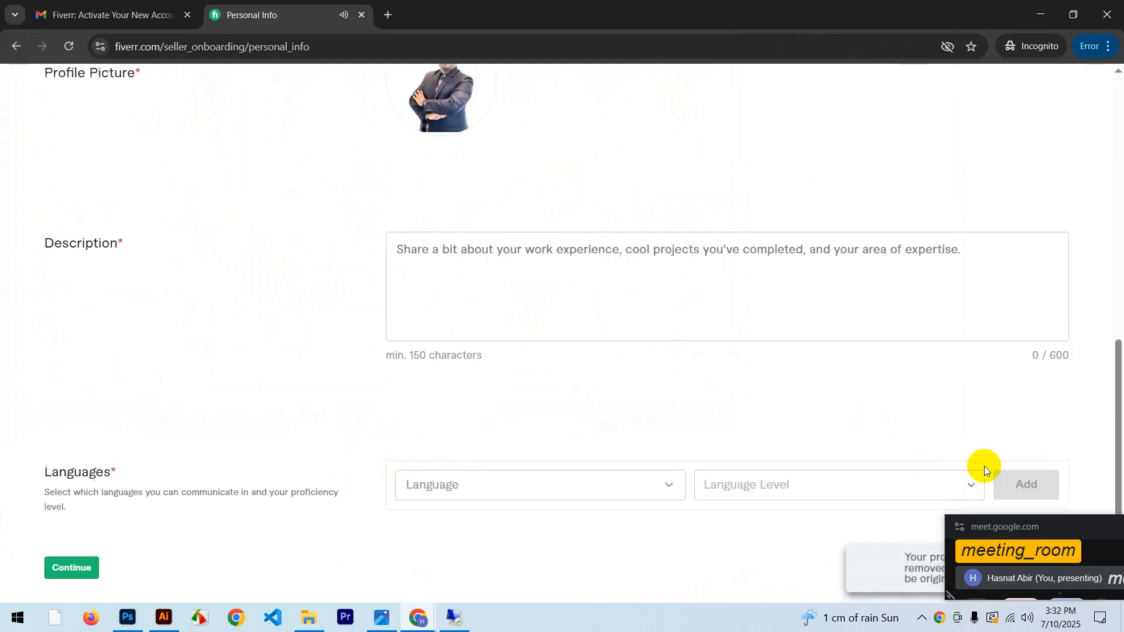
pyautogui.moveTo(1011, 517); pyautogui.dragTo(912, 407)
pyautogui.scroll(4, 703, 327)
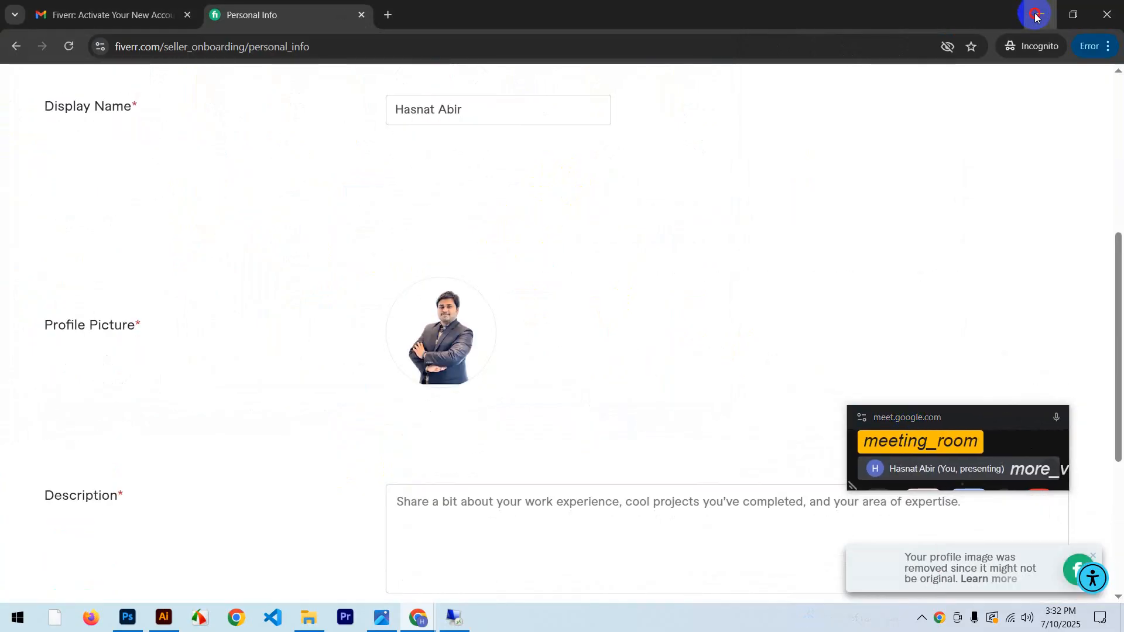
pyautogui.click(1039, 13)
# Copy the second portrait photo from New folder (2) and paste it onto the local desktop.
pyautogui.click(455, 619)
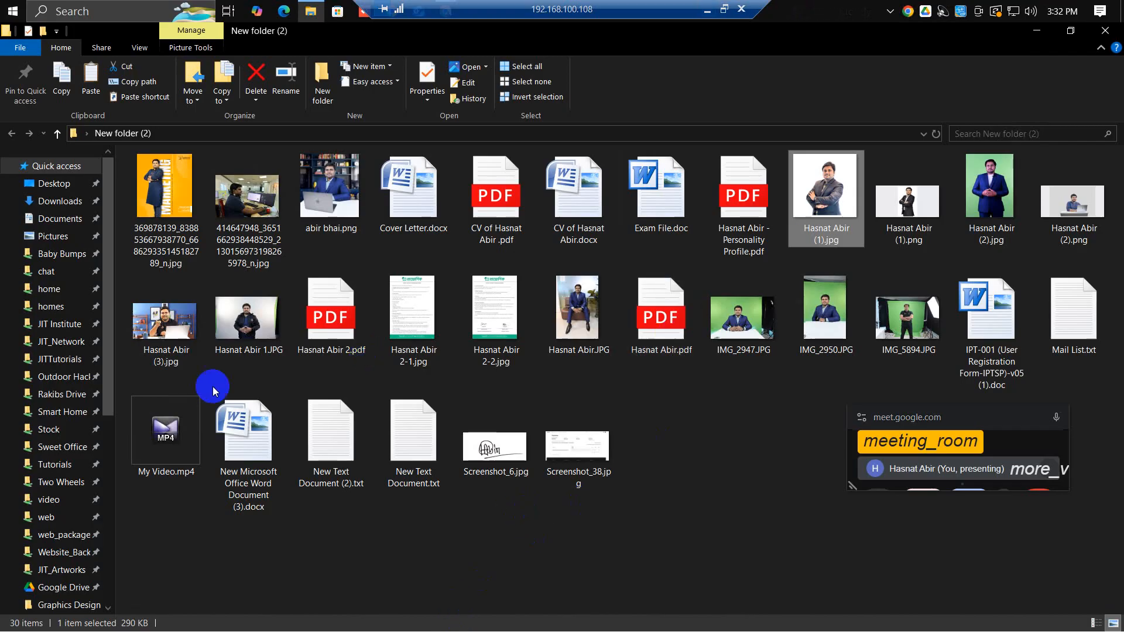
pyautogui.moveTo(226, 325)
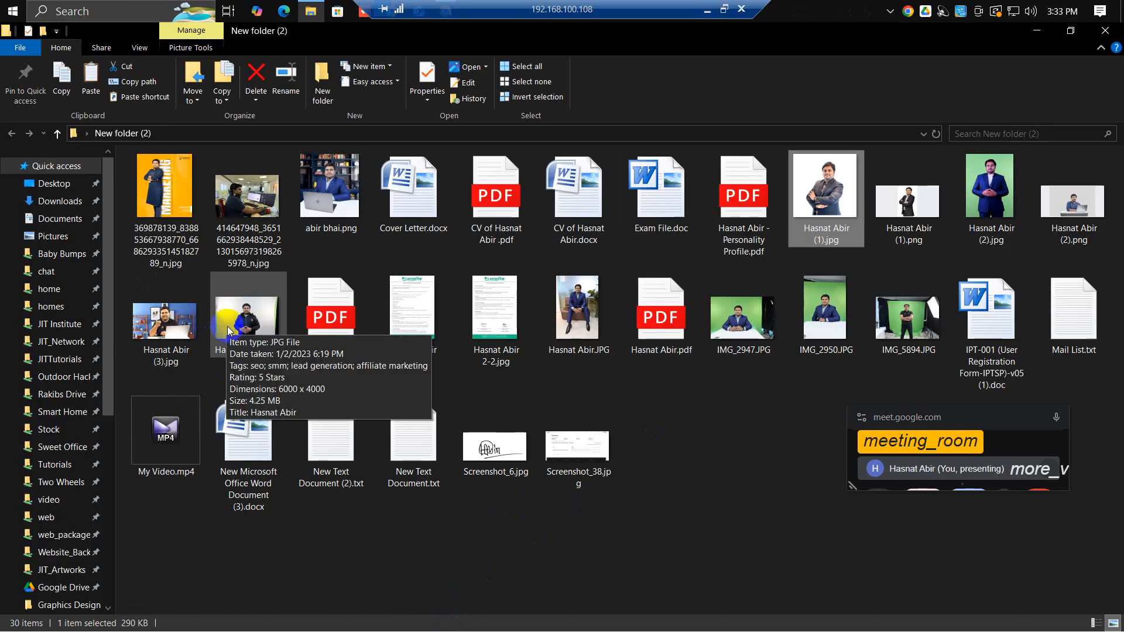
pyautogui.click(227, 326)
pyautogui.rightClick(228, 325)
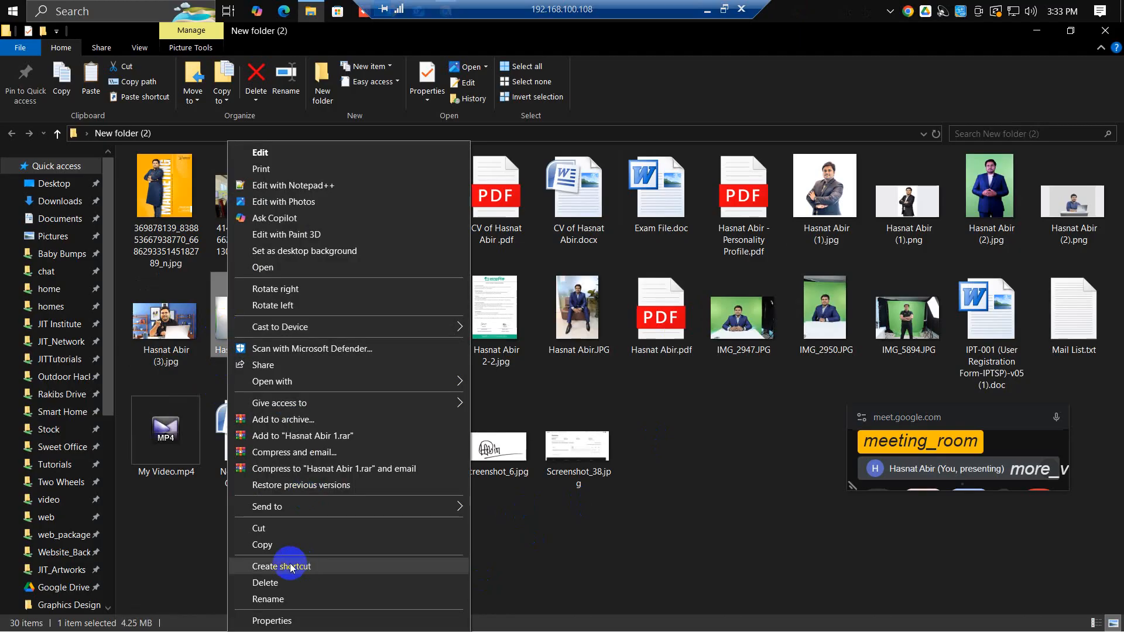
pyautogui.click(276, 545)
pyautogui.click(707, 9)
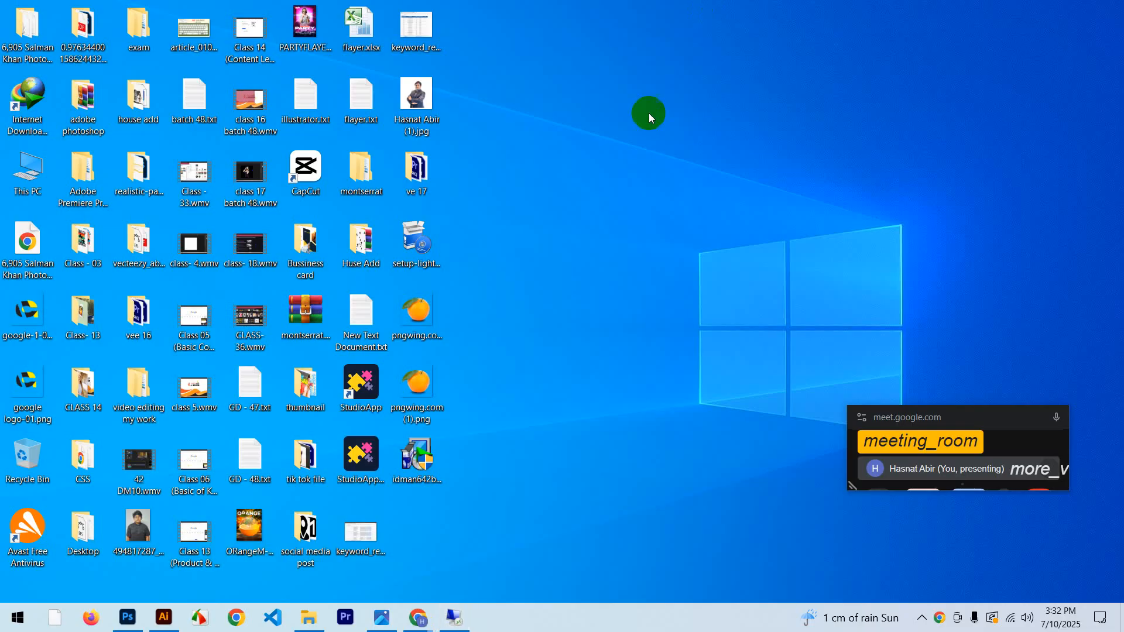
pyautogui.rightClick(529, 279)
pyautogui.click(557, 340)
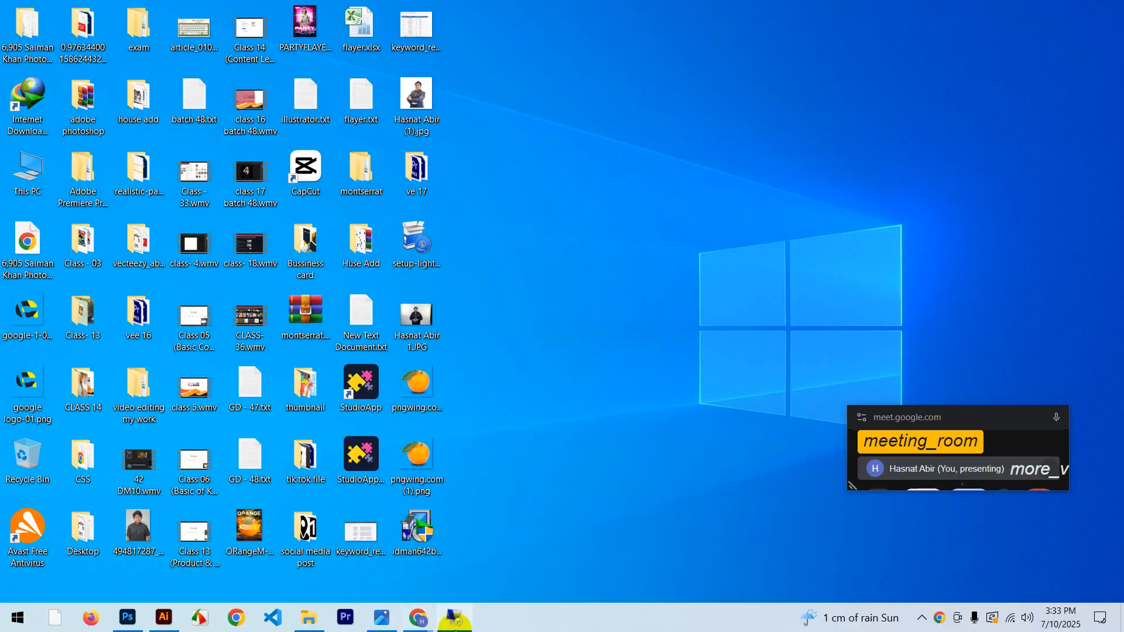
# Upload the newly pasted portrait as the replacement Fiverr profile picture.
pyautogui.click(456, 624)
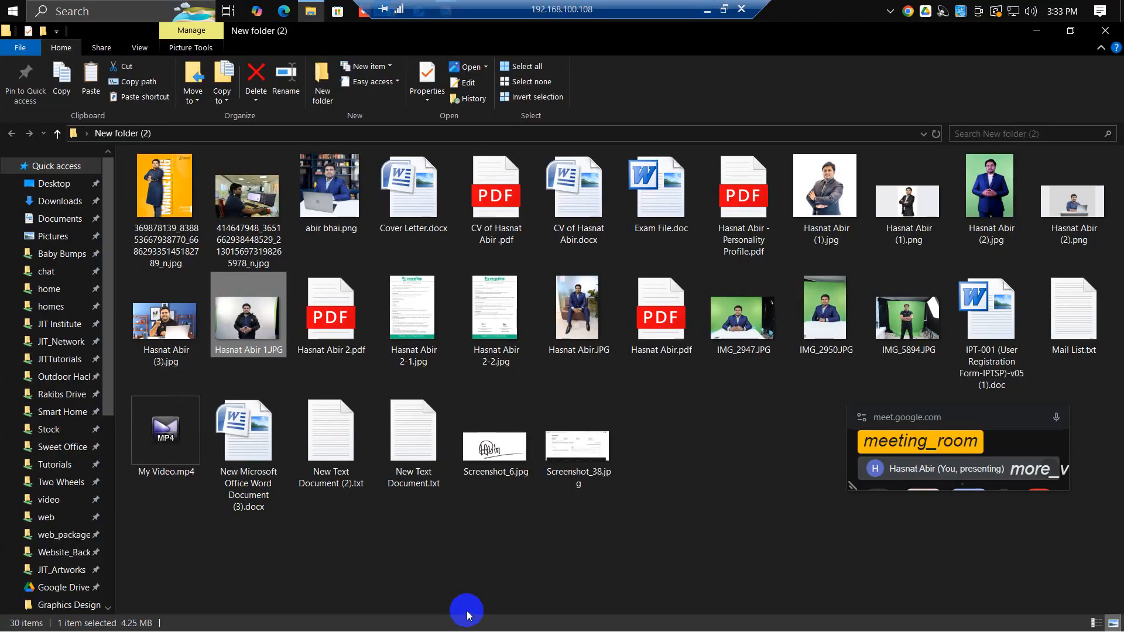
pyautogui.click(1035, 30)
pyautogui.moveTo(554, 9); pyautogui.dragTo(680, 3)
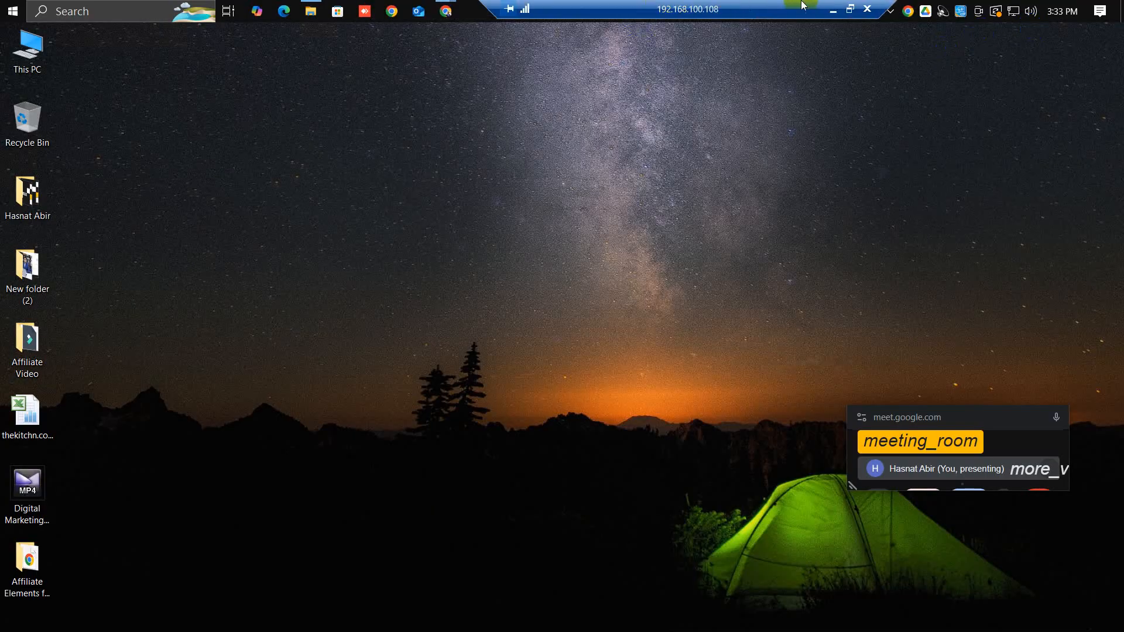
pyautogui.click(831, 12)
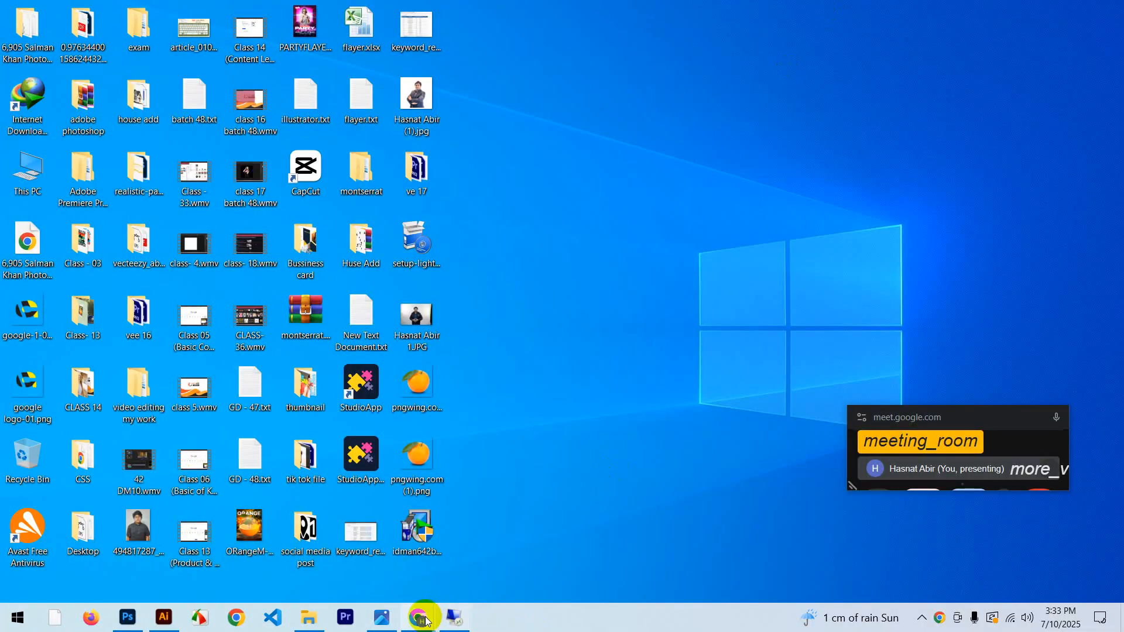
pyautogui.moveTo(419, 616)
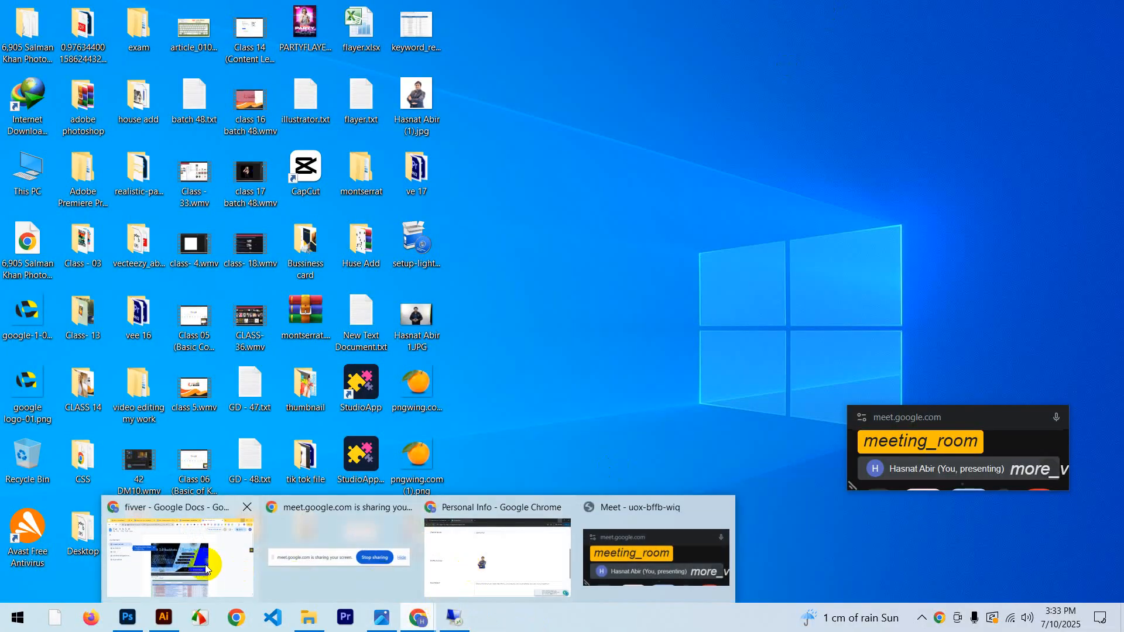
pyautogui.click(460, 555)
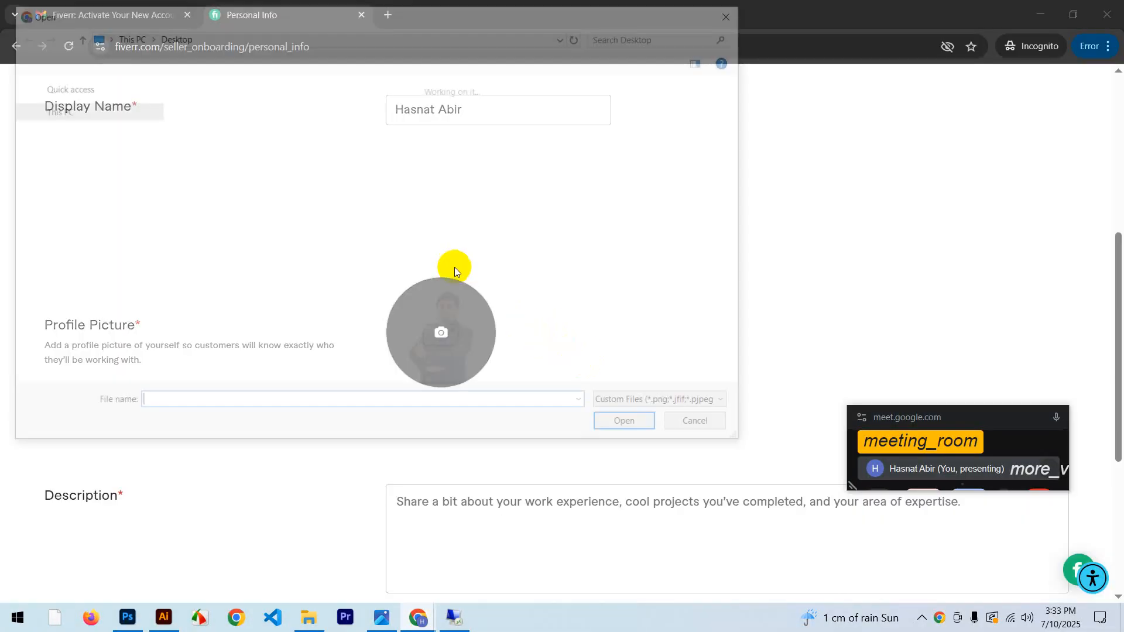
pyautogui.scroll(-3, 524, 274)
pyautogui.click(679, 228)
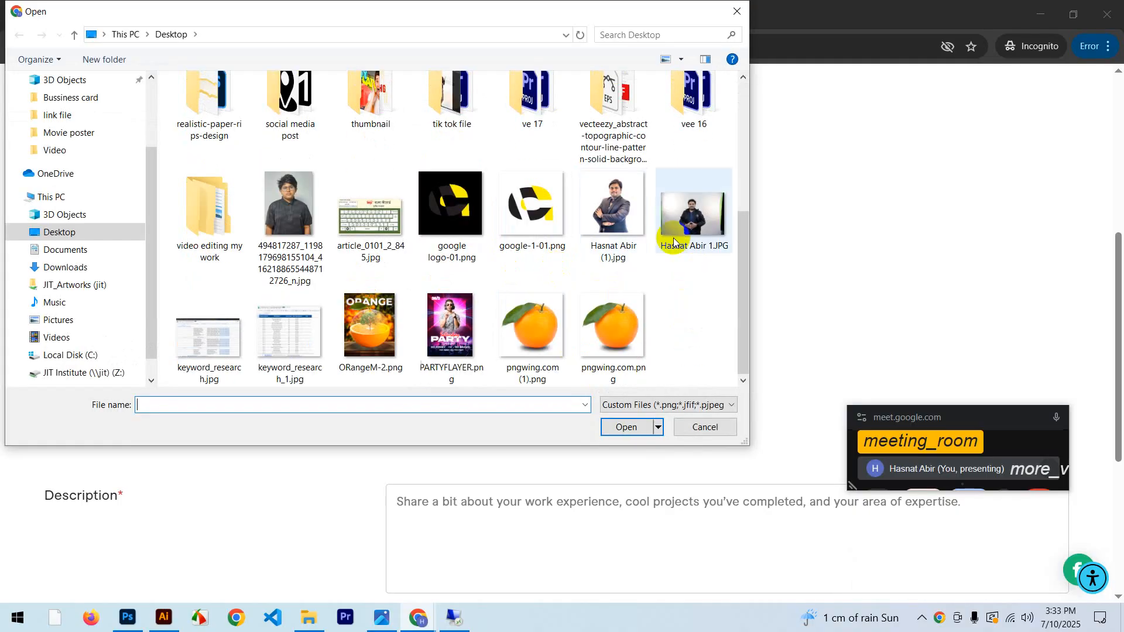
pyautogui.click(626, 427)
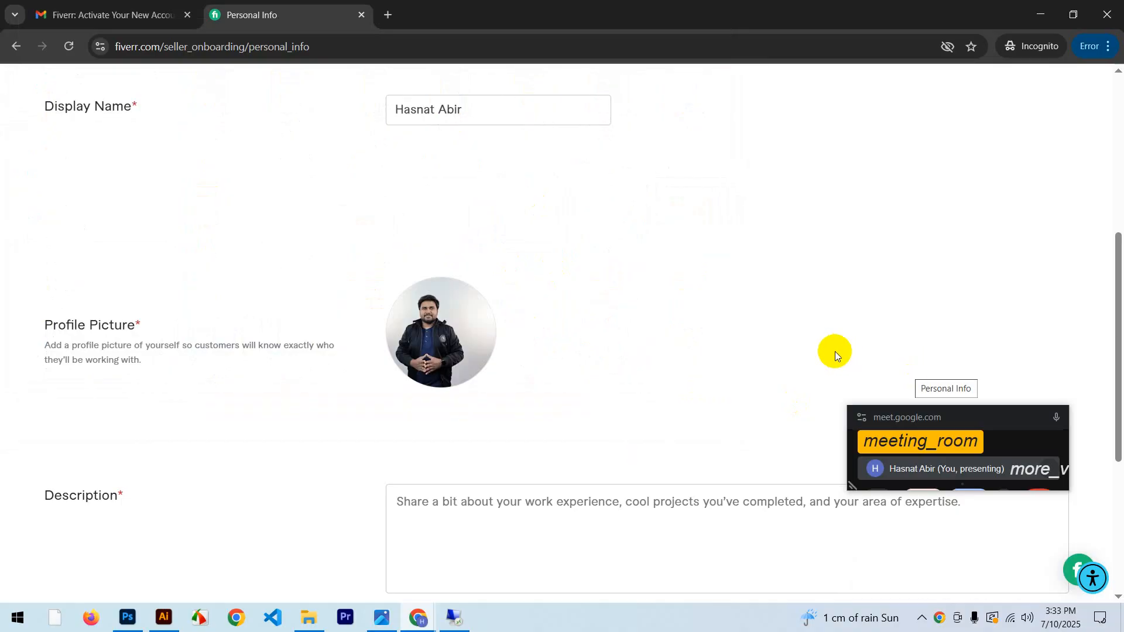
# Focus the Fiverr Description field, then find the fivver document among the Google Docs windows.
pyautogui.scroll(-3, 835, 352)
pyautogui.click(528, 291)
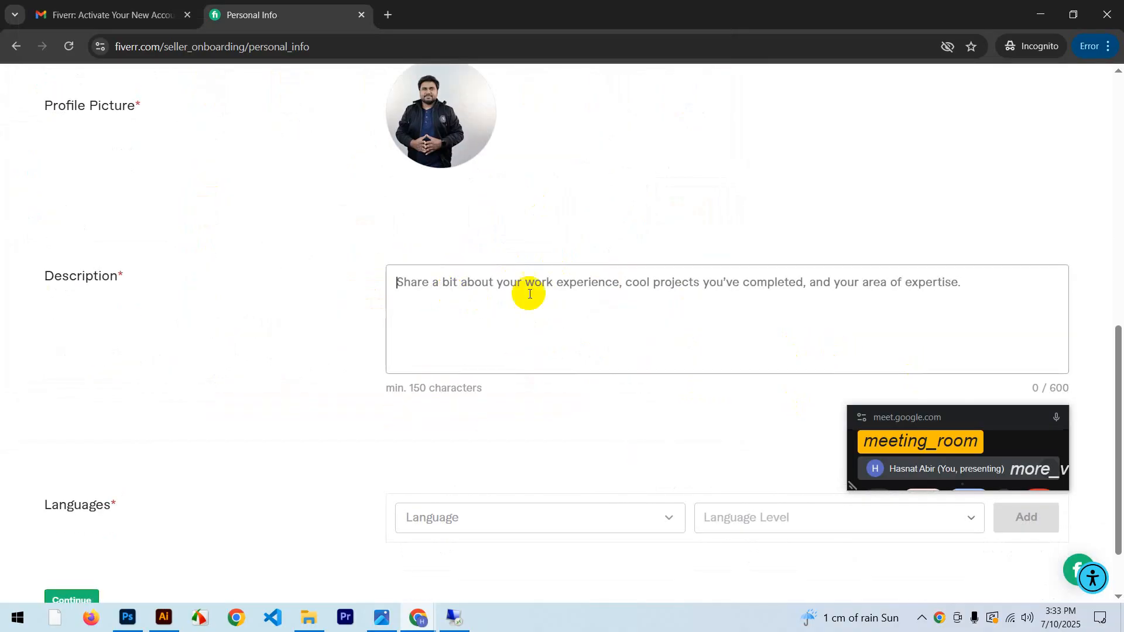
pyautogui.scroll(-1, 497, 269)
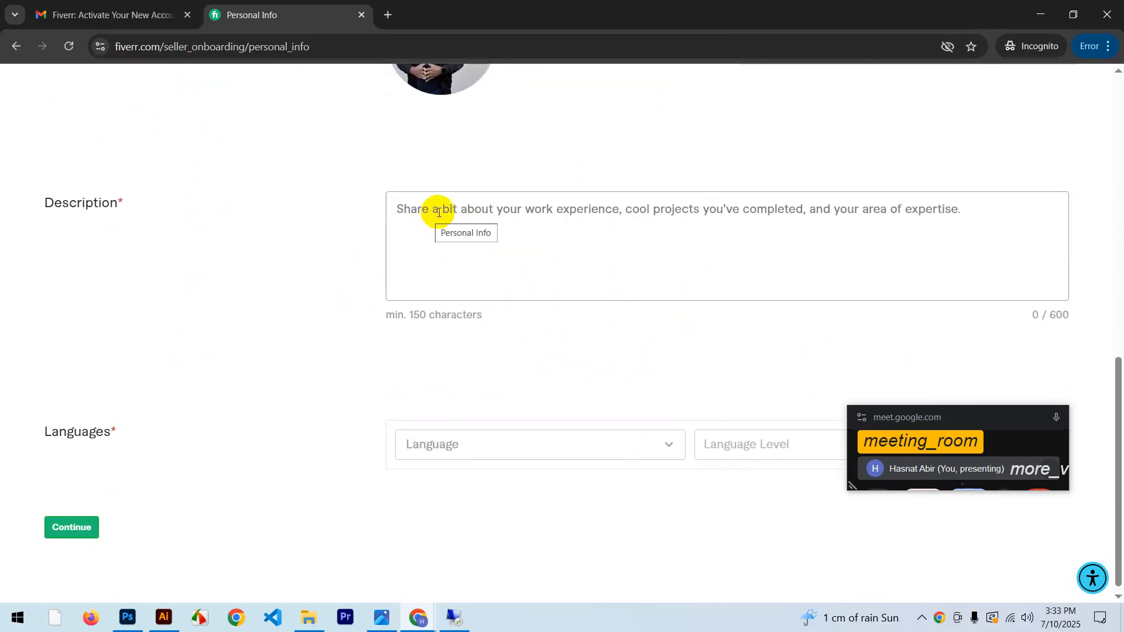
pyautogui.moveTo(566, 13); pyautogui.dragTo(674, 160)
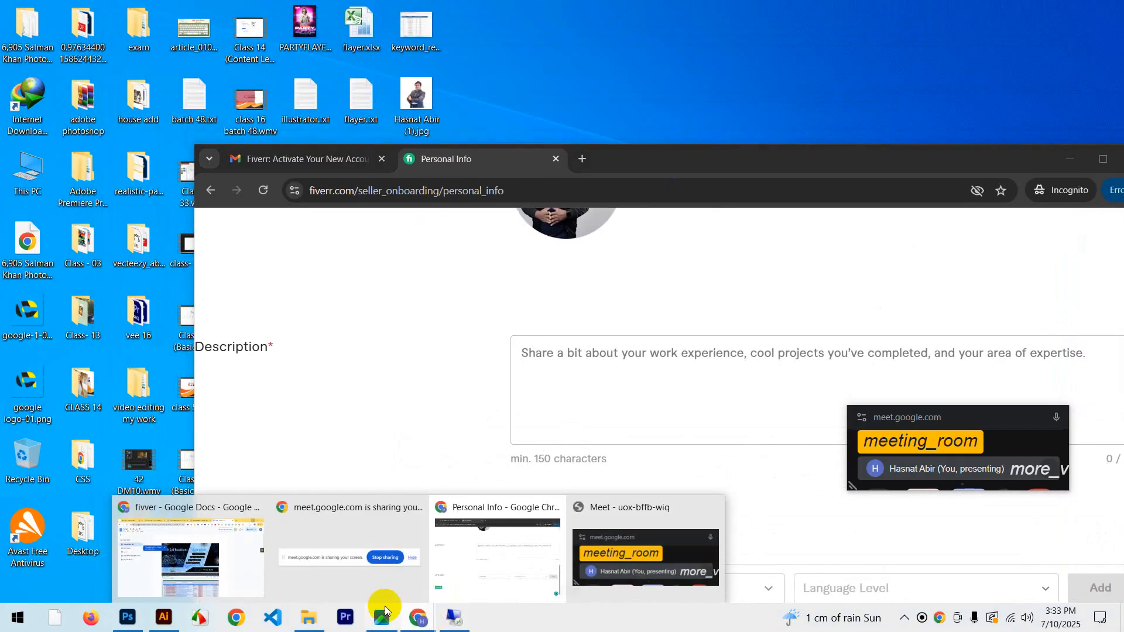
pyautogui.click(193, 556)
pyautogui.scroll(-4, 630, 176)
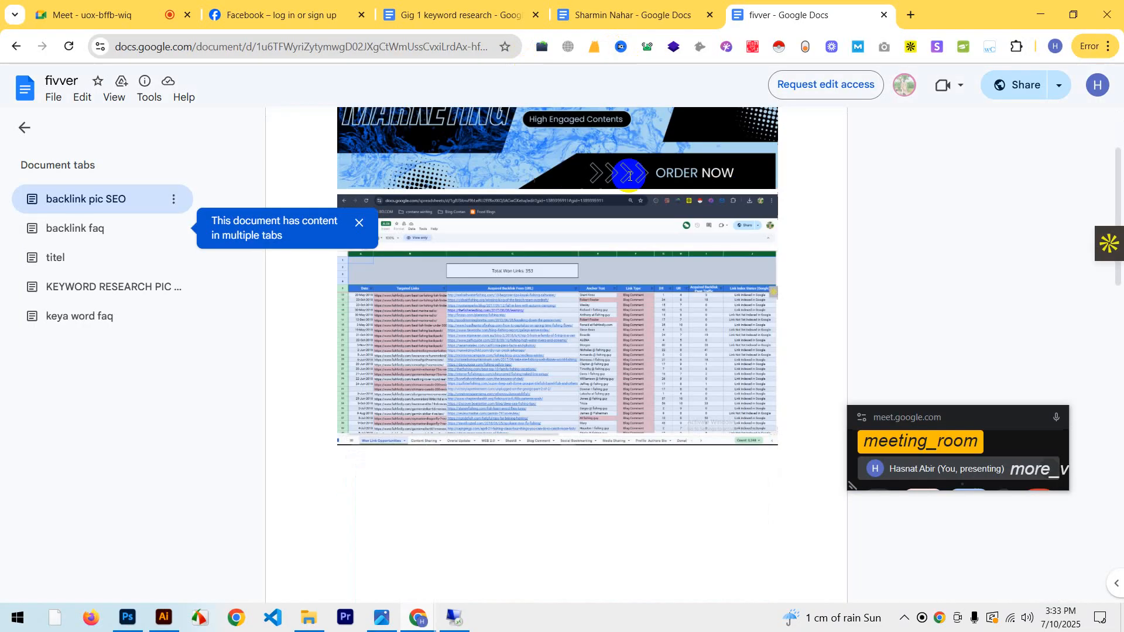
pyautogui.scroll(-3, 630, 175)
pyautogui.scroll(6, 595, 196)
pyautogui.click(460, 14)
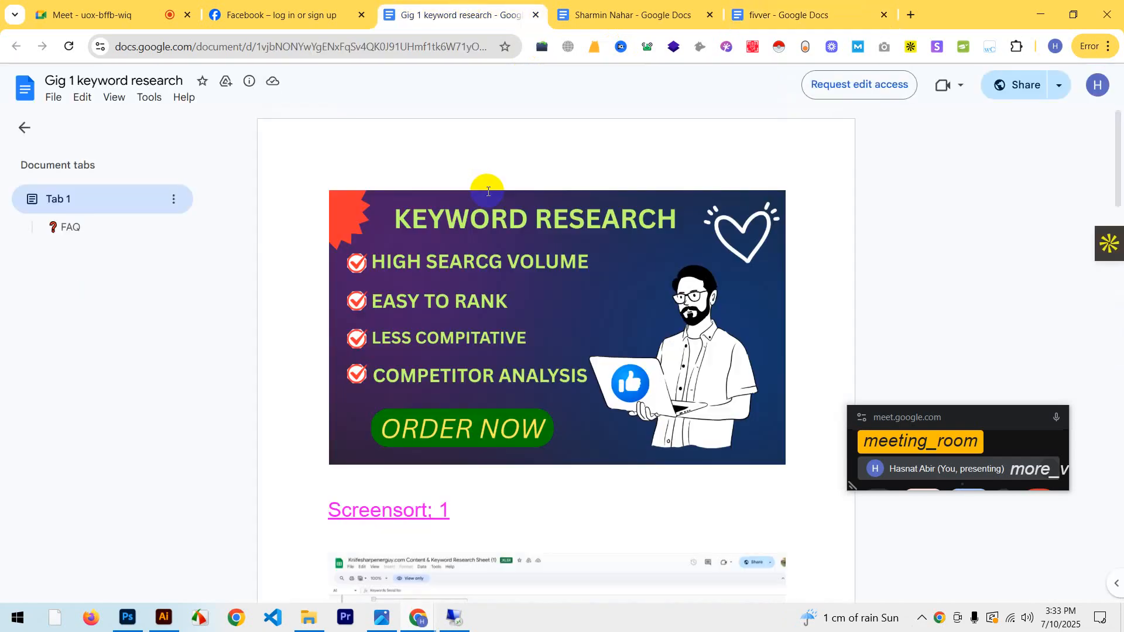
pyautogui.scroll(-10, 487, 192)
pyautogui.click(281, 14)
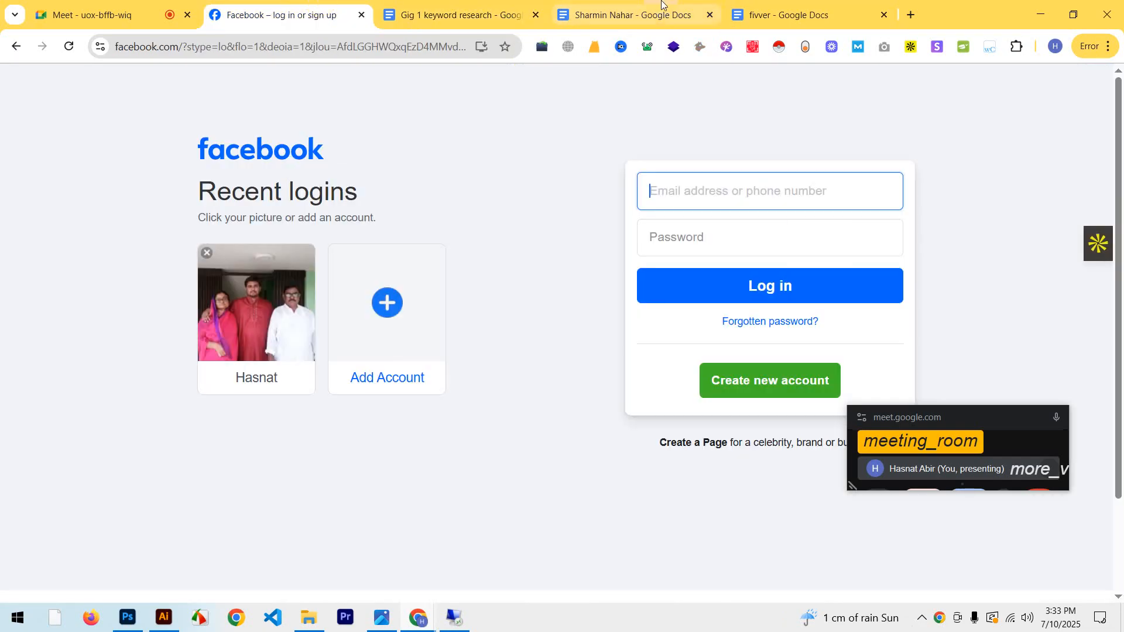
pyautogui.click(662, 5)
pyautogui.click(798, 12)
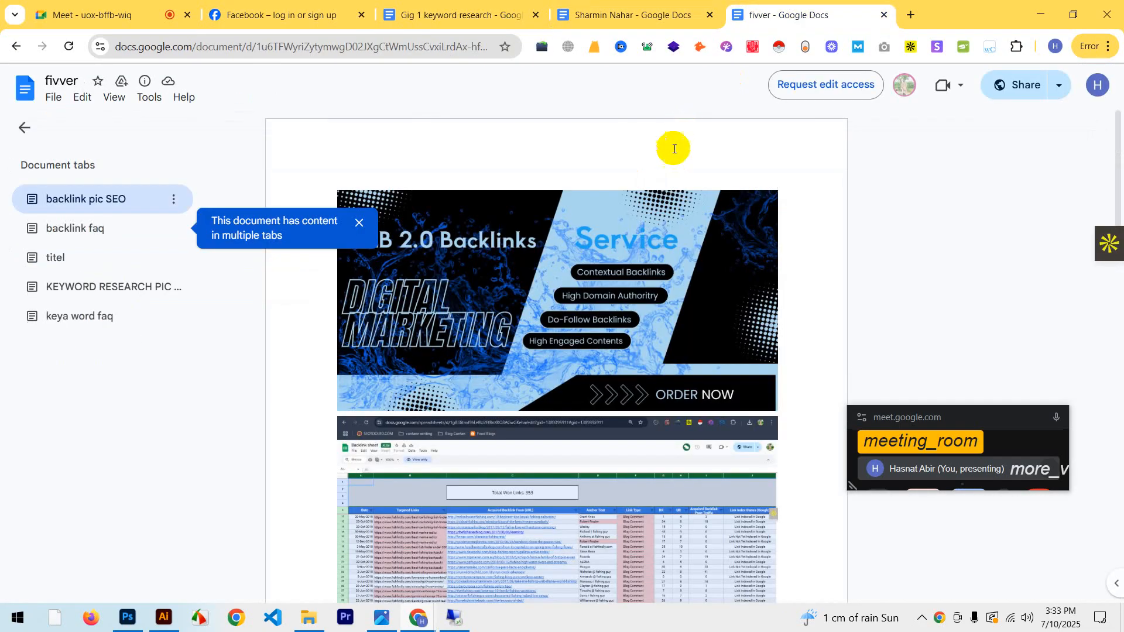
pyautogui.scroll(-9, 499, 378)
pyautogui.scroll(10, 513, 346)
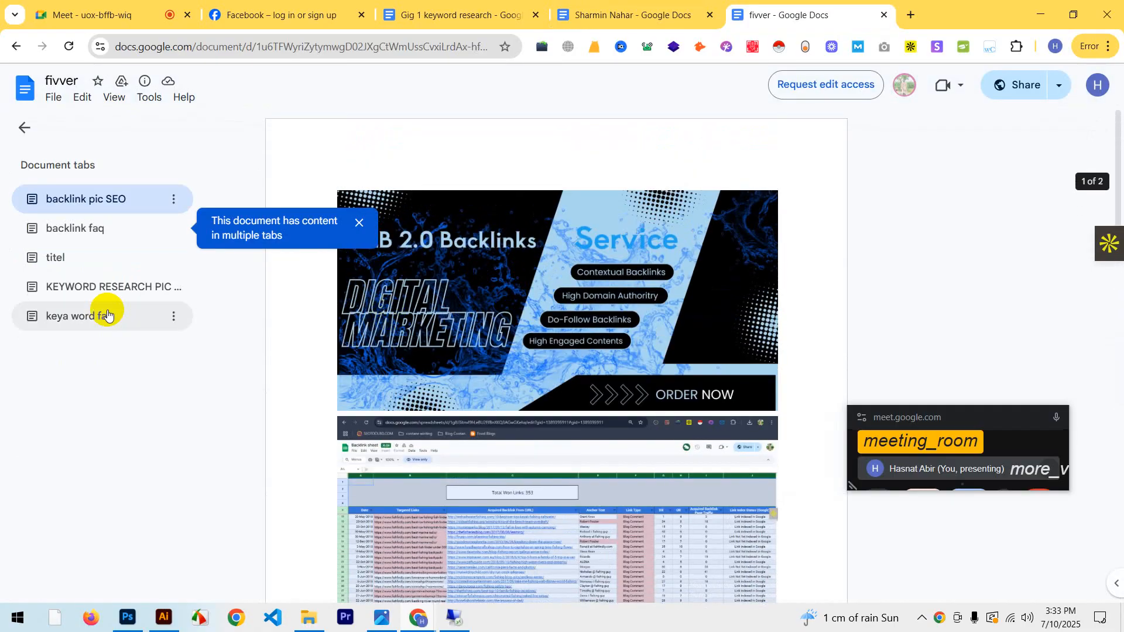
# Copy the first bio paragraph from the titel tab and paste it into Description.
pyautogui.click(74, 257)
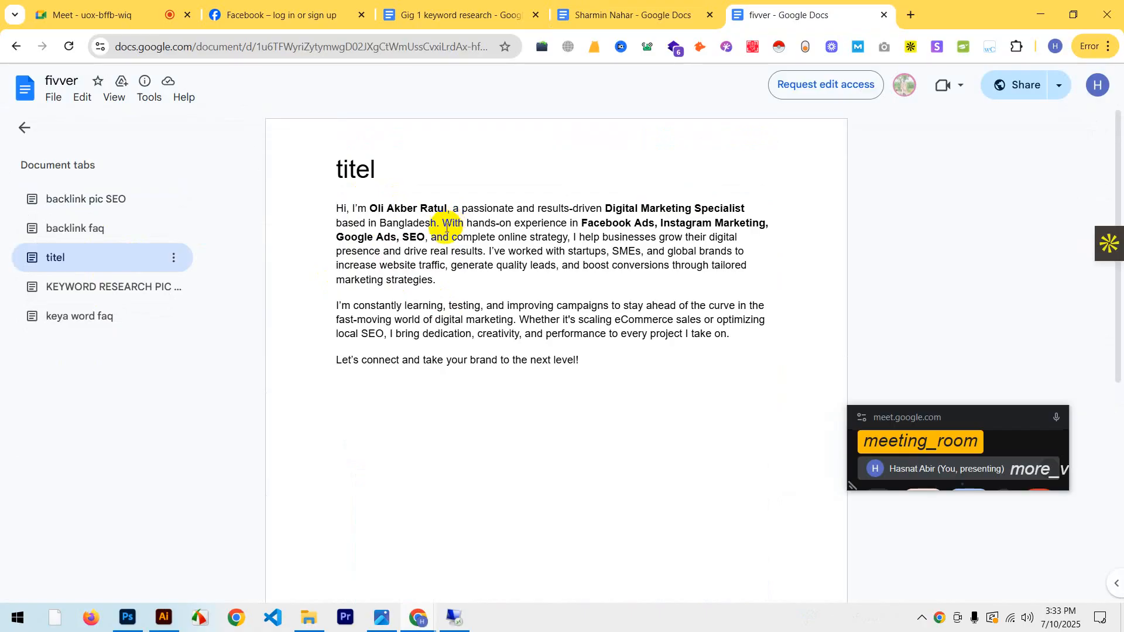
pyautogui.moveTo(439, 286); pyautogui.dragTo(321, 207)
pyautogui.hotkey('ctrl', 'c')
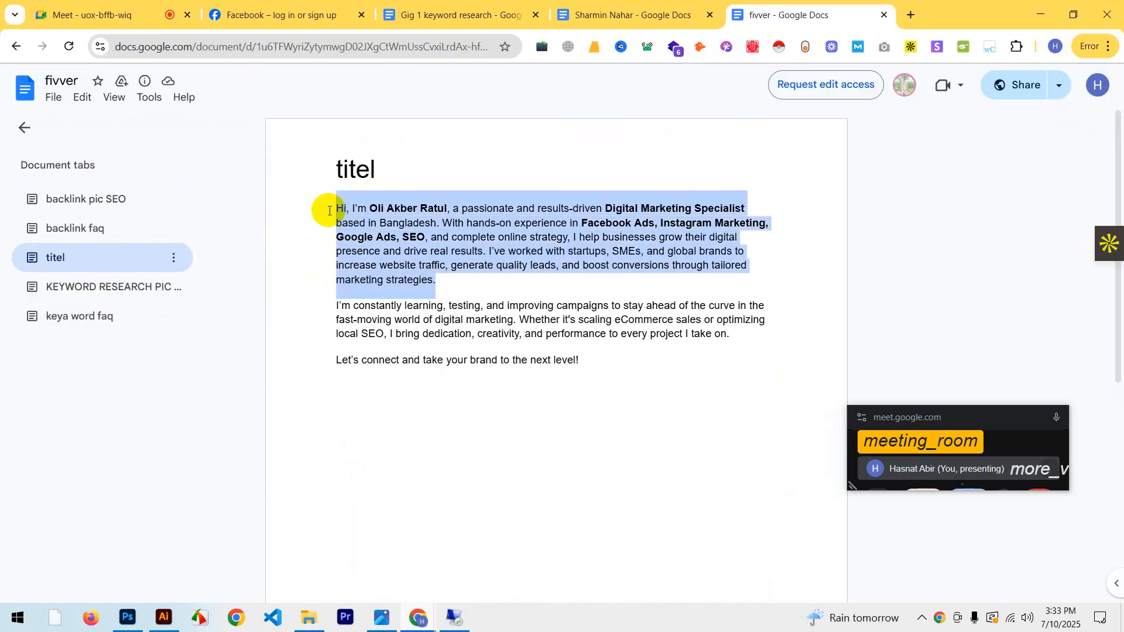
pyautogui.hotkey('alt', 'Tab')
pyautogui.click(595, 384)
pyautogui.hotkey('ctrl', 'v')
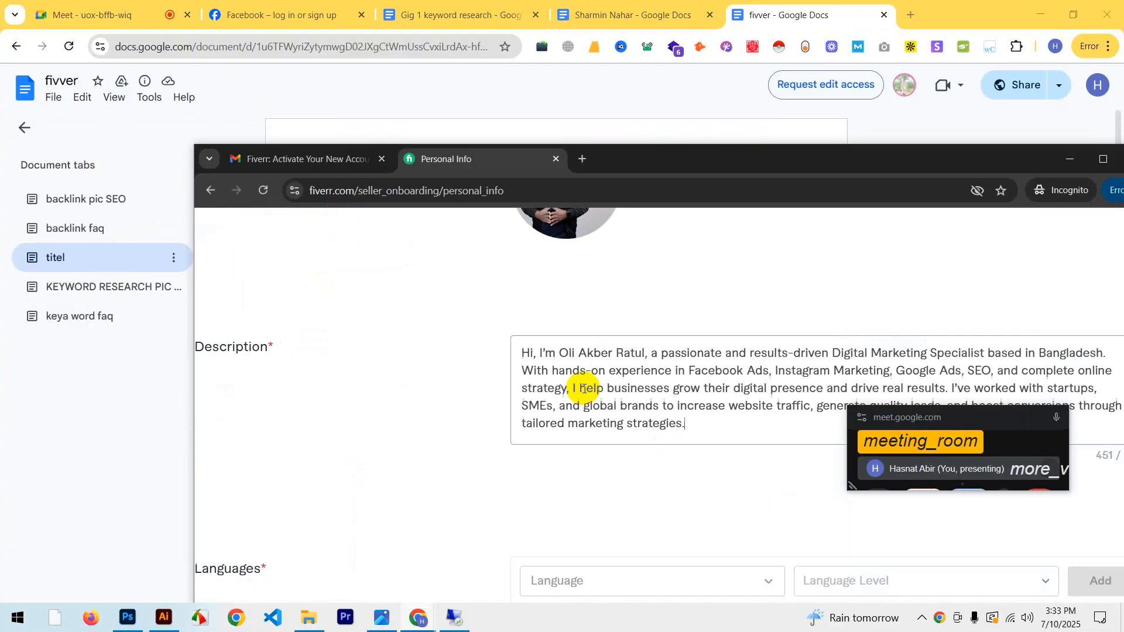
# Fit the Fiverr window on screen, click after the 451-character bio, and move the meeting mini-window aside.
pyautogui.moveTo(789, 166); pyautogui.dragTo(648, 3)
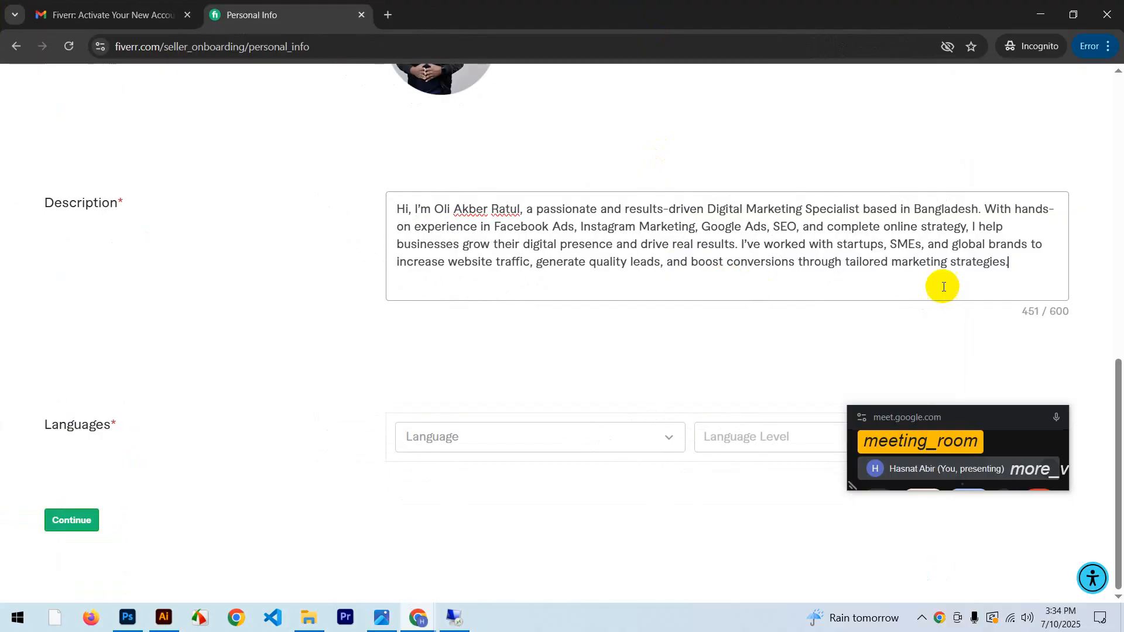
pyautogui.scroll(2, 873, 283)
pyautogui.scroll(-2, 873, 284)
pyautogui.click(809, 290)
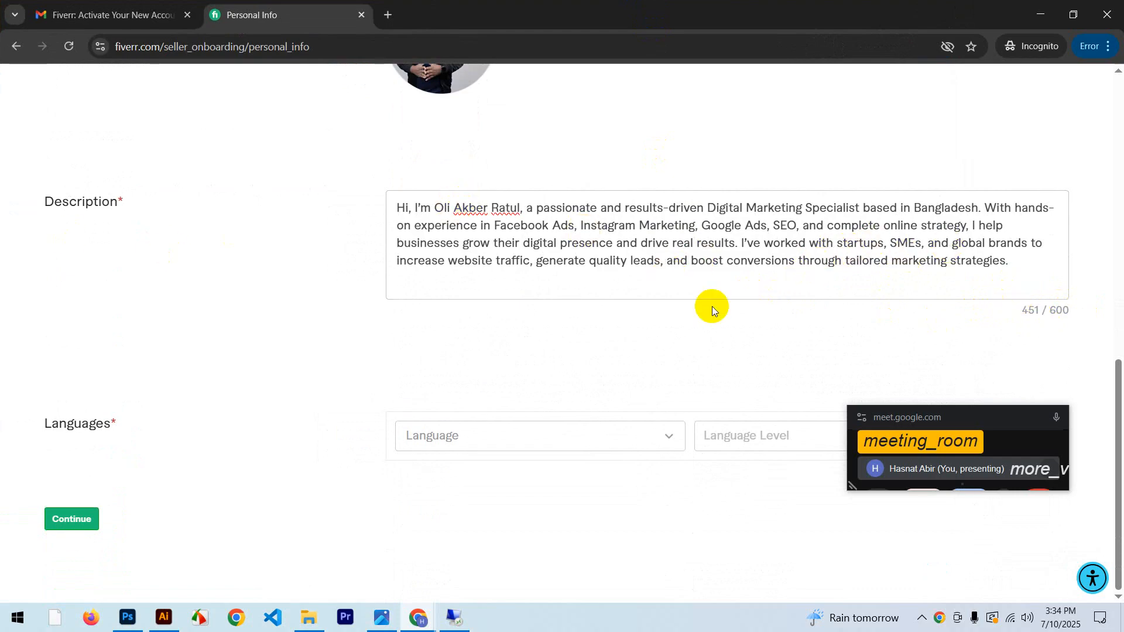
pyautogui.click(916, 429)
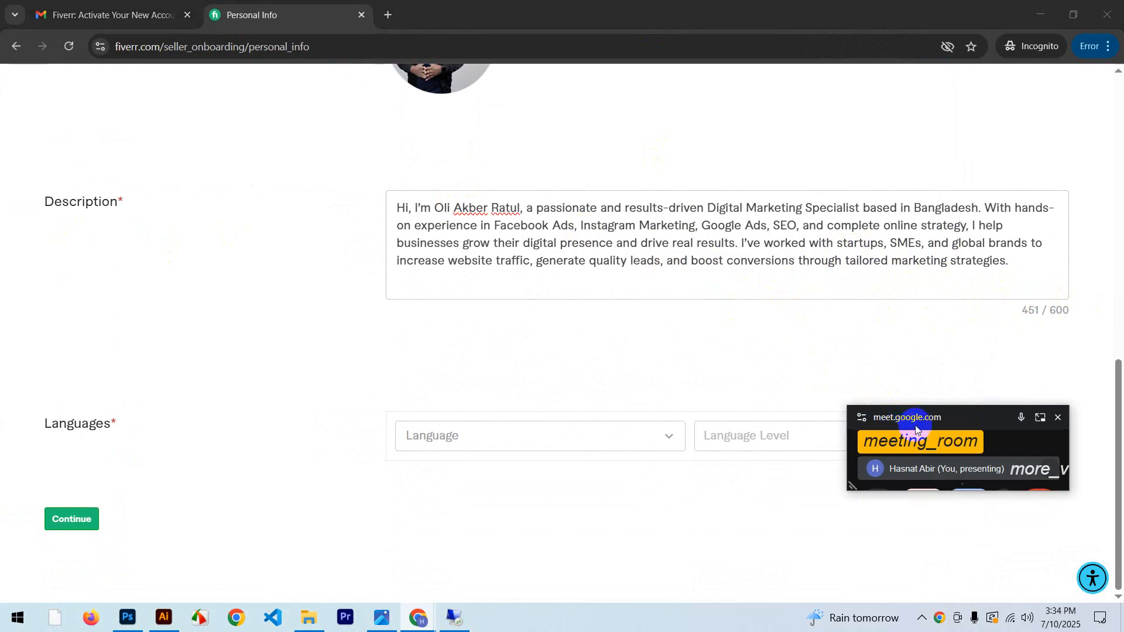
pyautogui.moveTo(914, 420); pyautogui.dragTo(954, 521)
# Select English as a language with Fluent proficiency.
pyautogui.click(615, 445)
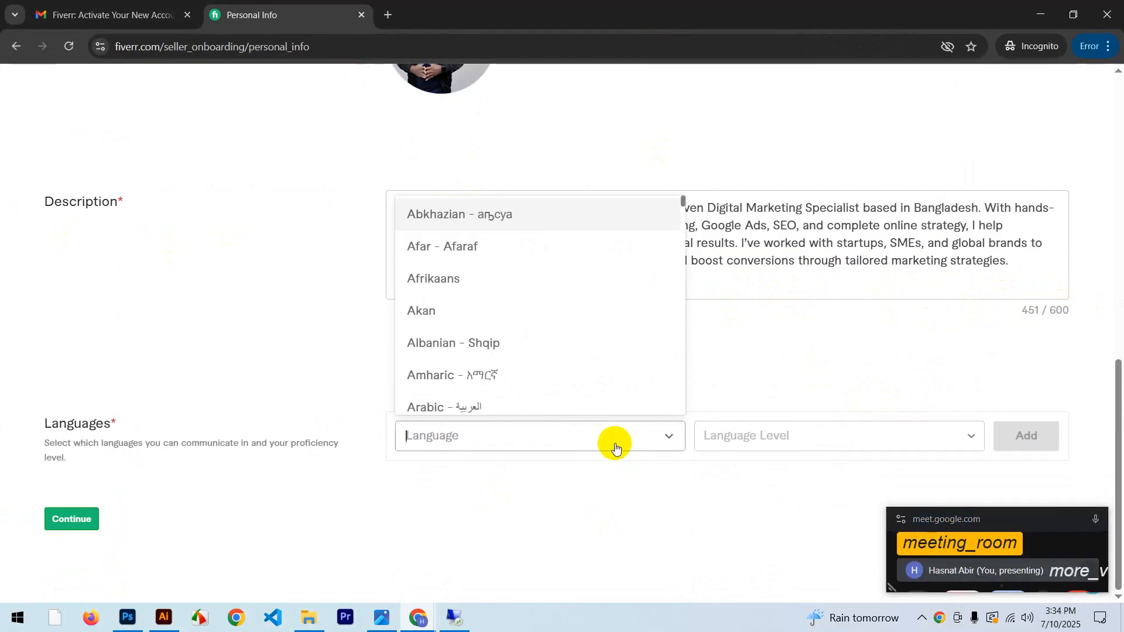
pyautogui.scroll(-20, 503, 304)
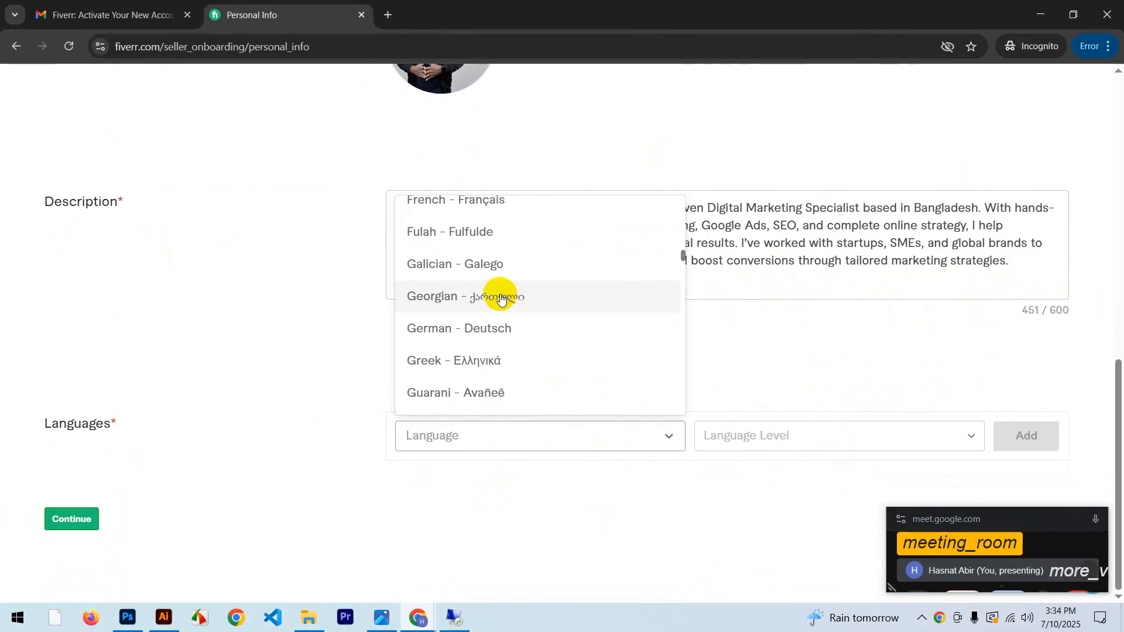
pyautogui.scroll(-4, 501, 295)
pyautogui.scroll(6, 503, 285)
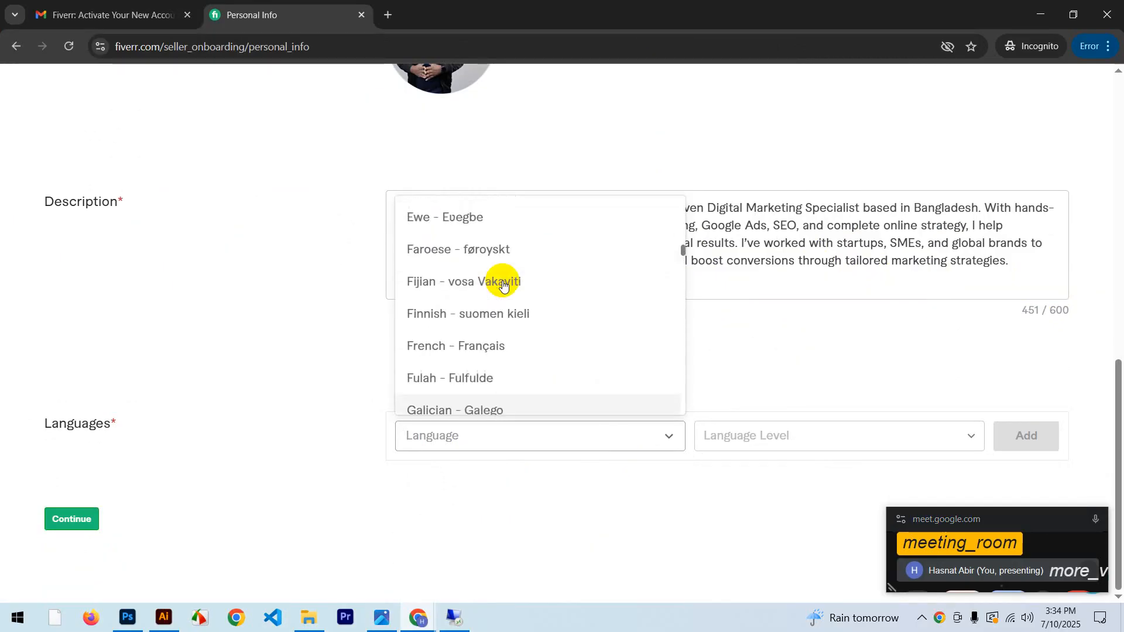
pyautogui.scroll(2, 450, 300)
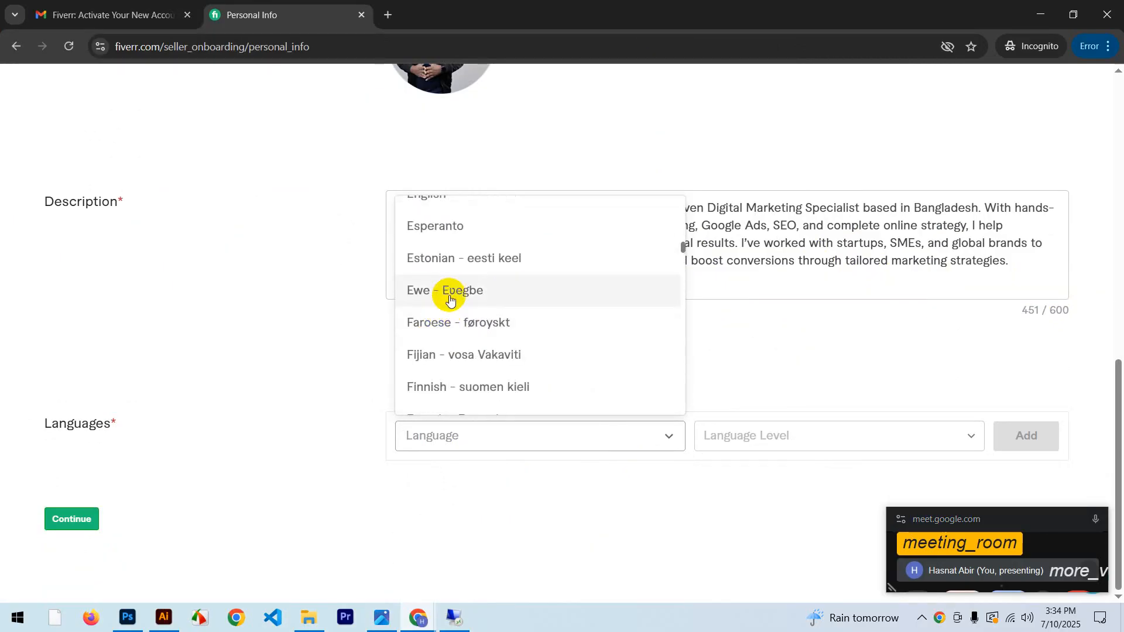
pyautogui.scroll(4, 450, 300)
pyautogui.click(457, 337)
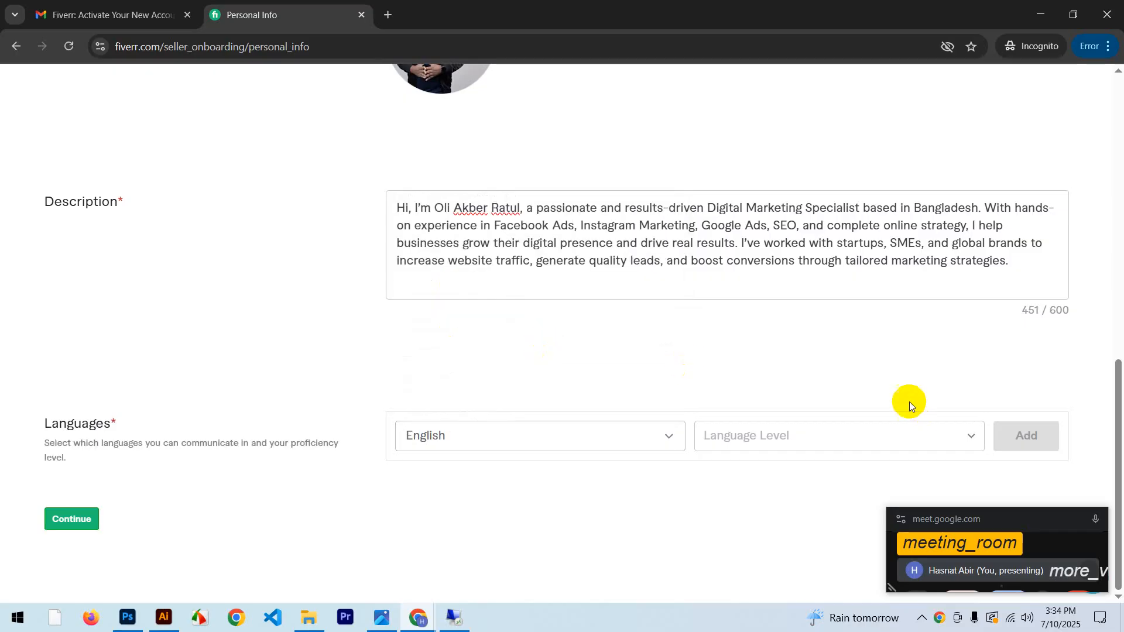
pyautogui.click(817, 439)
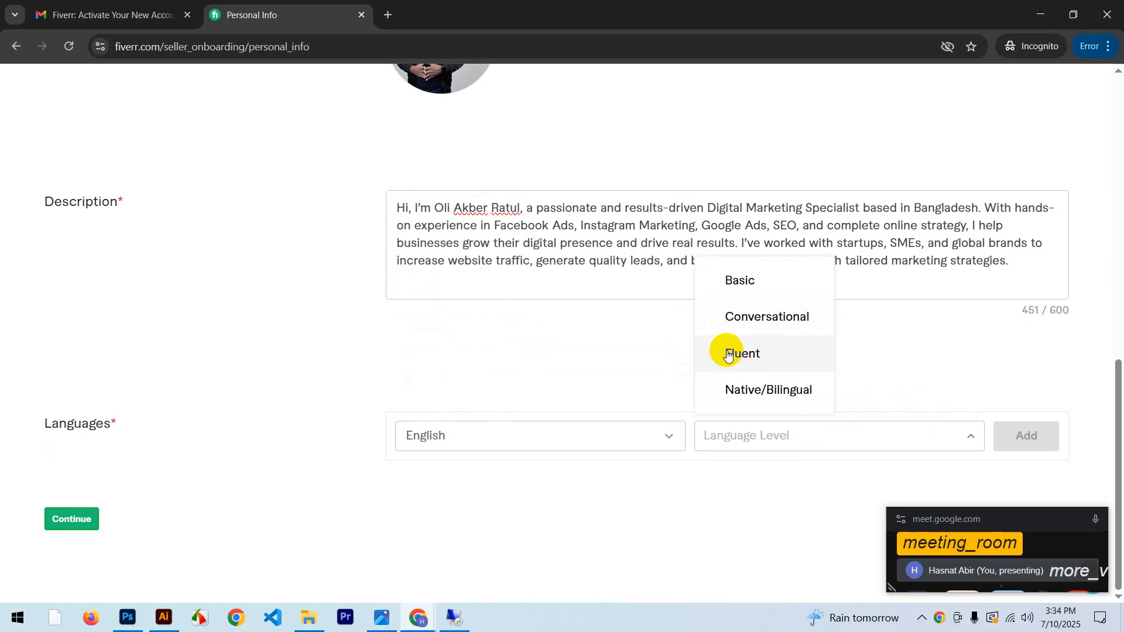
pyautogui.click(741, 361)
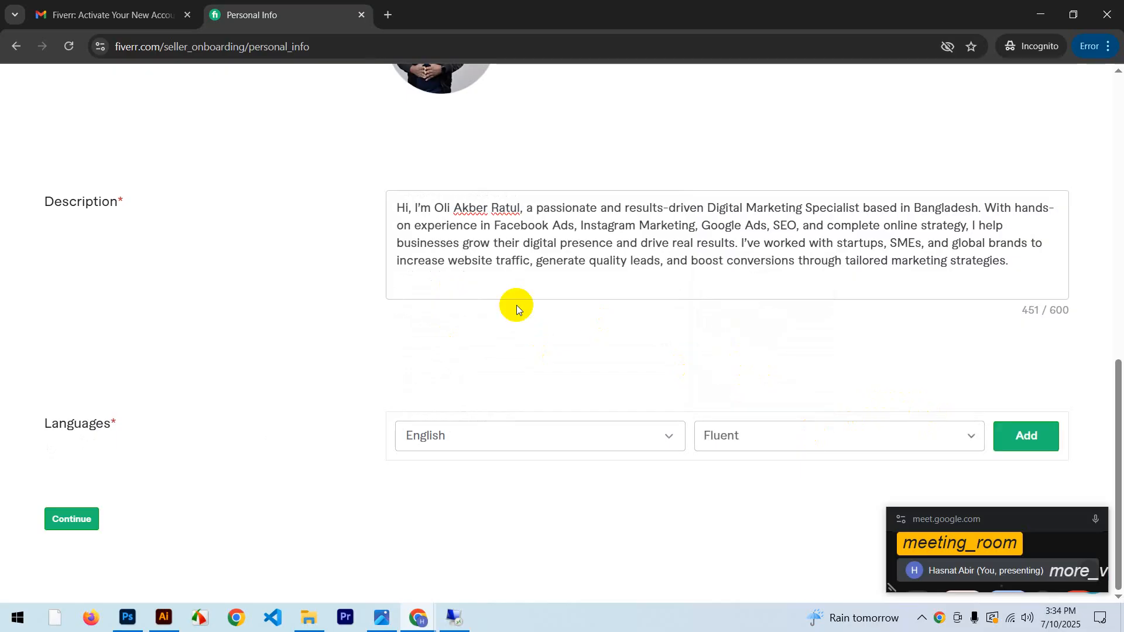
# Replace the previous name in the description with the seller's own name and add English.
pyautogui.moveTo(521, 209); pyautogui.dragTo(432, 212)
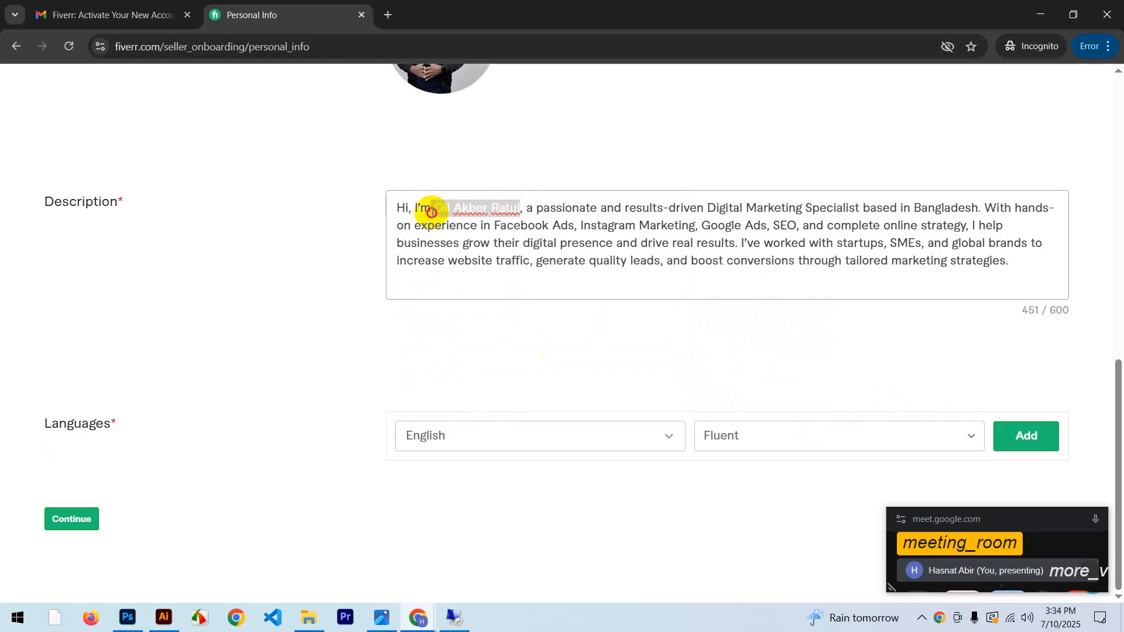
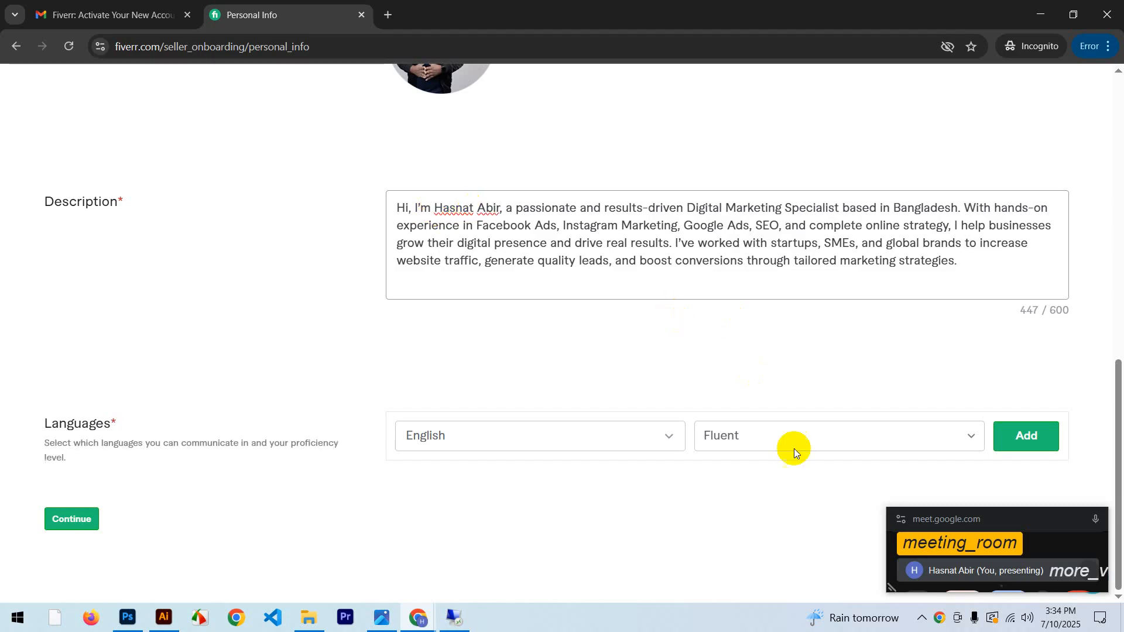
pyautogui.click(1031, 438)
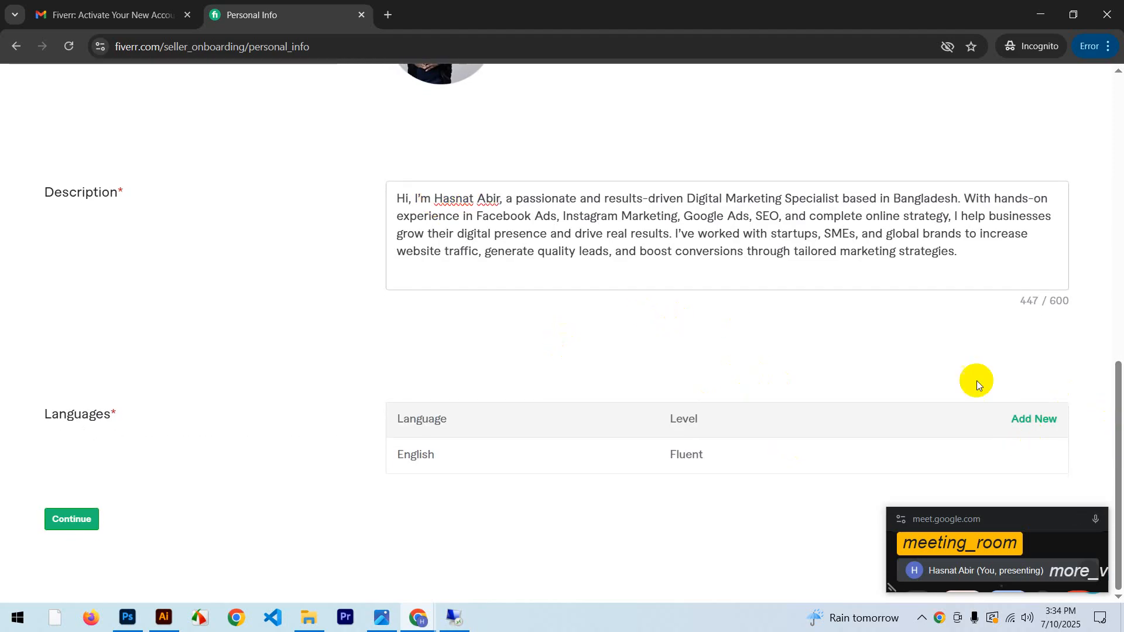
# Add Bengali as a second language at Native/Bilingual level.
pyautogui.click(1032, 420)
pyautogui.click(464, 426)
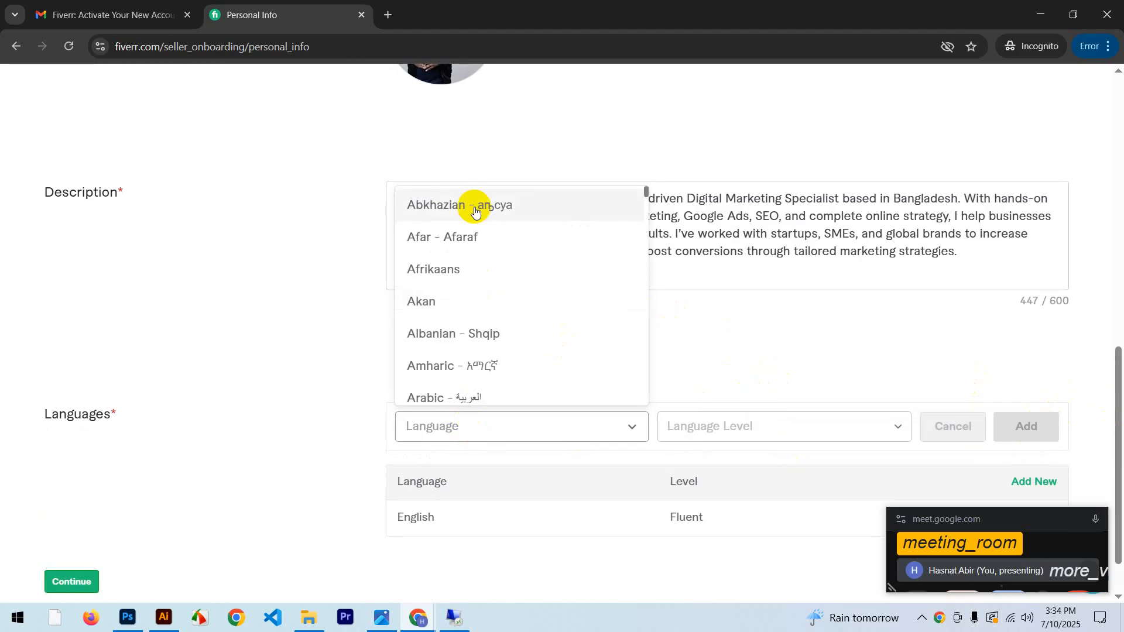
pyautogui.scroll(-5, 477, 234)
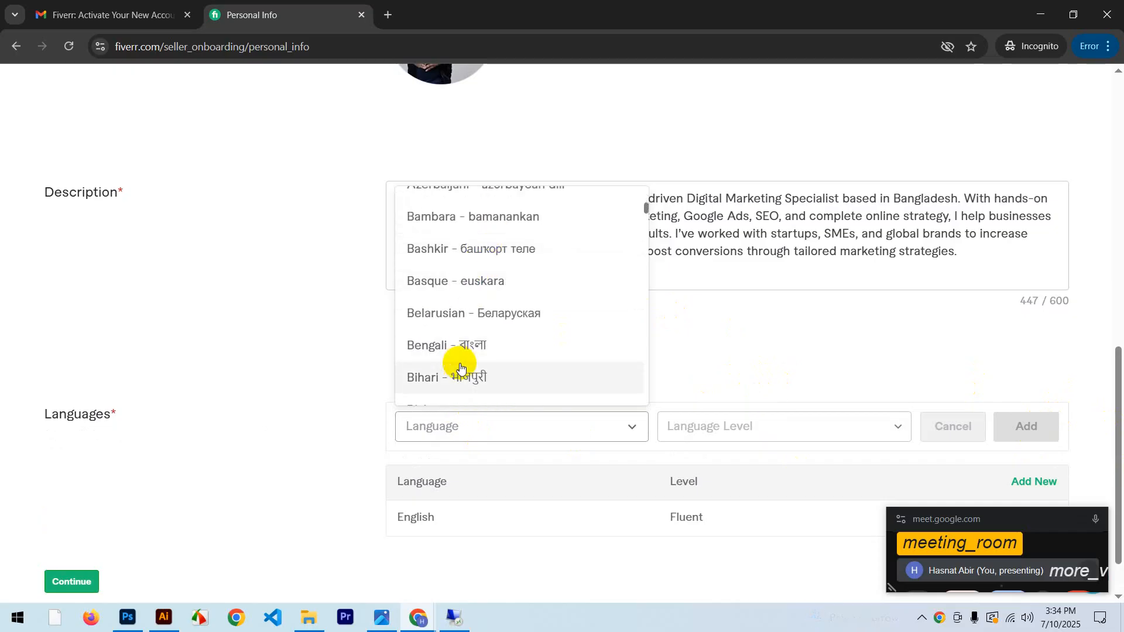
pyautogui.click(450, 345)
pyautogui.click(770, 434)
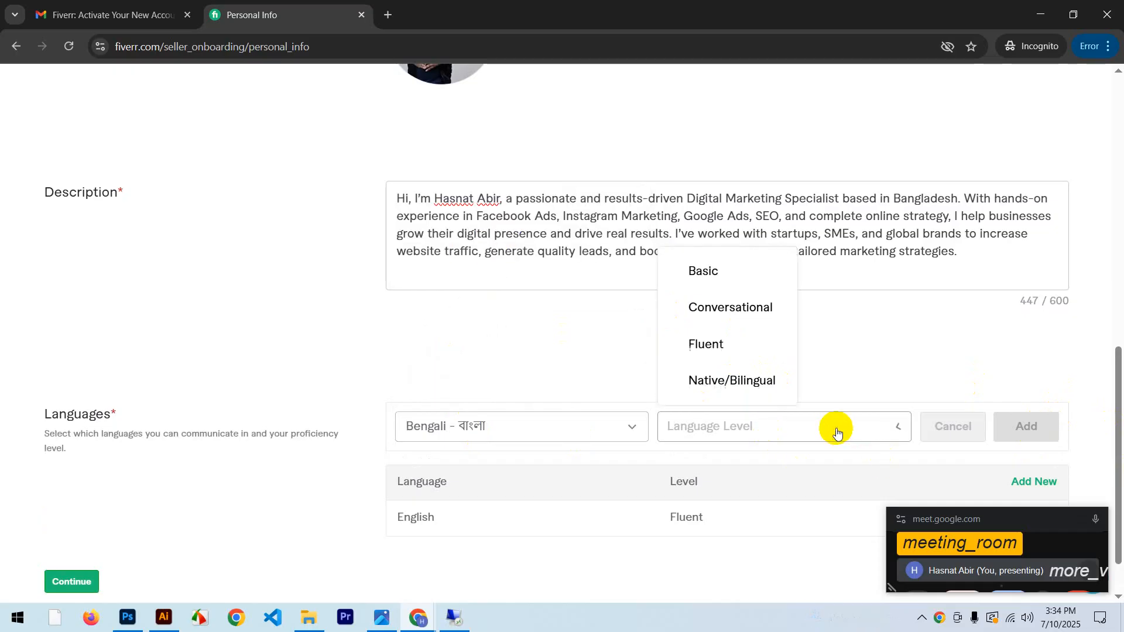
pyautogui.click(715, 379)
pyautogui.click(1027, 427)
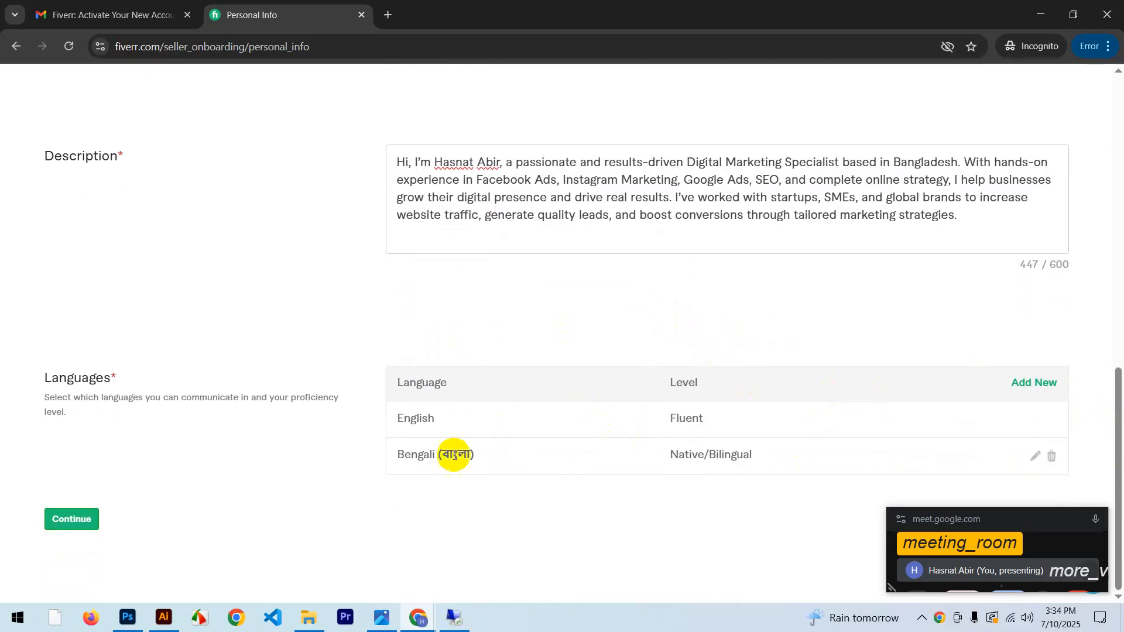
# Save the personal info and continue to Professional Info.
pyautogui.scroll(7, 717, 445)
pyautogui.scroll(4, 717, 423)
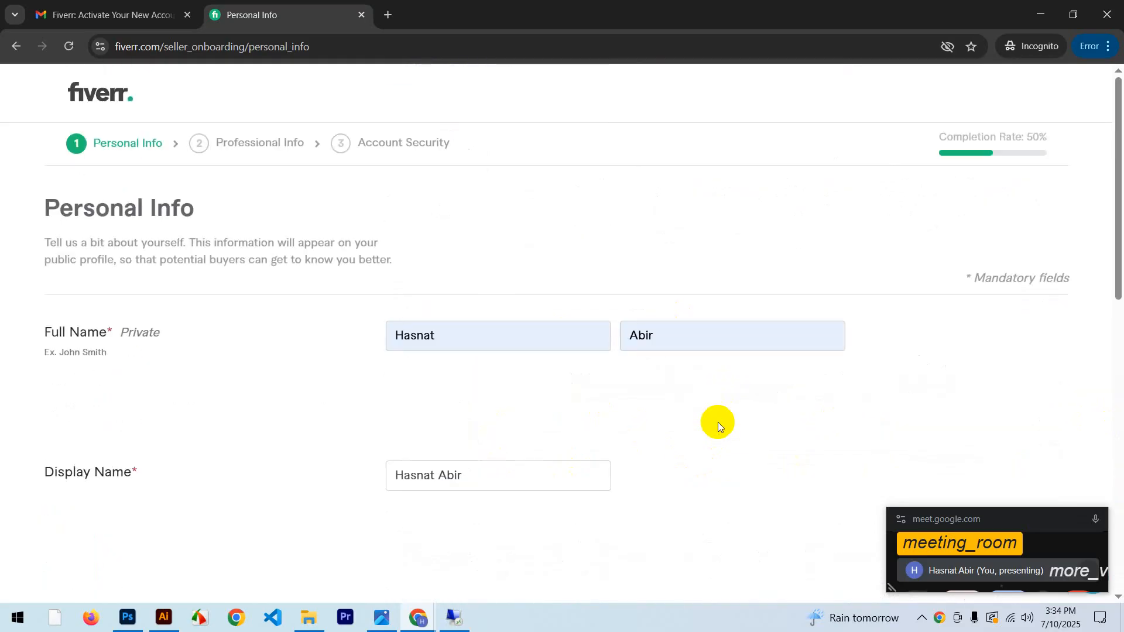
pyautogui.scroll(-3, 703, 375)
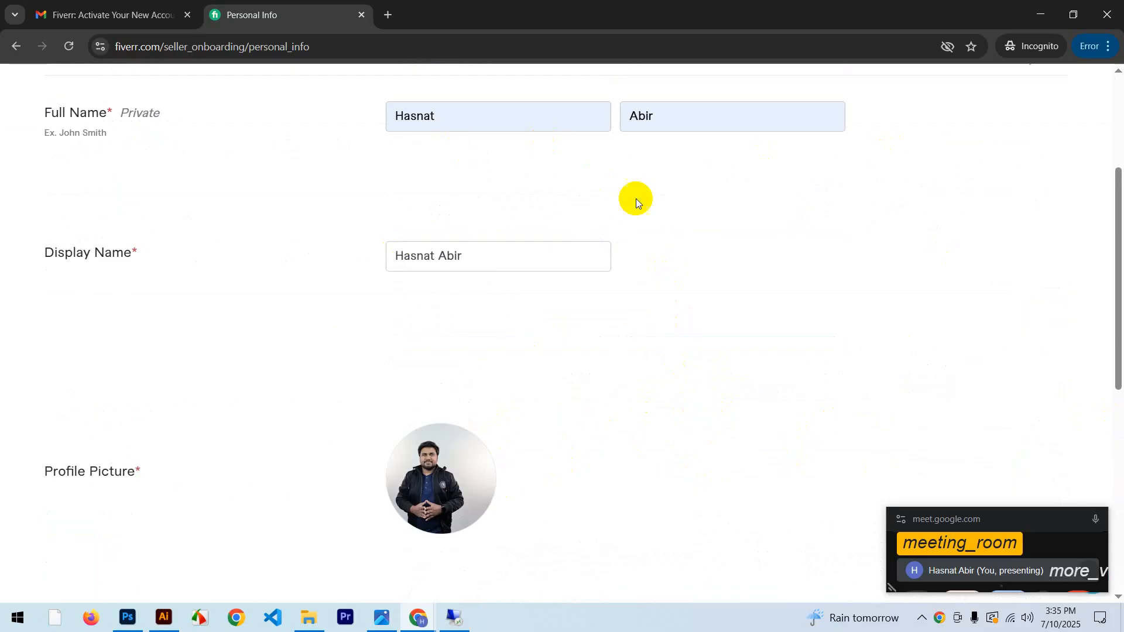
pyautogui.scroll(-8, 636, 199)
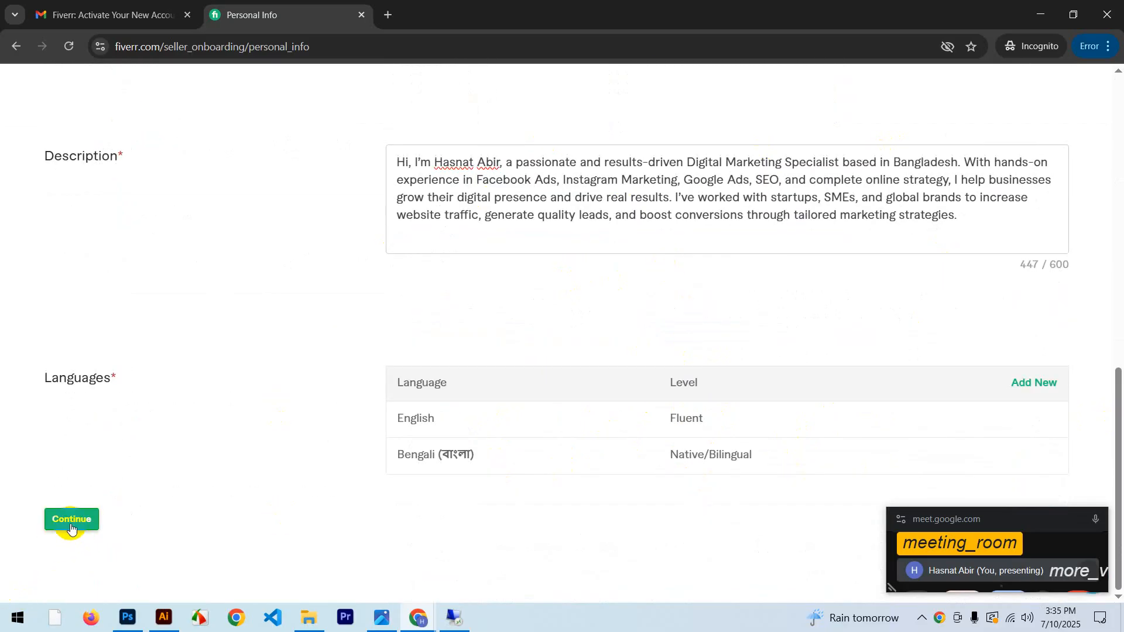
pyautogui.click(71, 519)
# Set the occupation to Digital Marketing, from 2016 to 2025.
pyautogui.scroll(-3, 467, 404)
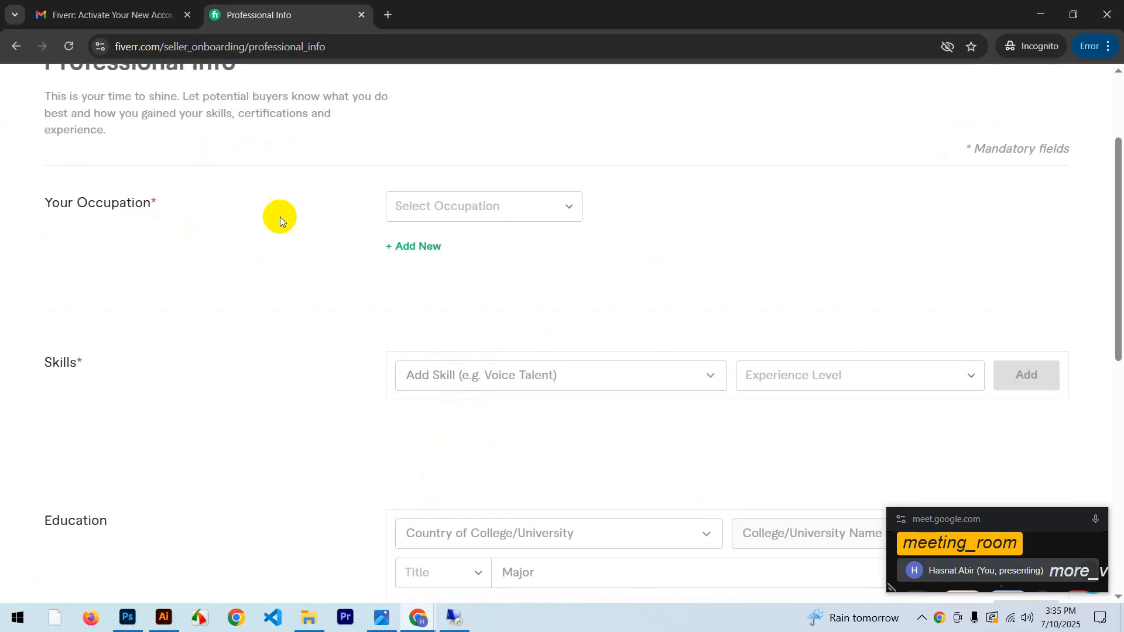
pyautogui.click(460, 216)
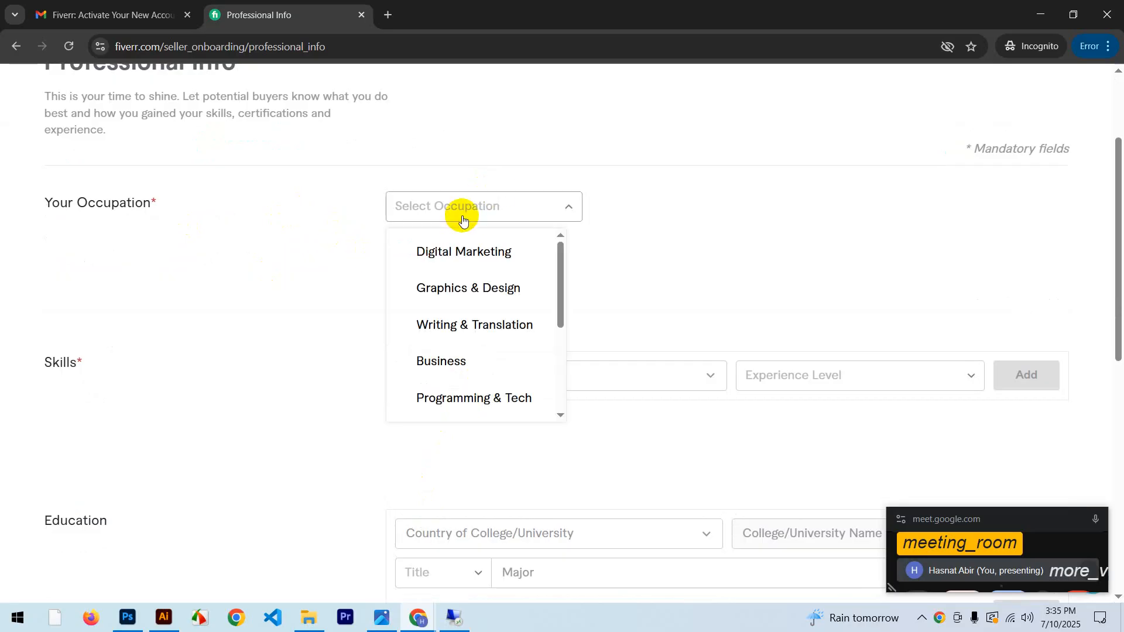
pyautogui.click(477, 256)
pyautogui.click(666, 210)
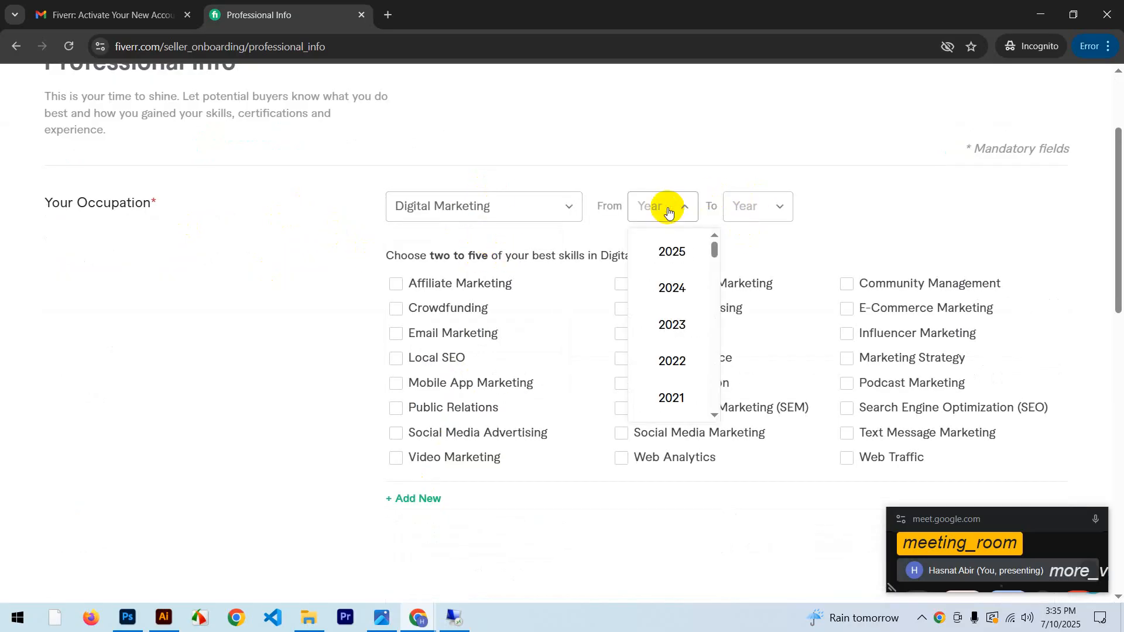
pyautogui.scroll(-3, 690, 307)
pyautogui.scroll(-8, 691, 307)
pyautogui.scroll(4, 694, 298)
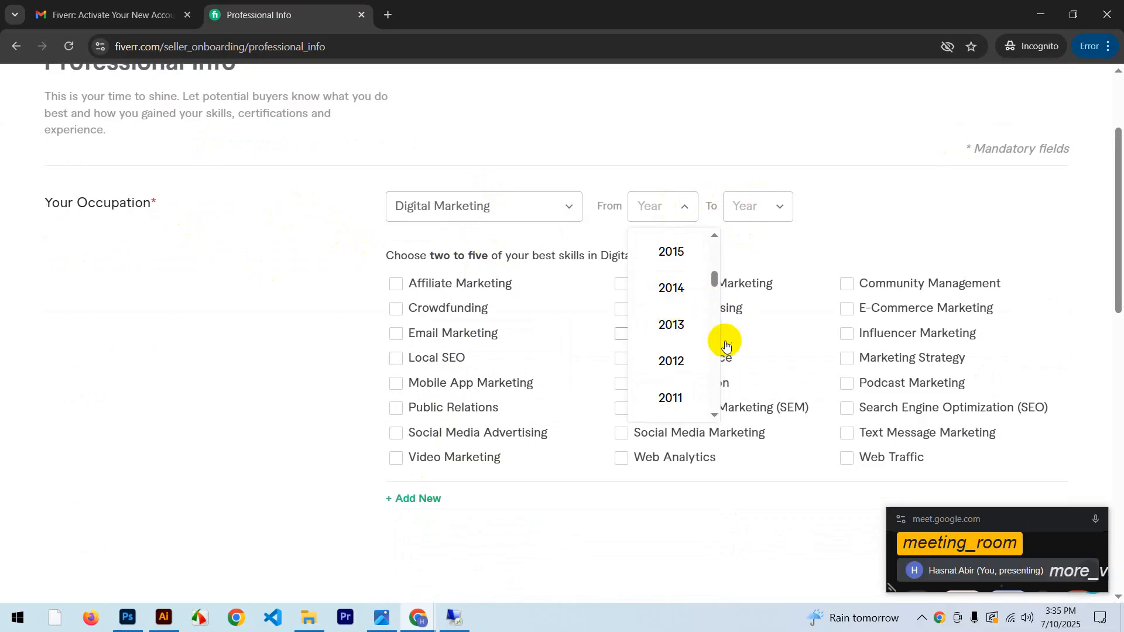
pyautogui.scroll(-2, 714, 340)
pyautogui.scroll(2, 687, 318)
pyautogui.click(673, 287)
pyautogui.click(748, 206)
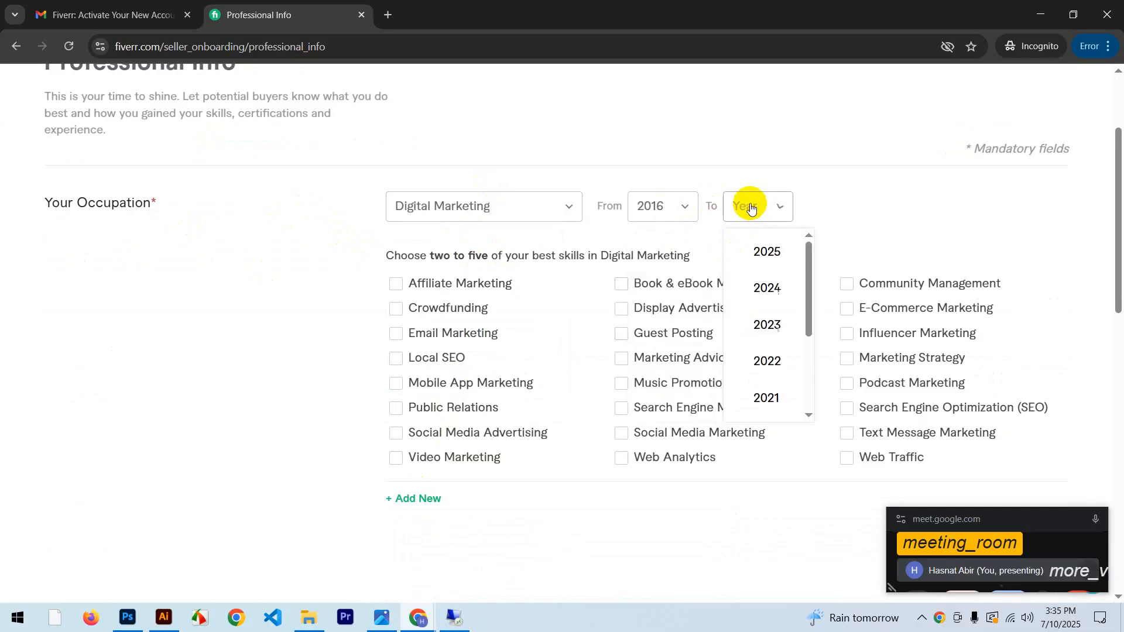
pyautogui.scroll(2, 761, 285)
pyautogui.click(763, 394)
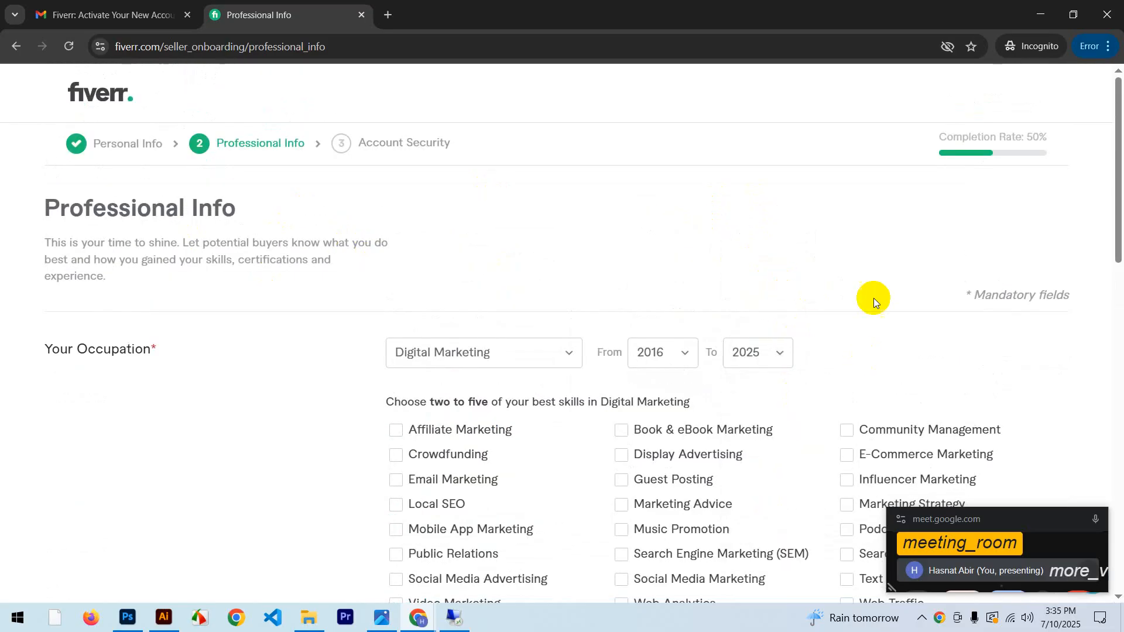
# Tick Affiliate Marketing, Social Media Marketing and Email Marketing as occupation skills.
pyautogui.scroll(-2, 858, 306)
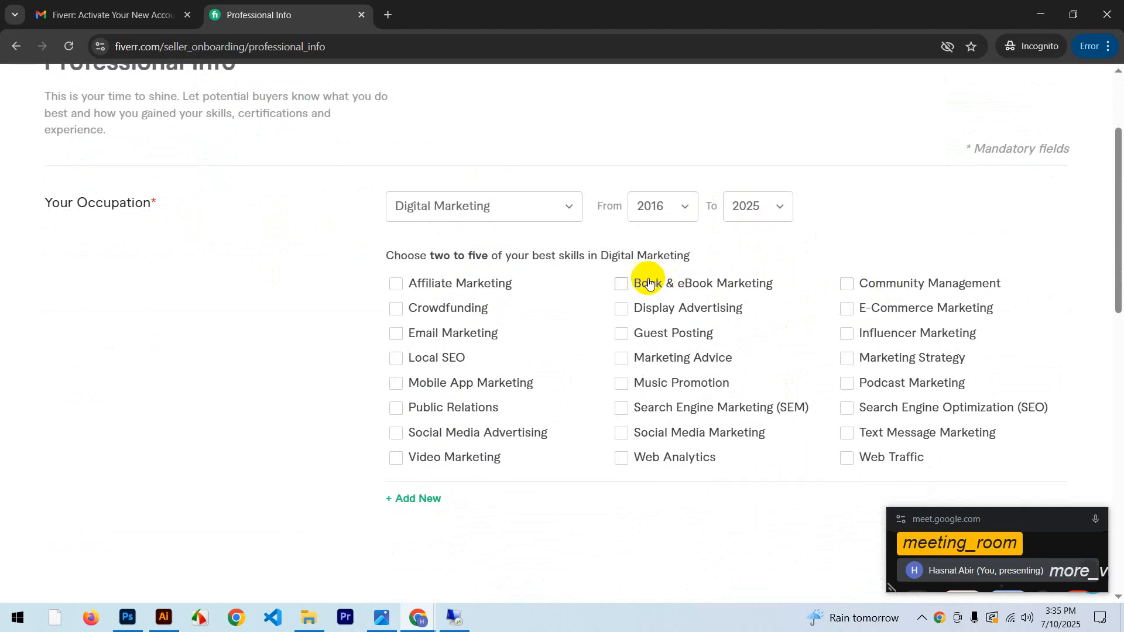
pyautogui.moveTo(379, 257); pyautogui.dragTo(733, 248)
pyautogui.click(701, 243)
pyautogui.scroll(-2, 541, 251)
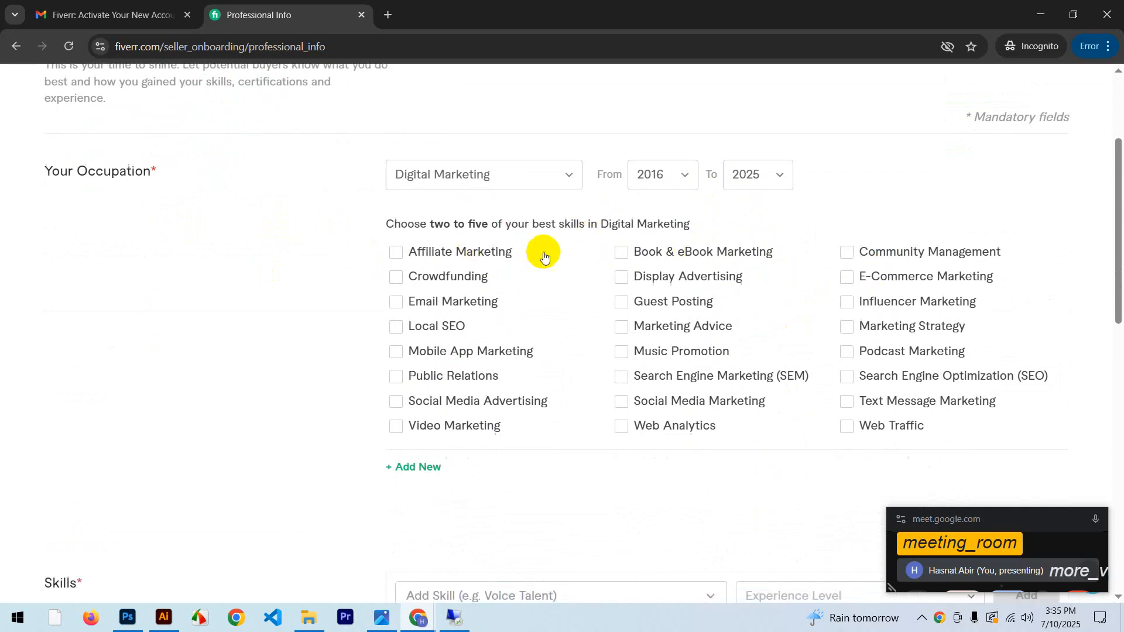
pyautogui.scroll(1, 550, 236)
pyautogui.moveTo(374, 186); pyautogui.dragTo(704, 186)
pyautogui.click(703, 184)
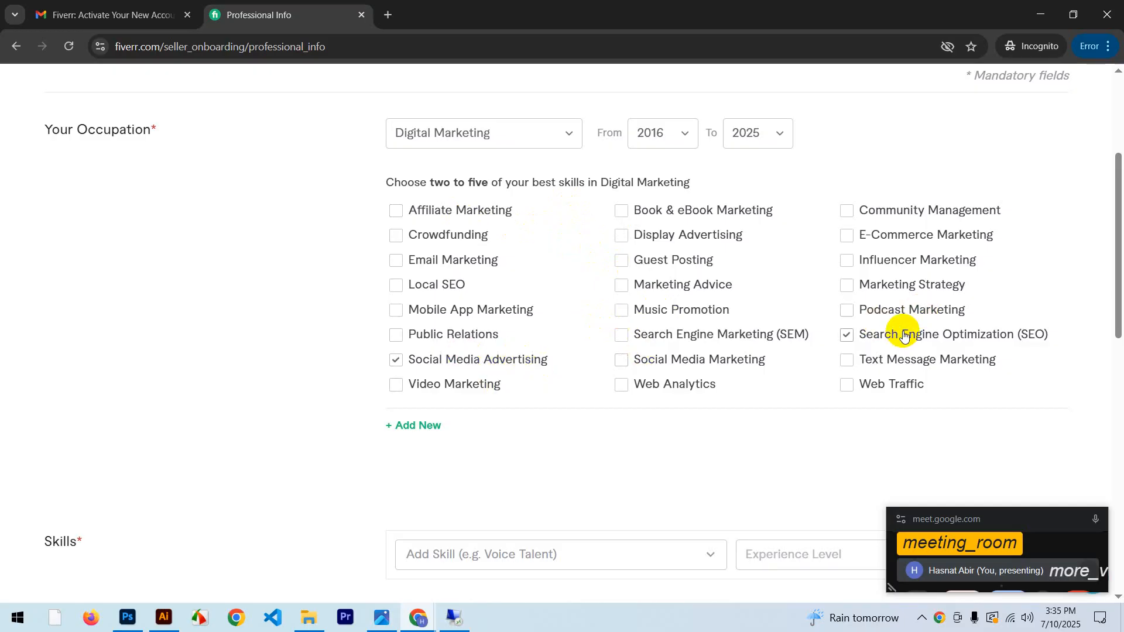
pyautogui.click(470, 211)
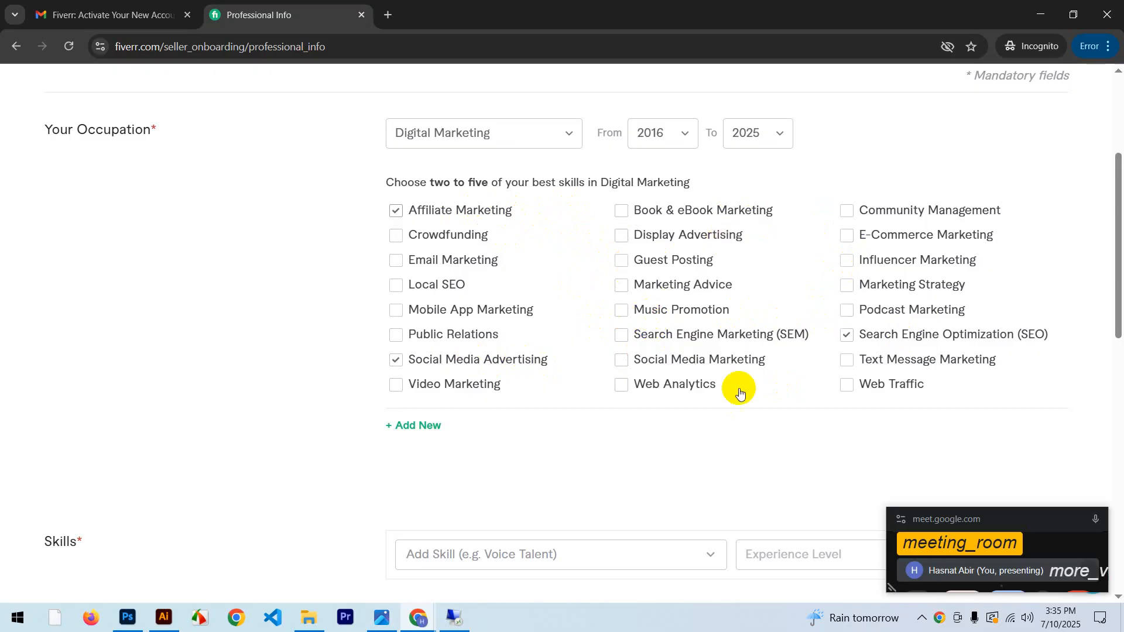
pyautogui.click(647, 359)
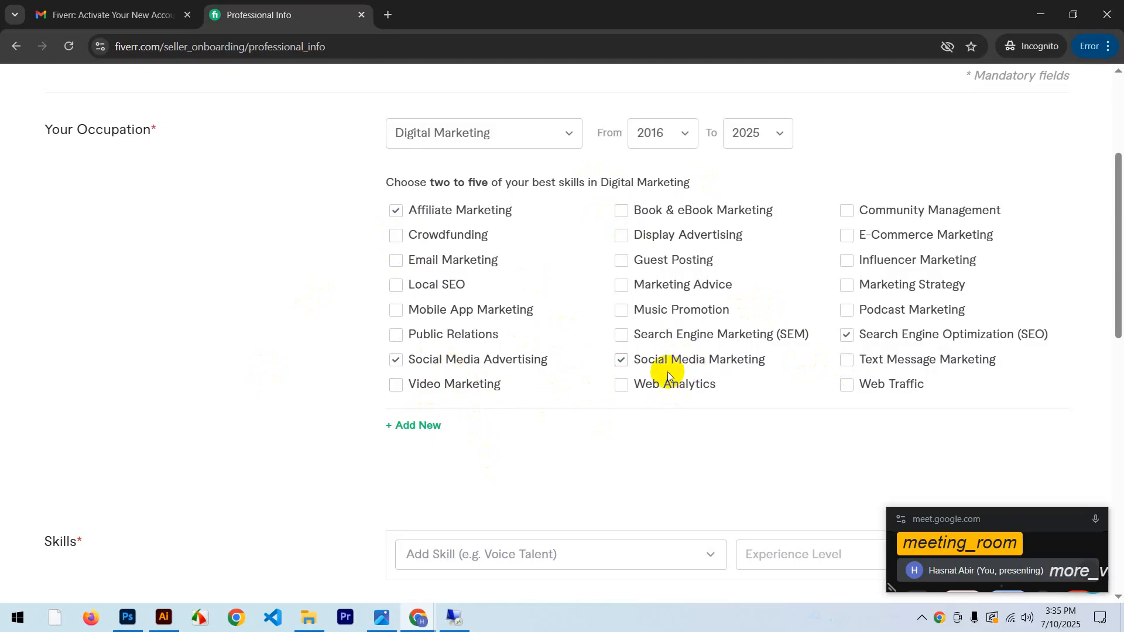
pyautogui.click(447, 256)
pyautogui.scroll(-3, 672, 316)
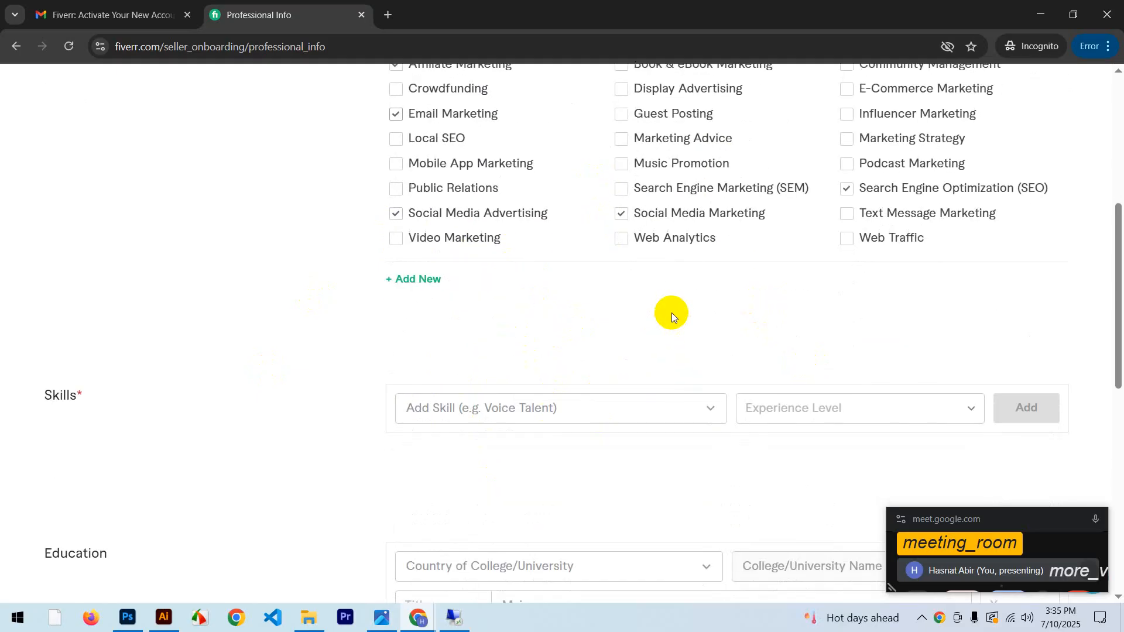
pyautogui.scroll(-3, 650, 312)
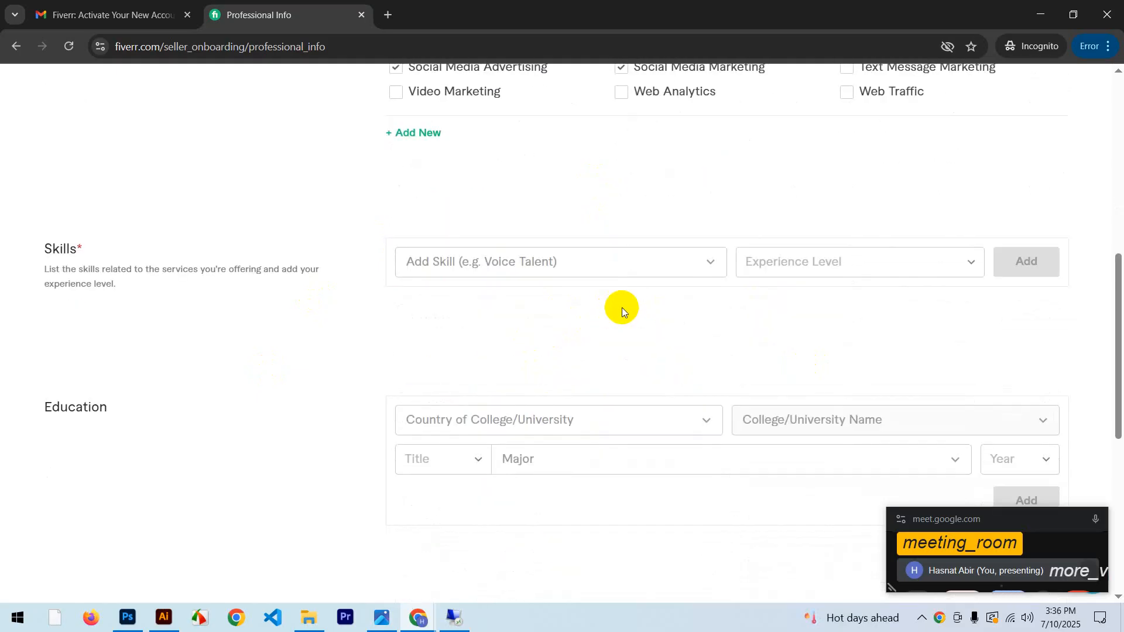
# Add Digital marketing to the skills table at Expert level.
pyautogui.click(556, 261)
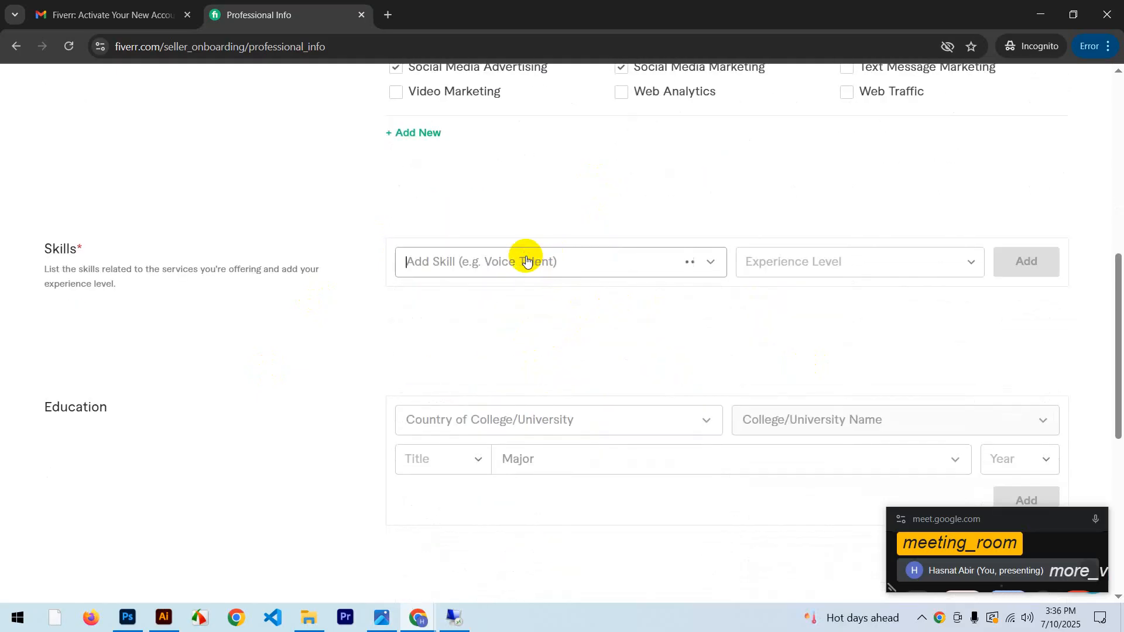
pyautogui.write('Digi')
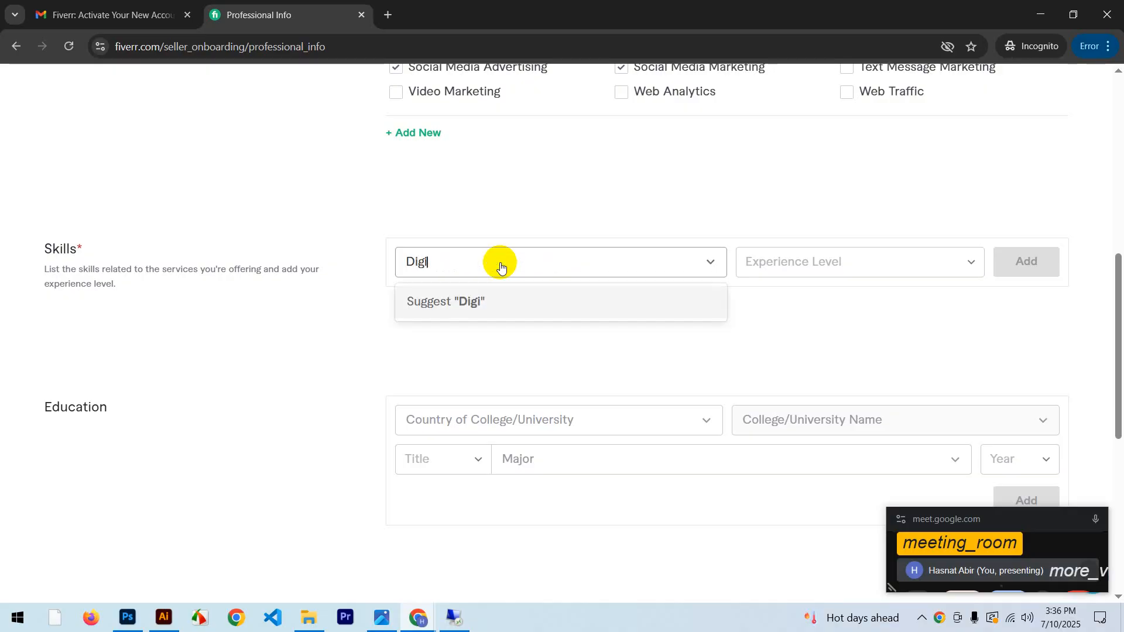
pyautogui.write('tal Marke')
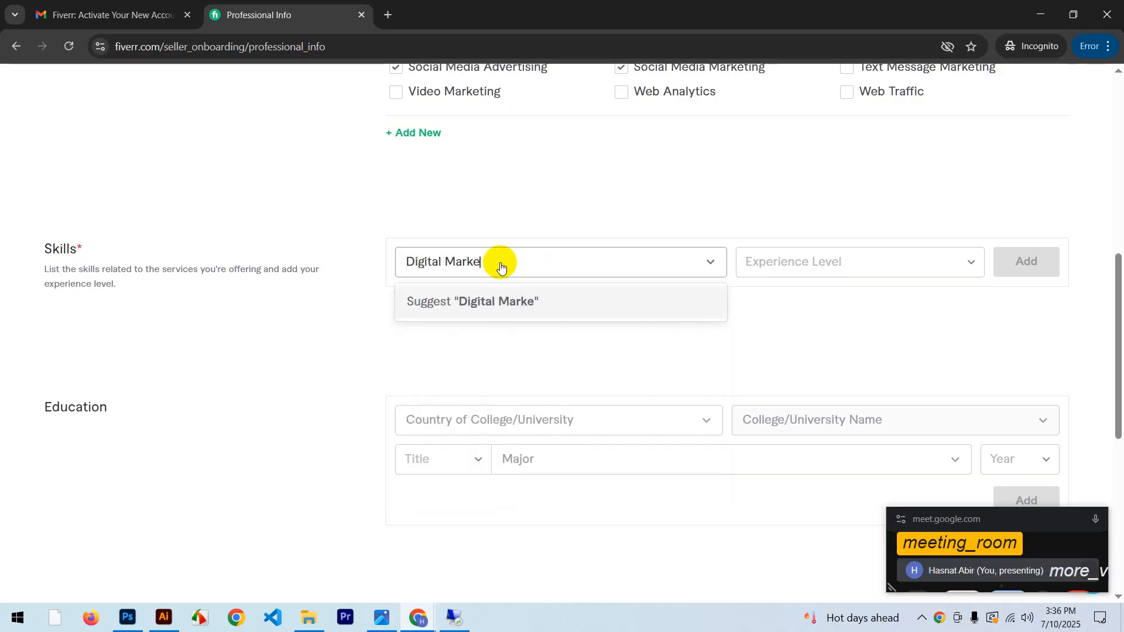
pyautogui.write('ting')
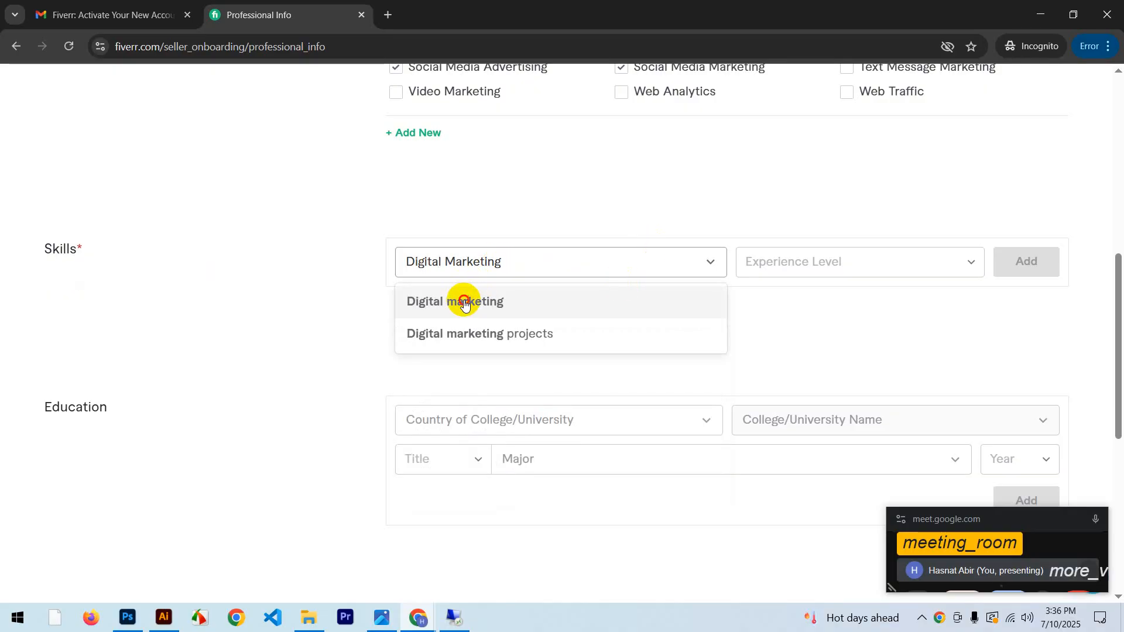
pyautogui.click(464, 299)
pyautogui.click(801, 268)
pyautogui.click(785, 377)
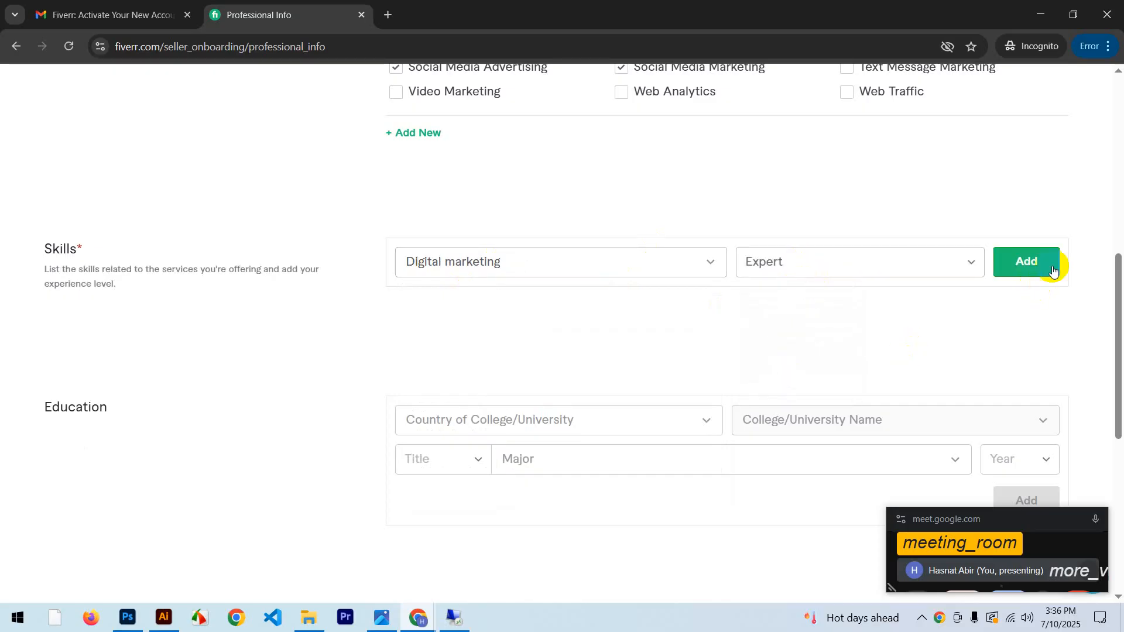
pyautogui.click(1045, 268)
# Add Search engine optimization (SEO) as an Expert-level skill.
pyautogui.click(1034, 254)
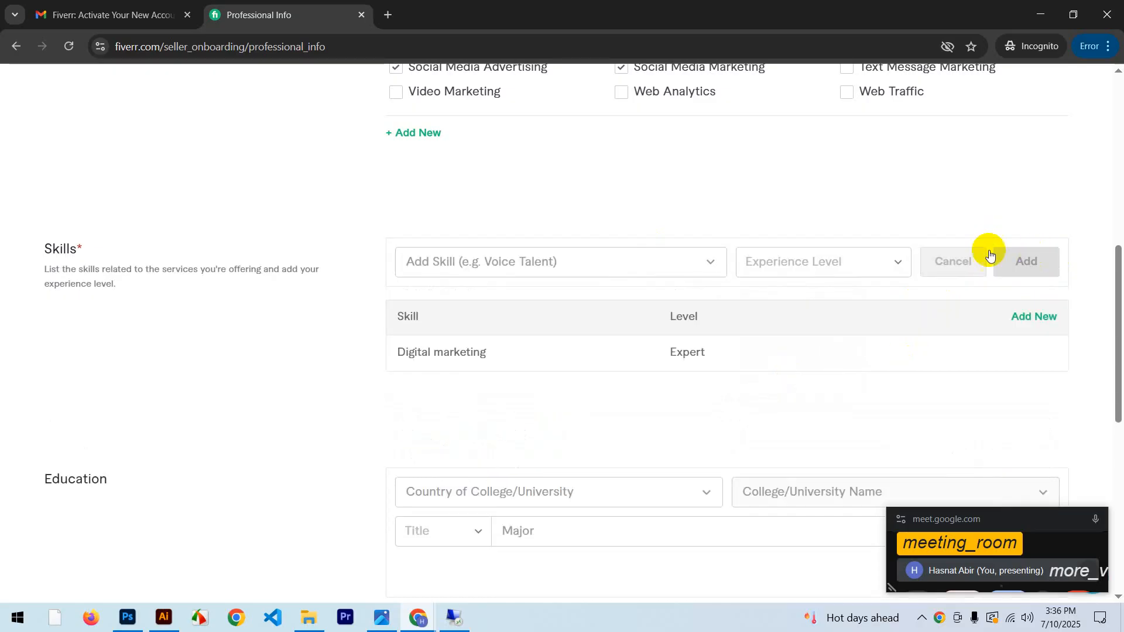
pyautogui.click(474, 273)
pyautogui.write('Sea')
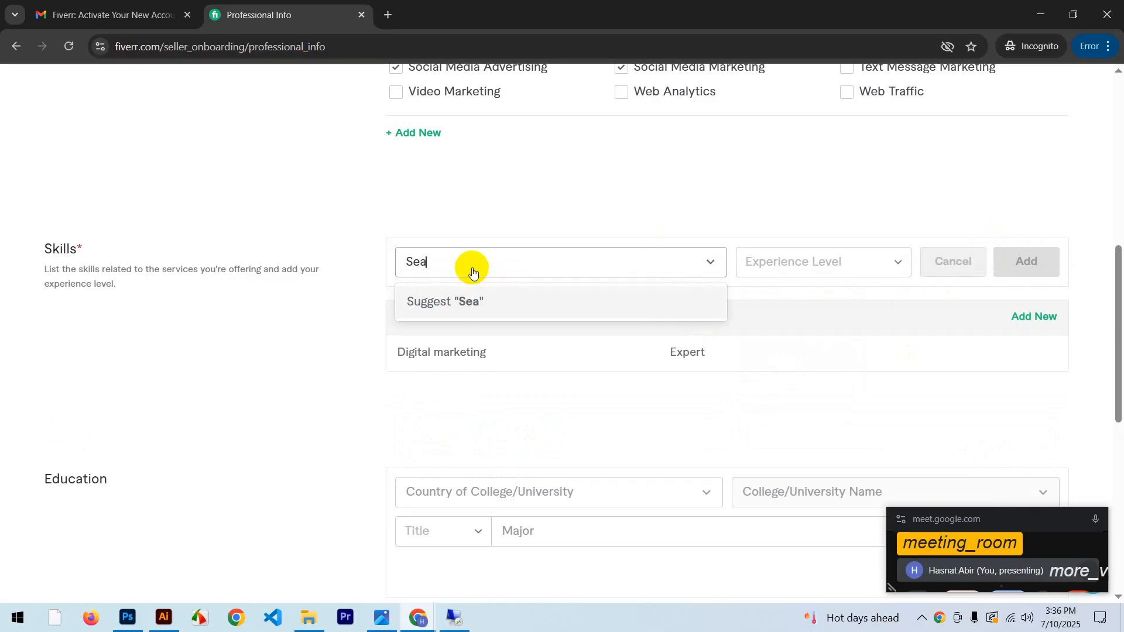
pyautogui.write('rch Eng')
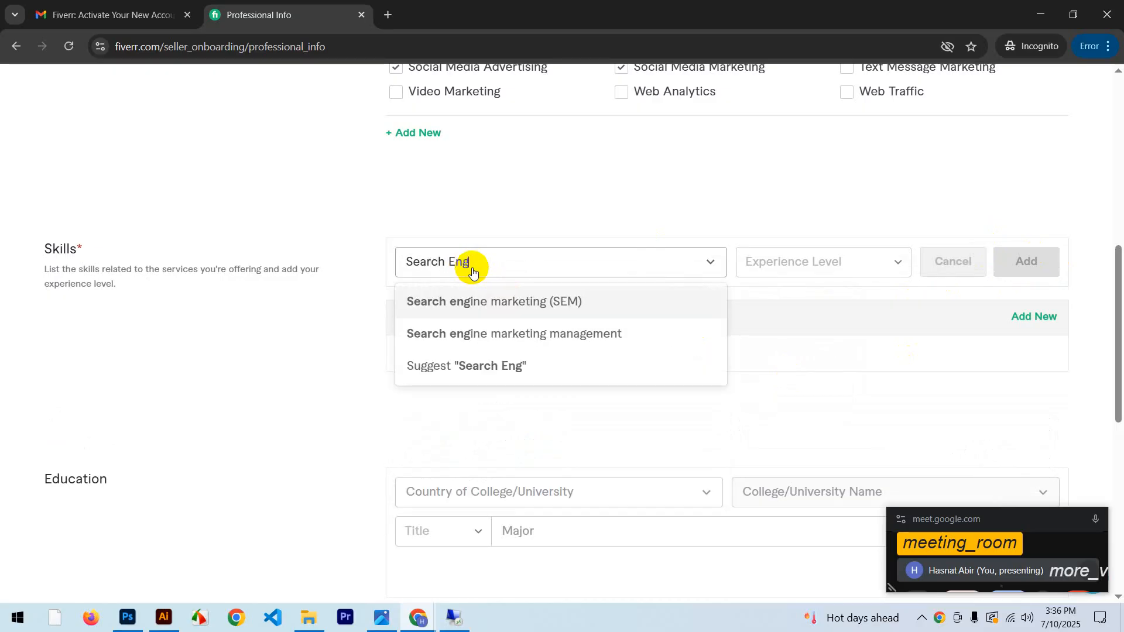
pyautogui.write('ine Op')
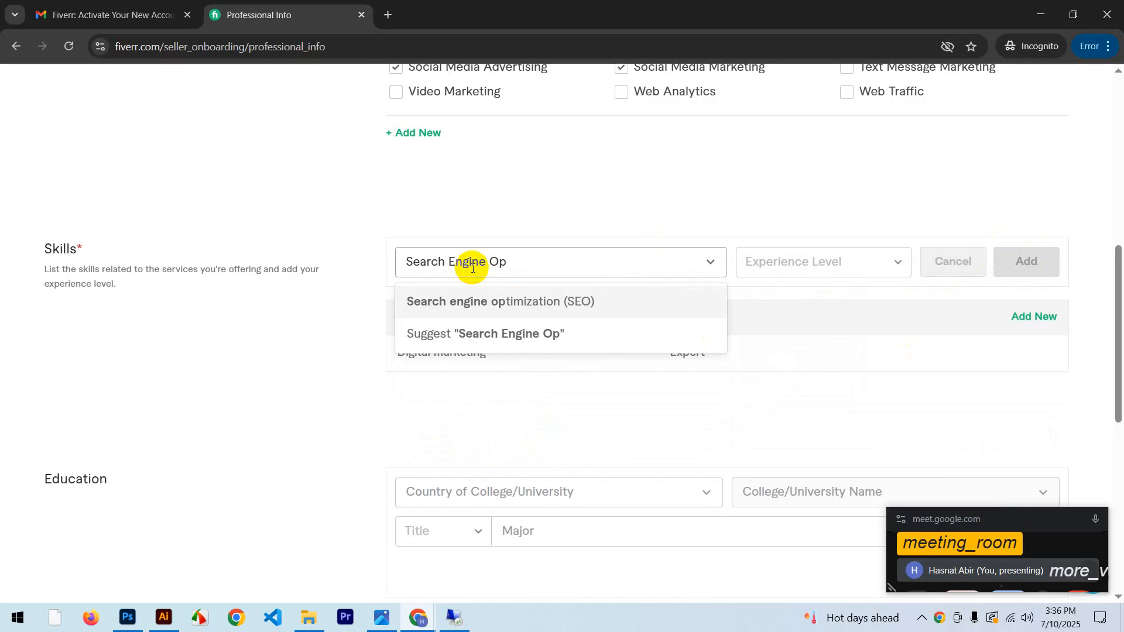
pyautogui.click(494, 302)
pyautogui.click(843, 263)
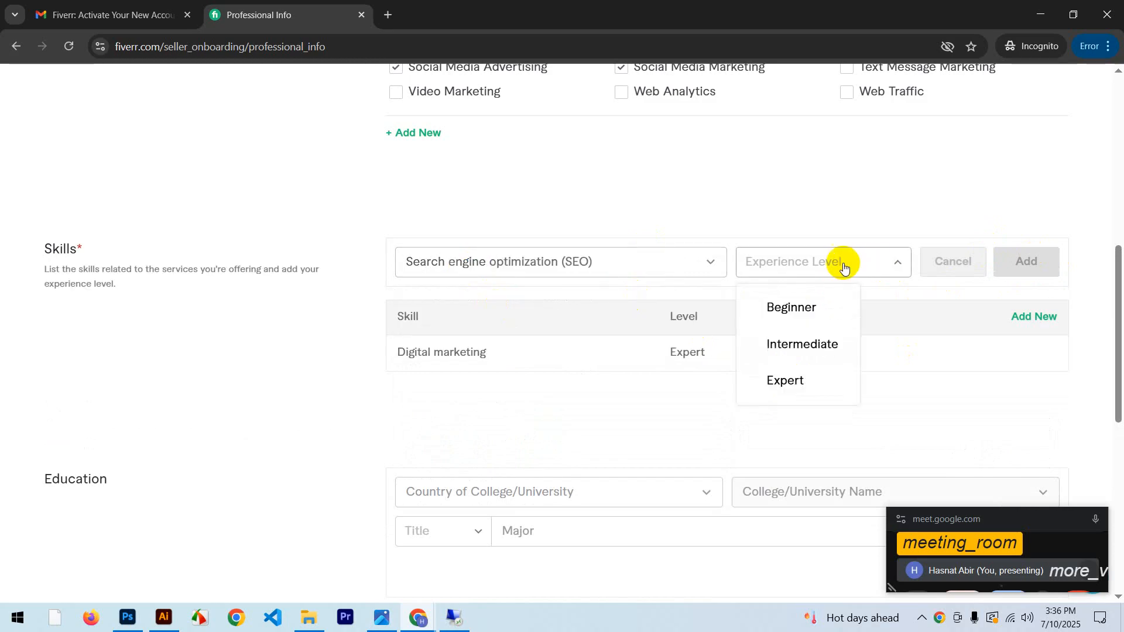
pyautogui.click(787, 381)
pyautogui.click(1033, 262)
# Add Social media marketing as an Expert-level skill.
pyautogui.click(1047, 256)
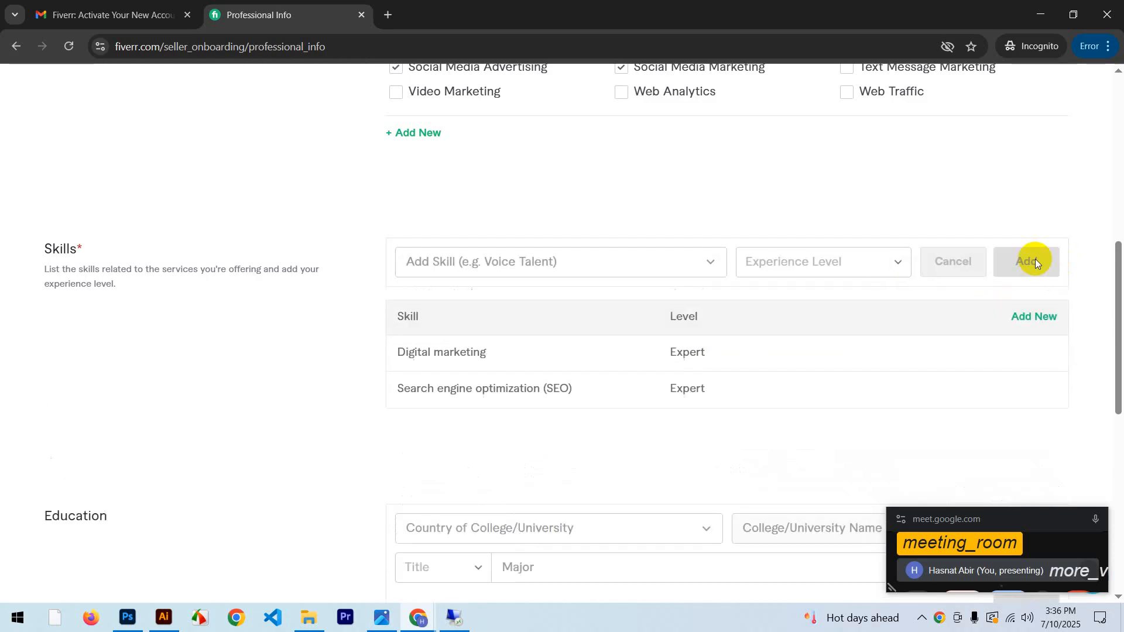
pyautogui.click(453, 274)
pyautogui.write('Social ')
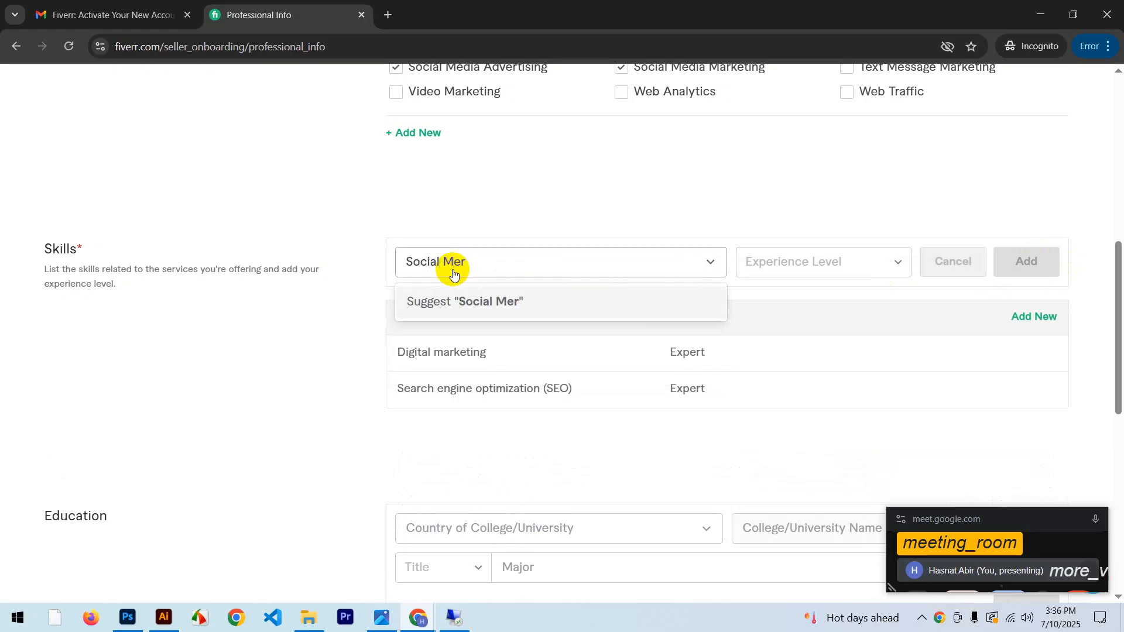
pyautogui.write('Media M')
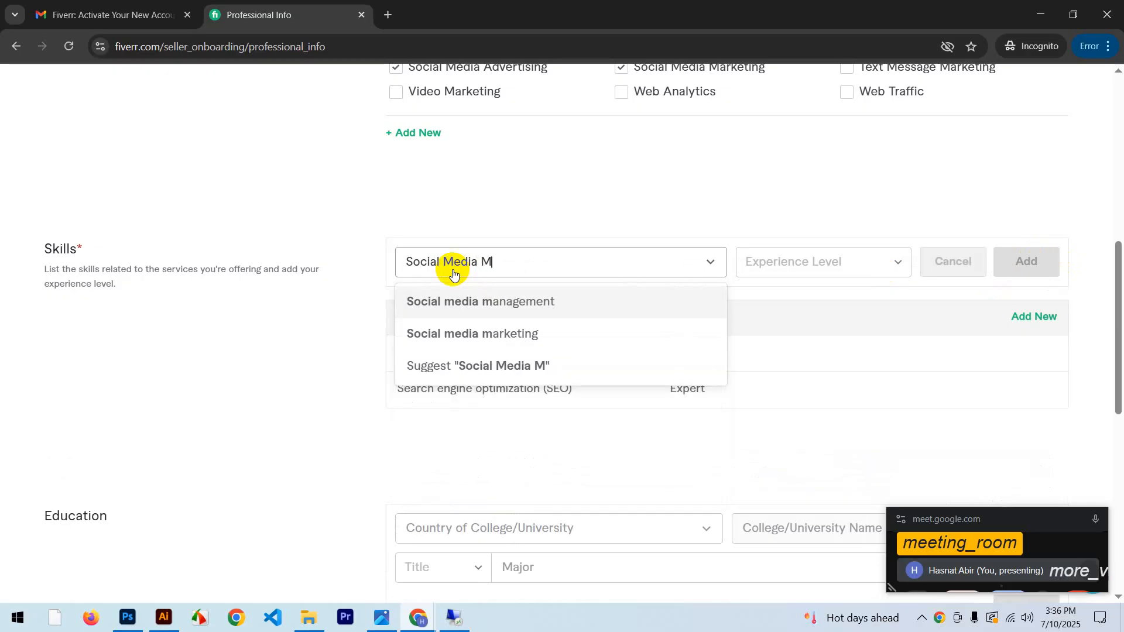
pyautogui.write('arketing')
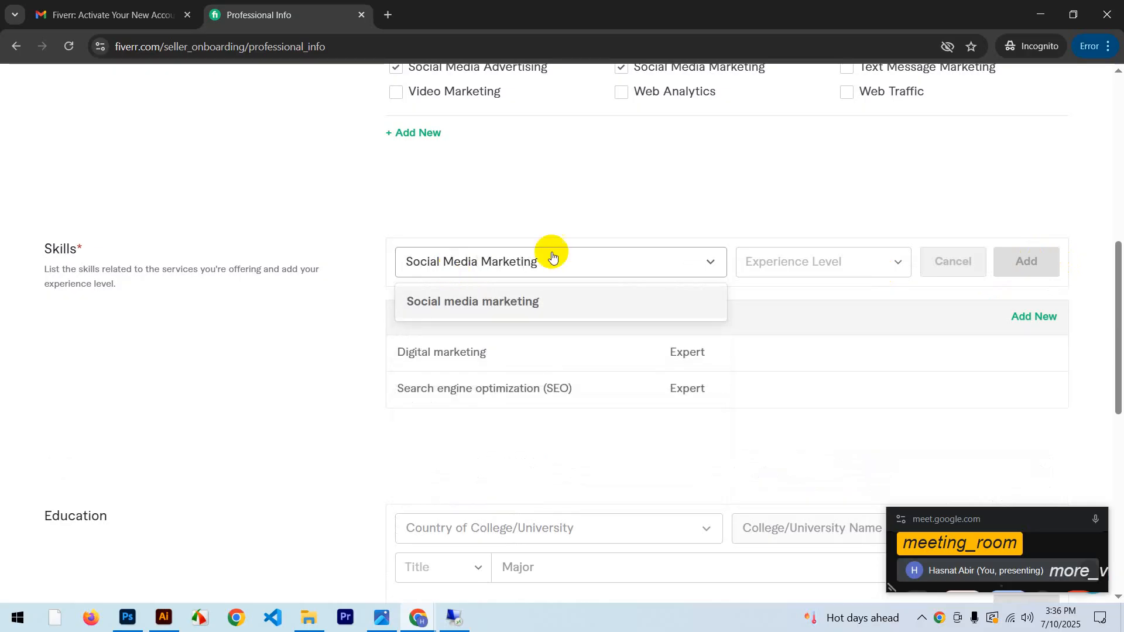
pyautogui.click(532, 302)
pyautogui.click(797, 267)
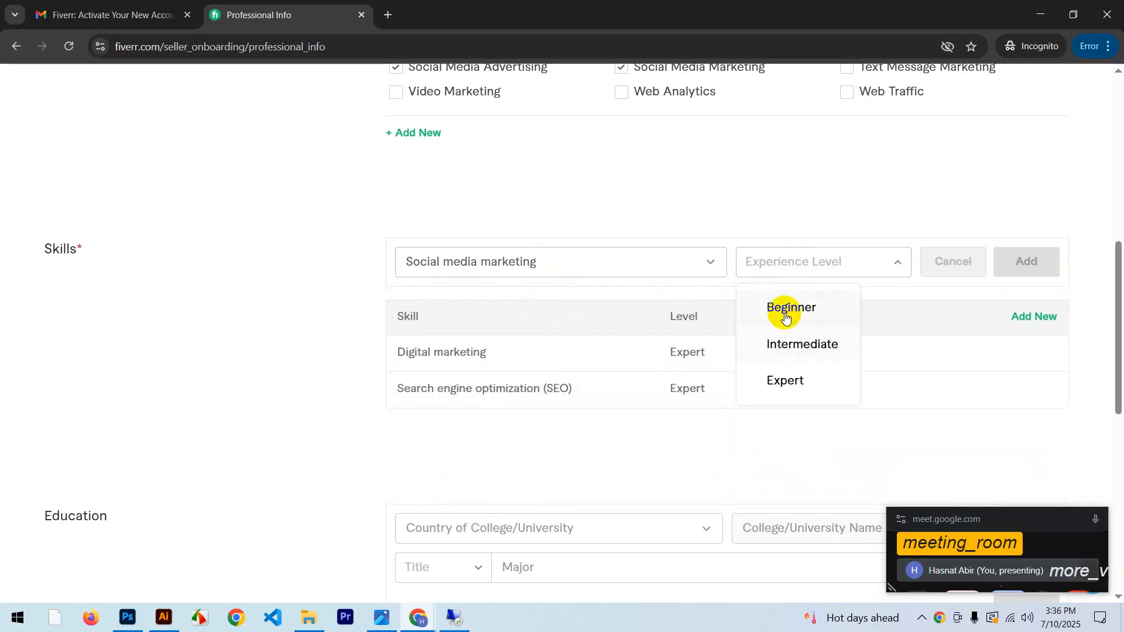
pyautogui.click(792, 383)
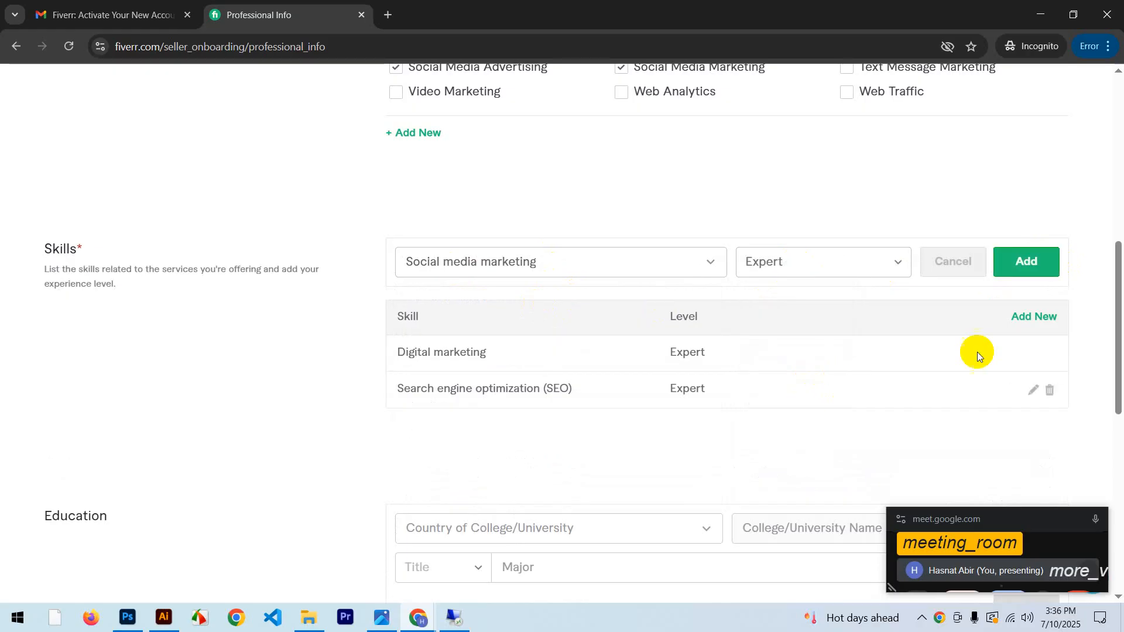
pyautogui.click(1008, 263)
pyautogui.click(1032, 264)
pyautogui.click(458, 261)
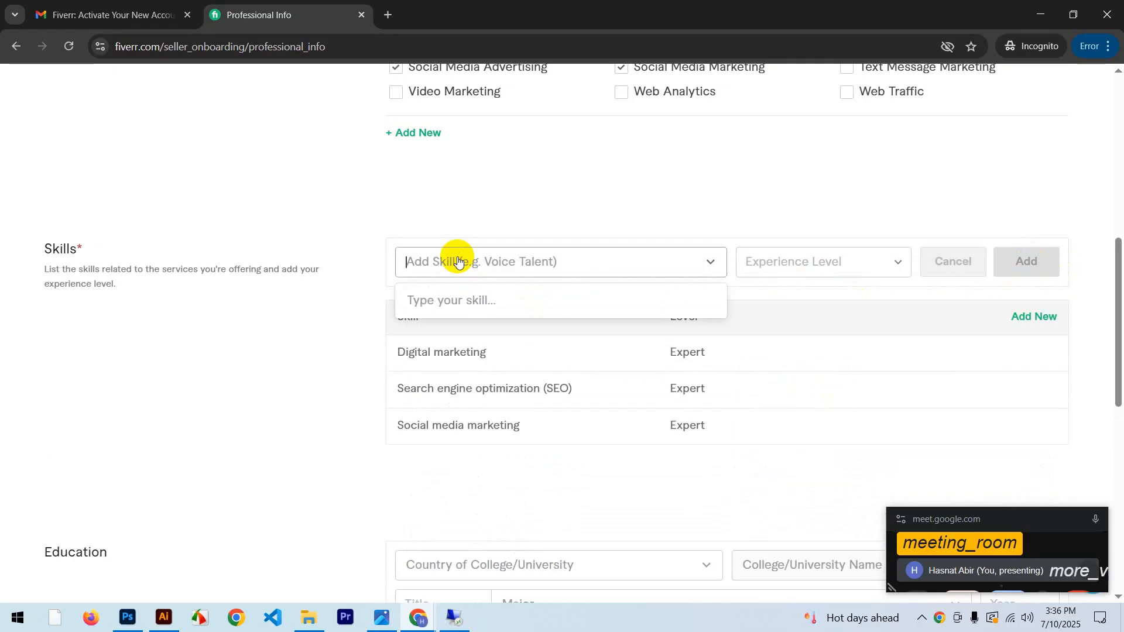
# Add Keyword research and Link building as Expert-level skills.
pyautogui.write('Keywor')
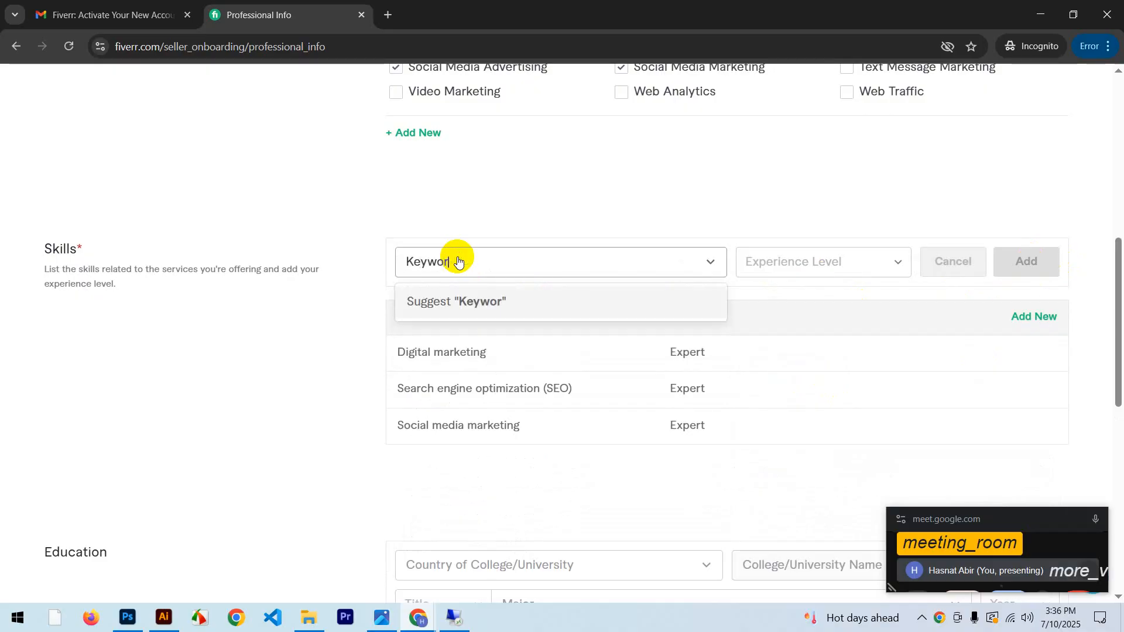
pyautogui.write('d Res')
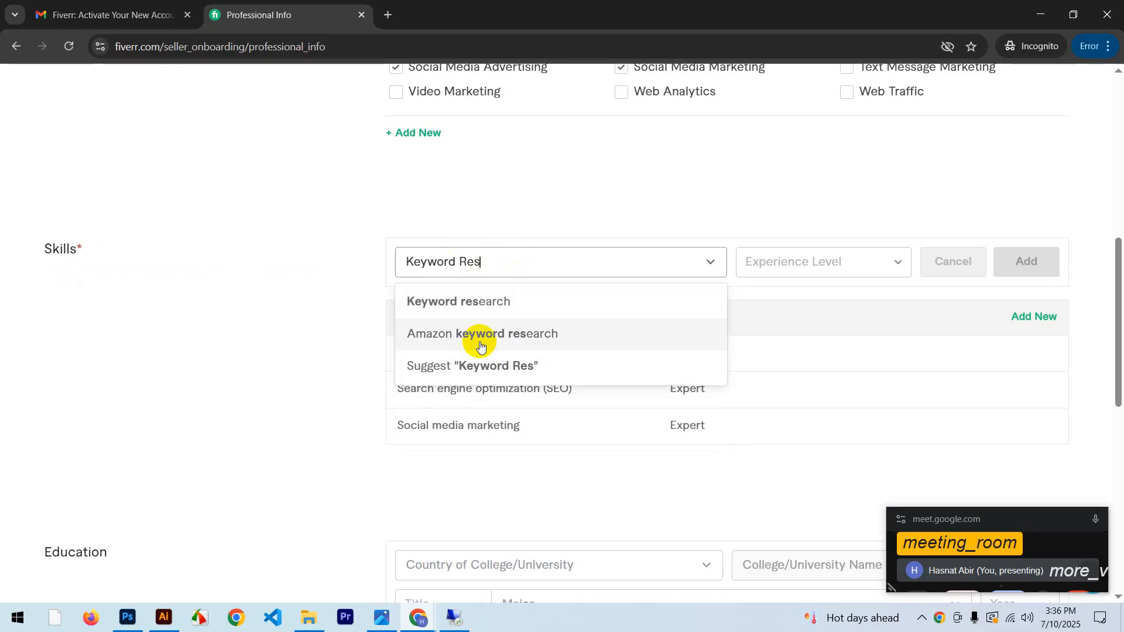
pyautogui.write('ear')
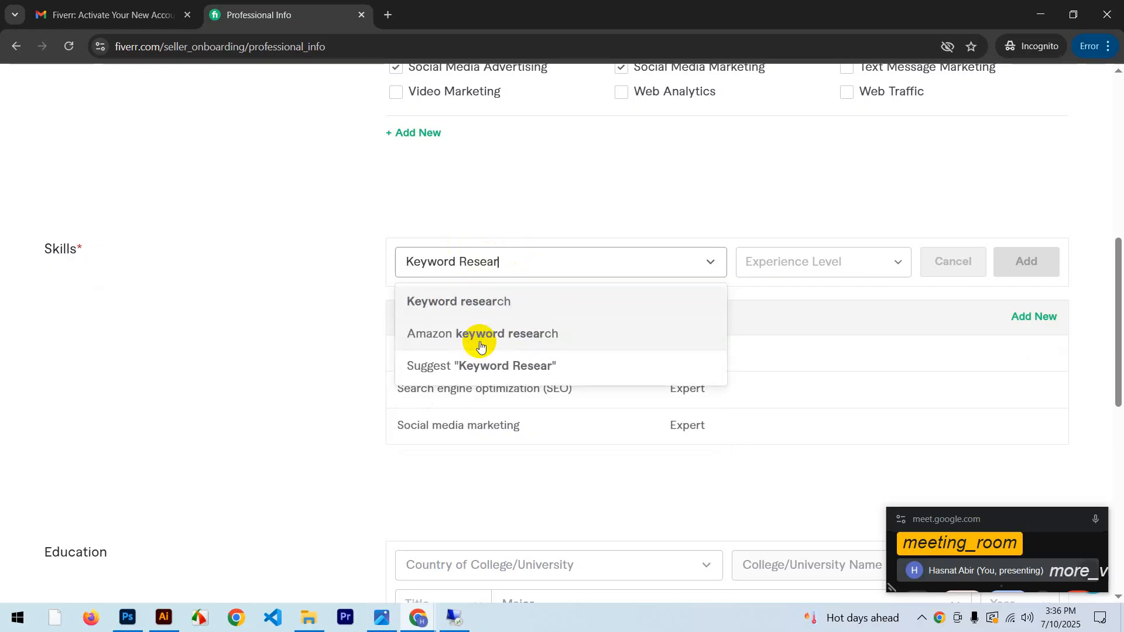
pyautogui.write('ch')
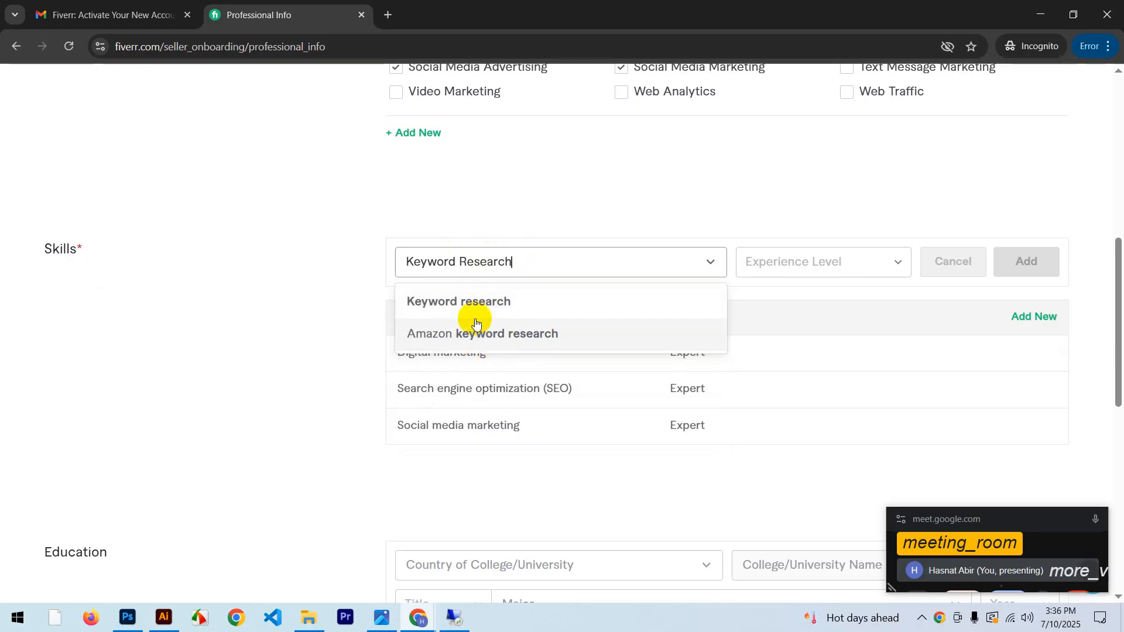
pyautogui.click(473, 305)
pyautogui.click(815, 271)
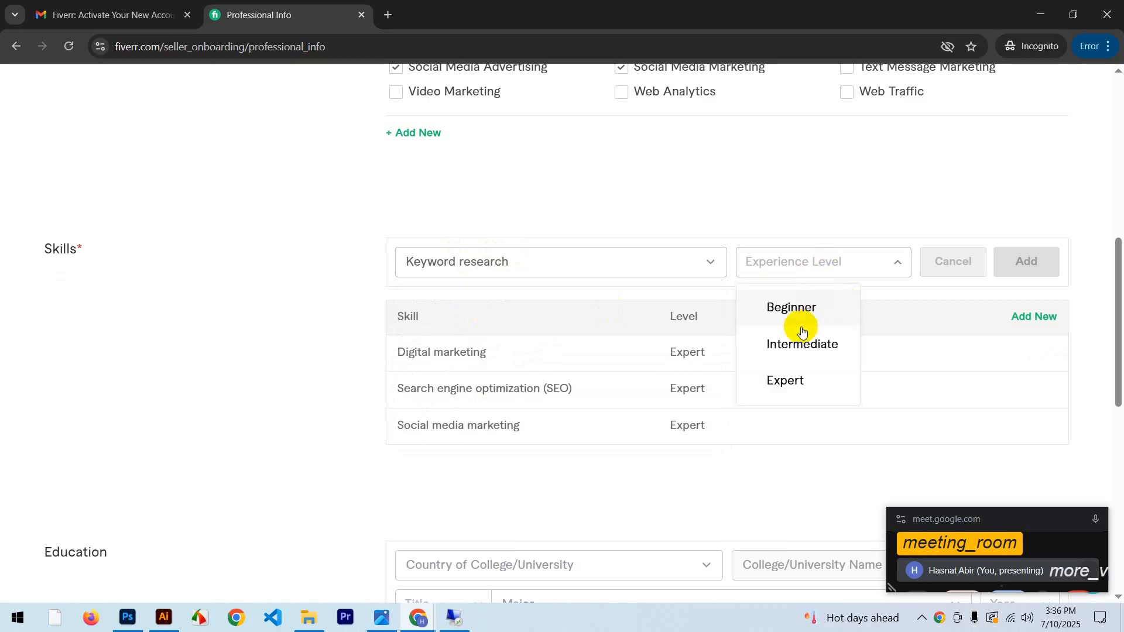
pyautogui.click(787, 378)
pyautogui.click(1019, 264)
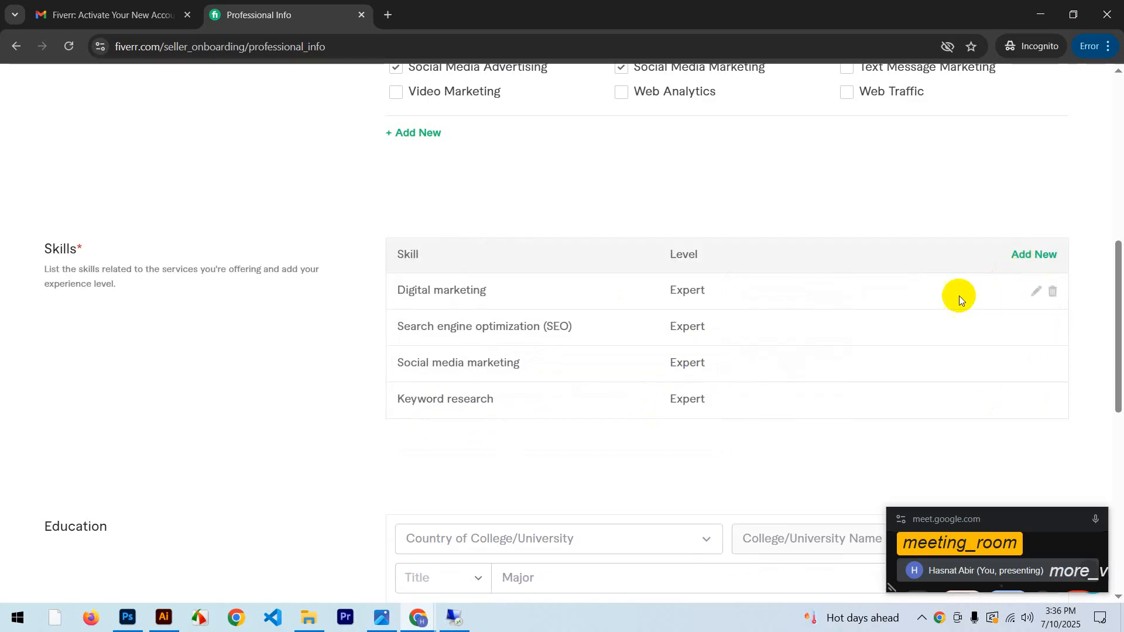
pyautogui.click(1037, 256)
pyautogui.click(454, 267)
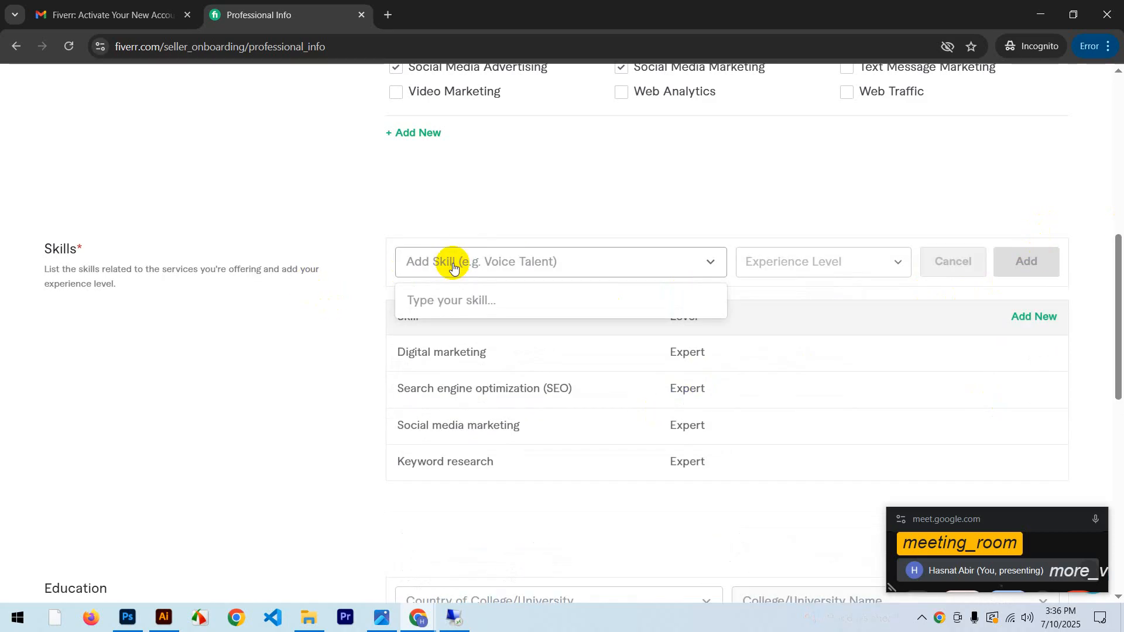
pyautogui.write('Link')
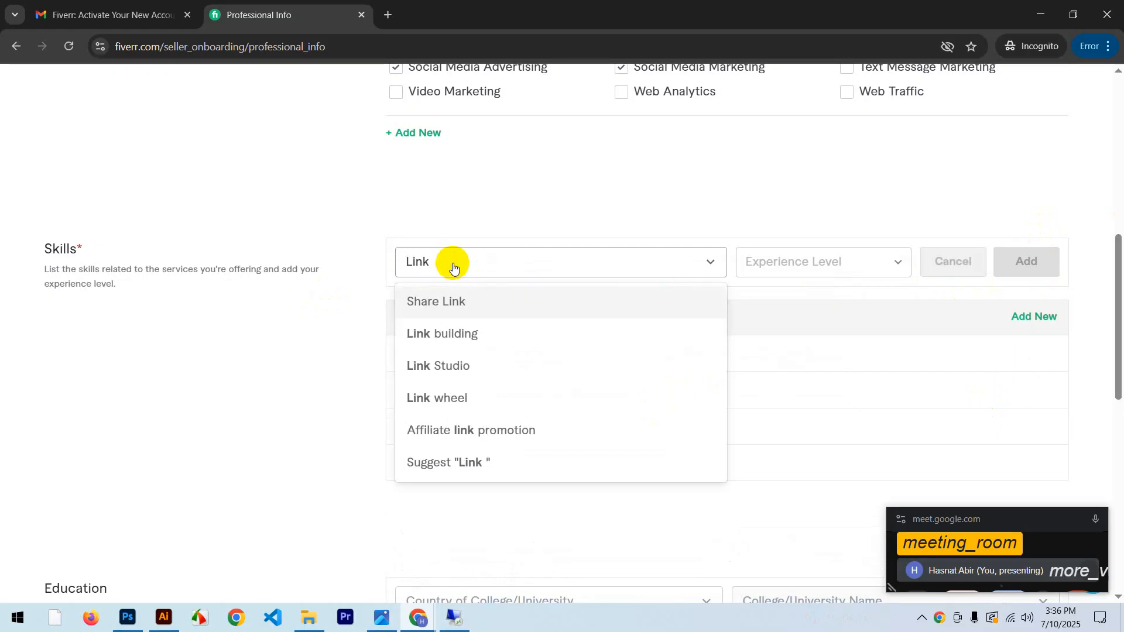
pyautogui.click(469, 330)
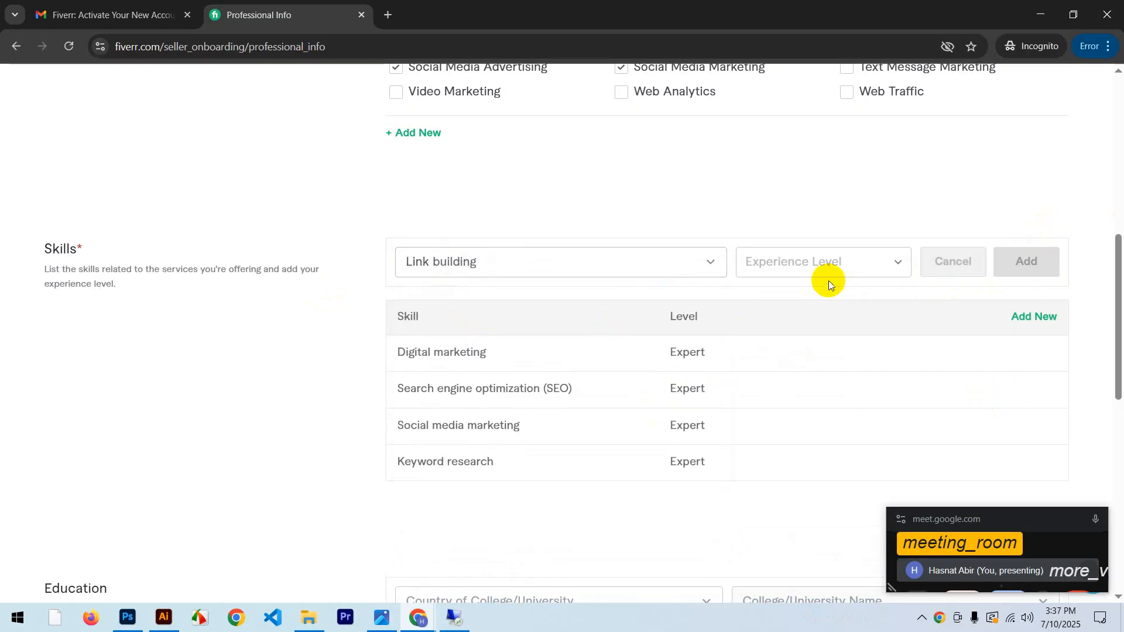
pyautogui.click(820, 275)
pyautogui.click(795, 381)
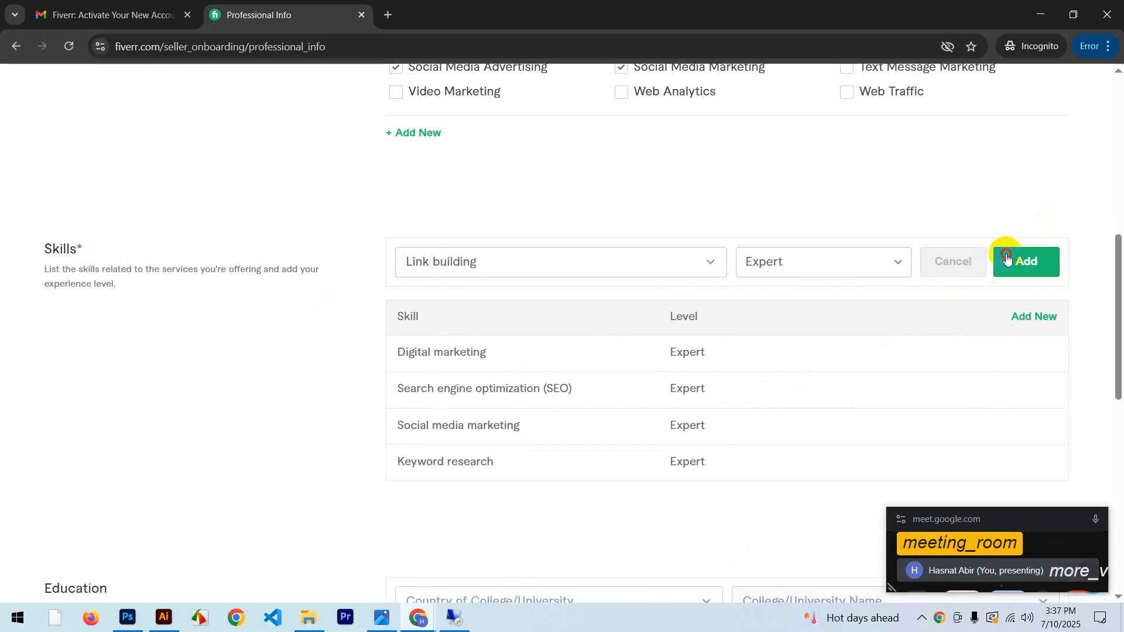
pyautogui.click(1007, 261)
# Add On-page SEO and Lead generation as Expert-level skills.
pyautogui.click(1039, 260)
pyautogui.click(467, 258)
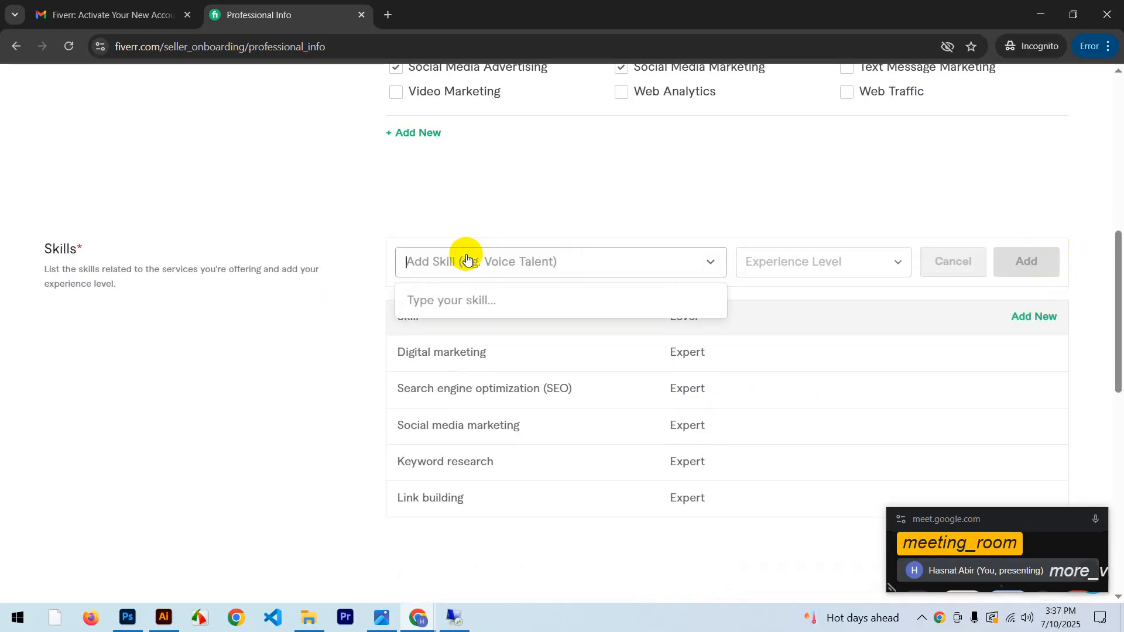
pyautogui.write('on')
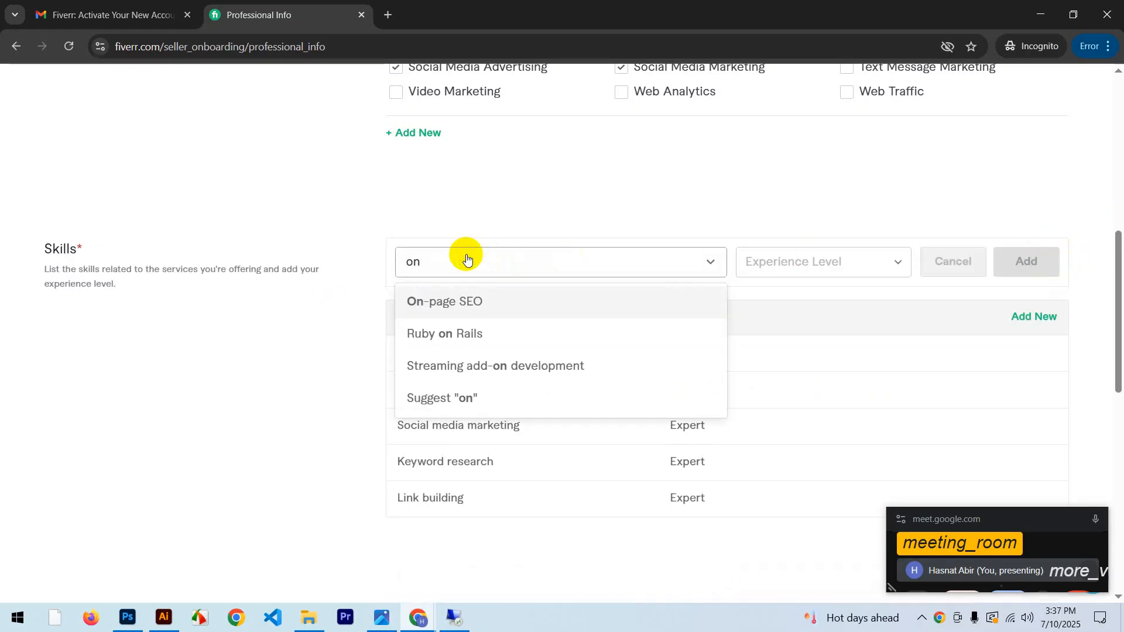
pyautogui.click(441, 301)
pyautogui.click(890, 260)
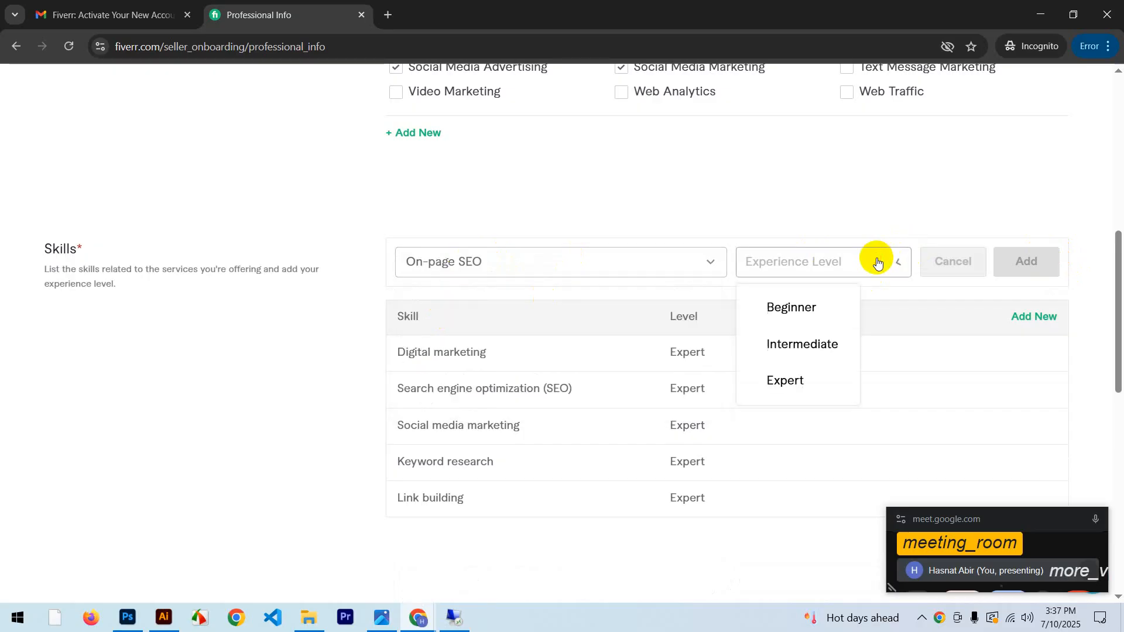
pyautogui.click(787, 380)
pyautogui.click(1017, 264)
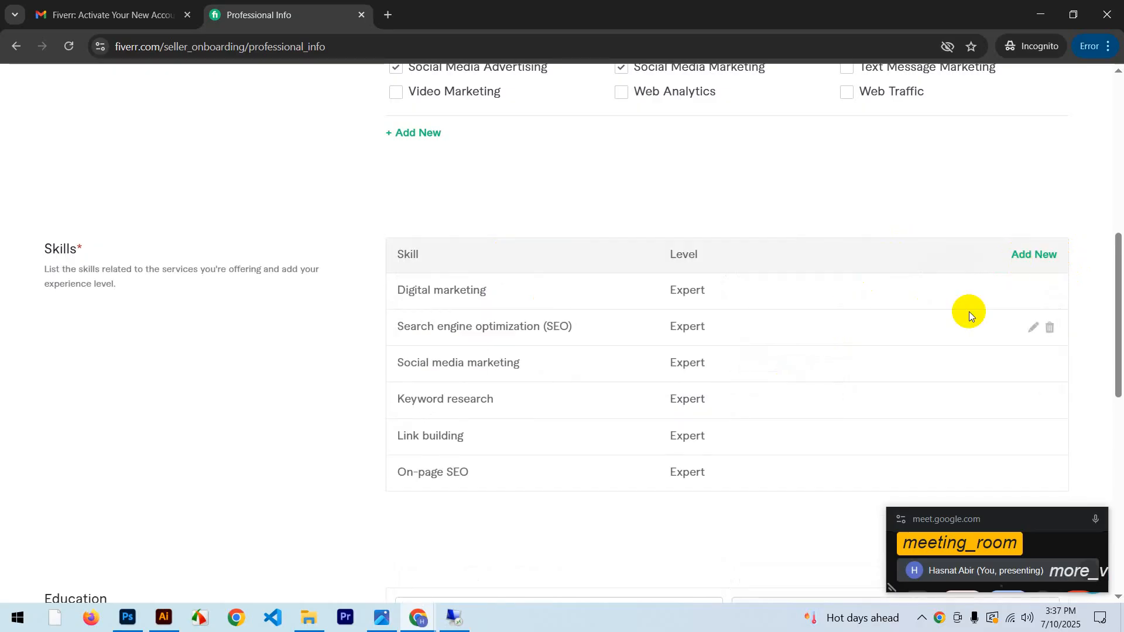
pyautogui.click(1038, 253)
pyautogui.click(454, 262)
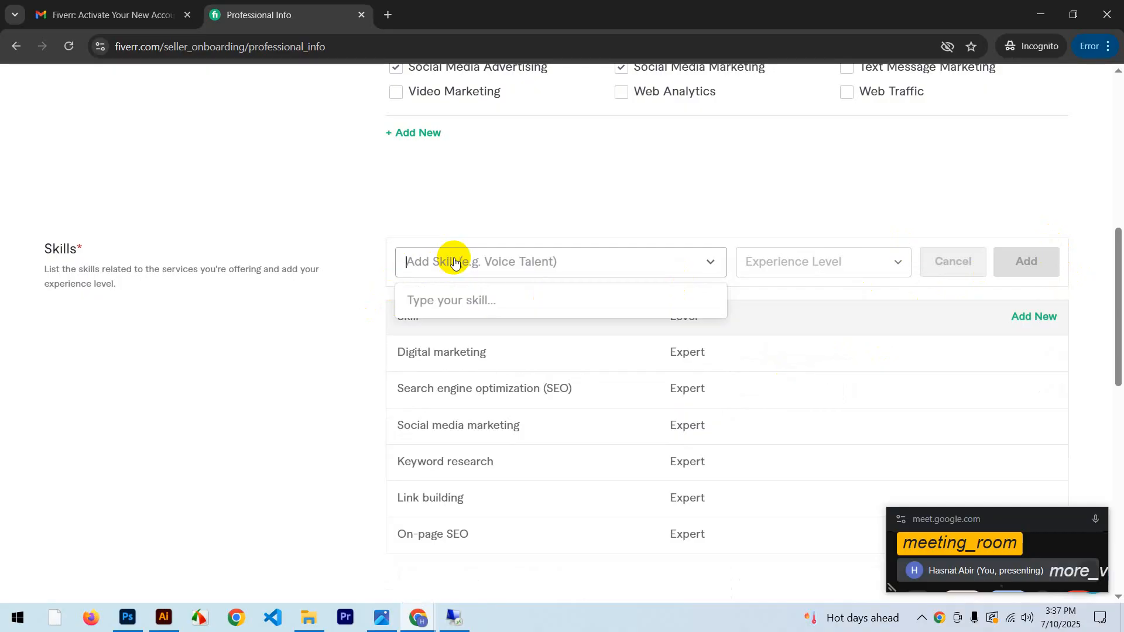
pyautogui.write('leaf')
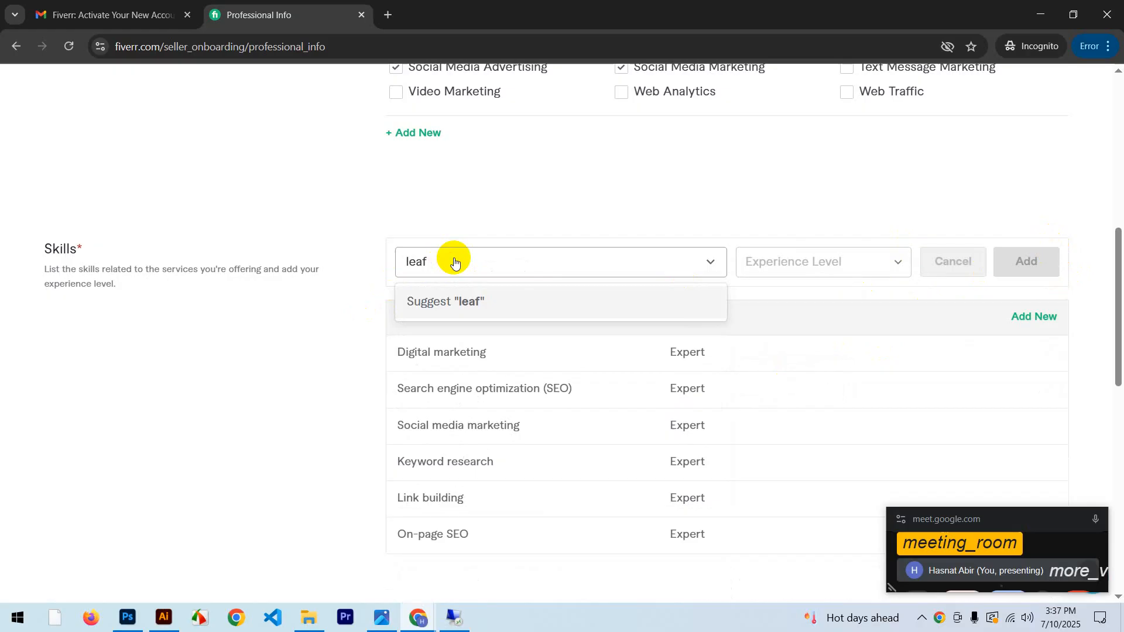
pyautogui.press('BackSpace')
pyautogui.write('d')
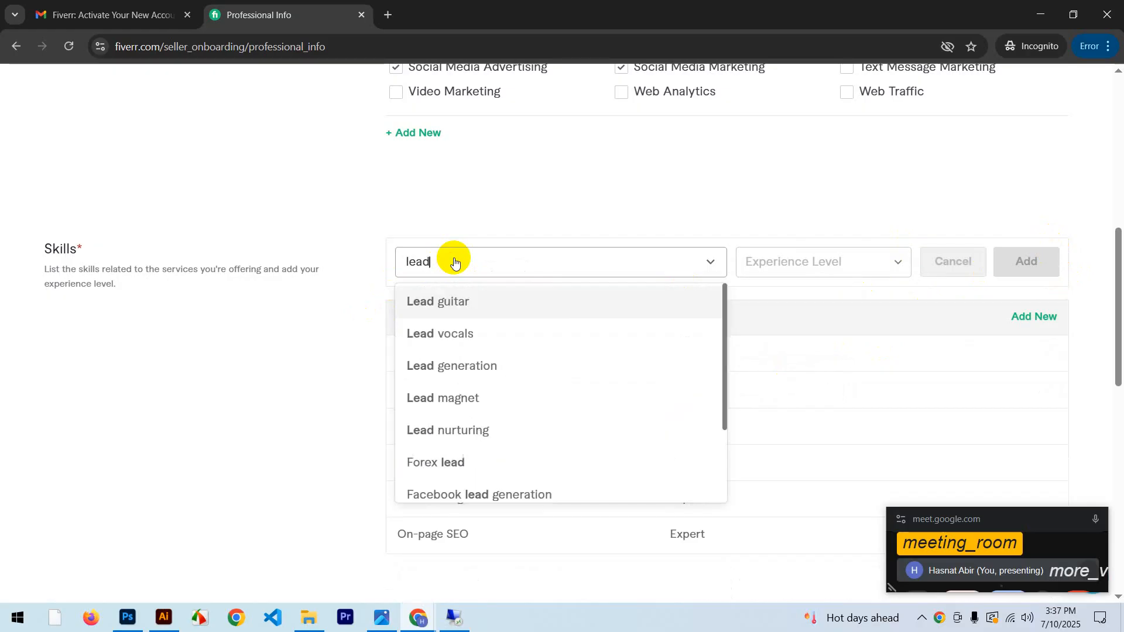
pyautogui.write(' g')
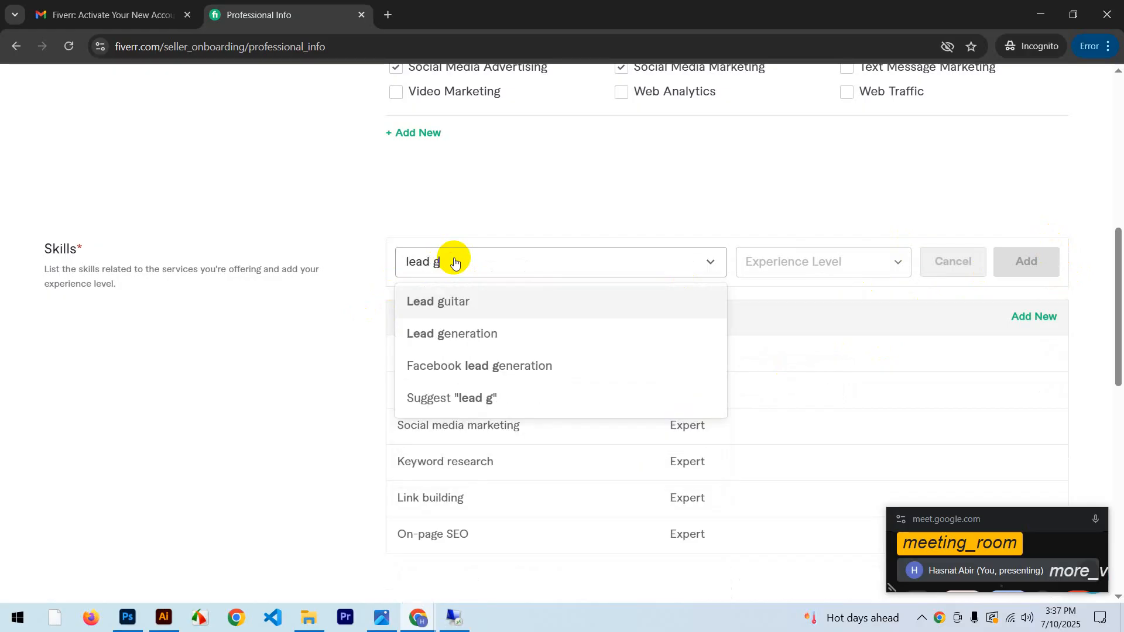
pyautogui.click(477, 334)
pyautogui.click(855, 263)
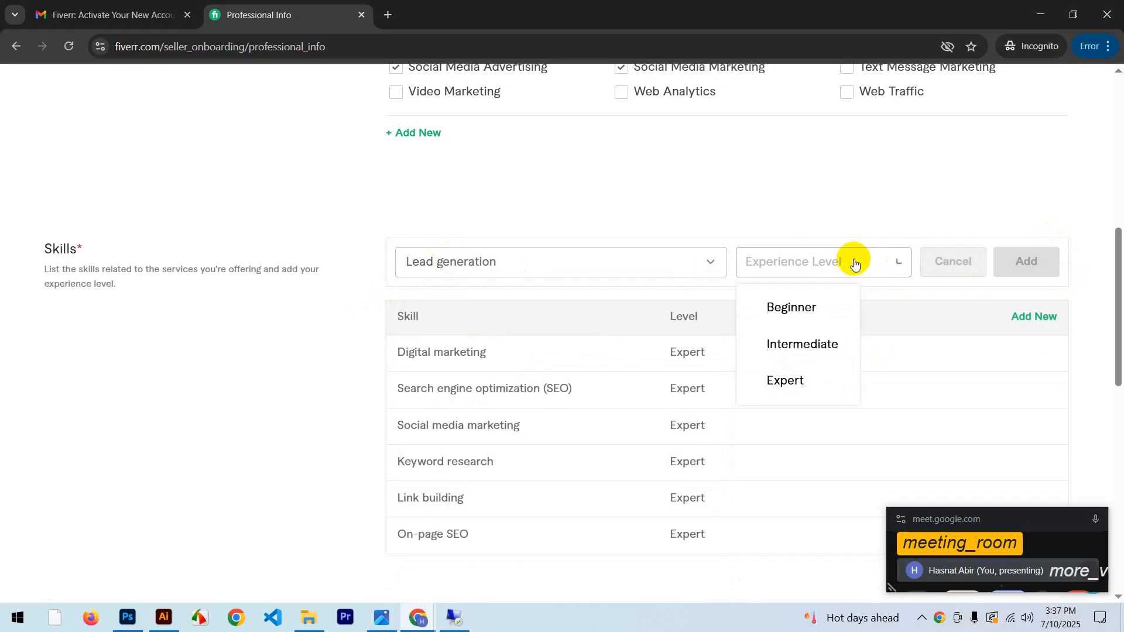
pyautogui.click(785, 380)
pyautogui.click(1048, 261)
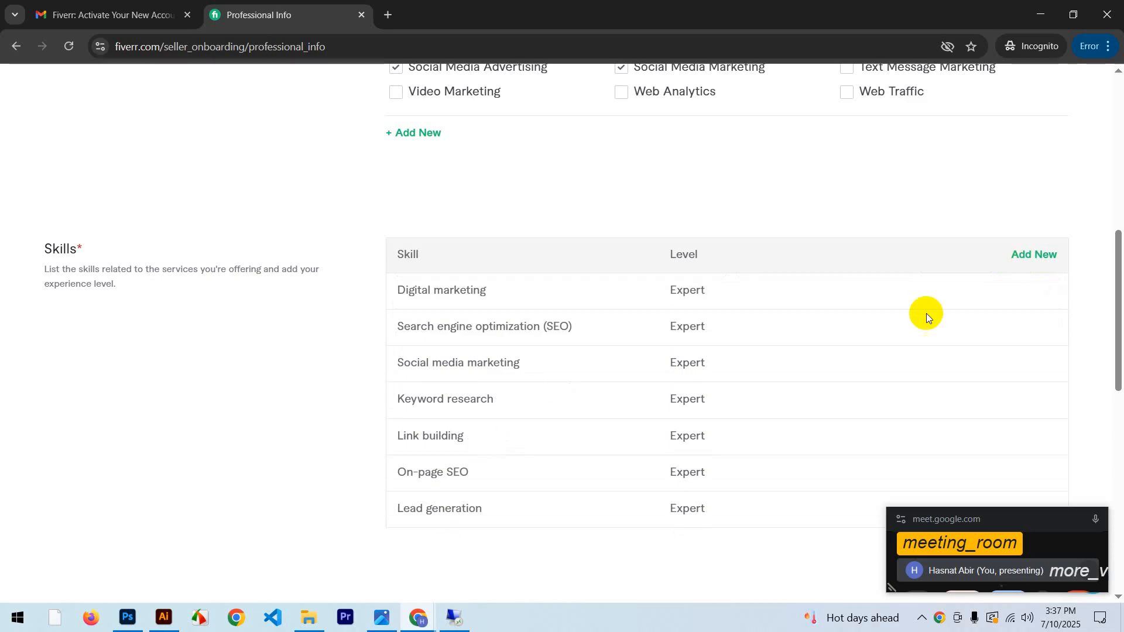
# Add B2B lead generation as an Expert-level skill.
pyautogui.click(1031, 254)
pyautogui.click(487, 273)
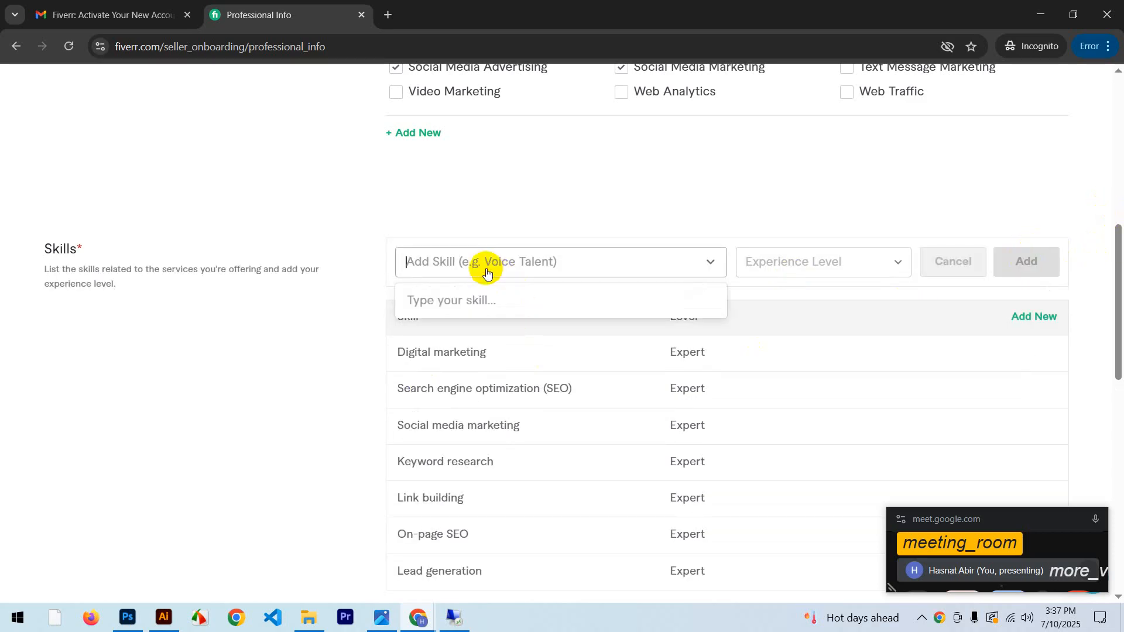
pyautogui.write('b2b')
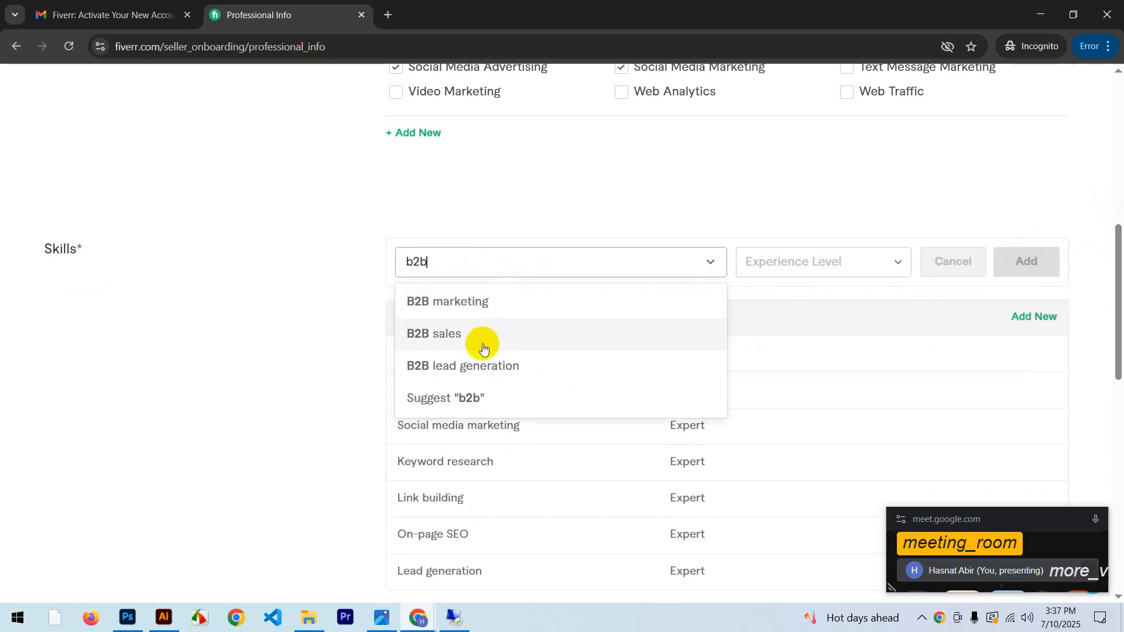
pyautogui.click(469, 366)
pyautogui.click(807, 262)
pyautogui.click(769, 379)
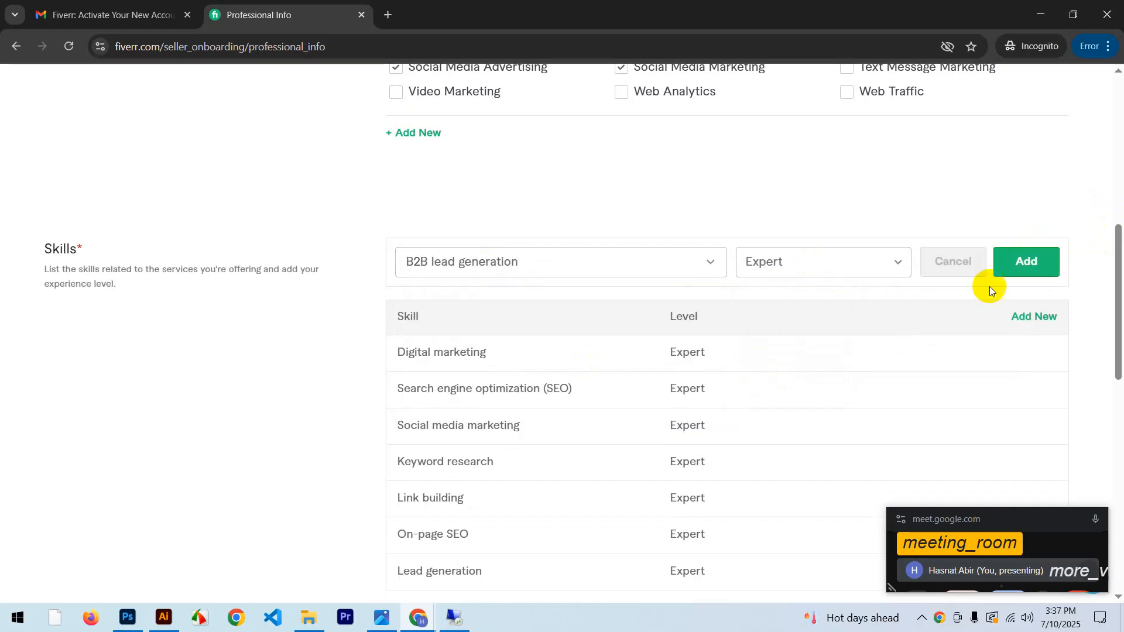
pyautogui.click(1006, 265)
# Search 'facebook a' and add Facebook ads as an Expert-level skill.
pyautogui.click(1032, 257)
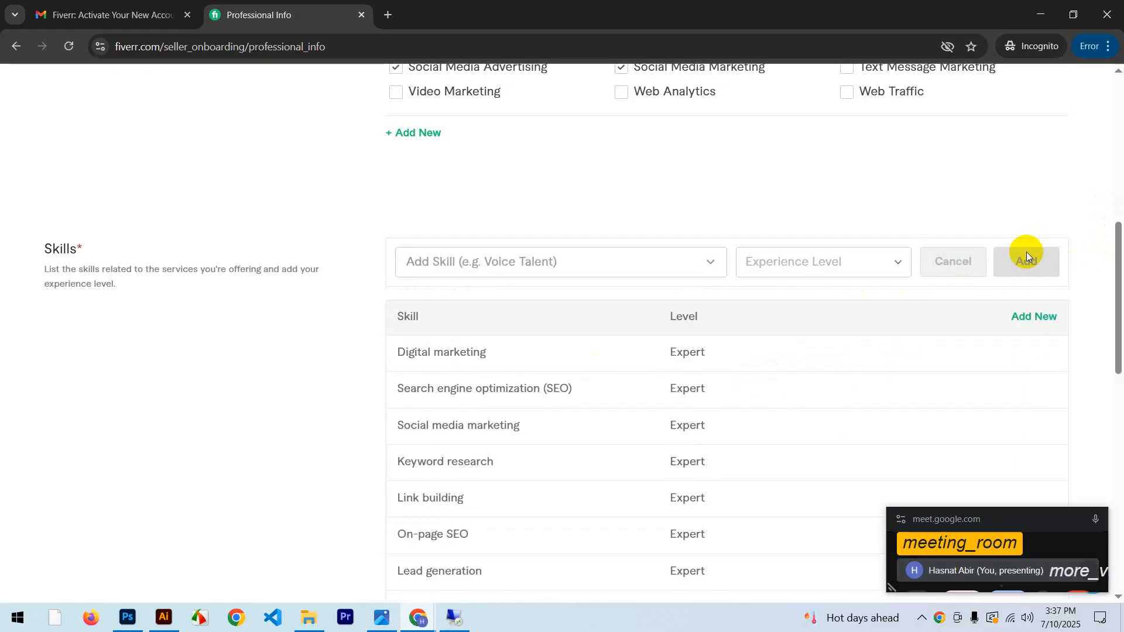
pyautogui.click(444, 263)
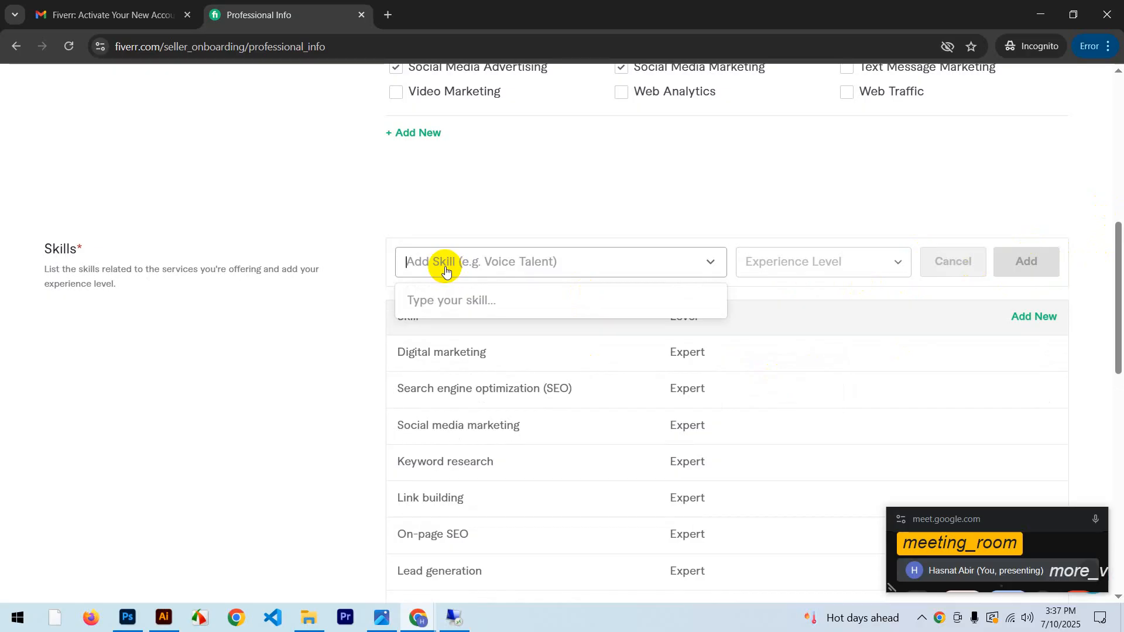
pyautogui.write('ema')
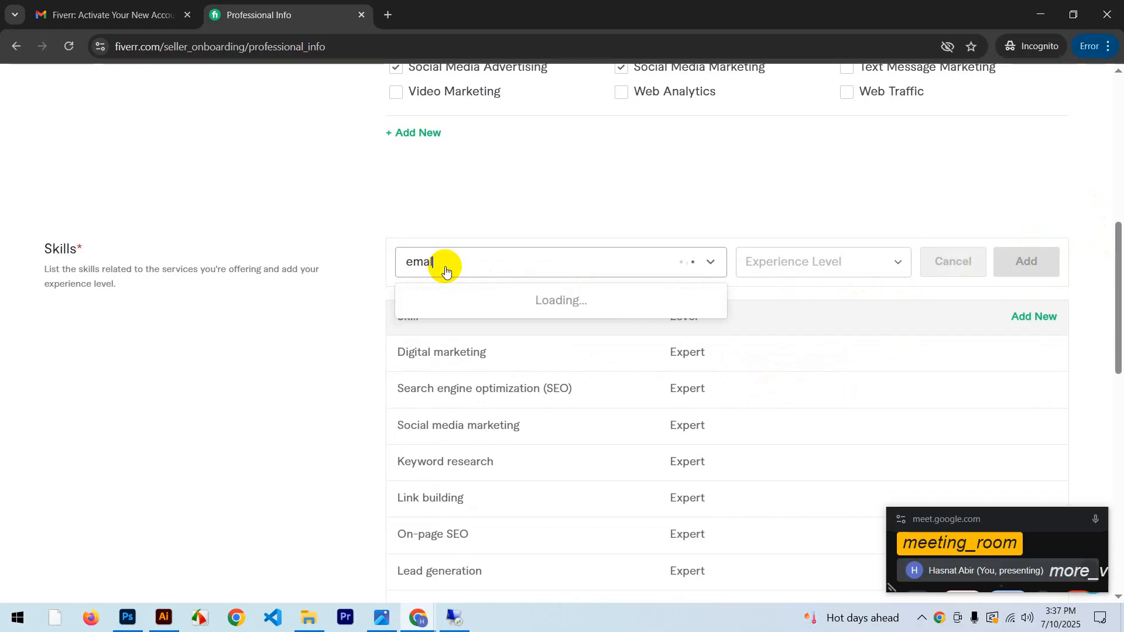
pyautogui.write('il')
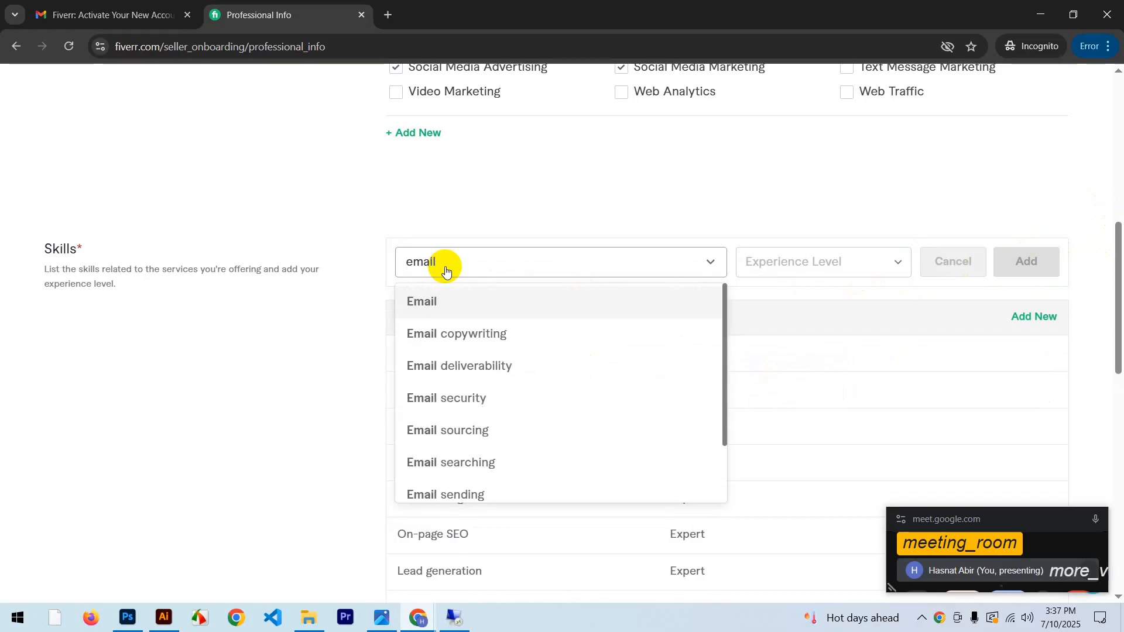
pyautogui.write(' m')
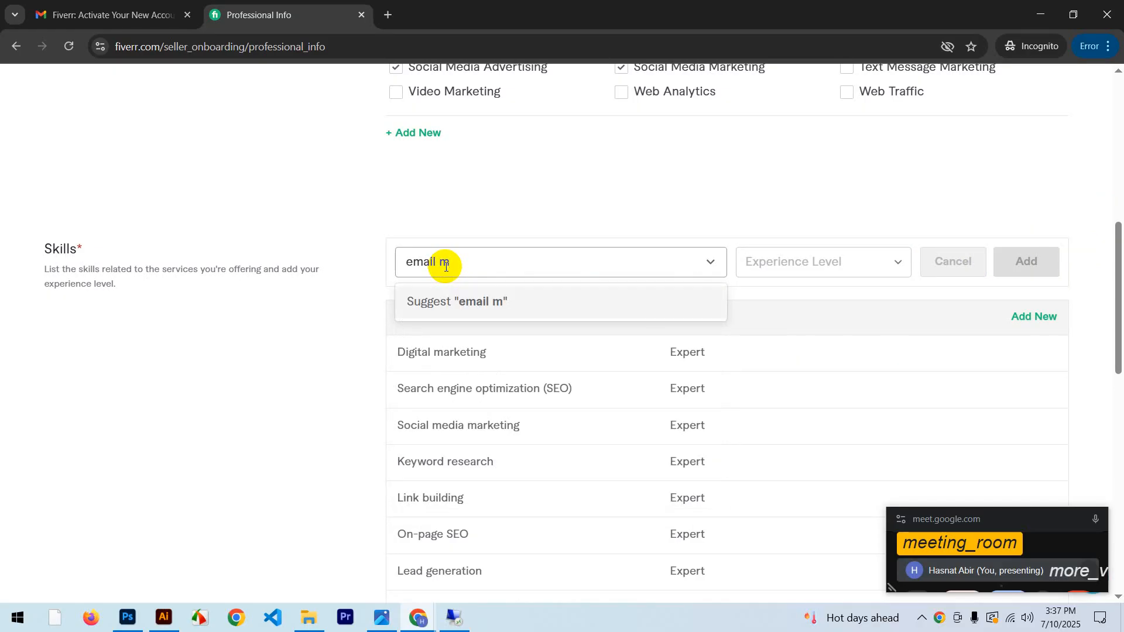
pyautogui.write('sa')
pyautogui.press('BackSpace')
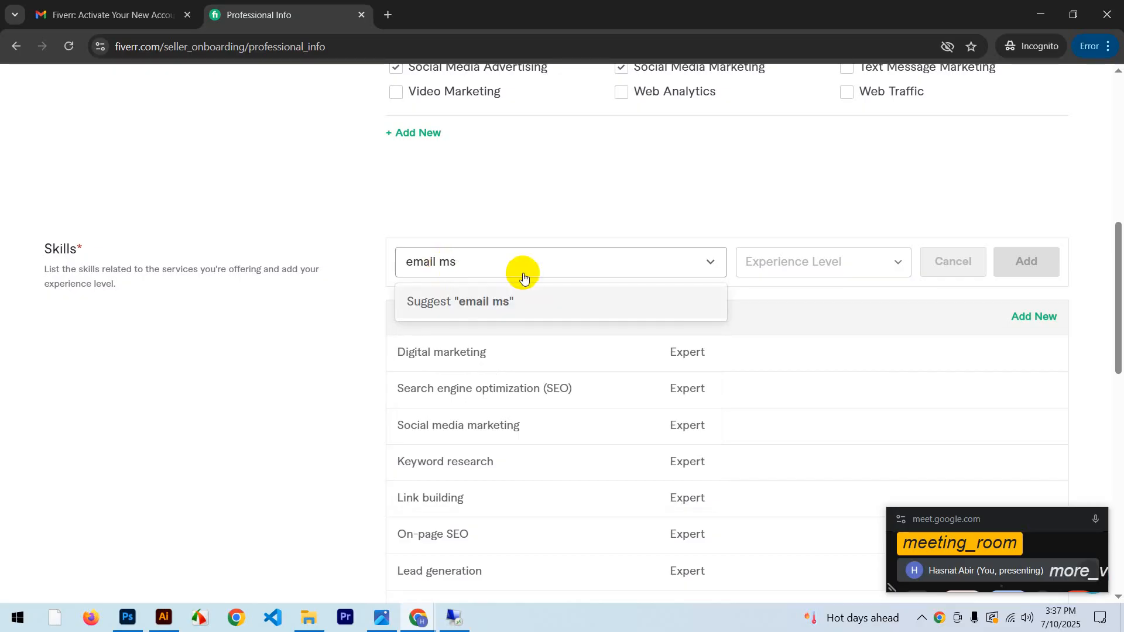
pyautogui.press('BackSpace')
pyautogui.press('BackSpace')
pyautogui.press('BackSpace')
pyautogui.press('BackSpace')
pyautogui.press('BackSpace')
pyautogui.press('BackSpace')
pyautogui.press('BackSpace')
pyautogui.press('BackSpace')
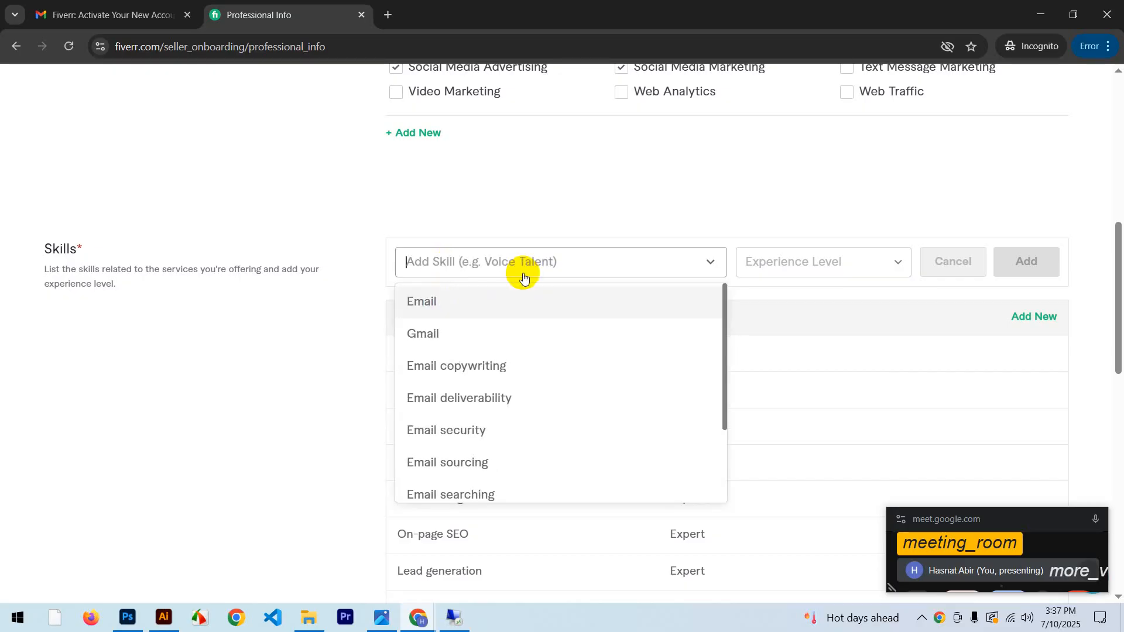
pyautogui.write('facebool')
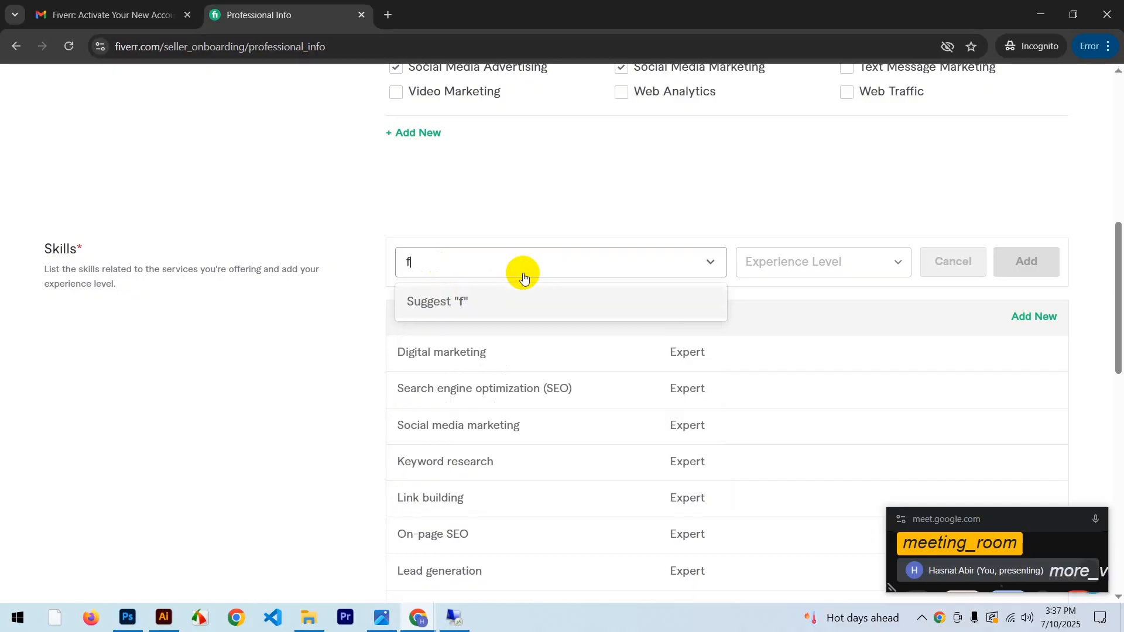
pyautogui.press('BackSpace')
pyautogui.write('k ,')
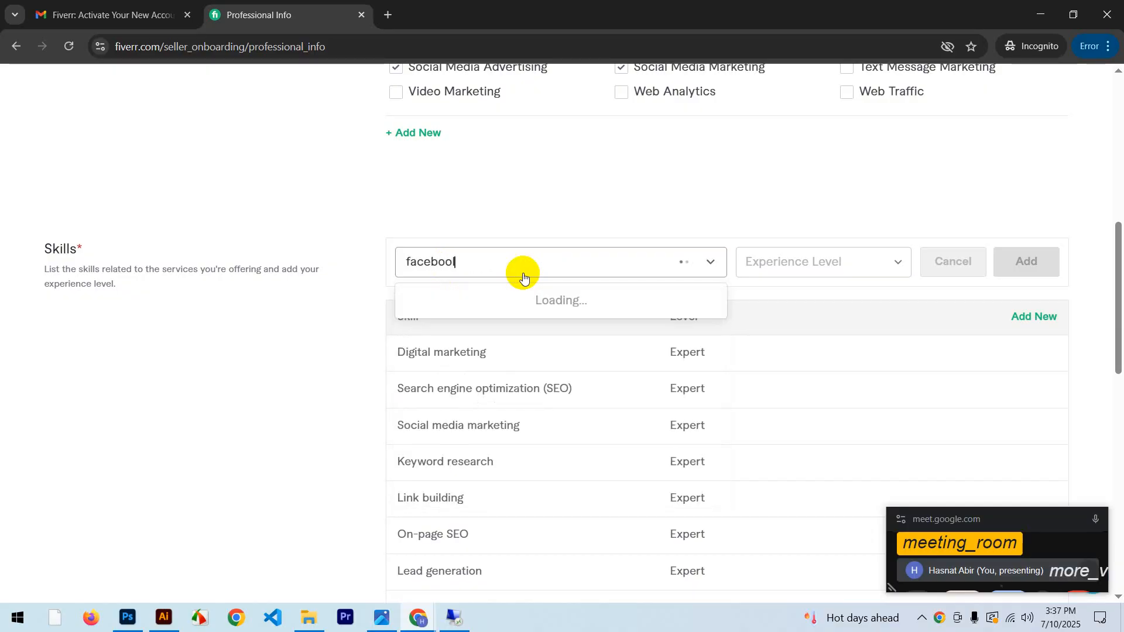
pyautogui.write('a')
pyautogui.press('BackSpace')
pyautogui.press('BackSpace')
pyautogui.write('m')
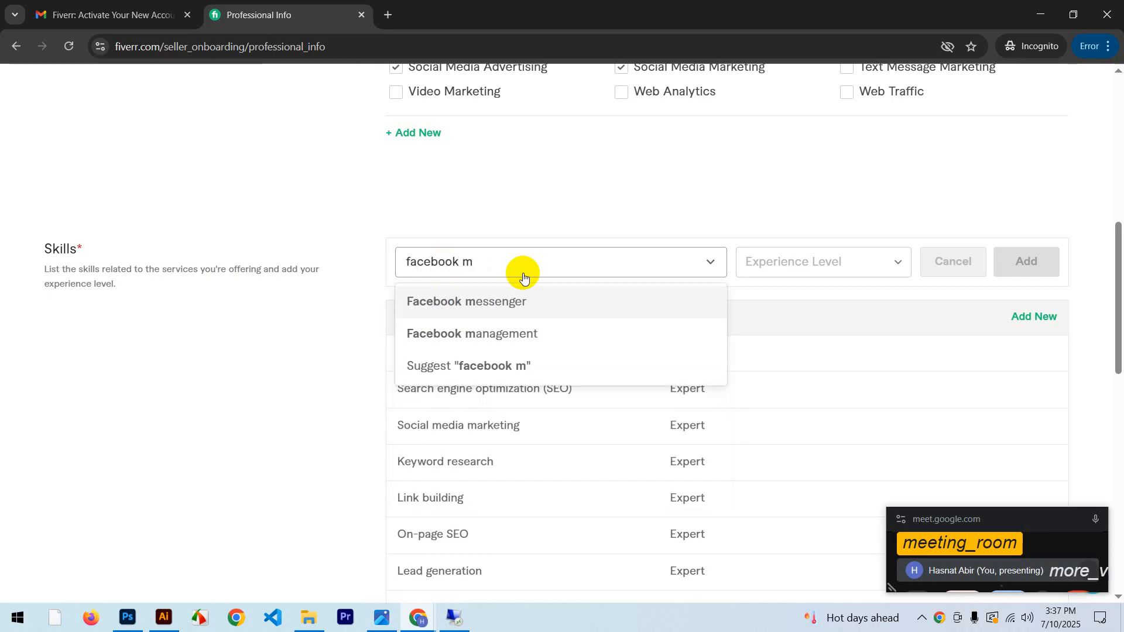
pyautogui.press('BackSpace')
pyautogui.write('a')
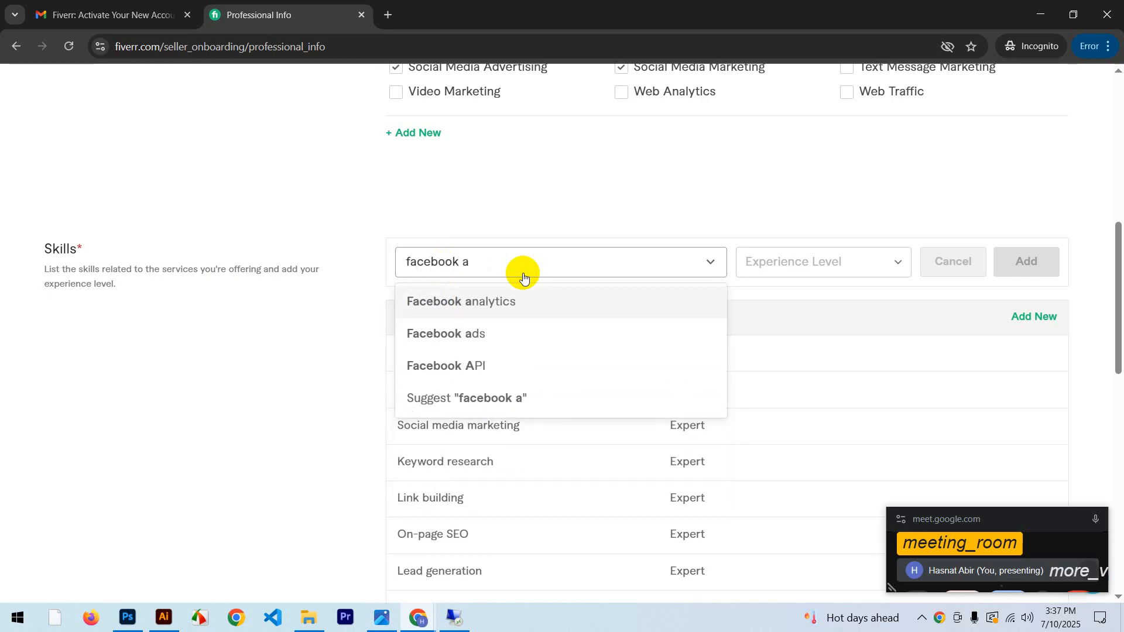
pyautogui.click(451, 330)
pyautogui.click(796, 269)
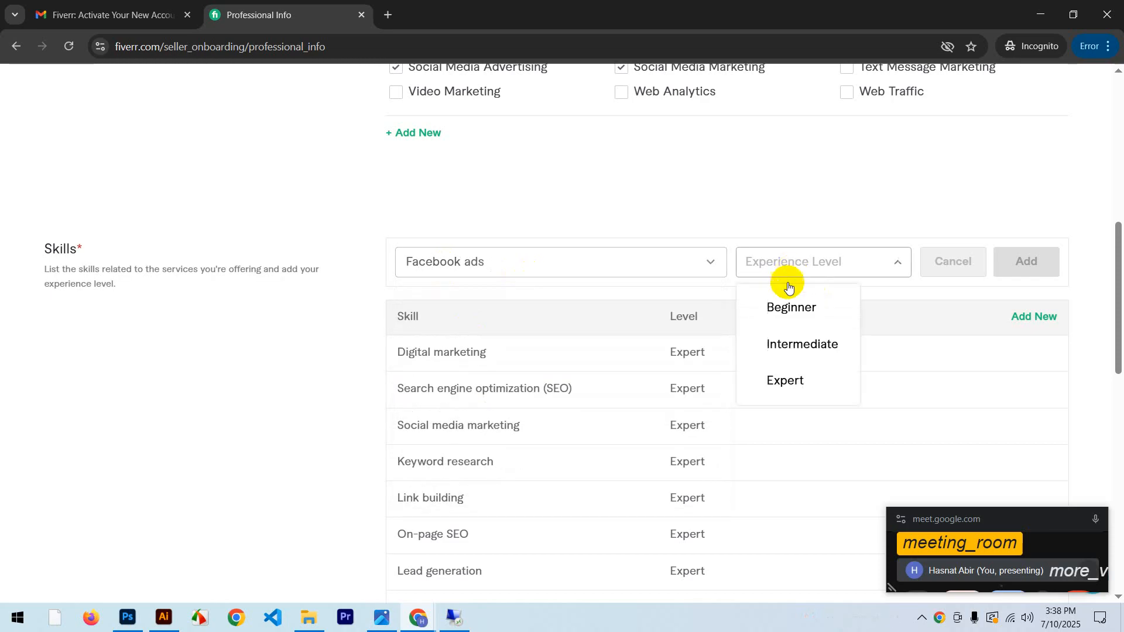
pyautogui.click(785, 382)
pyautogui.click(1025, 258)
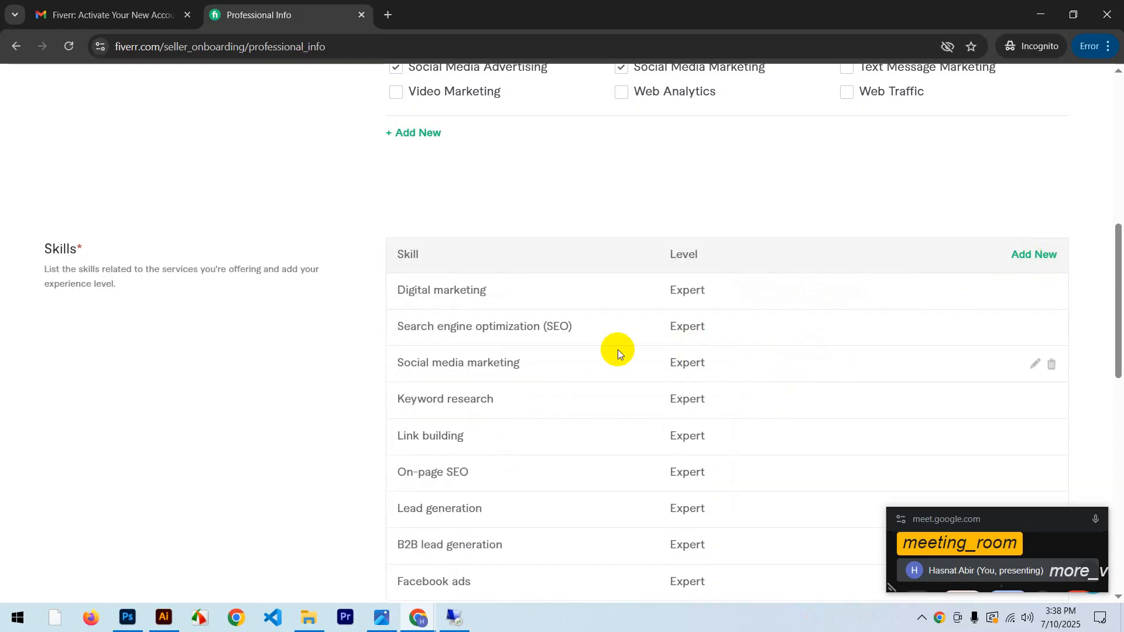
# Scroll past the nine-skill table down to the empty Education section.
pyautogui.scroll(-2, 609, 362)
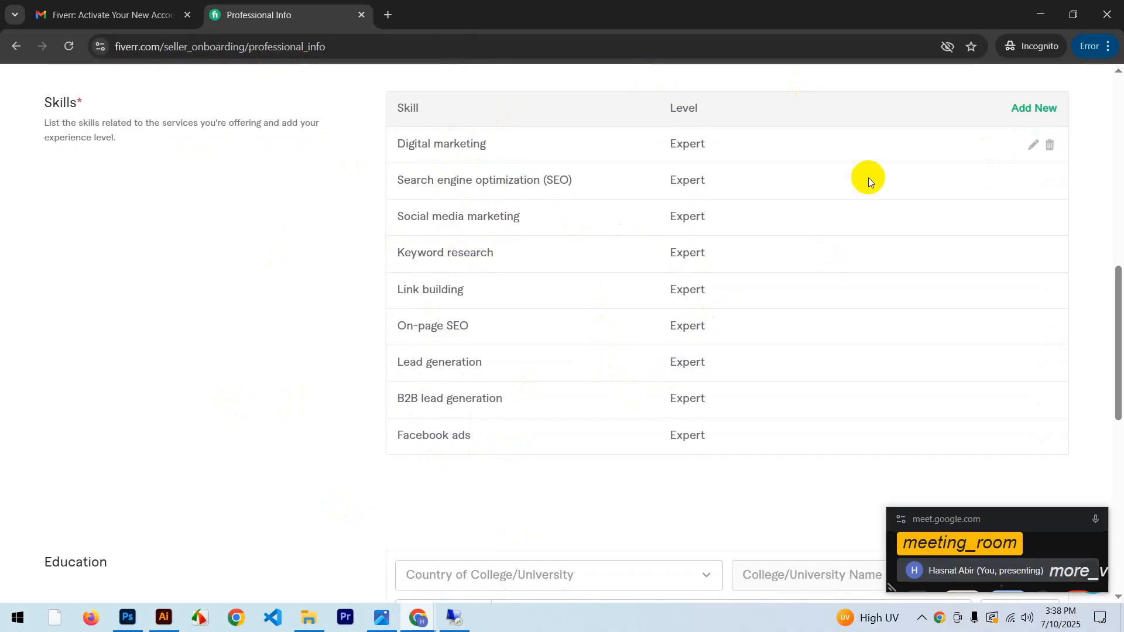
pyautogui.scroll(-4, 665, 367)
pyautogui.scroll(2, 983, 181)
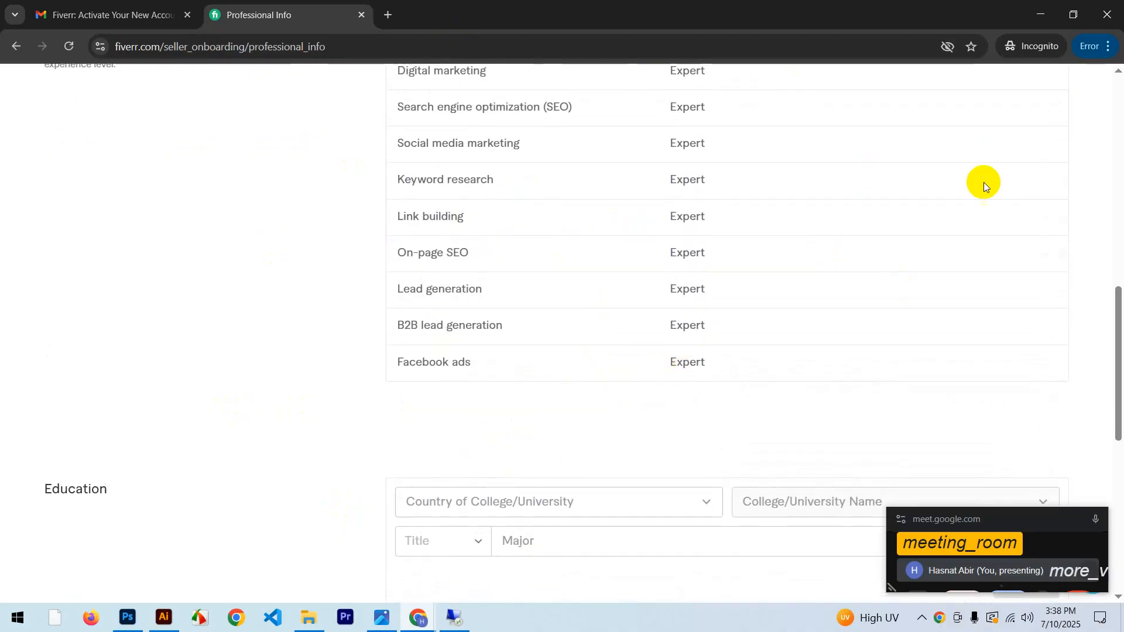
pyautogui.scroll(2, 984, 182)
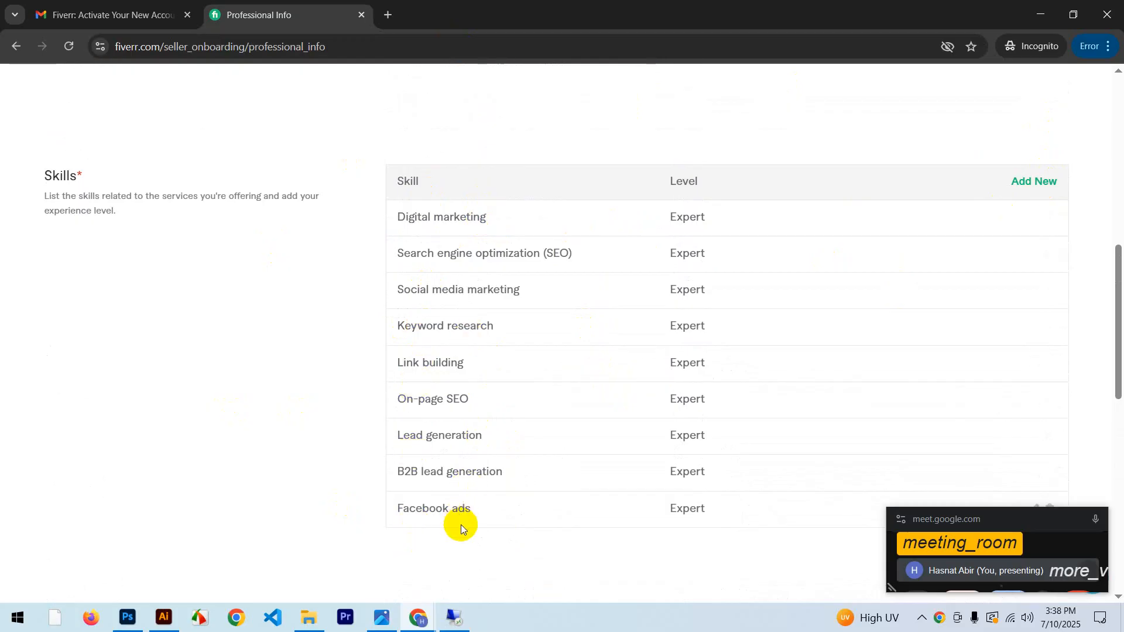
pyautogui.scroll(-5, 690, 423)
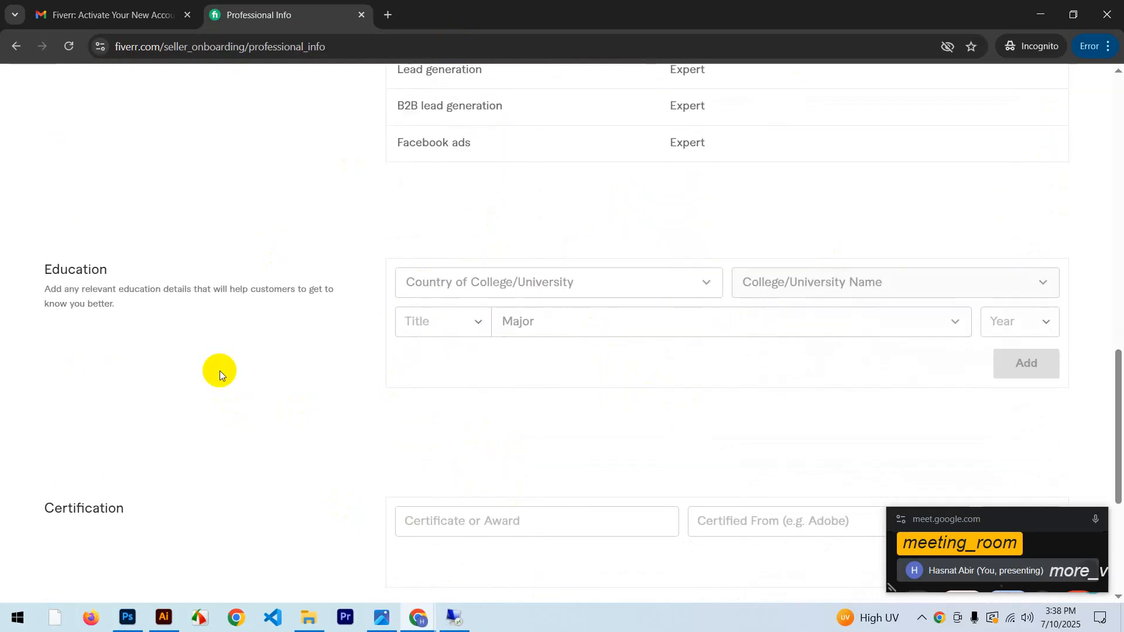
# Set the education entry's Country of College/University to Bangladesh.
pyautogui.click(489, 294)
pyautogui.scroll(-3, 467, 367)
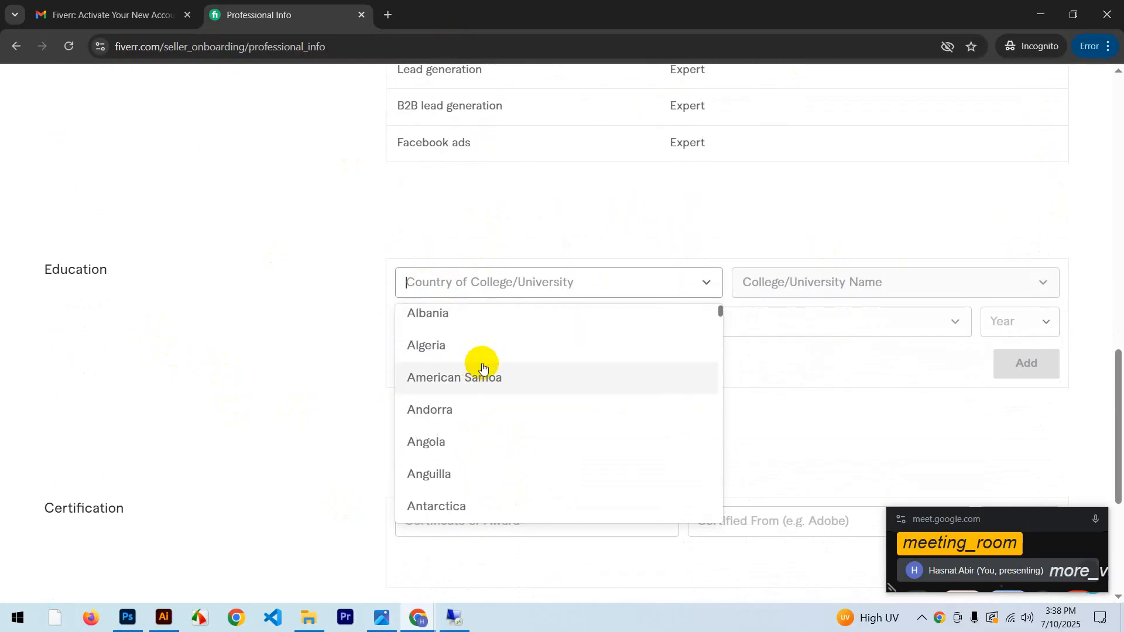
pyautogui.scroll(-5, 466, 387)
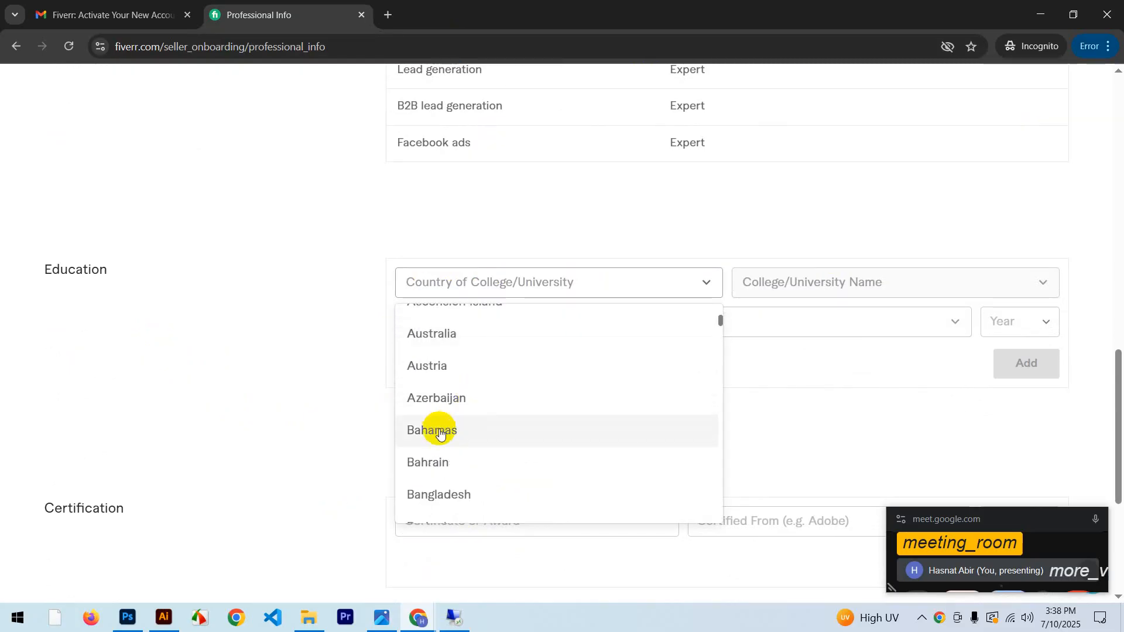
pyautogui.click(433, 422)
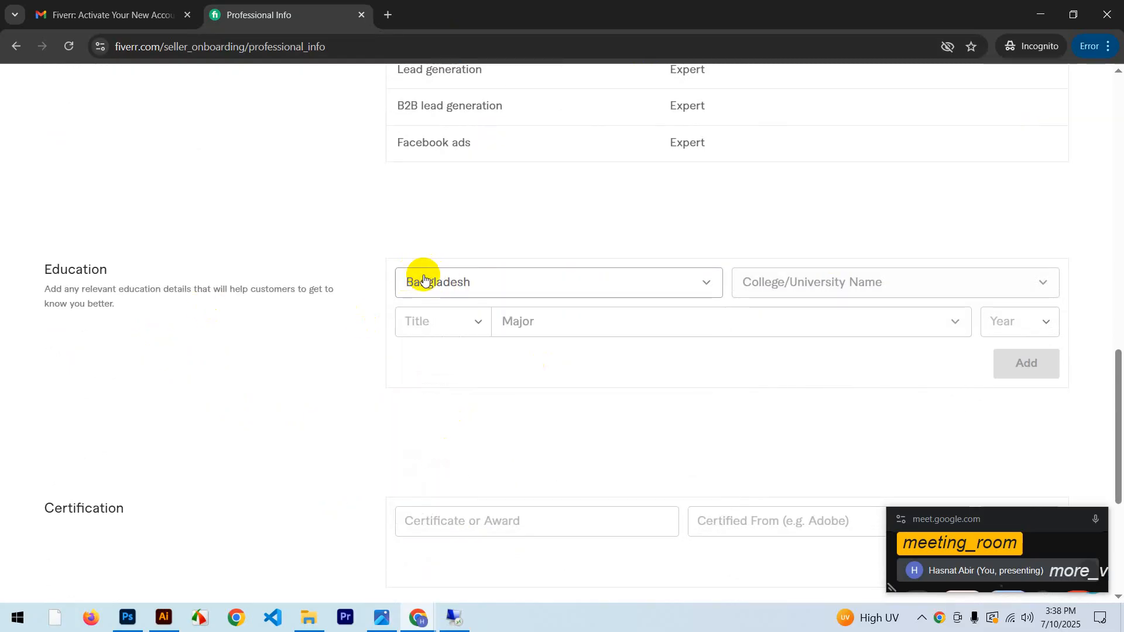
# Search the college name field and pick the partial 'Dhaka Univ' entry.
pyautogui.click(750, 283)
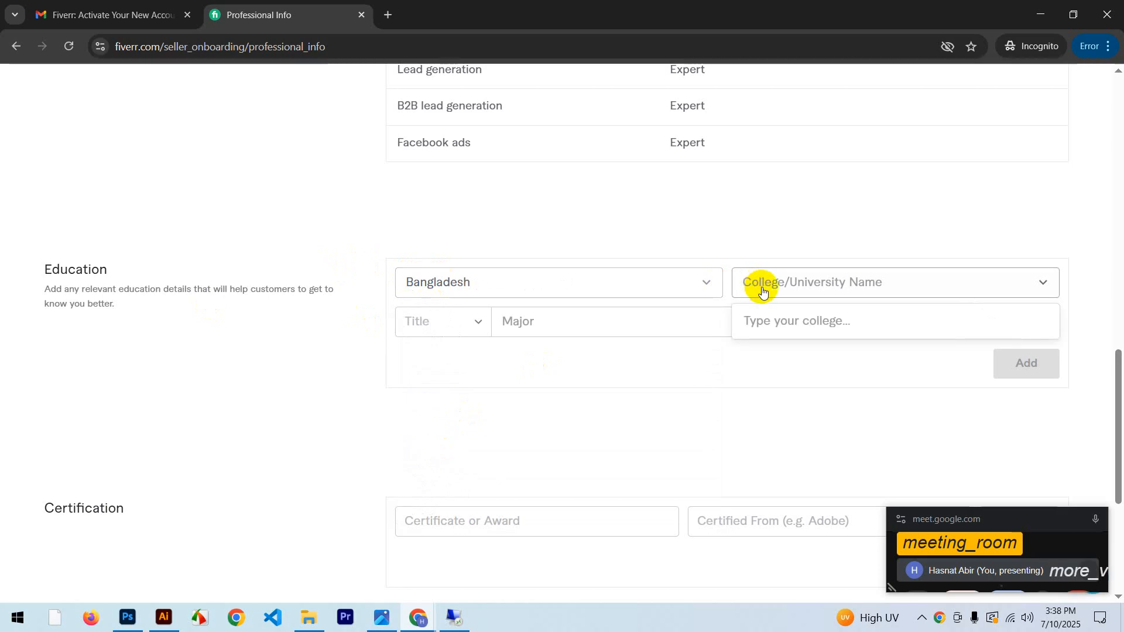
pyautogui.write('Un')
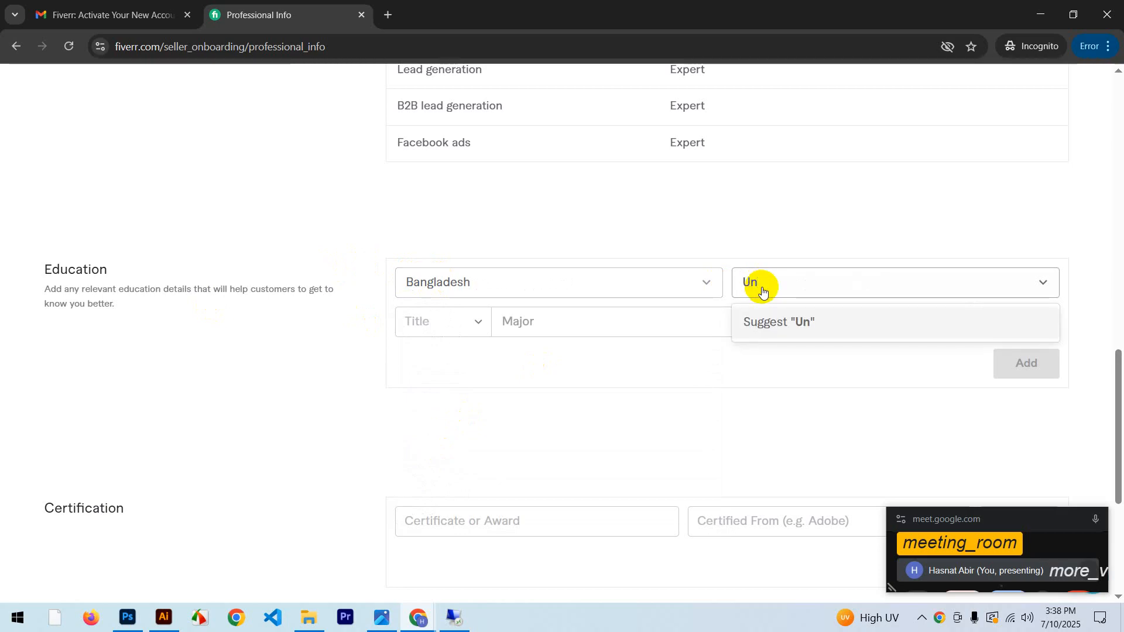
pyautogui.press('BackSpace')
pyautogui.press('BackSpace')
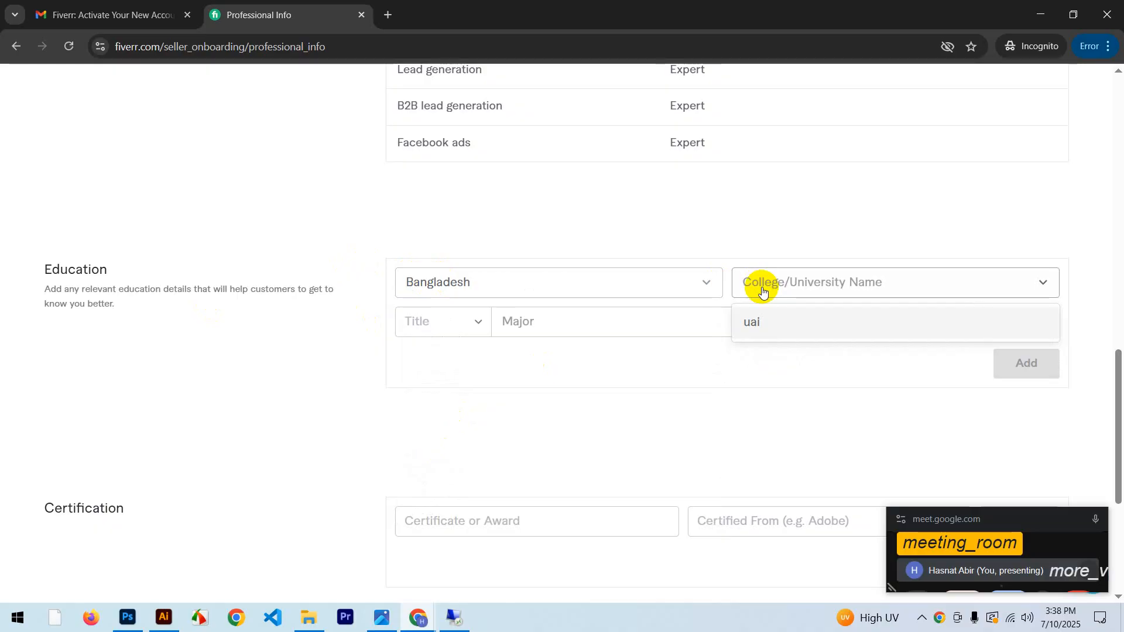
pyautogui.write('Dhal')
pyautogui.press('BackSpace')
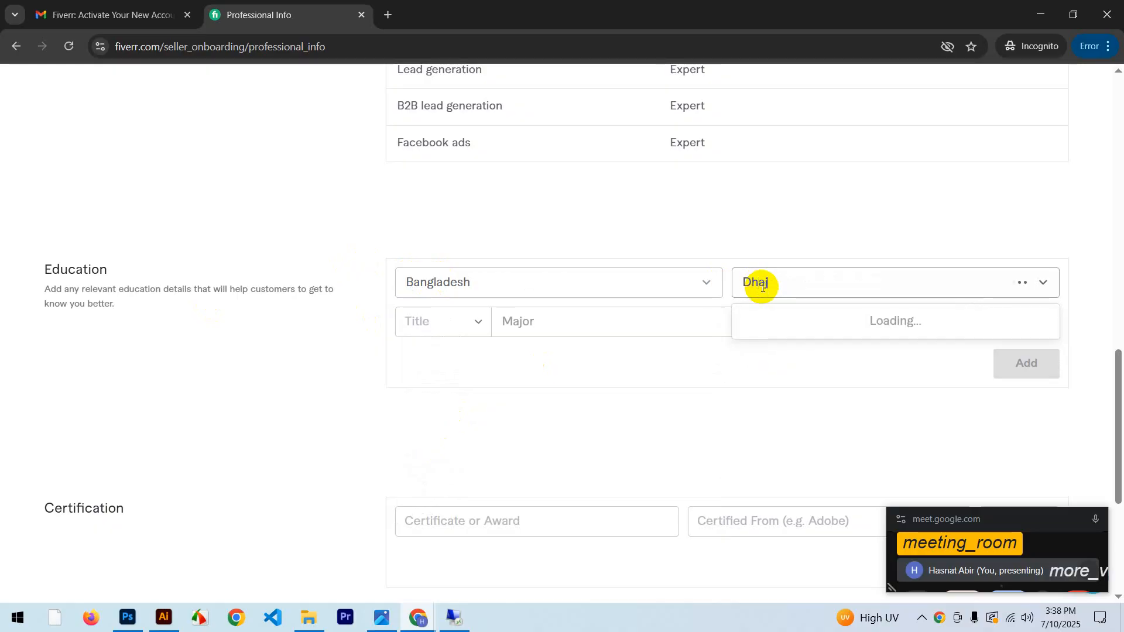
pyautogui.press('BackSpace')
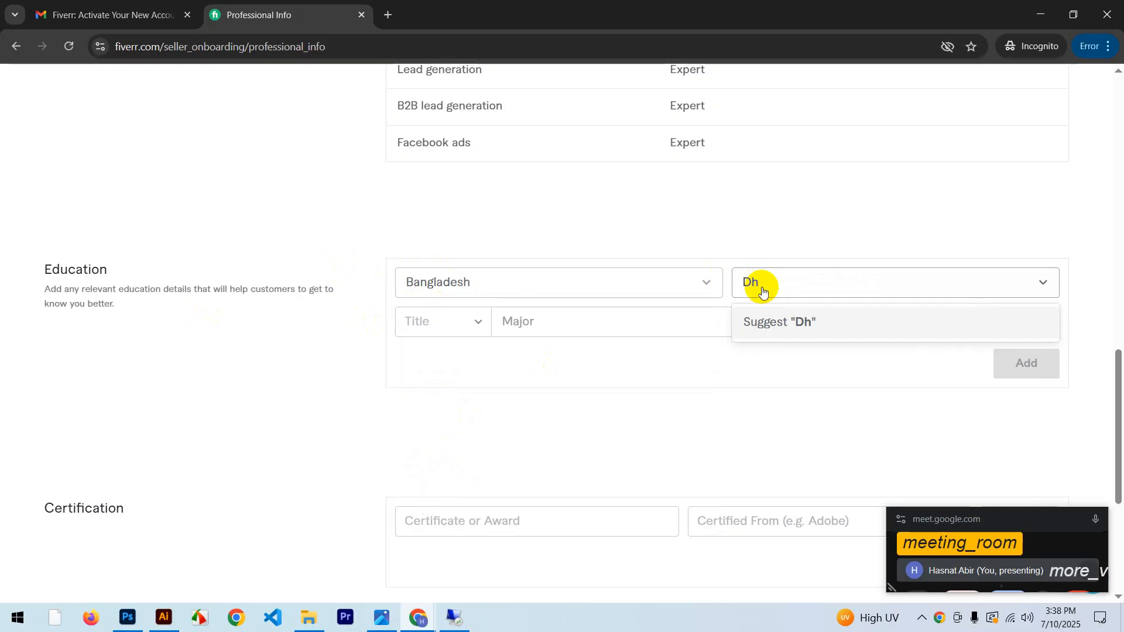
pyautogui.press('BackSpace')
pyautogui.press('BackSpace')
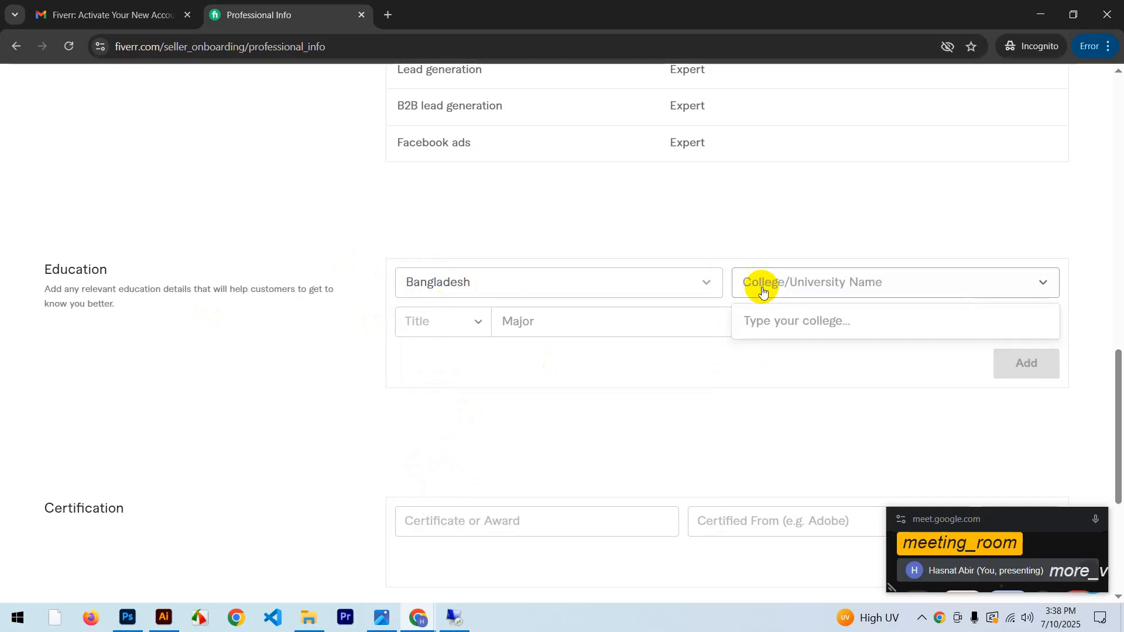
pyautogui.write('U')
pyautogui.press('BackSpace')
pyautogui.write('D')
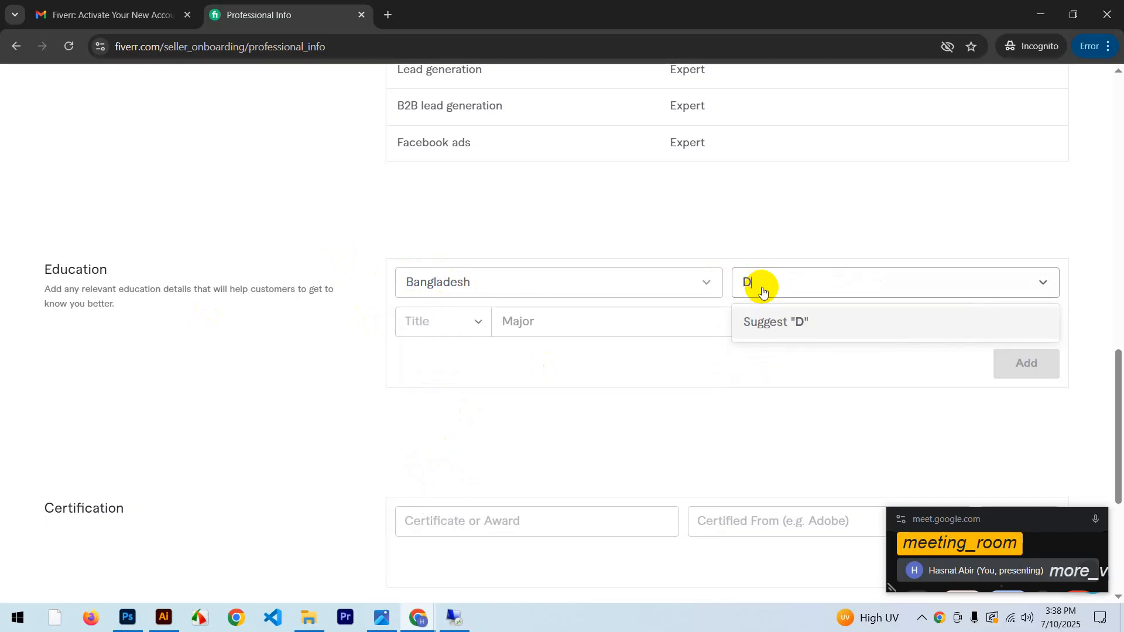
pyautogui.write('haka Univ')
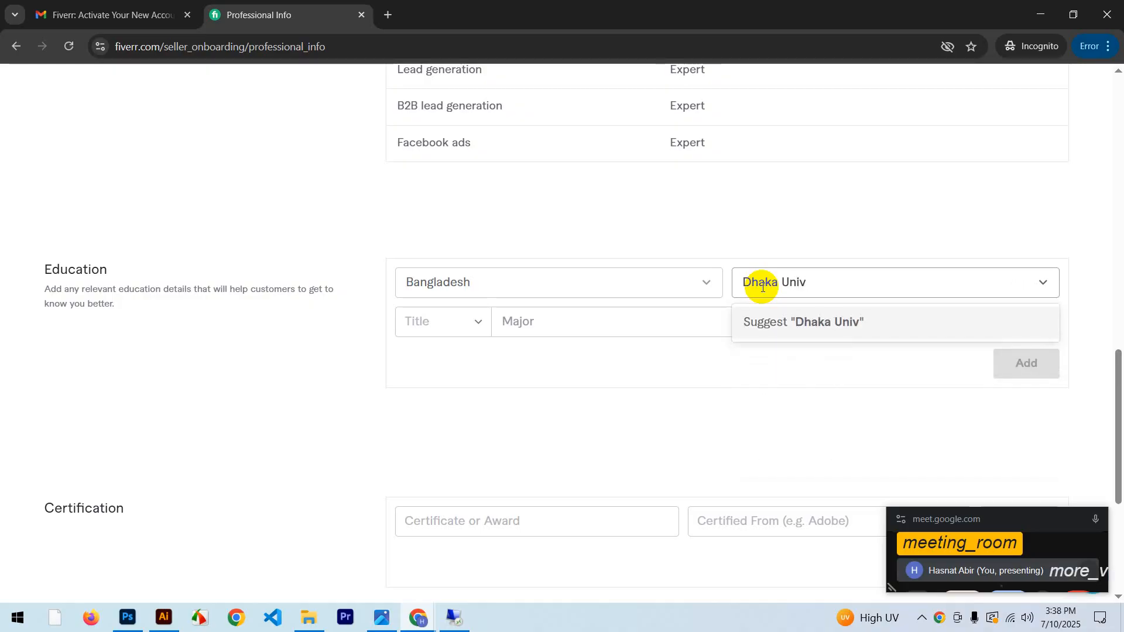
pyautogui.click(785, 320)
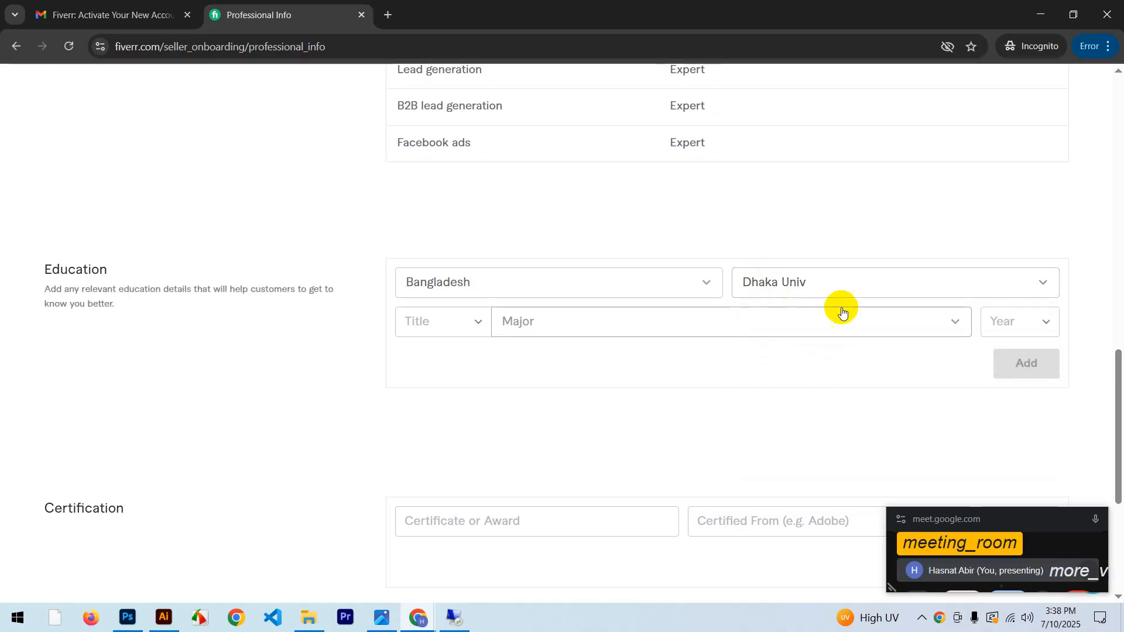
# Correct the college to 'Dhaka University' and bring up the degree Title choices.
pyautogui.click(803, 281)
pyautogui.click(831, 285)
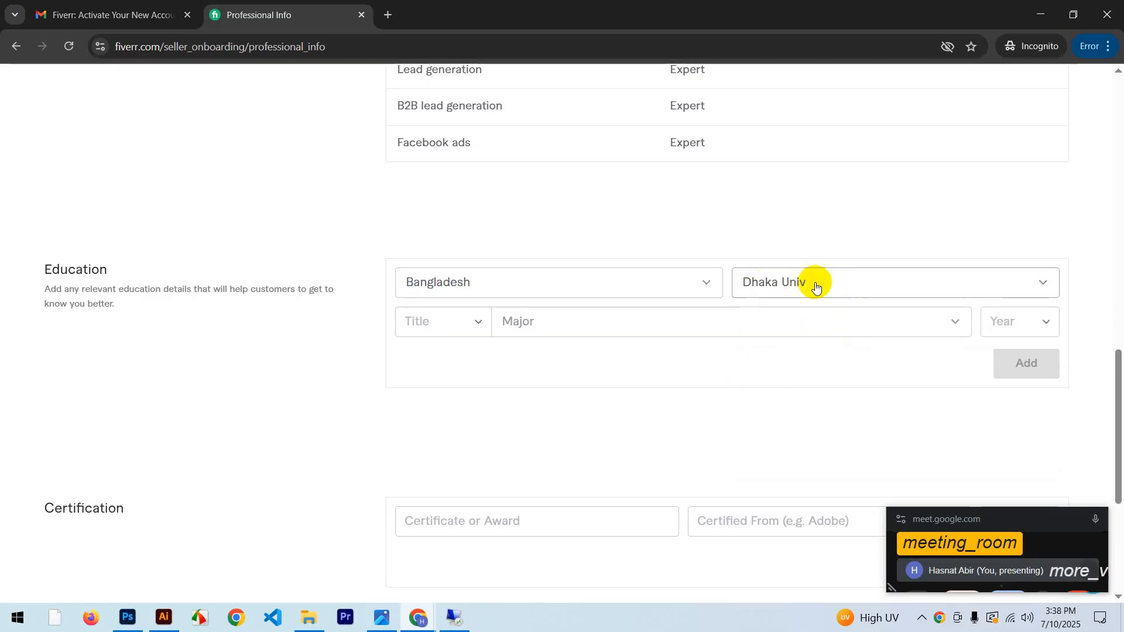
pyautogui.write('Dhaka ')
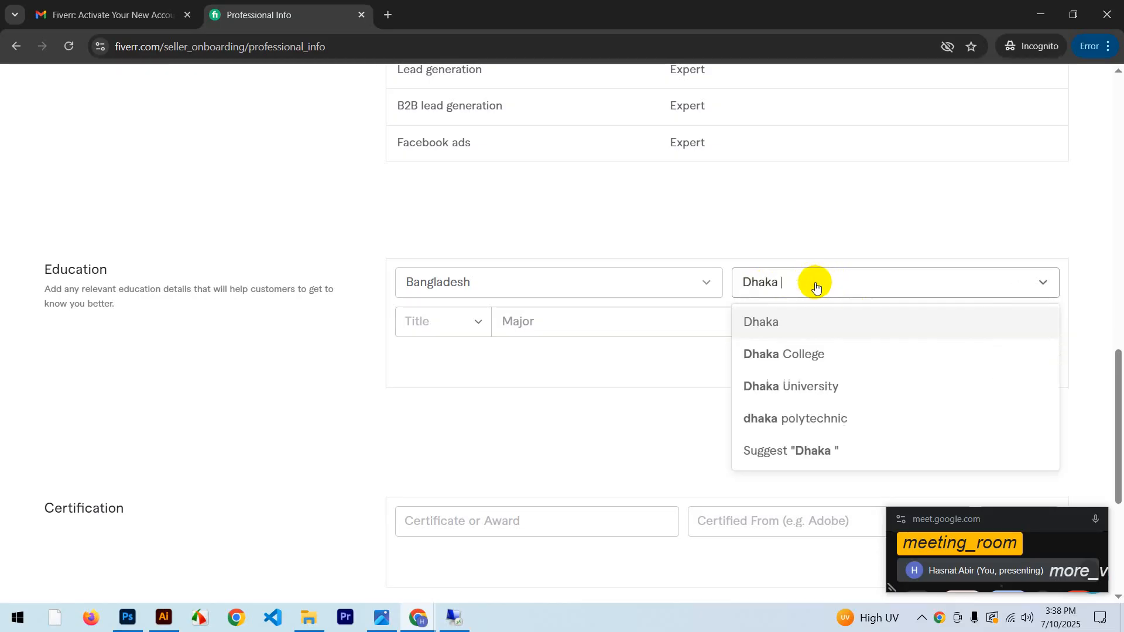
pyautogui.write('Univer')
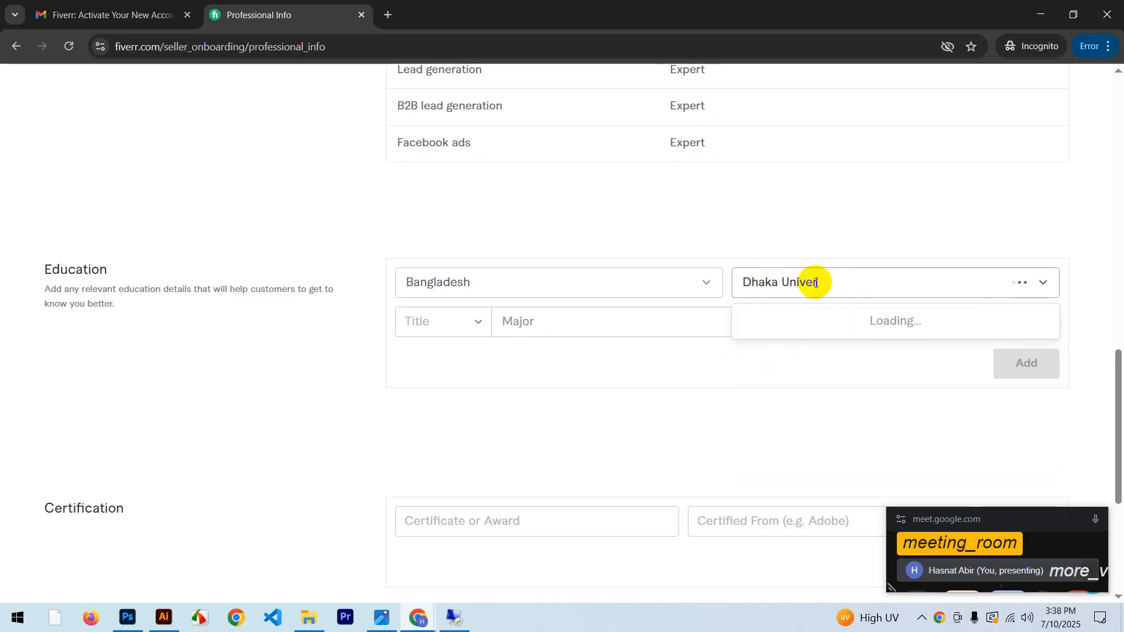
pyautogui.write('sity')
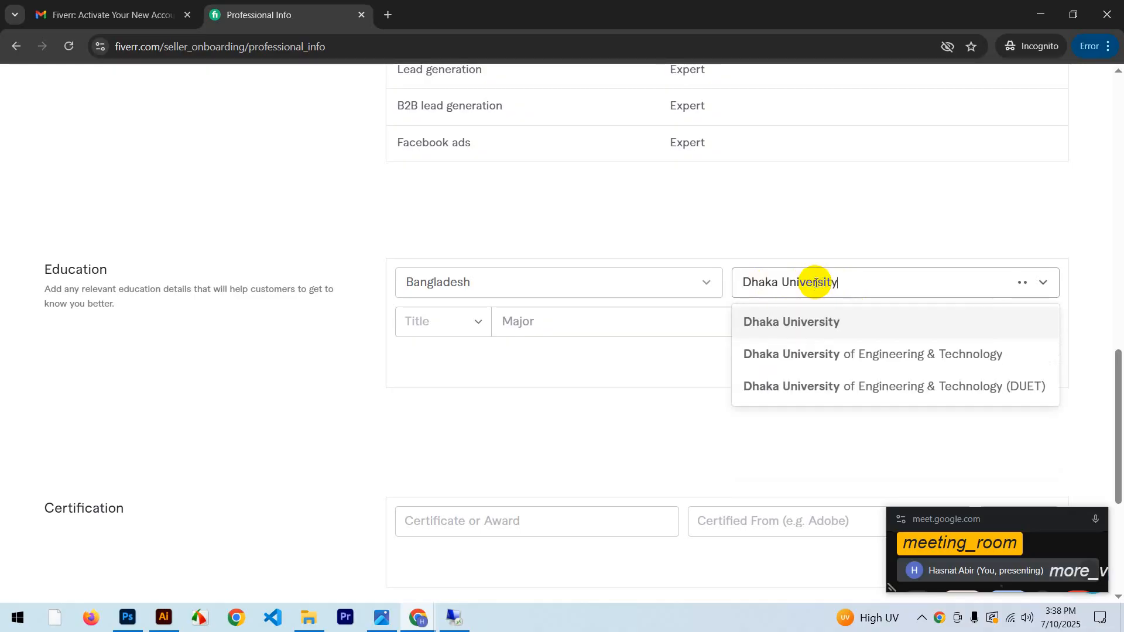
pyautogui.click(785, 316)
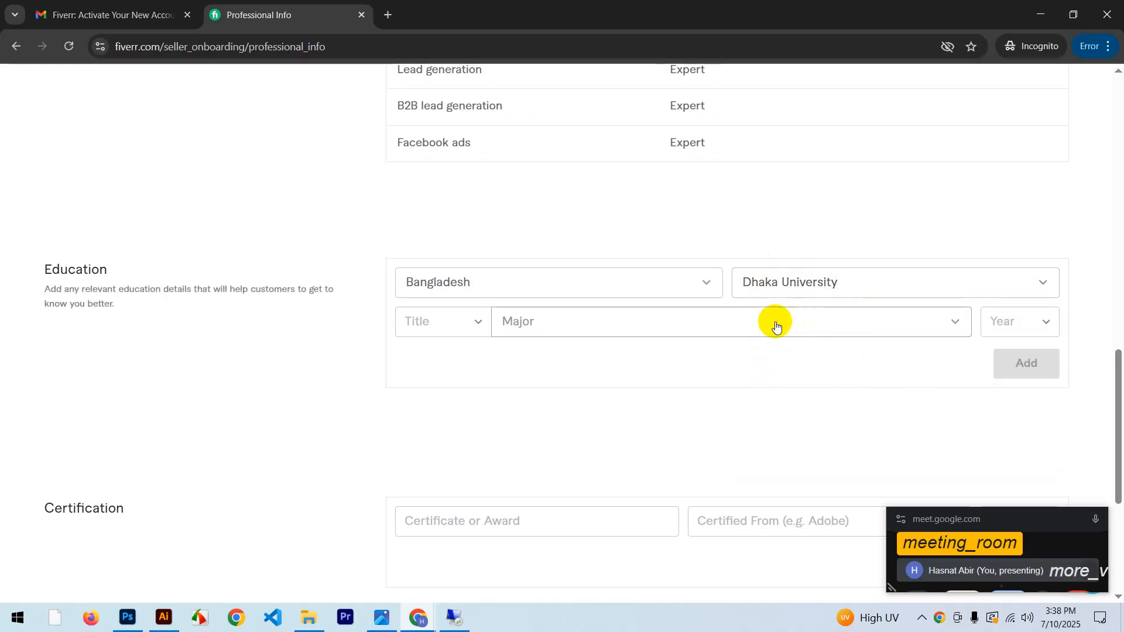
pyautogui.click(456, 332)
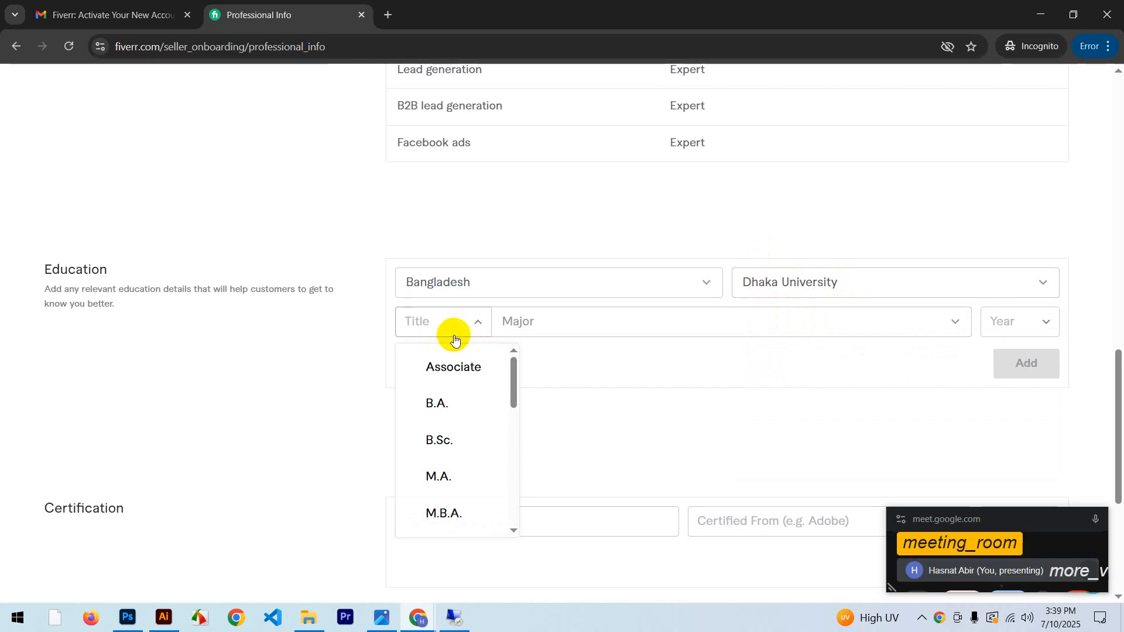
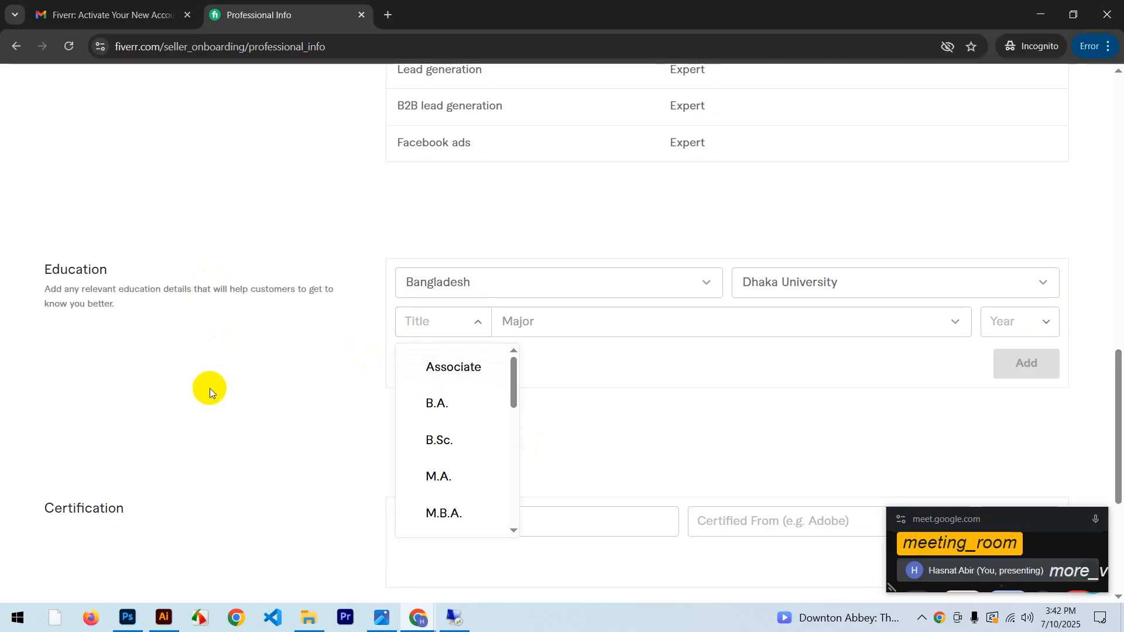
# Choose B.Sc. as the degree title and Computer Science as the major.
pyautogui.click(210, 388)
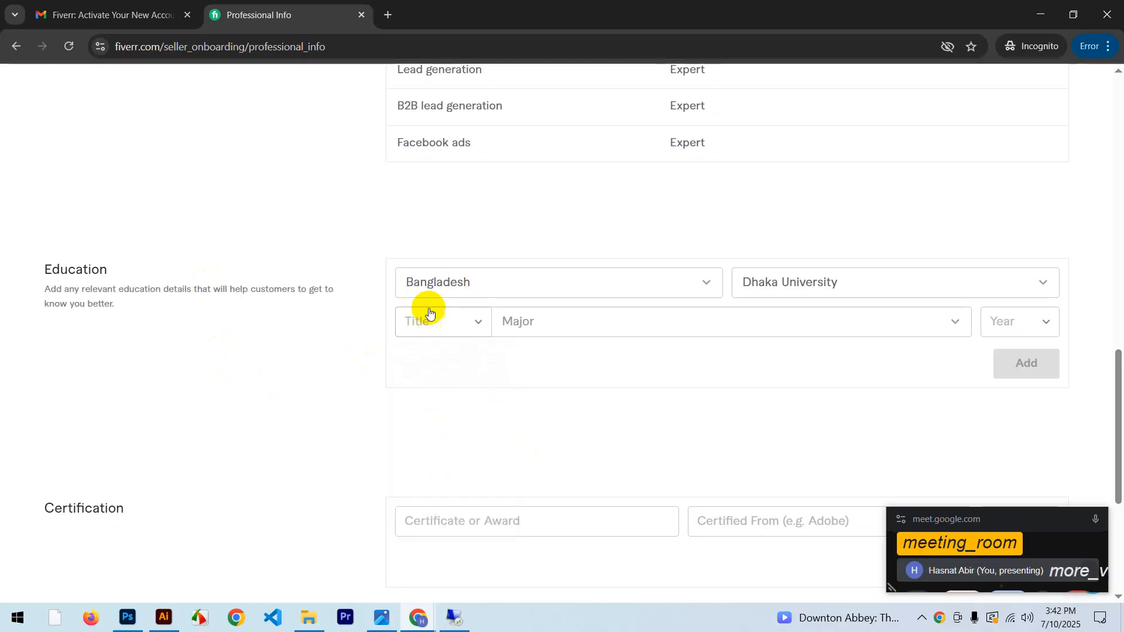
pyautogui.click(468, 328)
pyautogui.scroll(-3, 472, 417)
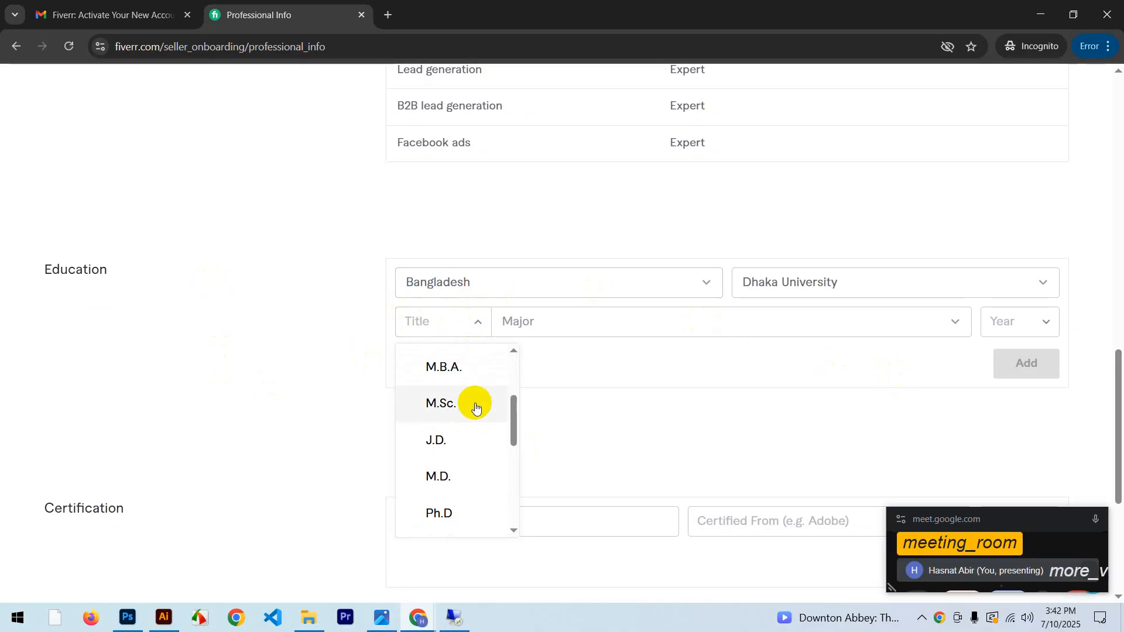
pyautogui.scroll(-3, 472, 404)
pyautogui.scroll(-3, 484, 397)
pyautogui.scroll(6, 487, 404)
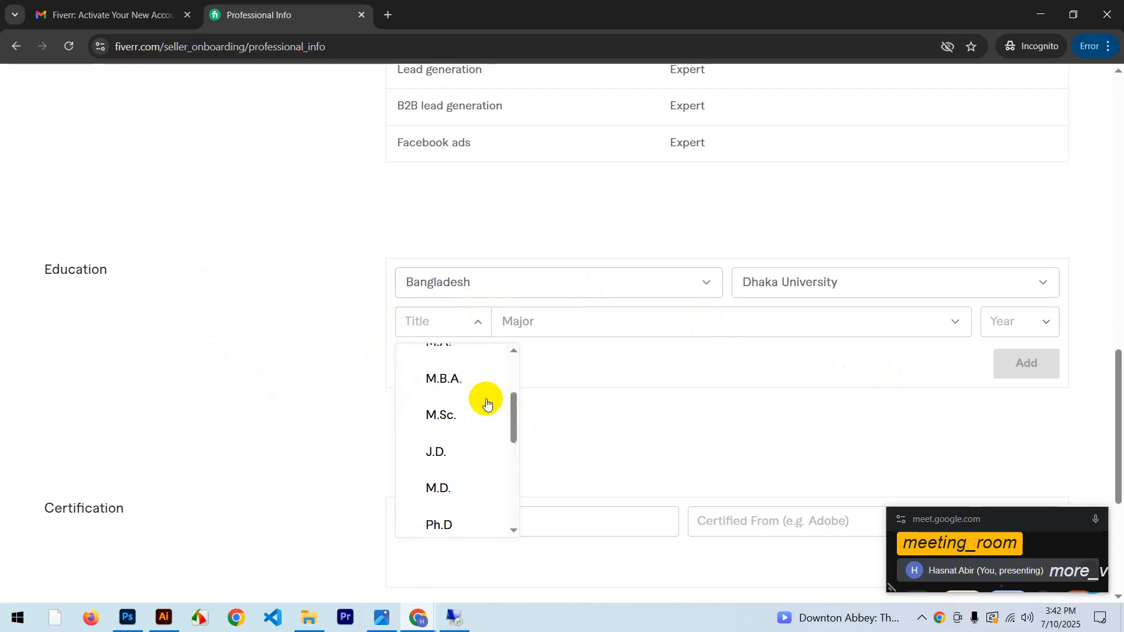
pyautogui.scroll(3, 485, 401)
pyautogui.click(447, 437)
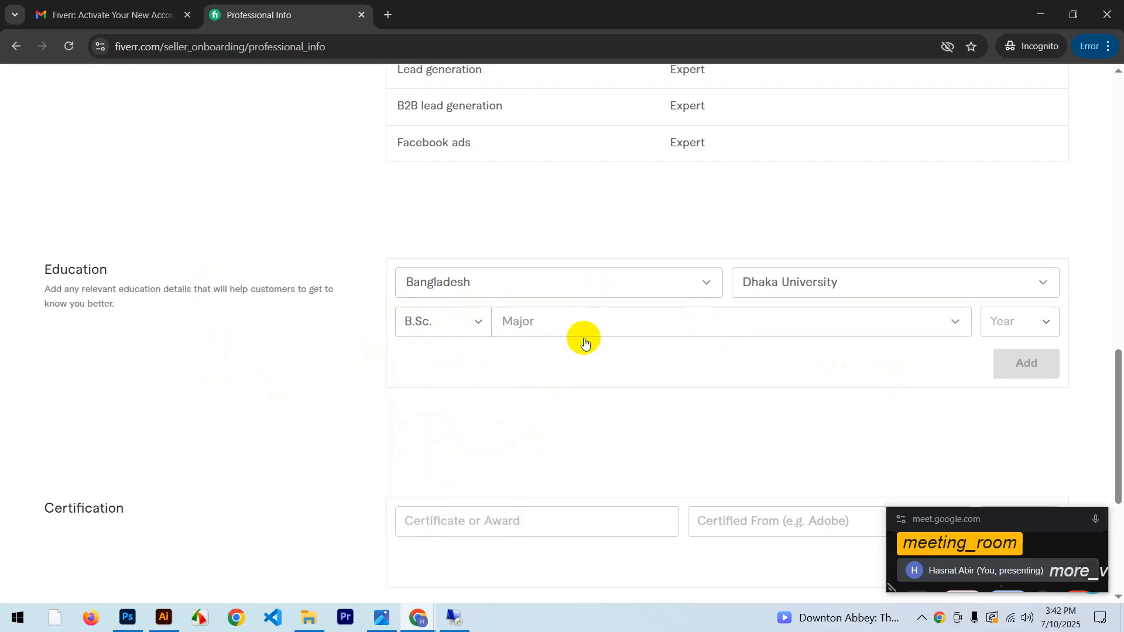
pyautogui.click(580, 335)
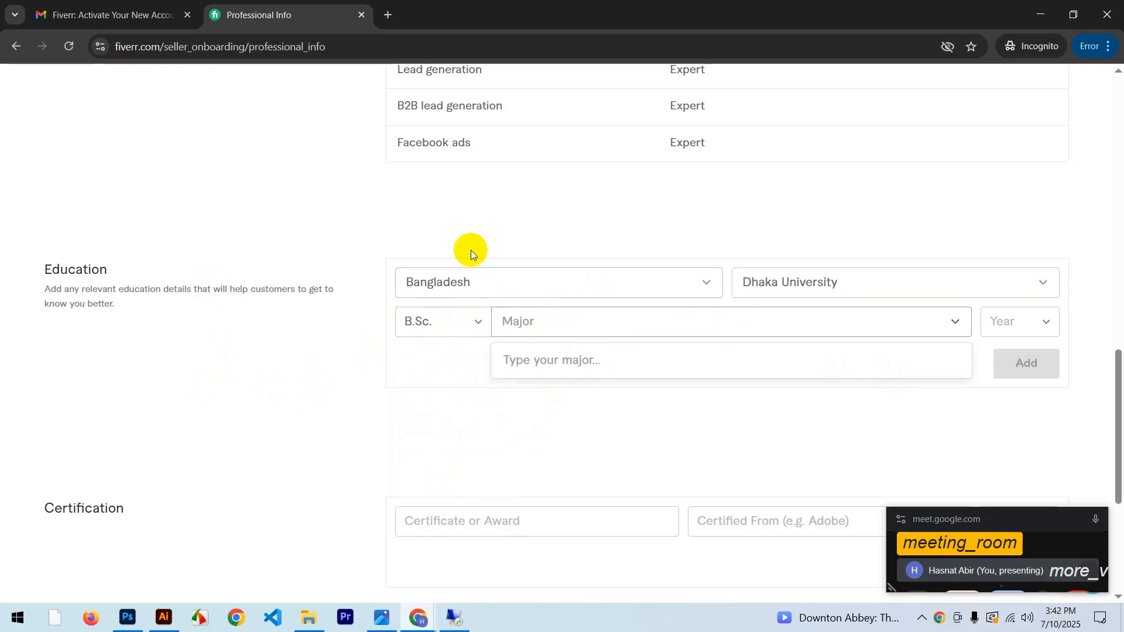
pyautogui.write('C')
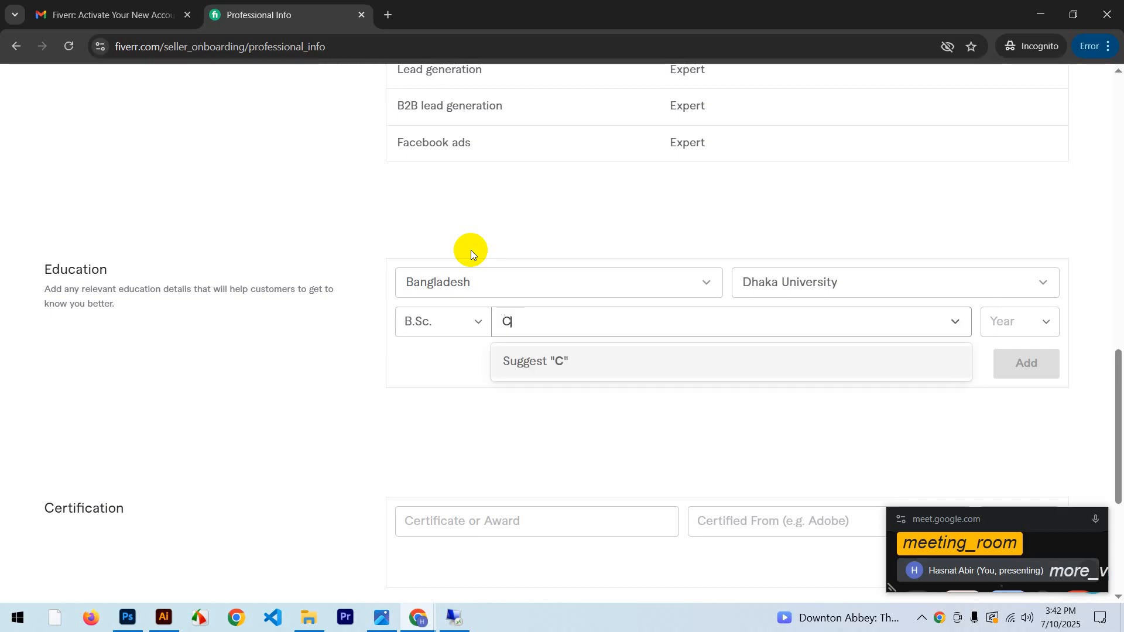
pyautogui.write('ompute')
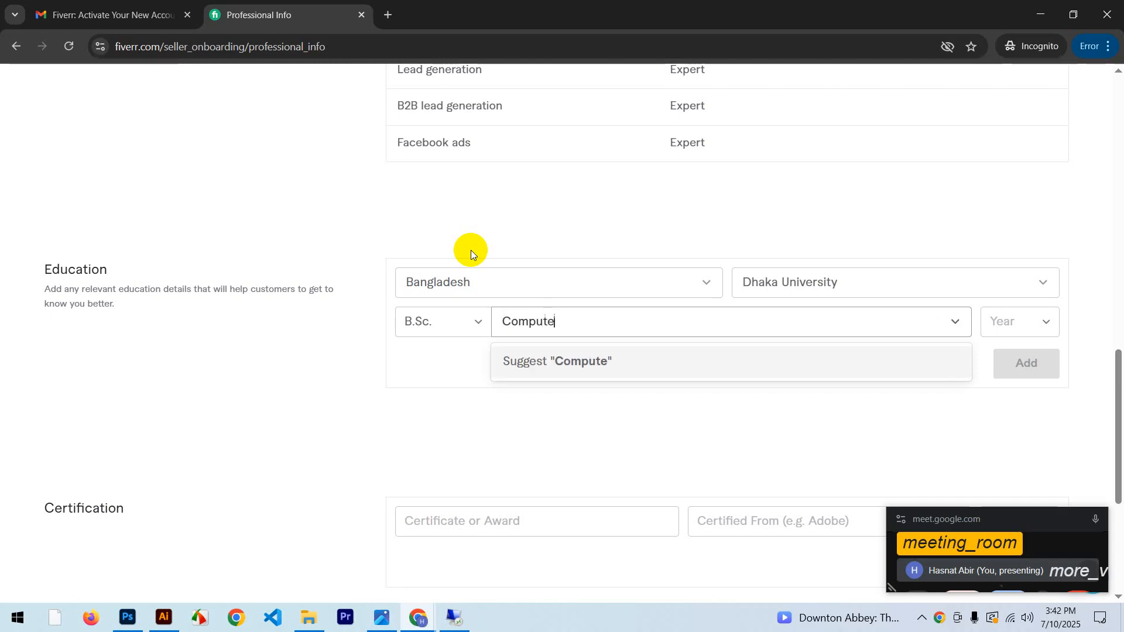
pyautogui.write('r Scien')
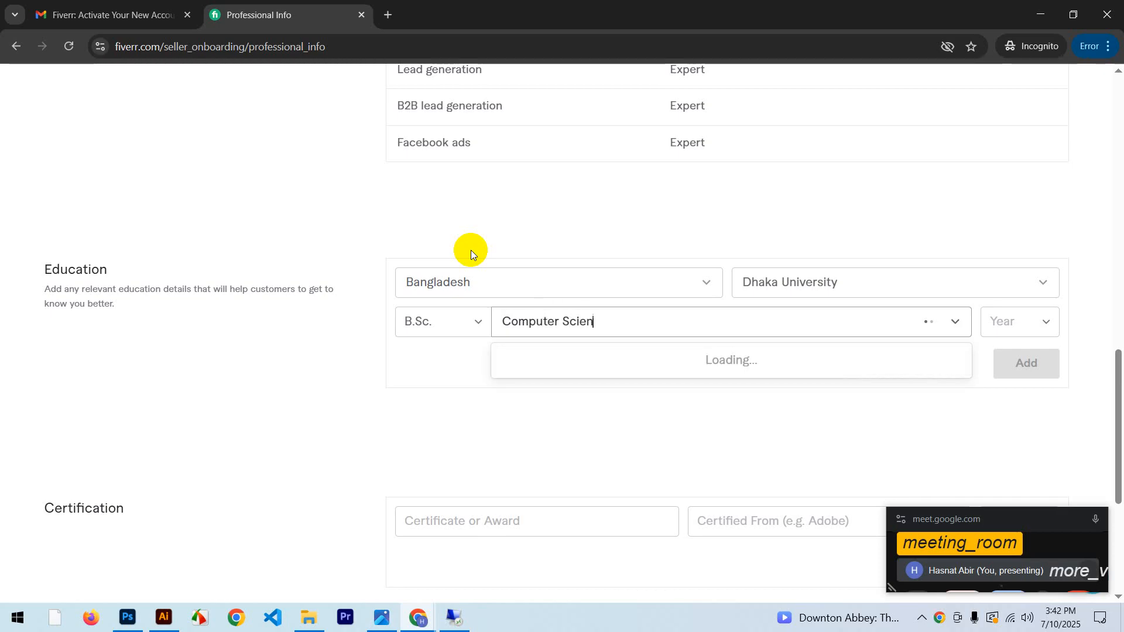
pyautogui.write('ce')
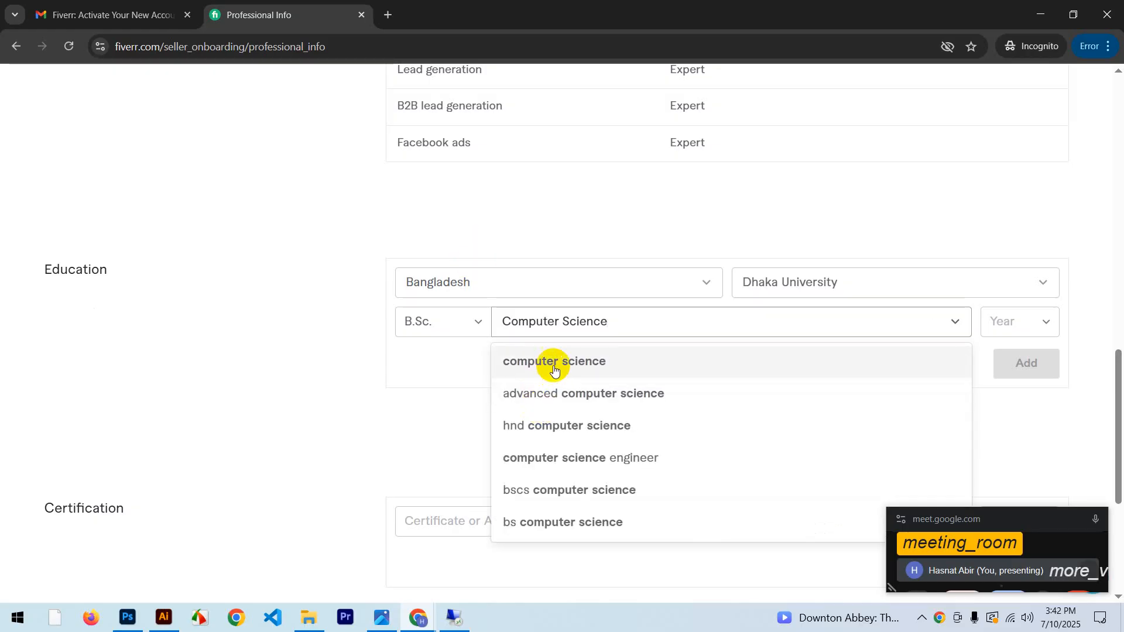
pyautogui.click(554, 363)
# Set the graduation year to 2020 and add the Dhaka University education entry.
pyautogui.click(1000, 321)
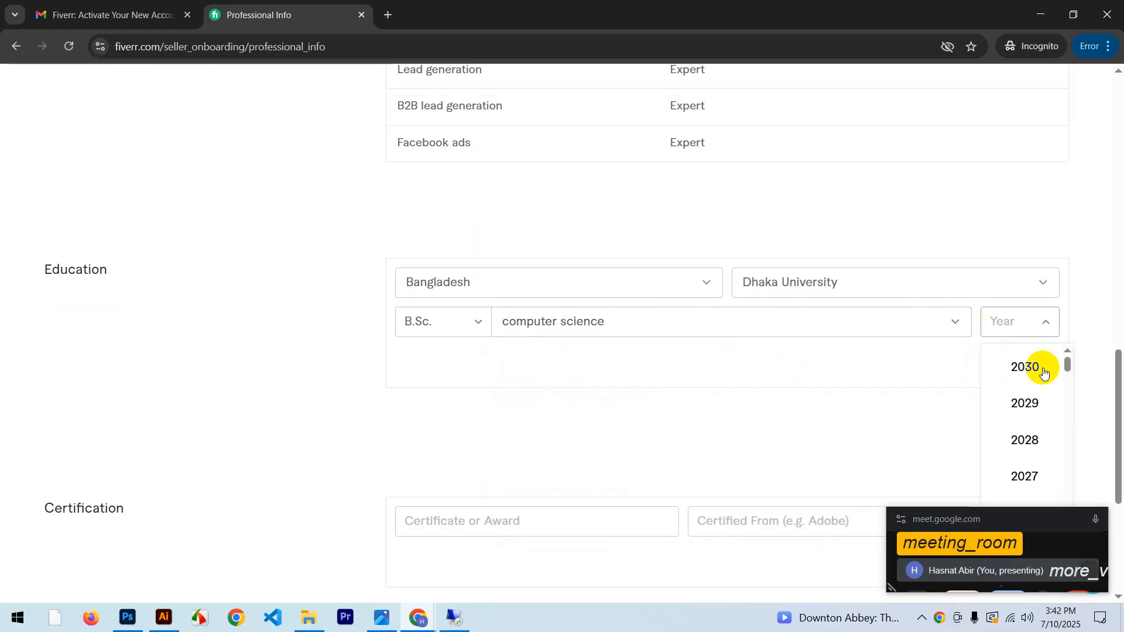
pyautogui.scroll(-2, 1020, 380)
pyautogui.scroll(-4, 1020, 397)
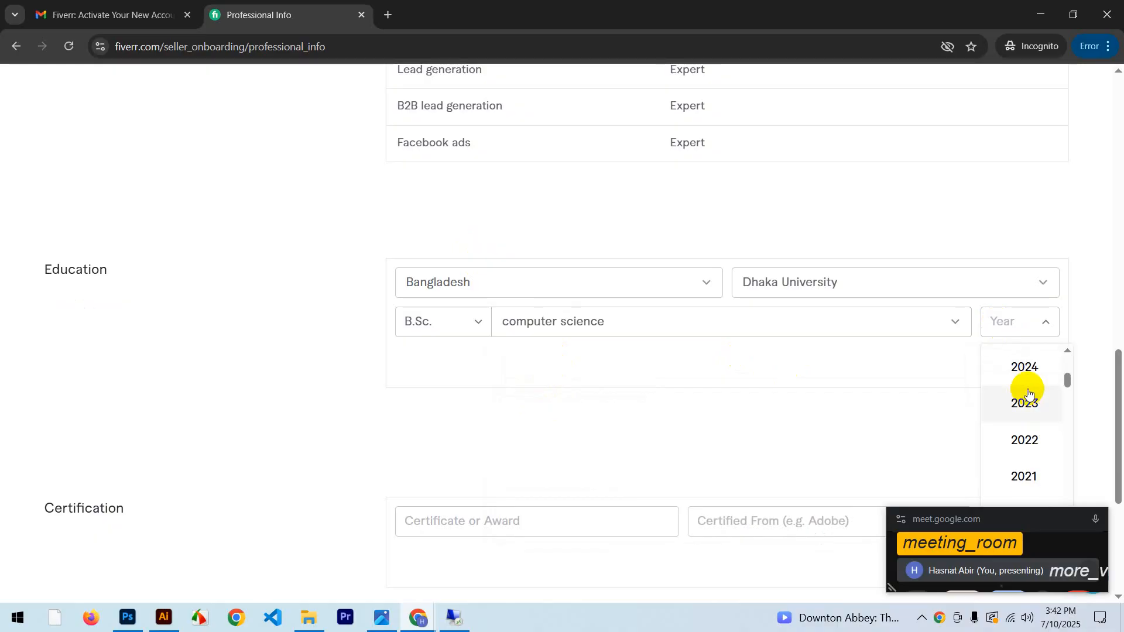
pyautogui.scroll(-2, 1021, 393)
pyautogui.scroll(2, 1030, 419)
pyautogui.scroll(-2, 1030, 418)
pyautogui.click(1037, 444)
pyautogui.click(1025, 366)
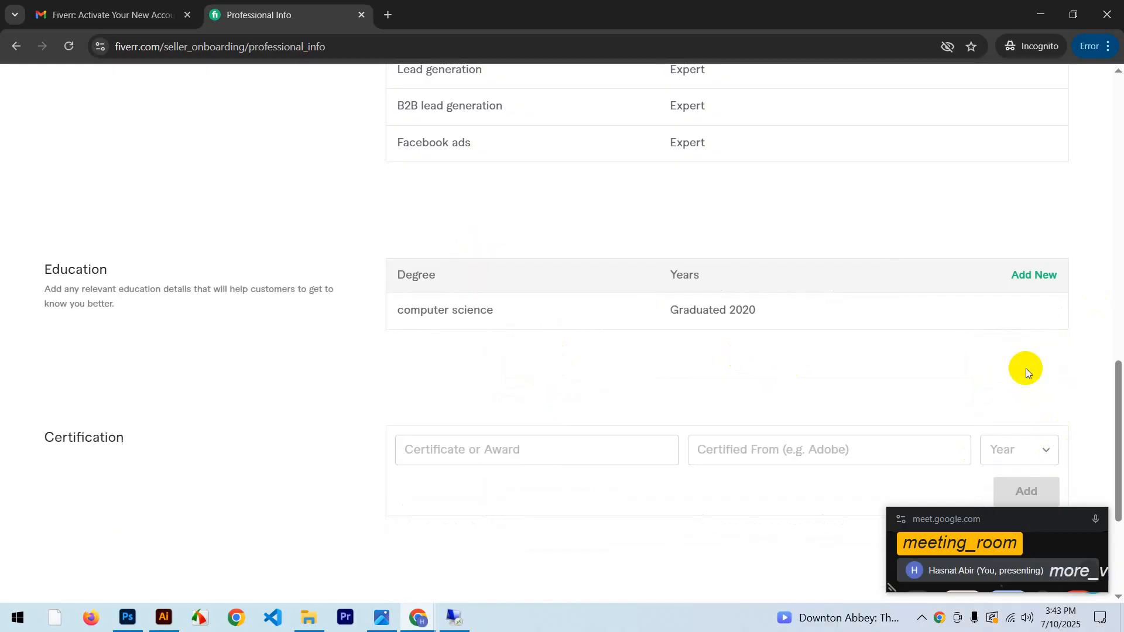
# Enter the certificate 'Digital Marketing Pro' from 'Jessore IT Institute'.
pyautogui.scroll(-3, 399, 422)
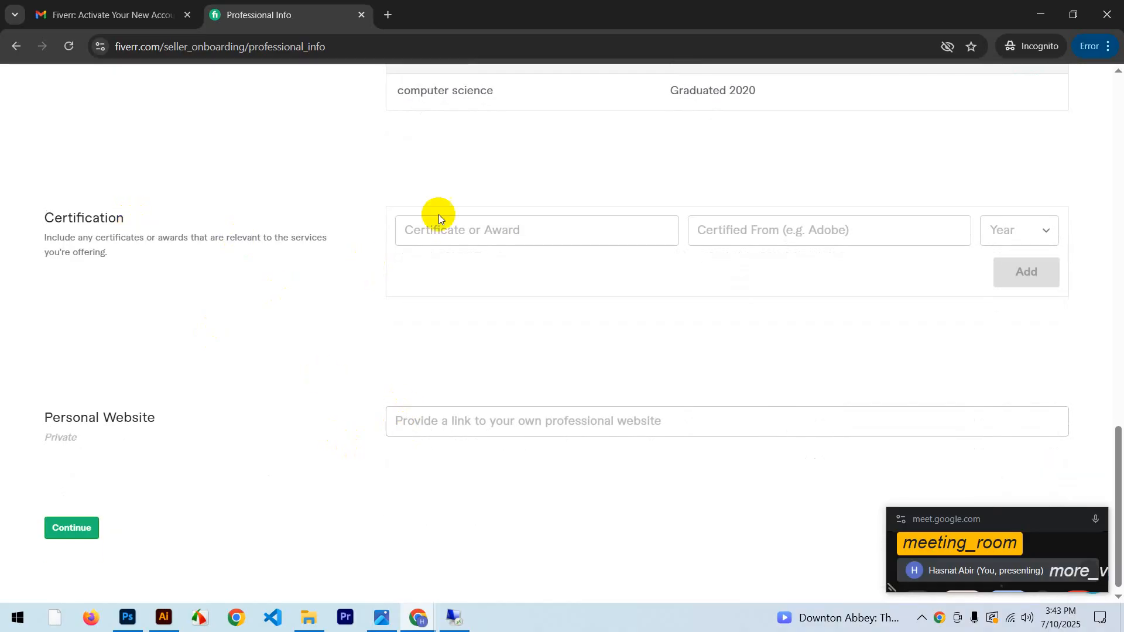
pyautogui.click(496, 231)
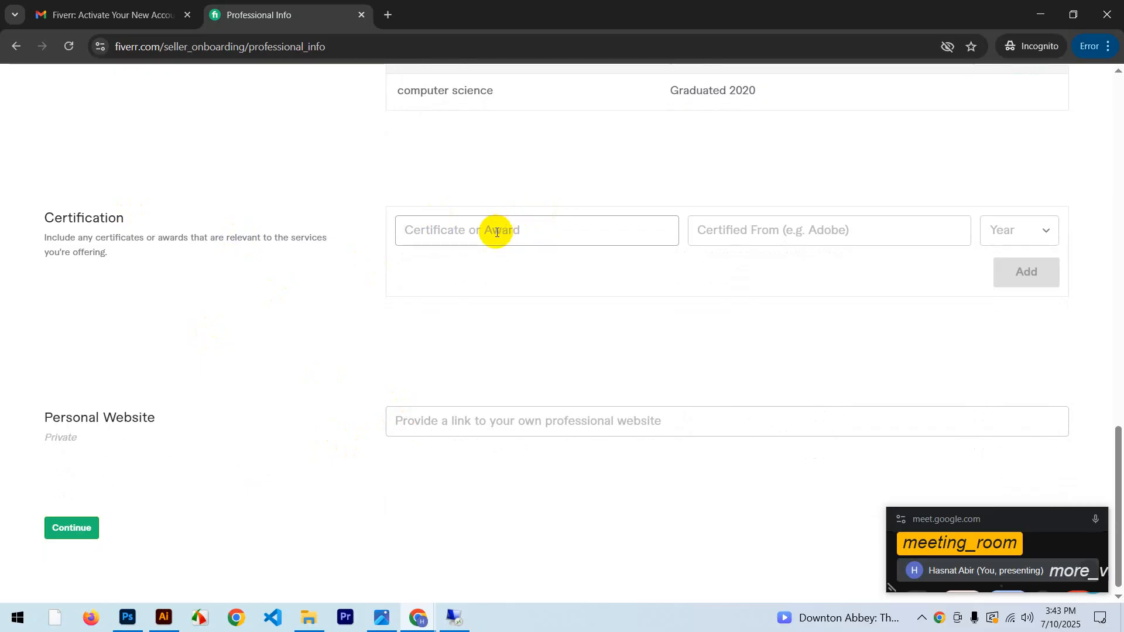
pyautogui.write('Digital')
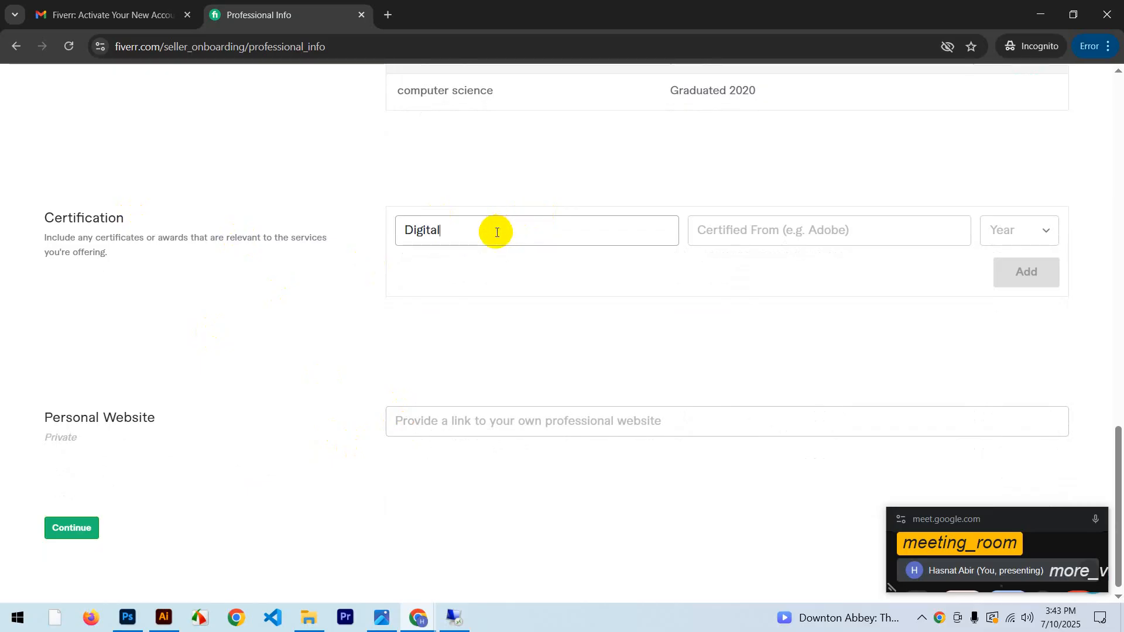
pyautogui.write(' Marketing PRo')
pyautogui.press('BackSpace')
pyautogui.press('BackSpace')
pyautogui.write('ro')
pyautogui.click(725, 239)
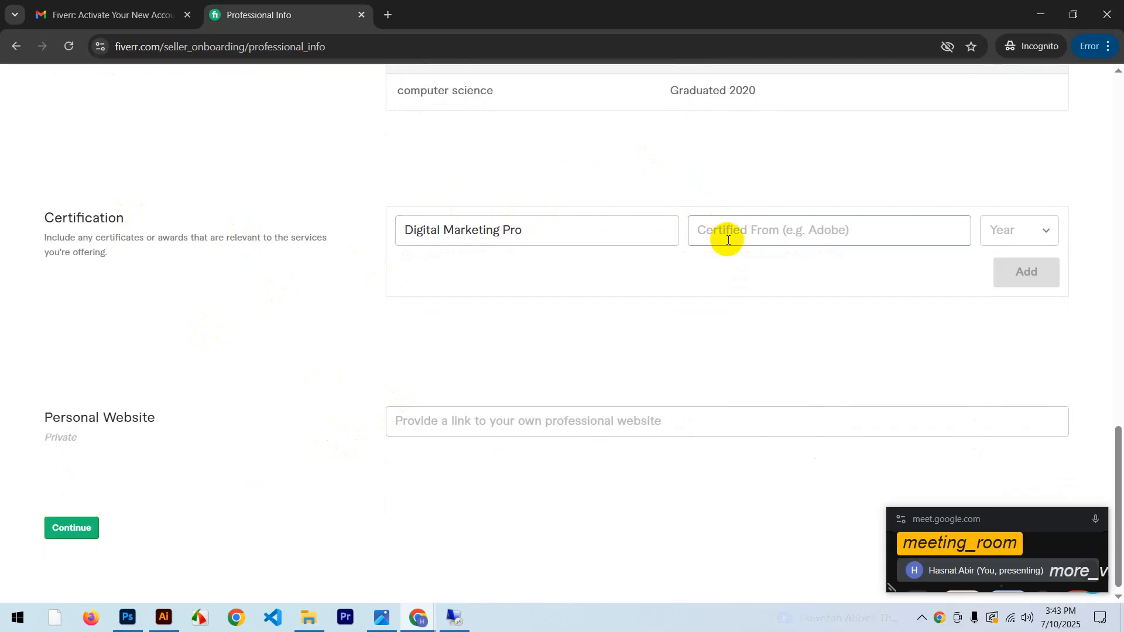
pyautogui.write('Jessore IT')
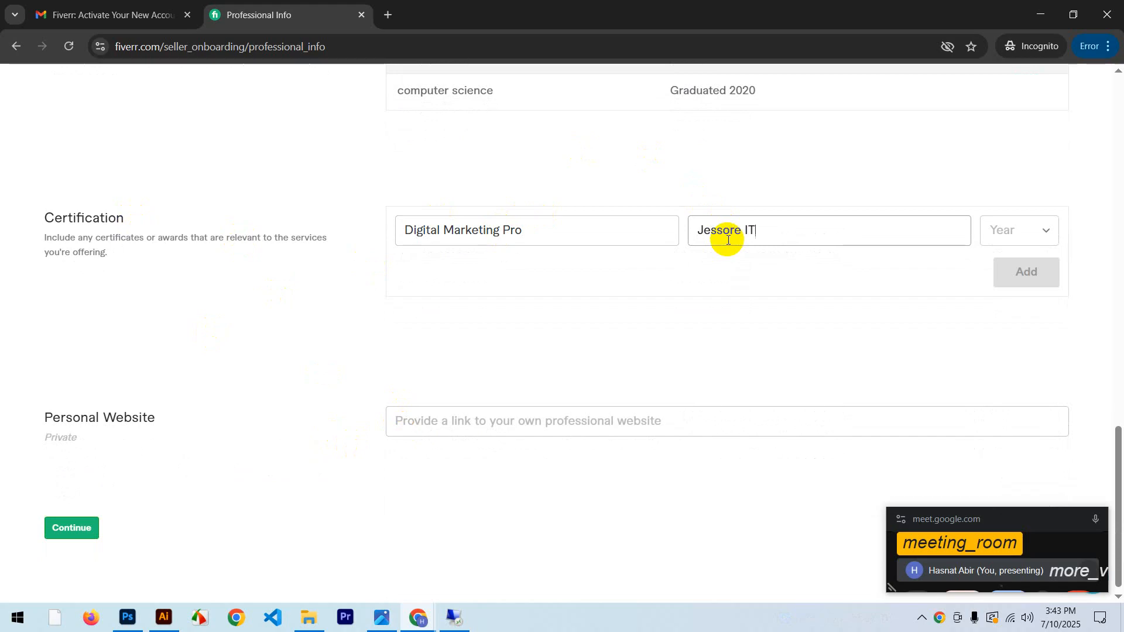
pyautogui.write(' Institute')
# Set the certification year to 2022, add the certificate, and submit the professional info.
pyautogui.click(1019, 230)
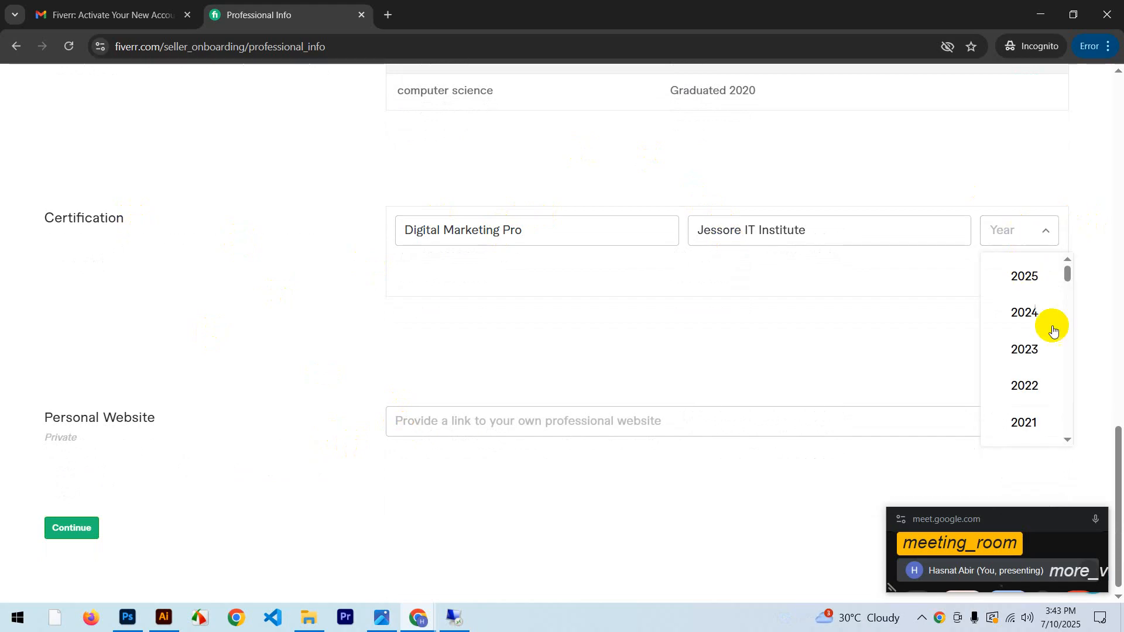
pyautogui.scroll(-2, 1036, 357)
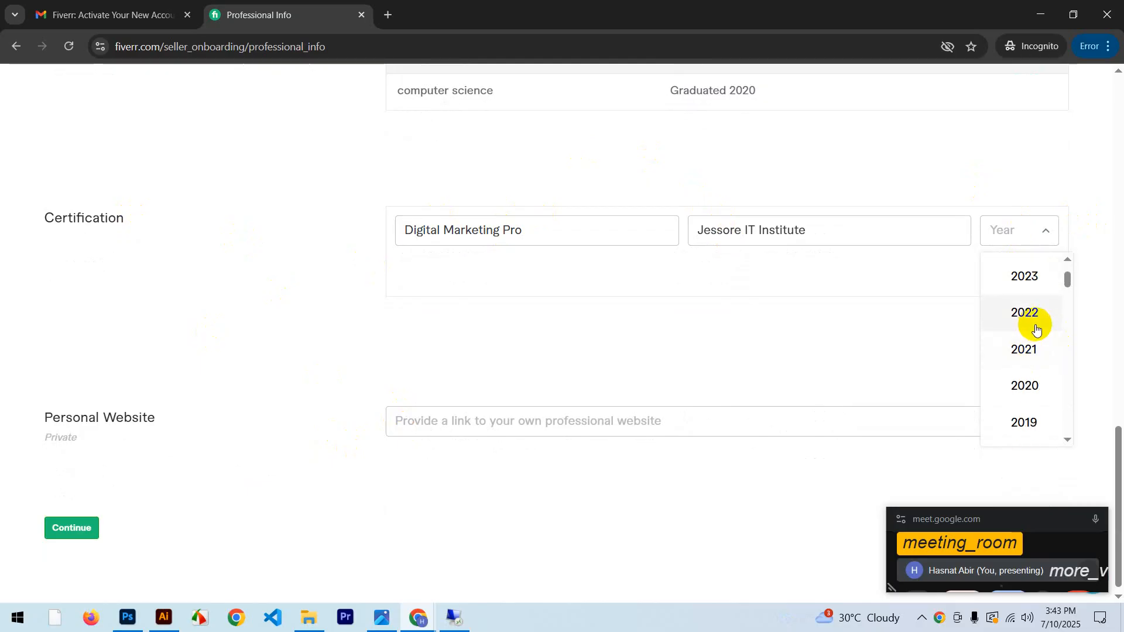
pyautogui.scroll(1, 1044, 319)
pyautogui.scroll(-1, 1033, 343)
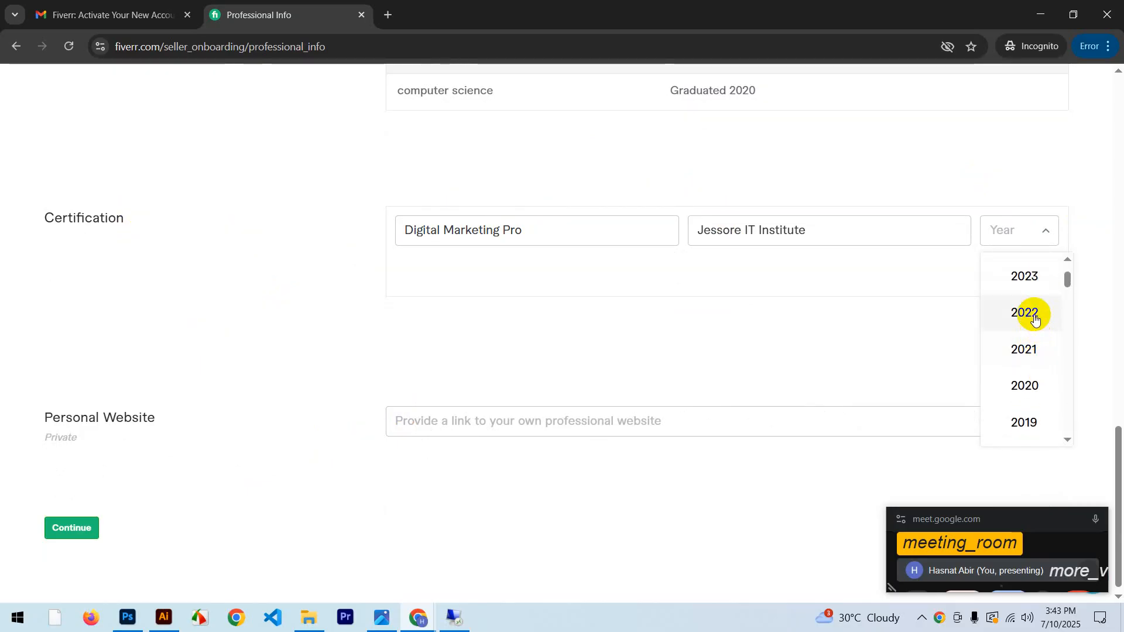
pyautogui.click(1027, 318)
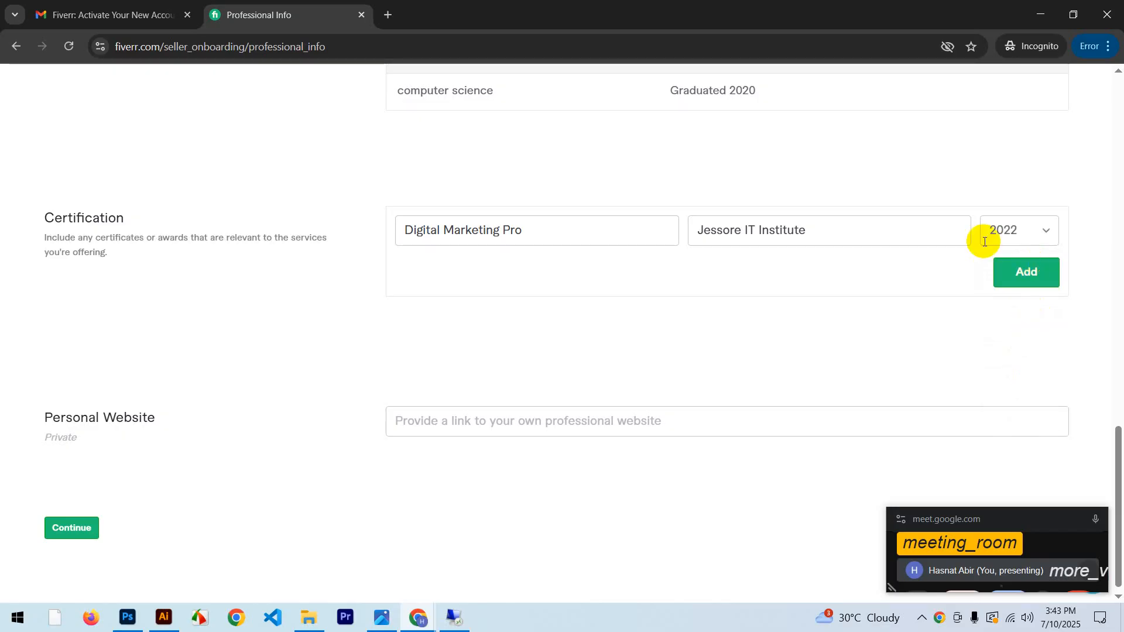
pyautogui.click(1024, 273)
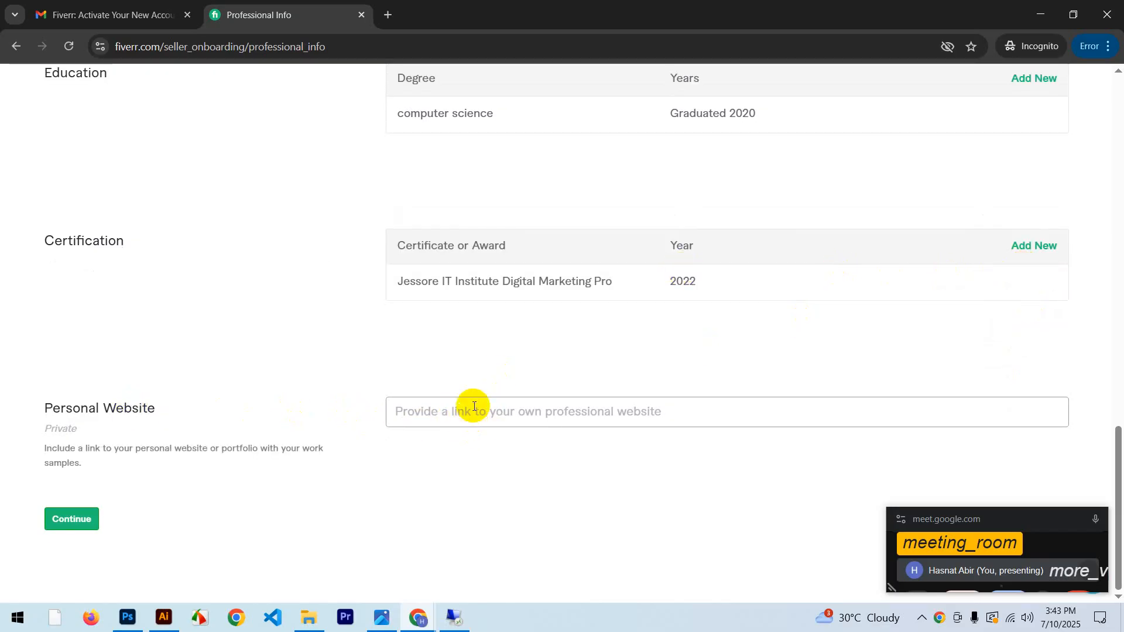
pyautogui.click(77, 523)
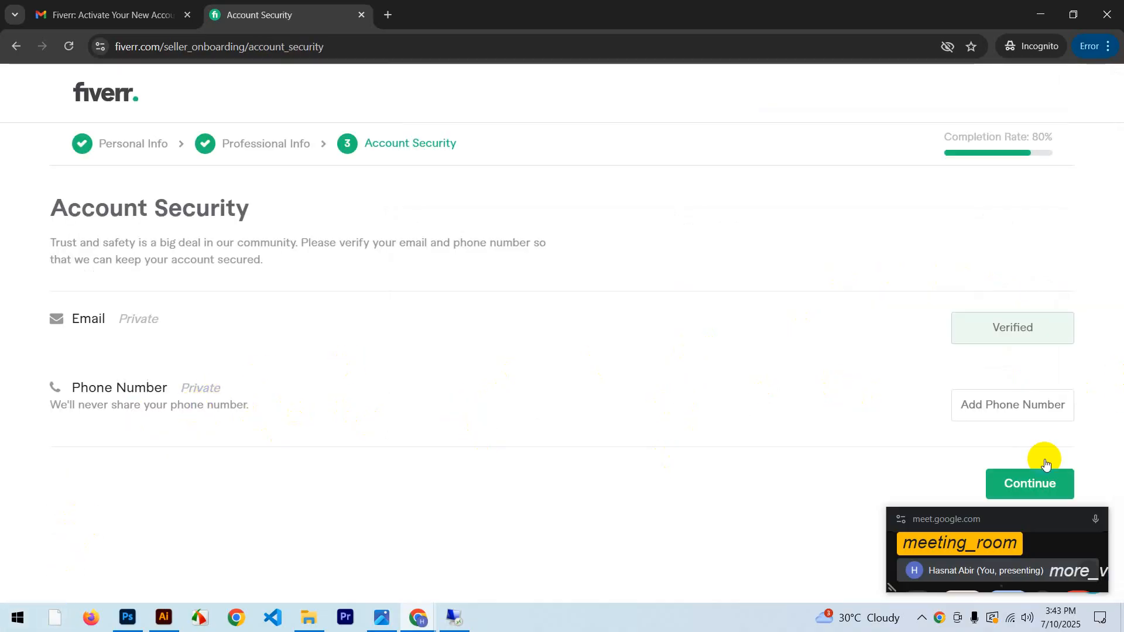
# Wait for the Account Security step, showing email verified and no phone number yet.
pyautogui.moveTo(972, 520)
pyautogui.moveTo(971, 519); pyautogui.dragTo(827, 597)
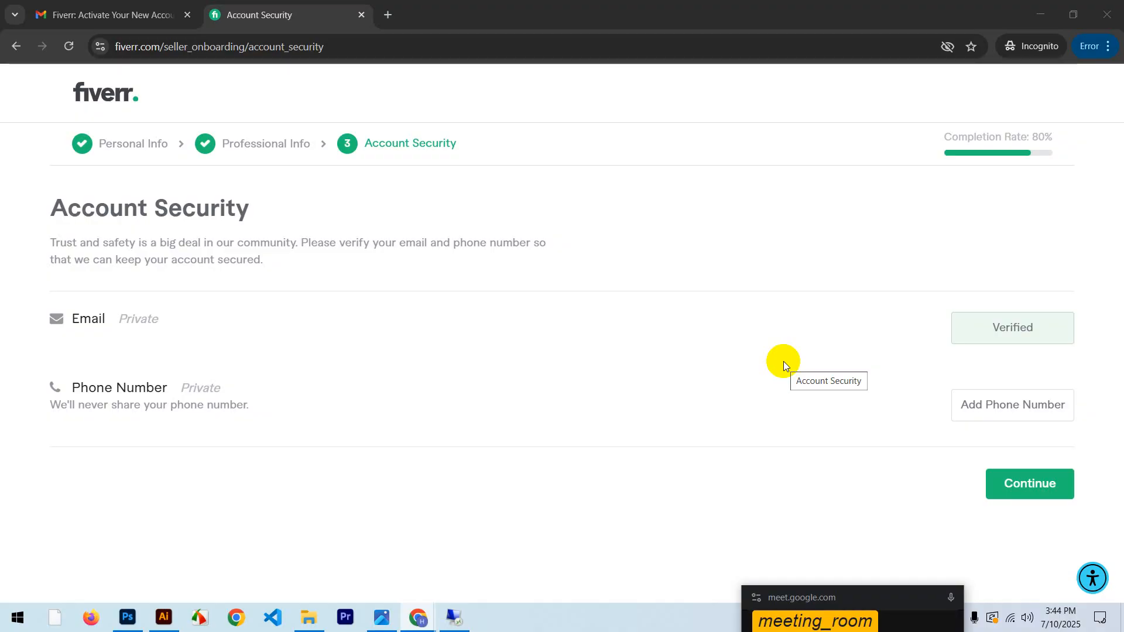
# Add a Bangladesh phone number and request the verification code by SMS.
pyautogui.click(998, 409)
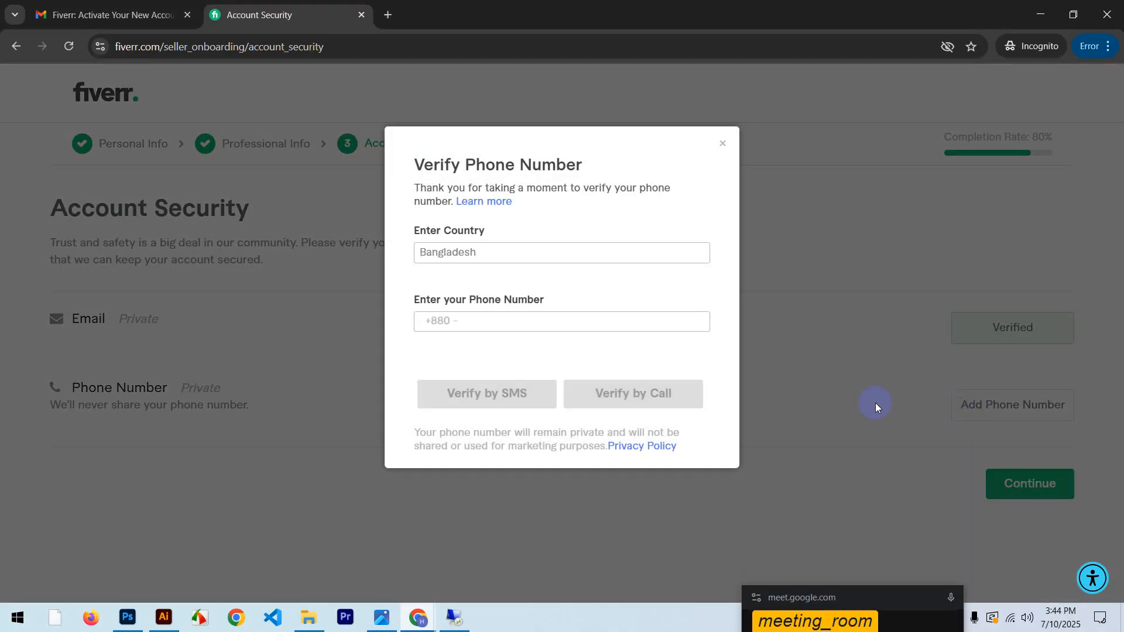
pyautogui.click(490, 323)
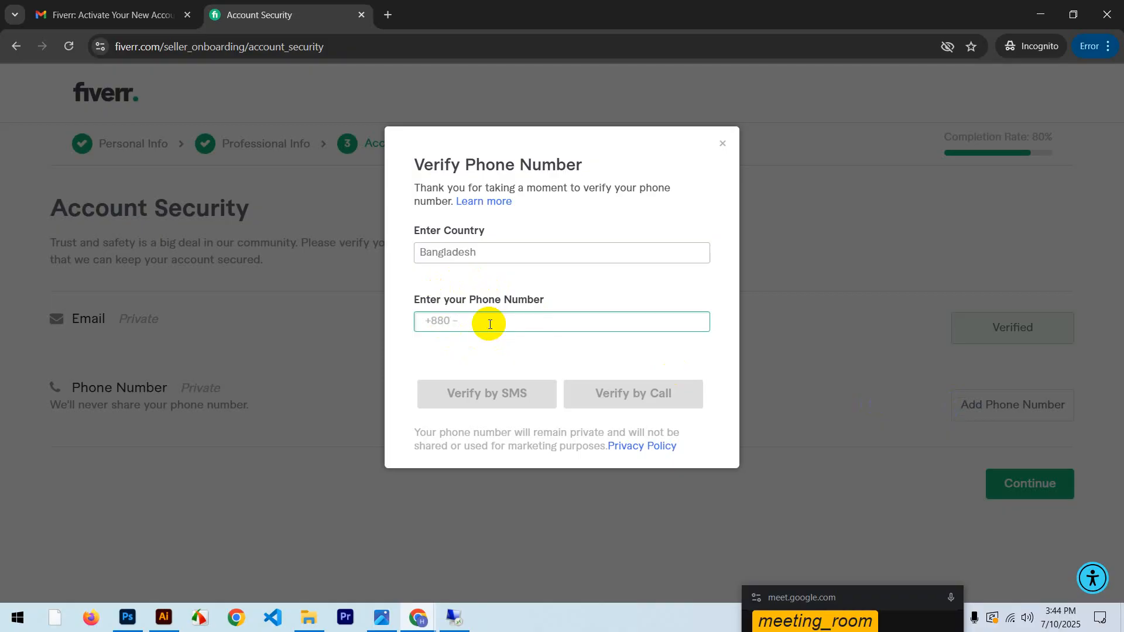
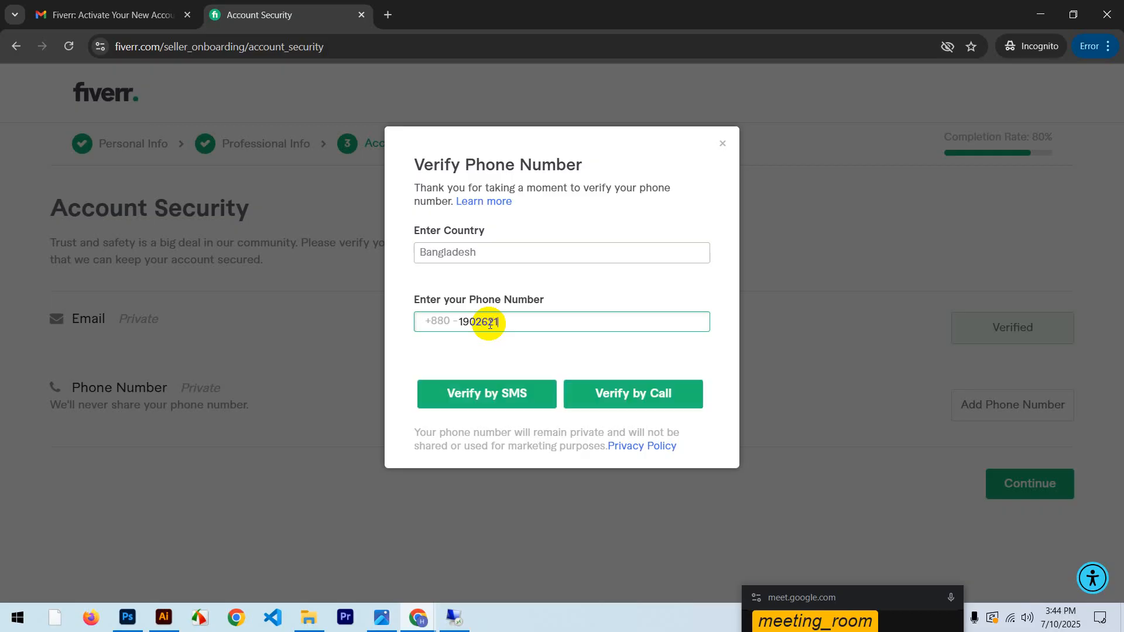
pyautogui.click(500, 392)
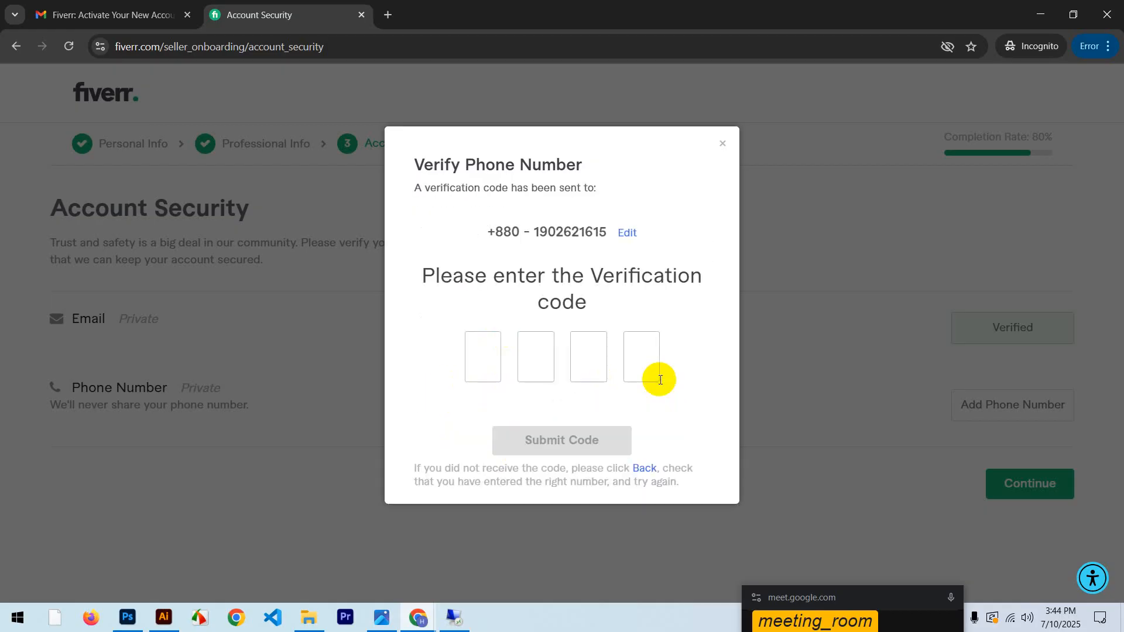
# Enter the four-digit SMS verification code, submit it, and dismiss the success message.
pyautogui.click(474, 340)
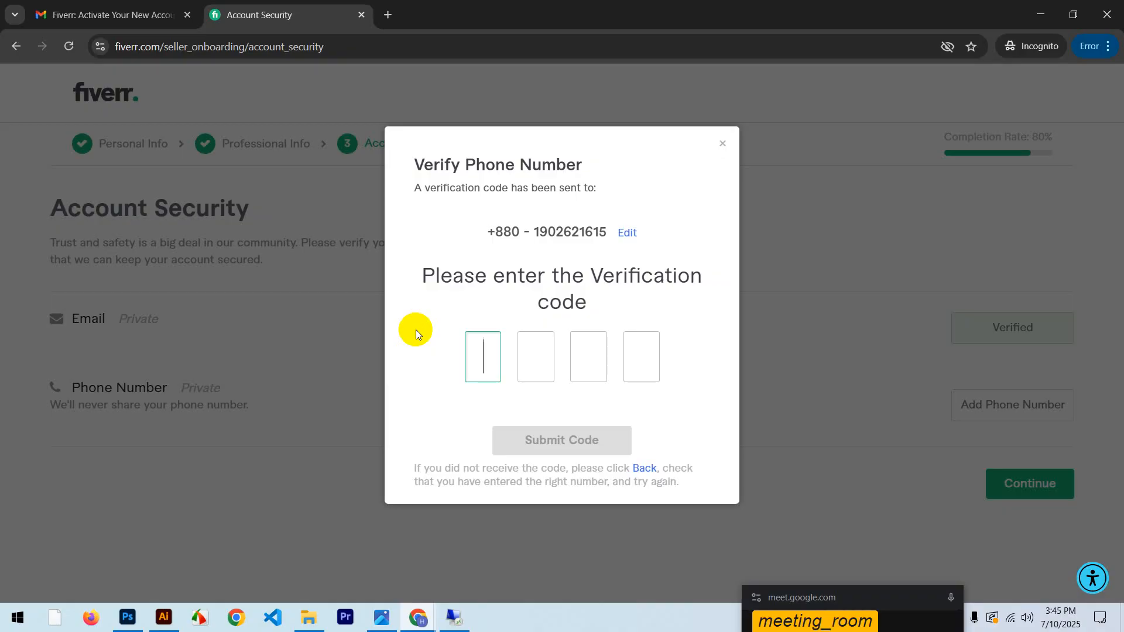
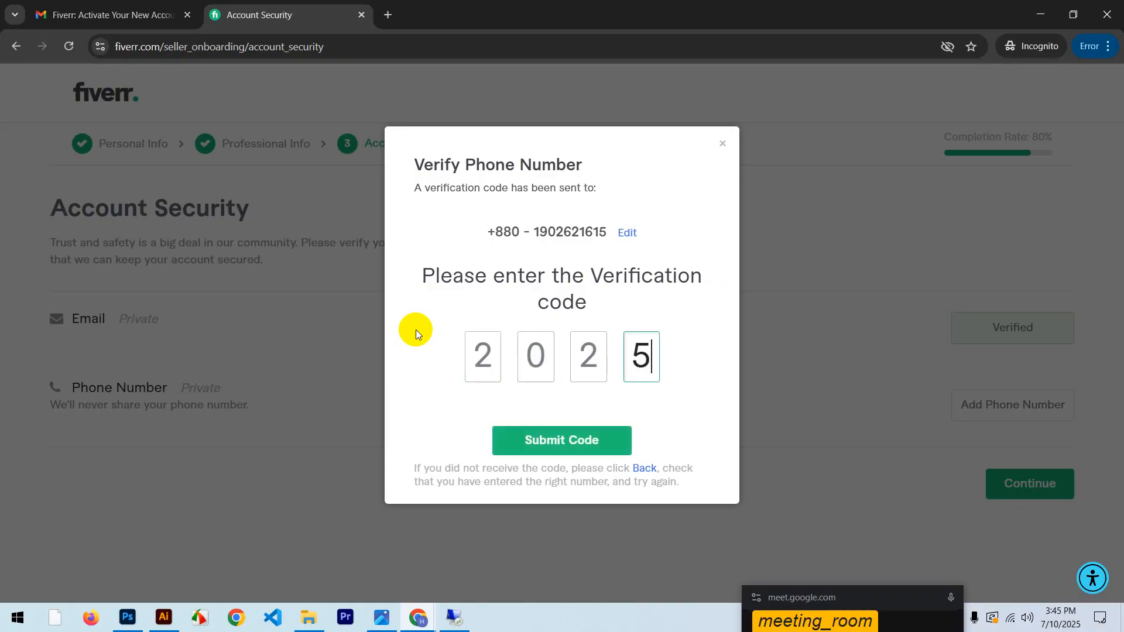
pyautogui.click(609, 455)
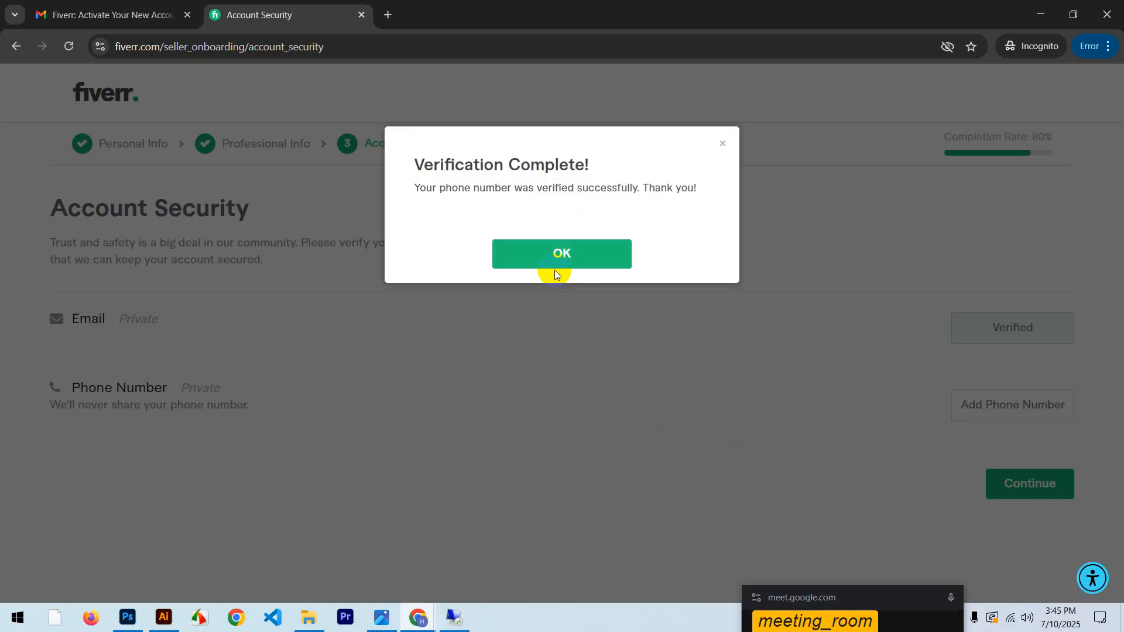
pyautogui.click(559, 253)
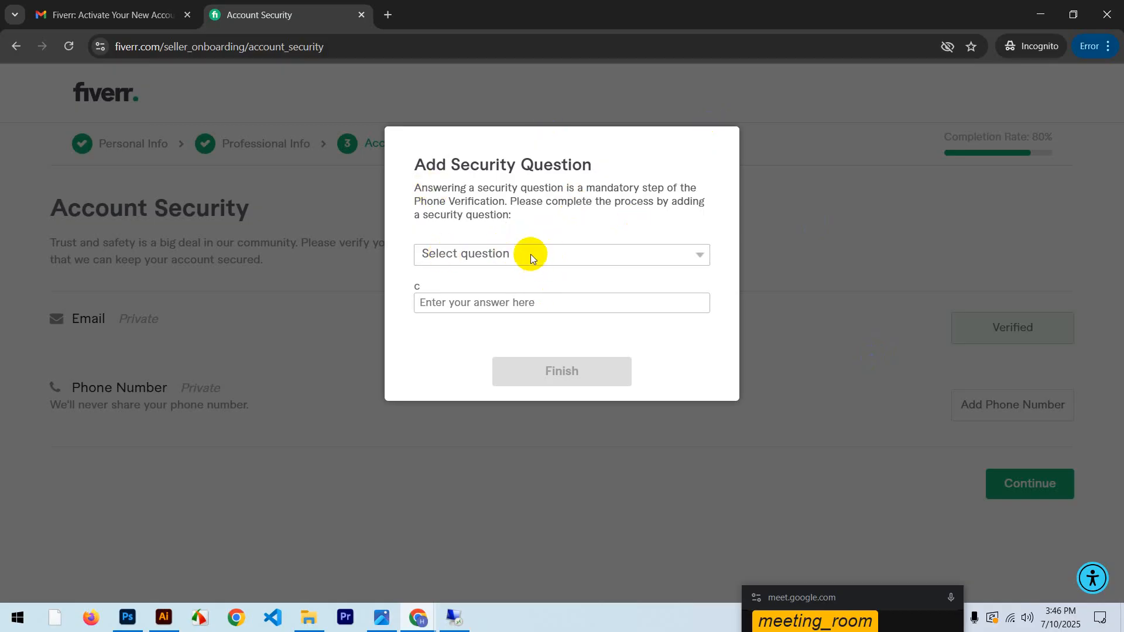
# Choose 'What is the name of your favorite childhood friend?', enter the security answer, and finish.
pyautogui.click(515, 253)
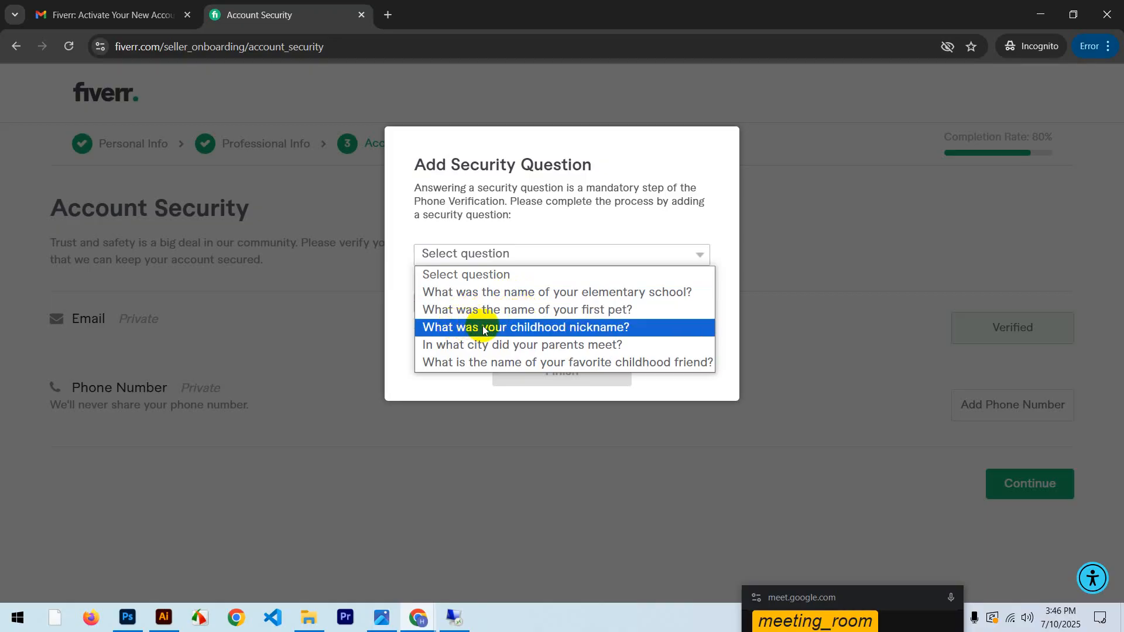
pyautogui.click(443, 363)
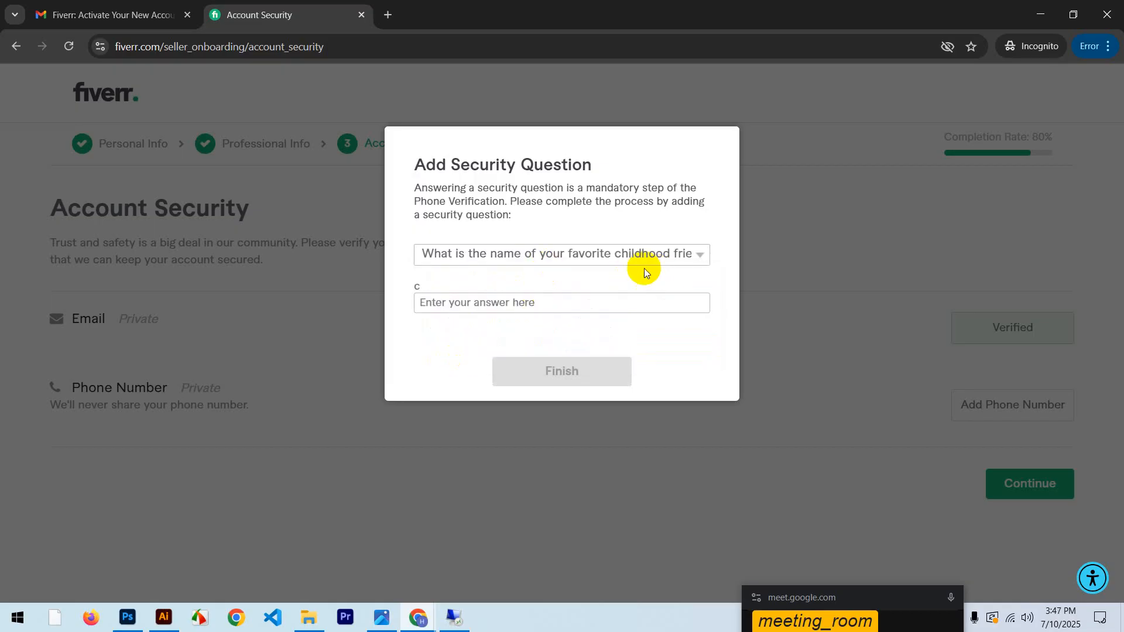
pyautogui.click(550, 310)
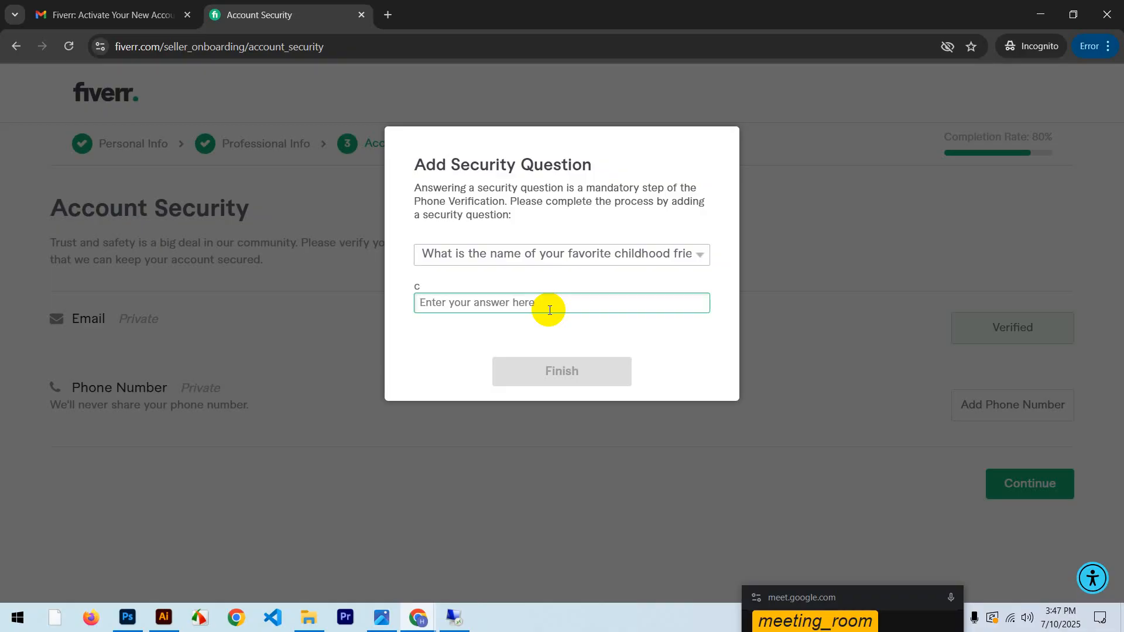
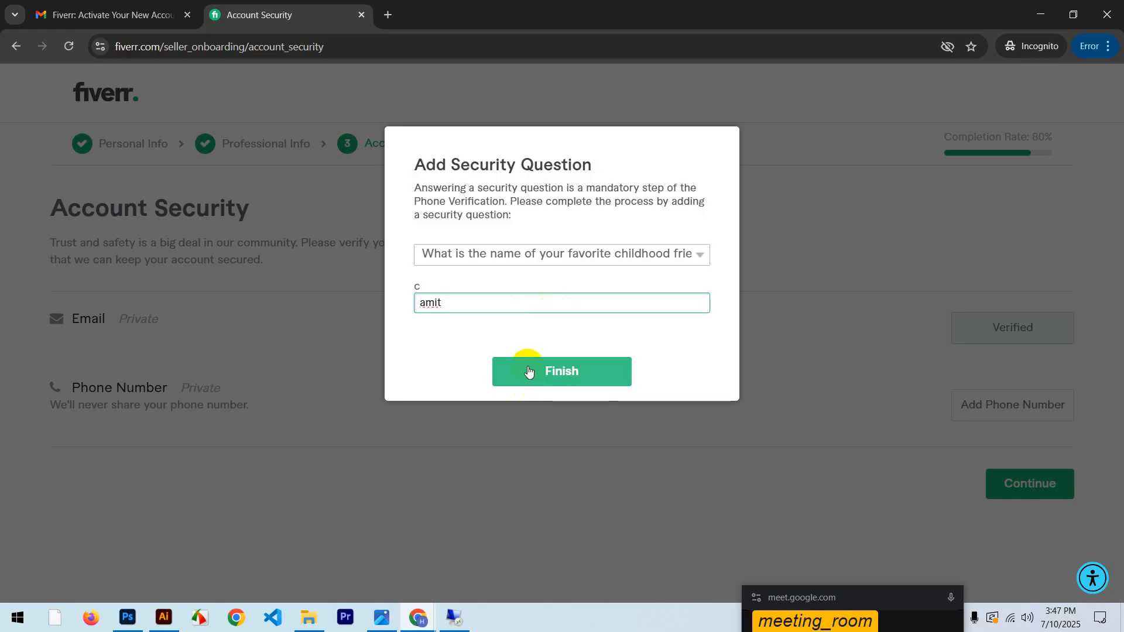
pyautogui.click(526, 369)
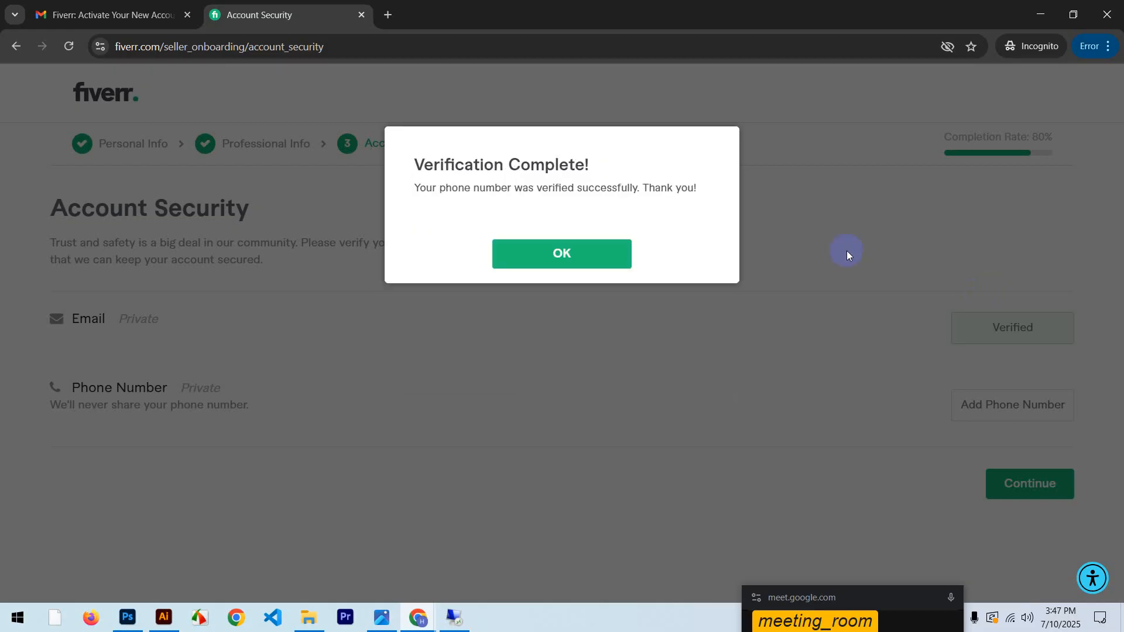
pyautogui.click(605, 254)
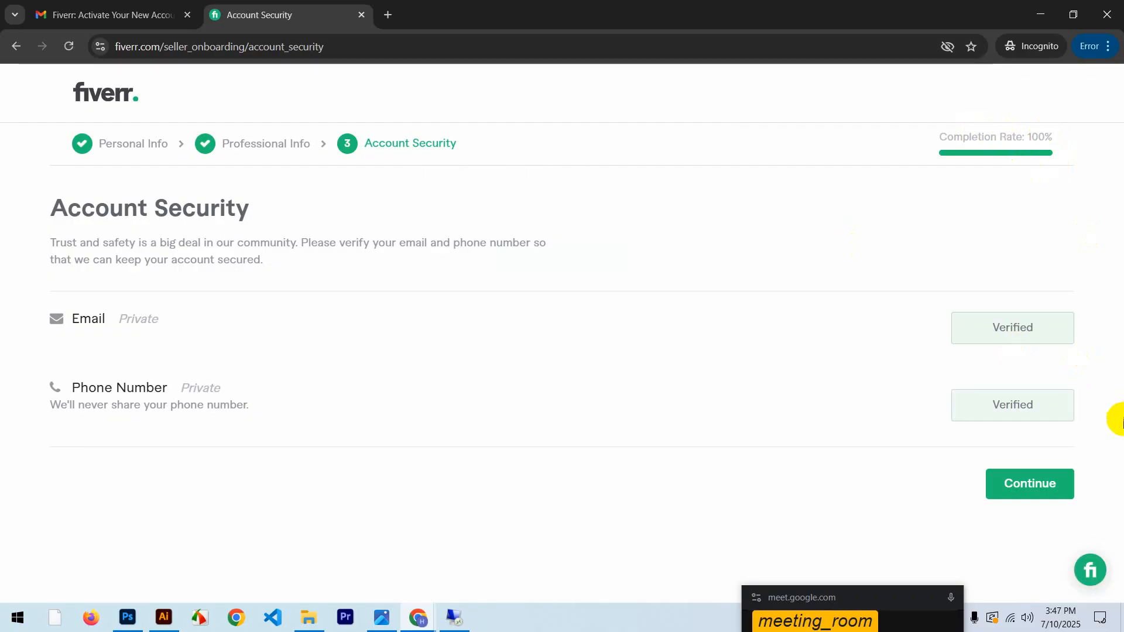
# Continue past Account Security and choose Create a Gig instead of the Kickstart offer.
pyautogui.click(1035, 494)
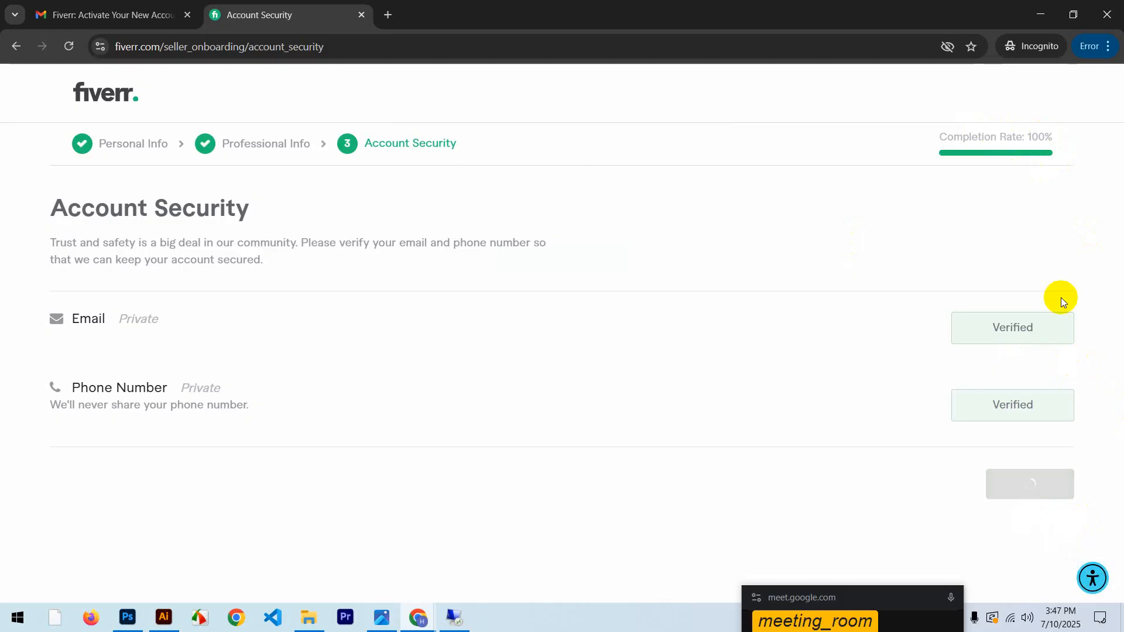
pyautogui.scroll(-1, 562, 362)
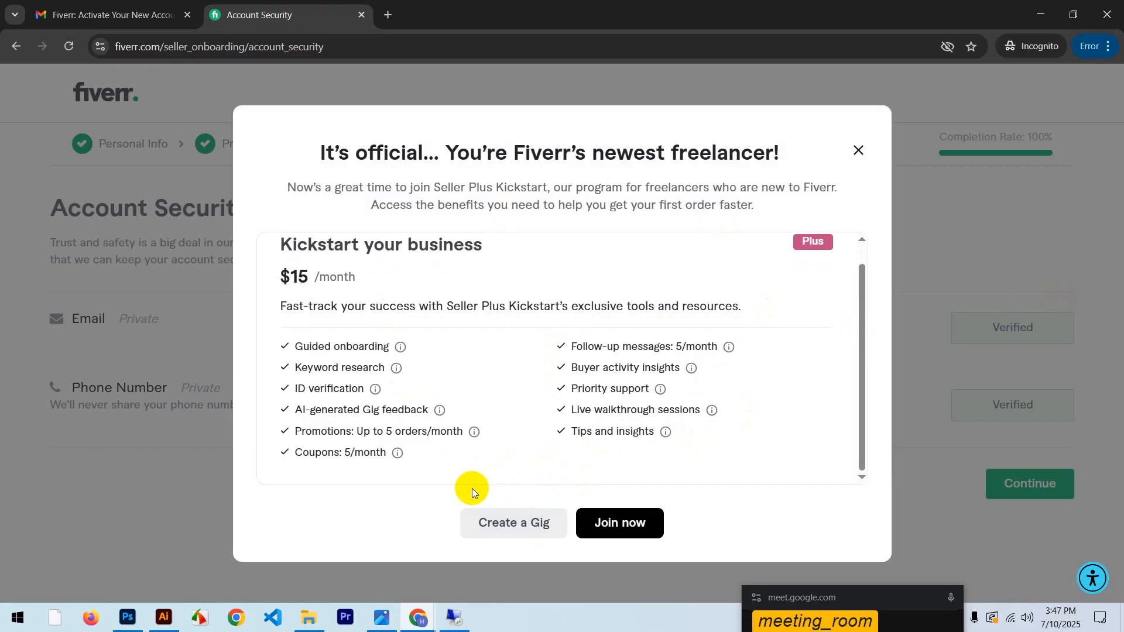
pyautogui.click(502, 529)
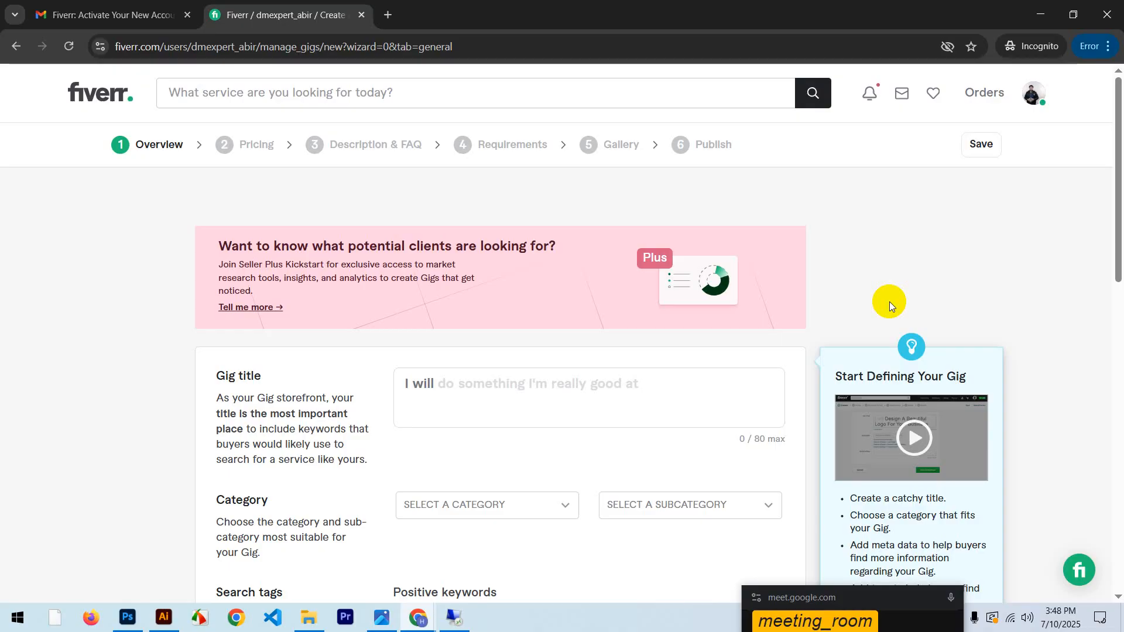
# Type 'do less competitive keyword research' after the 'I will' prefix in the gig title.
pyautogui.scroll(-3, 447, 251)
pyautogui.click(442, 240)
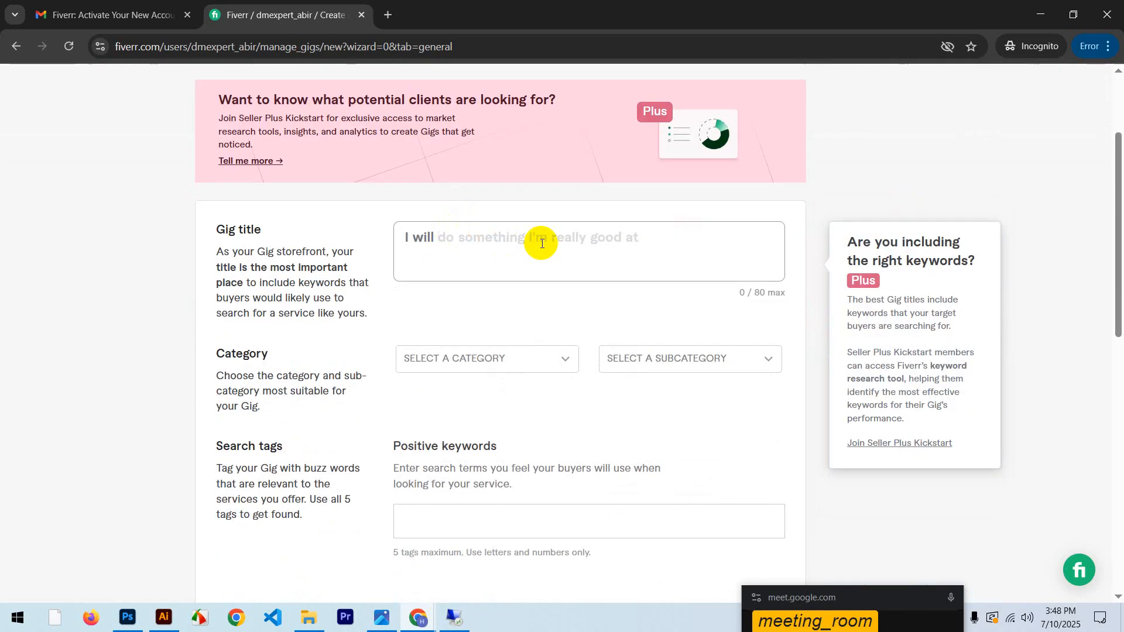
pyautogui.write('do ')
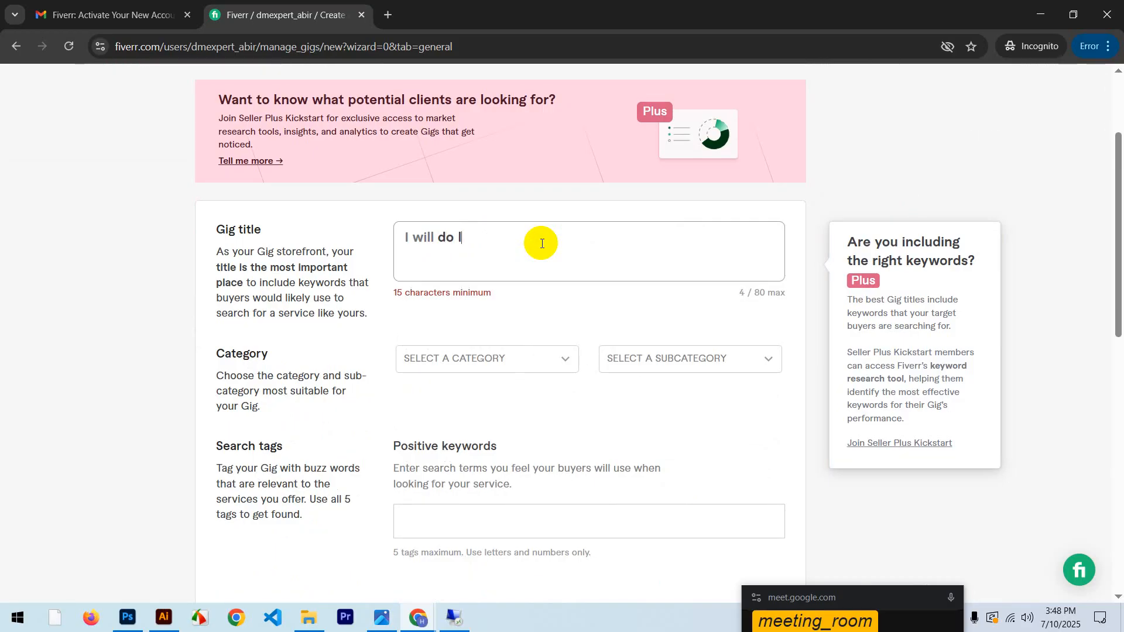
pyautogui.write('less competitive key')
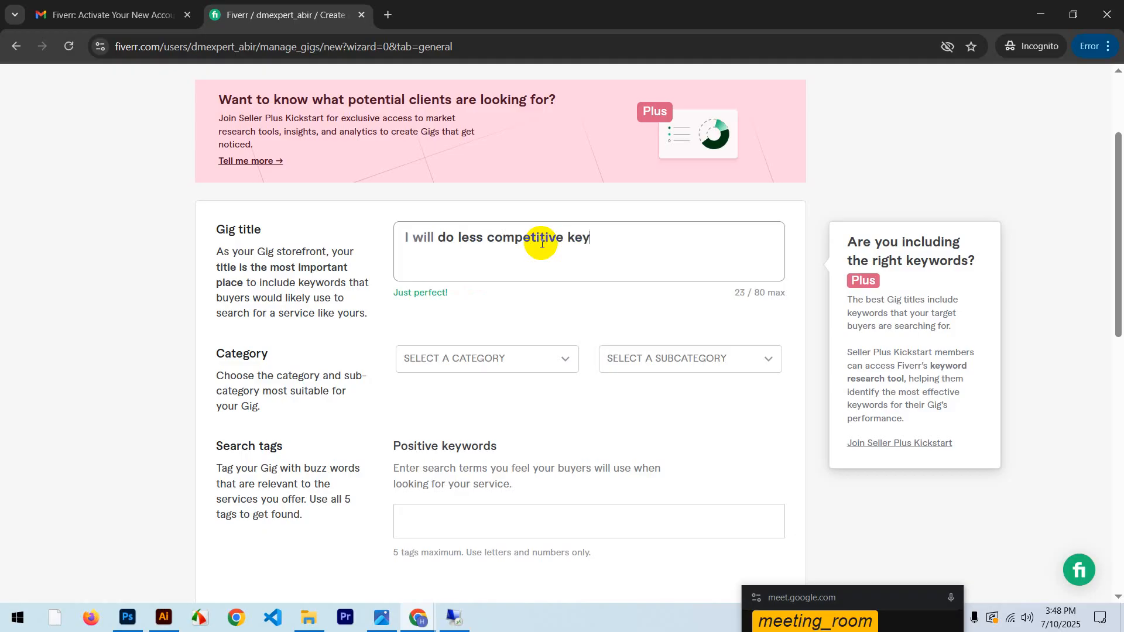
pyautogui.write('word research')
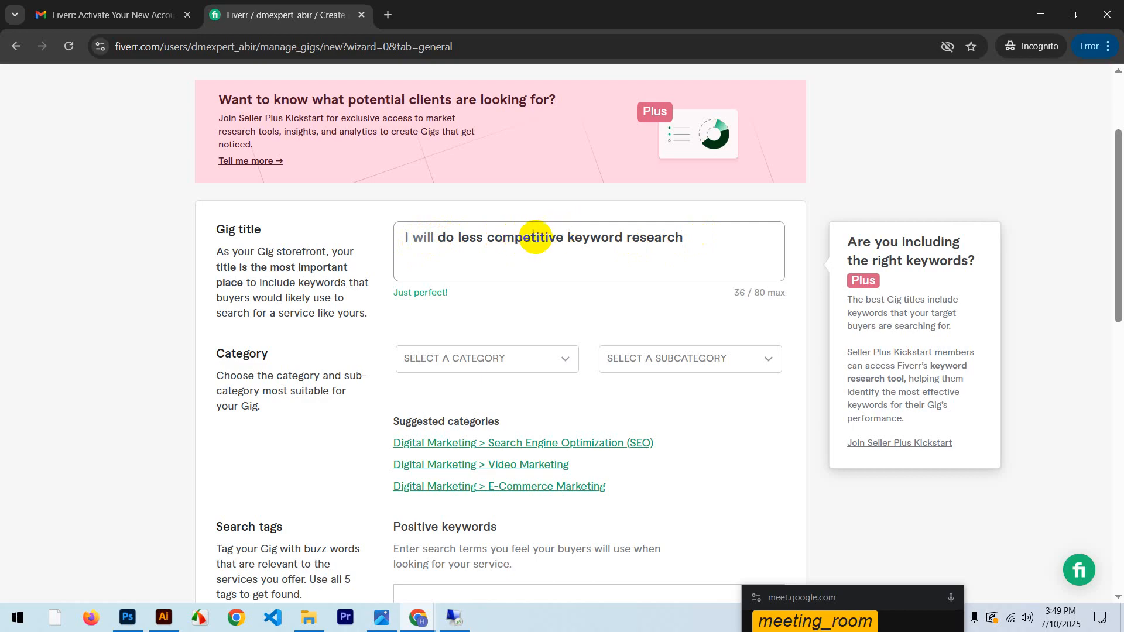
pyautogui.moveTo(677, 238); pyautogui.dragTo(457, 243)
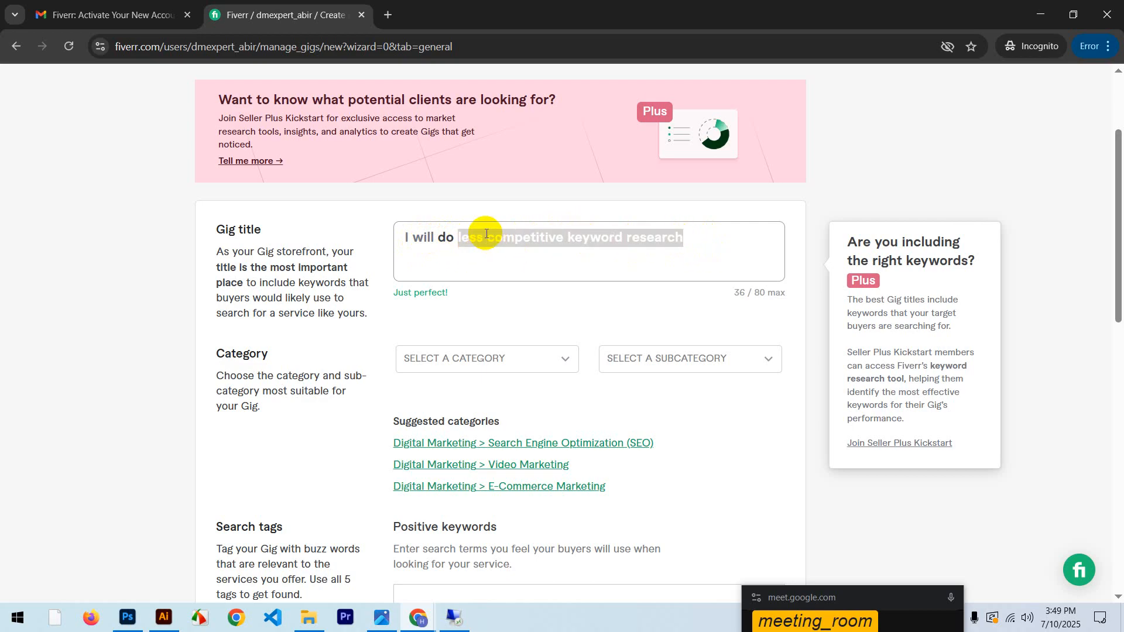
pyautogui.doubleClick(460, 236)
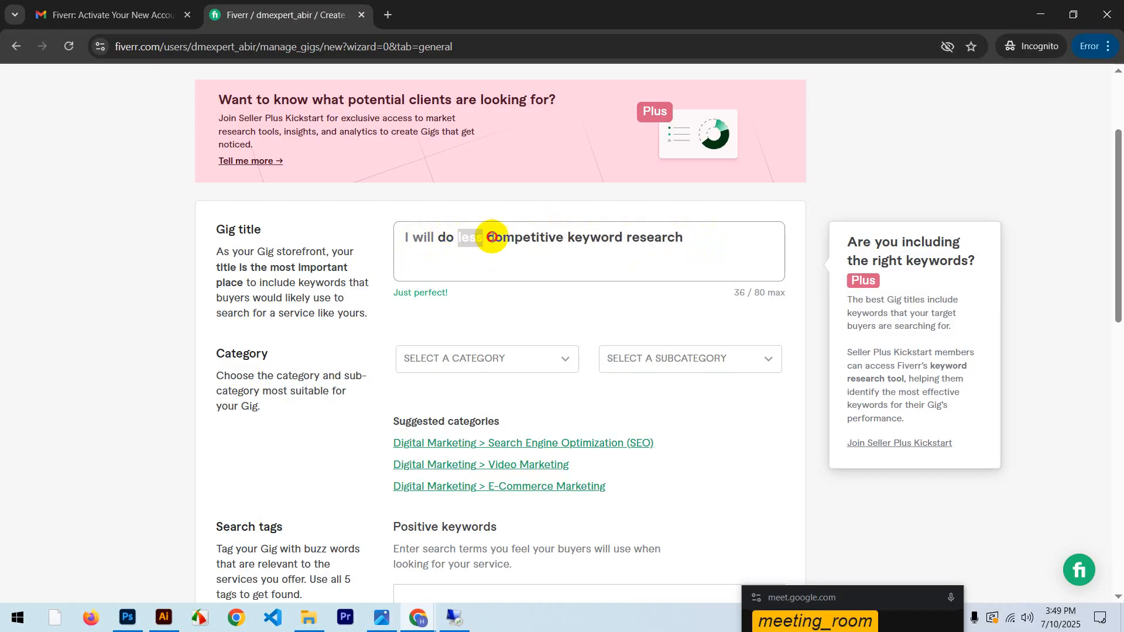
pyautogui.moveTo(491, 236); pyautogui.dragTo(731, 255)
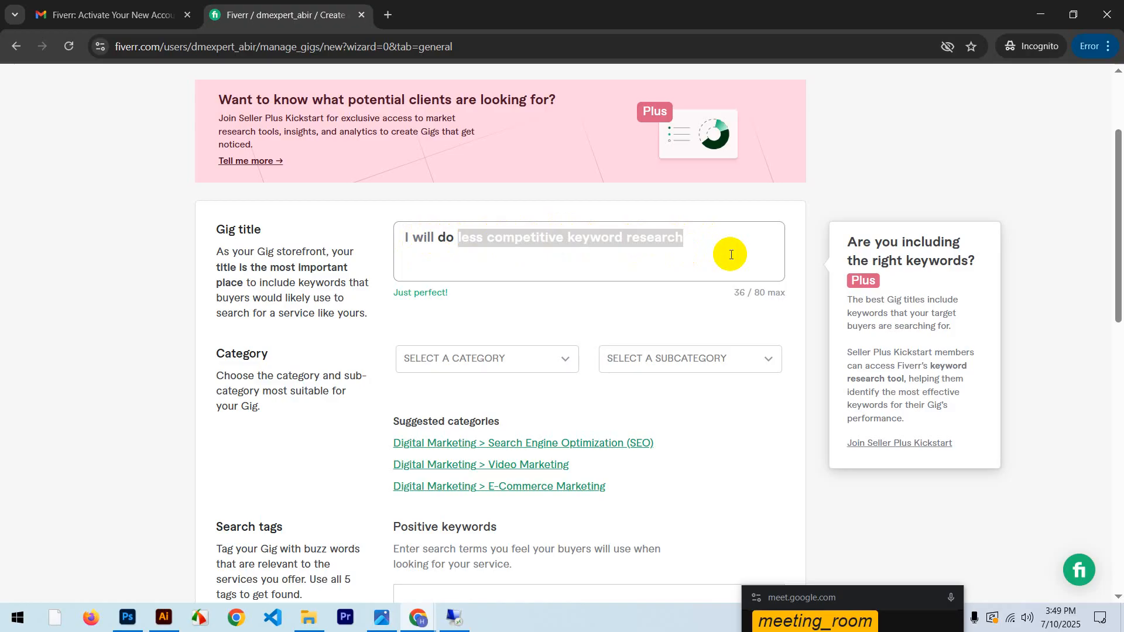
pyautogui.click(469, 238)
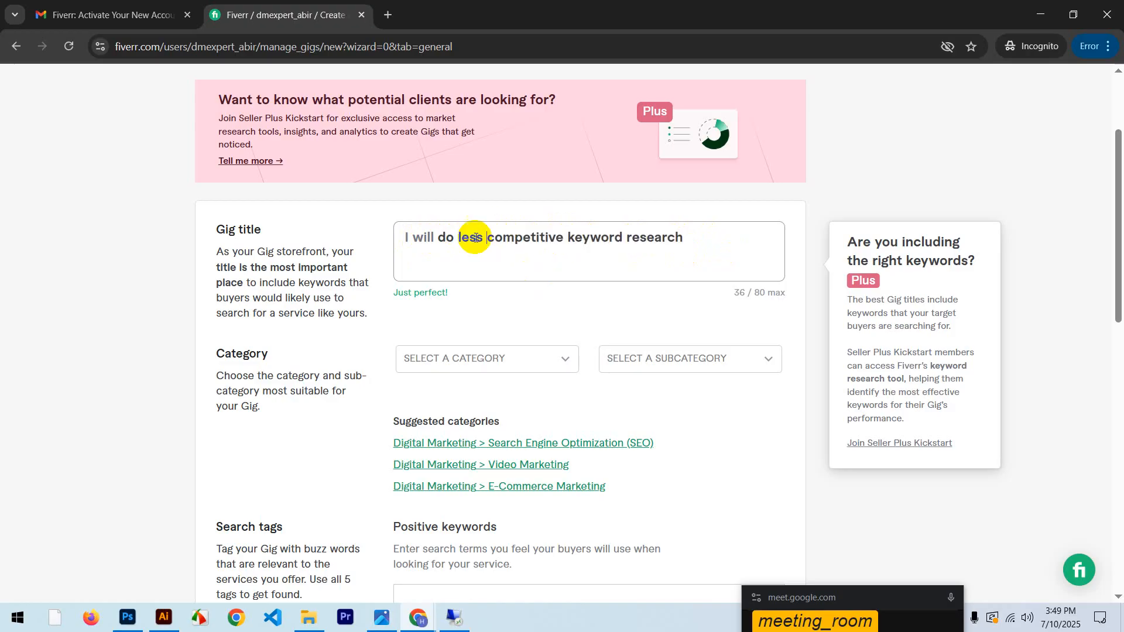
pyautogui.click(464, 235)
pyautogui.moveTo(464, 236); pyautogui.dragTo(705, 241)
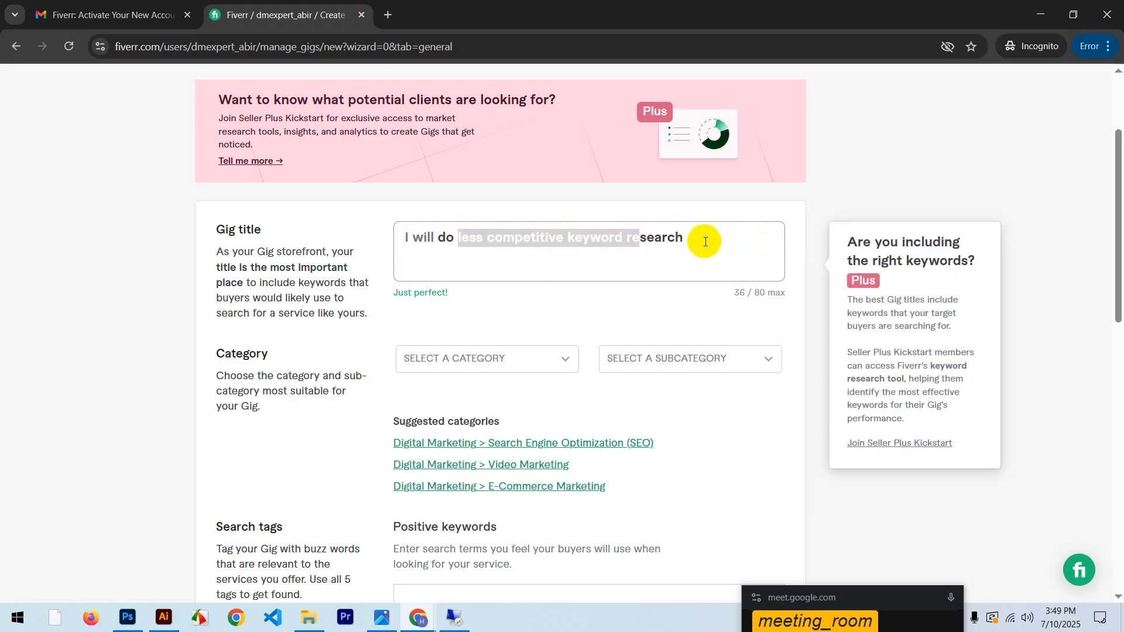
pyautogui.click(700, 240)
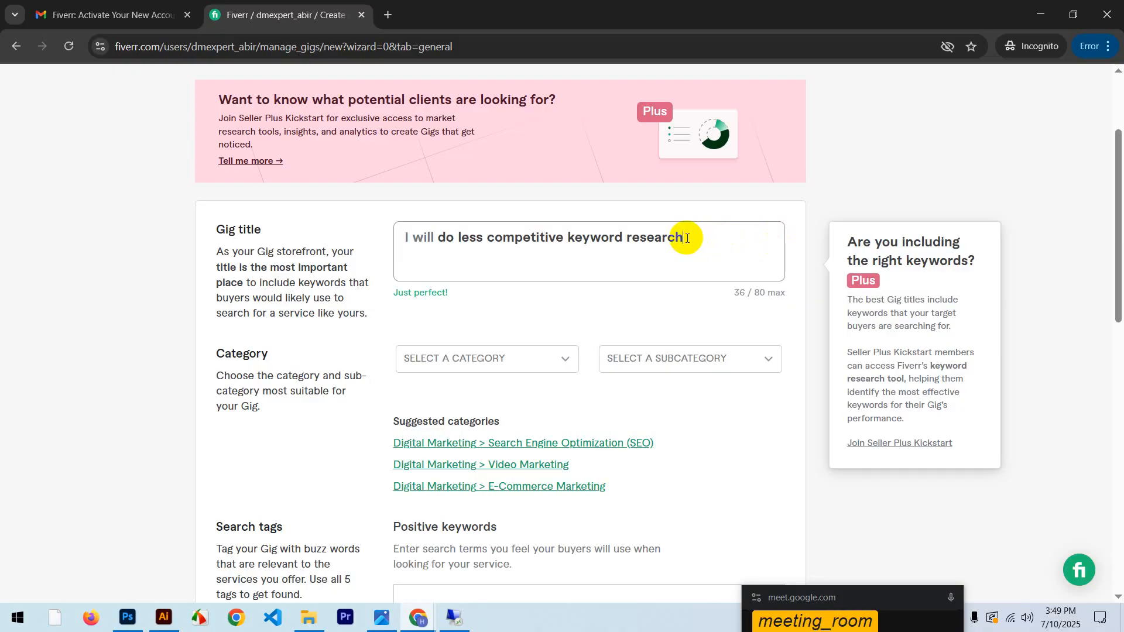
# Review the finished gig title, selecting 'keyword research' within it.
pyautogui.scroll(-1, 688, 238)
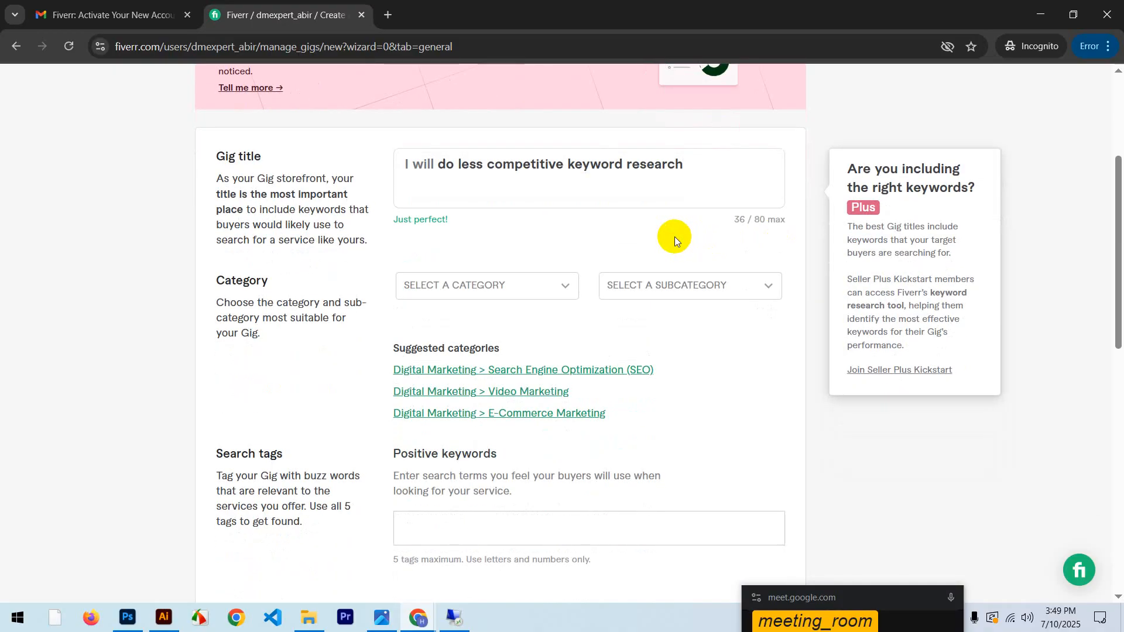
pyautogui.scroll(-1, 603, 220)
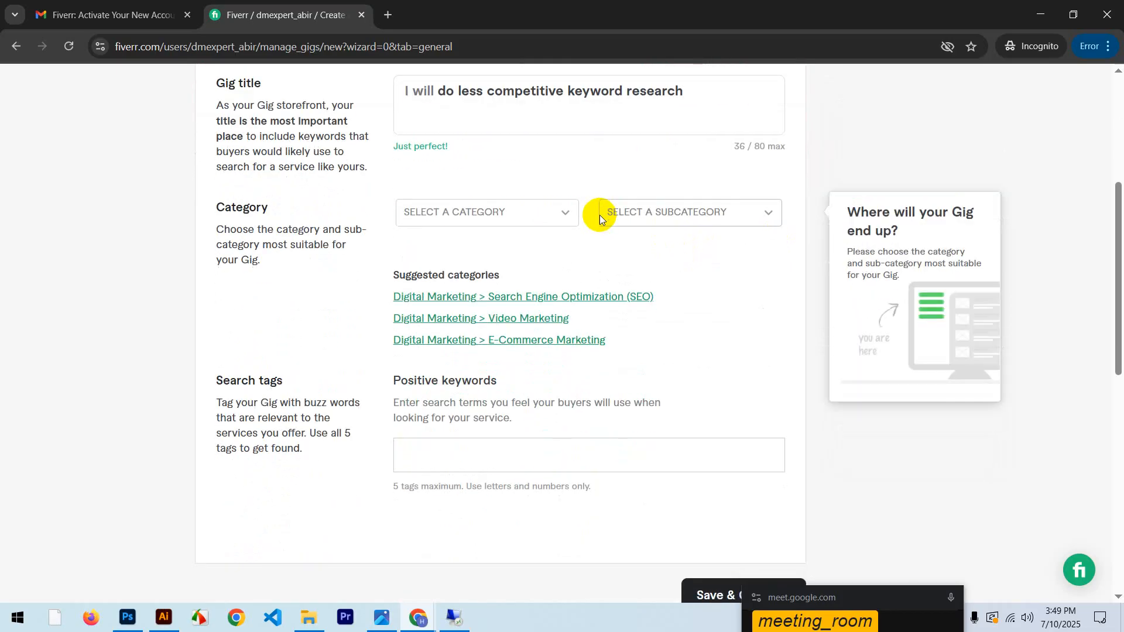
pyautogui.scroll(4, 445, 120)
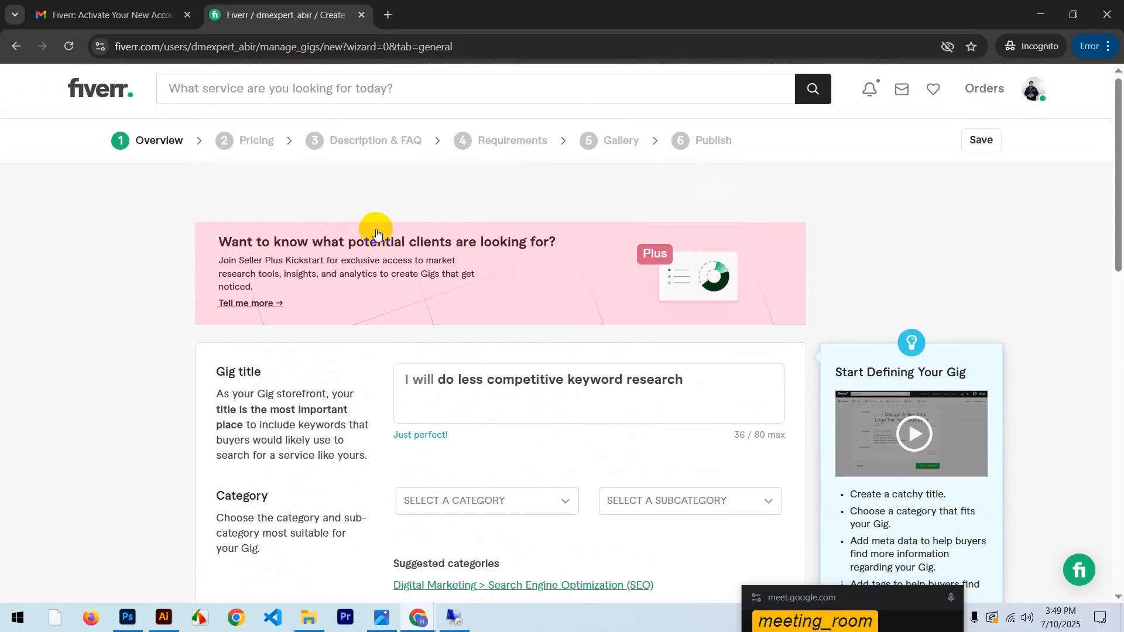
pyautogui.scroll(-2, 408, 233)
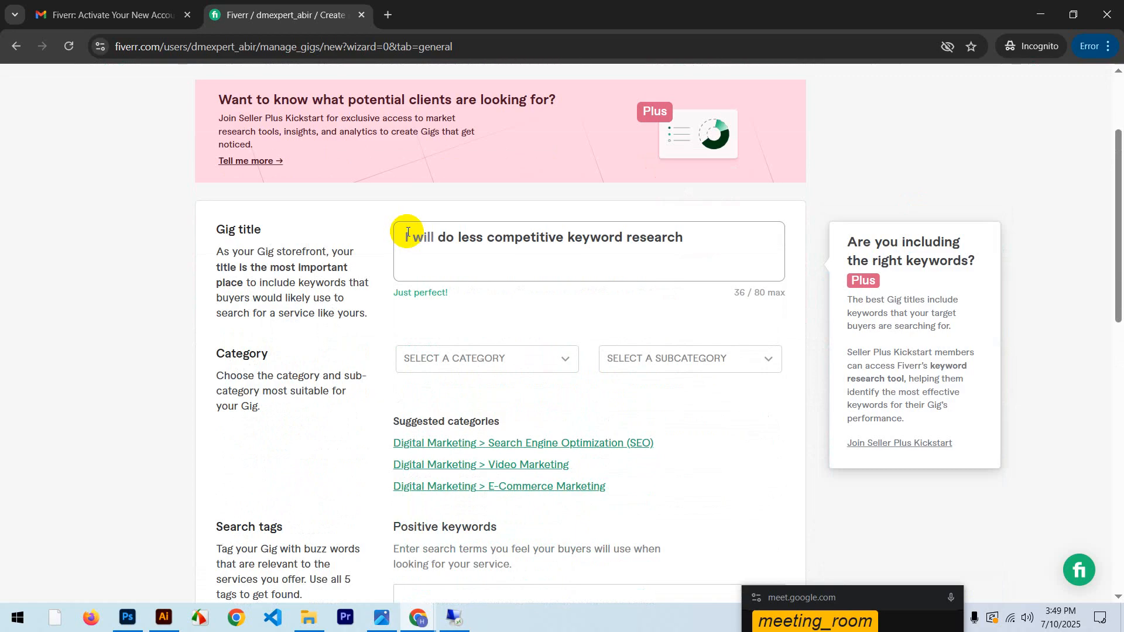
pyautogui.scroll(-1, 446, 289)
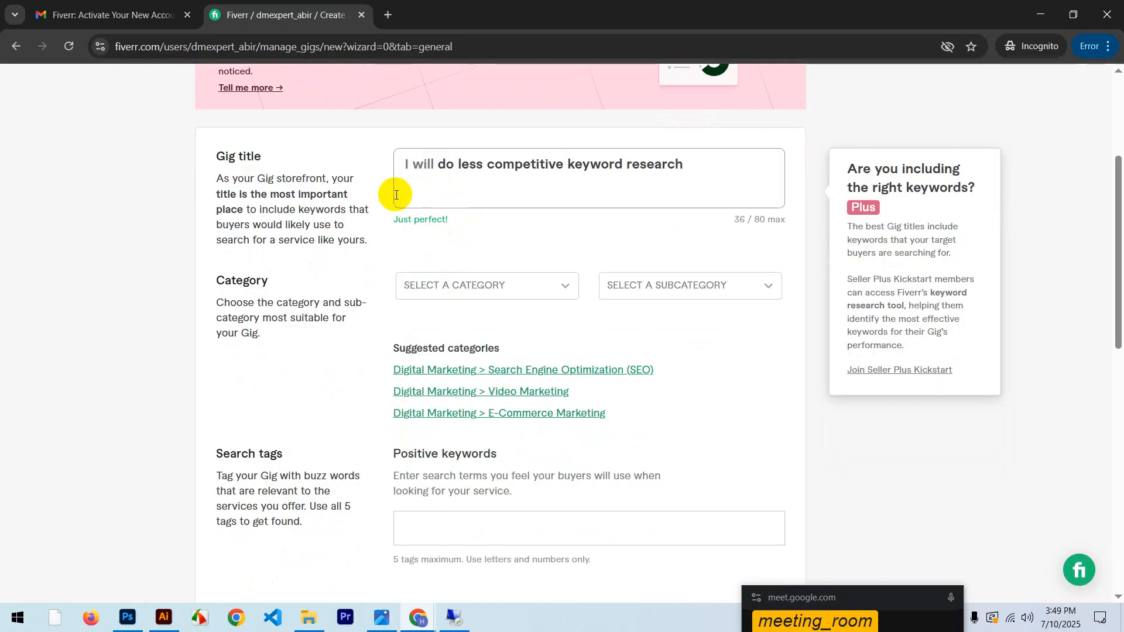
pyautogui.click(432, 162)
pyautogui.moveTo(431, 162); pyautogui.dragTo(701, 176)
pyautogui.click(486, 168)
pyautogui.click(456, 169)
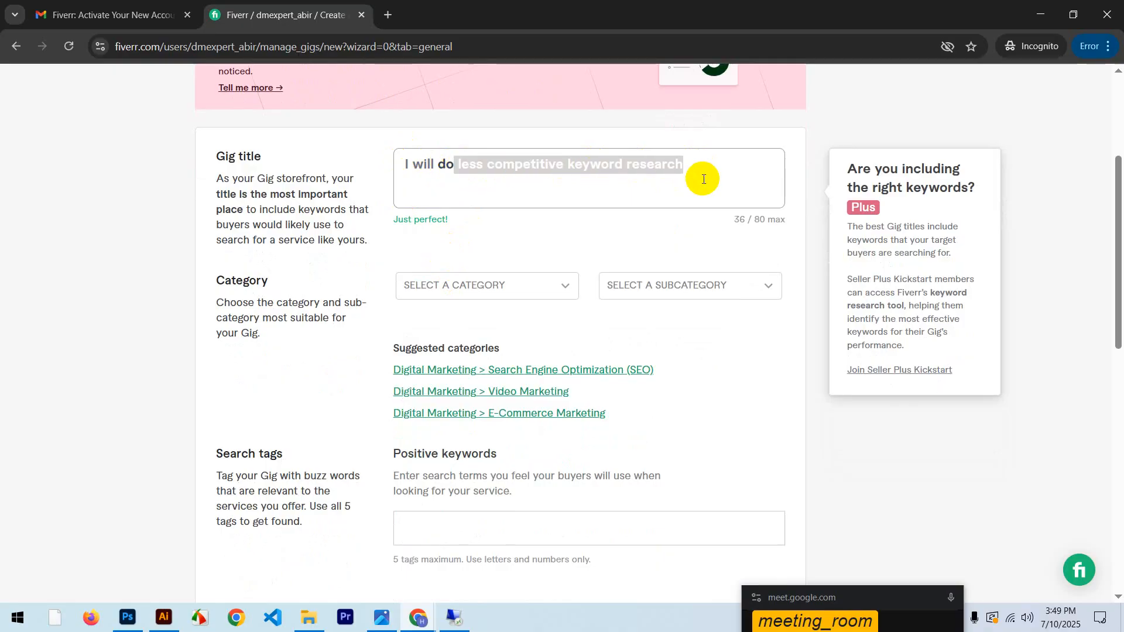
pyautogui.click(702, 178)
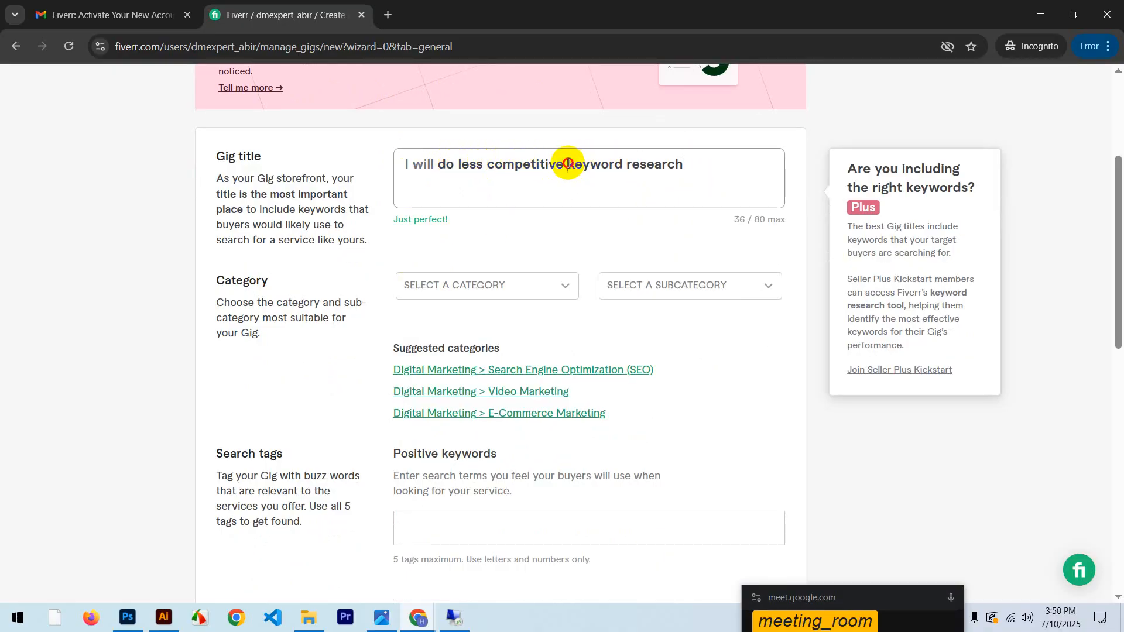
pyautogui.moveTo(567, 169); pyautogui.dragTo(756, 168)
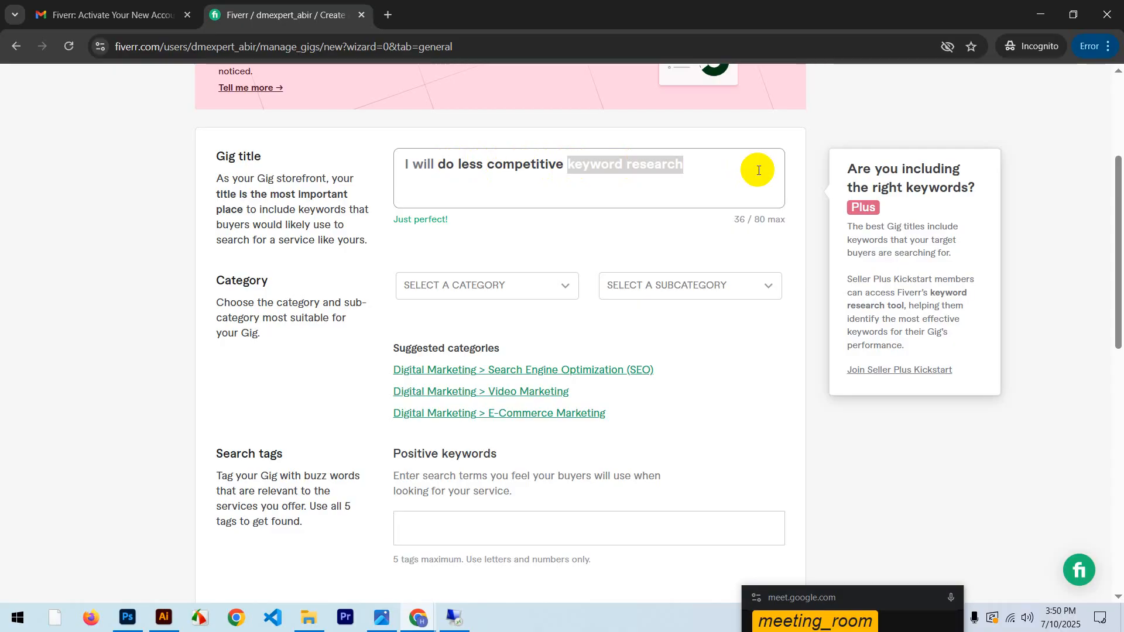
pyautogui.scroll(-2, 549, 244)
pyautogui.scroll(1, 251, 138)
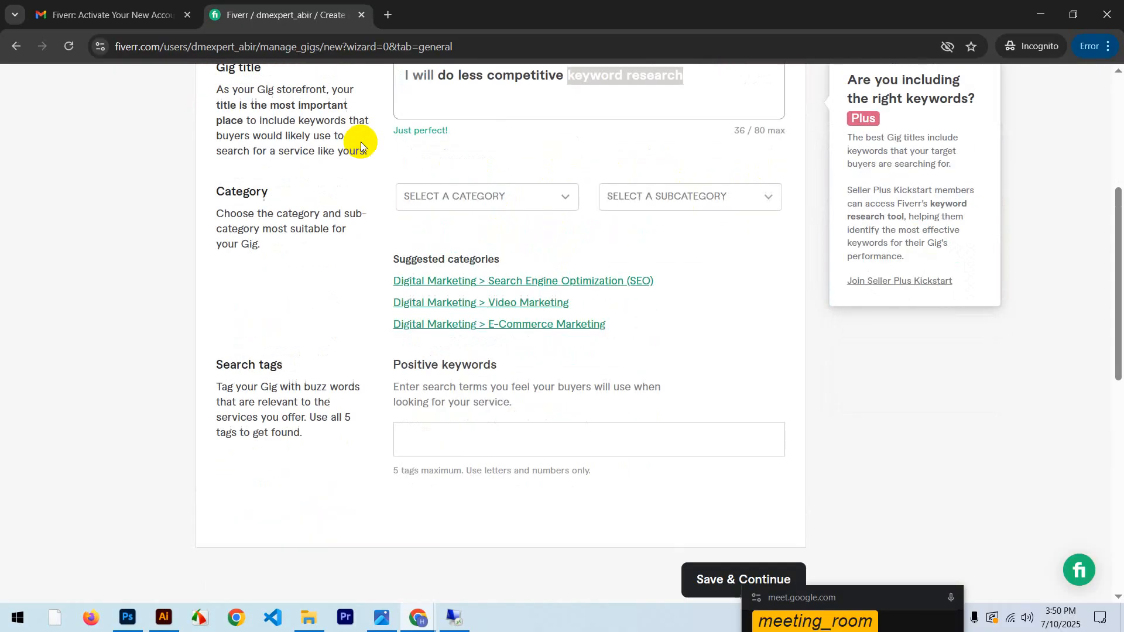
# Set category Digital Marketing, subcategory Search Engine Optimization (SEO), and service type Keyword Research.
pyautogui.click(508, 225)
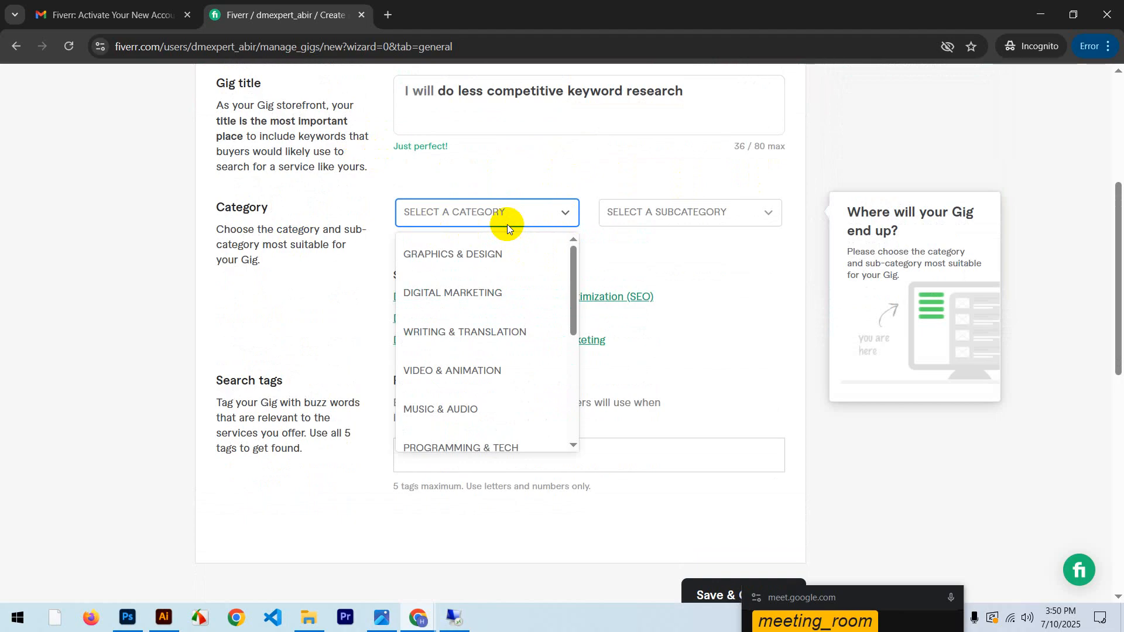
pyautogui.click(485, 293)
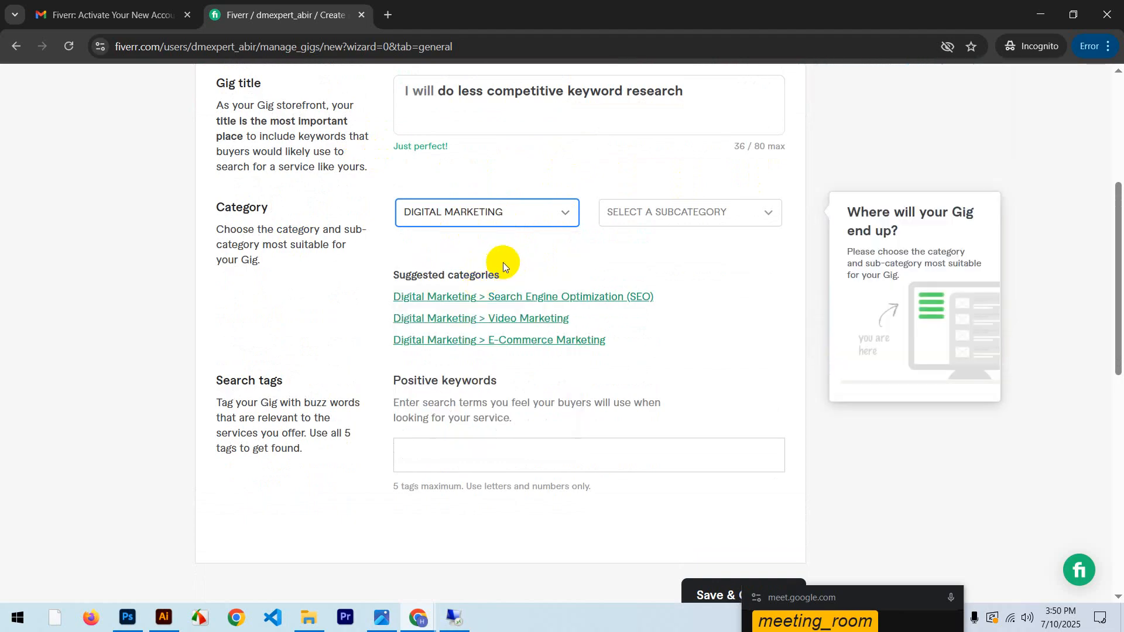
pyautogui.click(657, 215)
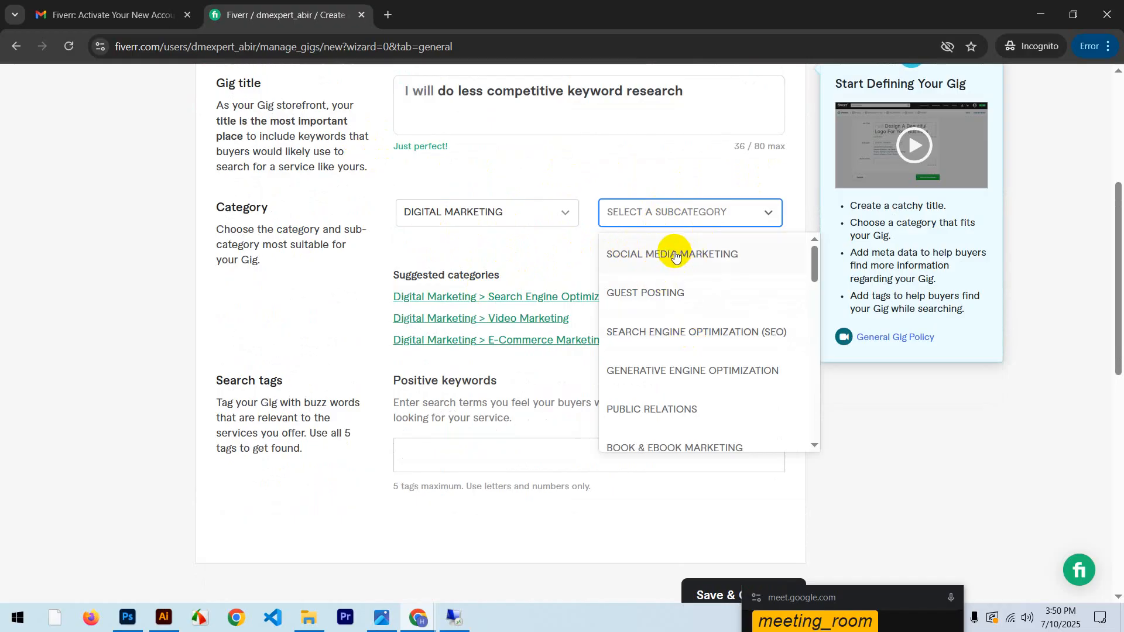
pyautogui.click(646, 333)
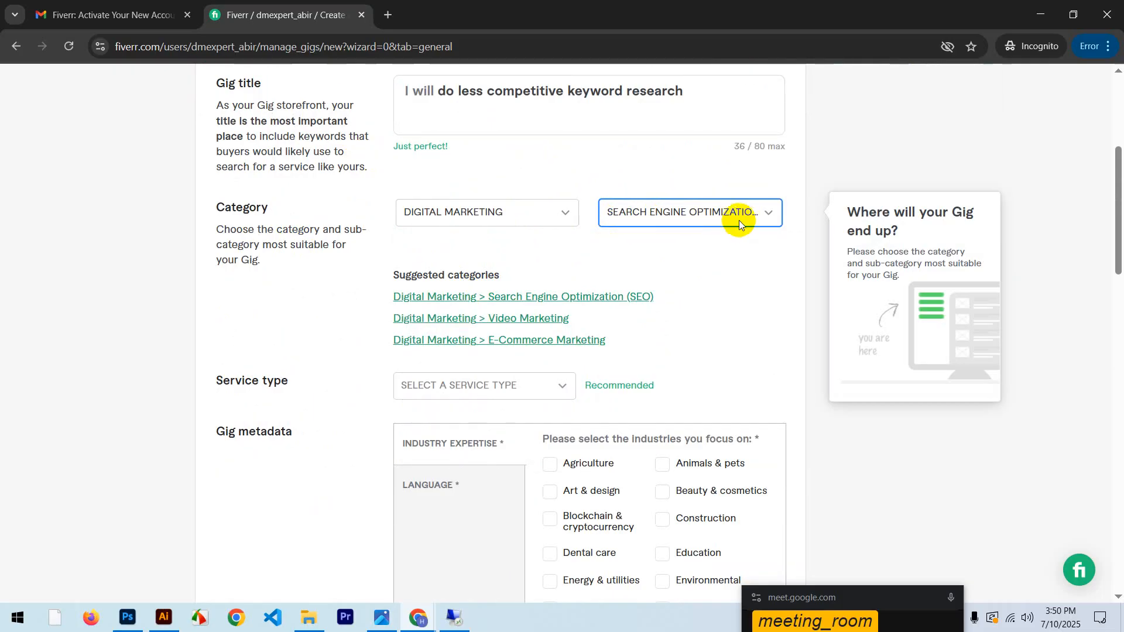
pyautogui.scroll(-3, 720, 256)
pyautogui.click(475, 241)
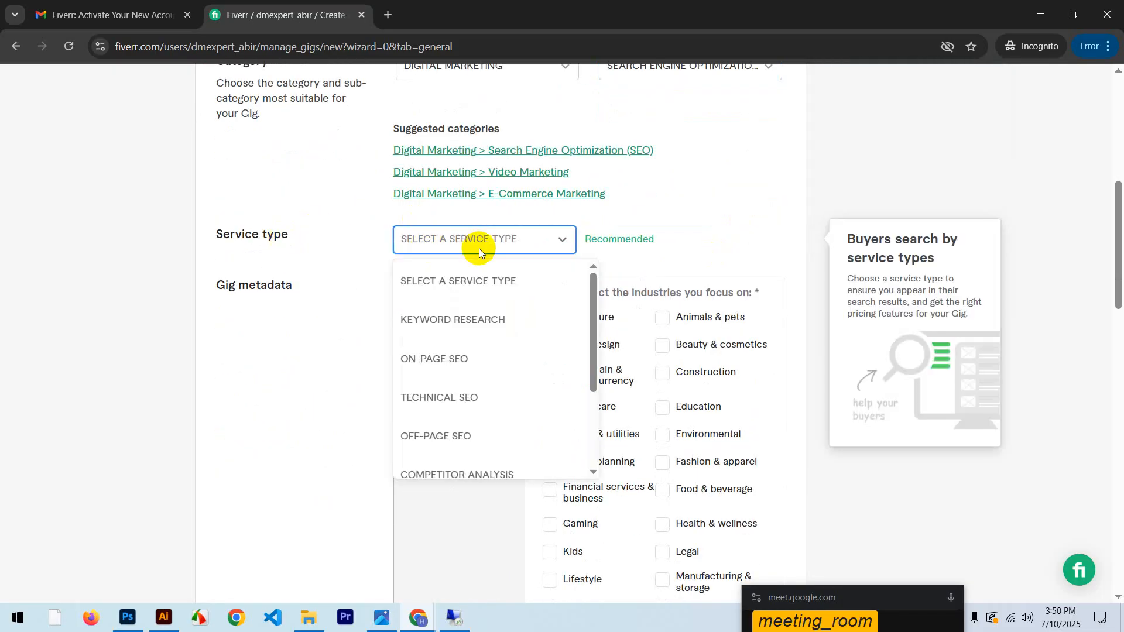
pyautogui.click(465, 321)
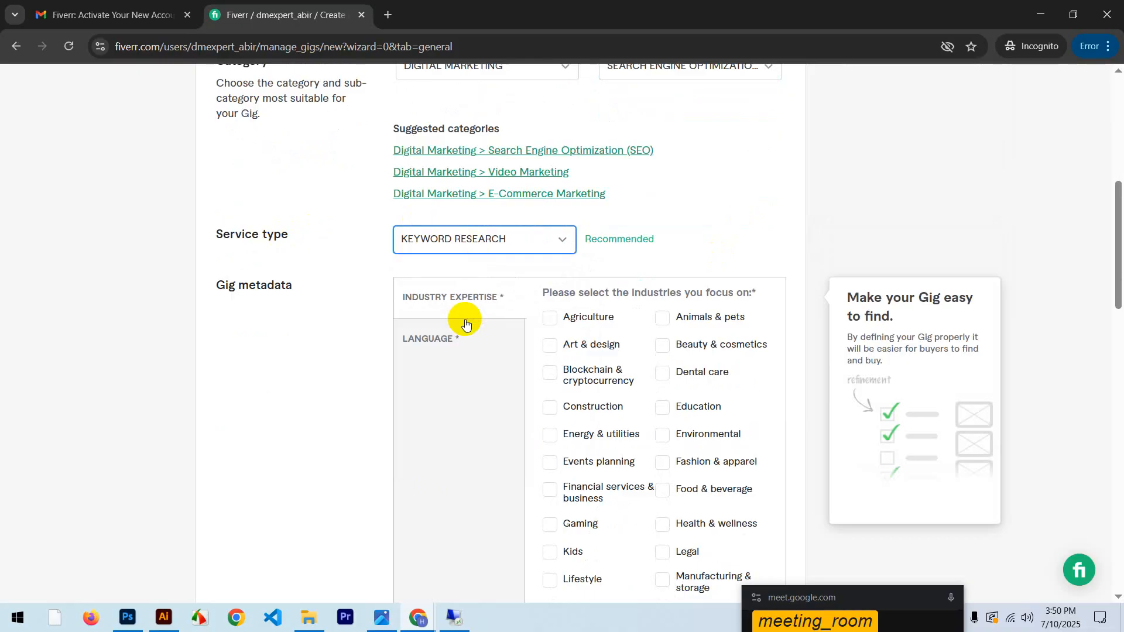
pyautogui.scroll(4, 466, 322)
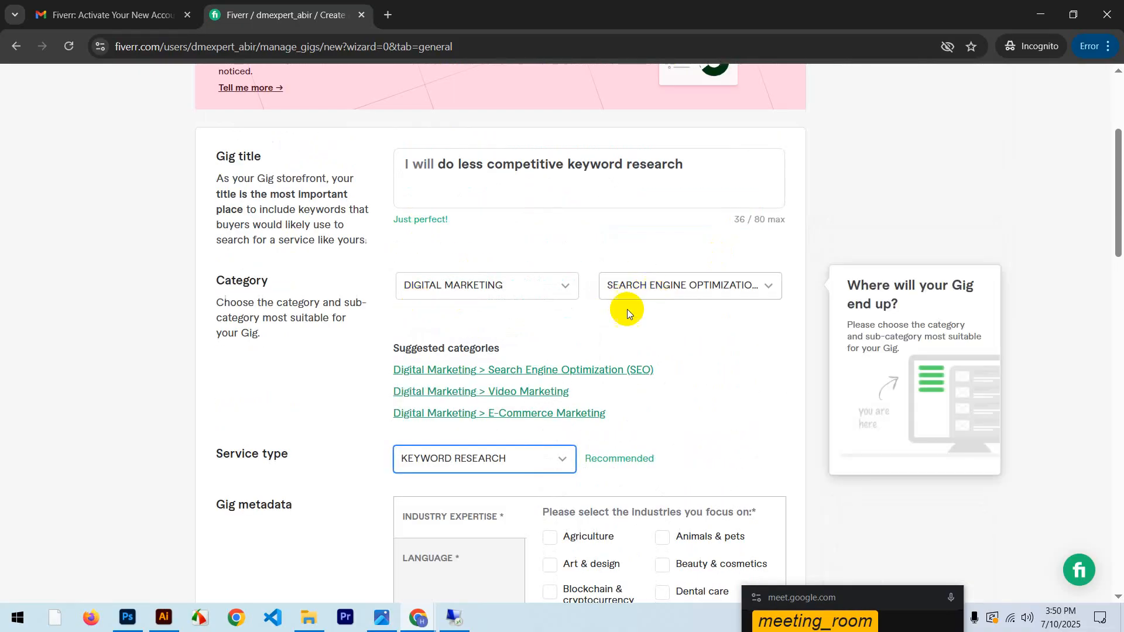
pyautogui.click(441, 463)
pyautogui.scroll(-2, 464, 431)
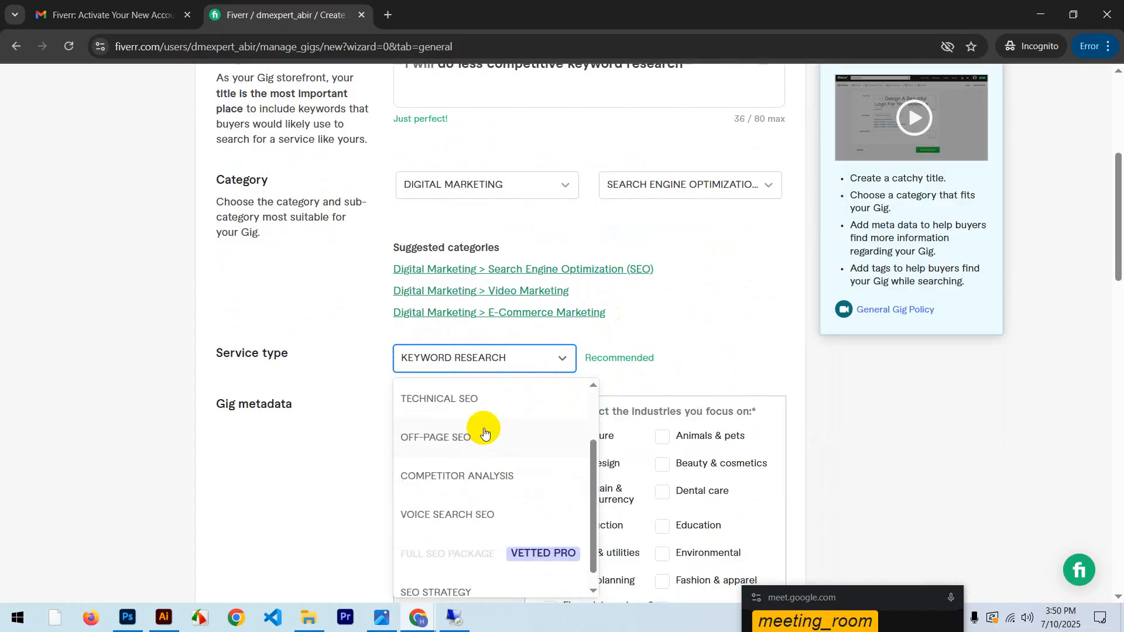
pyautogui.scroll(2, 484, 433)
pyautogui.click(692, 318)
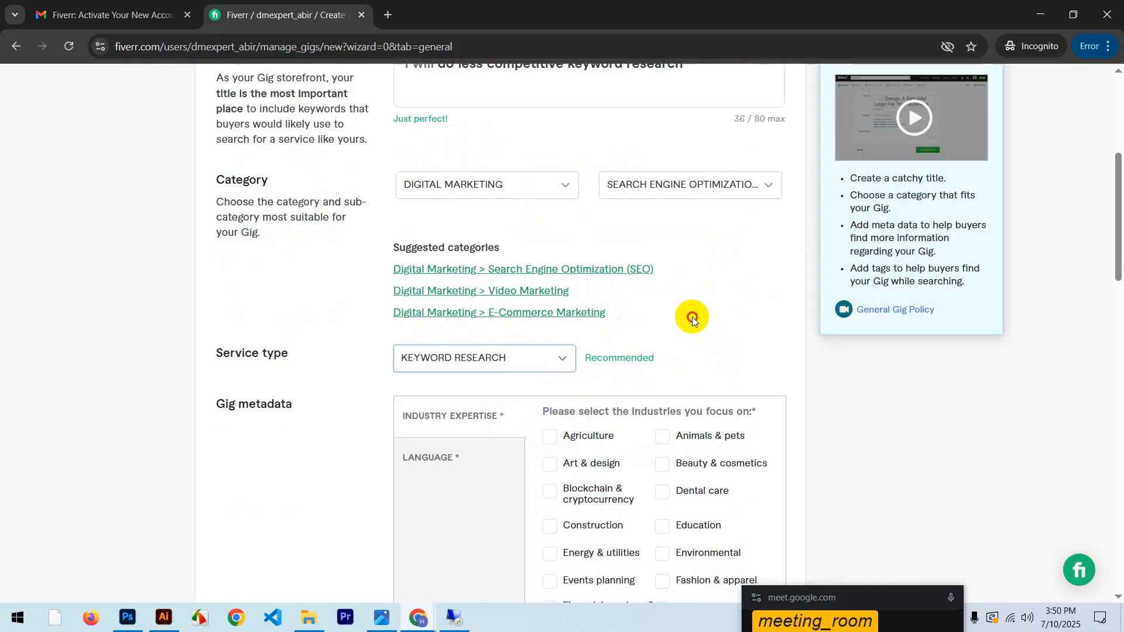
pyautogui.click(714, 179)
pyautogui.scroll(-3, 674, 281)
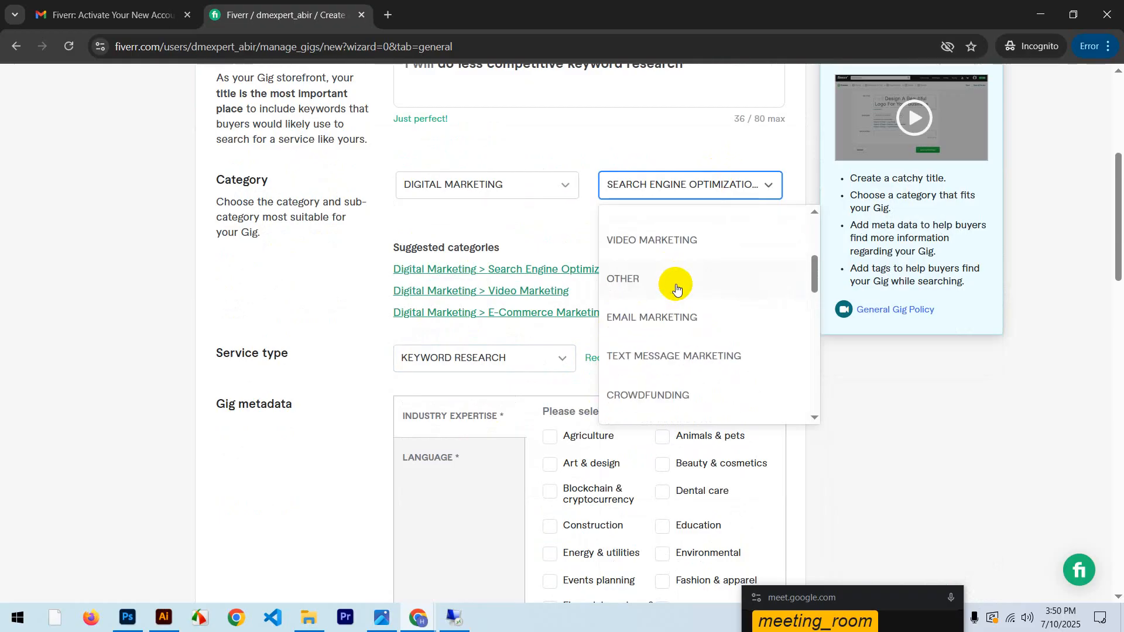
pyautogui.scroll(-5, 677, 287)
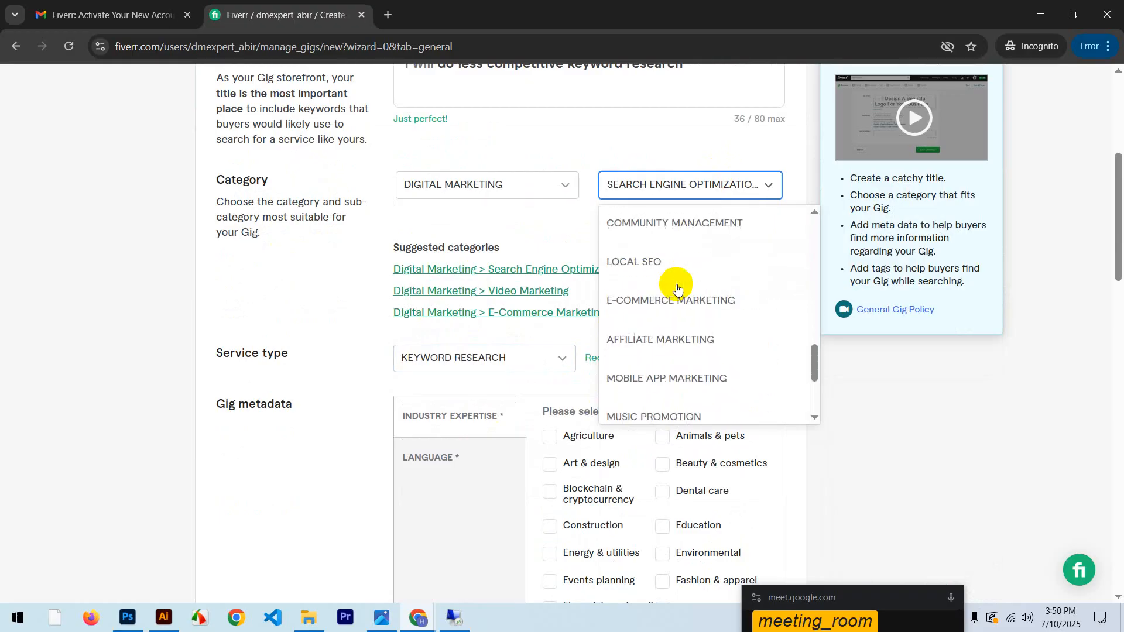
pyautogui.scroll(-3, 677, 289)
pyautogui.scroll(-1, 677, 289)
pyautogui.scroll(8, 682, 292)
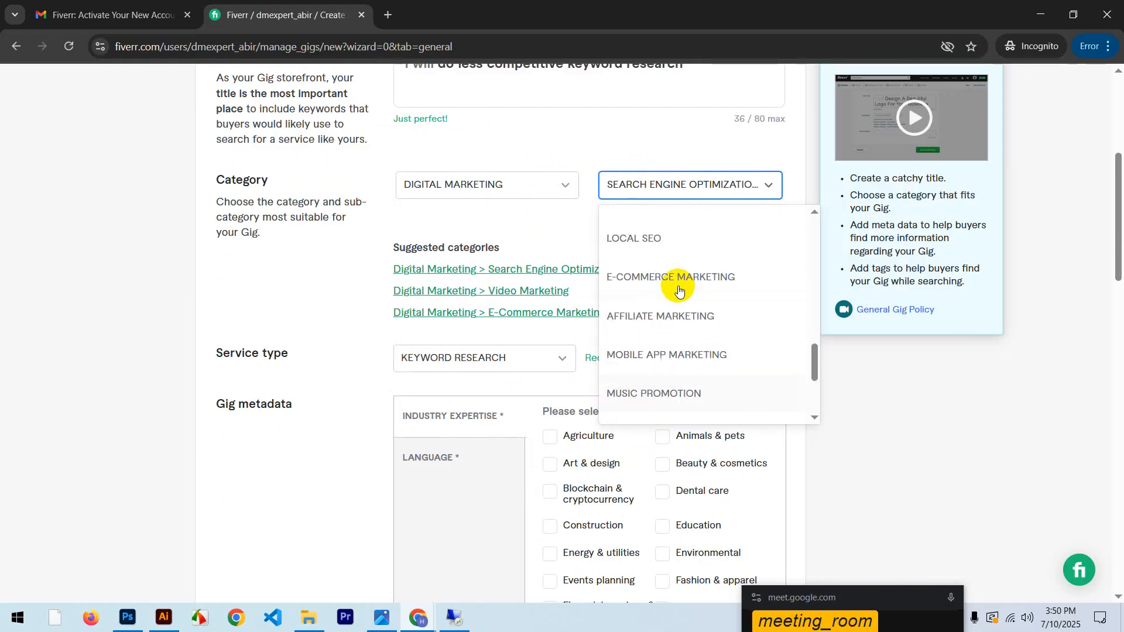
pyautogui.scroll(8, 683, 293)
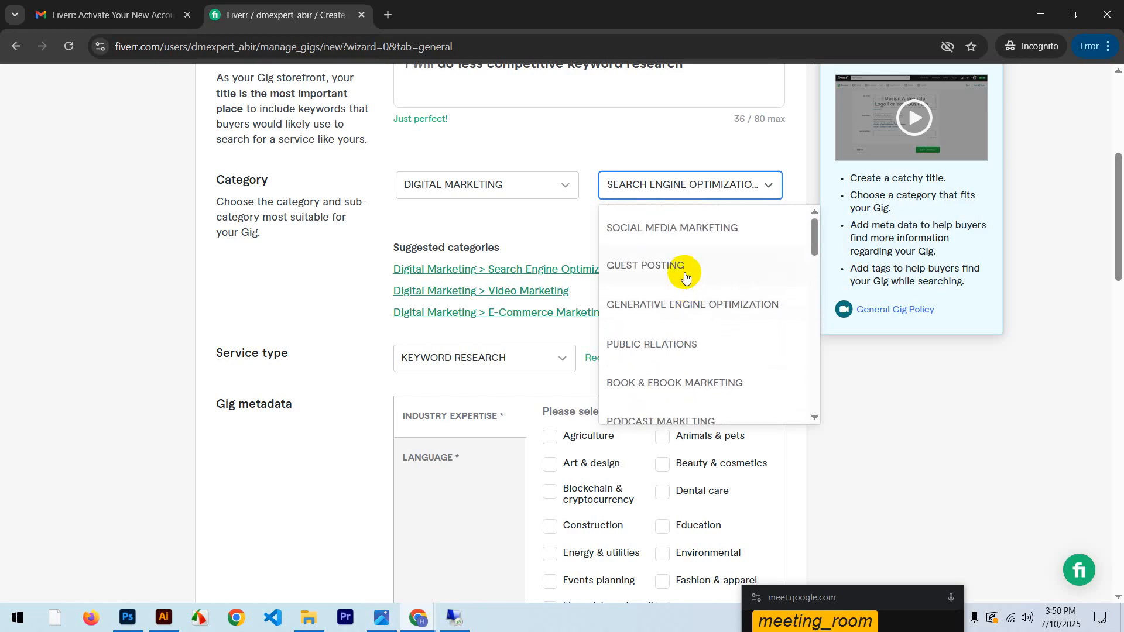
pyautogui.scroll(-5, 685, 279)
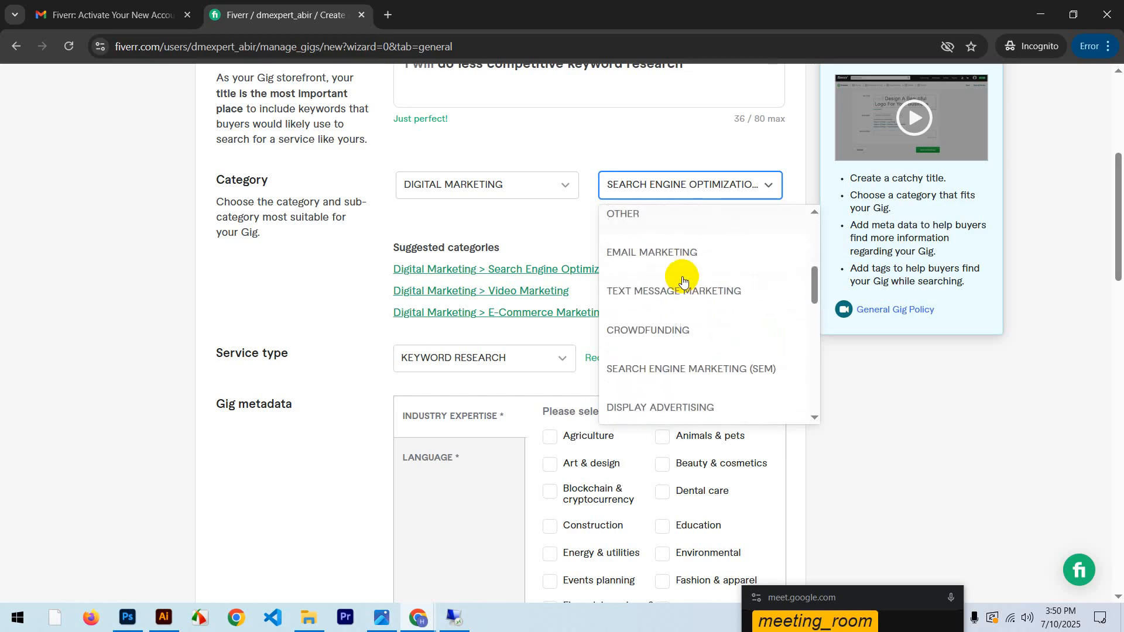
pyautogui.scroll(-5, 683, 281)
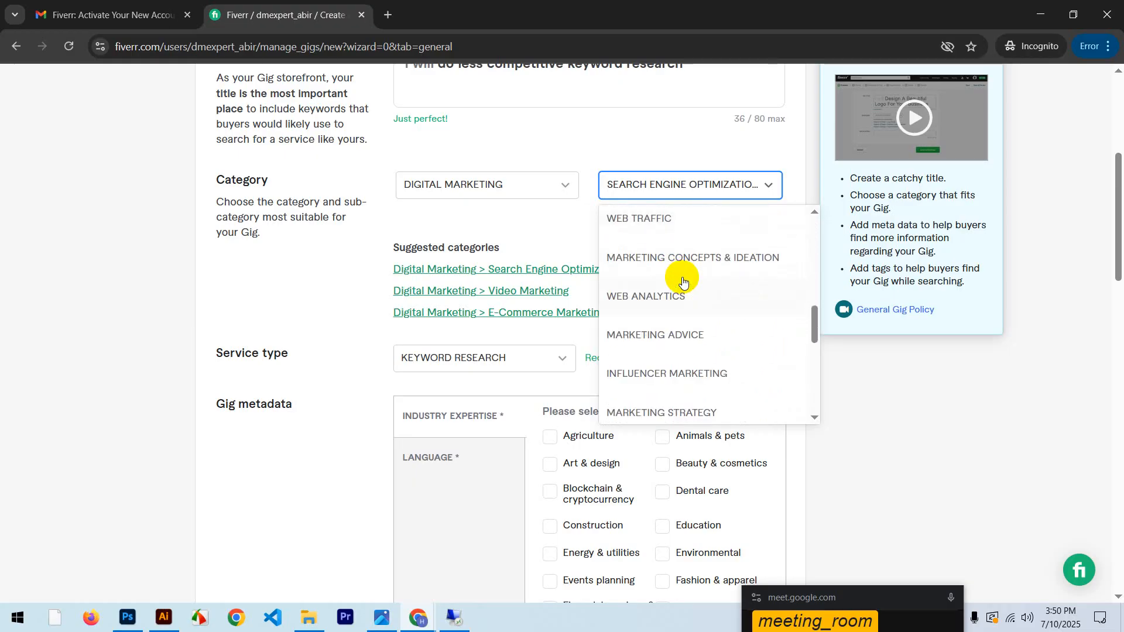
pyautogui.scroll(-2, 683, 282)
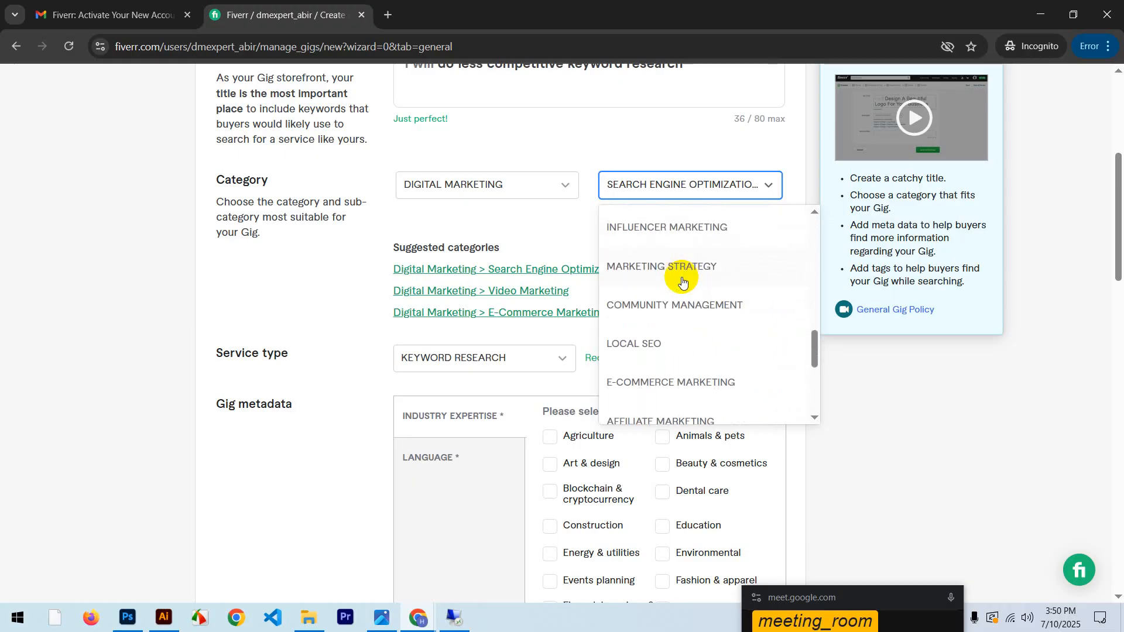
pyautogui.scroll(-2, 683, 282)
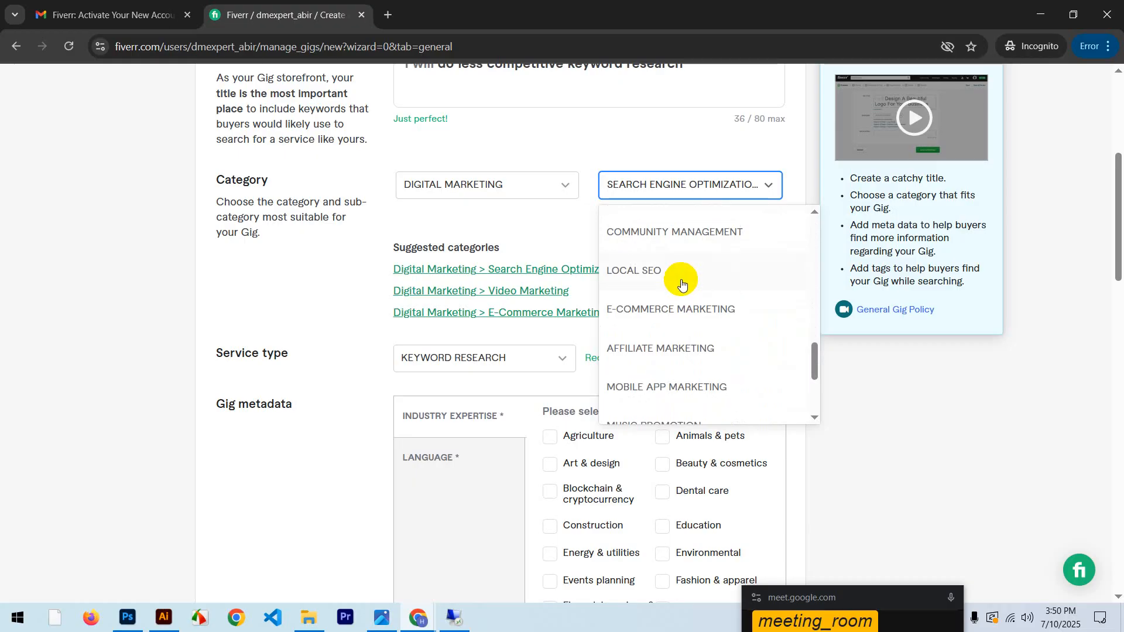
pyautogui.scroll(-2, 683, 281)
pyautogui.scroll(-4, 682, 282)
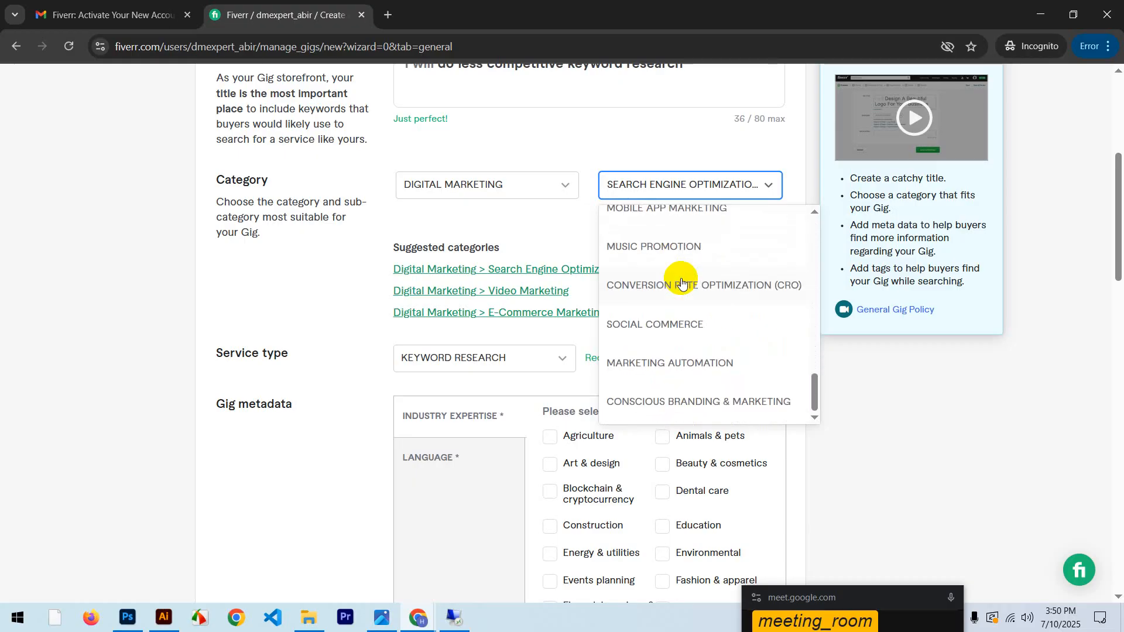
pyautogui.click(1031, 477)
pyautogui.click(510, 360)
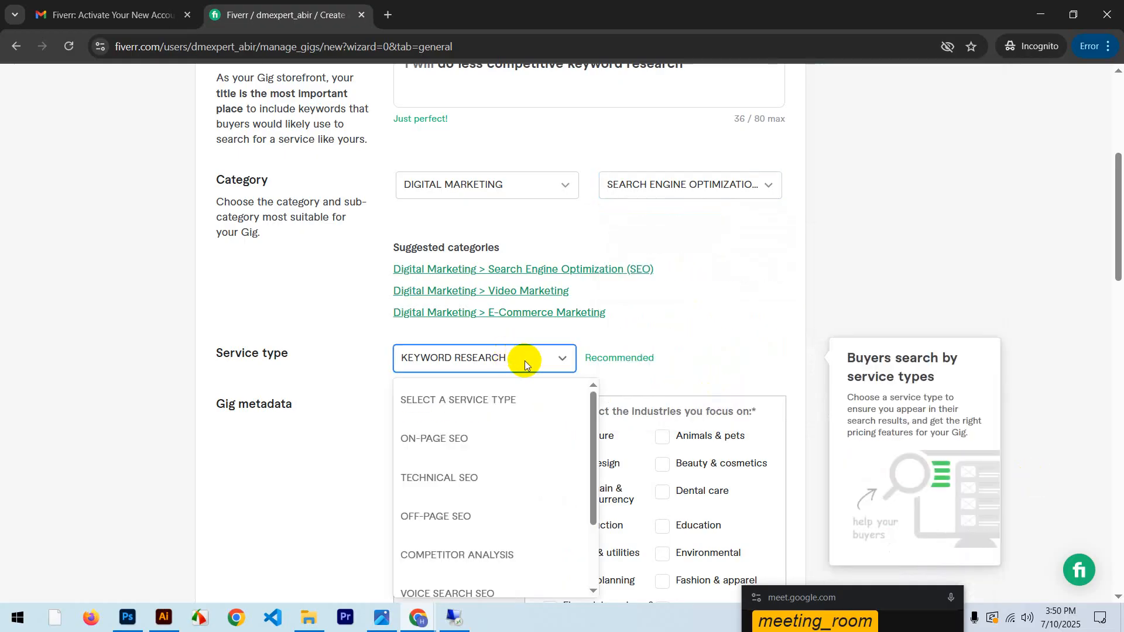
pyautogui.scroll(-3, 507, 423)
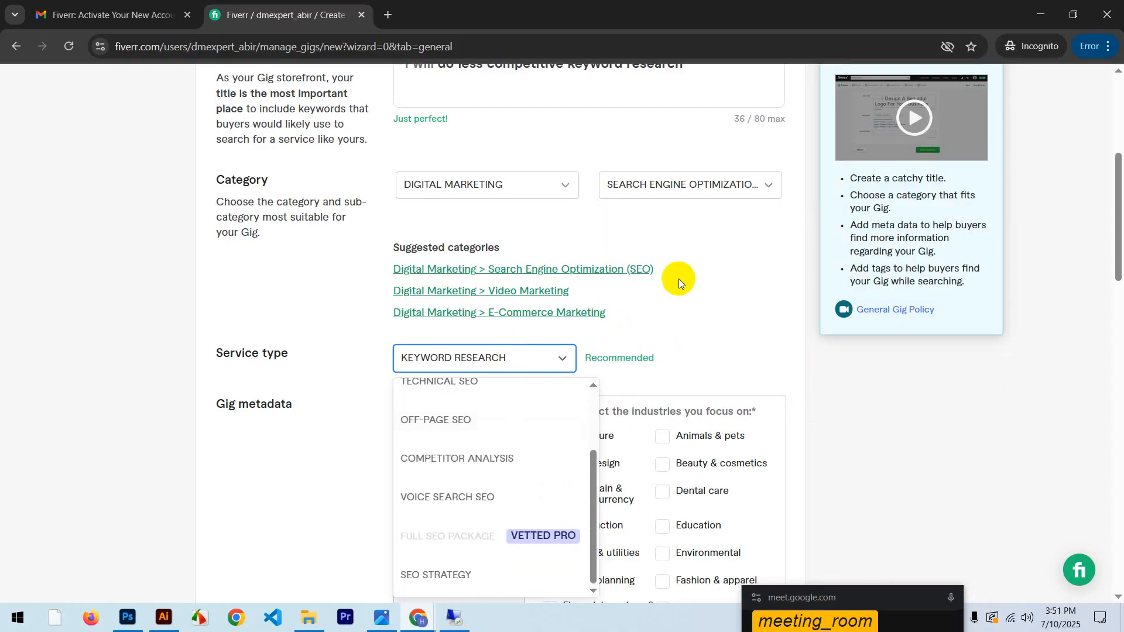
pyautogui.scroll(-1, 672, 279)
pyautogui.scroll(1, 507, 355)
pyautogui.scroll(2, 510, 351)
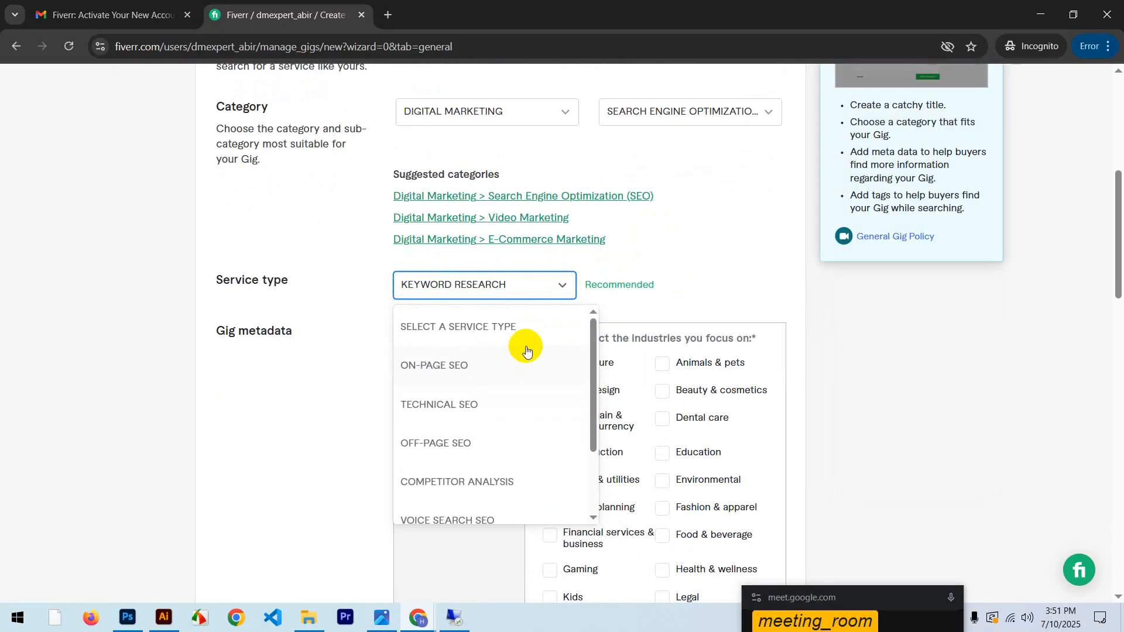
pyautogui.click(706, 195)
pyautogui.click(691, 113)
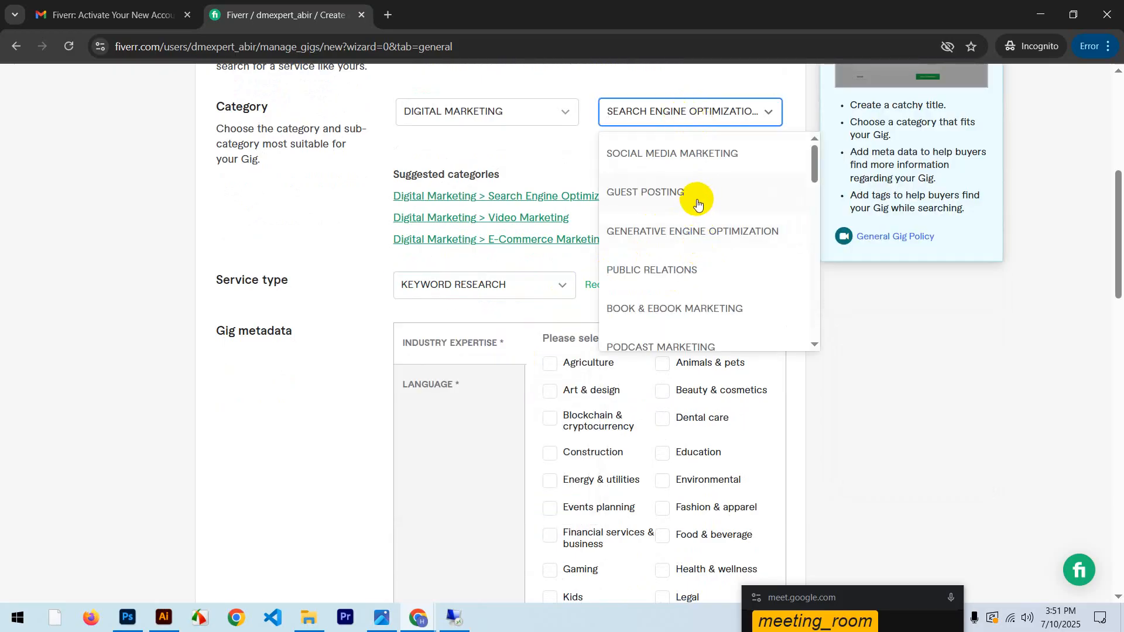
pyautogui.scroll(-1, 697, 203)
pyautogui.scroll(-3, 692, 202)
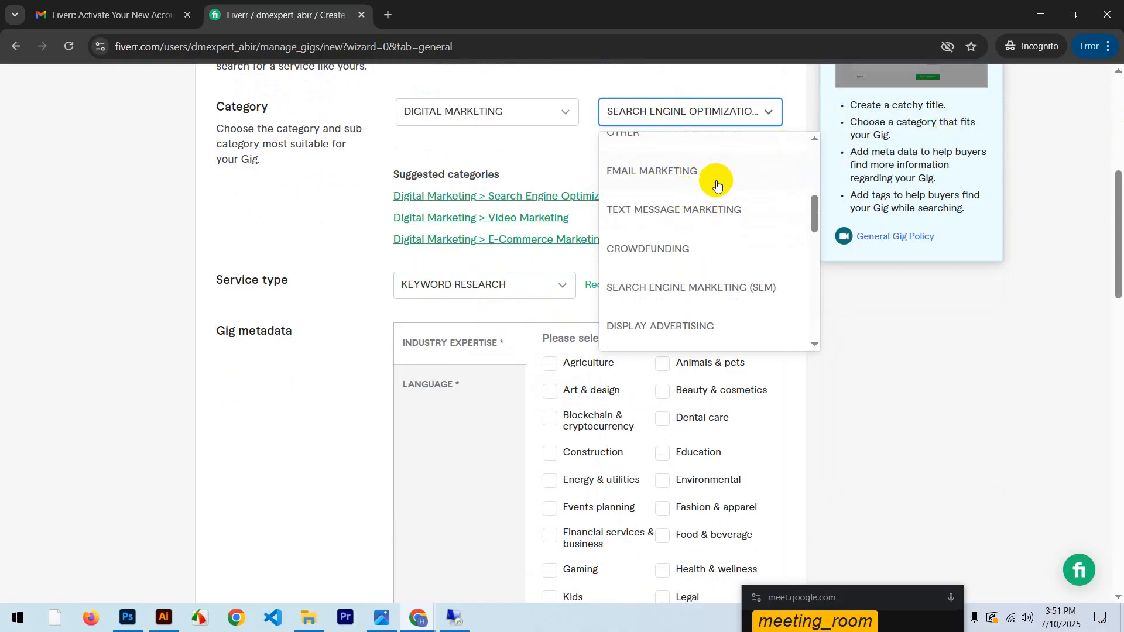
pyautogui.scroll(-1, 717, 180)
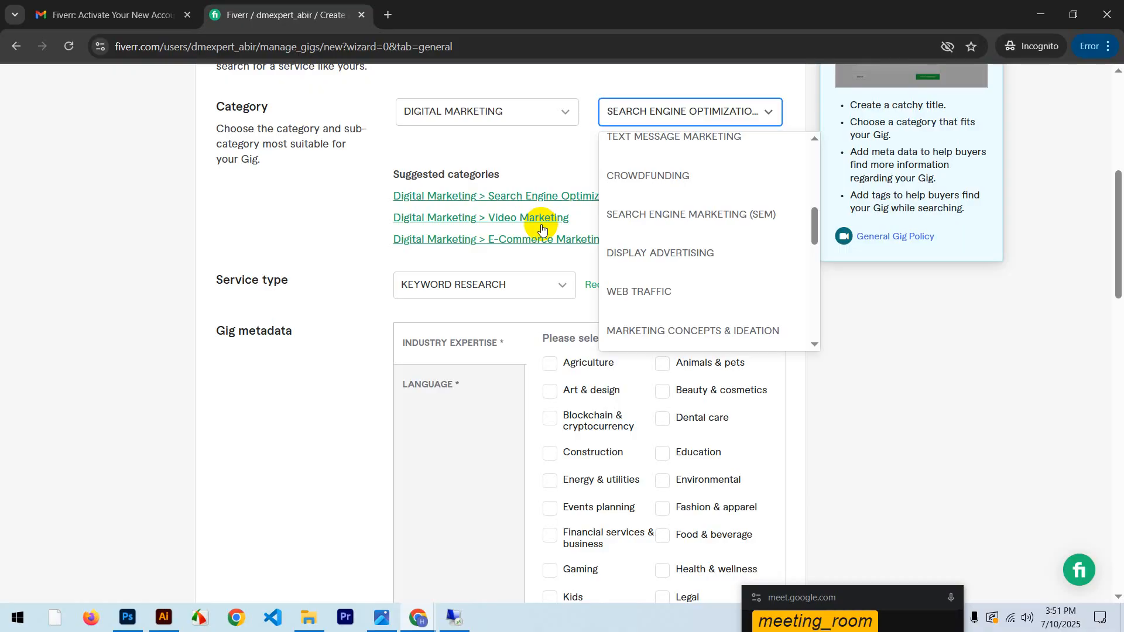
pyautogui.scroll(6, 544, 226)
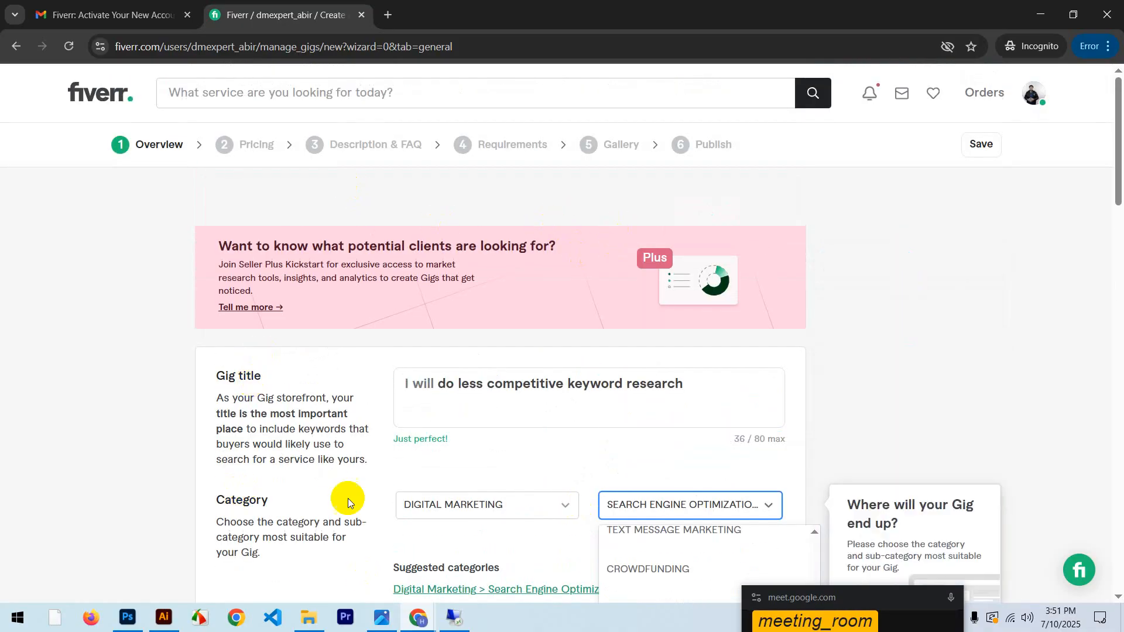
pyautogui.scroll(-1, 536, 306)
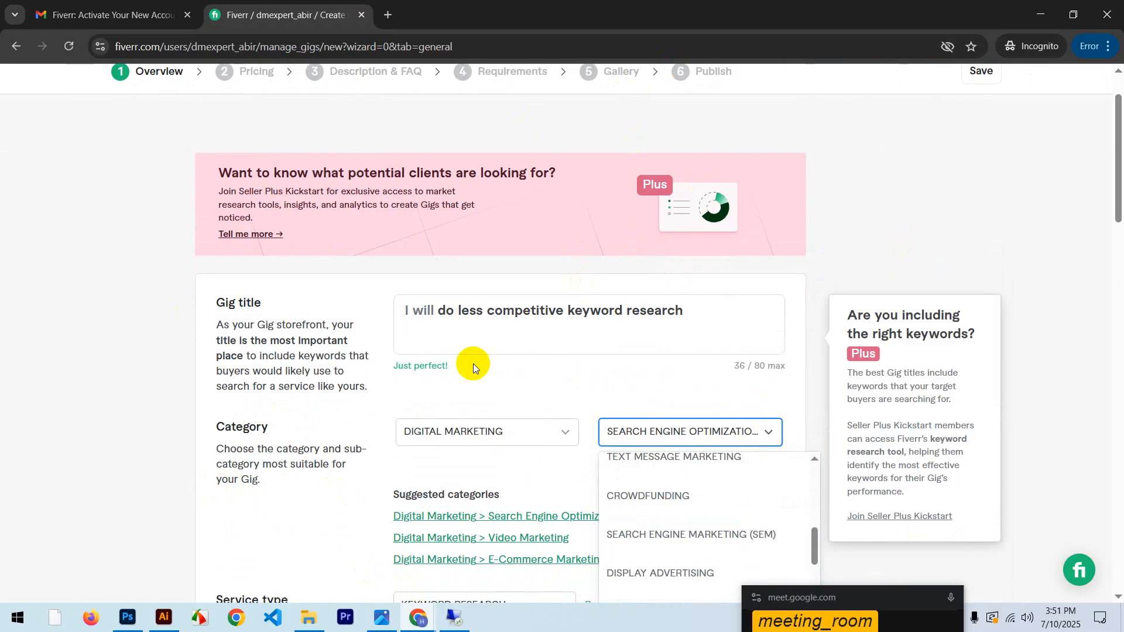
pyautogui.scroll(-1, 497, 398)
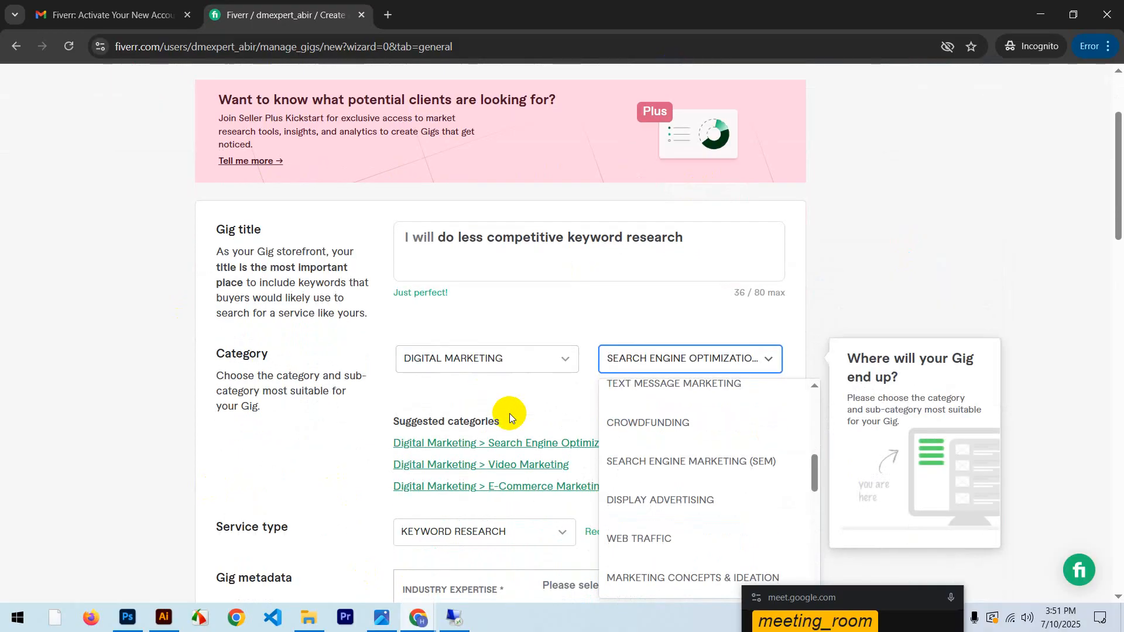
pyautogui.scroll(-1, 585, 375)
pyautogui.scroll(2, 571, 263)
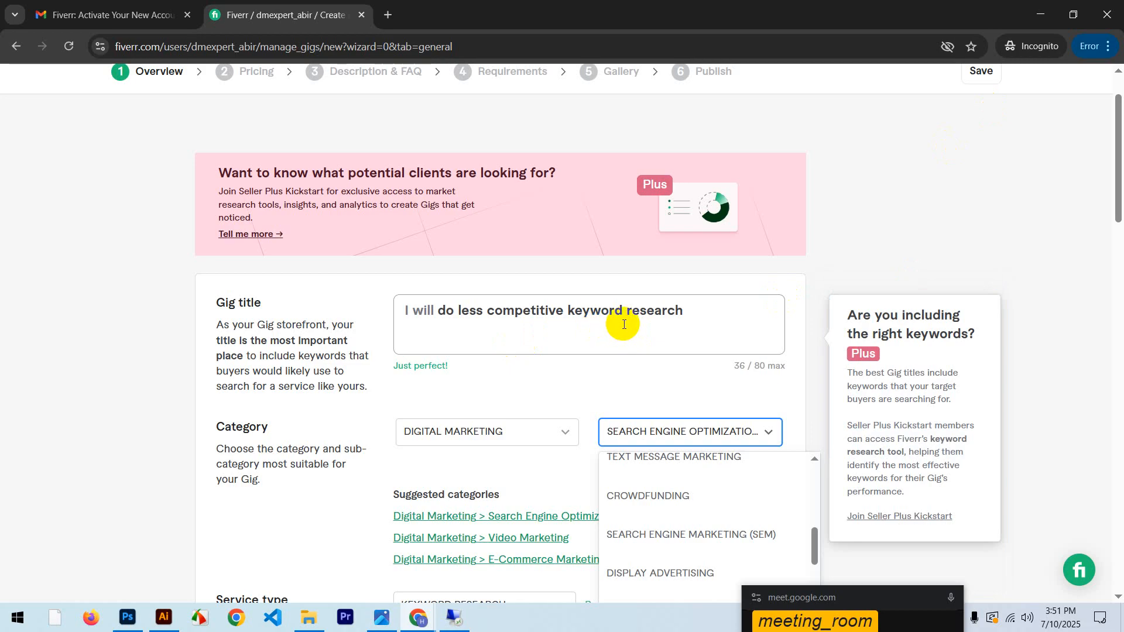
pyautogui.scroll(1, 671, 268)
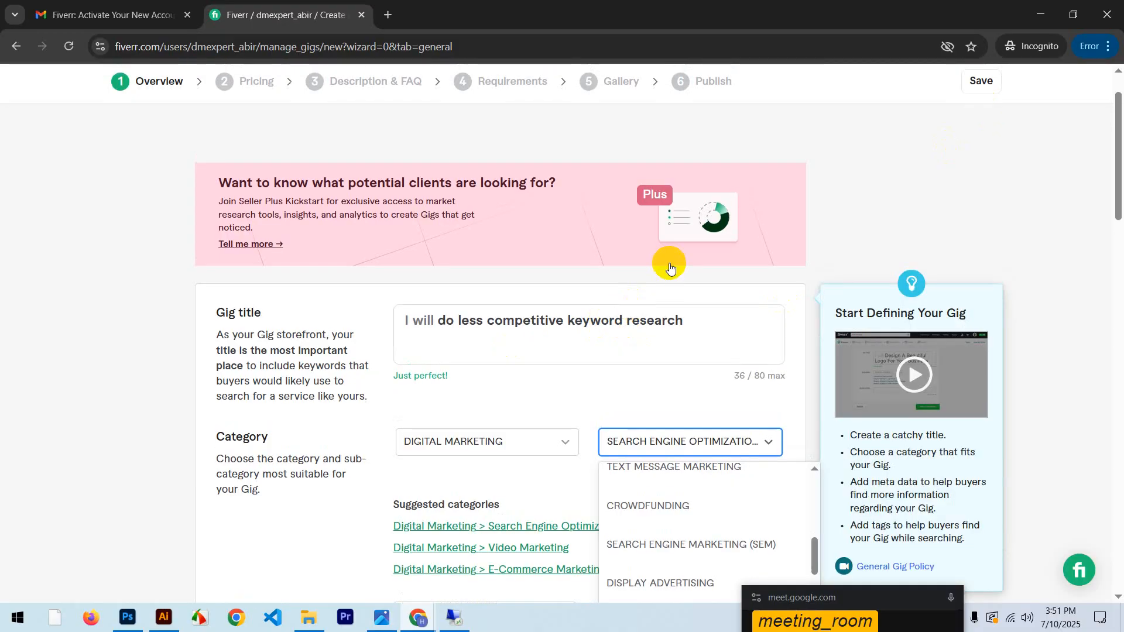
pyautogui.scroll(1, 637, 164)
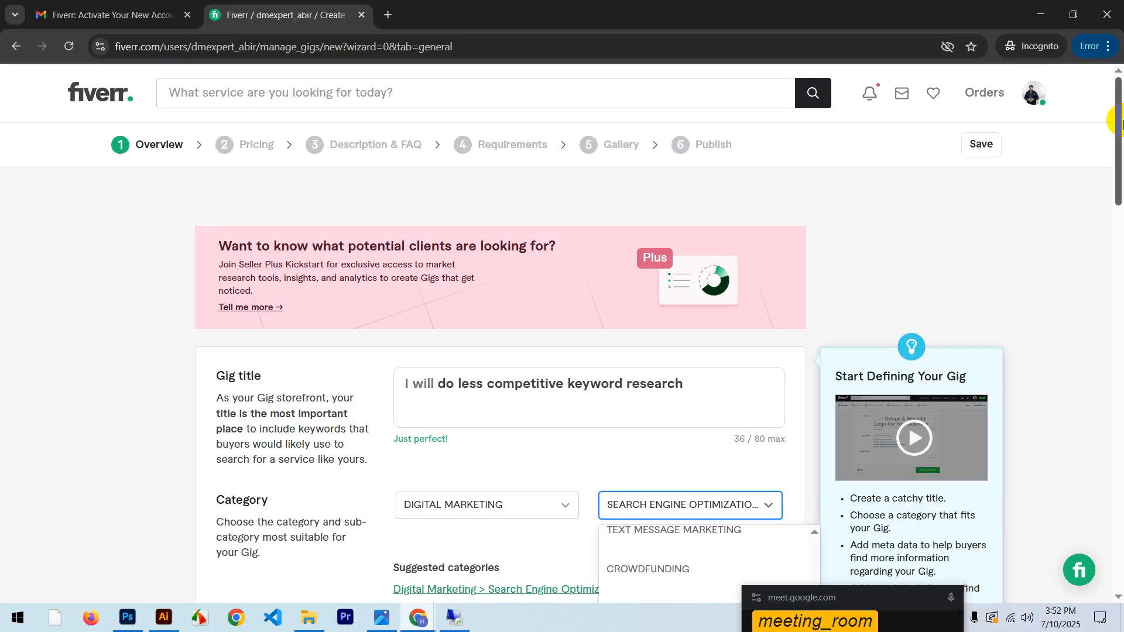
pyautogui.scroll(-4, 1115, 88)
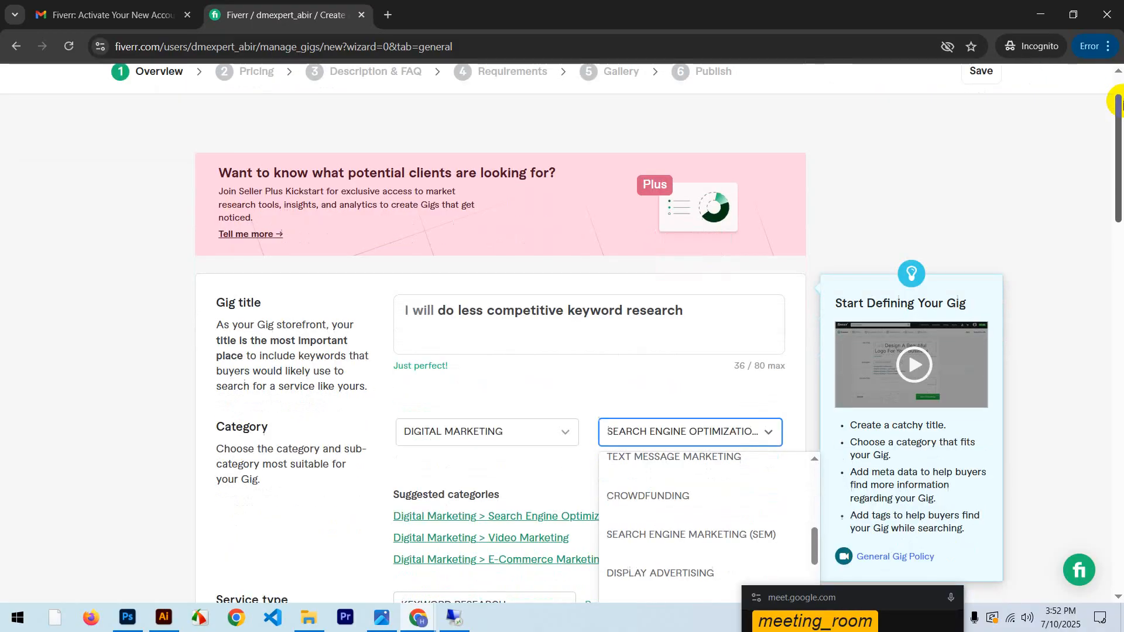
pyautogui.click(633, 172)
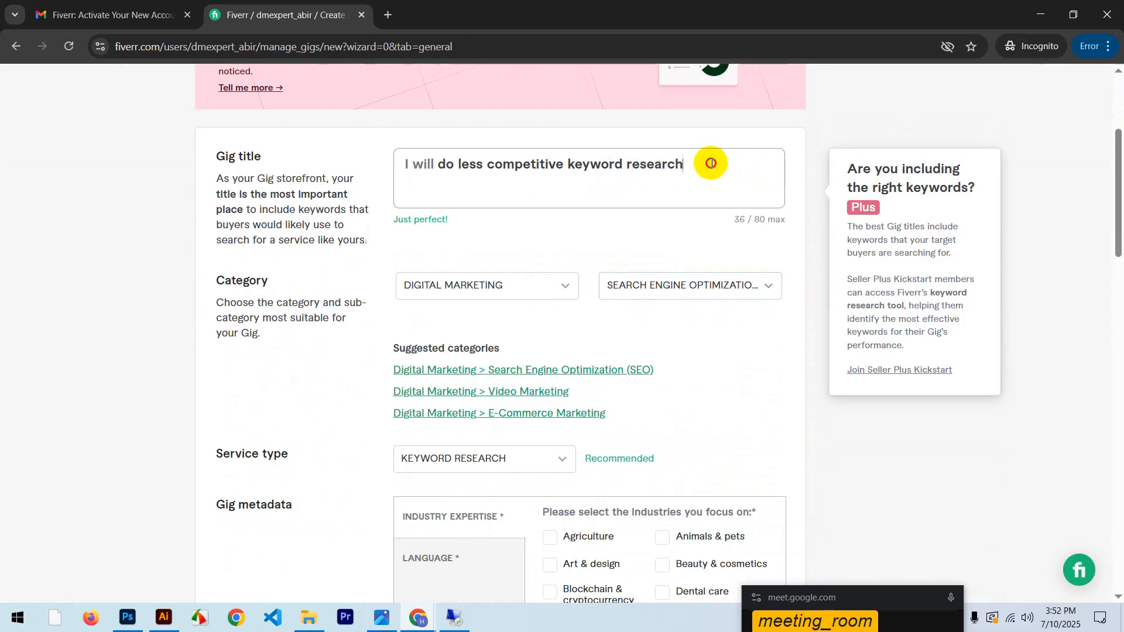
pyautogui.moveTo(710, 161); pyautogui.dragTo(431, 151)
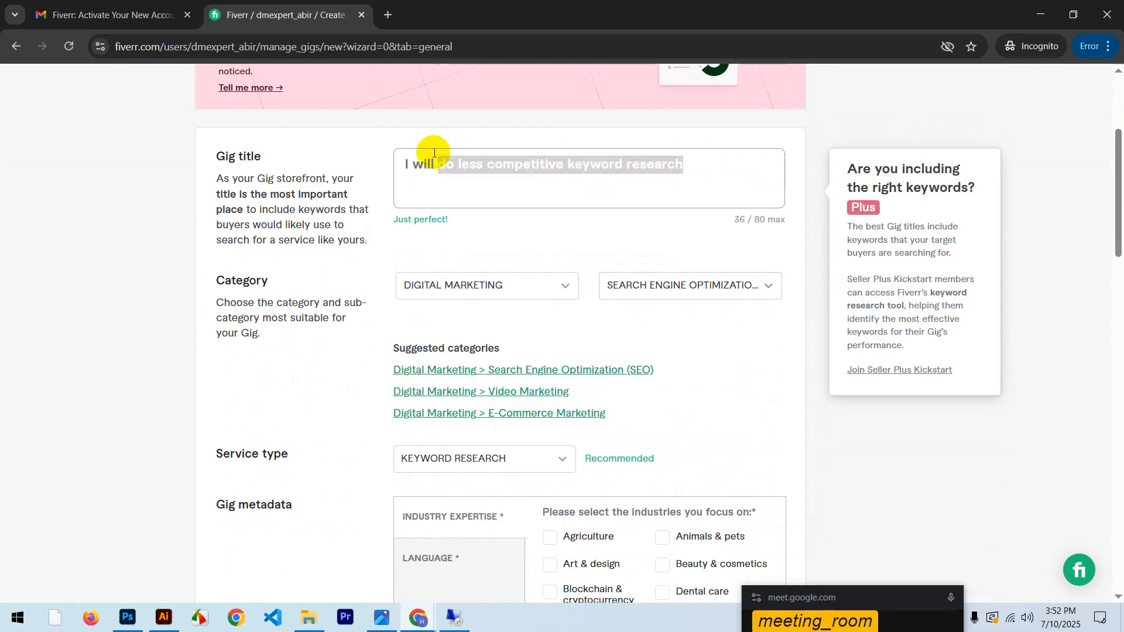
pyautogui.click(808, 121)
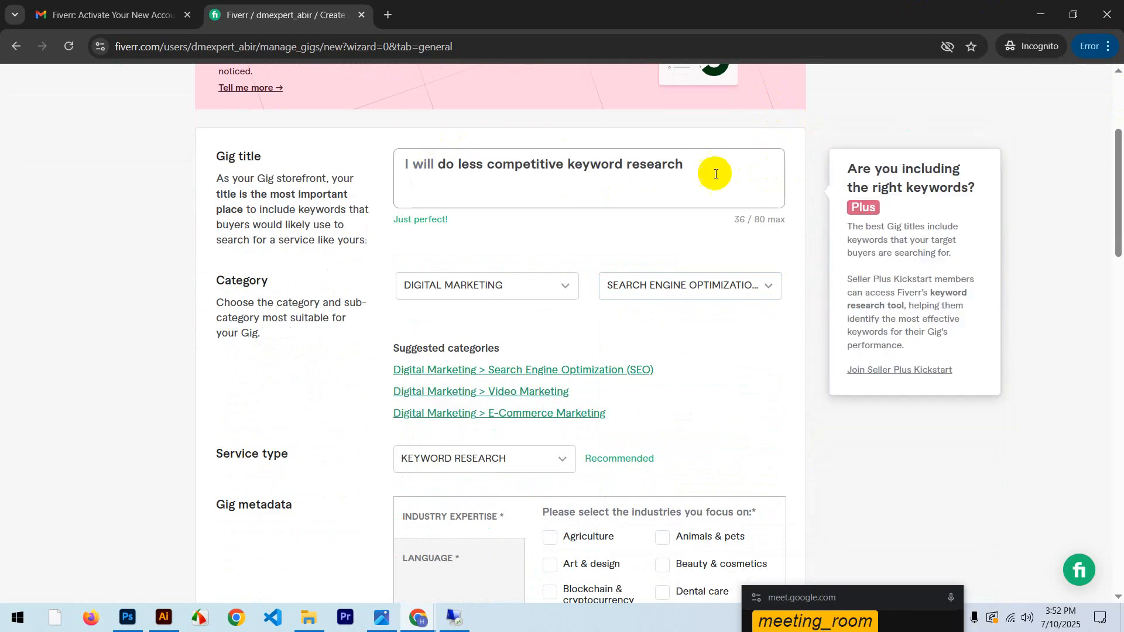
pyautogui.scroll(-3, 627, 188)
pyautogui.click(486, 133)
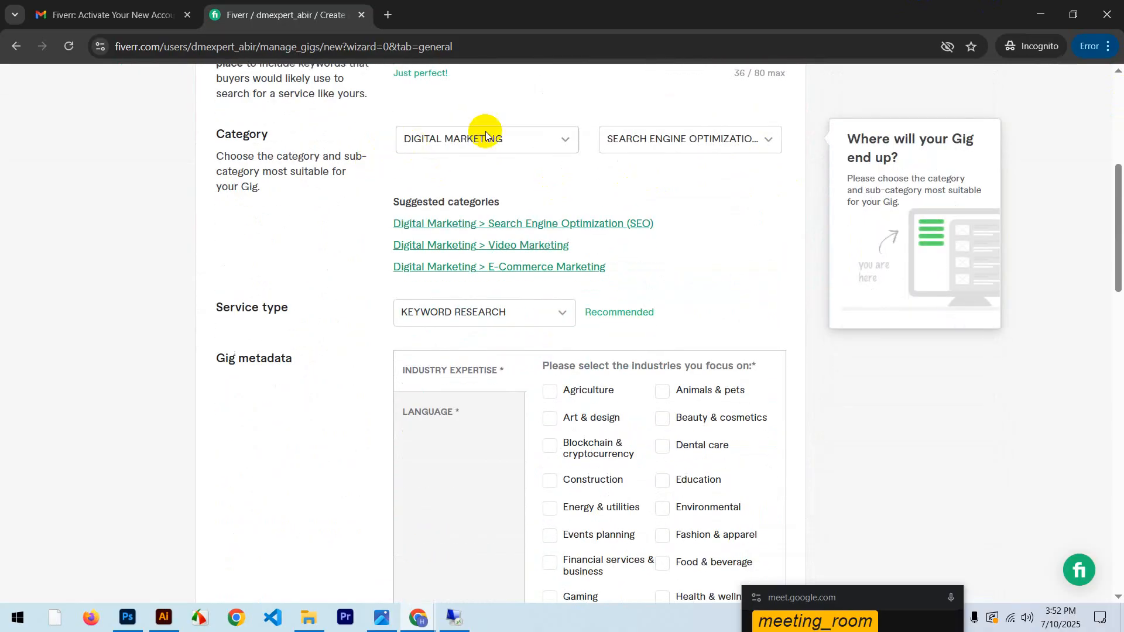
pyautogui.click(632, 140)
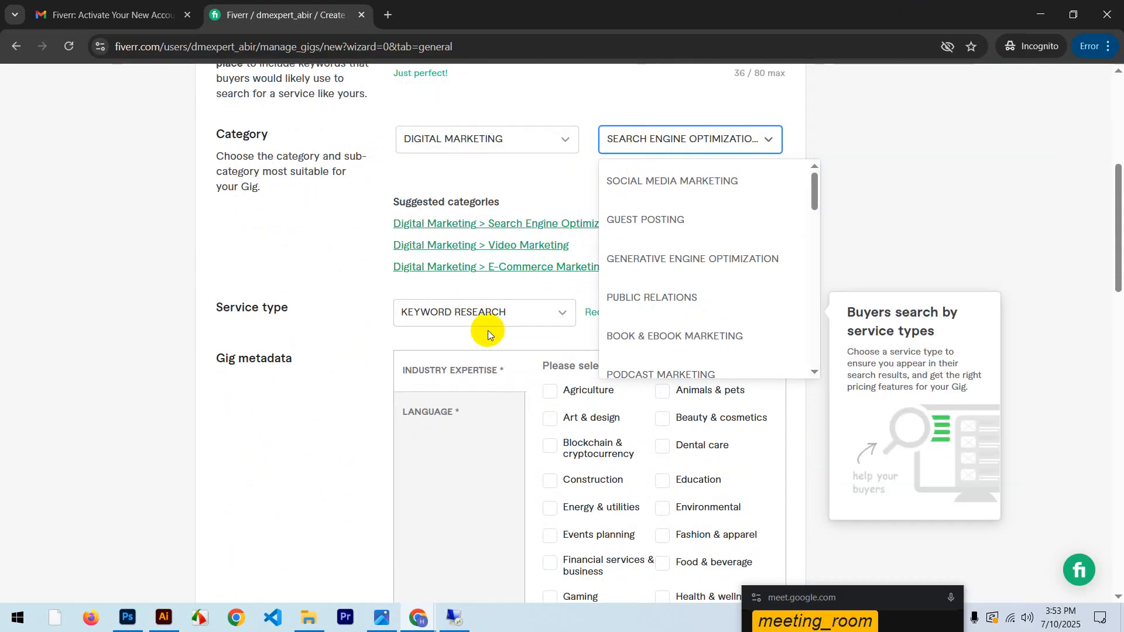
pyautogui.click(494, 313)
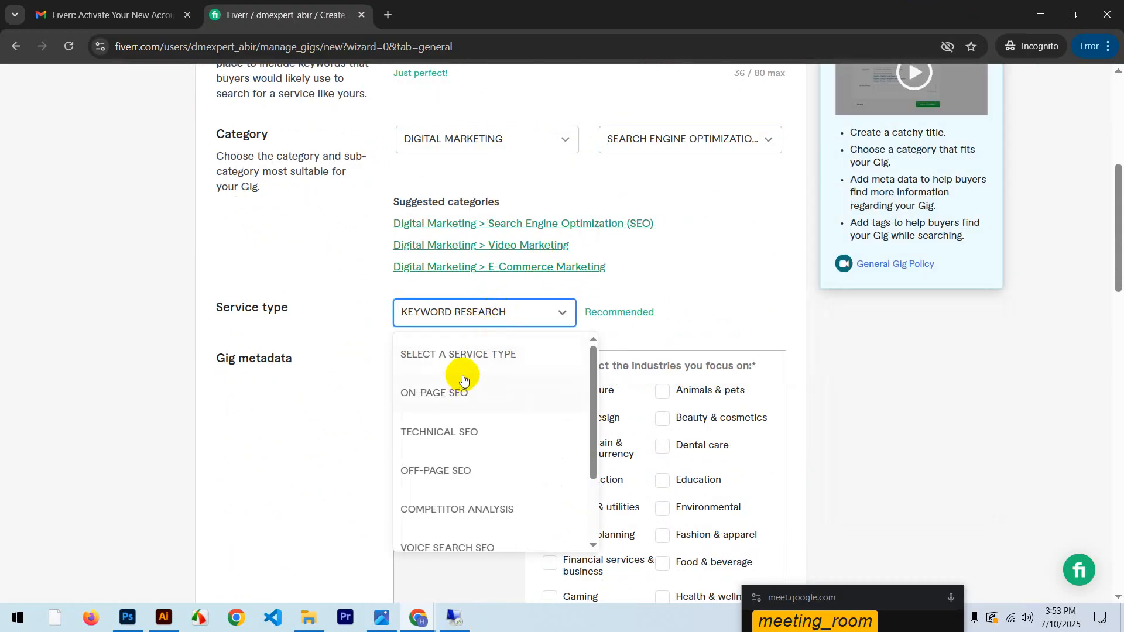
pyautogui.scroll(-1, 463, 387)
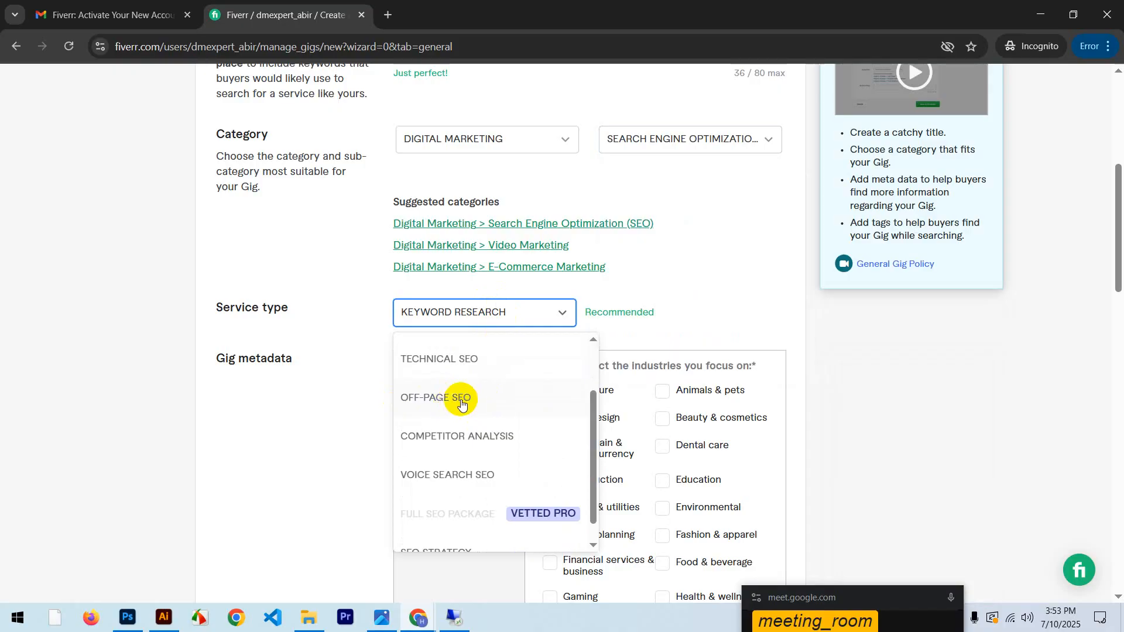
pyautogui.scroll(-1, 462, 386)
pyautogui.scroll(2, 492, 374)
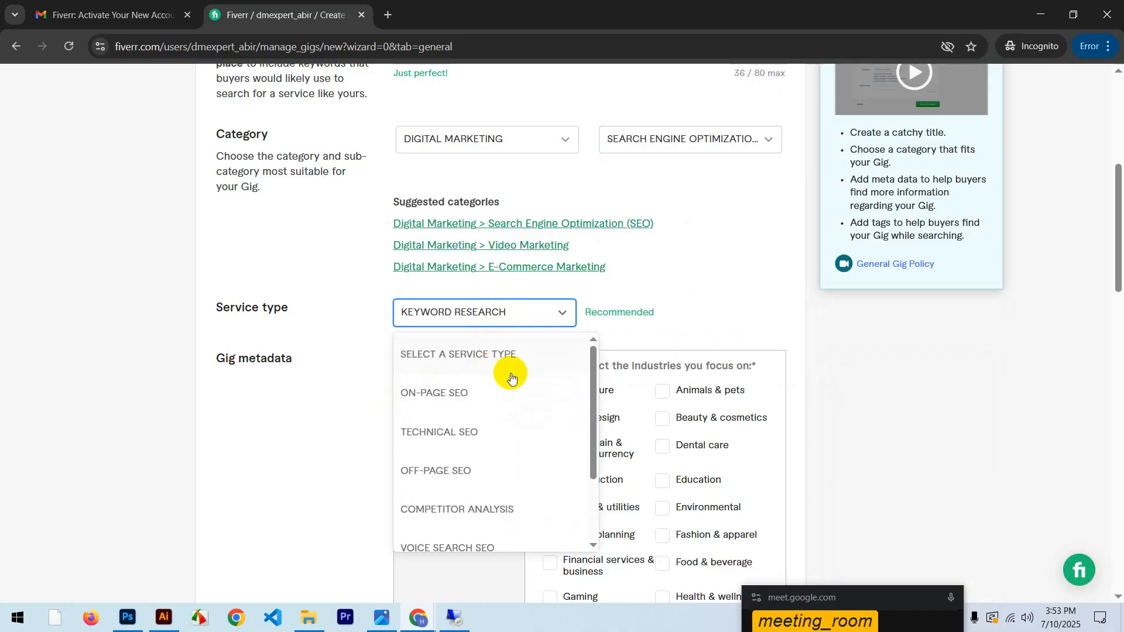
pyautogui.click(702, 268)
pyautogui.click(484, 139)
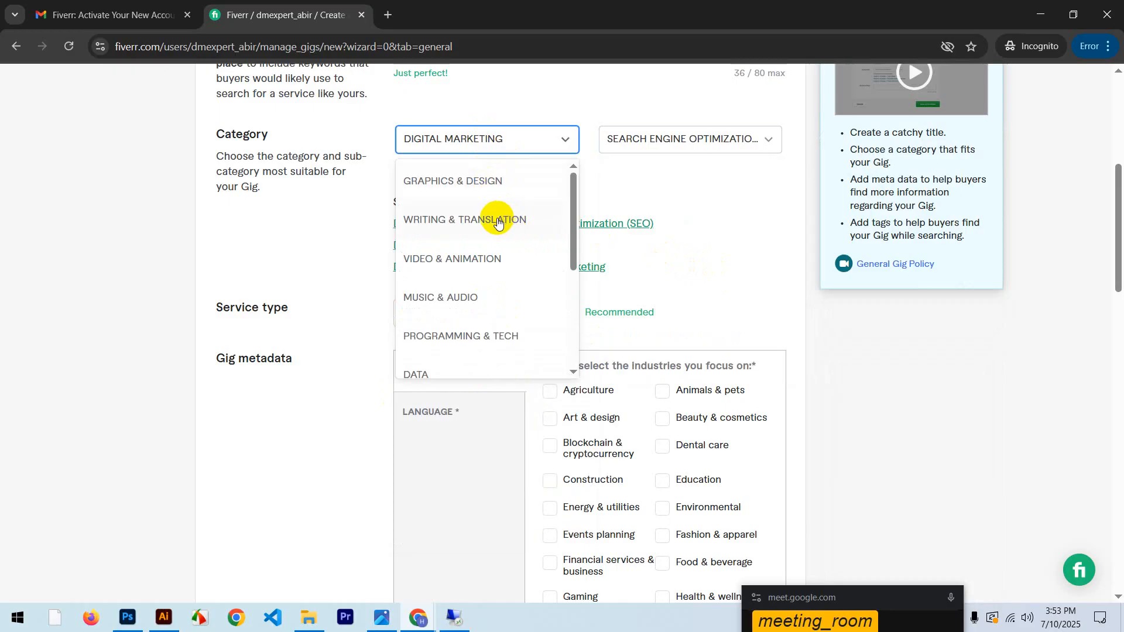
pyautogui.scroll(-2, 501, 226)
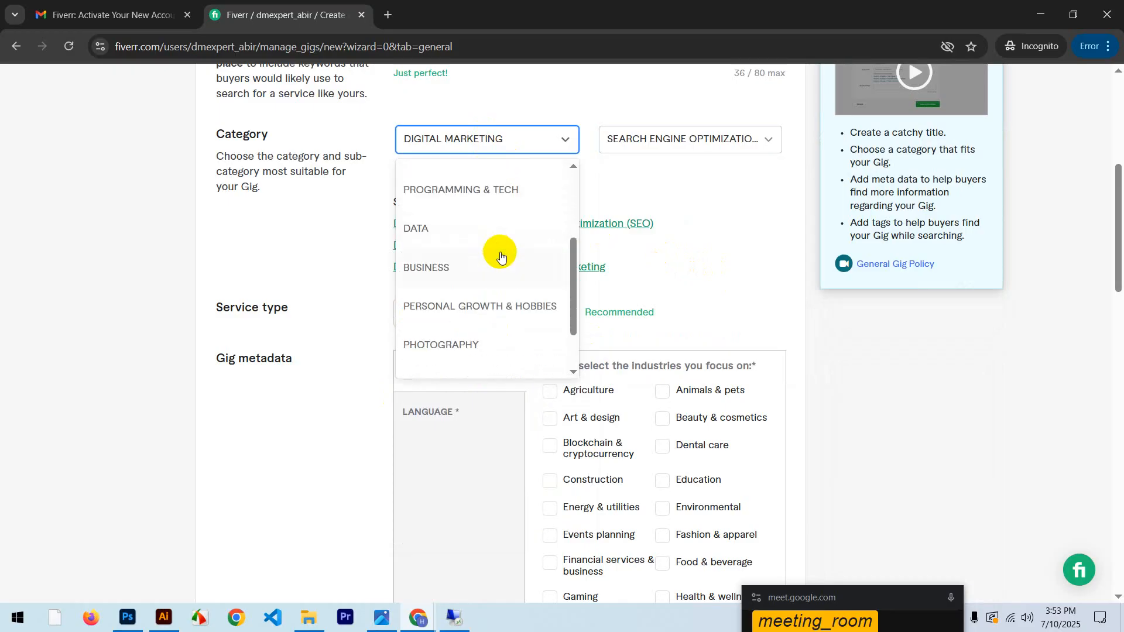
pyautogui.click(414, 269)
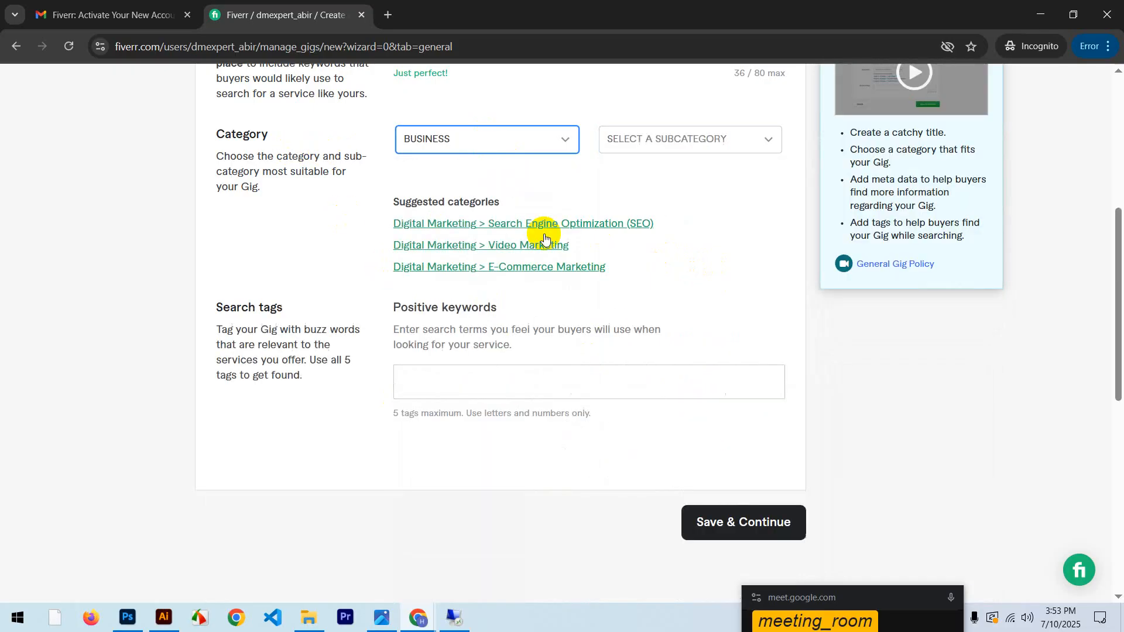
pyautogui.click(625, 147)
pyautogui.click(629, 269)
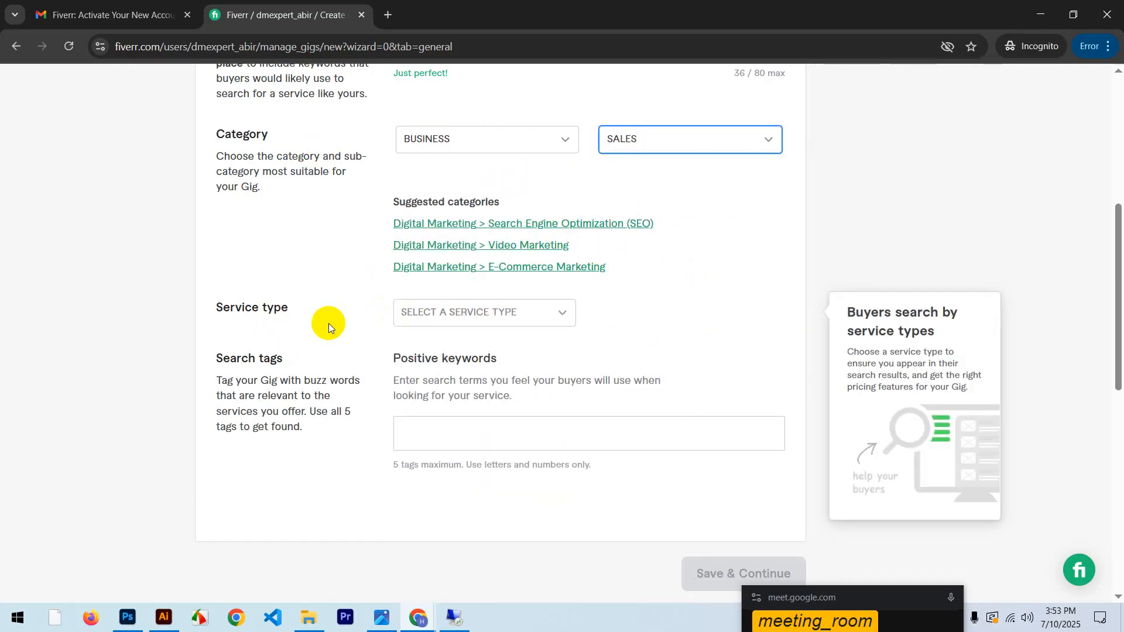
pyautogui.click(413, 319)
pyautogui.click(442, 432)
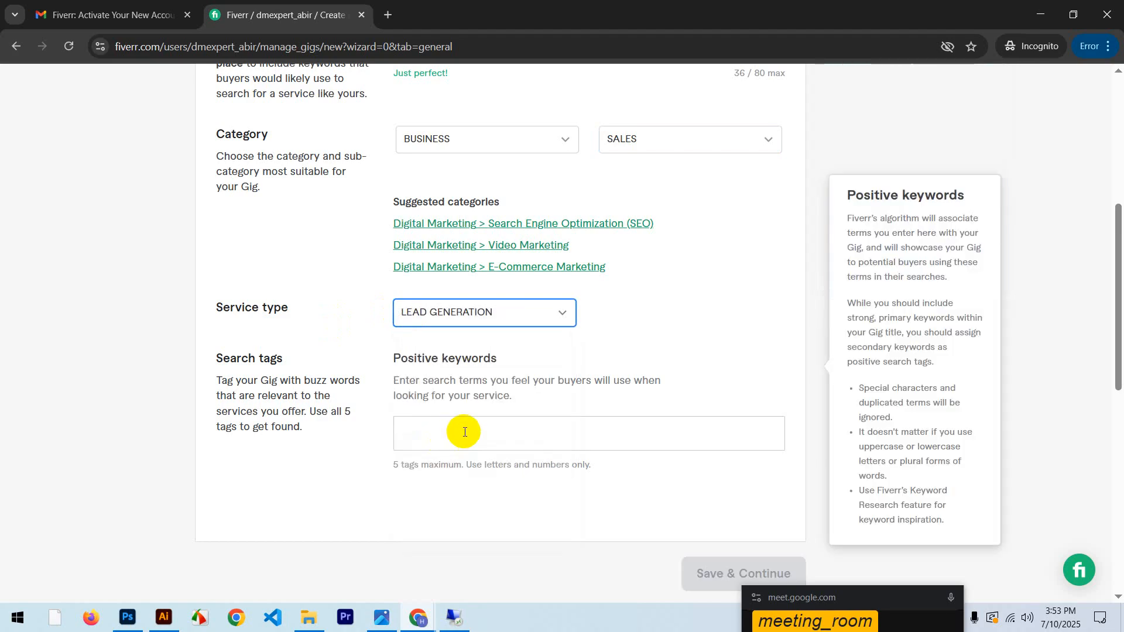
pyautogui.click(460, 139)
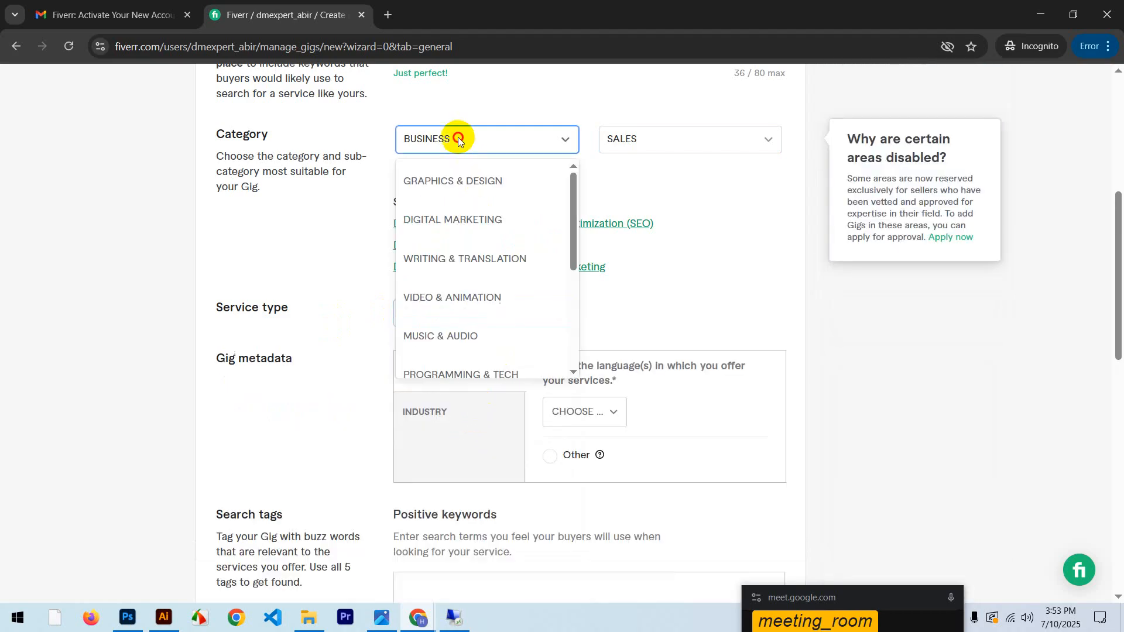
pyautogui.click(449, 221)
pyautogui.click(673, 141)
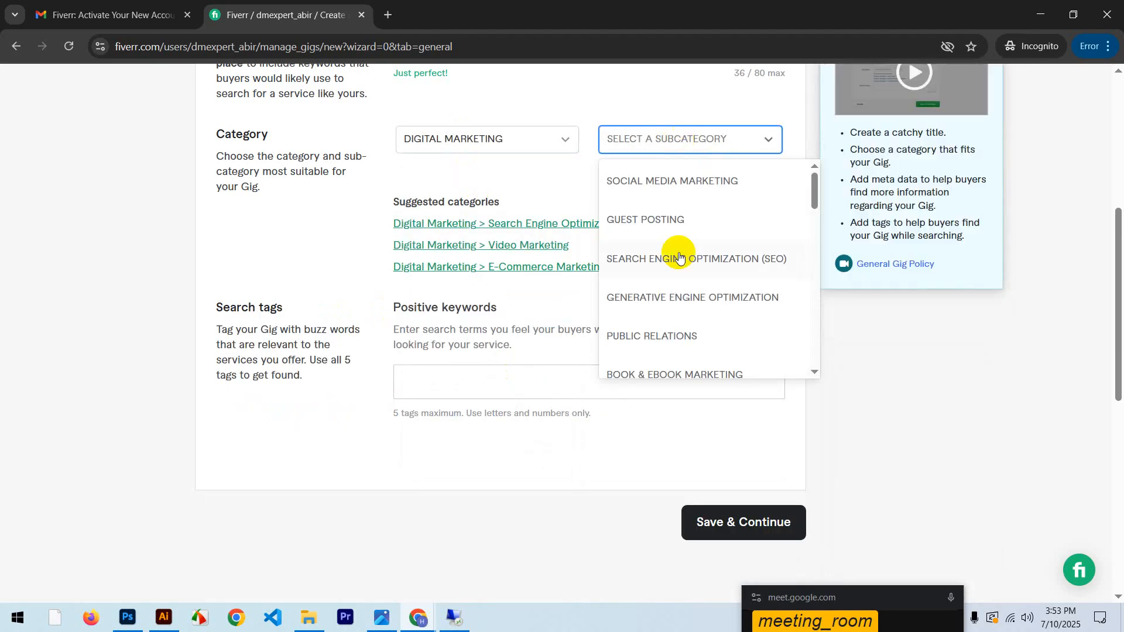
pyautogui.click(664, 259)
pyautogui.click(445, 315)
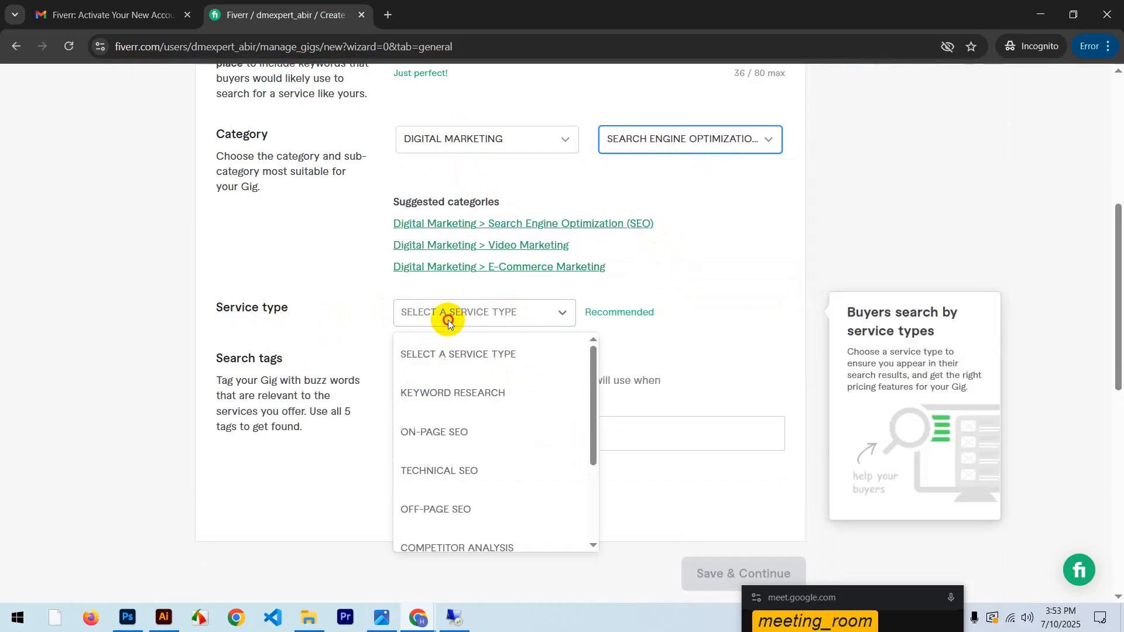
pyautogui.click(452, 393)
# Tick Agriculture, Art & design, Health & wellness, Legal and Manufacturing & storage as industries.
pyautogui.scroll(-5, 532, 402)
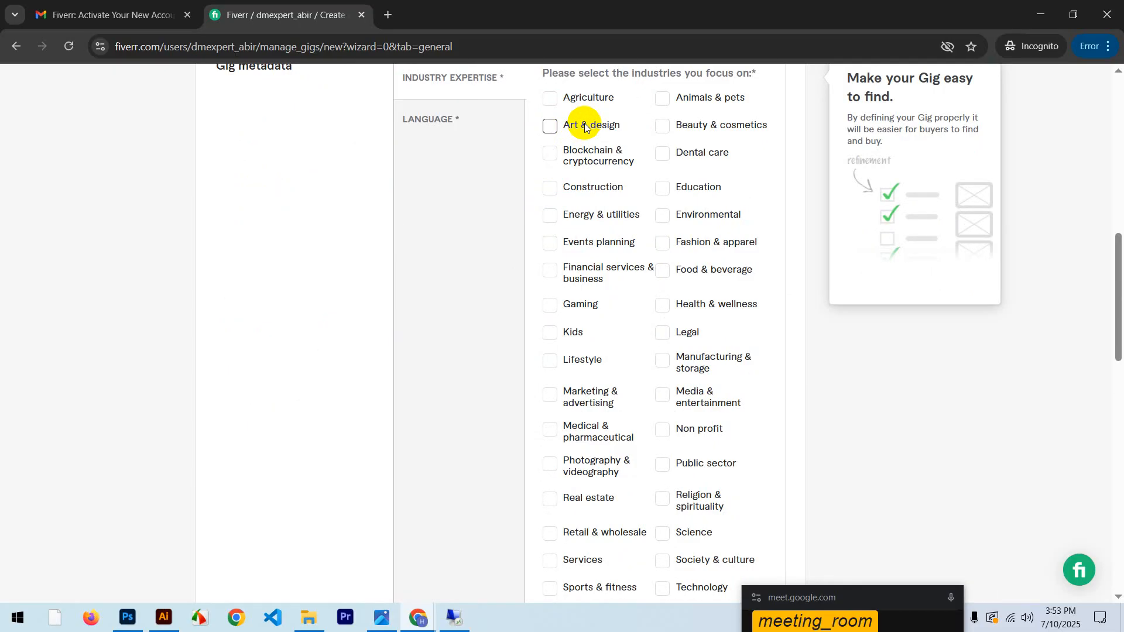
pyautogui.click(574, 97)
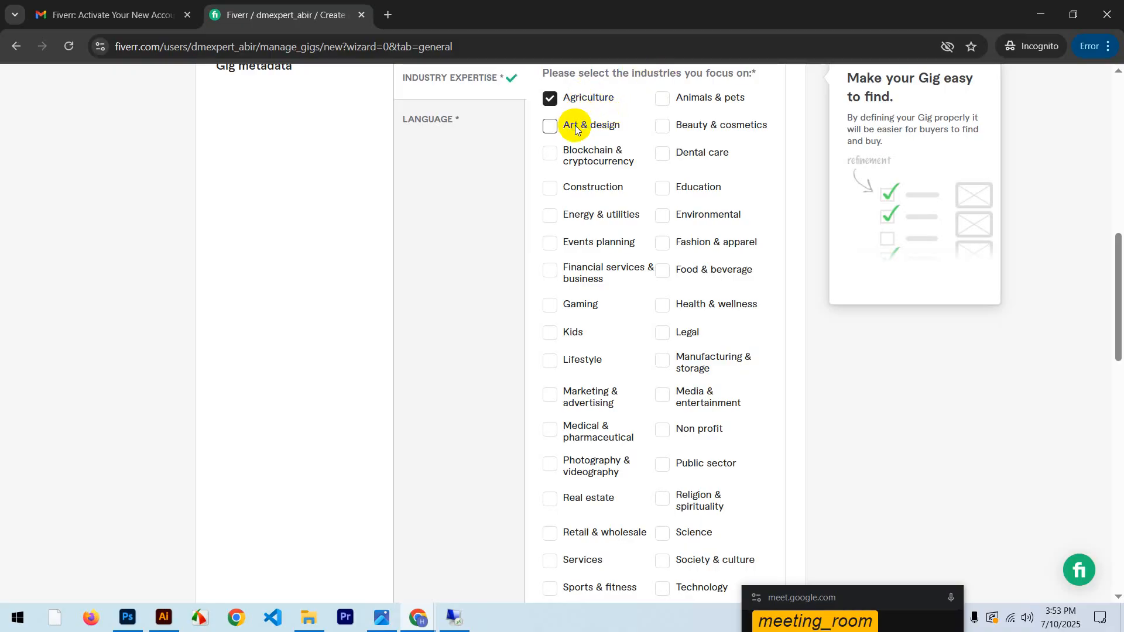
pyautogui.click(576, 128)
pyautogui.click(662, 303)
pyautogui.click(667, 333)
pyautogui.click(674, 361)
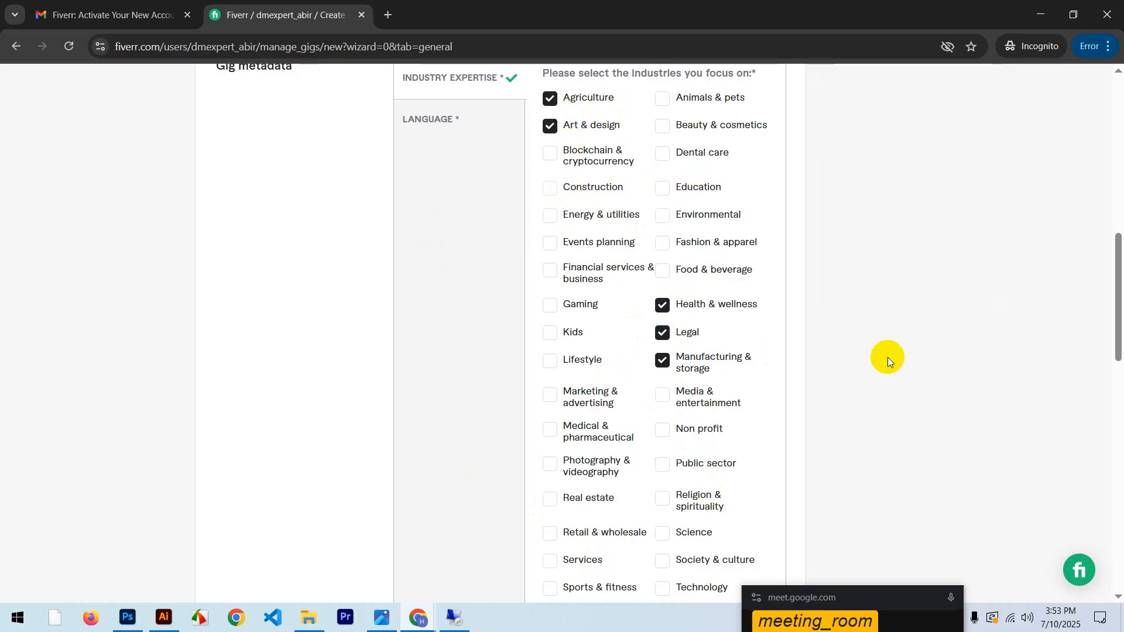
pyautogui.click(419, 120)
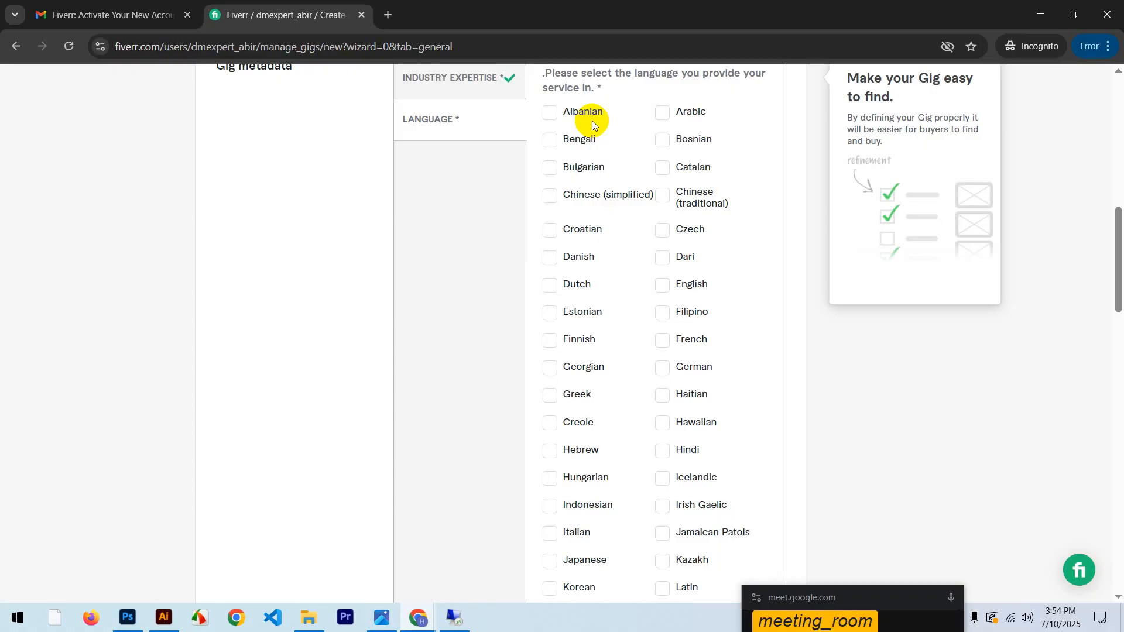
# Translate 'how to fish' from English to Russian with Google's translator.
pyautogui.click(388, 17)
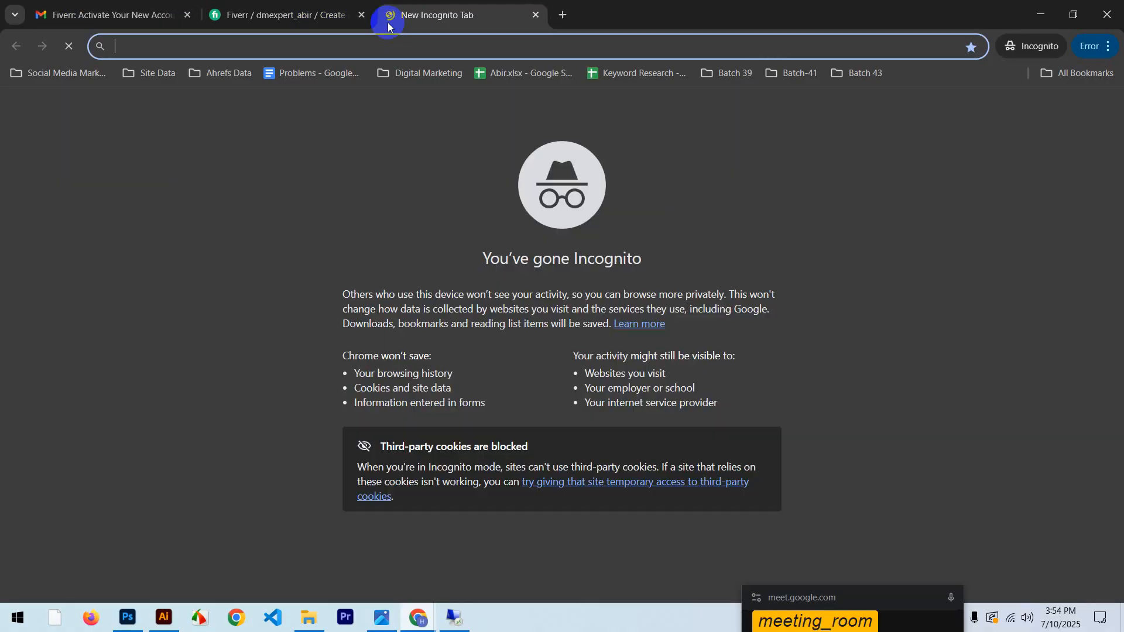
pyautogui.write('en to ru')
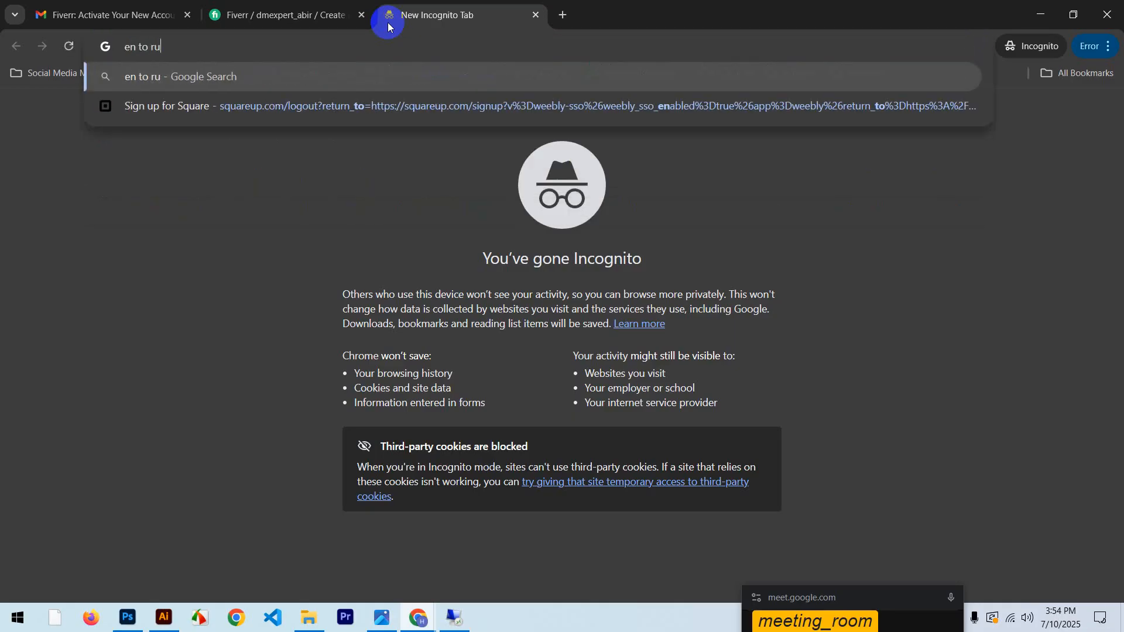
pyautogui.write('ssian')
pyautogui.press('Return')
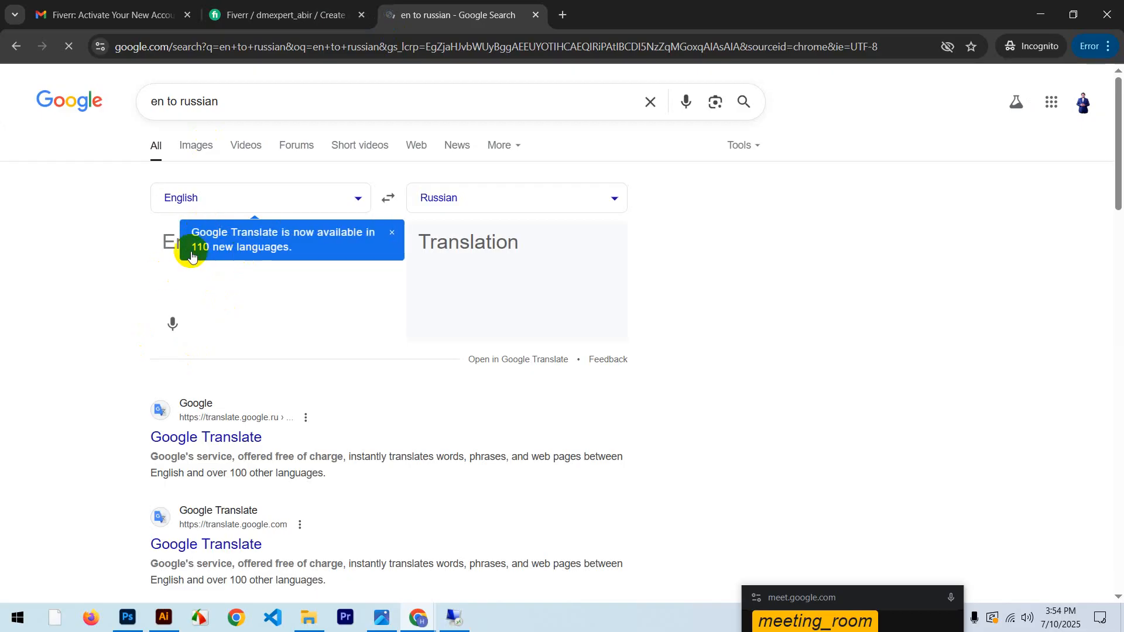
pyautogui.click(158, 255)
pyautogui.write('how')
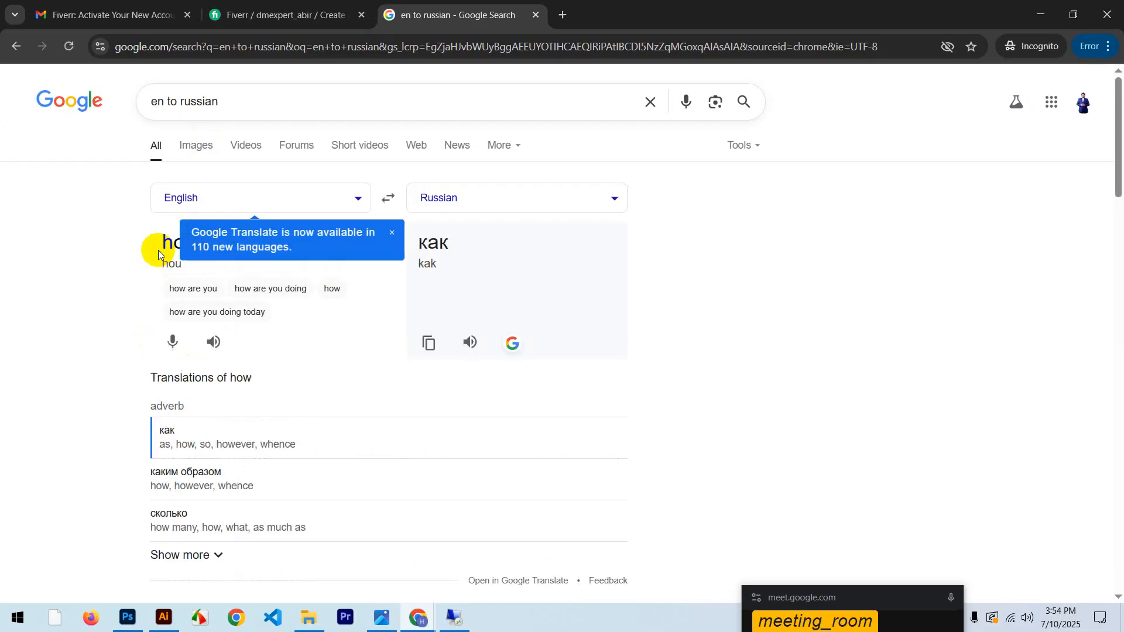
pyautogui.write(' to')
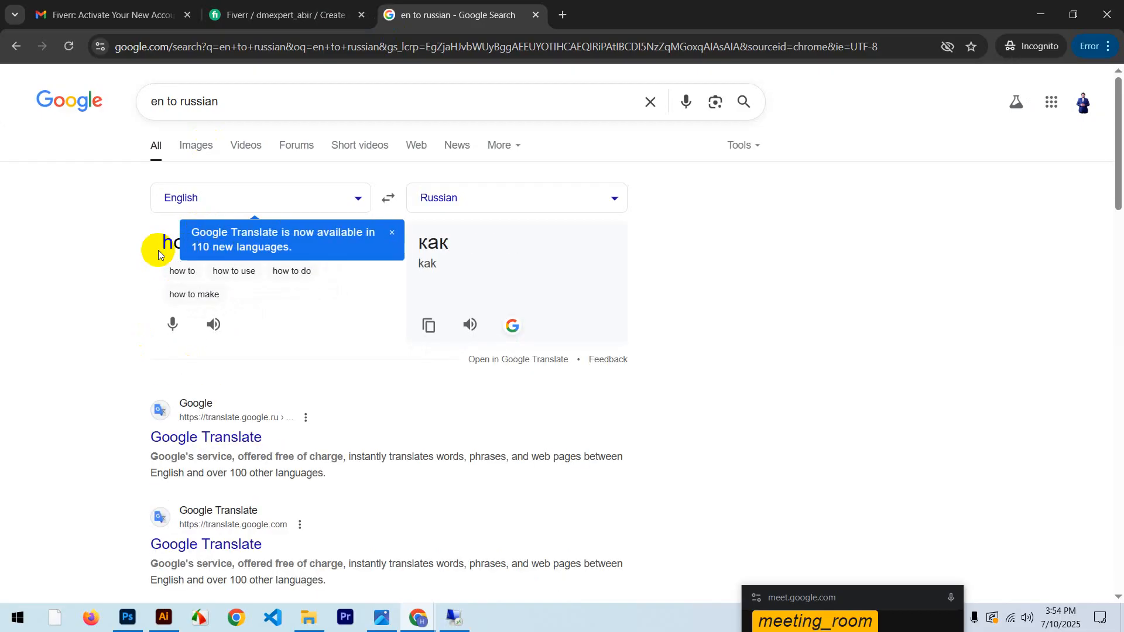
pyautogui.write(' fish')
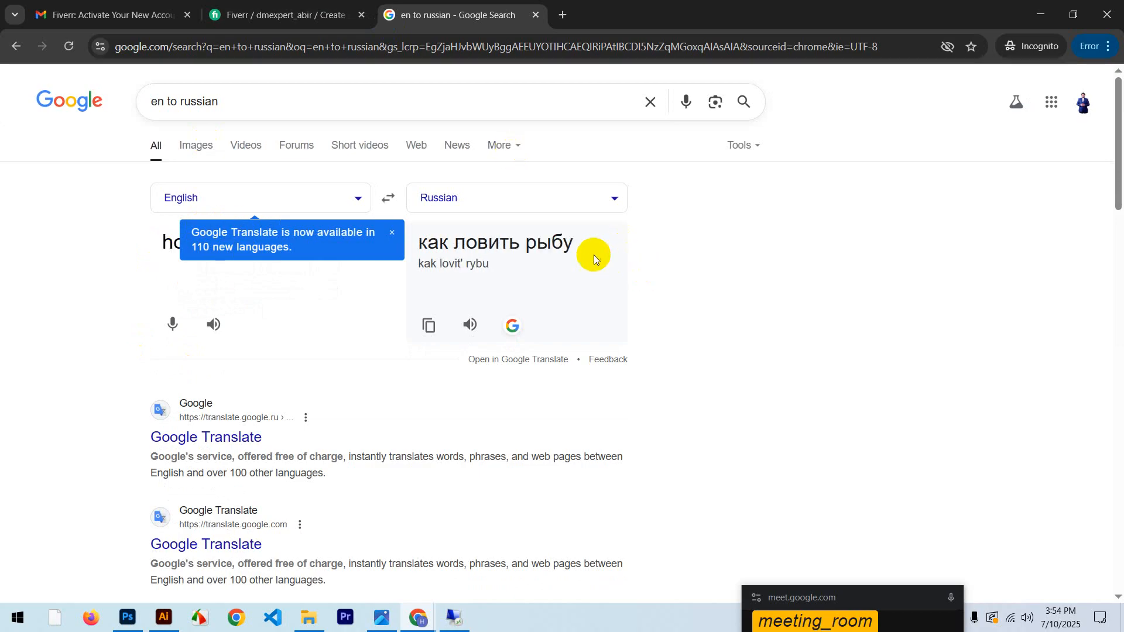
# Search Google for the Russian phrase 'как ловить рыбу', then return to the Fiverr gig draft.
pyautogui.moveTo(595, 260); pyautogui.dragTo(421, 257)
pyautogui.moveTo(414, 245); pyautogui.dragTo(592, 291)
pyautogui.hotkey('ctrl', 'c')
pyautogui.click(412, 47)
pyautogui.hotkey('ctrl', 'v')
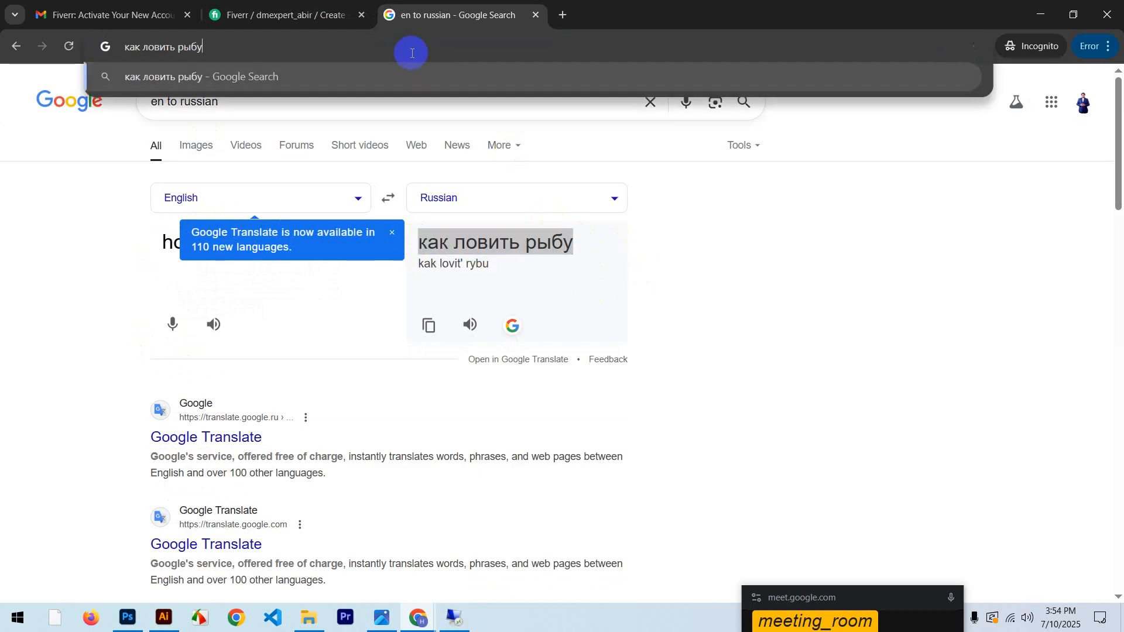
pyautogui.press('Return')
pyautogui.scroll(-6, 353, 384)
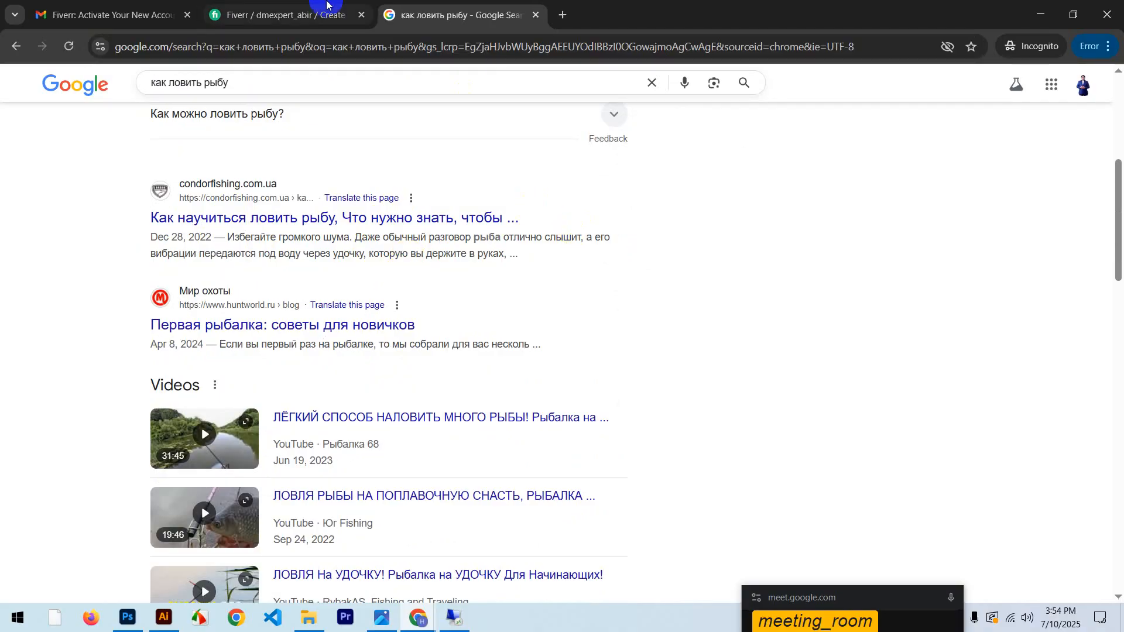
pyautogui.click(281, 14)
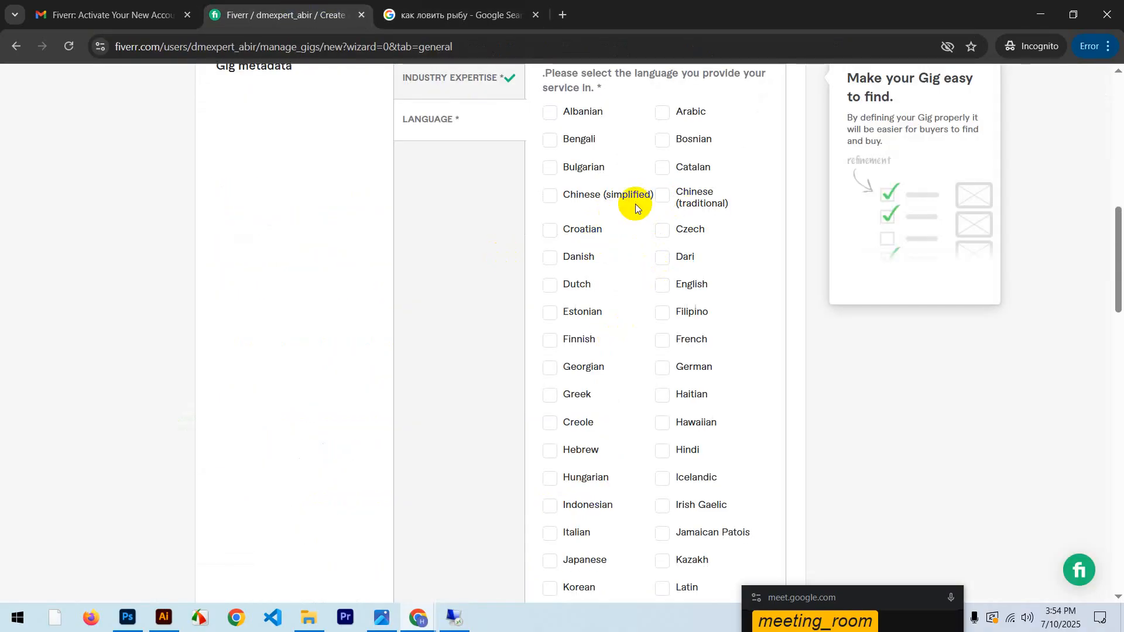
# Tick Bulgarian and English as the gig's service languages and move down to Search tags.
pyautogui.click(588, 170)
pyautogui.click(691, 286)
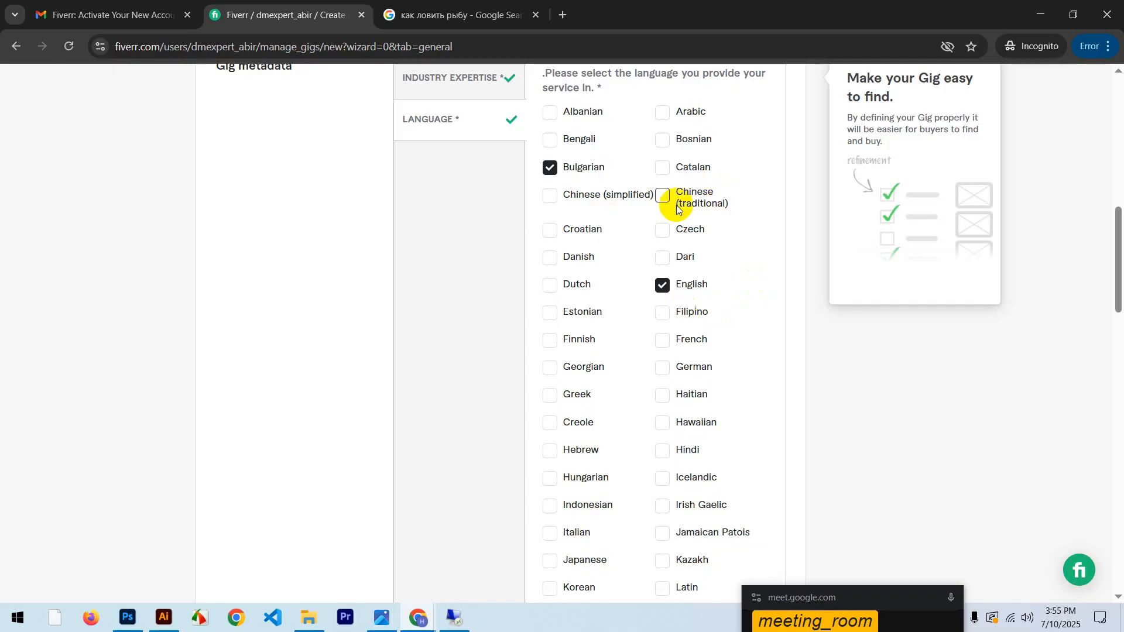
pyautogui.scroll(1, 676, 204)
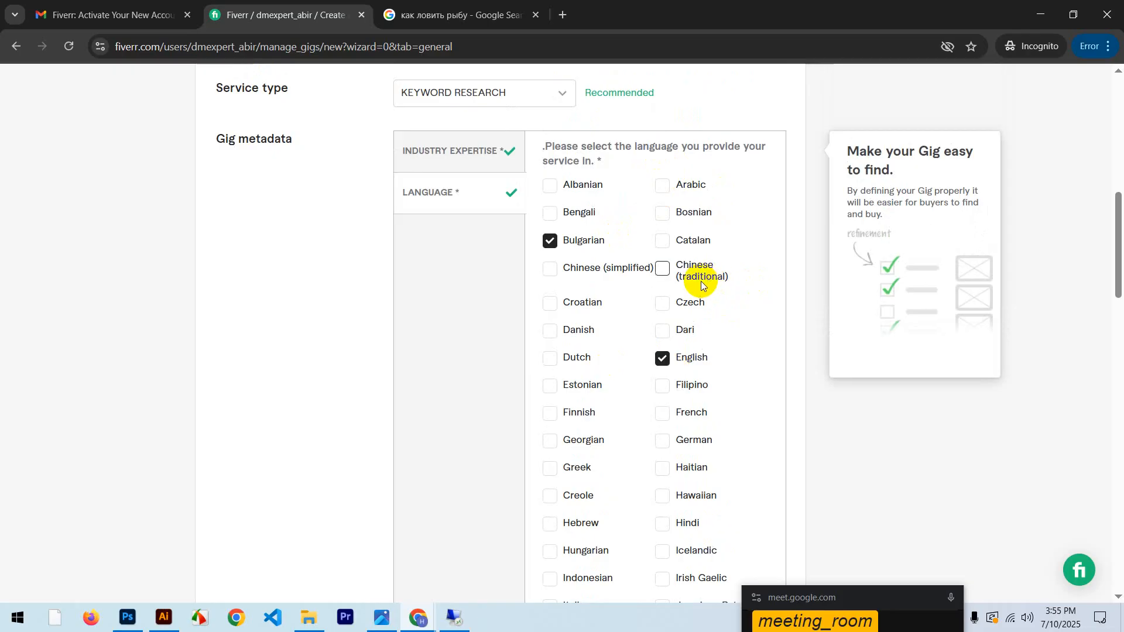
pyautogui.scroll(-1, 702, 306)
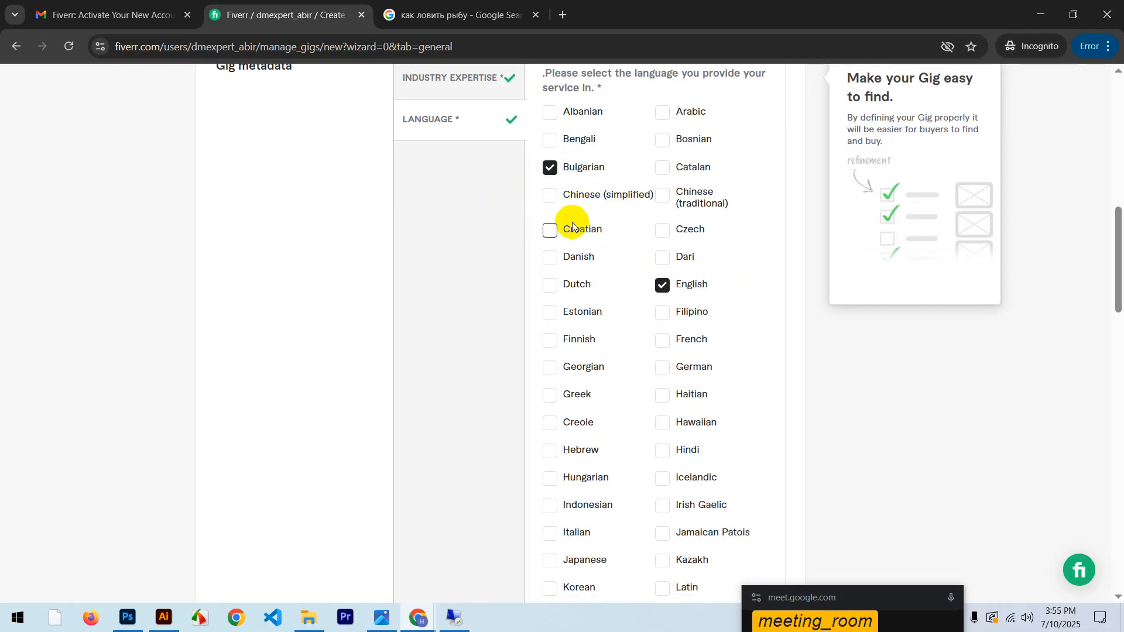
pyautogui.scroll(-15, 573, 227)
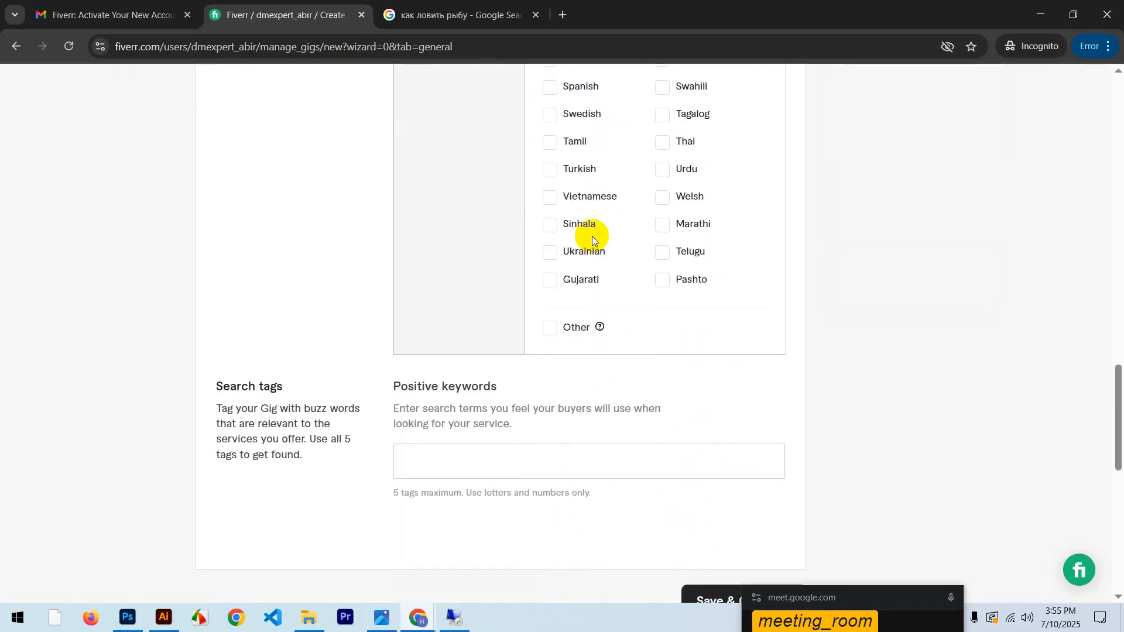
# Add the tags seo keyword research, high search volume keywords, easy to rank kw and less competitive kw.
pyautogui.click(462, 246)
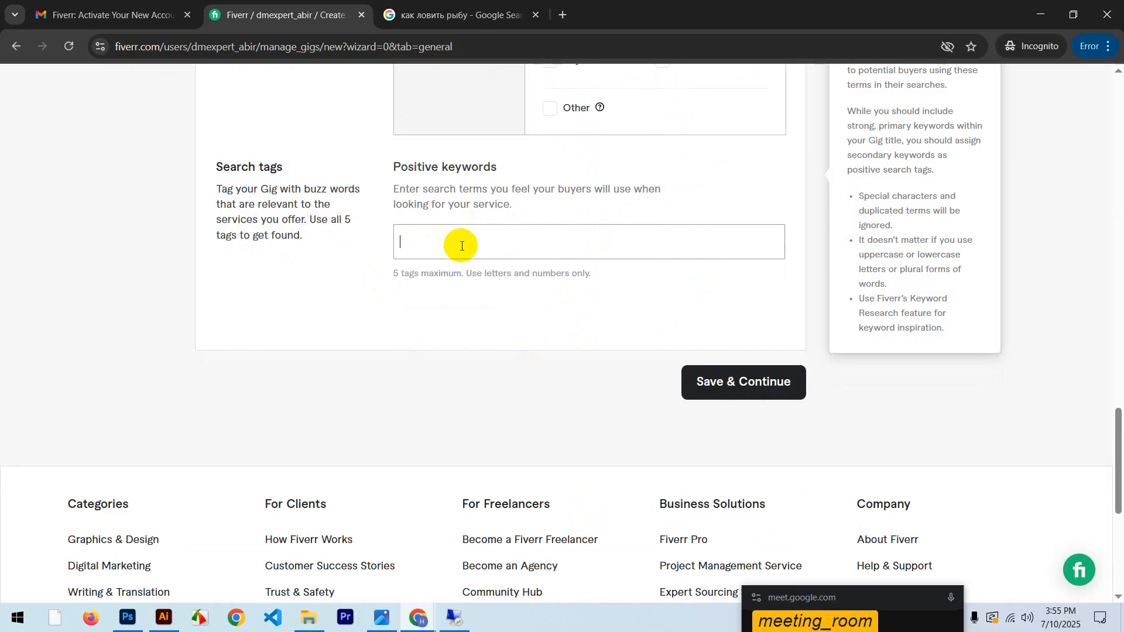
pyautogui.write('seo ')
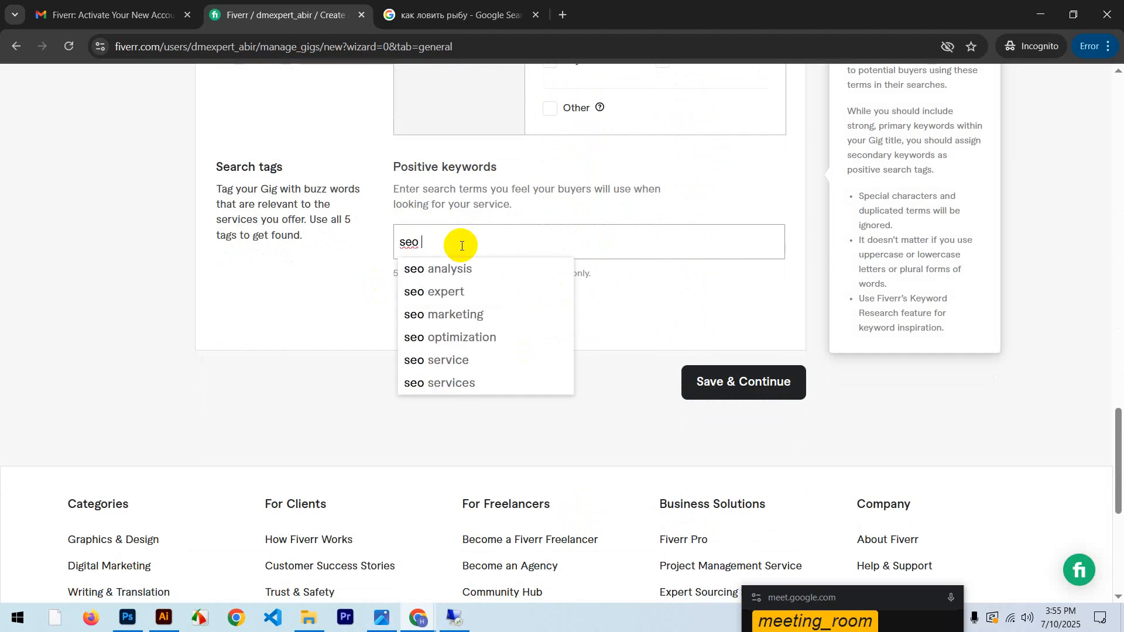
pyautogui.write('keywor')
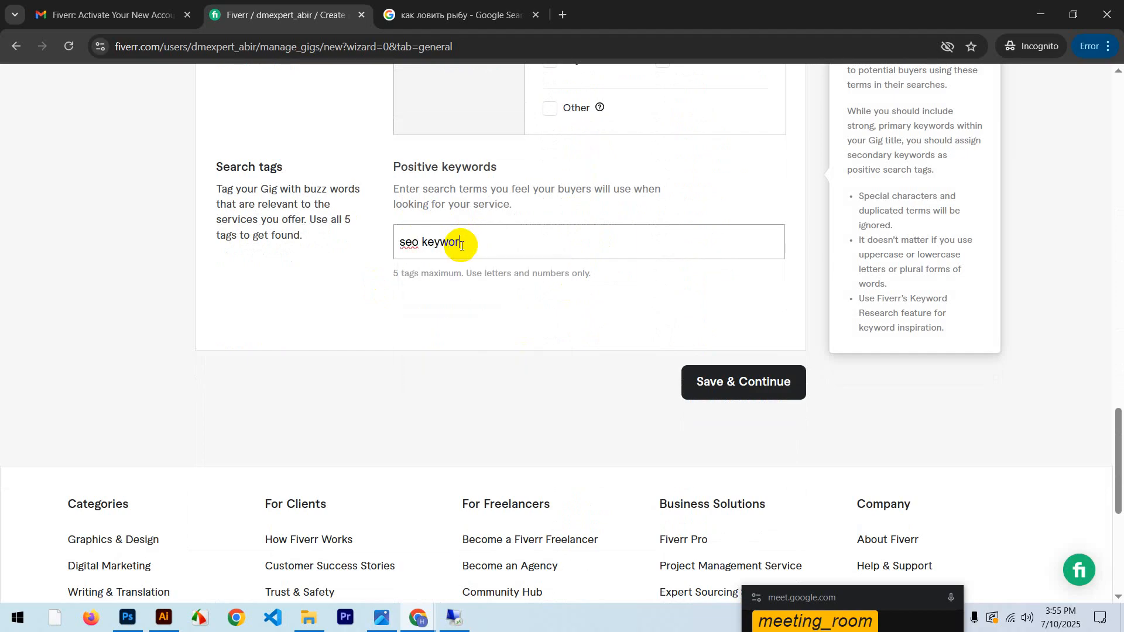
pyautogui.write('d research')
pyautogui.press('Return')
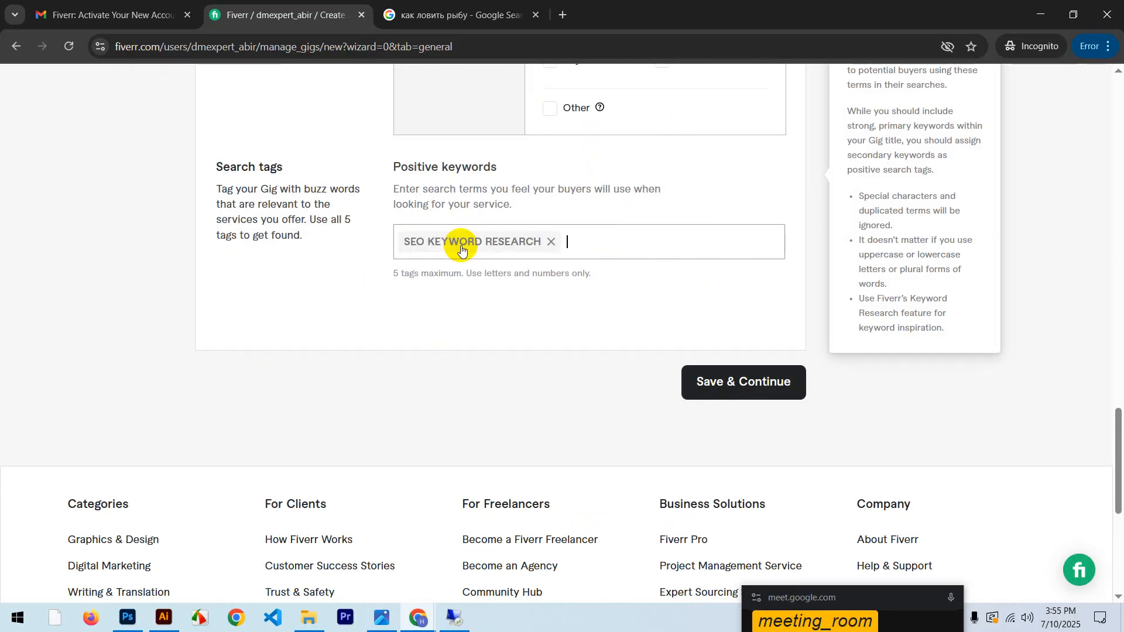
pyautogui.write('high sear')
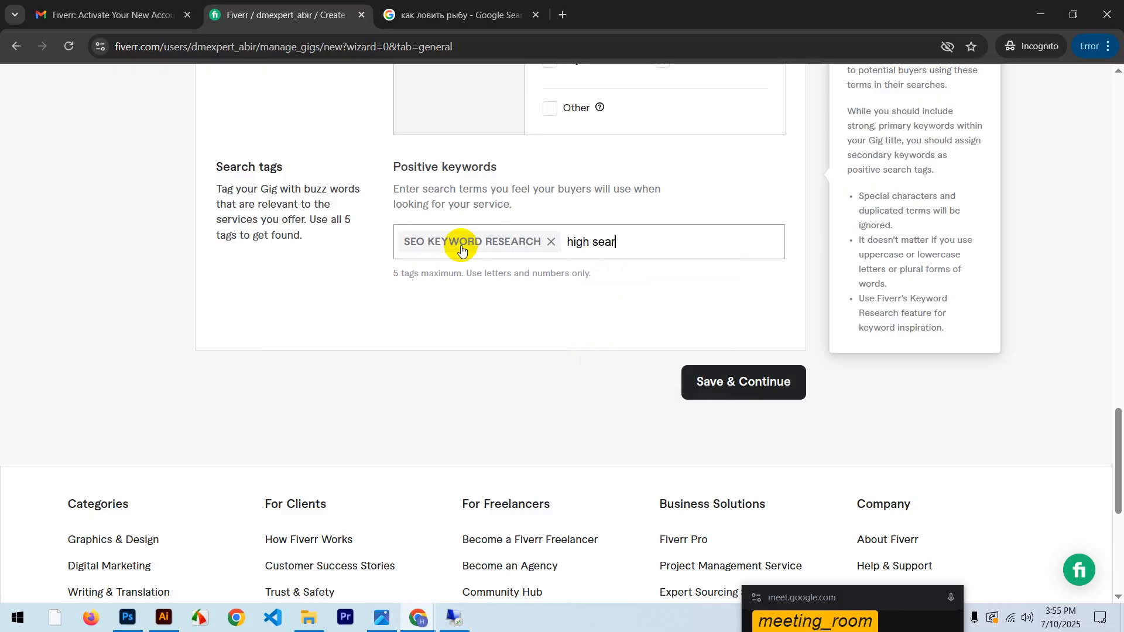
pyautogui.write('ch volume keywords')
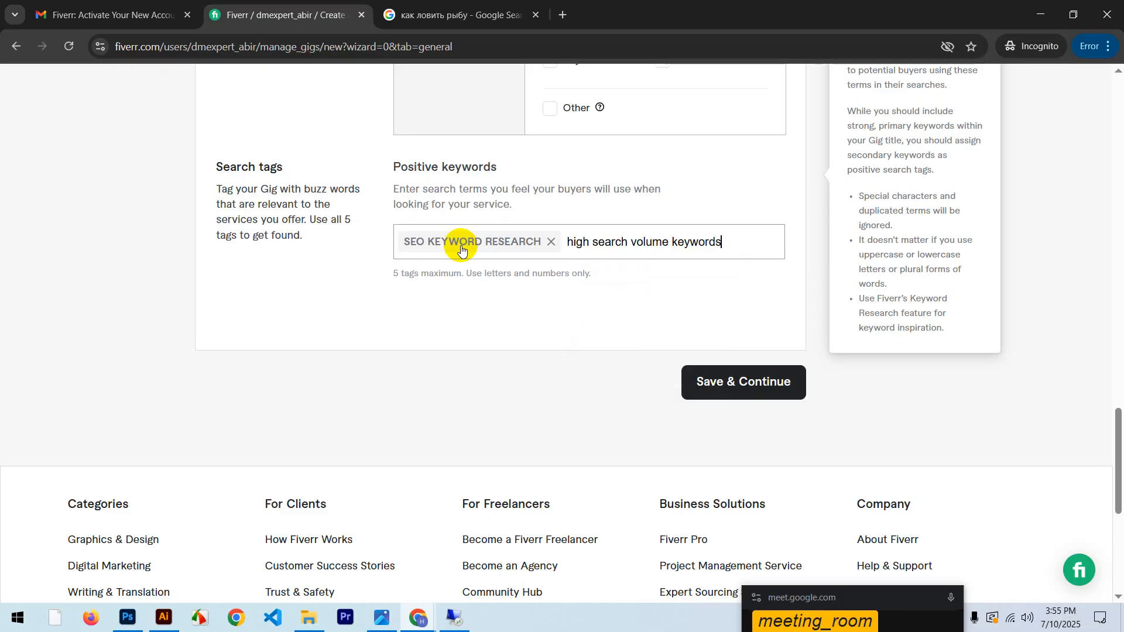
pyautogui.press('Return')
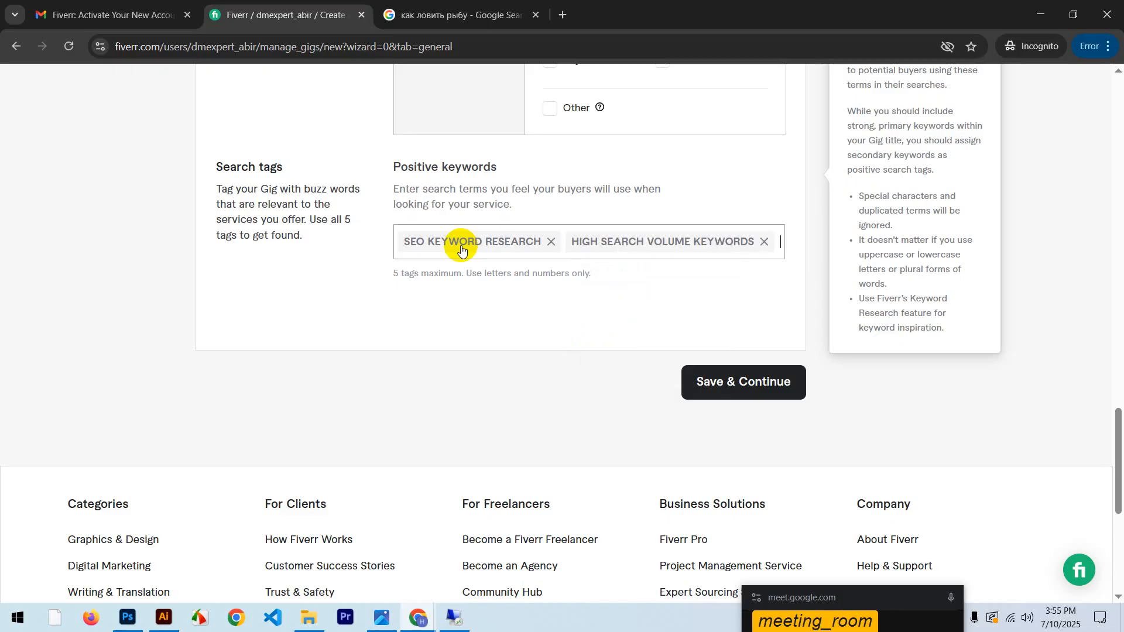
pyautogui.write('e')
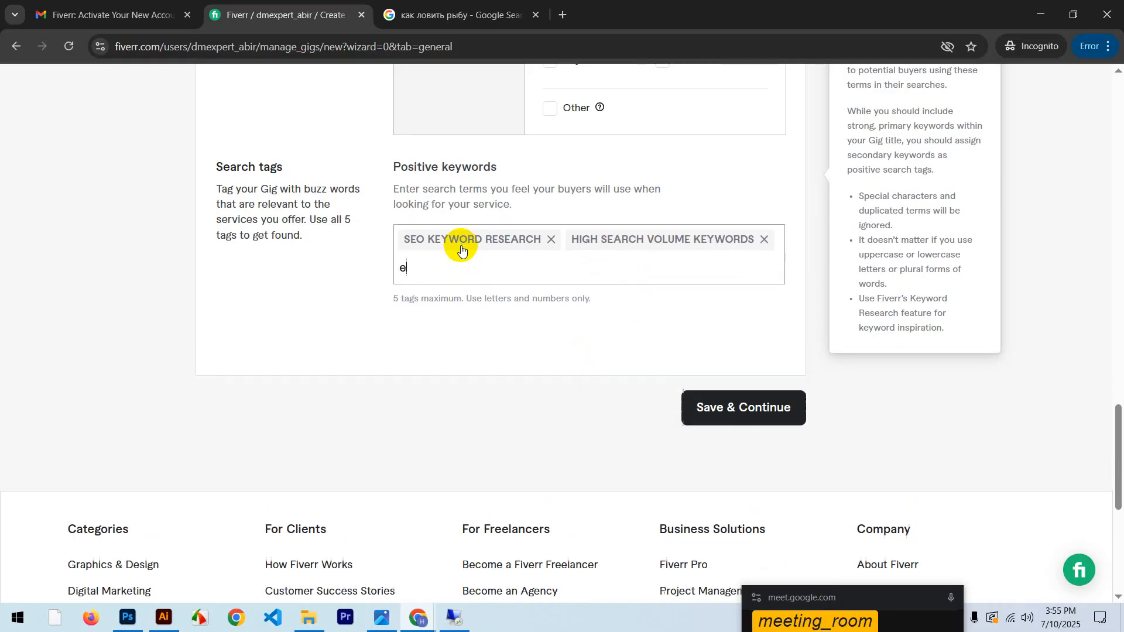
pyautogui.write('asy')
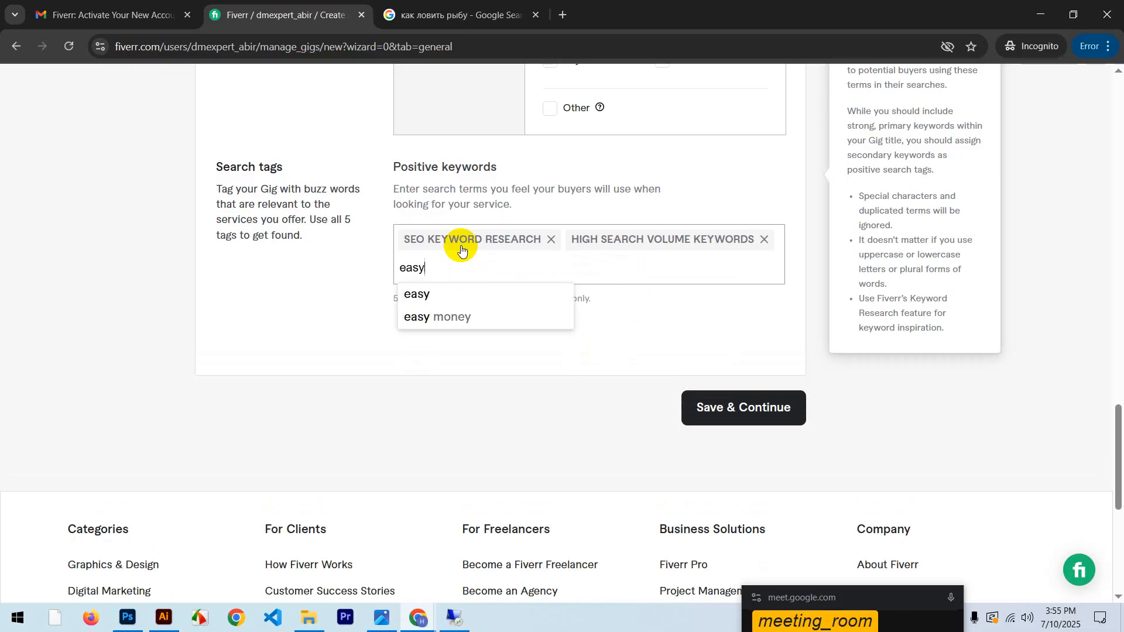
pyautogui.write(' to rank k')
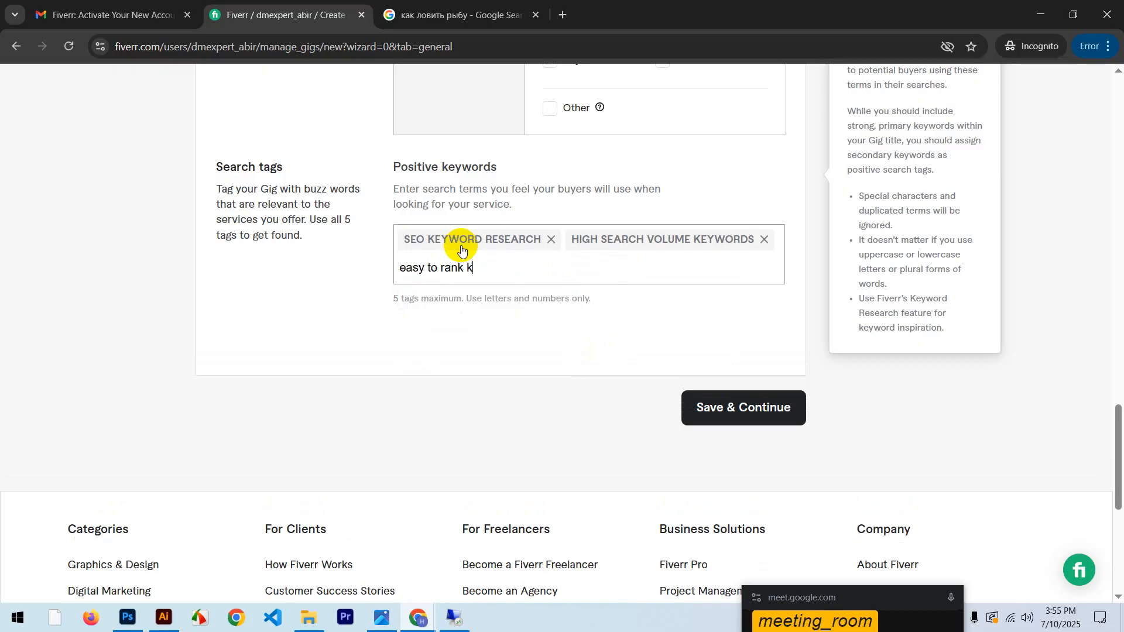
pyautogui.write('w')
pyautogui.press('Return')
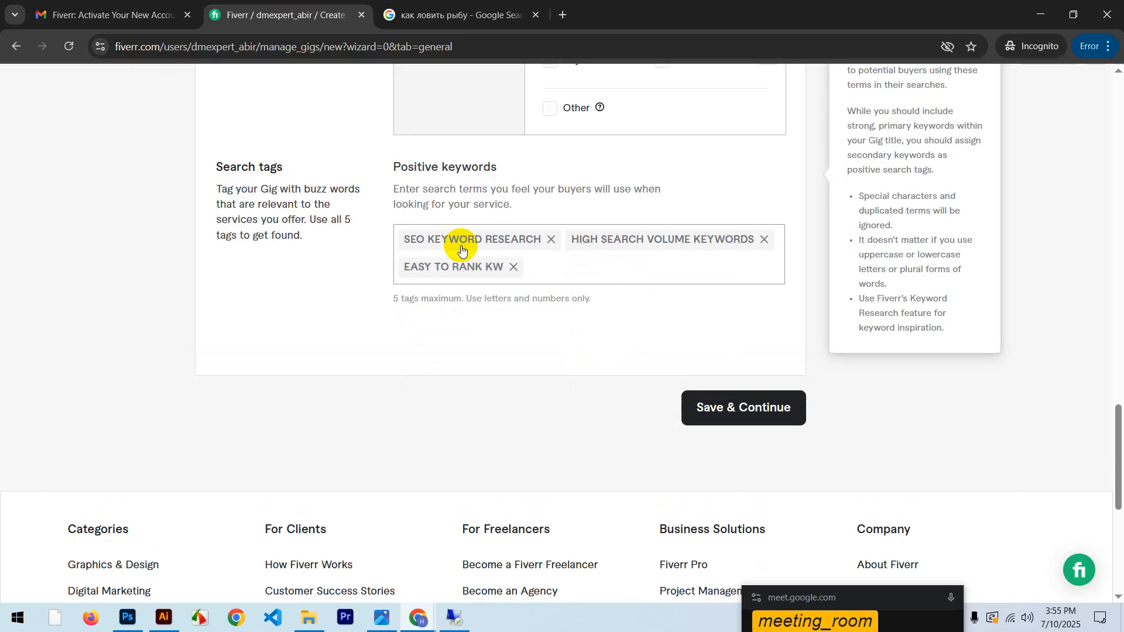
pyautogui.write('less competitive k')
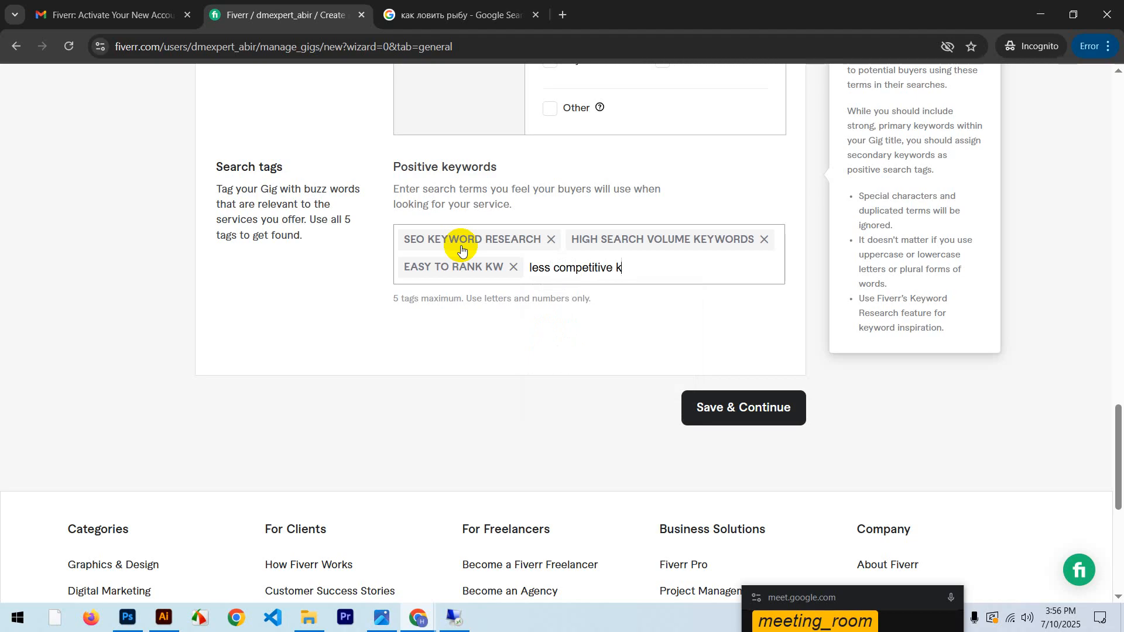
pyautogui.write('eww')
pyautogui.press('Return')
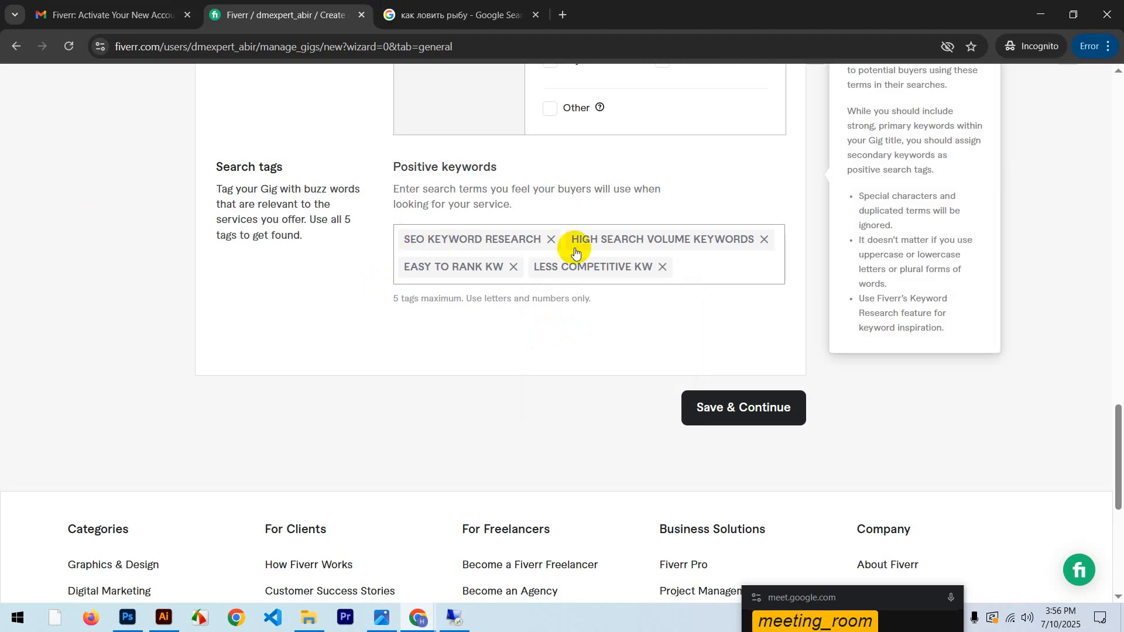
pyautogui.click(800, 423)
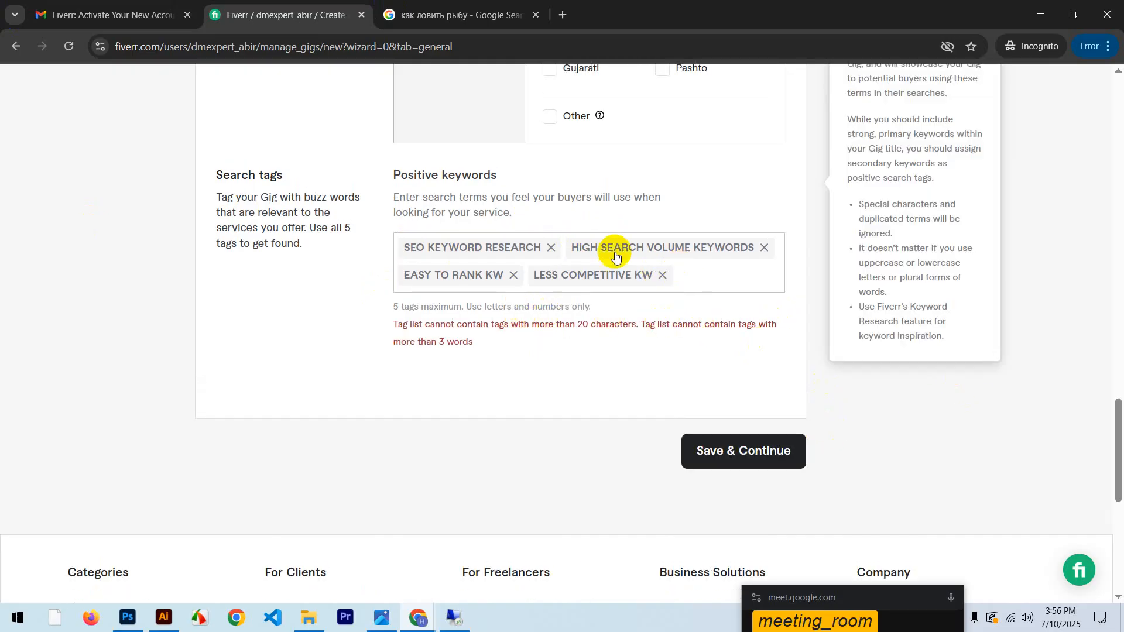
# Replace the over-long HIGH SEARCH VOLUME KEYWORDS tag with HIGH SV KW.
pyautogui.click(764, 247)
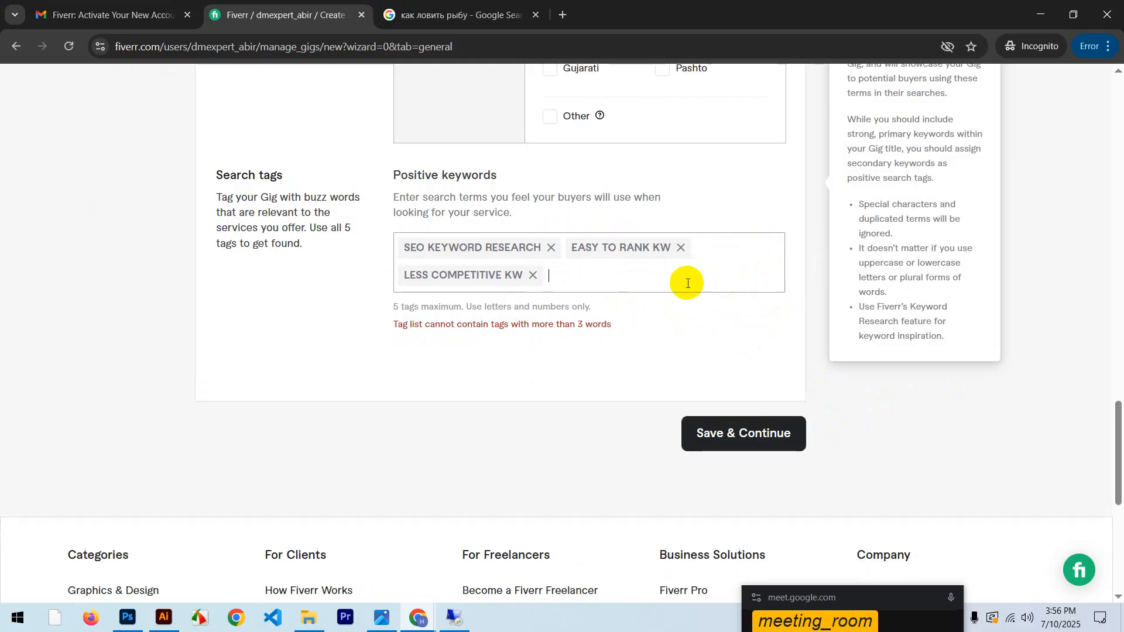
pyautogui.click(603, 284)
pyautogui.write('high')
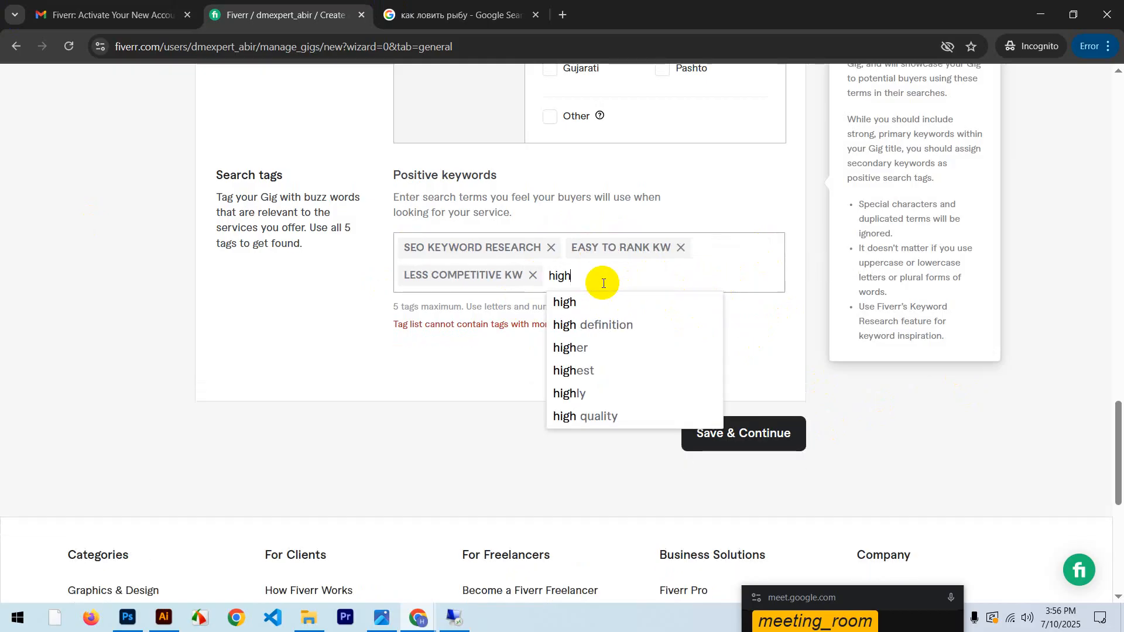
pyautogui.write(' sv k')
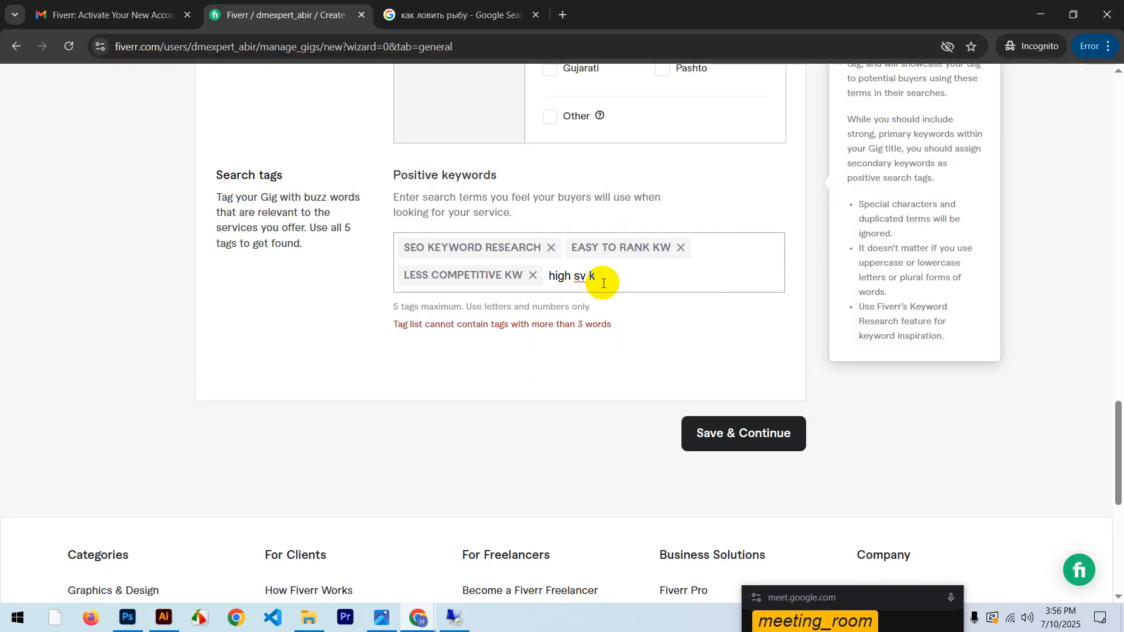
pyautogui.write('eywo')
pyautogui.press('BackSpace')
pyautogui.press('BackSpace')
pyautogui.press('BackSpace')
pyautogui.press('BackSpace')
pyautogui.write('w')
pyautogui.click(718, 443)
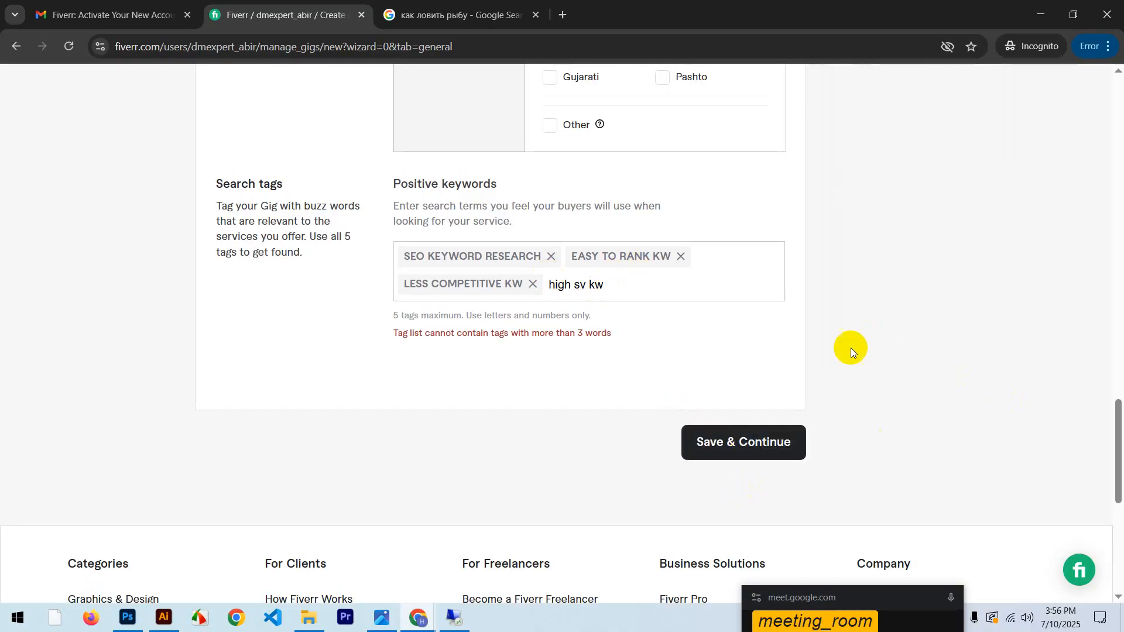
pyautogui.click(617, 290)
pyautogui.press('Return')
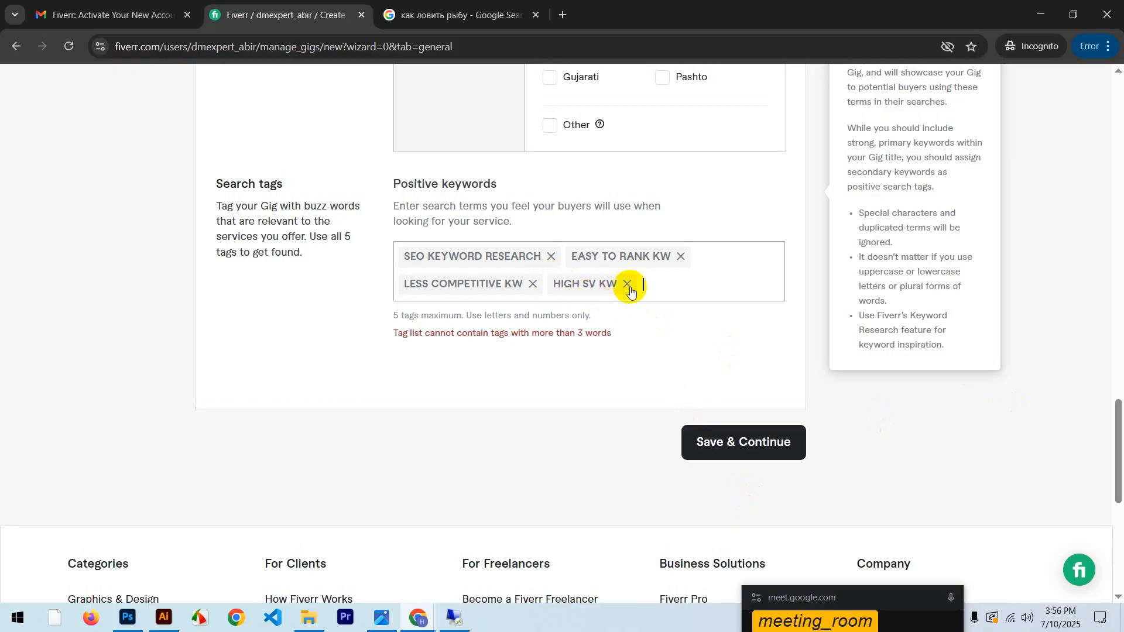
pyautogui.click(714, 442)
# Swap the EASY TO RANK KW tag for RAKABLE KEYWORDS and save the overview.
pyautogui.click(632, 294)
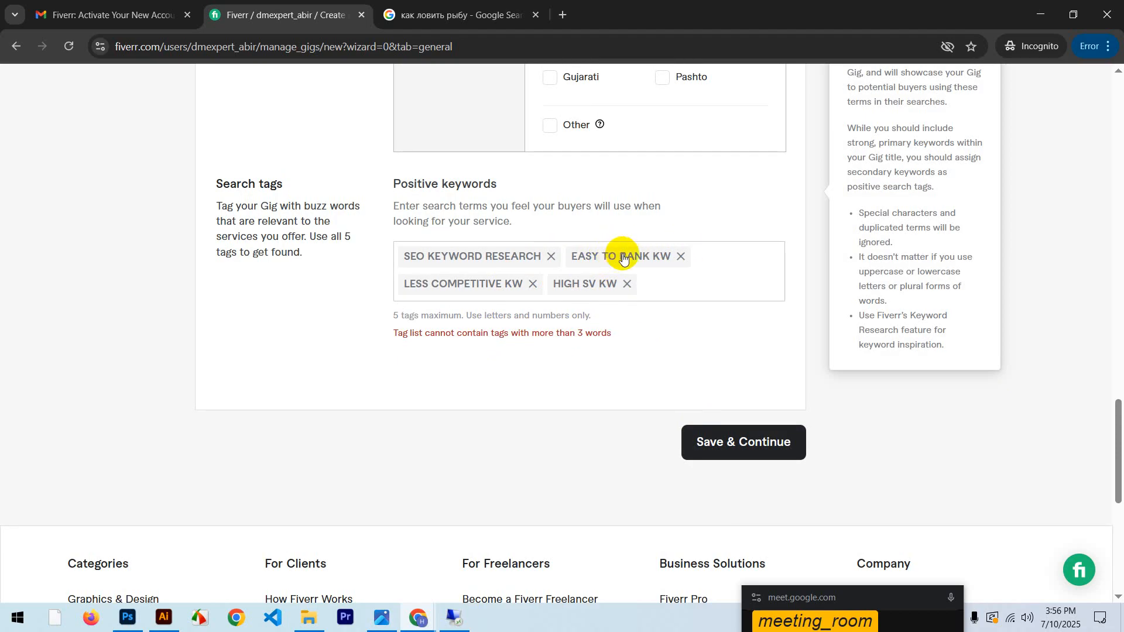
pyautogui.click(680, 256)
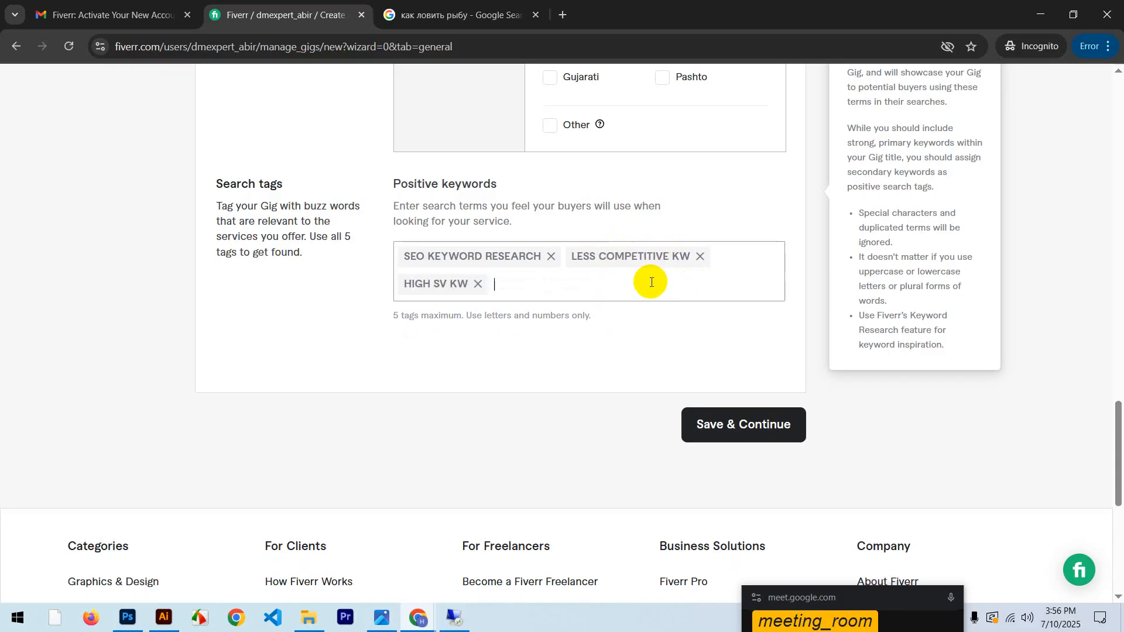
pyautogui.write('ra')
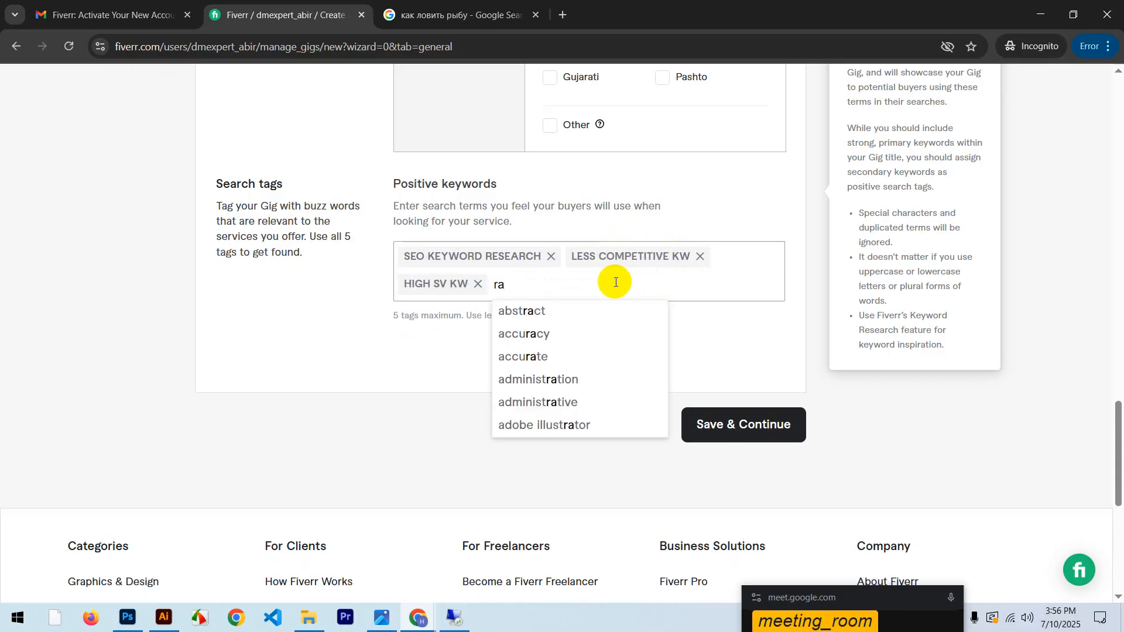
pyautogui.write('kab')
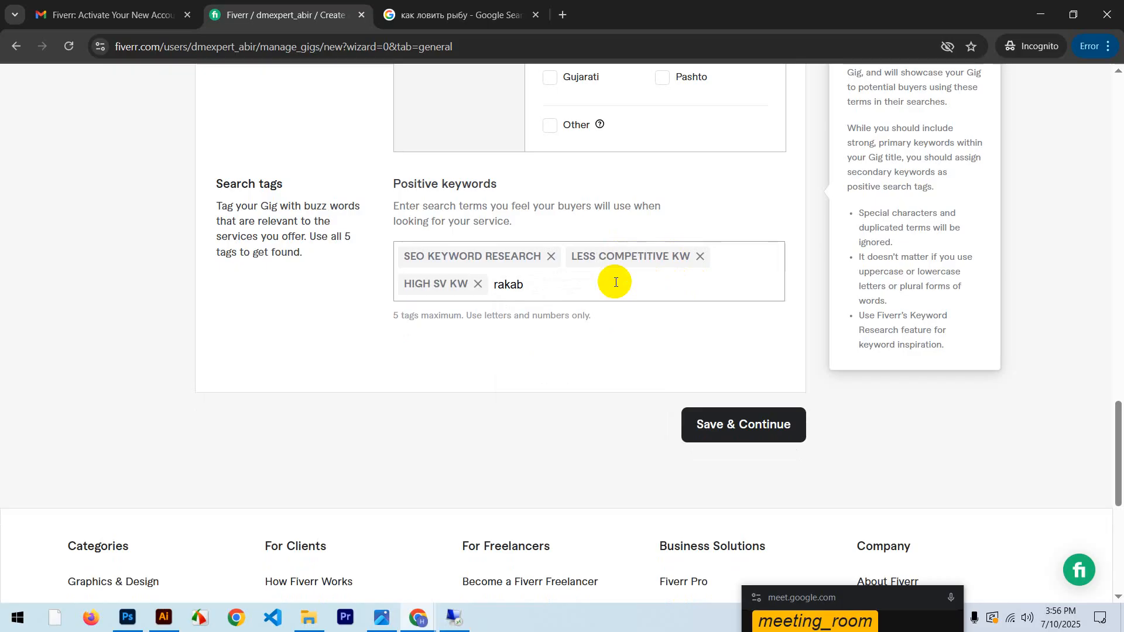
pyautogui.write('le keywords')
pyautogui.press('Return')
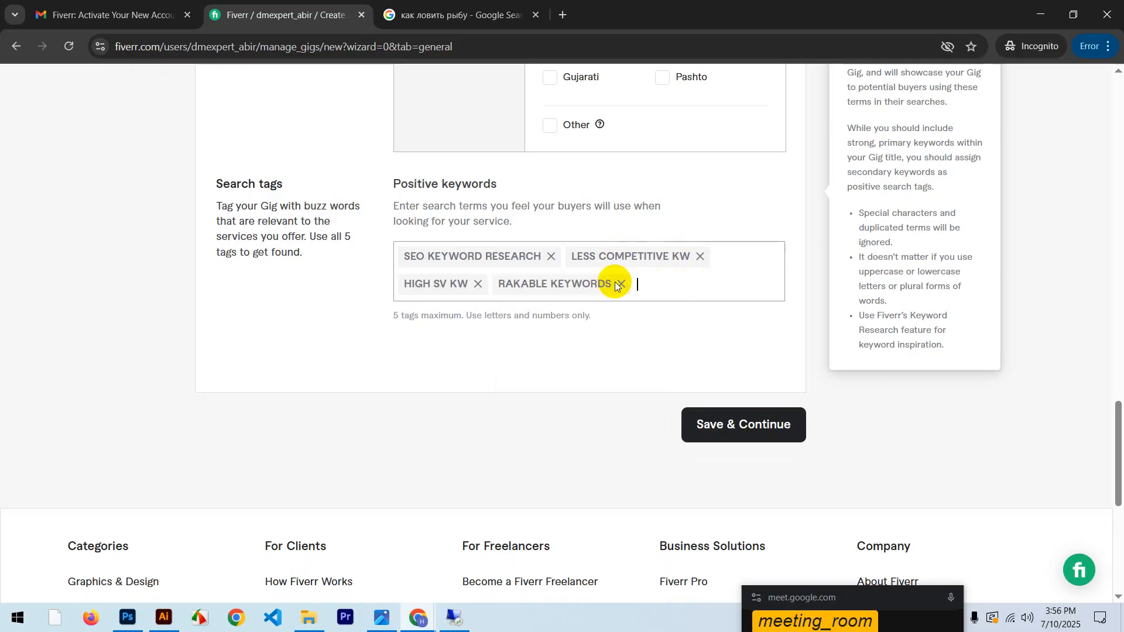
pyautogui.click(738, 420)
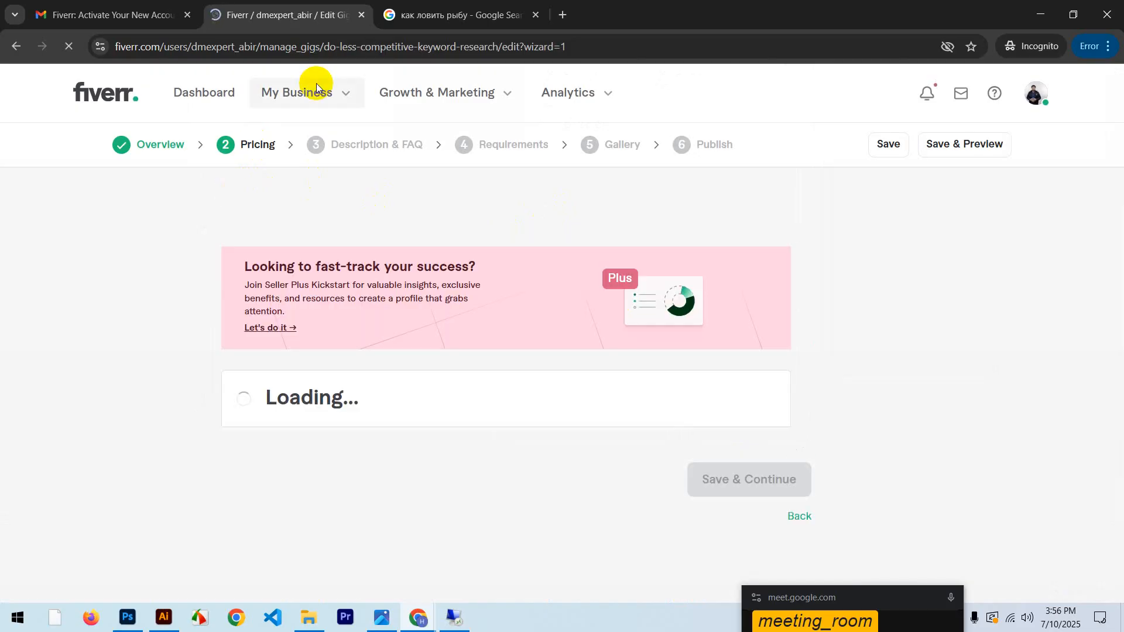
# Turn on the Offer packages toggle for three packages.
pyautogui.scroll(-1, 538, 338)
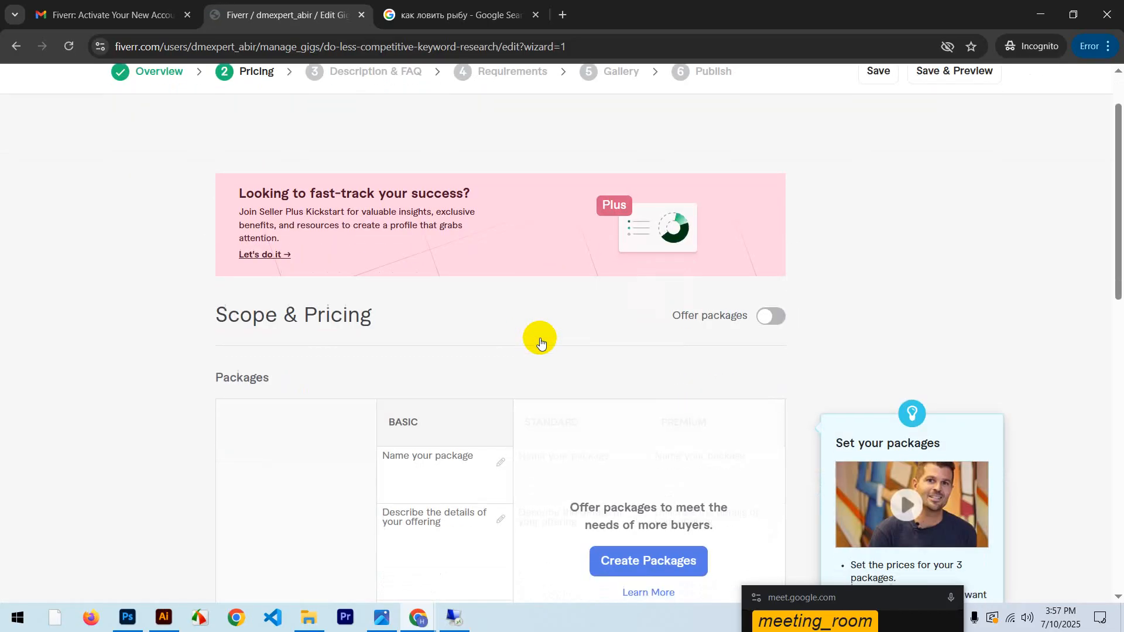
pyautogui.scroll(1, 521, 331)
pyautogui.scroll(-3, 541, 346)
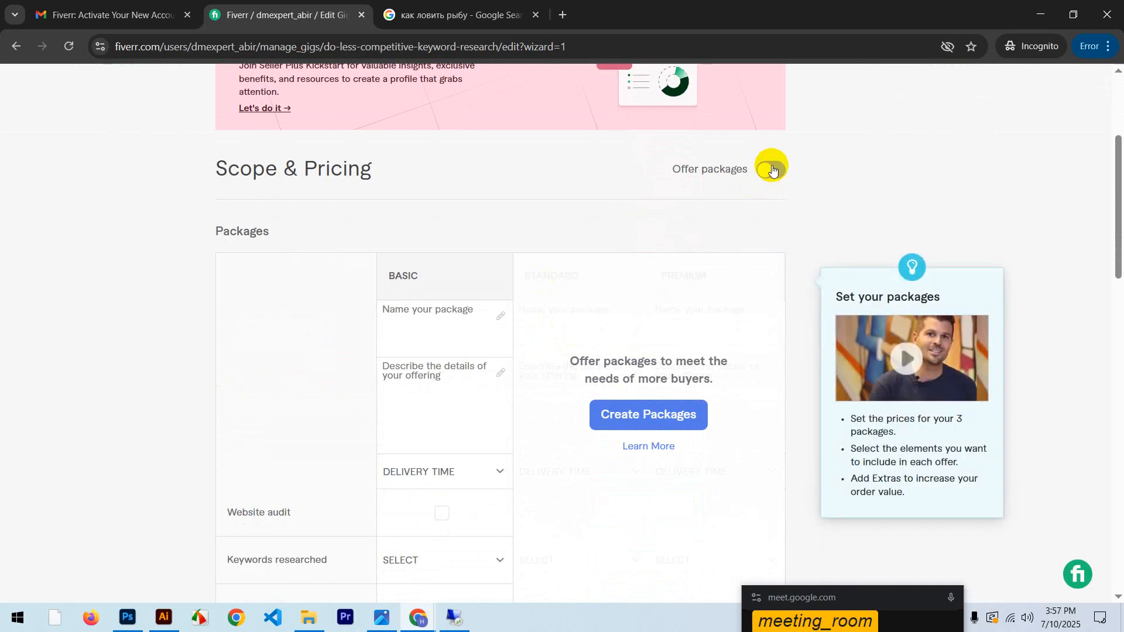
pyautogui.click(772, 170)
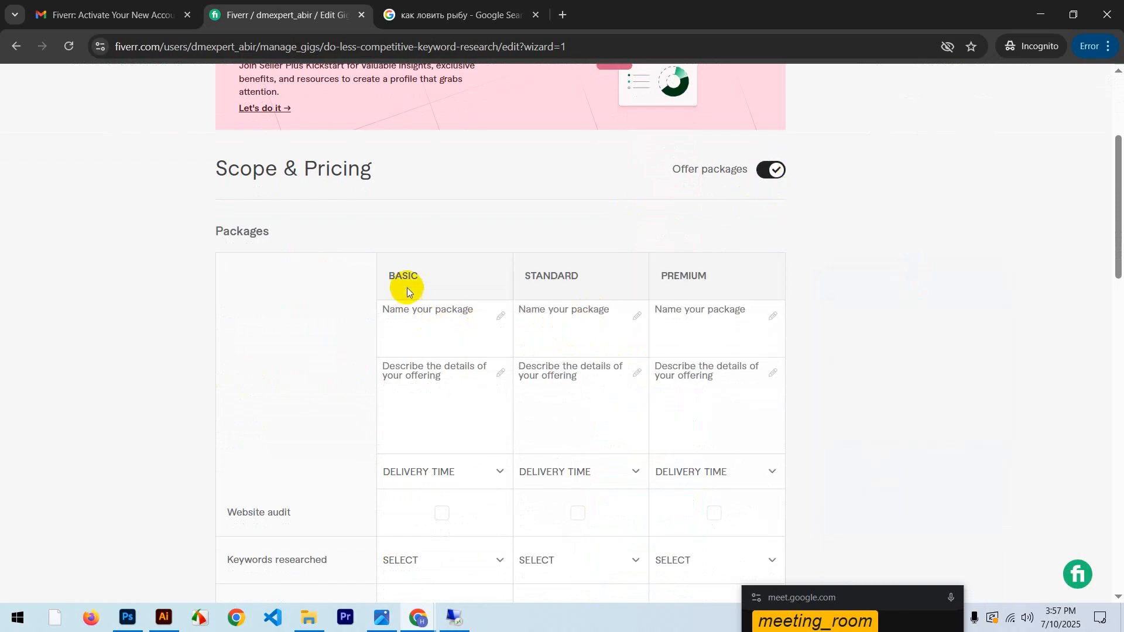
# Name the Basic, Standard and Premium packages Gold, Diamond and Platinum.
pyautogui.click(779, 304)
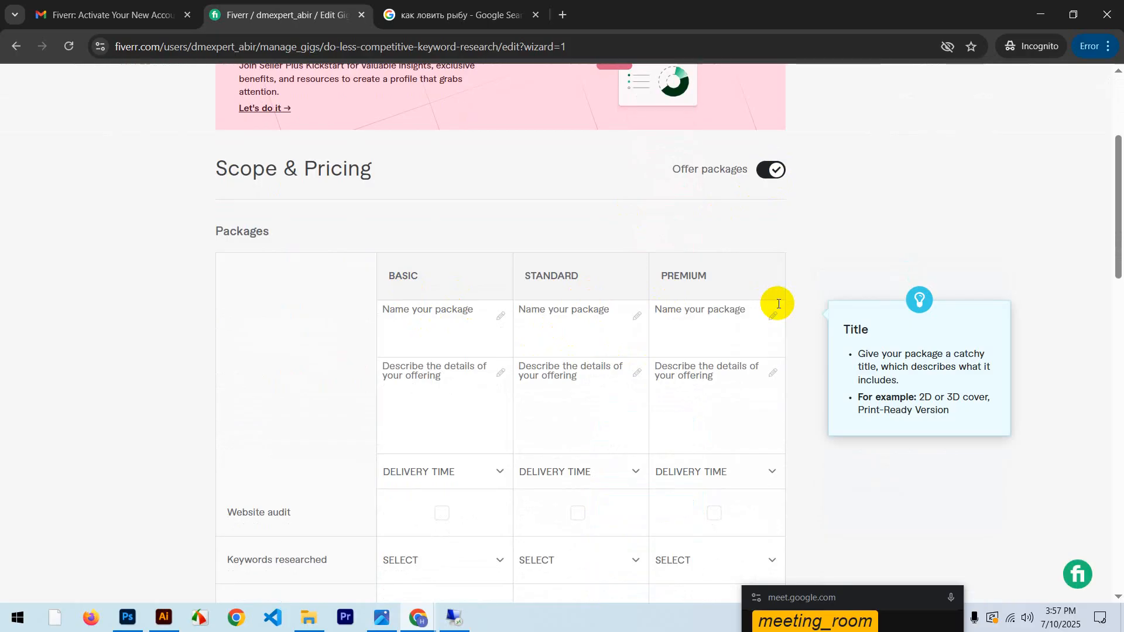
pyautogui.click(413, 328)
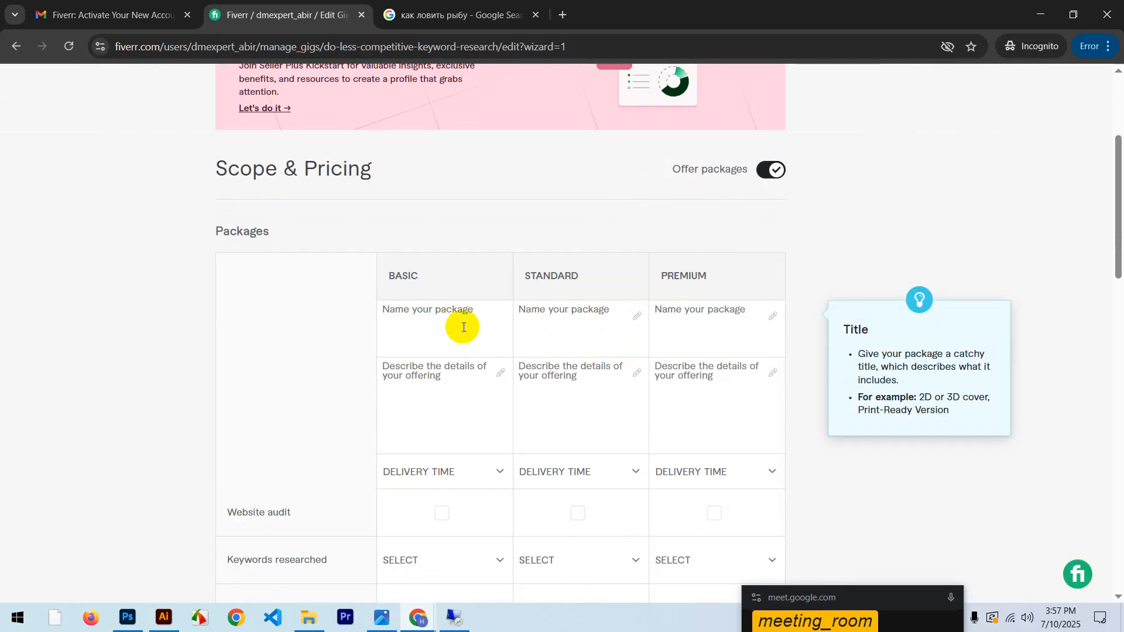
pyautogui.write('Gold')
pyautogui.click(545, 323)
pyautogui.write('Diam')
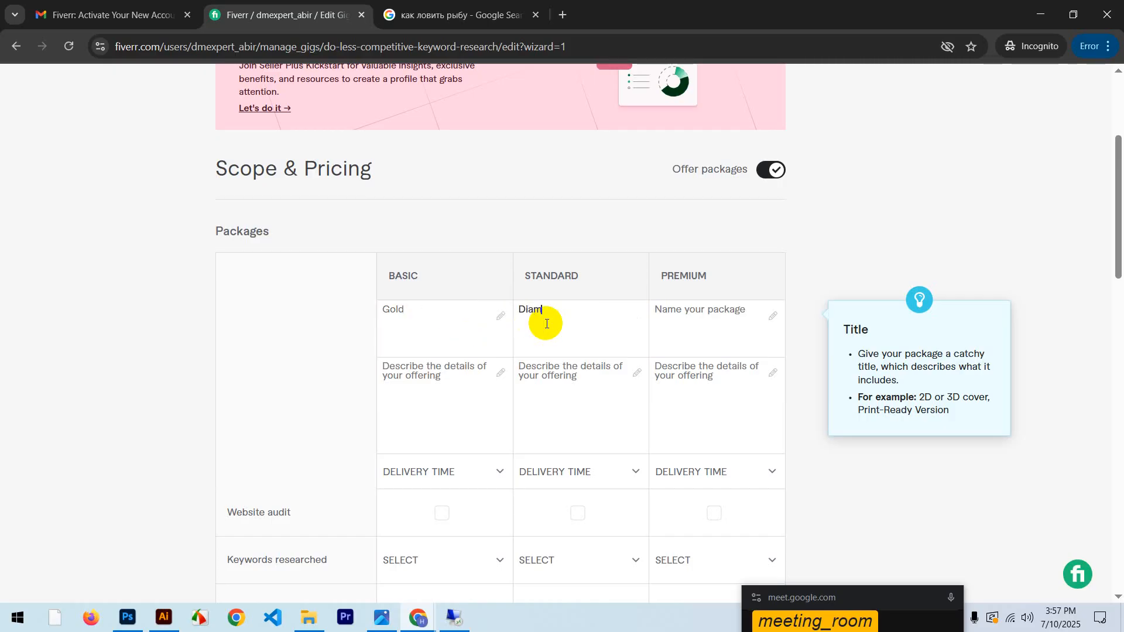
pyautogui.write('ond')
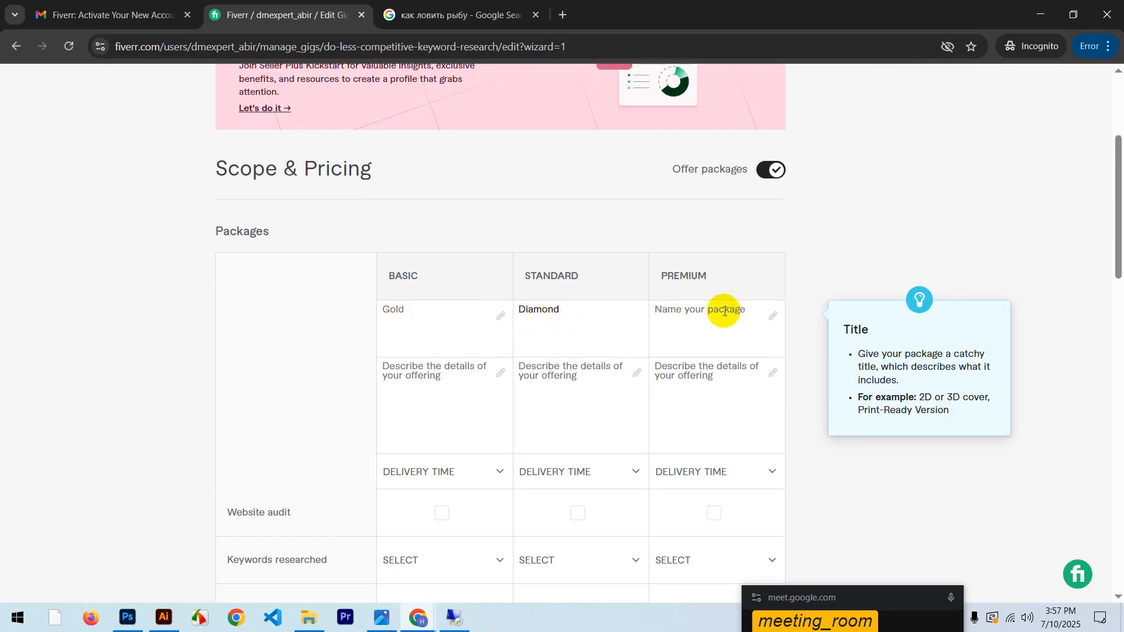
pyautogui.click(725, 311)
pyautogui.write('Platinum')
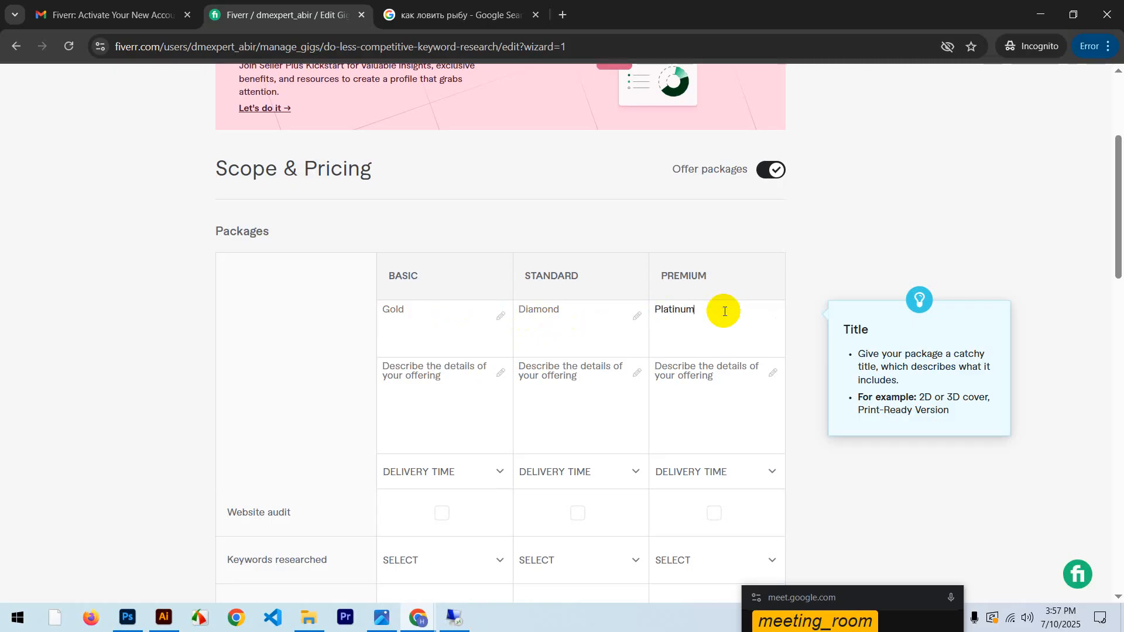
pyautogui.click(929, 233)
# Select each package name to check Gold, Diamond and Platinum.
pyautogui.click(432, 316)
pyautogui.moveTo(431, 316); pyautogui.dragTo(351, 306)
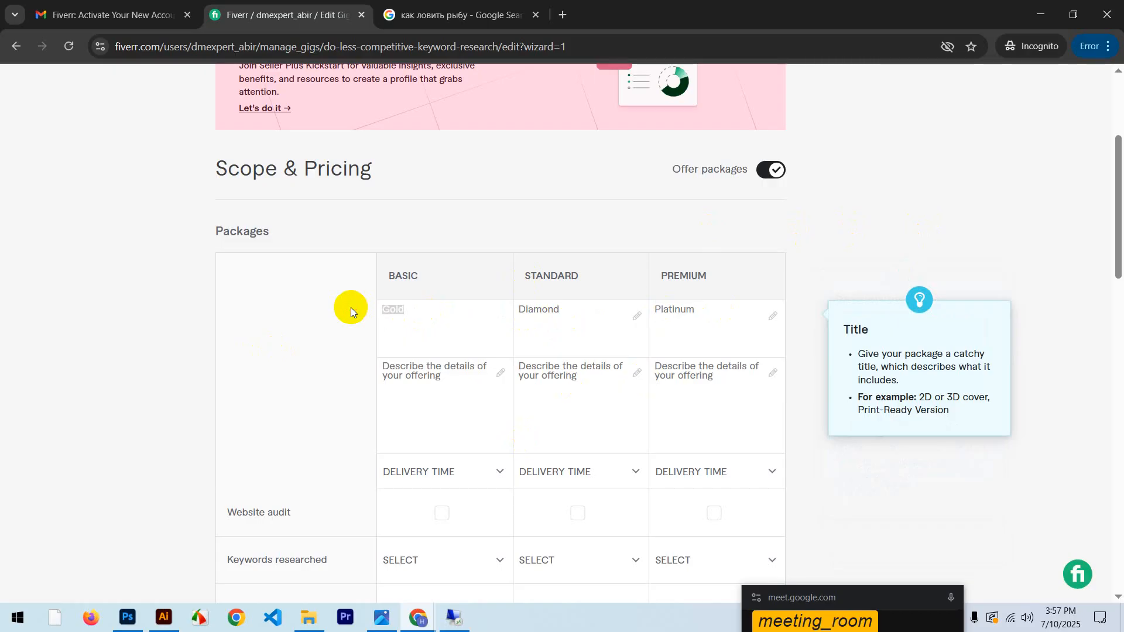
pyautogui.click(580, 309)
pyautogui.moveTo(580, 308); pyautogui.dragTo(504, 301)
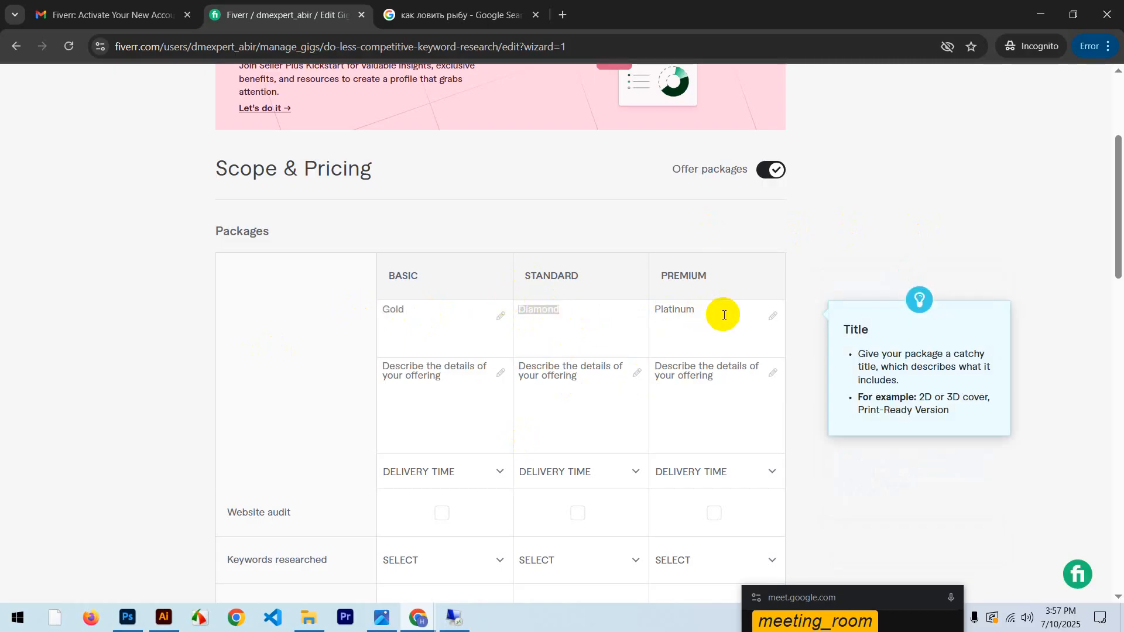
pyautogui.moveTo(723, 314); pyautogui.dragTo(572, 302)
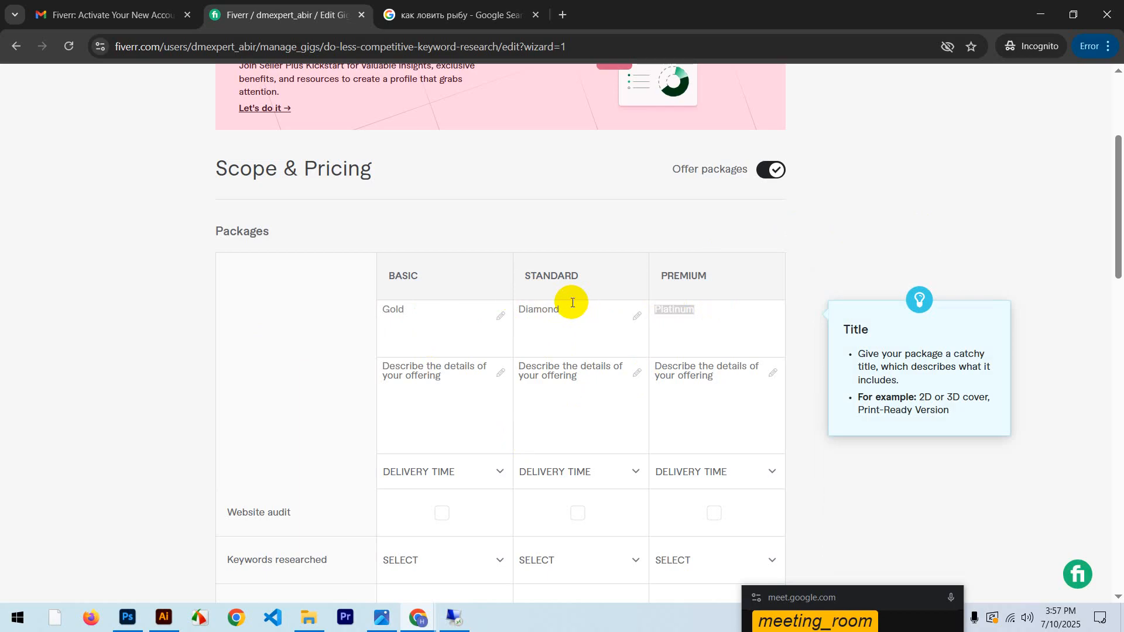
pyautogui.click(409, 377)
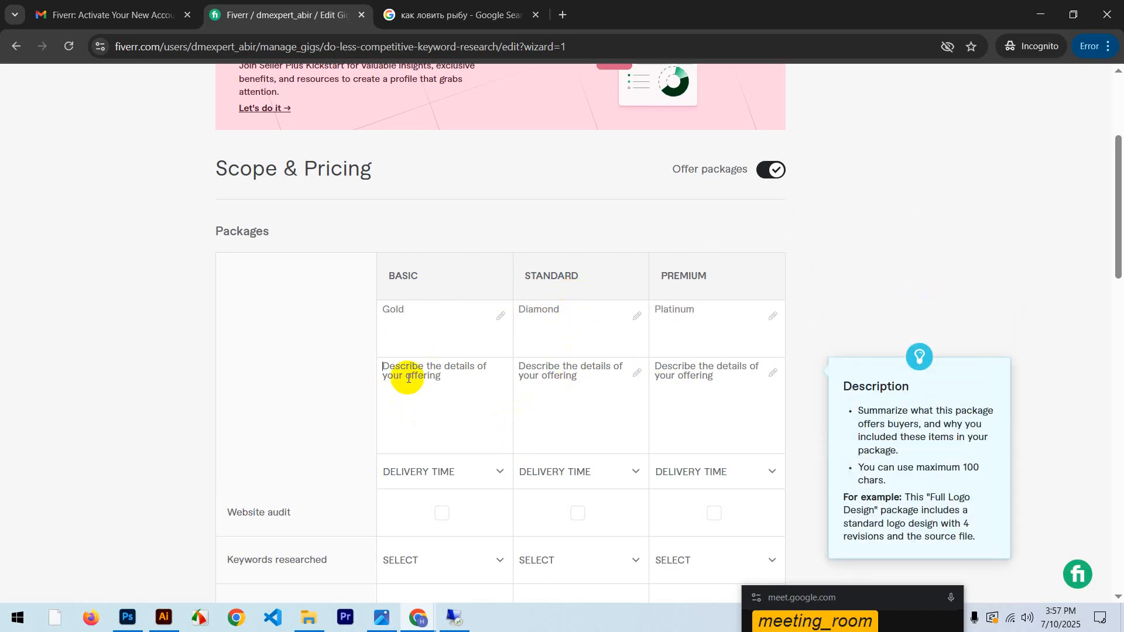
# Write the Basic description about researching less competitive, easy-to-rank, high search volume 100 Keywords and copy it.
pyautogui.write("I'll research")
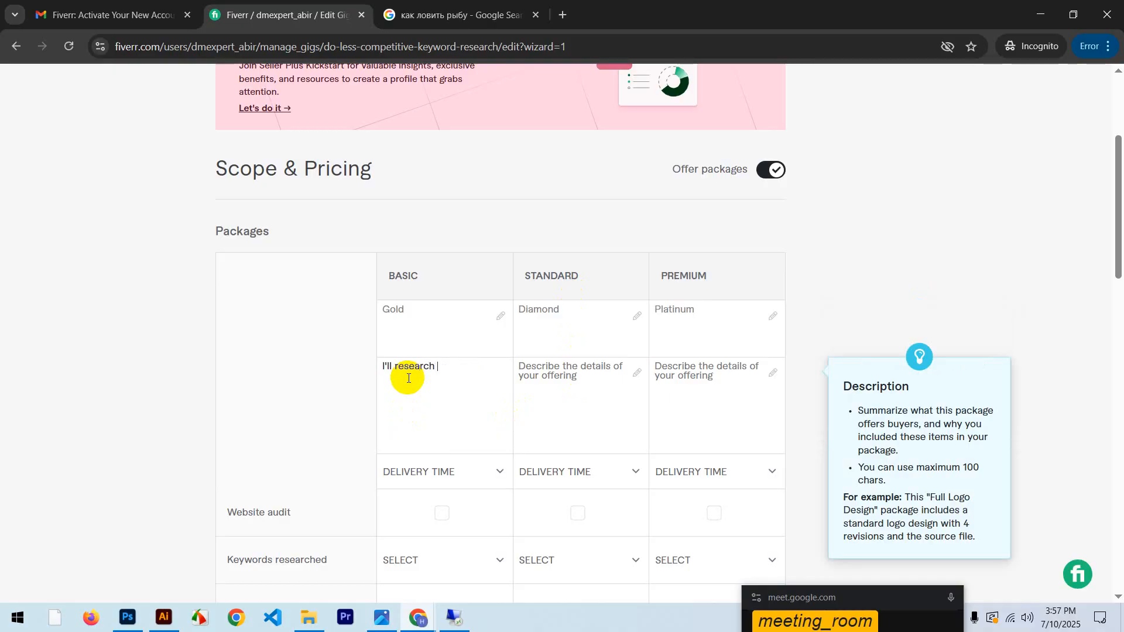
pyautogui.write(' less competit')
pyautogui.write('ive easy to r')
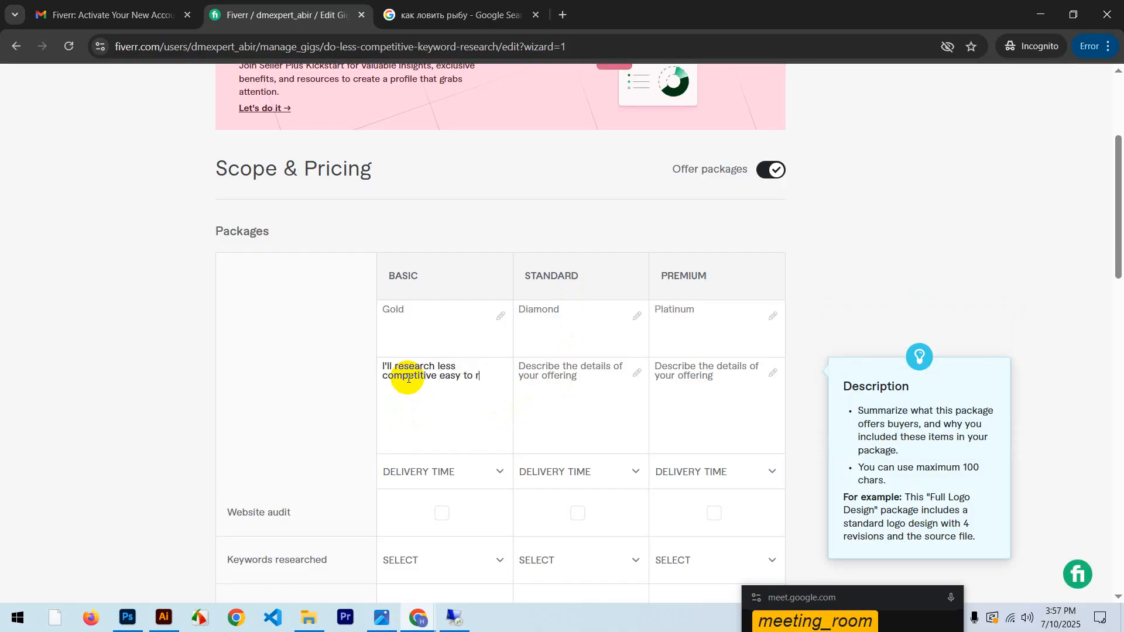
pyautogui.write('ank high search')
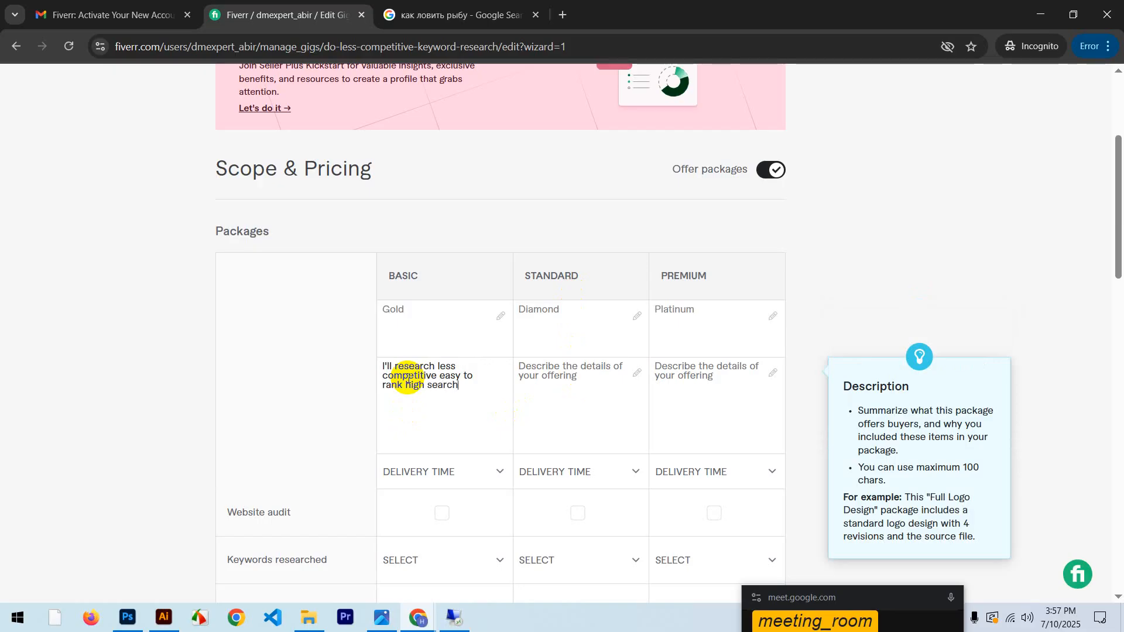
pyautogui.write(' volume 100 Keywords')
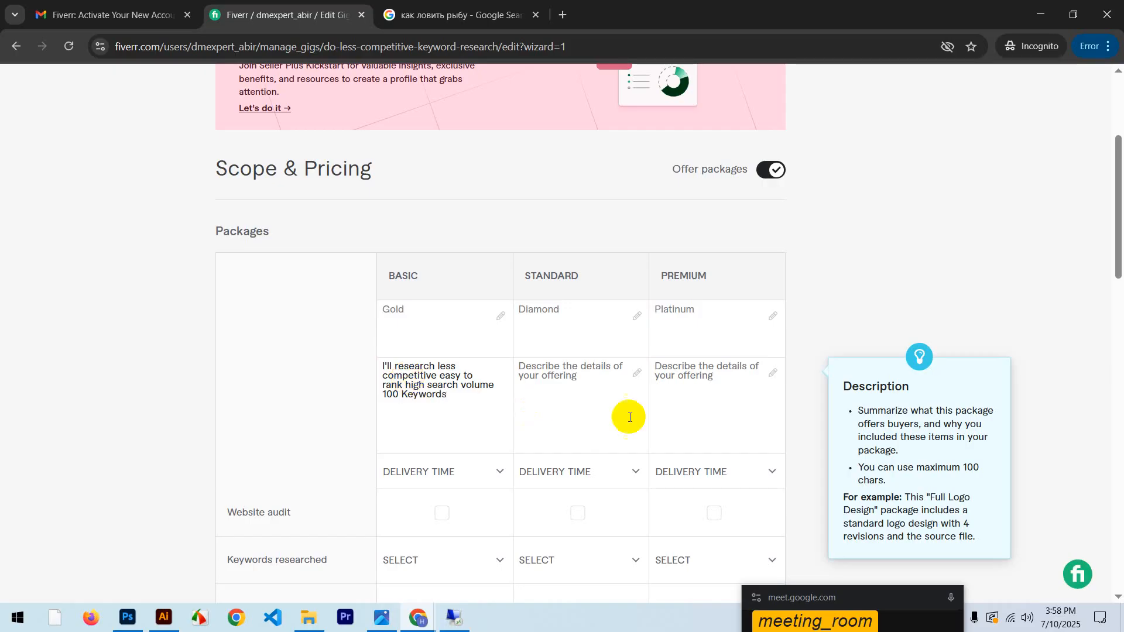
pyautogui.moveTo(443, 394); pyautogui.dragTo(351, 359)
pyautogui.hotkey('ctrl', 'c')
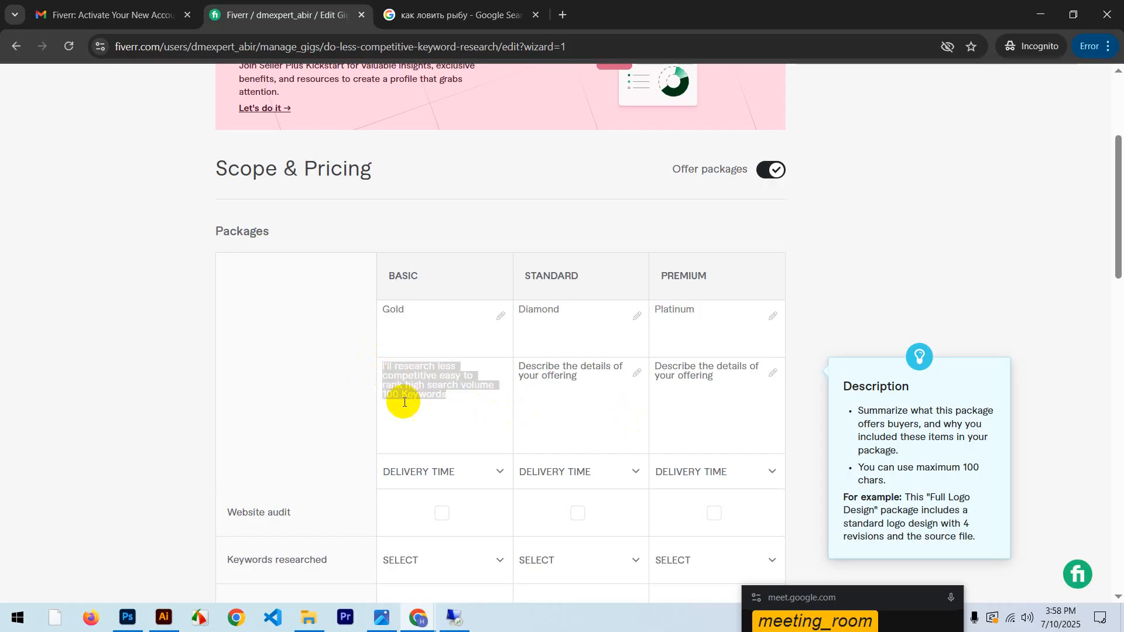
# Paste the description into Standard and Premium, changing it to 300 and 1000 Keywords.
pyautogui.click(603, 371)
pyautogui.hotkey('ctrl', 'v')
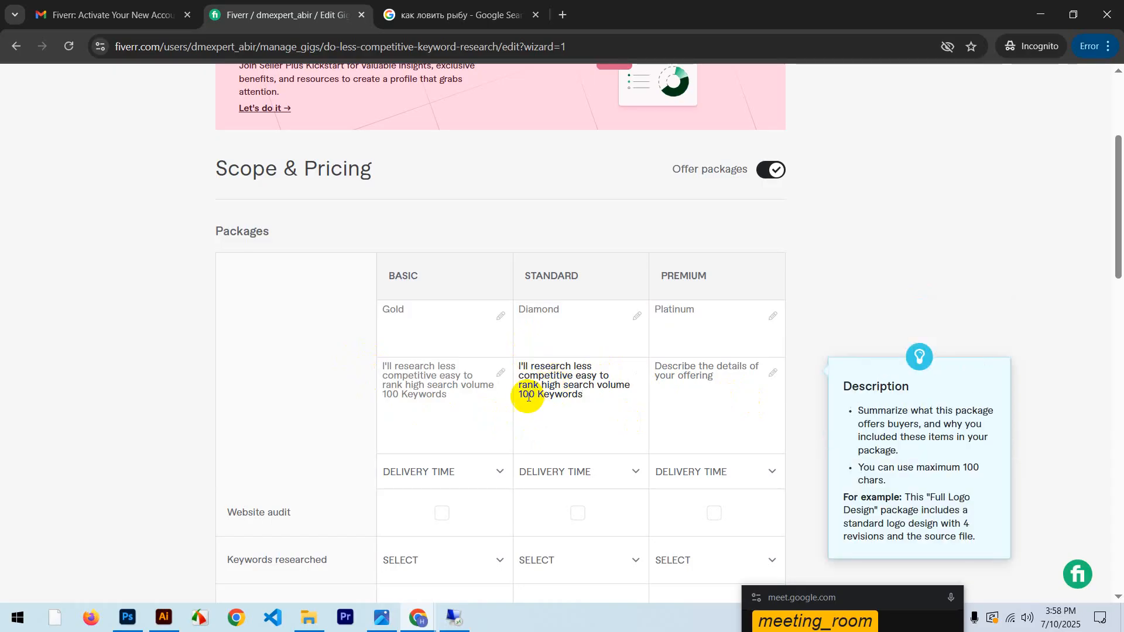
pyautogui.click(523, 394)
pyautogui.press('BackSpace')
pyautogui.write('3')
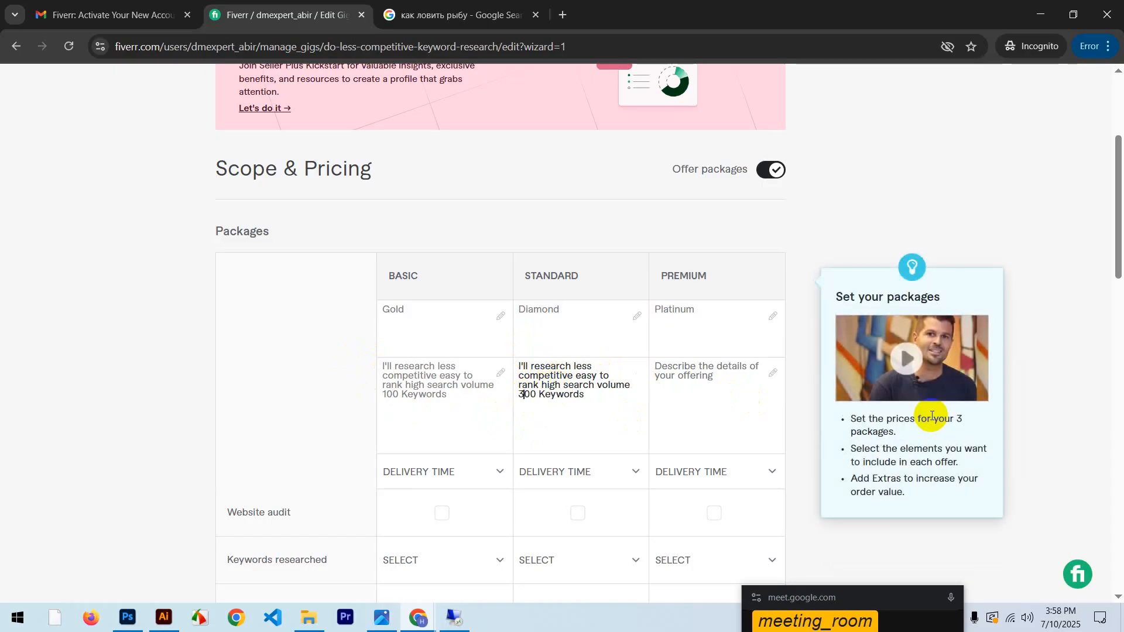
pyautogui.click(677, 381)
pyautogui.hotkey('ctrl', 'v')
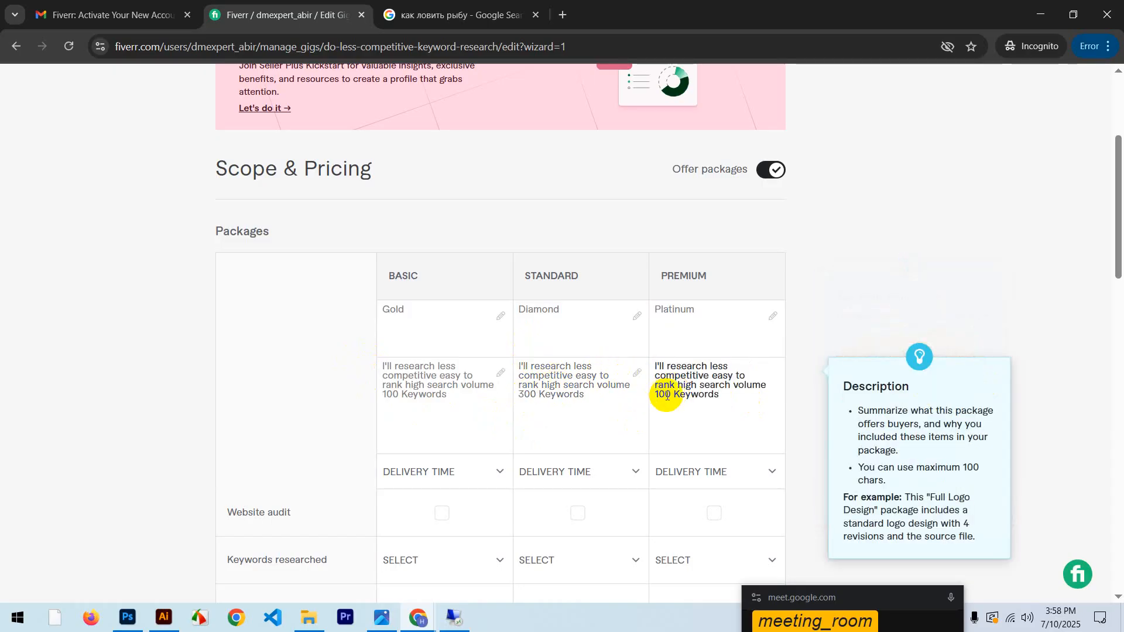
pyautogui.click(668, 394)
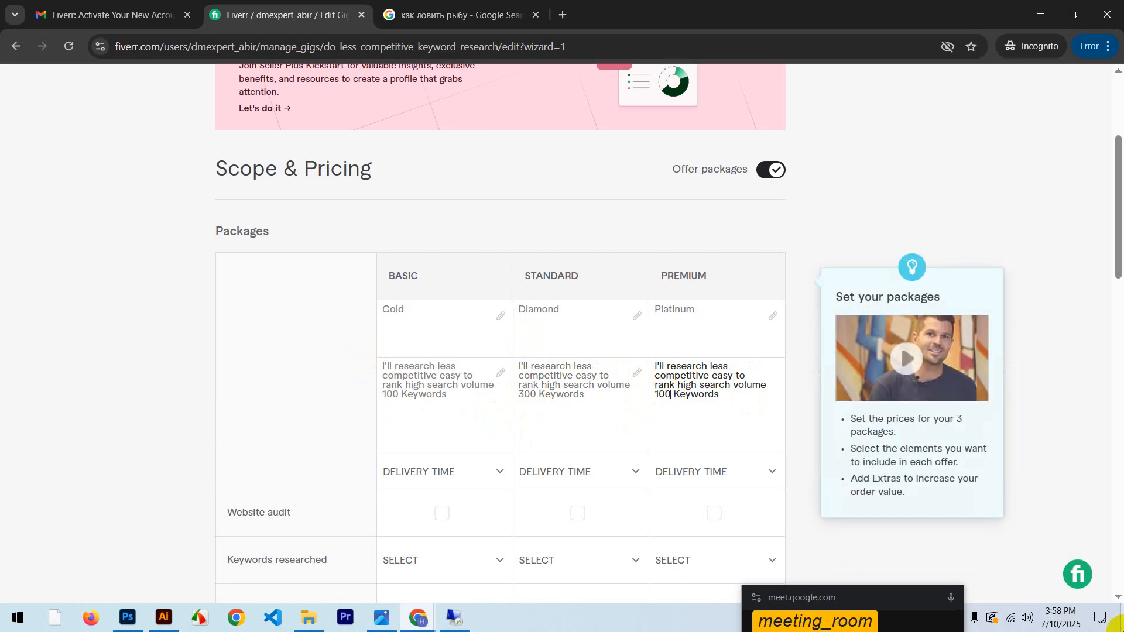
pyautogui.write('0')
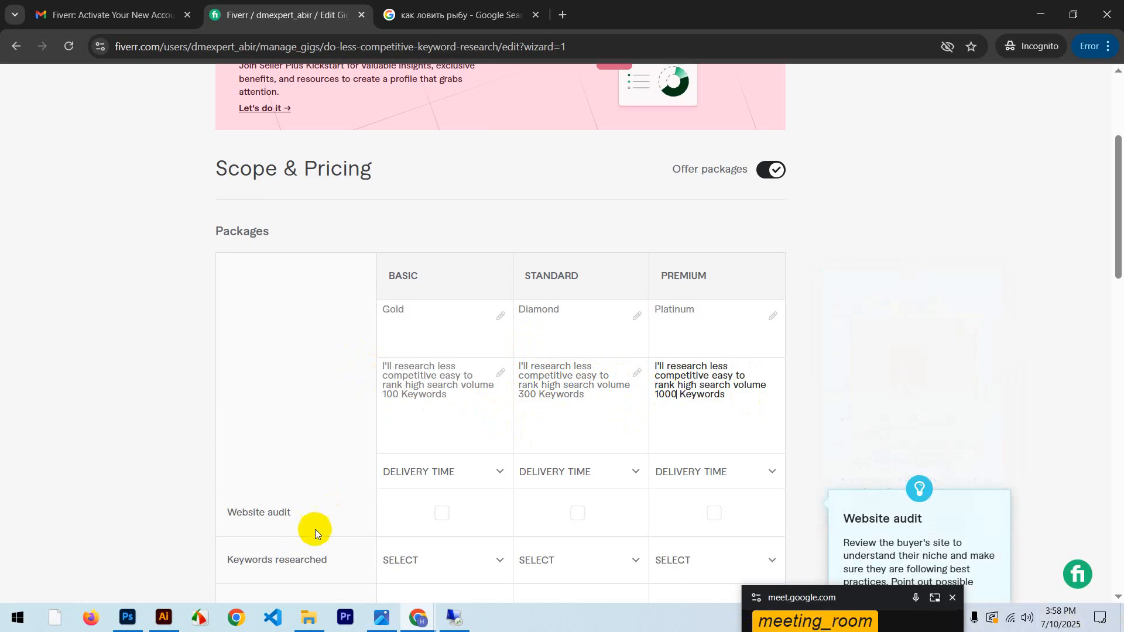
# Set delivery time to 1, 2 and 4 days for Basic, Standard and Premium.
pyautogui.scroll(-3, 474, 316)
pyautogui.click(461, 323)
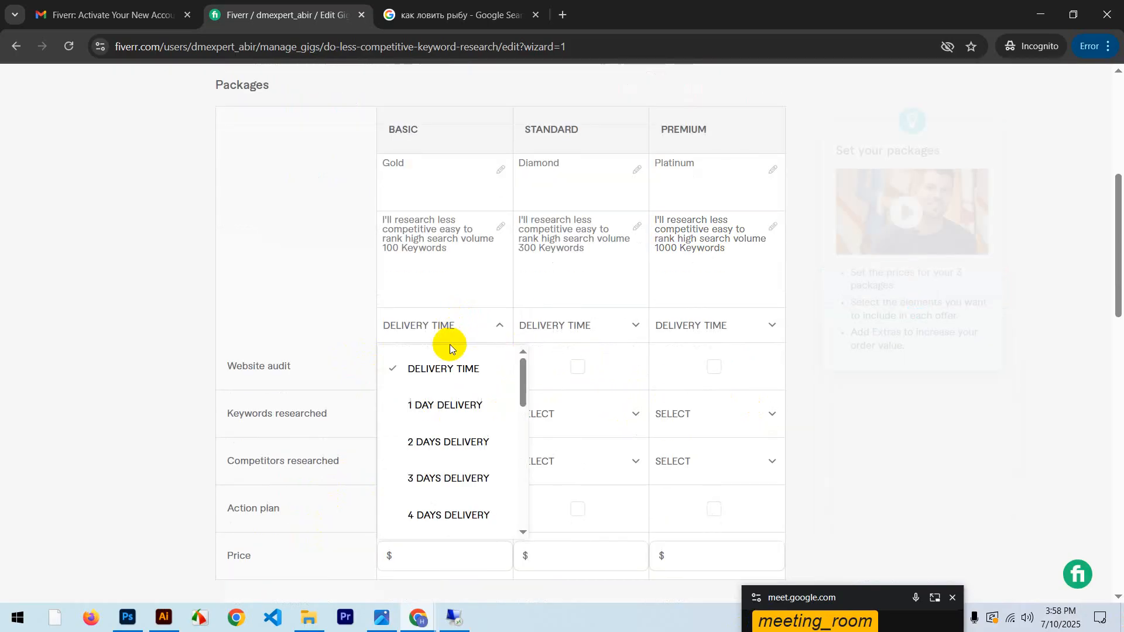
pyautogui.click(414, 403)
pyautogui.click(553, 326)
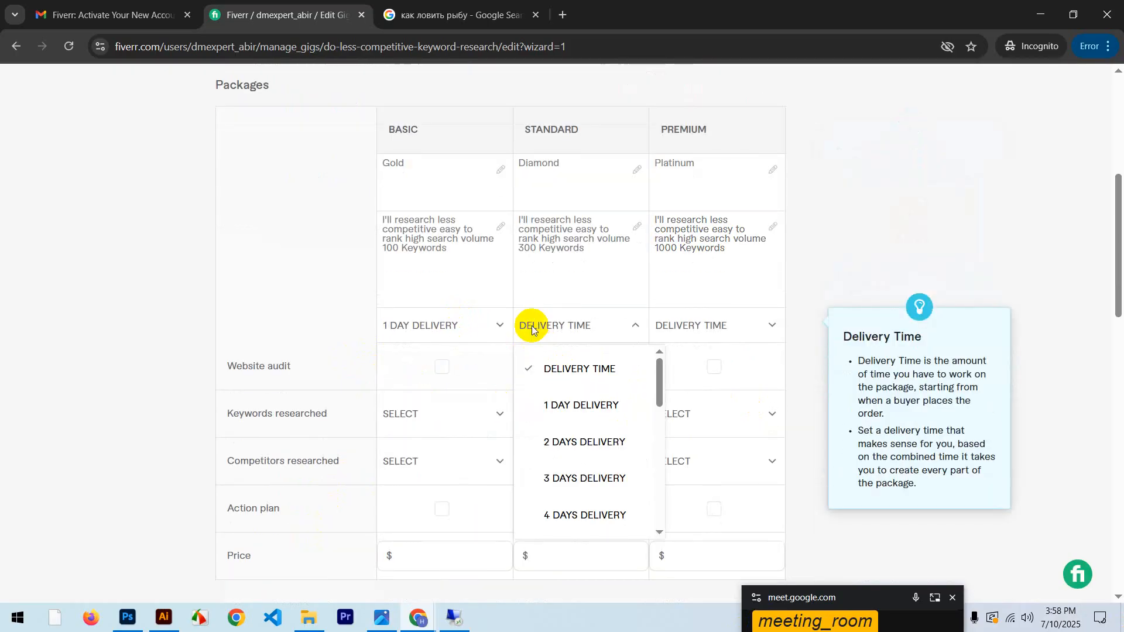
pyautogui.click(564, 440)
pyautogui.click(706, 336)
pyautogui.click(705, 511)
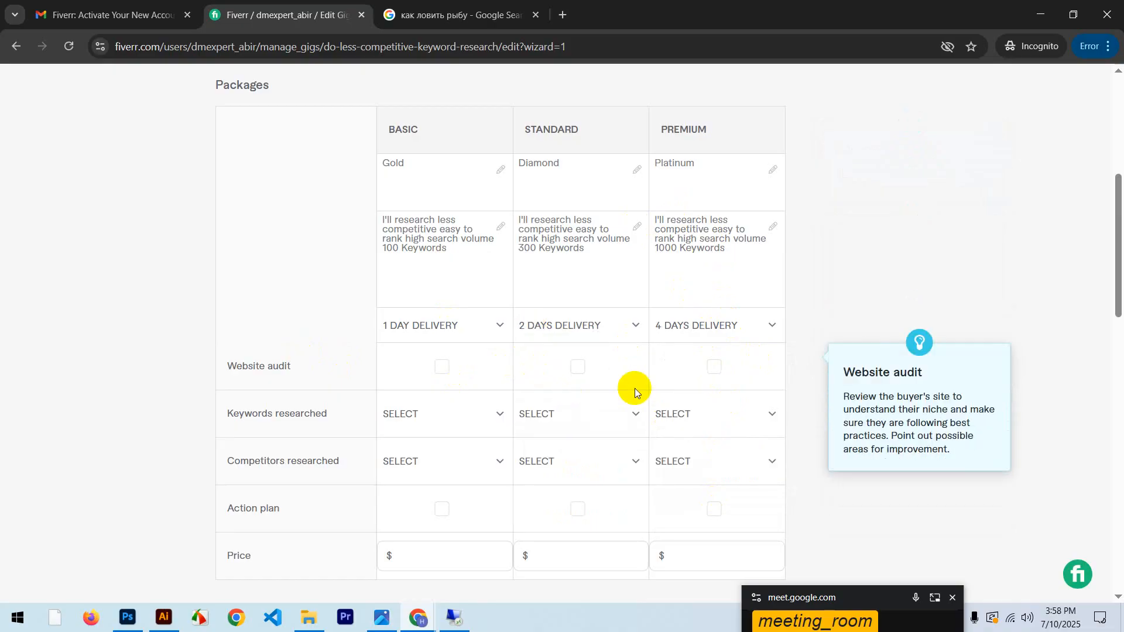
# Add a website audit to Premium and set keywords researched to 1, 3 and 10.
pyautogui.click(713, 369)
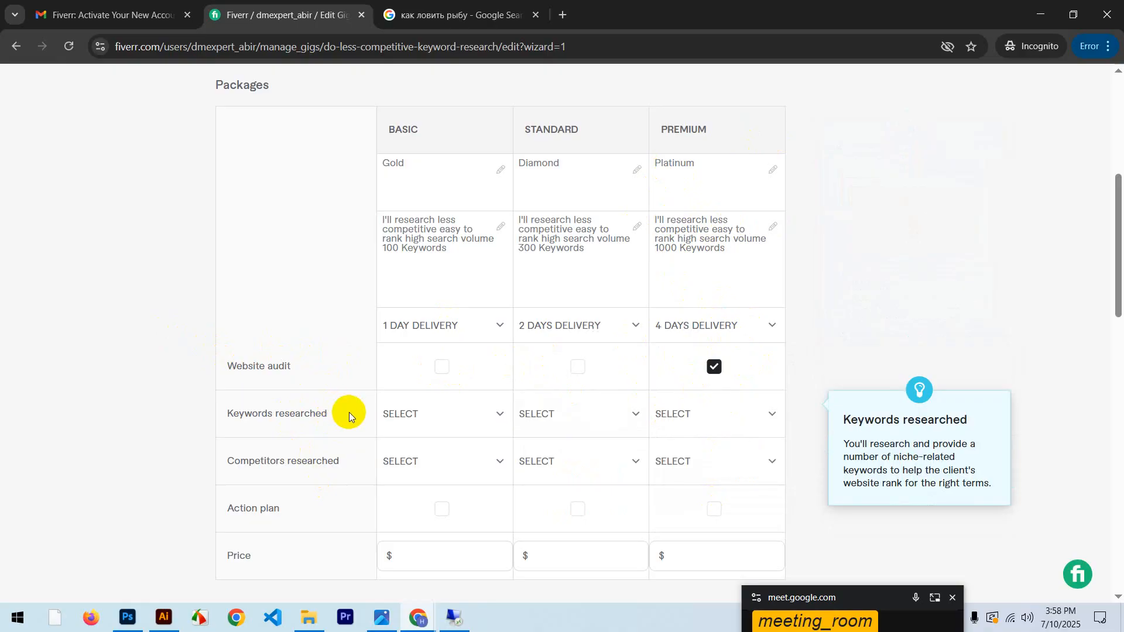
pyautogui.click(421, 416)
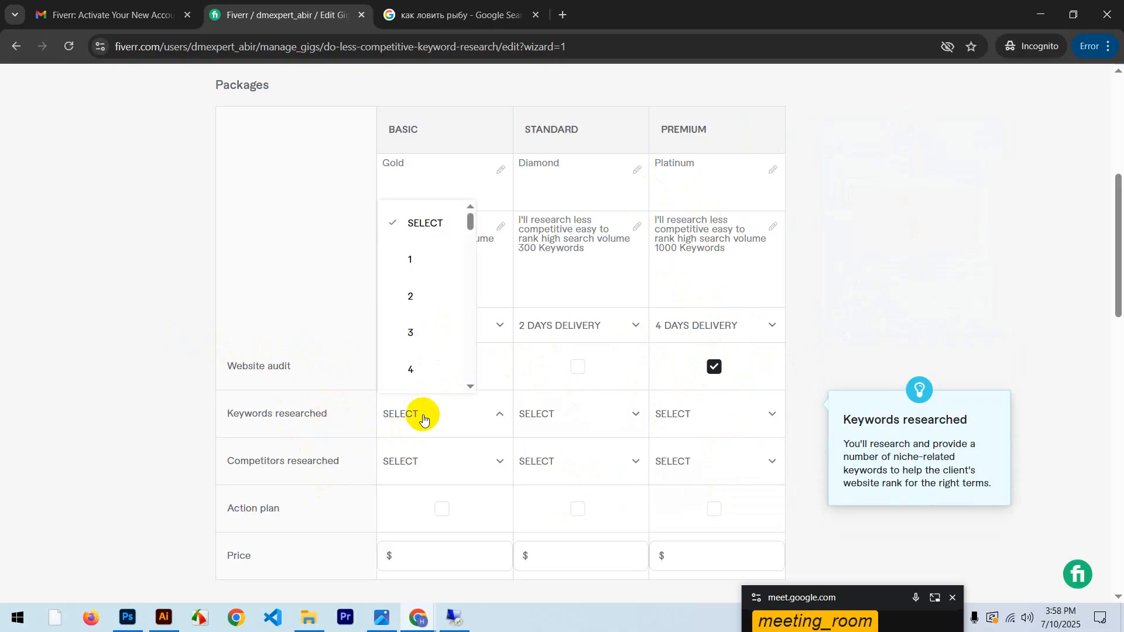
pyautogui.click(411, 267)
pyautogui.click(536, 421)
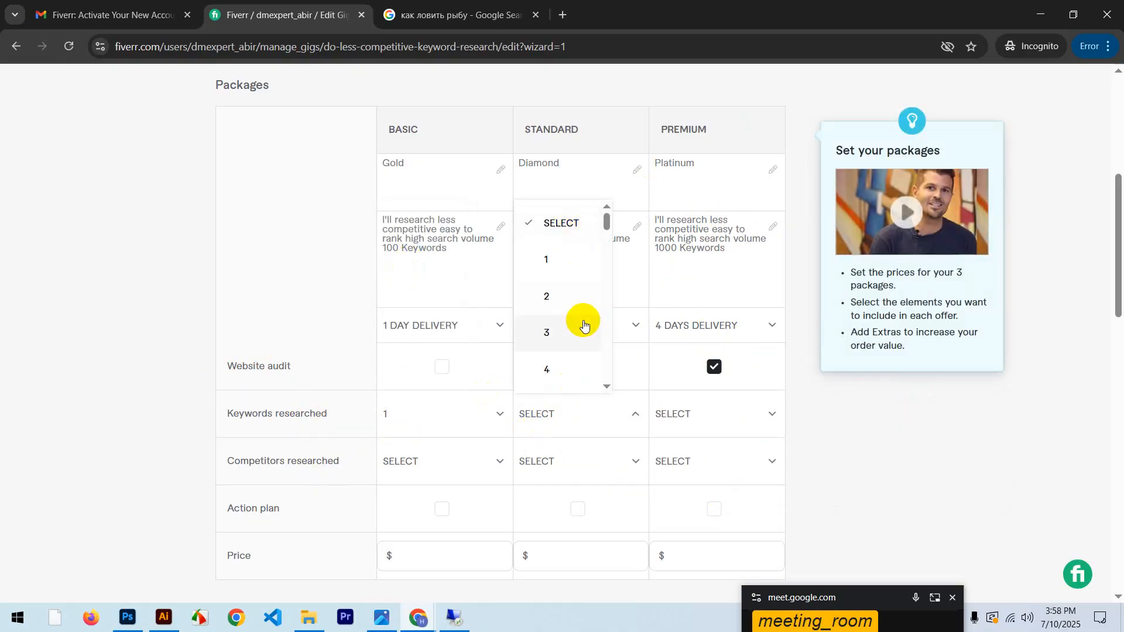
pyautogui.click(555, 332)
pyautogui.click(692, 417)
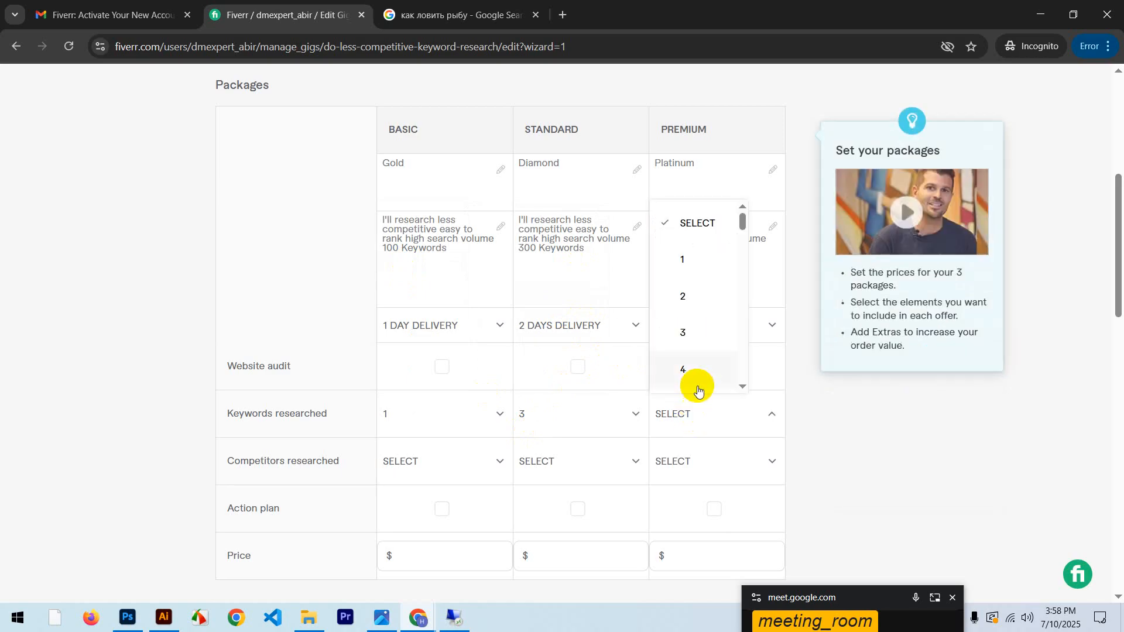
pyautogui.scroll(-3, 691, 363)
pyautogui.click(683, 295)
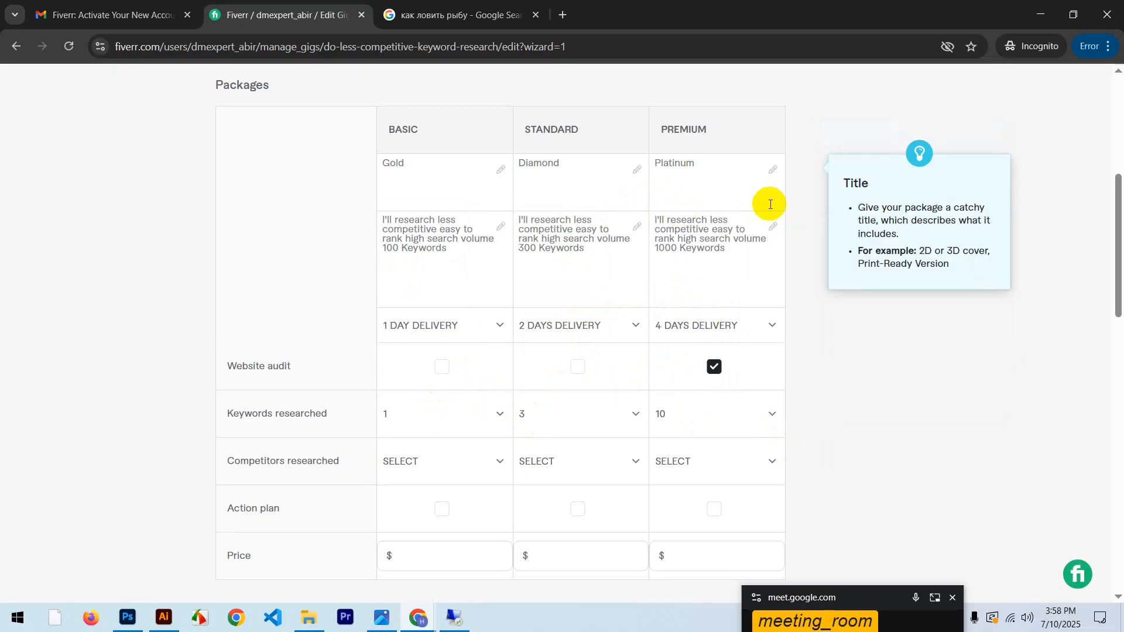
# Choose 1, 2 and 3 competitors researched for Gold, Diamond and Platinum.
pyautogui.scroll(-1, 679, 404)
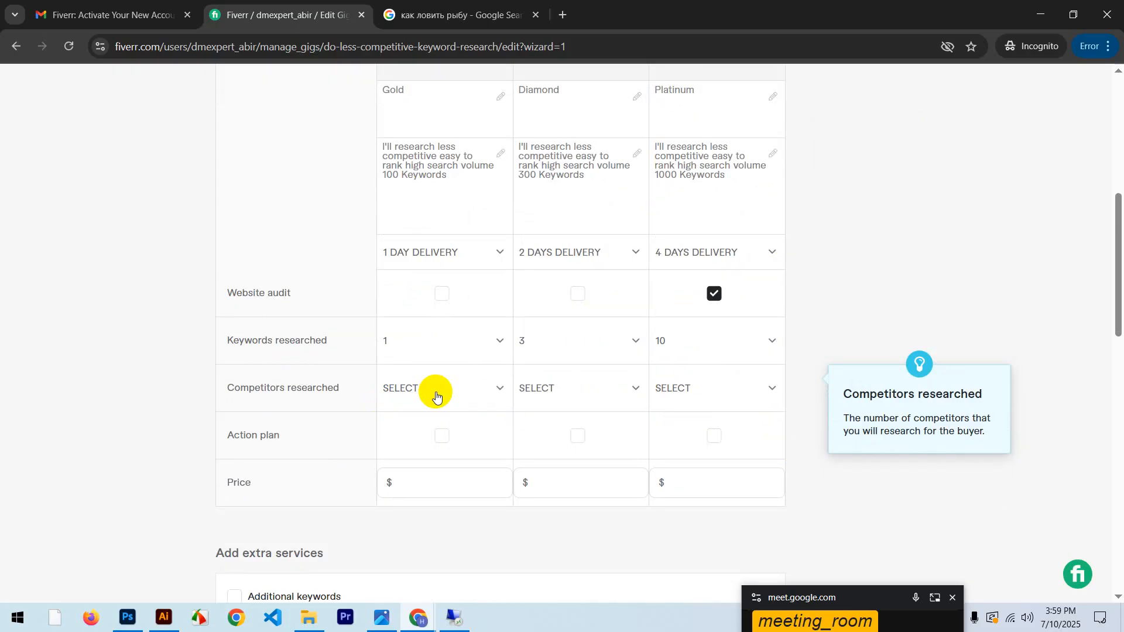
pyautogui.click(436, 397)
pyautogui.click(431, 468)
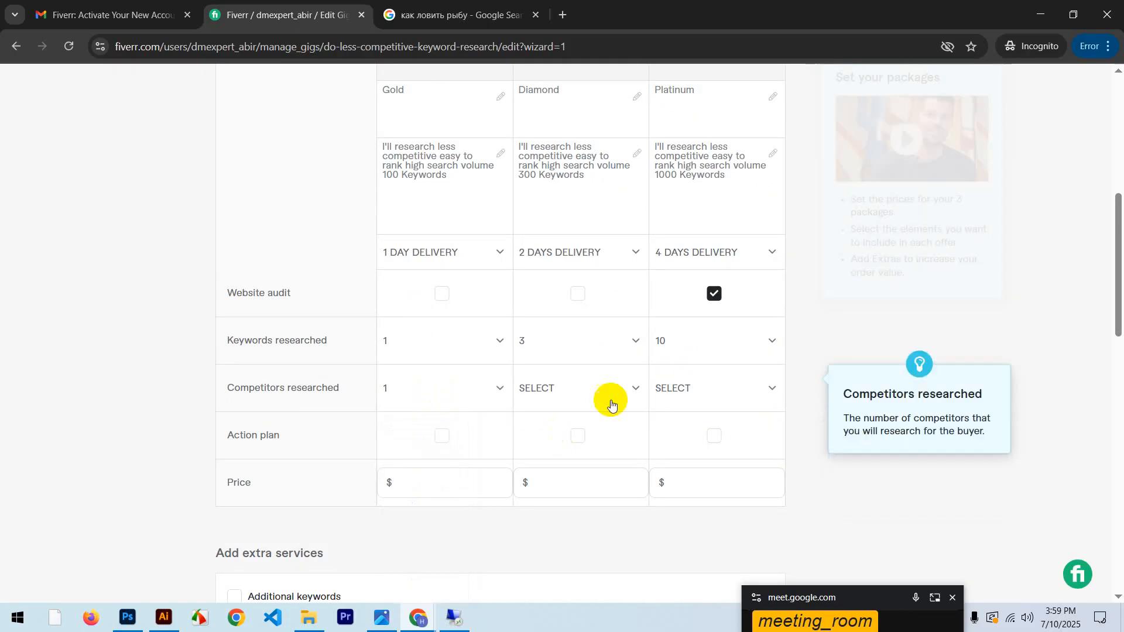
pyautogui.click(605, 390)
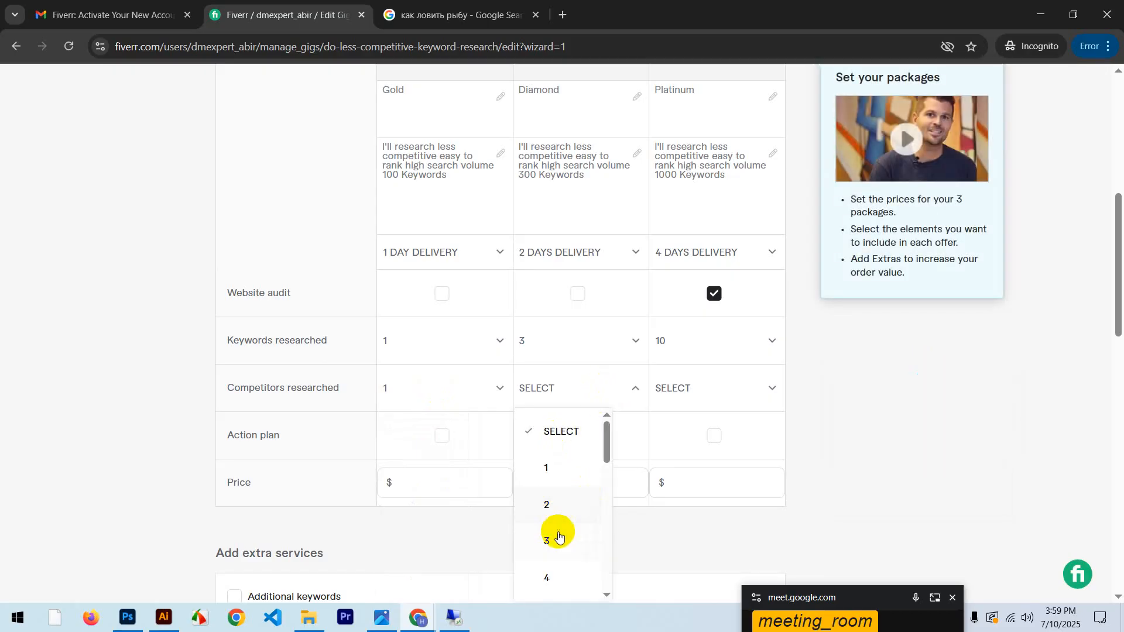
pyautogui.click(549, 504)
pyautogui.click(691, 389)
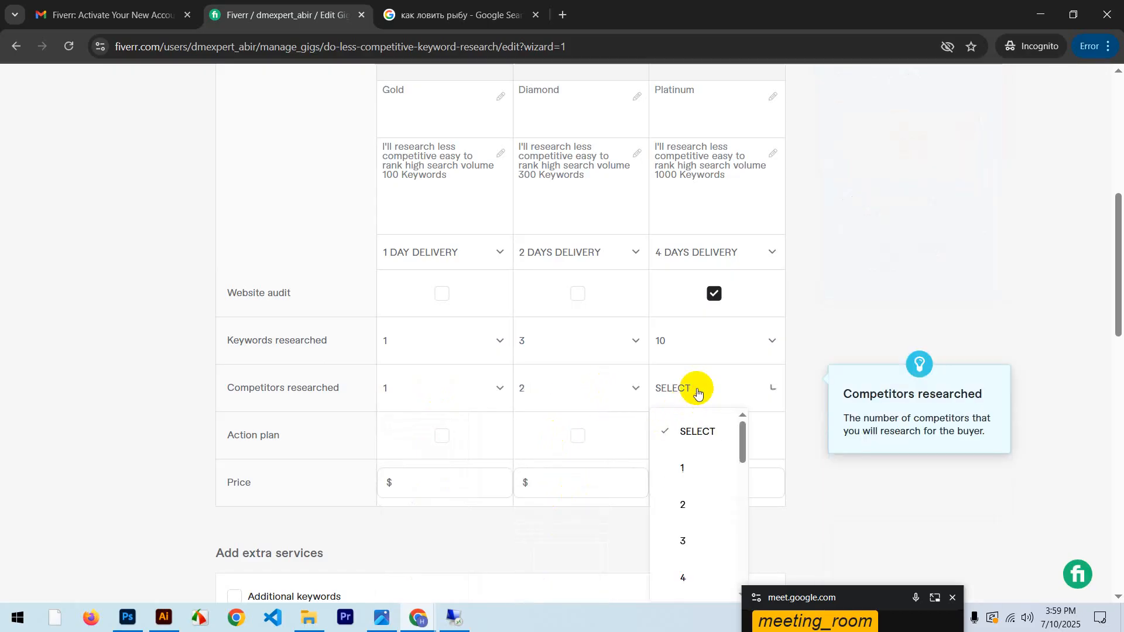
pyautogui.click(705, 544)
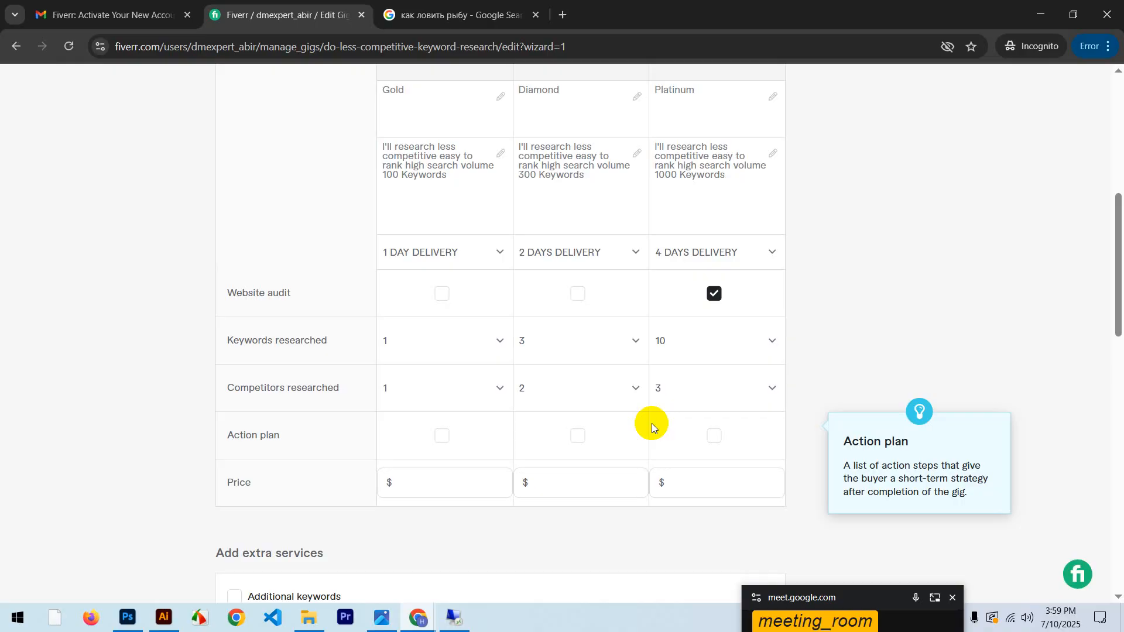
pyautogui.scroll(-4, 563, 440)
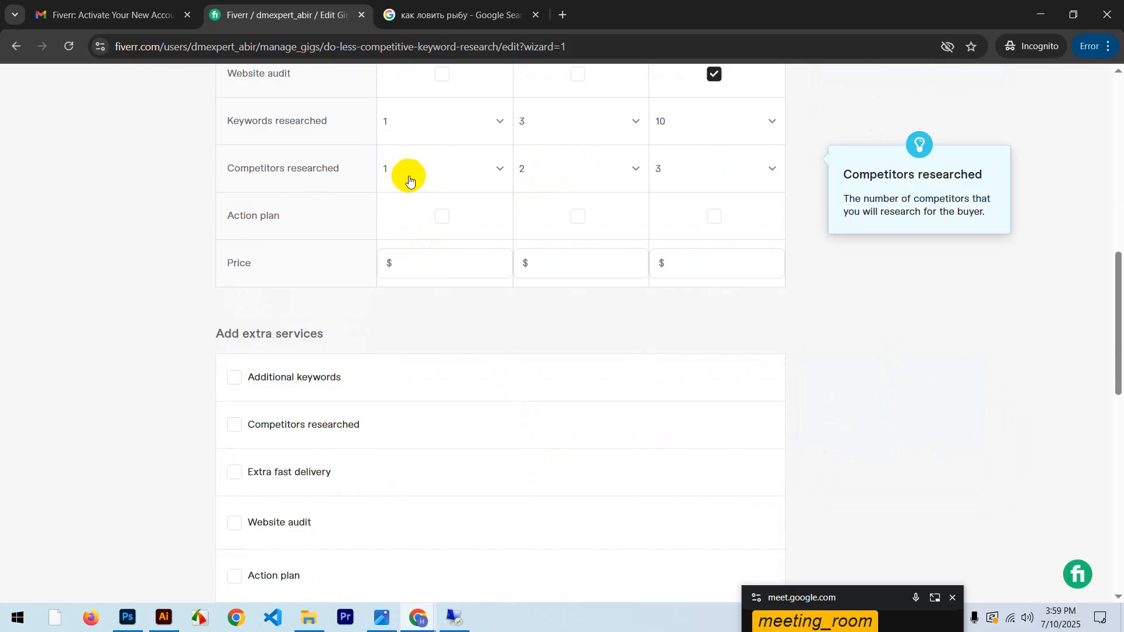
pyautogui.scroll(2, 660, 193)
pyautogui.scroll(1, 599, 214)
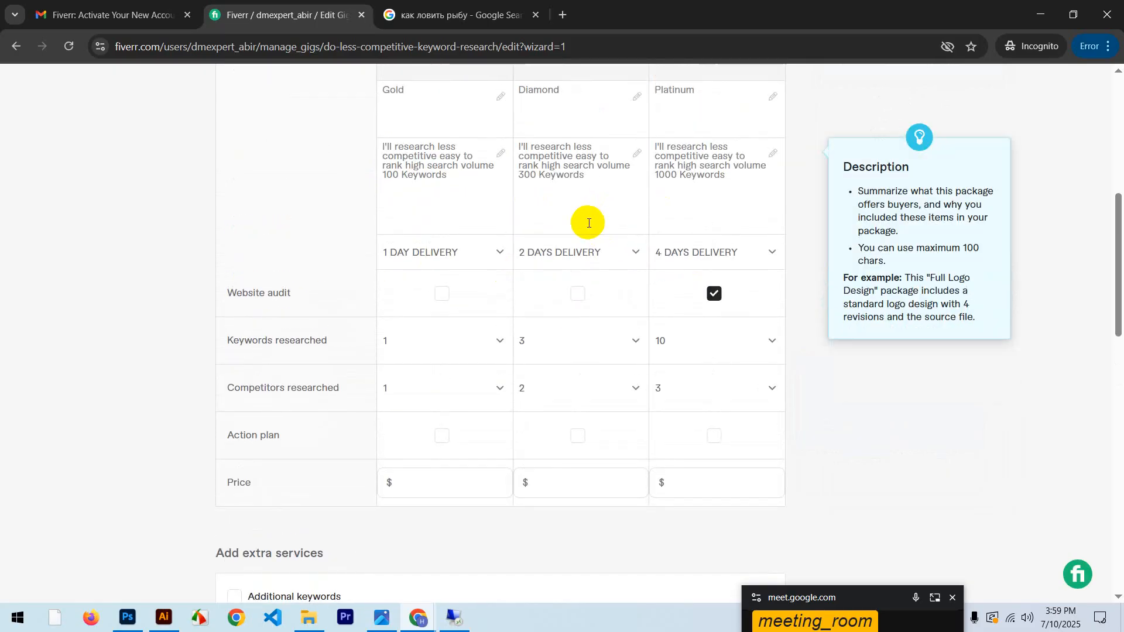
pyautogui.scroll(2, 591, 216)
pyautogui.scroll(-4, 577, 256)
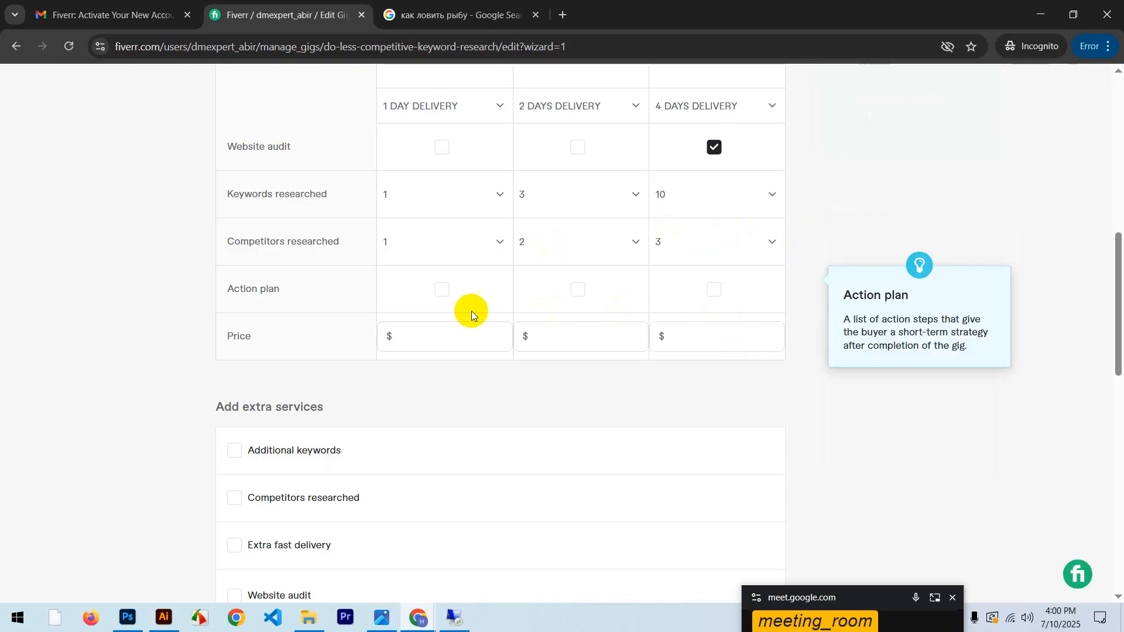
pyautogui.scroll(1, 698, 214)
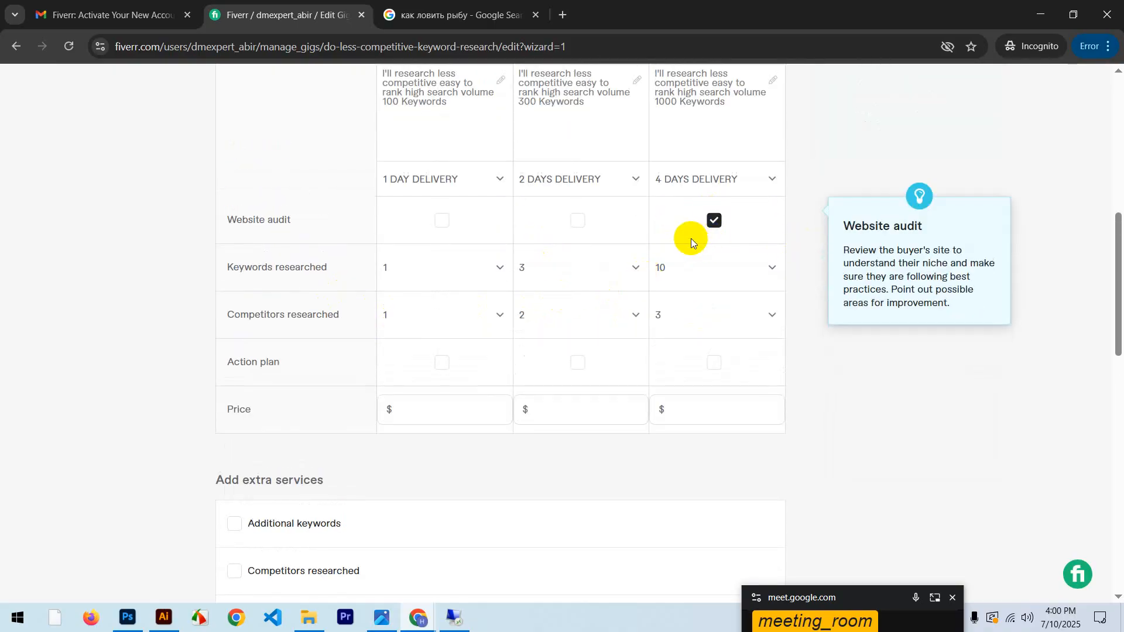
pyautogui.scroll(1, 722, 201)
pyautogui.scroll(-1, 728, 210)
pyautogui.scroll(-1, 728, 210)
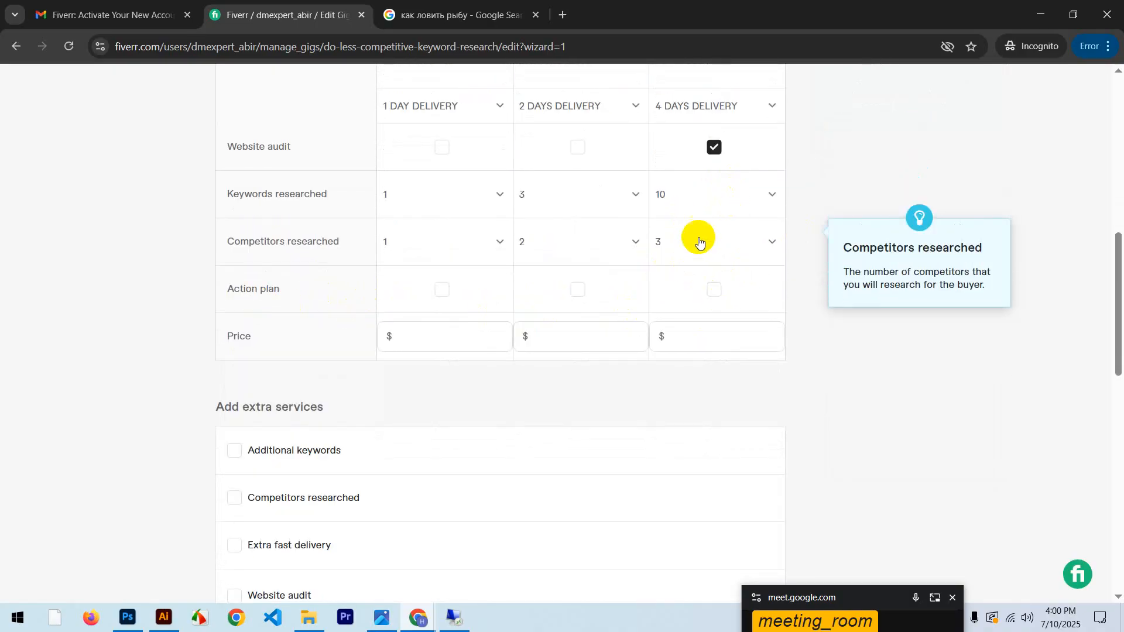
# Add an action plan to Platinum and enter prices of $5, $10 and $60.
pyautogui.click(708, 290)
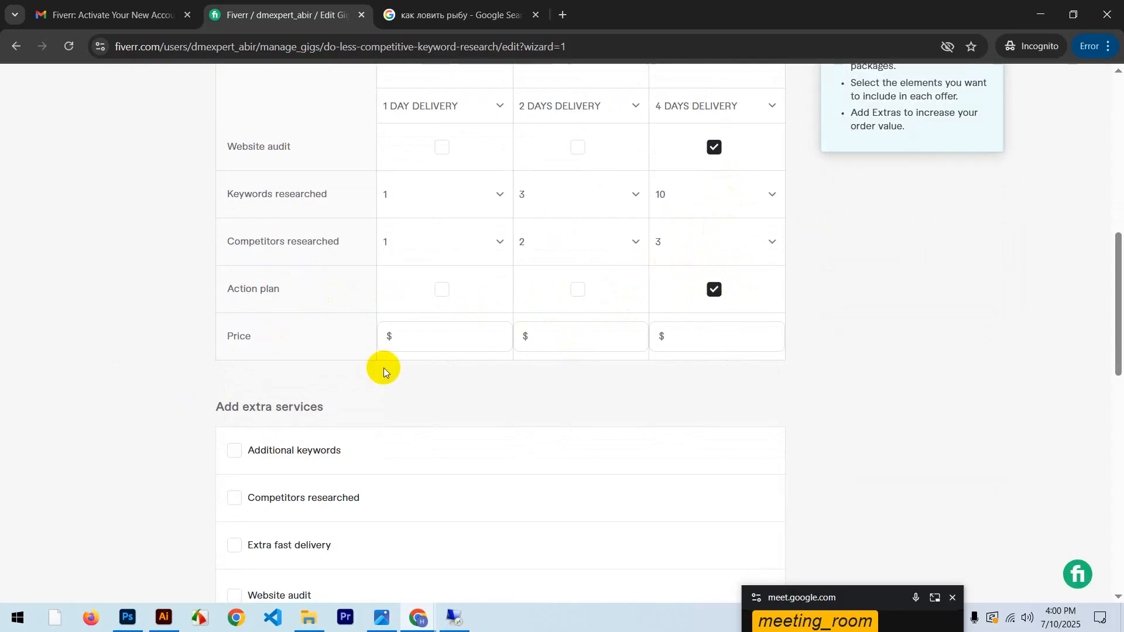
pyautogui.click(408, 336)
pyautogui.write('5')
pyautogui.click(567, 333)
pyautogui.write('10')
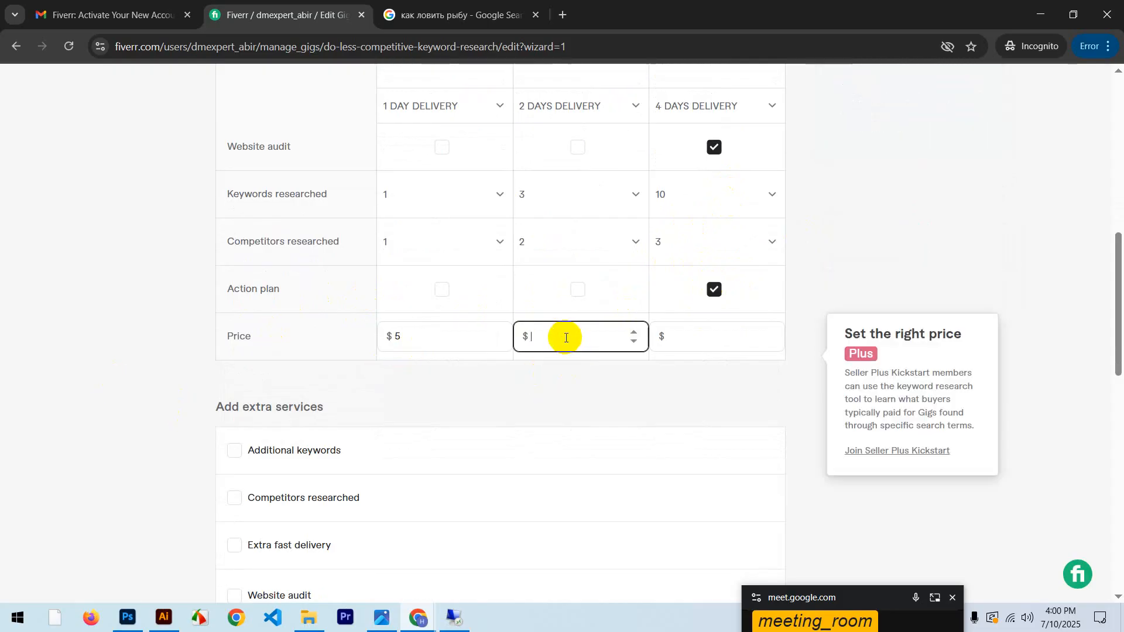
pyautogui.click(695, 339)
pyautogui.write('60')
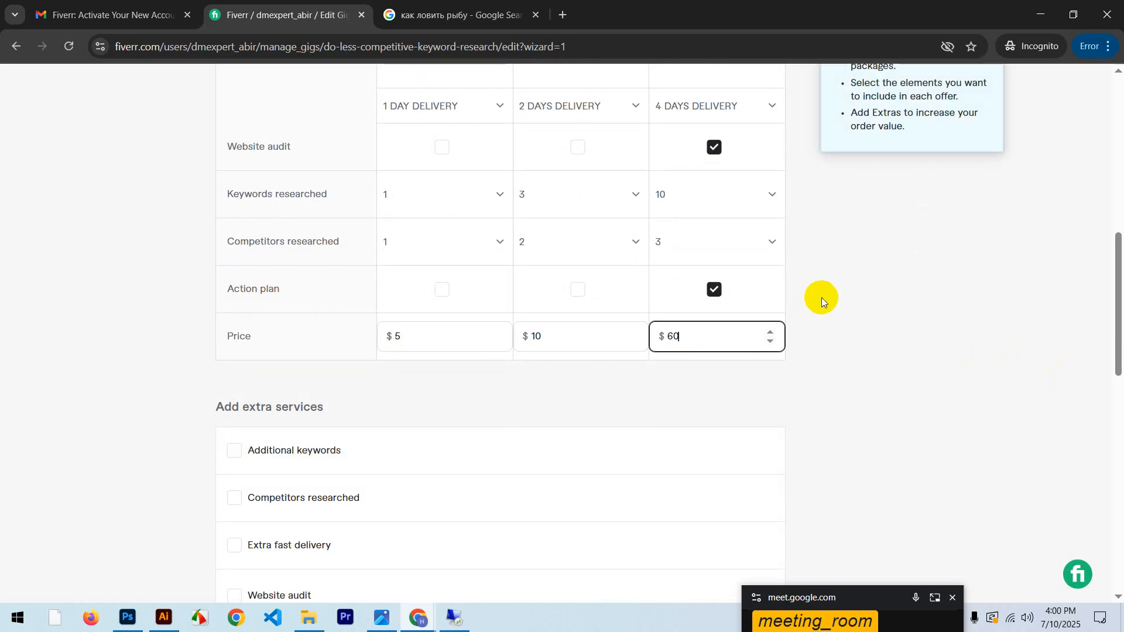
pyautogui.click(984, 323)
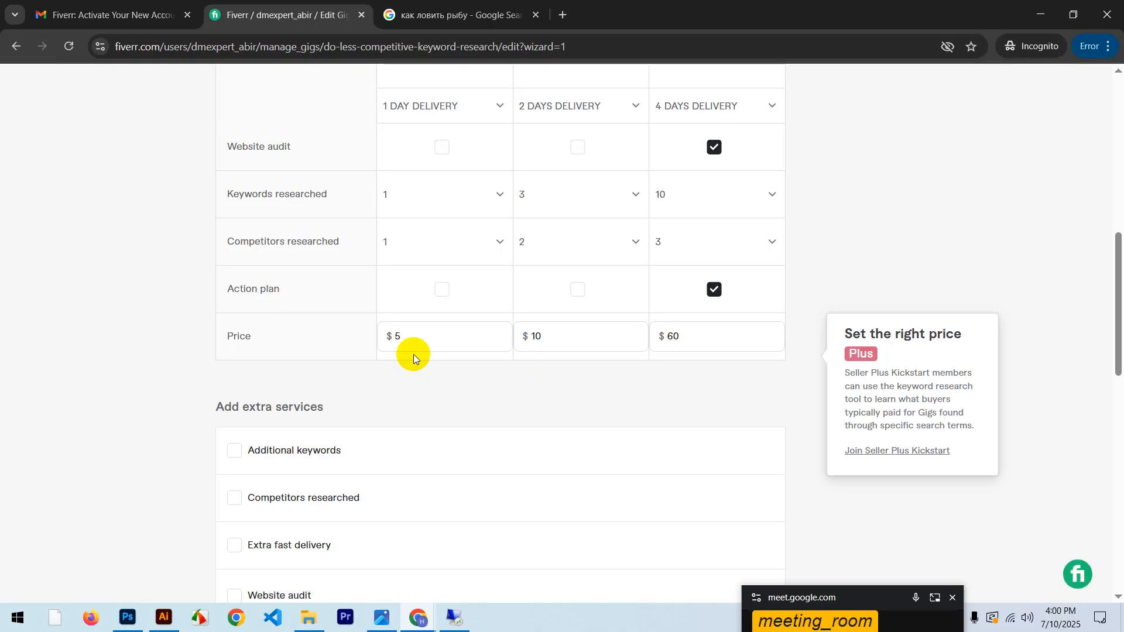
# Review the package prices, checking the Gold package's $5 price.
pyautogui.scroll(3, 413, 353)
pyautogui.scroll(3, 474, 345)
pyautogui.scroll(-5, 474, 343)
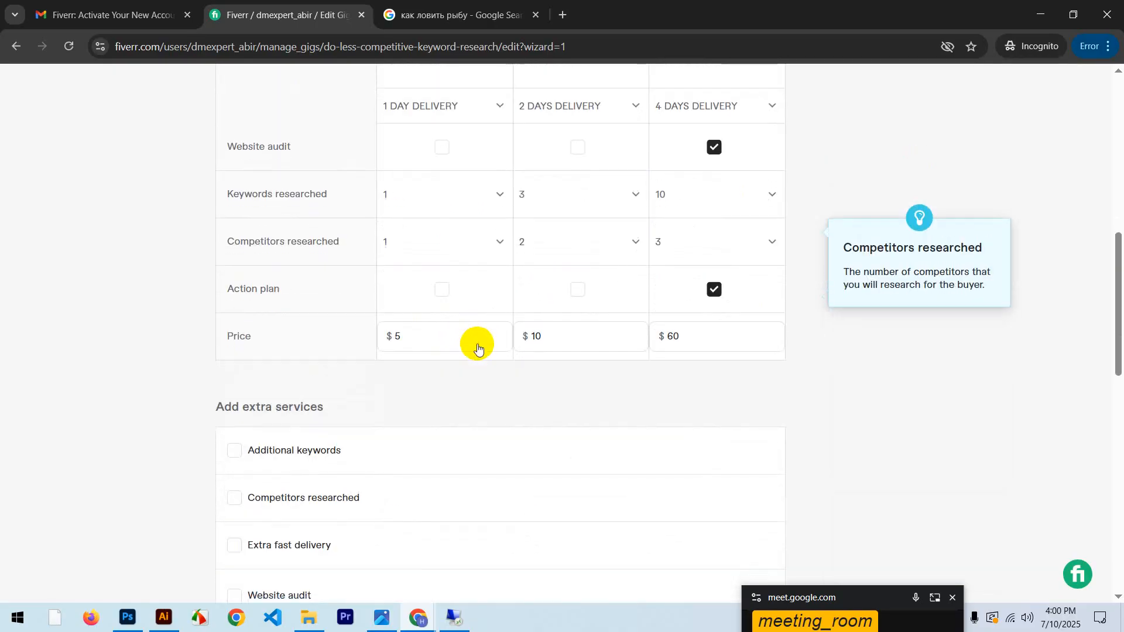
pyautogui.click(415, 342)
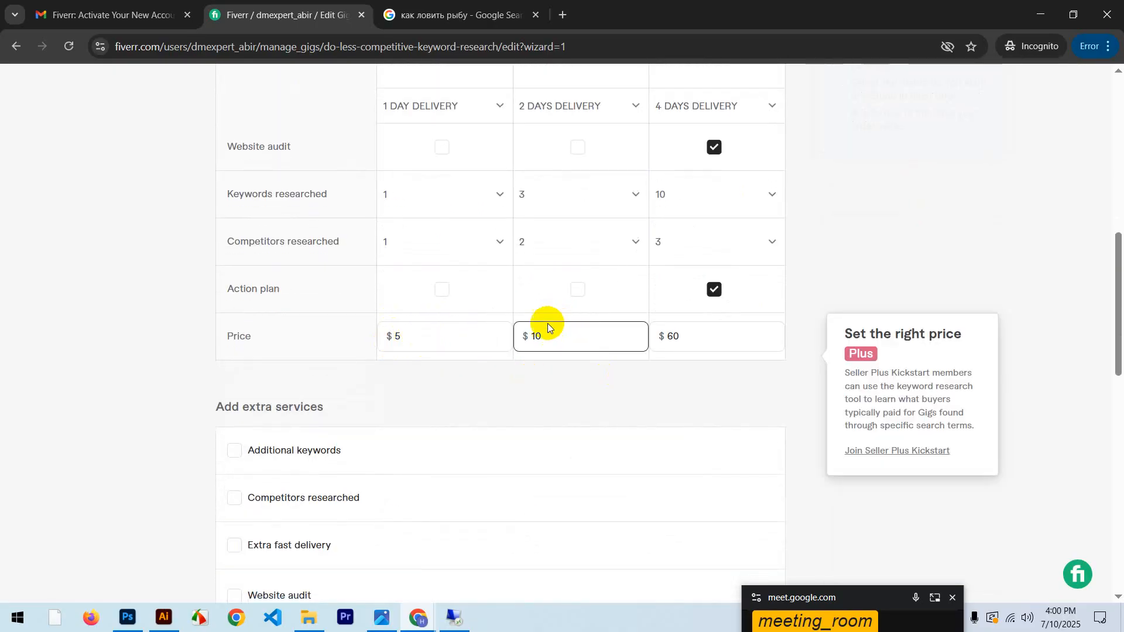
pyautogui.scroll(4, 701, 343)
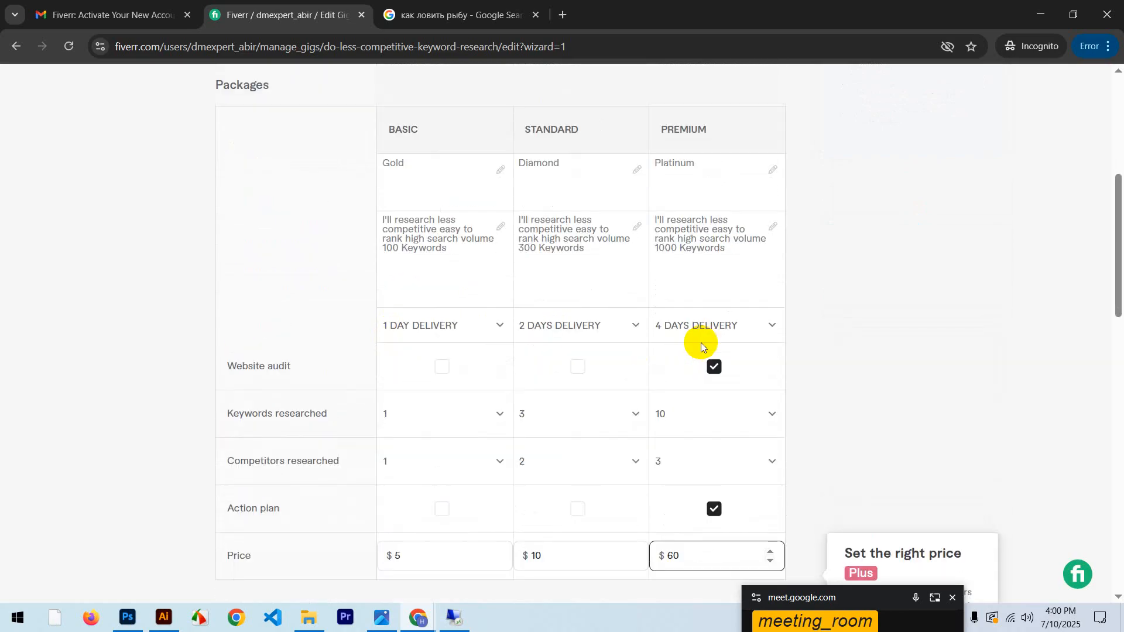
pyautogui.scroll(-5, 728, 507)
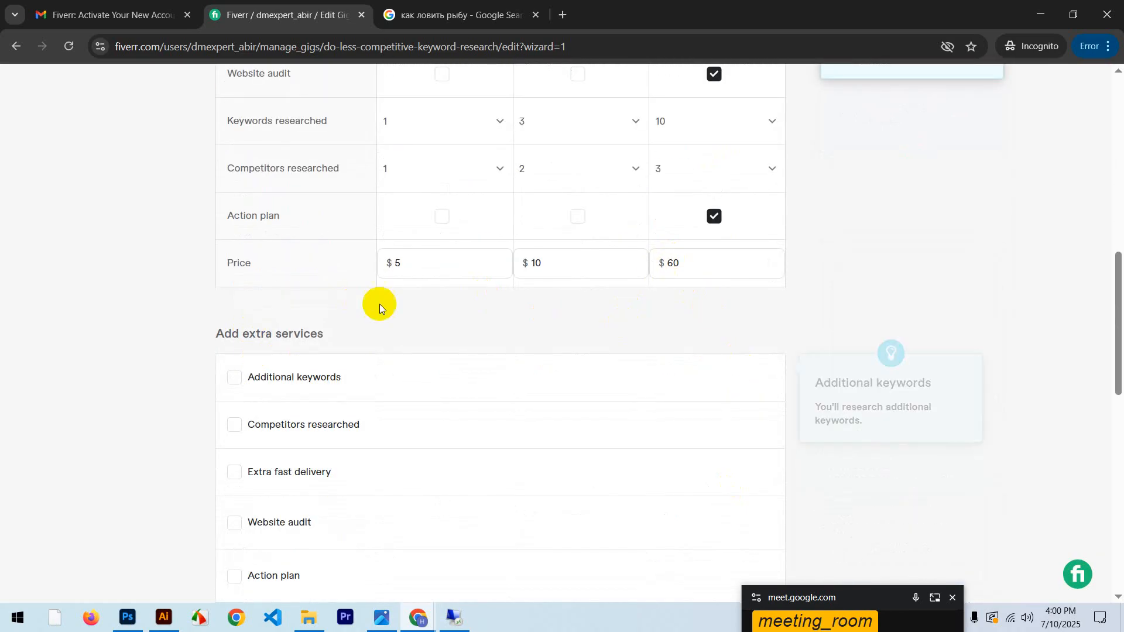
# Enable Extra fast delivery with 1 DAY for an extra $5 on Standard.
pyautogui.scroll(-2, 410, 267)
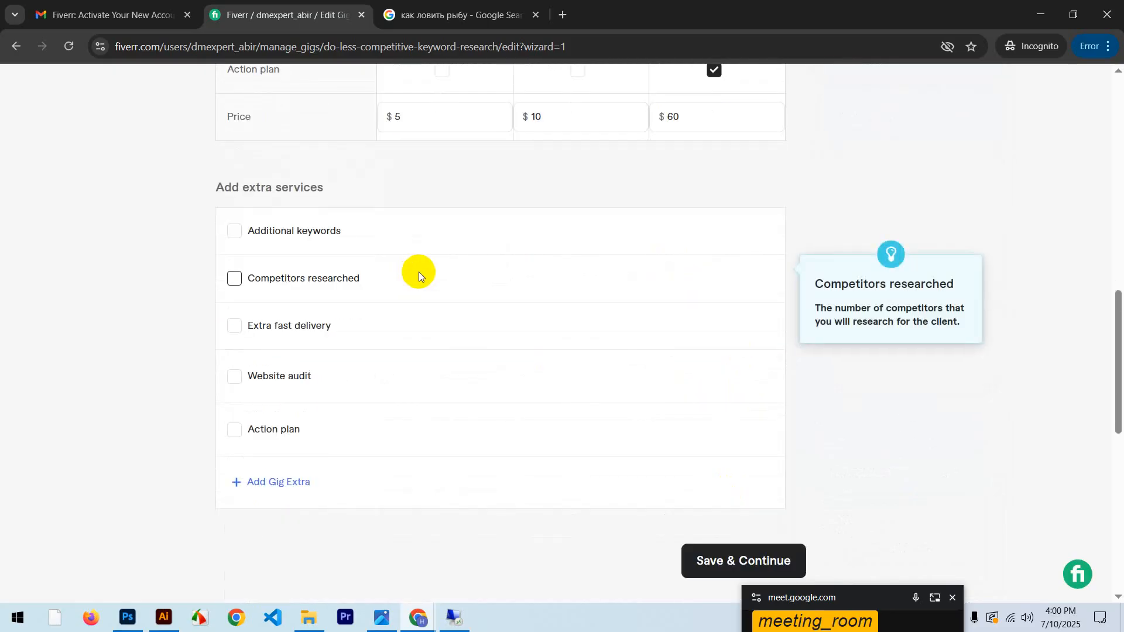
pyautogui.click(303, 338)
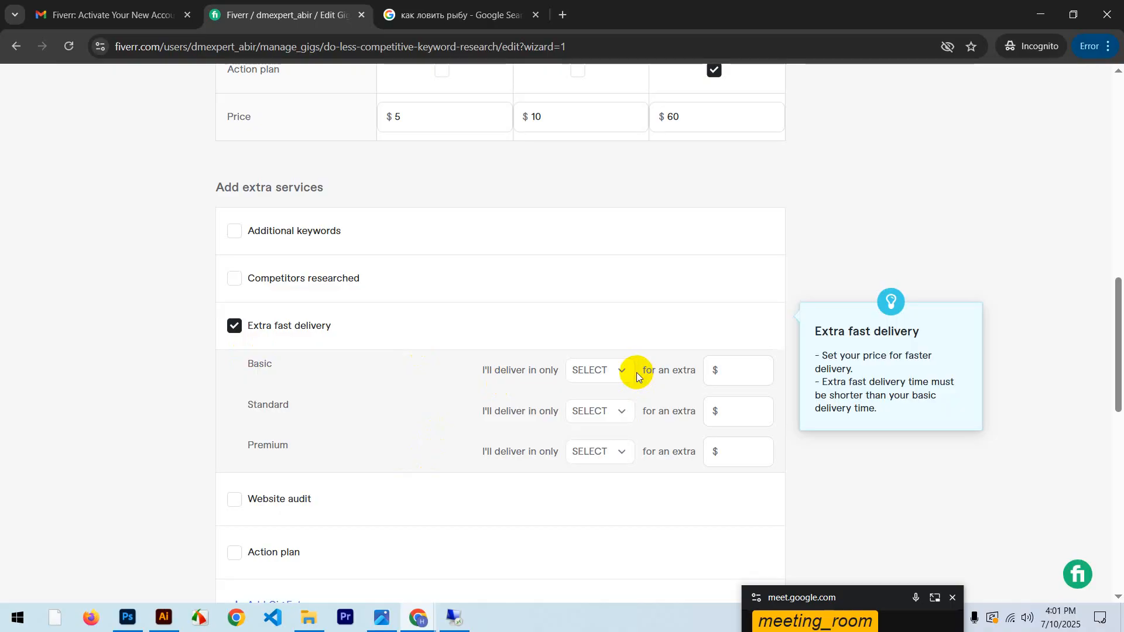
pyautogui.click(585, 411)
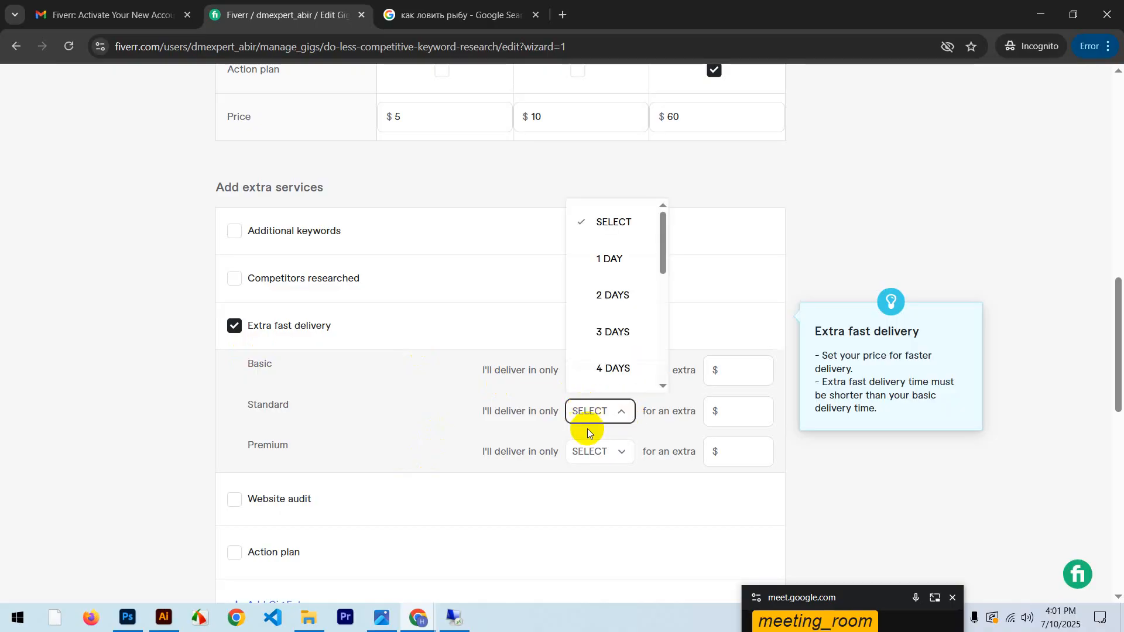
pyautogui.click(603, 254)
pyautogui.click(743, 420)
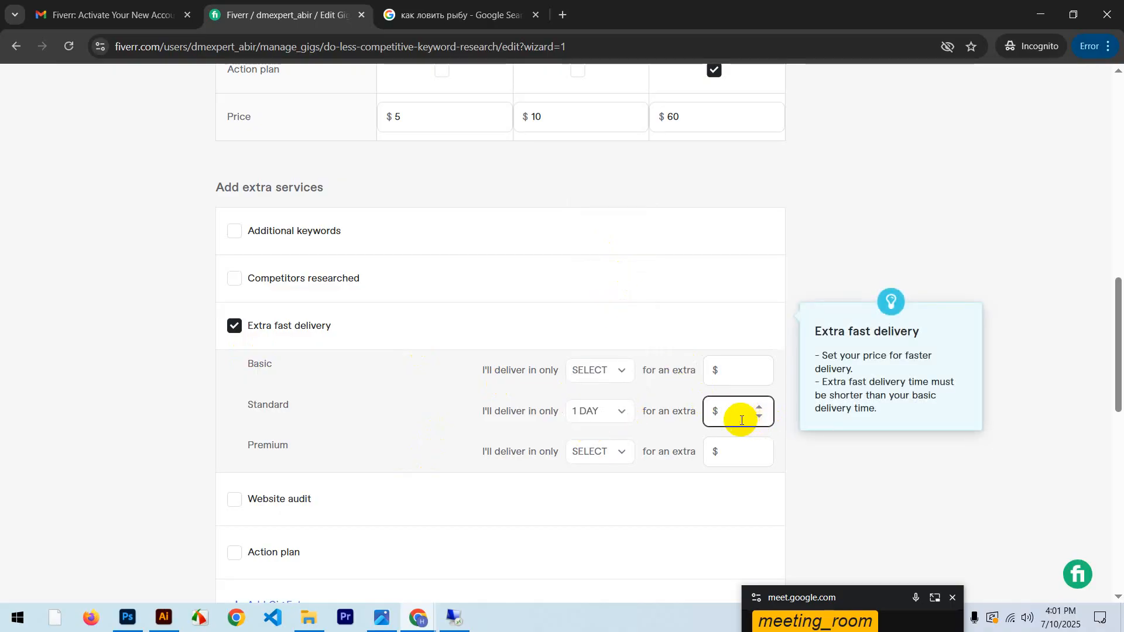
pyautogui.write('5')
# Set Premium's extra fast delivery to 1 DAY for an extra $25.
pyautogui.click(610, 452)
pyautogui.click(612, 313)
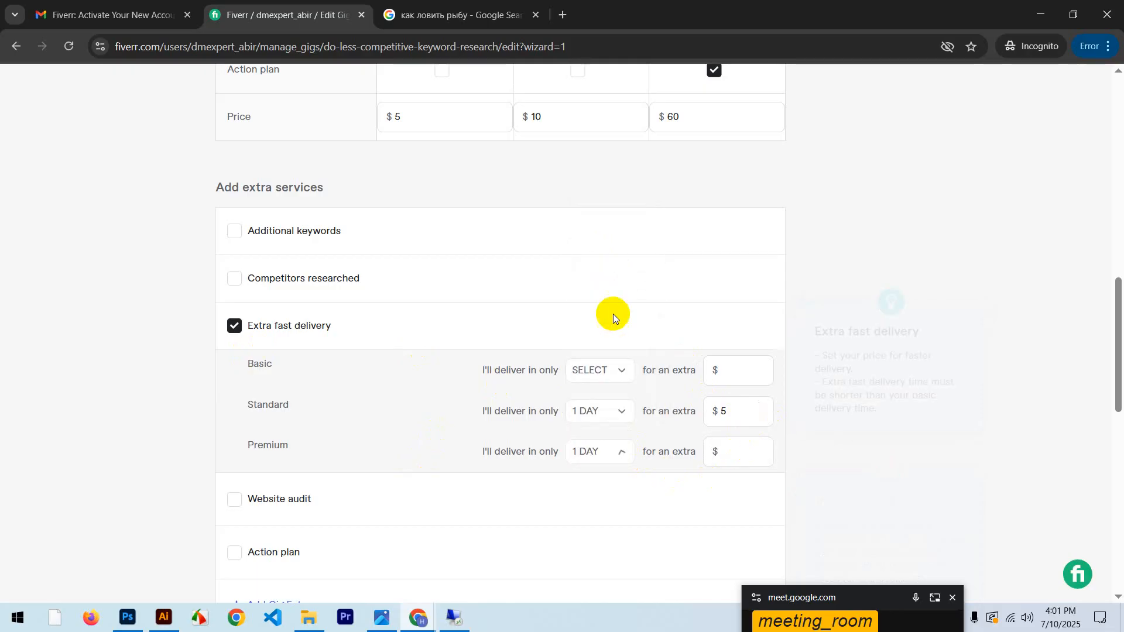
pyautogui.click(726, 455)
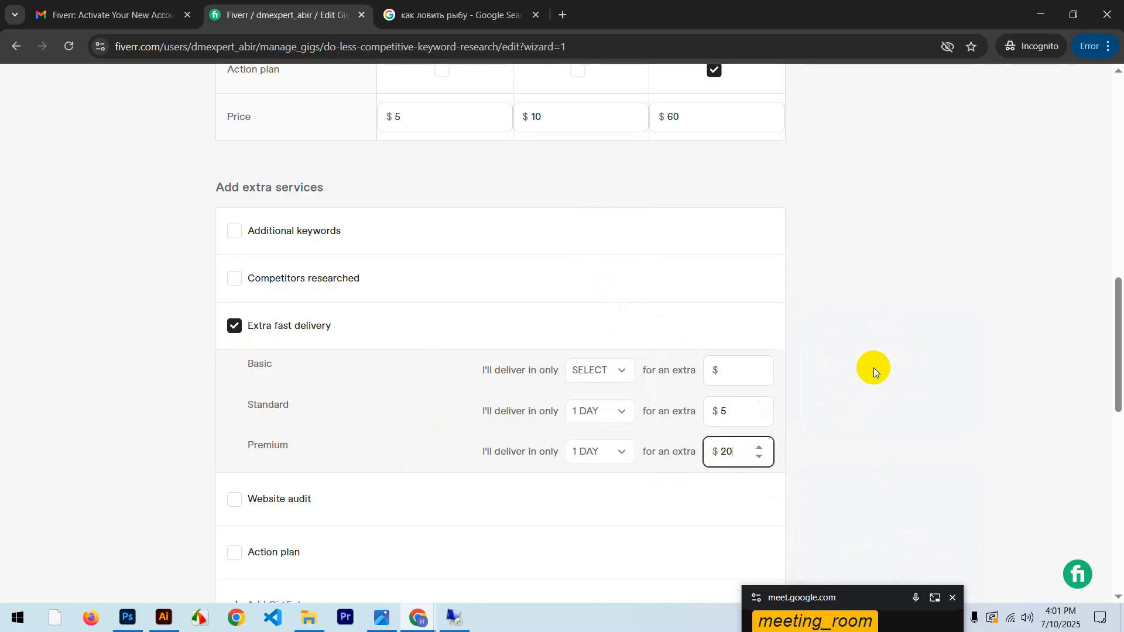
pyautogui.scroll(6, 708, 252)
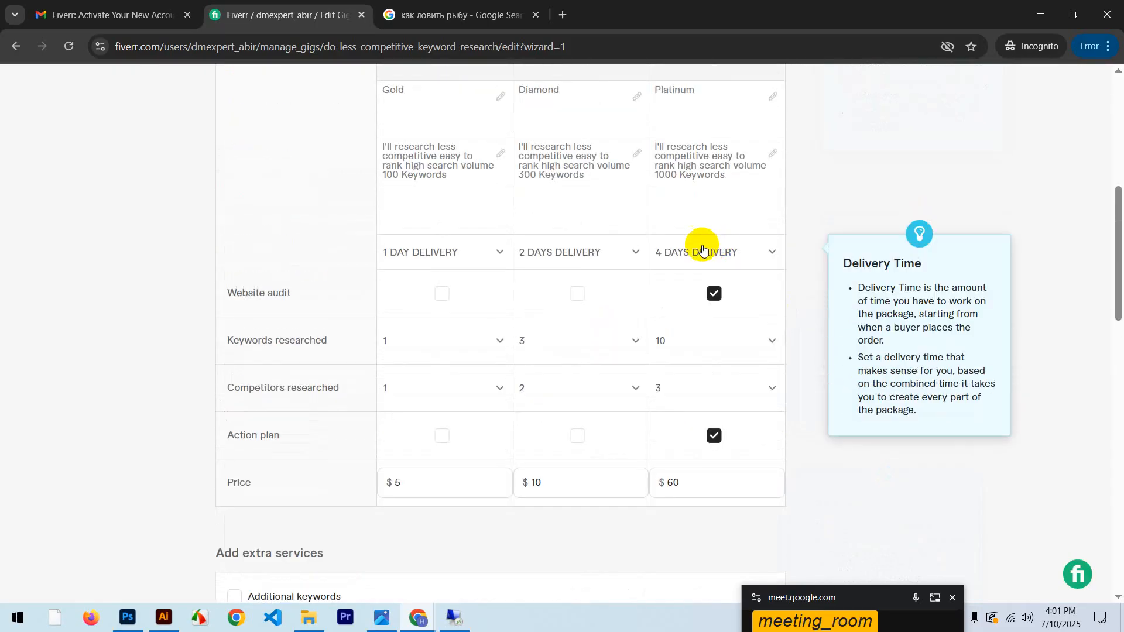
pyautogui.scroll(-6, 702, 253)
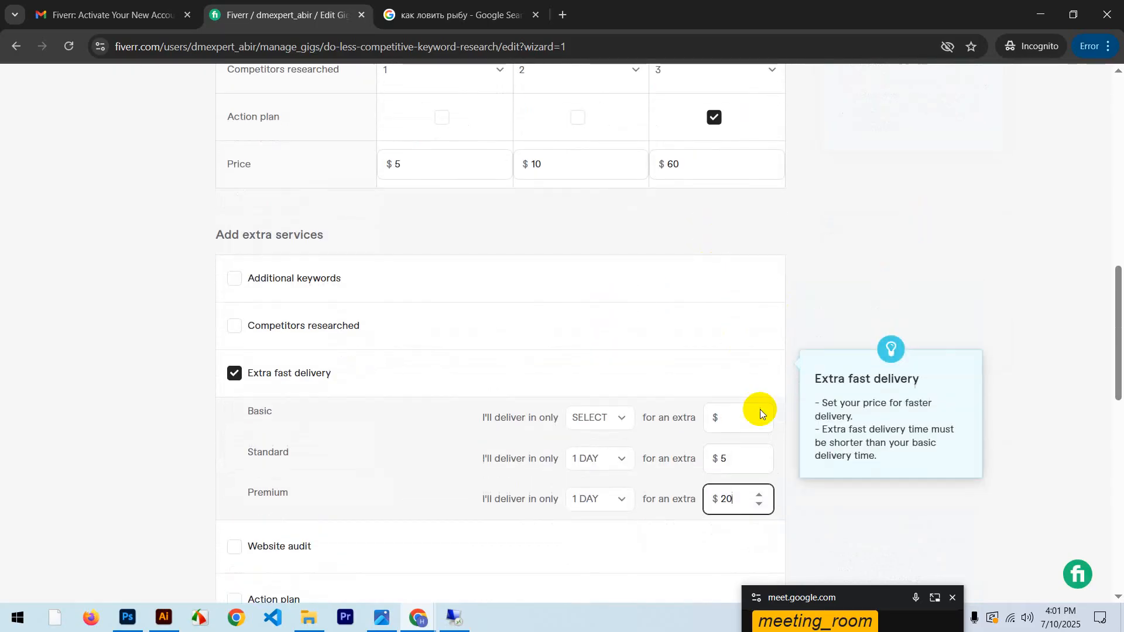
pyautogui.scroll(6, 724, 450)
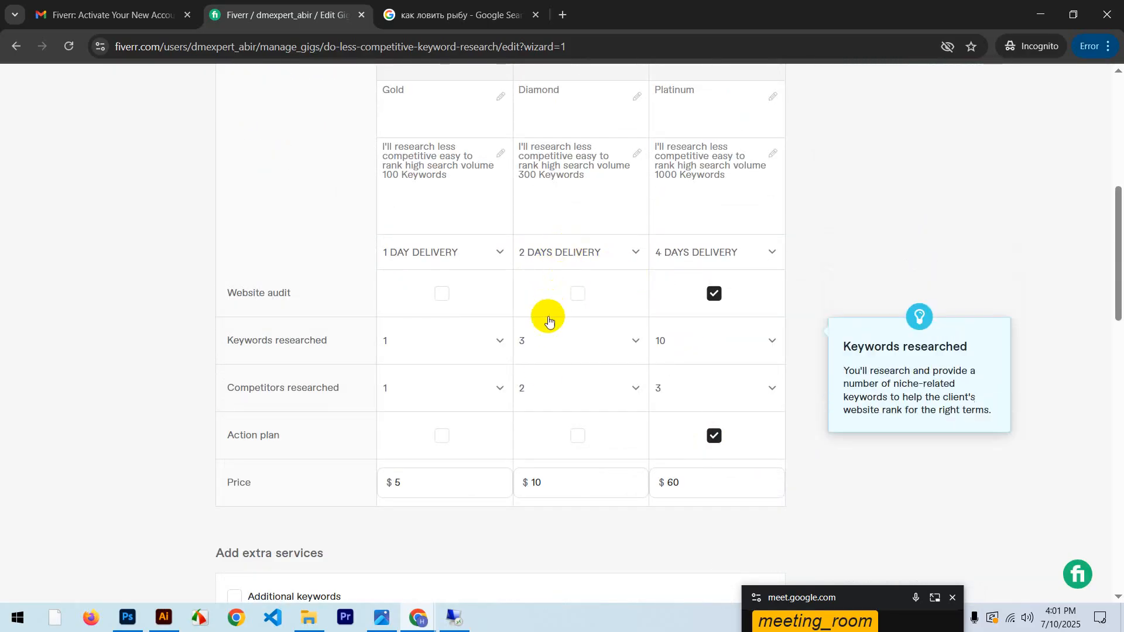
pyautogui.scroll(-6, 562, 375)
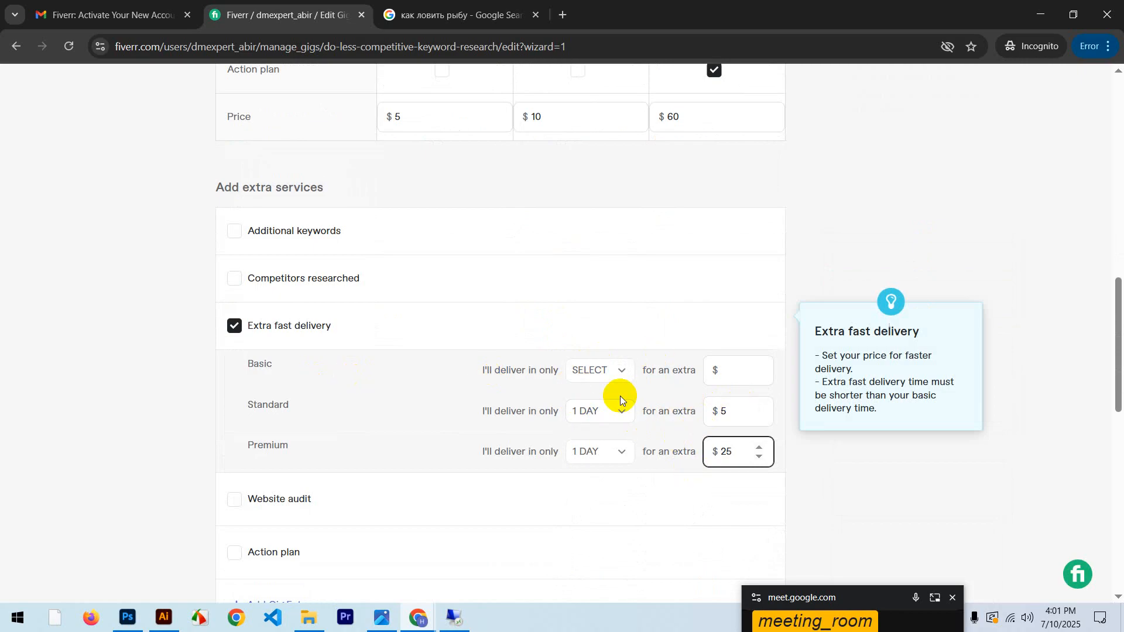
pyautogui.scroll(-3, 543, 441)
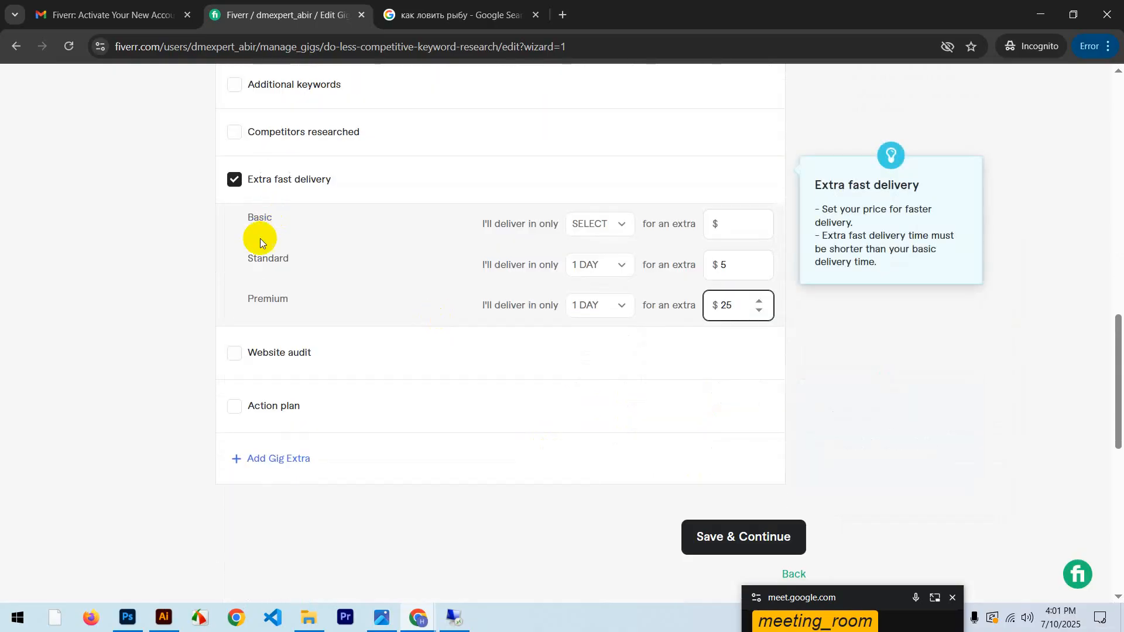
pyautogui.scroll(1, 260, 238)
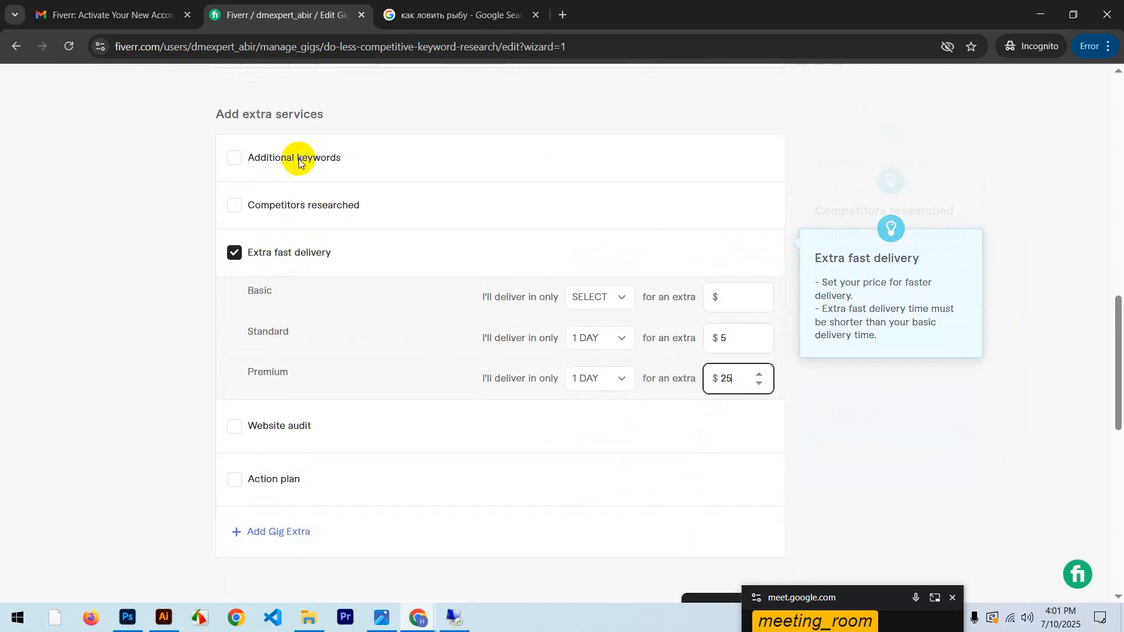
# Add a Website audit extra priced at $20 with 1 additional day.
pyautogui.click(295, 432)
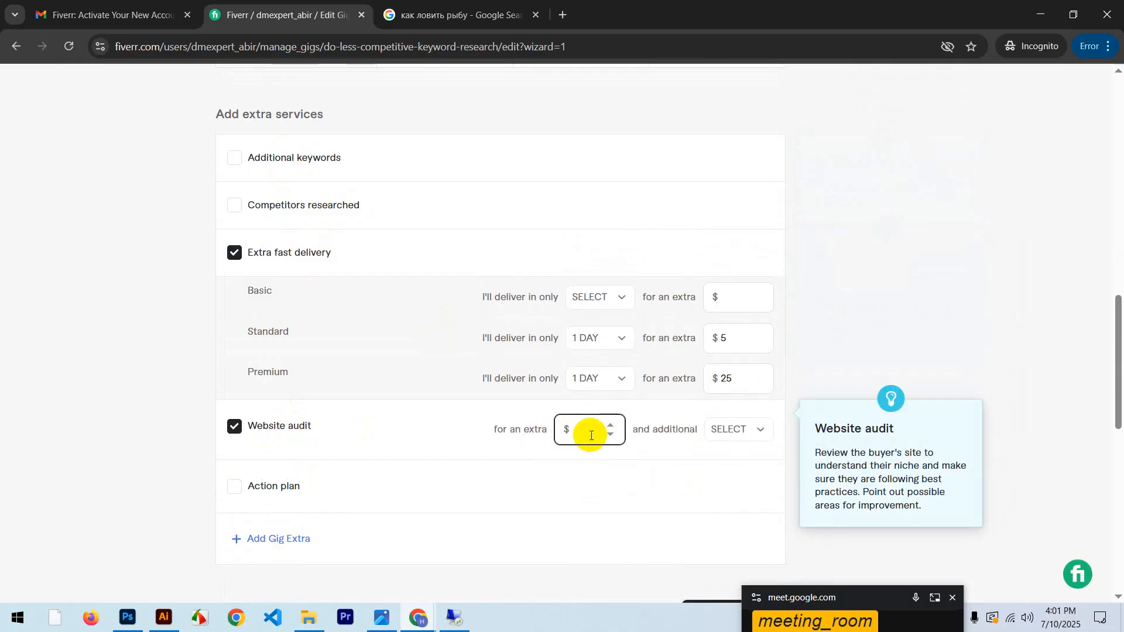
pyautogui.click(592, 435)
pyautogui.write('20')
pyautogui.click(720, 428)
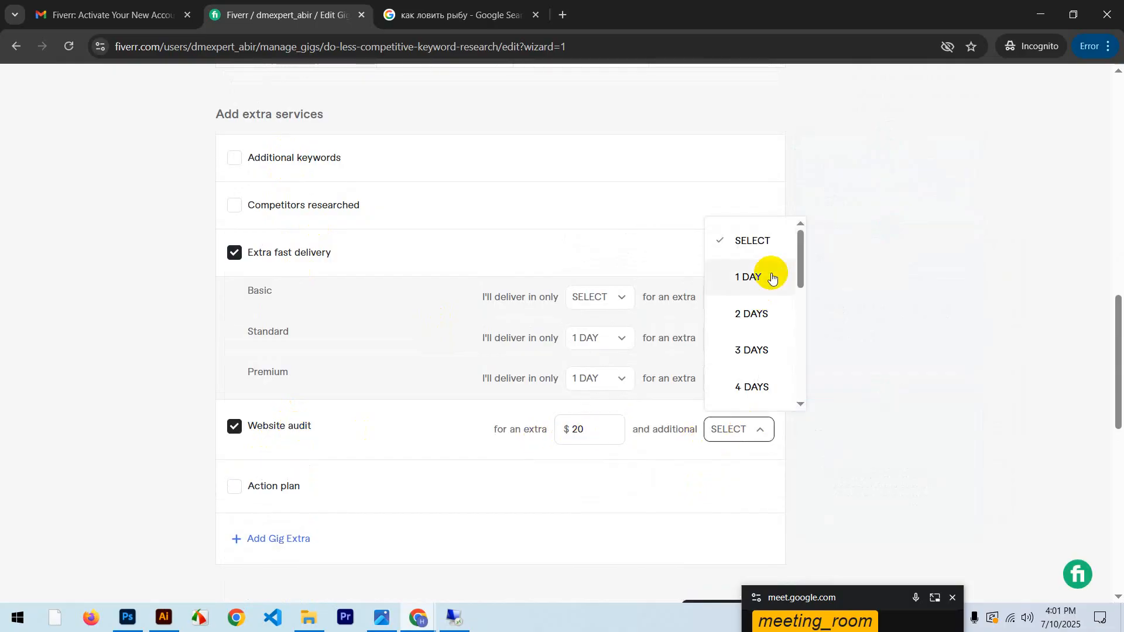
pyautogui.click(768, 275)
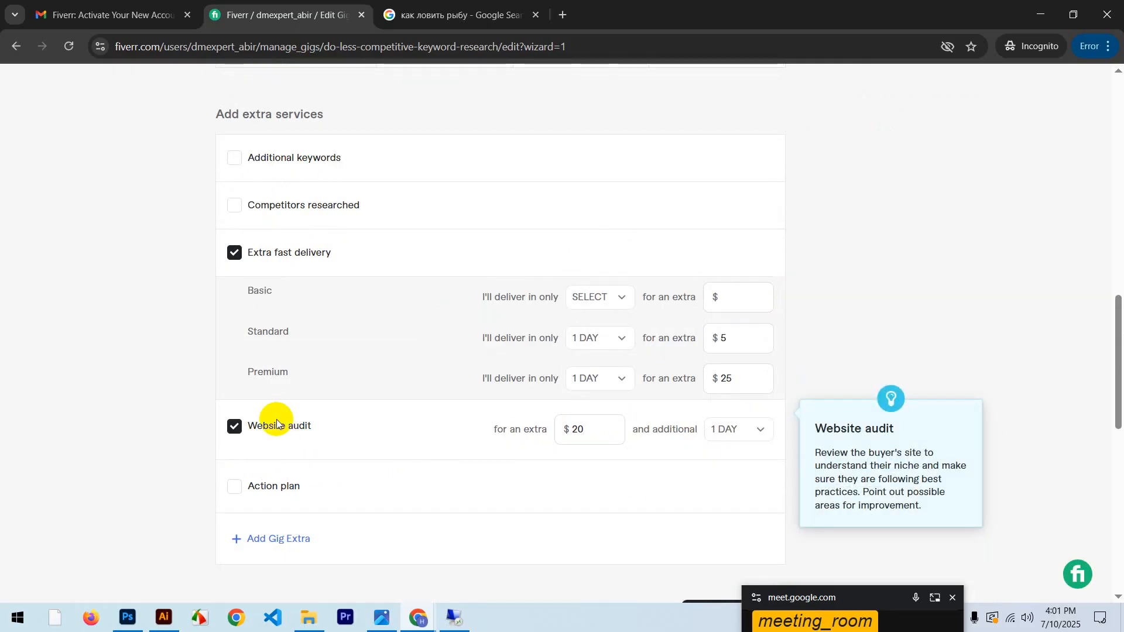
# Add an Action plan extra priced at $5 and save the pricing.
pyautogui.click(251, 486)
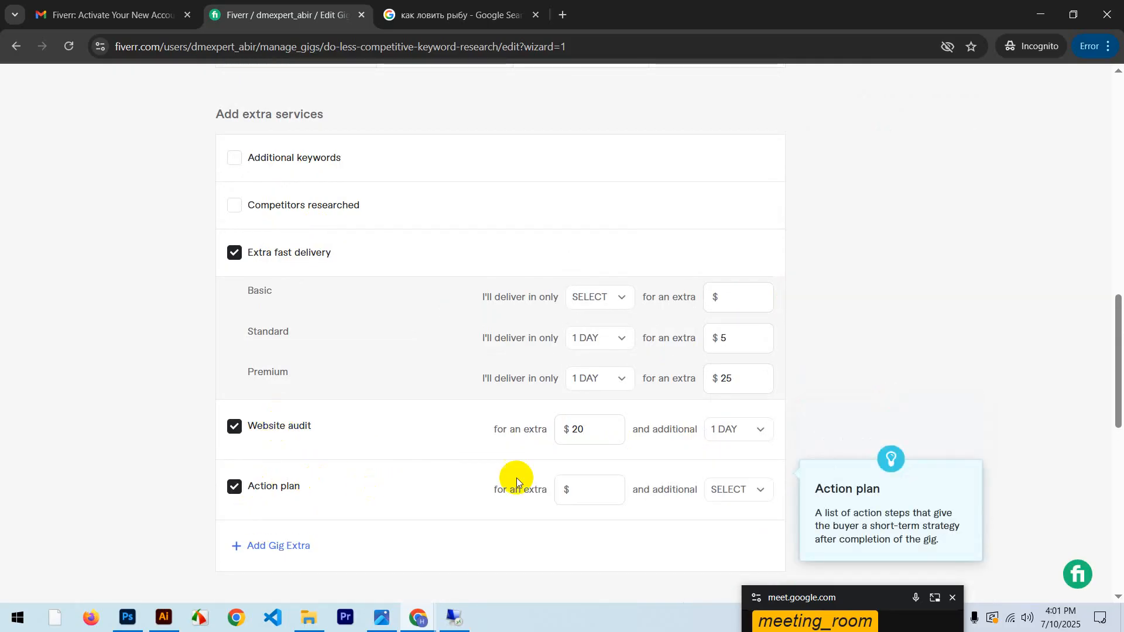
pyautogui.click(584, 483)
pyautogui.write('5')
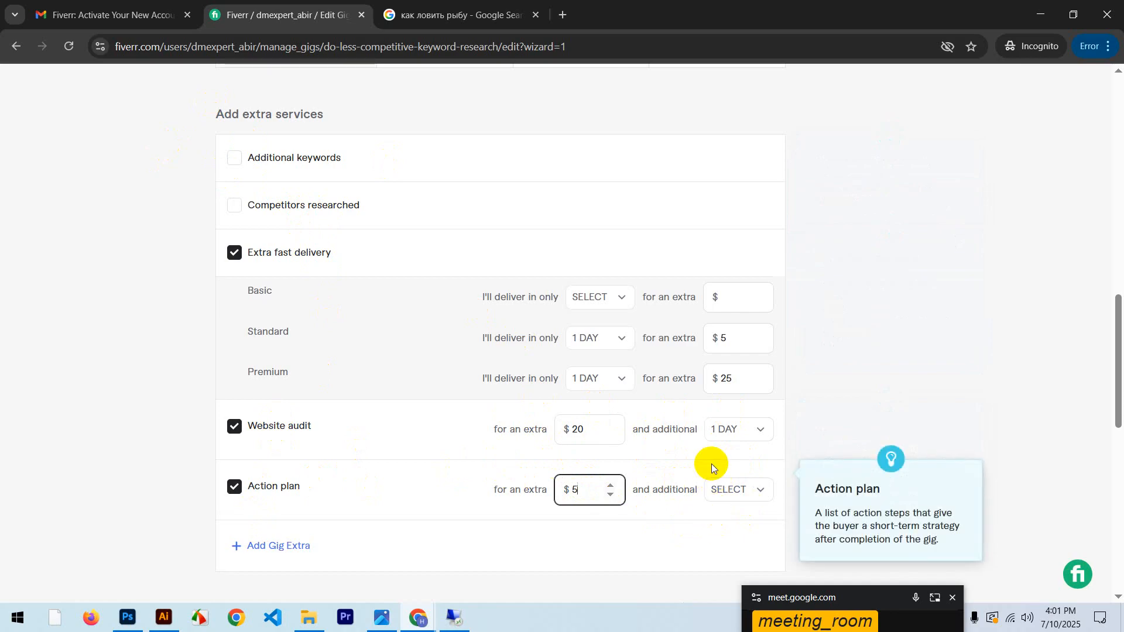
pyautogui.scroll(-5, 711, 464)
pyautogui.click(724, 331)
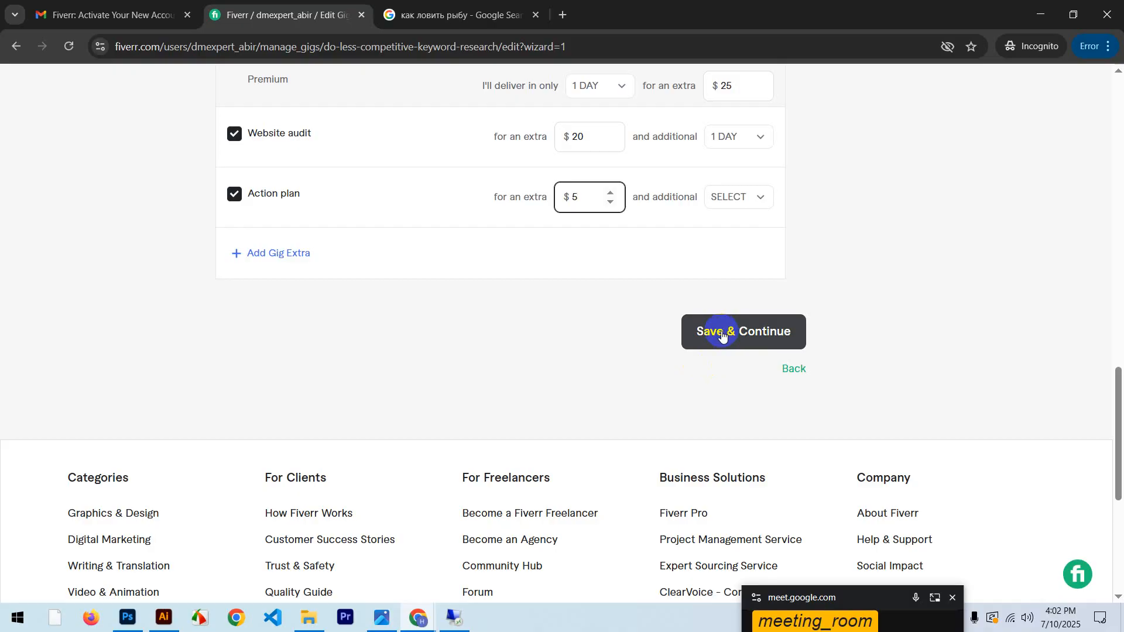
# Save the pricing and scroll down to the empty gig description editor (0/1200).
pyautogui.click(722, 330)
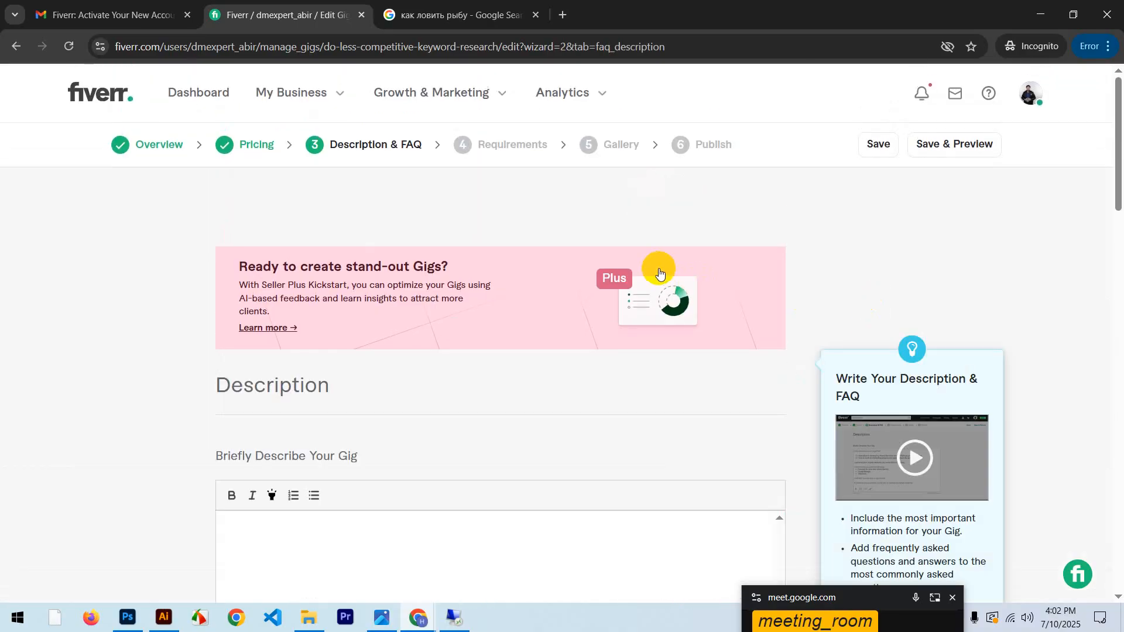
pyautogui.scroll(-6, 650, 265)
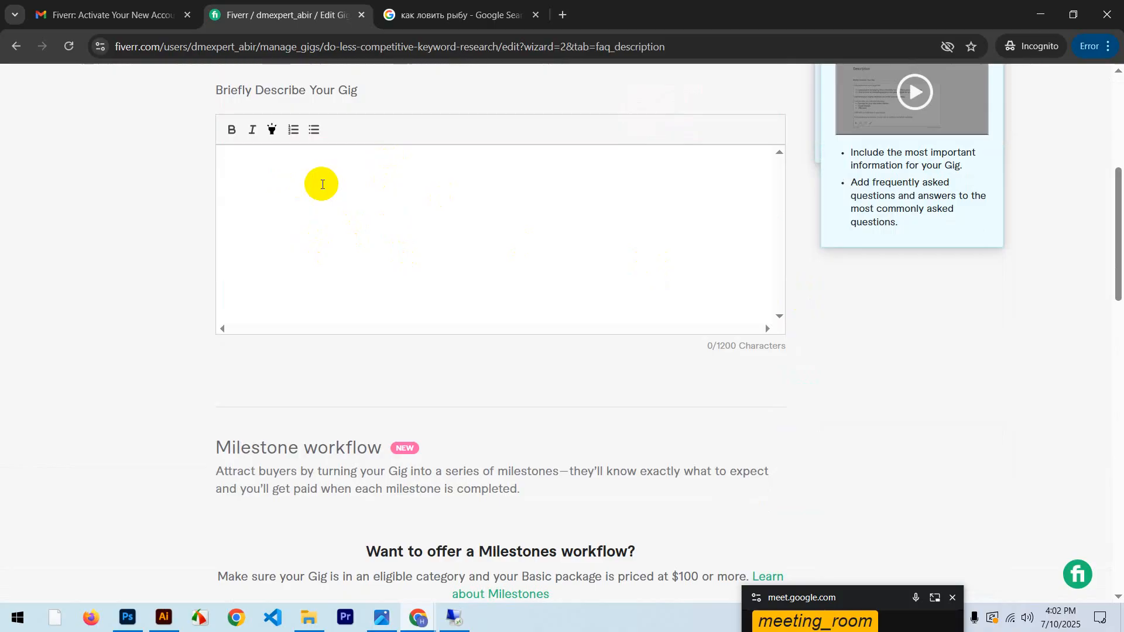
# In the fivver notes, go to the keya word faq tab and select the intro and What You'll Get list.
pyautogui.moveTo(418, 616)
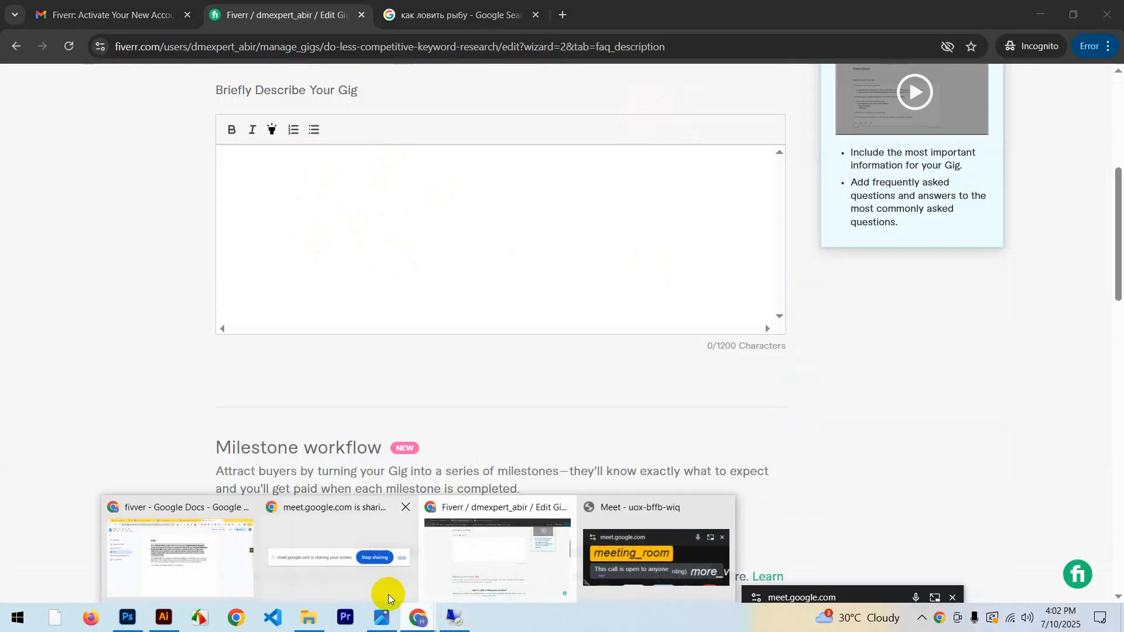
pyautogui.click(191, 550)
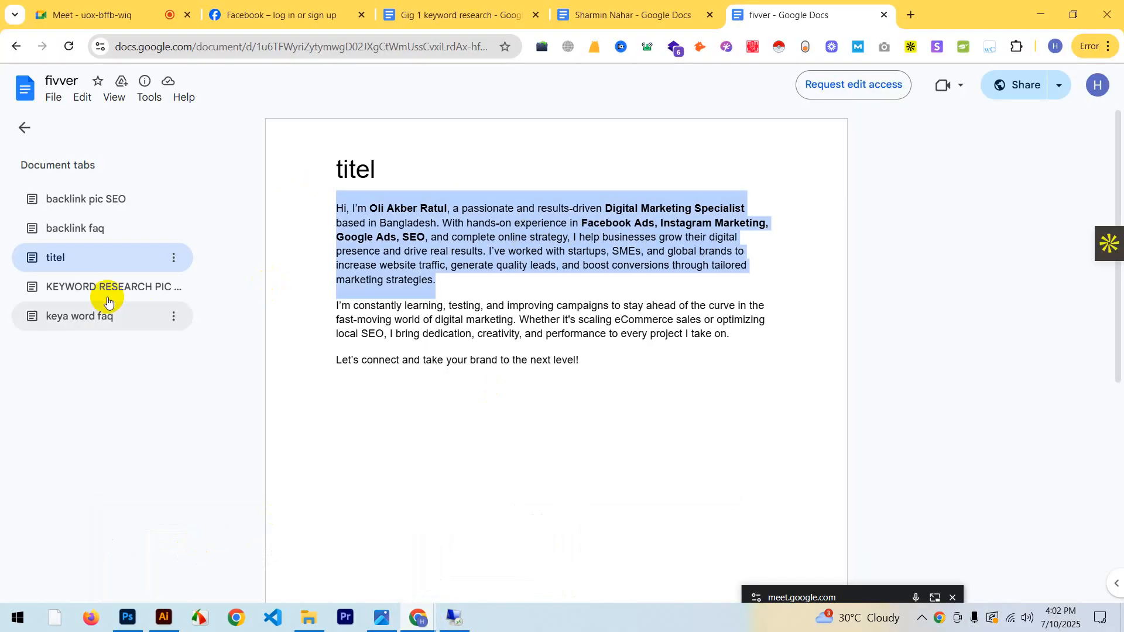
pyautogui.click(108, 301)
pyautogui.scroll(-8, 535, 314)
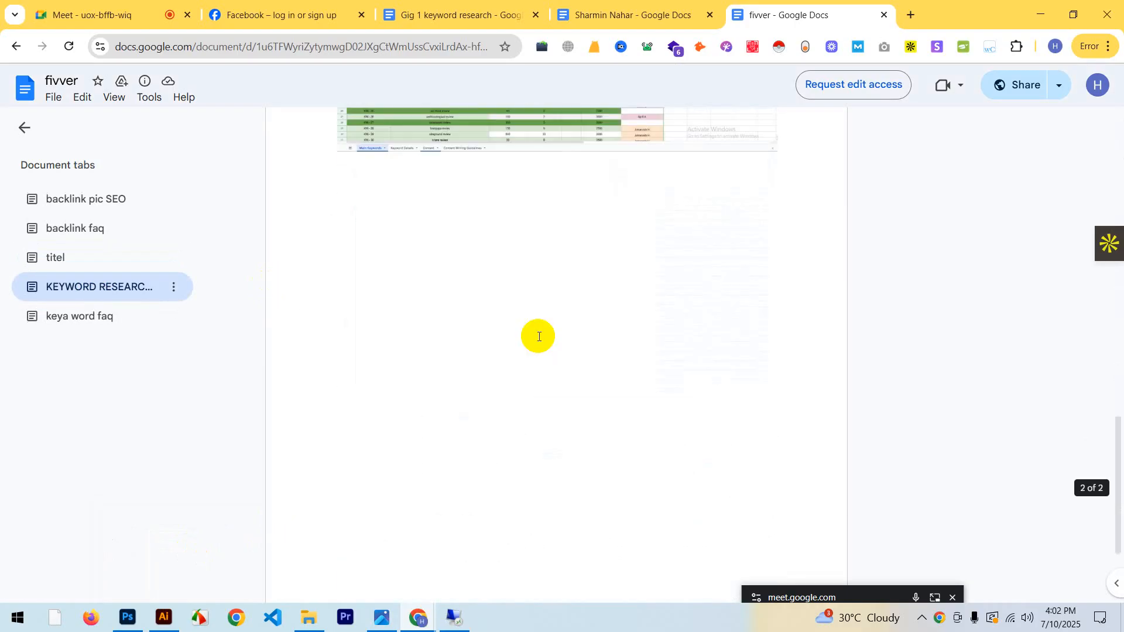
pyautogui.click(83, 261)
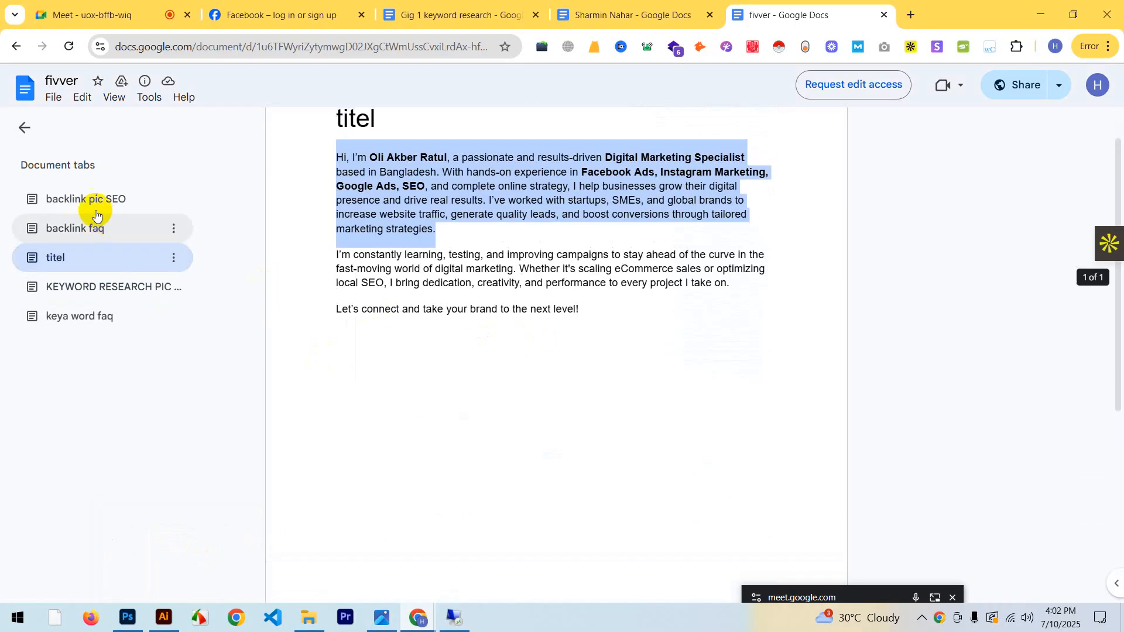
pyautogui.click(93, 227)
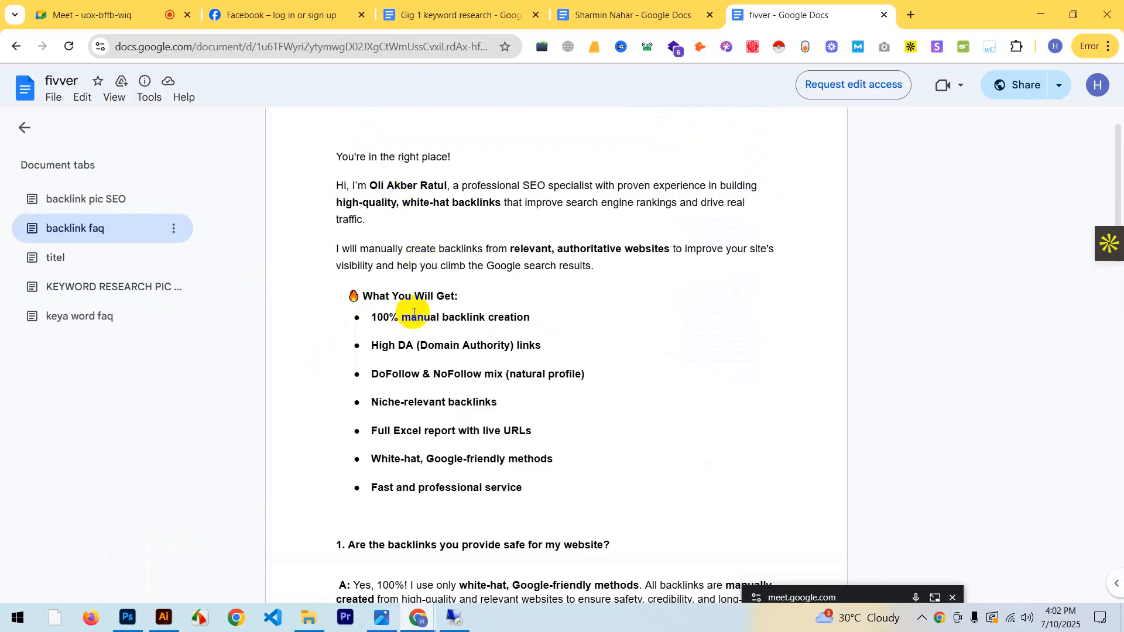
pyautogui.scroll(-3, 464, 233)
pyautogui.scroll(-5, 463, 223)
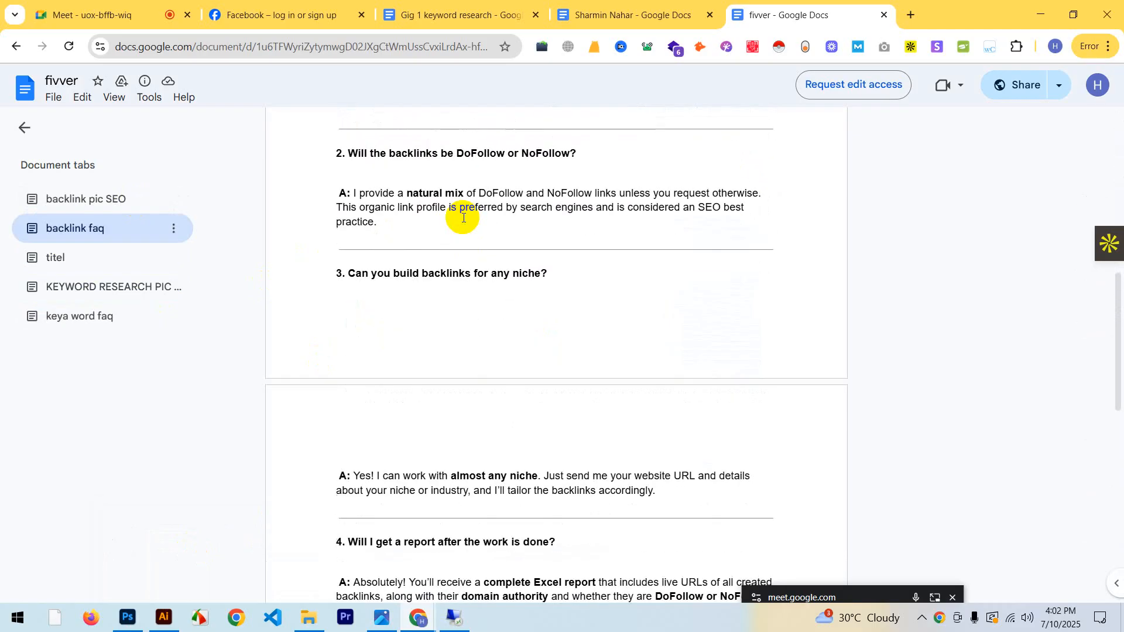
pyautogui.scroll(10, 484, 279)
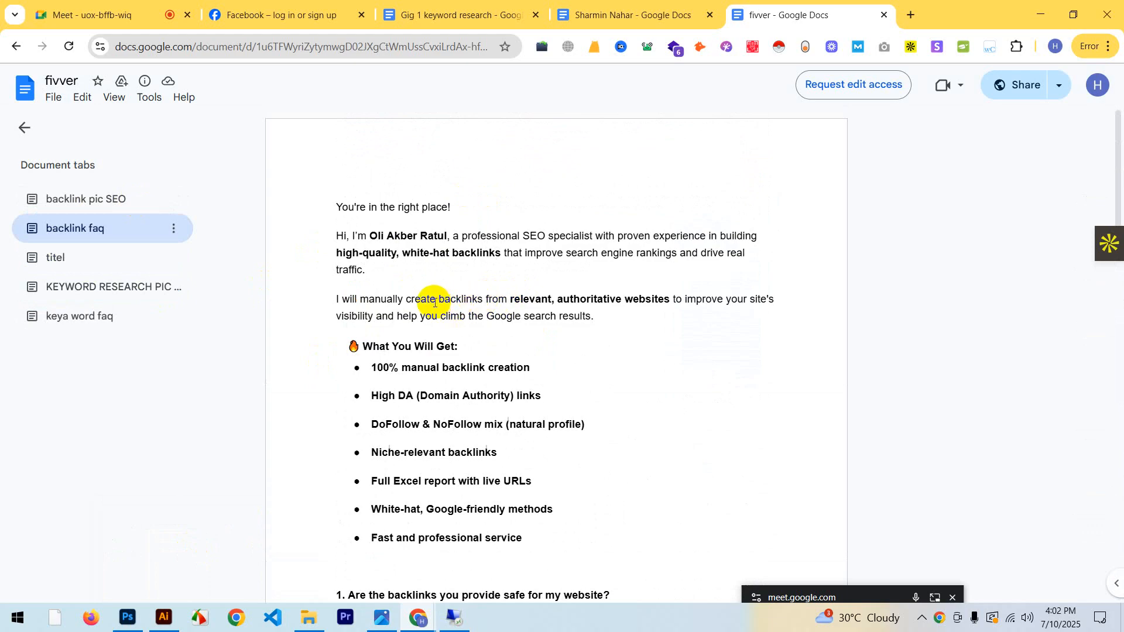
pyautogui.scroll(-6, 451, 308)
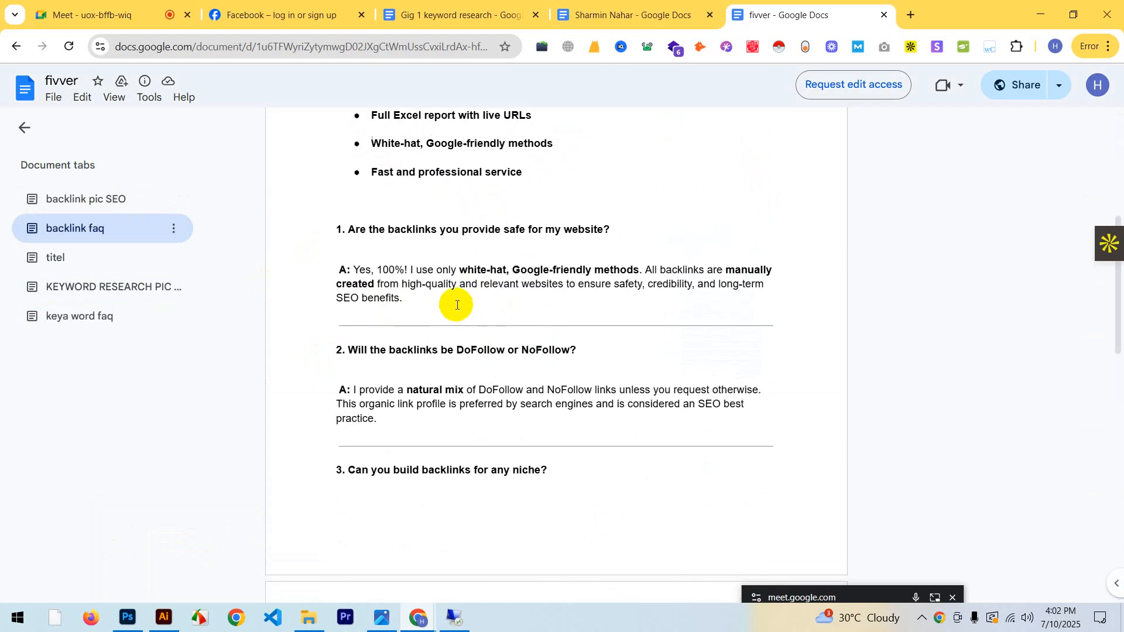
pyautogui.scroll(6, 455, 300)
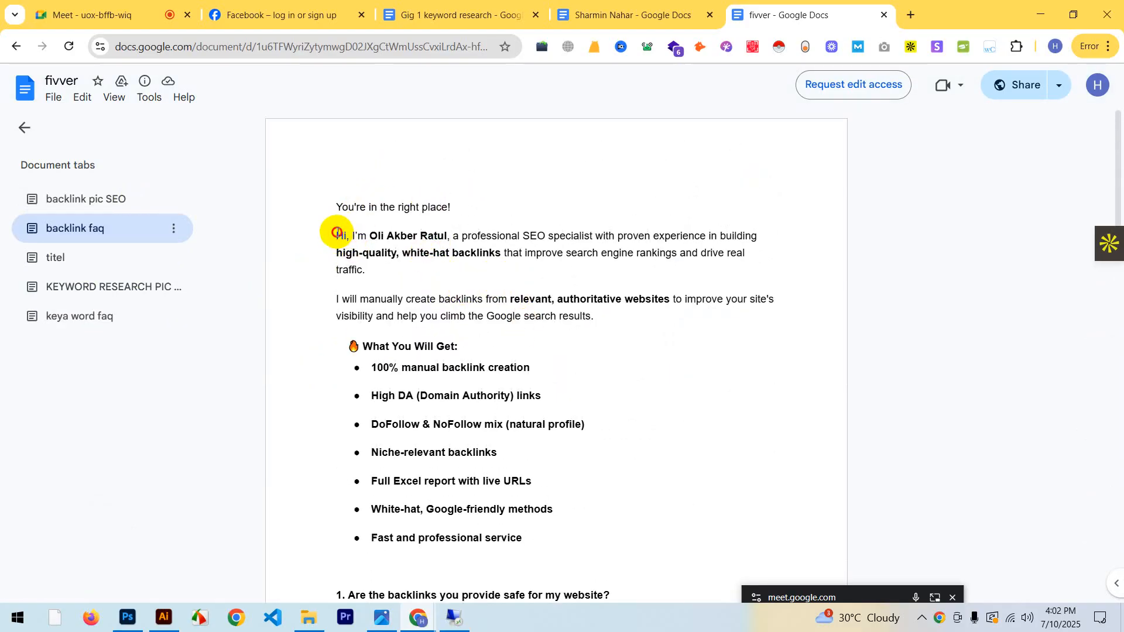
pyautogui.scroll(-20, 501, 304)
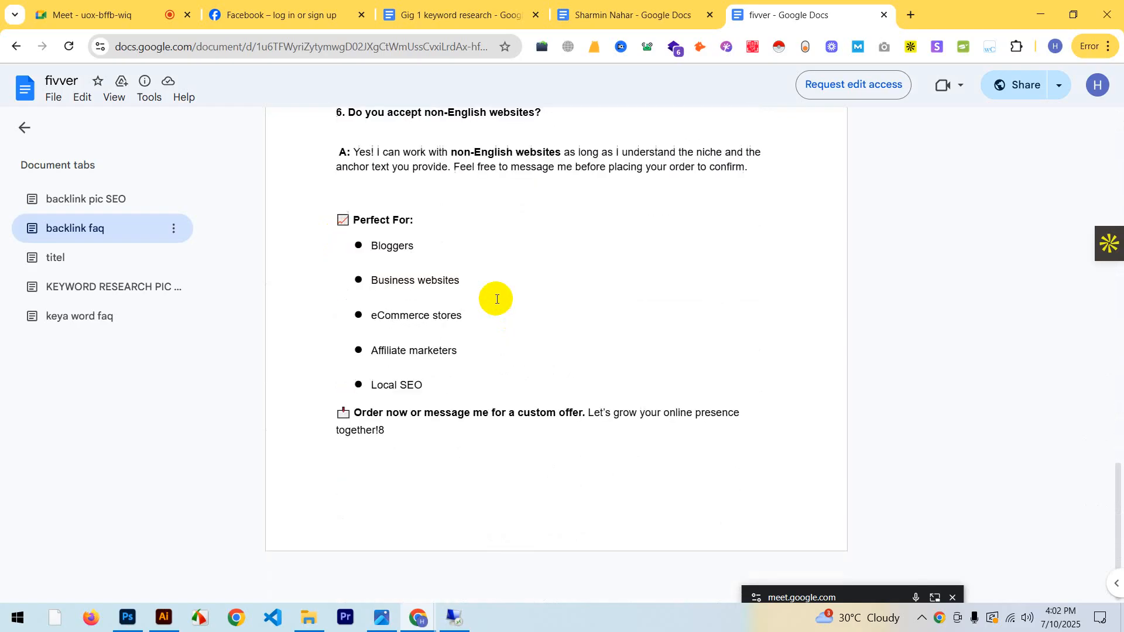
pyautogui.scroll(12, 462, 275)
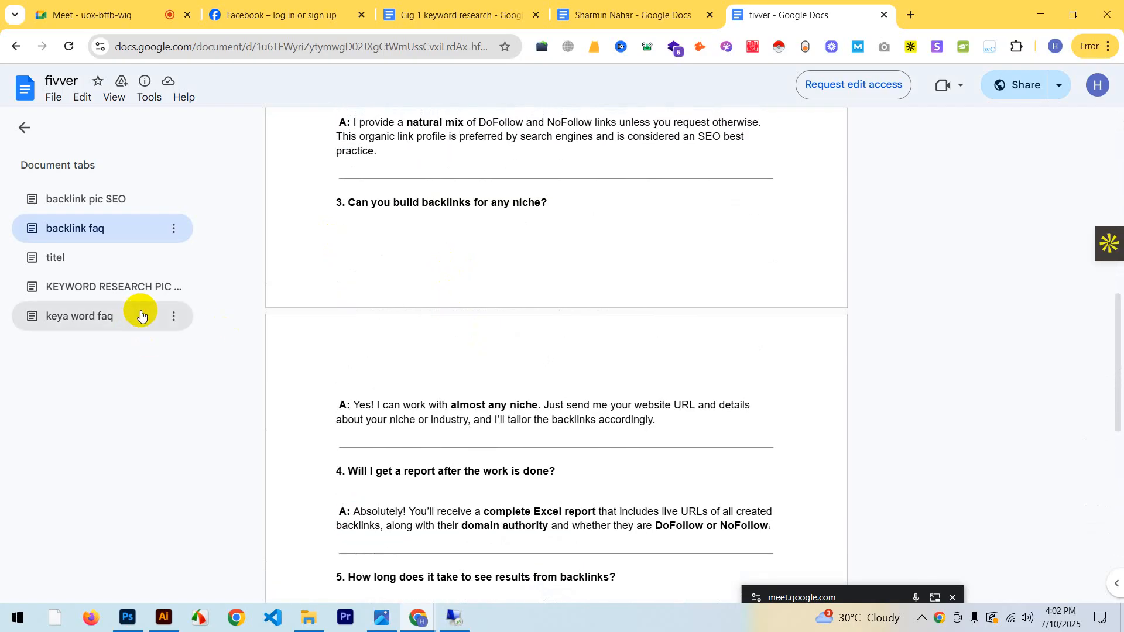
pyautogui.click(140, 315)
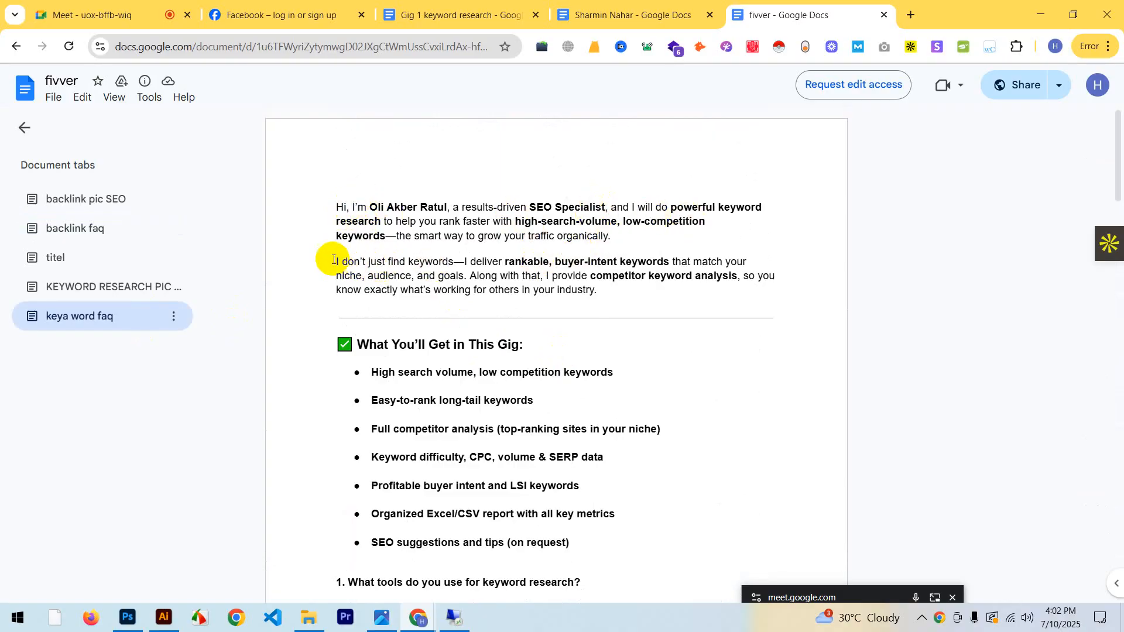
pyautogui.moveTo(334, 260); pyautogui.dragTo(601, 329)
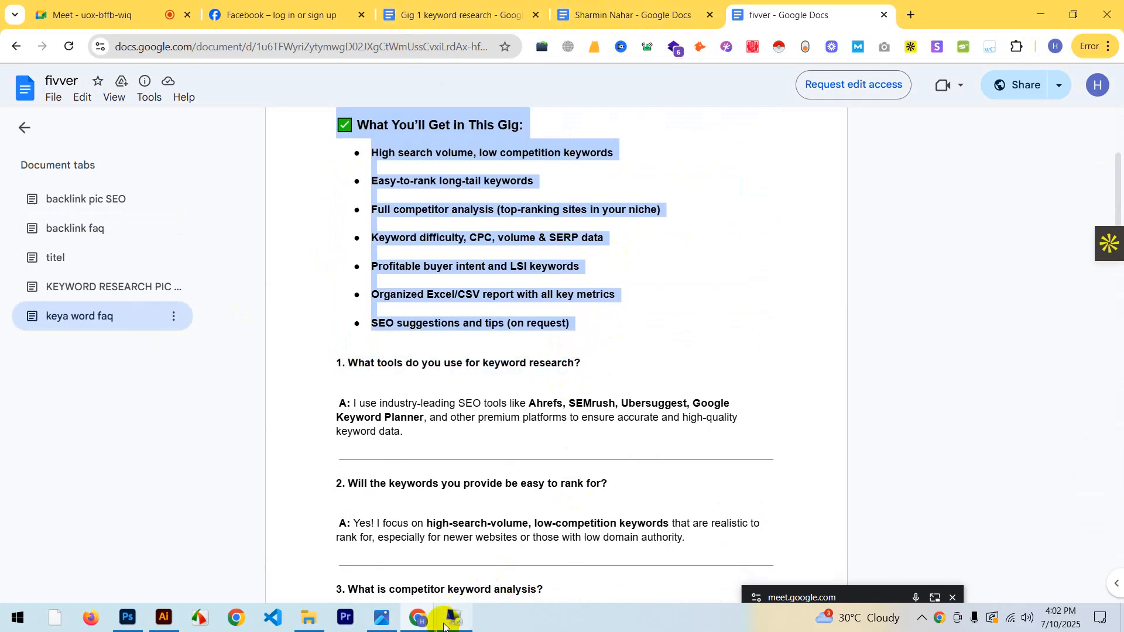
# Paste the copied keyword-research text into the Fiverr gig description (563/1200 characters).
pyautogui.moveTo(445, 623)
pyautogui.click(504, 552)
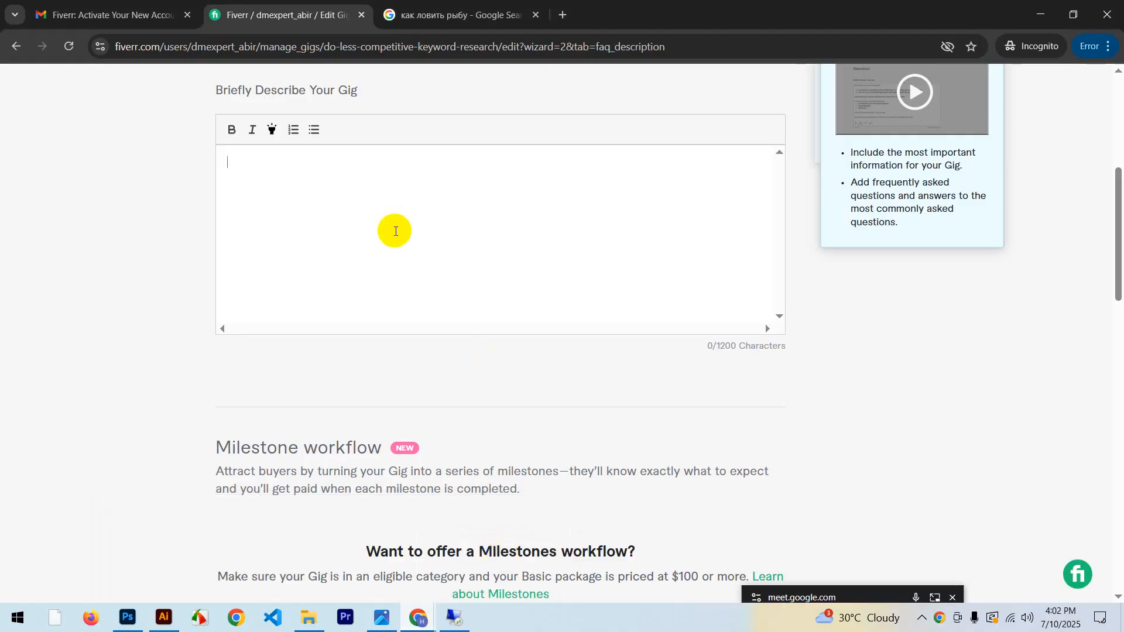
pyautogui.write('I dont just find keywordsI deliver rankable, buyer-intent keywords that match your niche, audience, and goals. Along with that, I provide competitor keyword analysis, so you know exactly whats working for others in your industry. What Youll Get in This Gig: High search volume, low competition keywords  Easy-to-rank long-tail keywords  Full competitor analysis (top-ranking sites in your niche)  Keyword difficulty, CPC, volume & SERP data  Profitable buyer intent and LSI keywords  Organized Excel/CSV report with all key metrics  SEO suggestions and tips (on request)')
pyautogui.scroll(5, 538, 248)
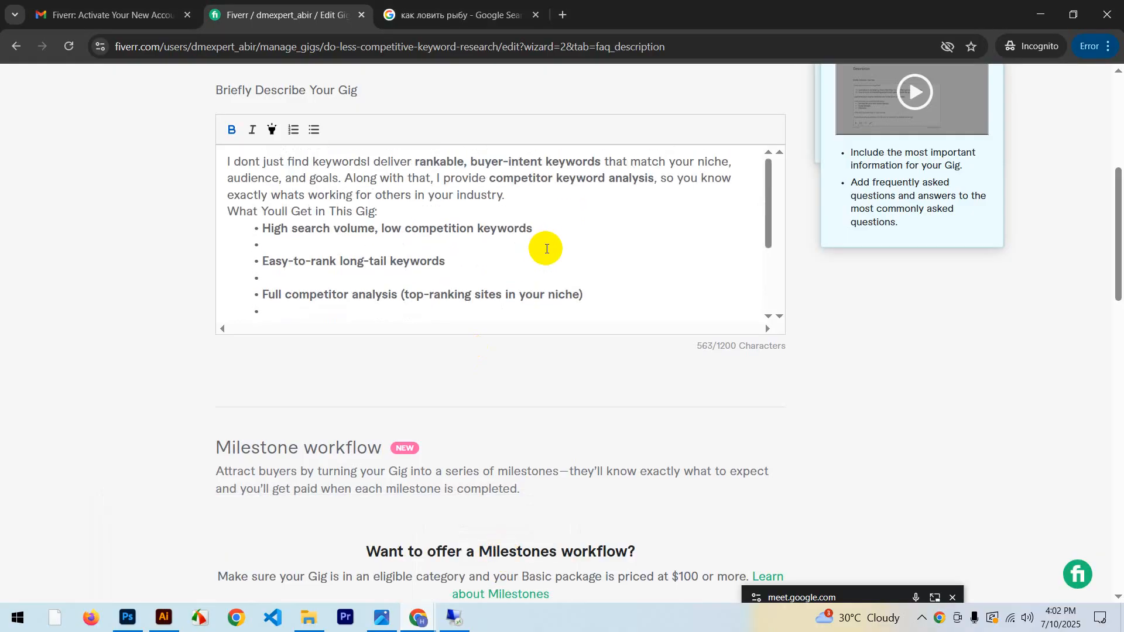
pyautogui.scroll(-3, 553, 250)
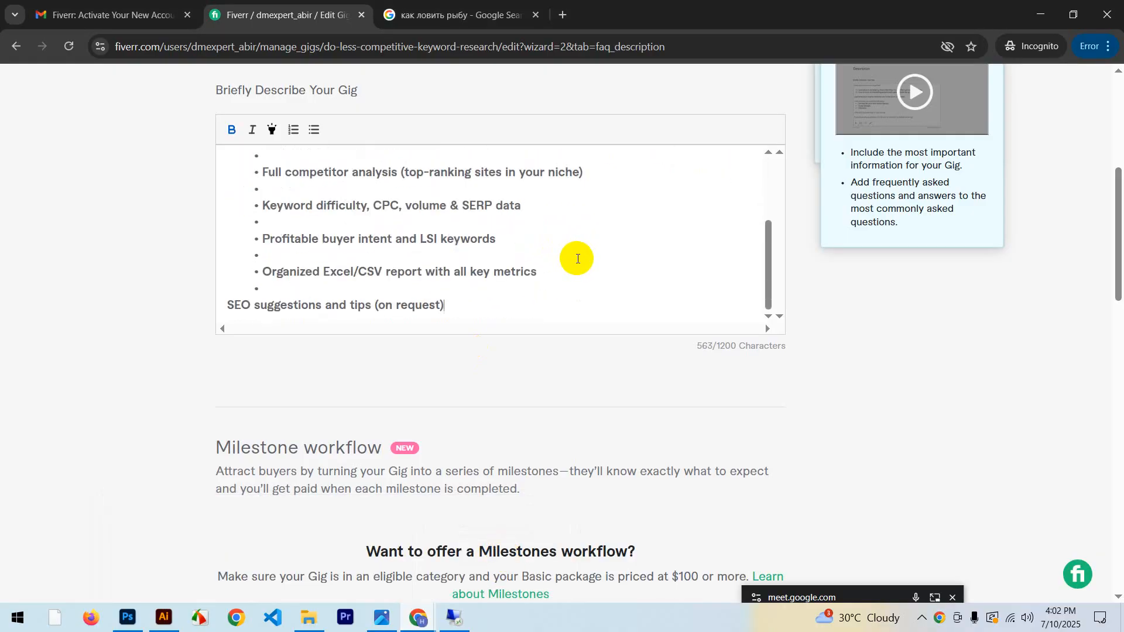
pyautogui.scroll(5, 700, 303)
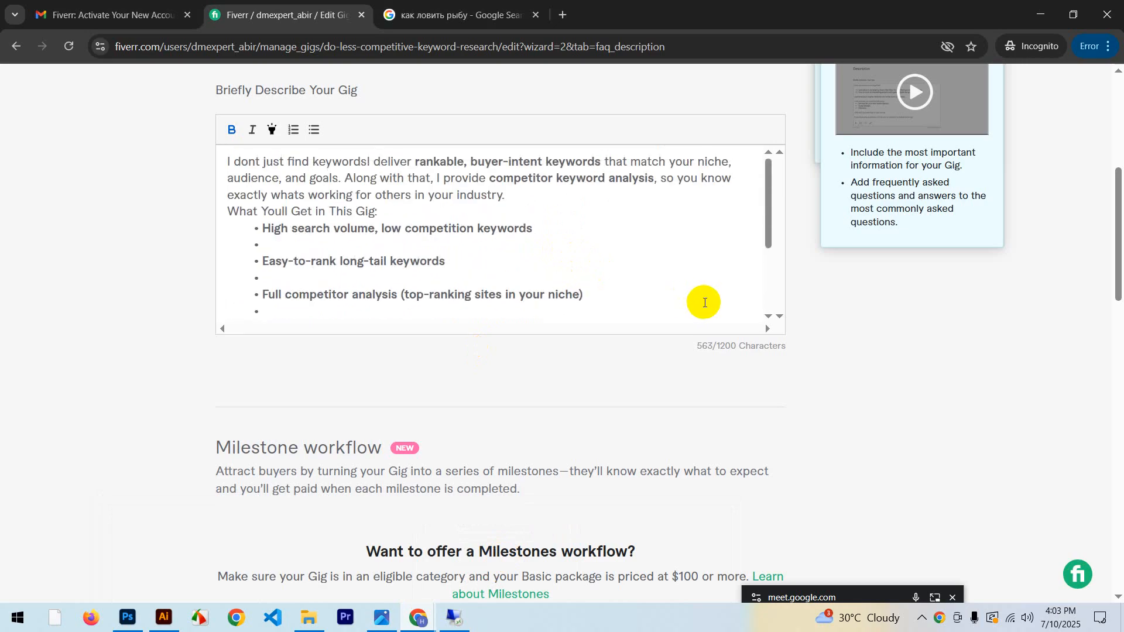
pyautogui.scroll(-5, 556, 384)
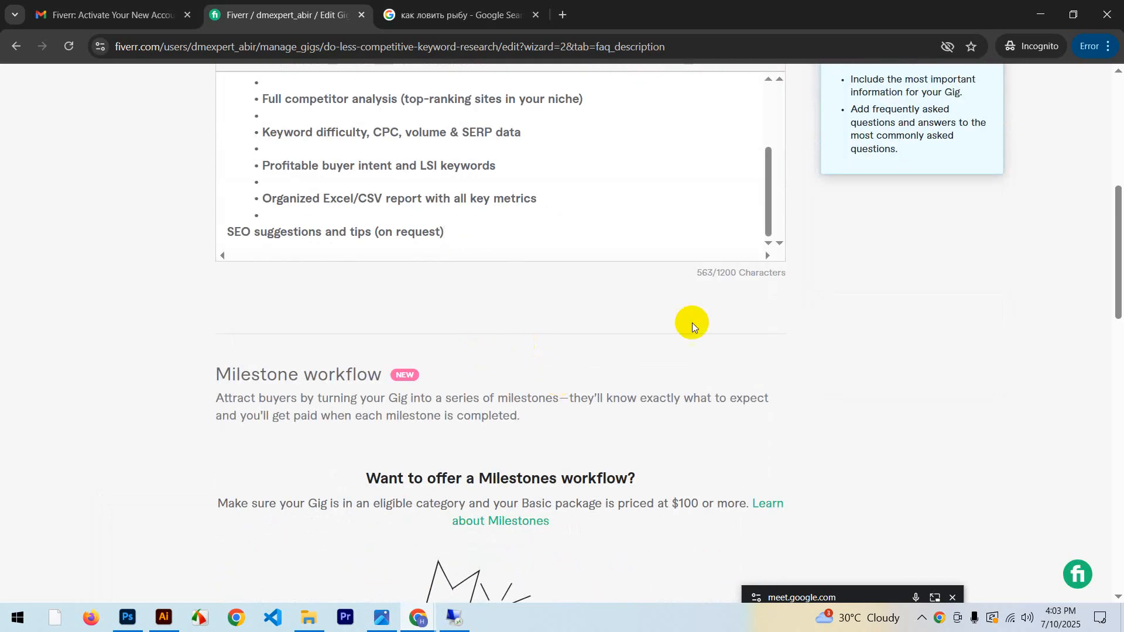
pyautogui.scroll(-6, 689, 323)
pyautogui.scroll(-5, 687, 322)
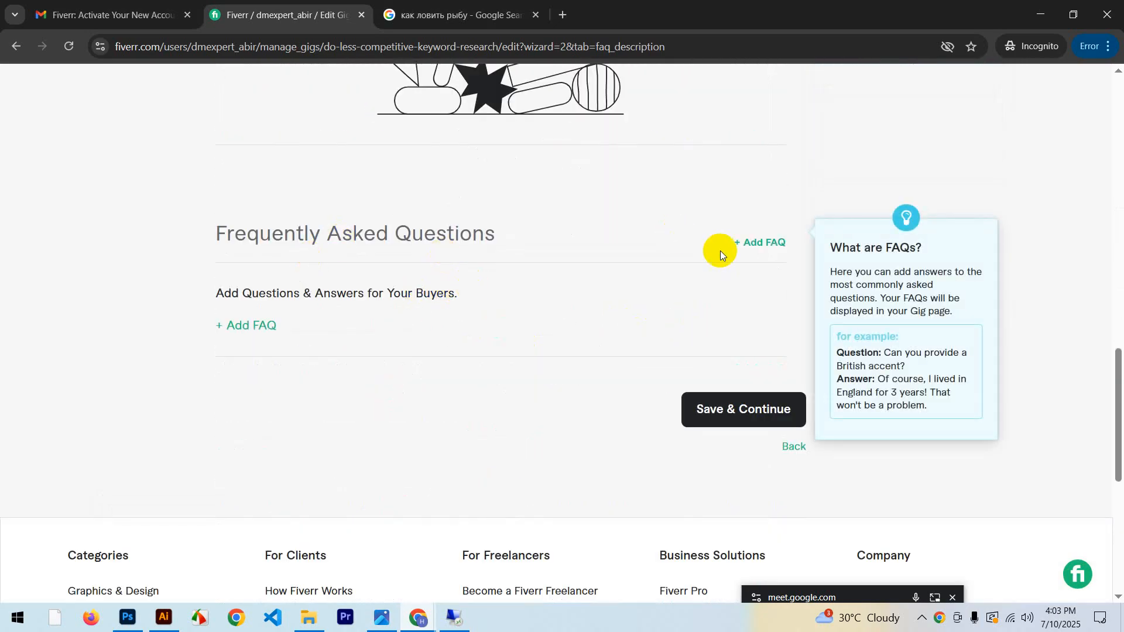
# Start a new FAQ entry, then bring the fivver Google Docs notes back to the front.
pyautogui.click(759, 243)
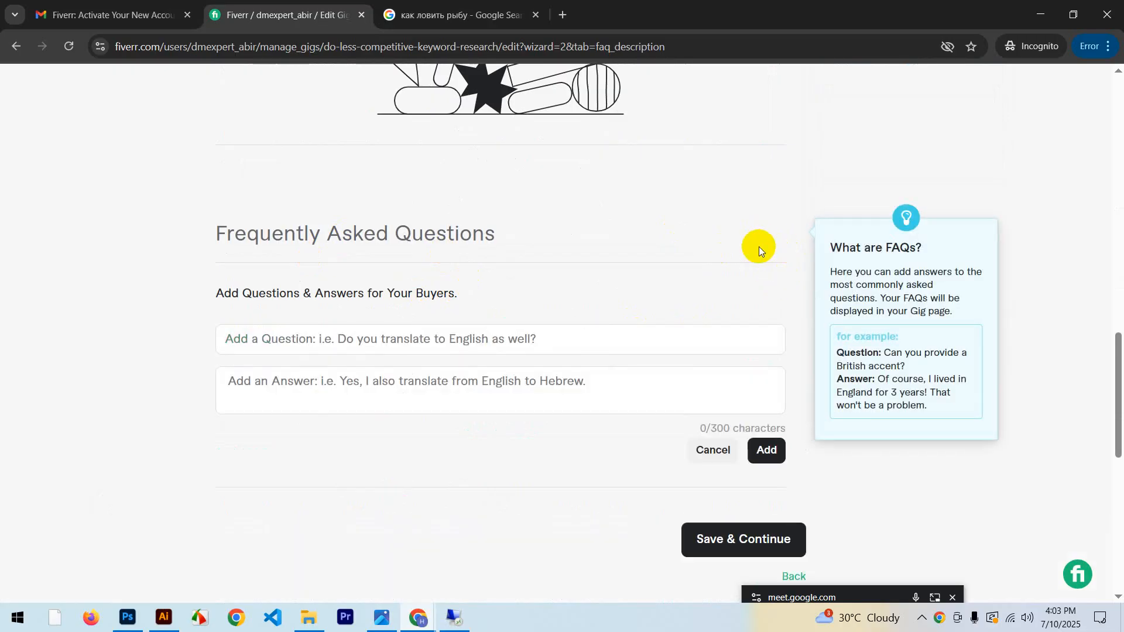
pyautogui.click(401, 327)
pyautogui.click(456, 15)
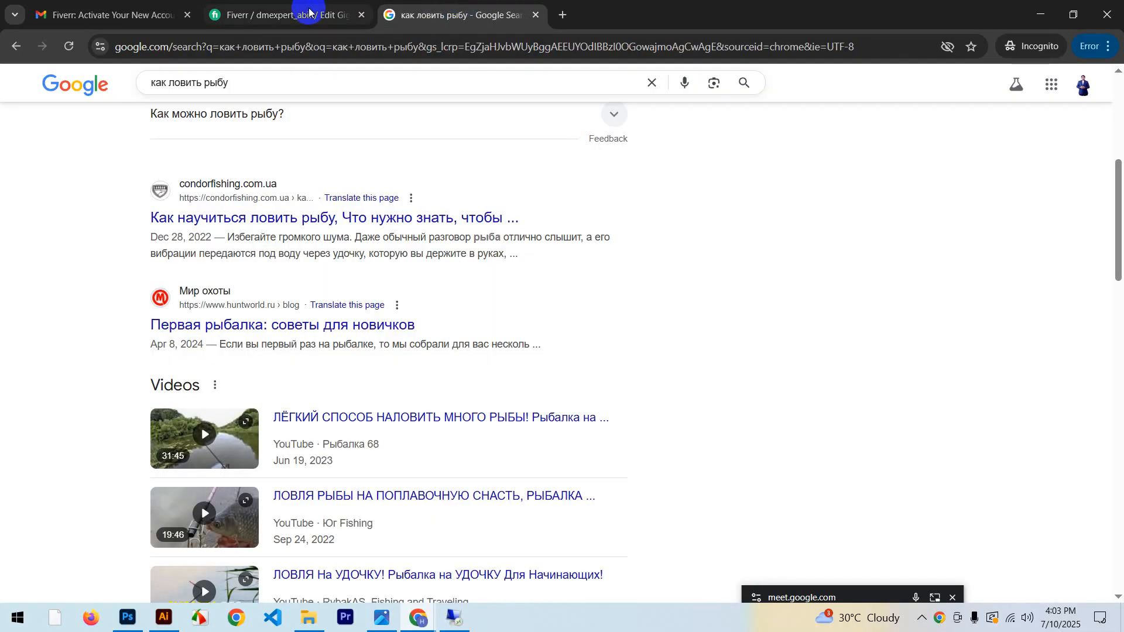
pyautogui.click(193, 8)
pyautogui.click(418, 617)
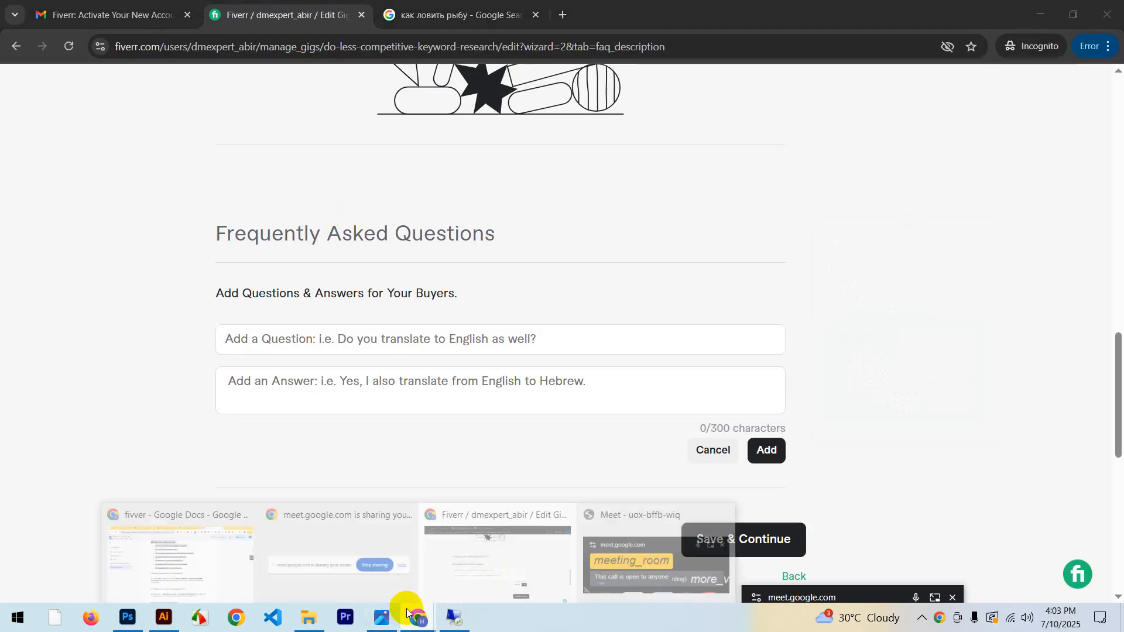
pyautogui.click(215, 544)
# Copy the question 'What tools do you use for keyword research?' into Fiverr's FAQ Question field.
pyautogui.scroll(-1, 585, 281)
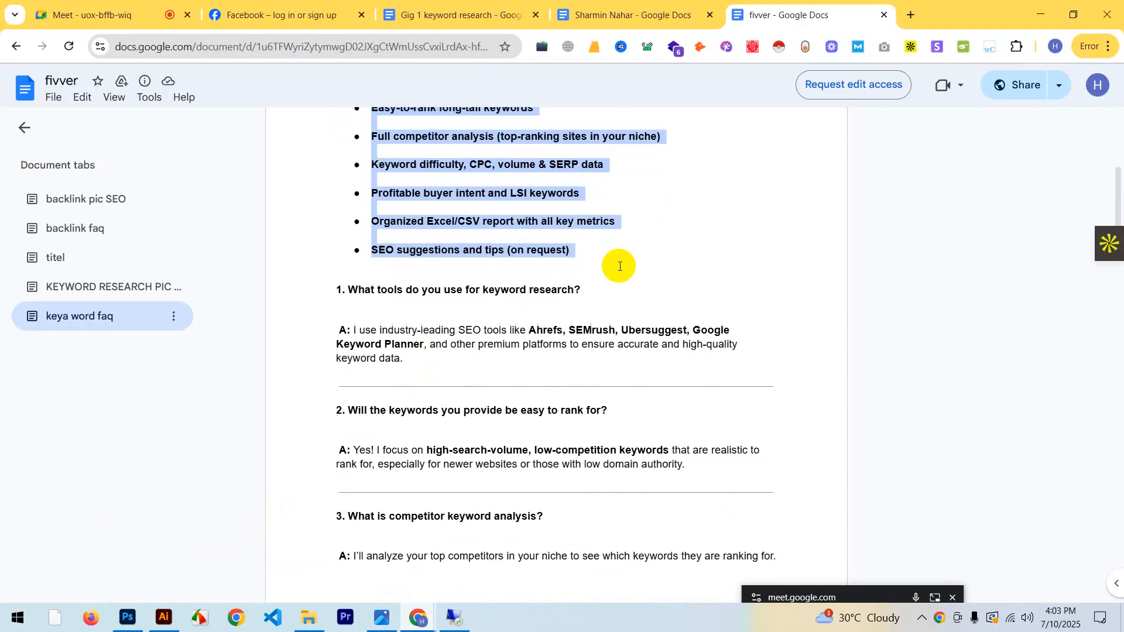
pyautogui.moveTo(596, 296); pyautogui.dragTo(326, 294)
pyautogui.hotkey('ctrl', 'c')
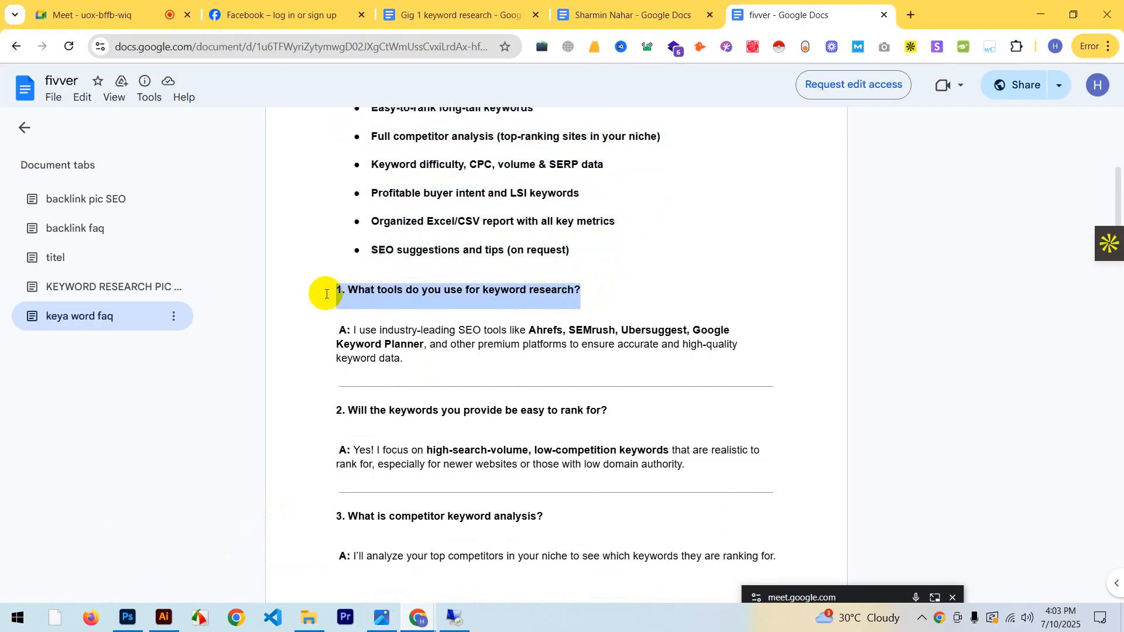
pyautogui.hotkey('alt', 'Tab')
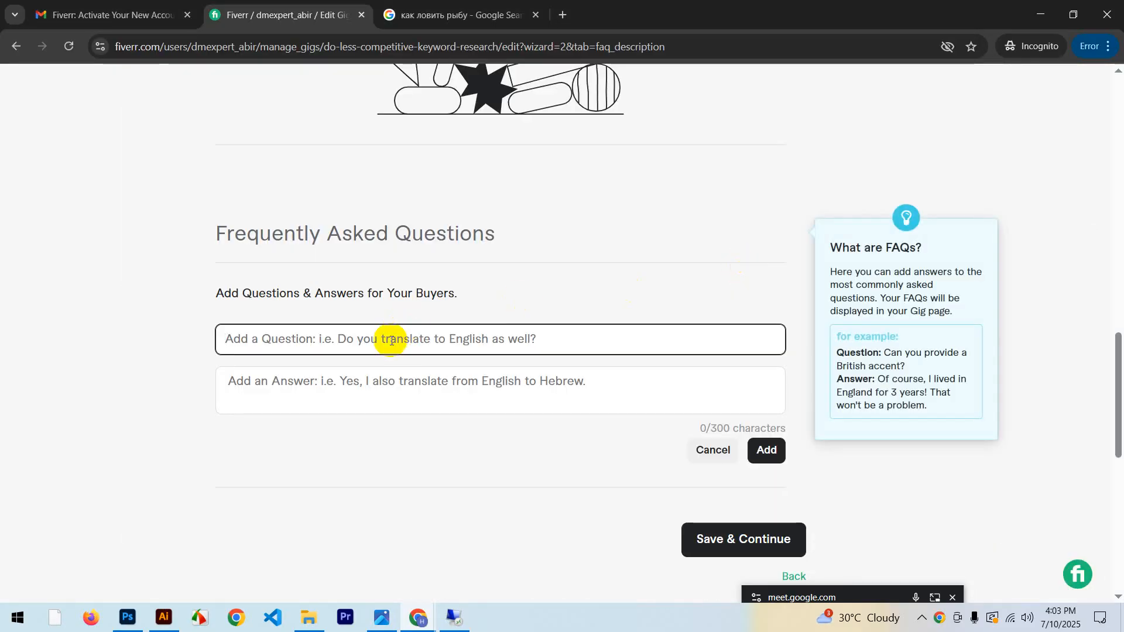
pyautogui.hotkey('ctrl', 'v')
# Copy the matching answer paragraph from the notes into the FAQ Answer field.
pyautogui.click(334, 384)
pyautogui.hotkey('alt', 'Tab')
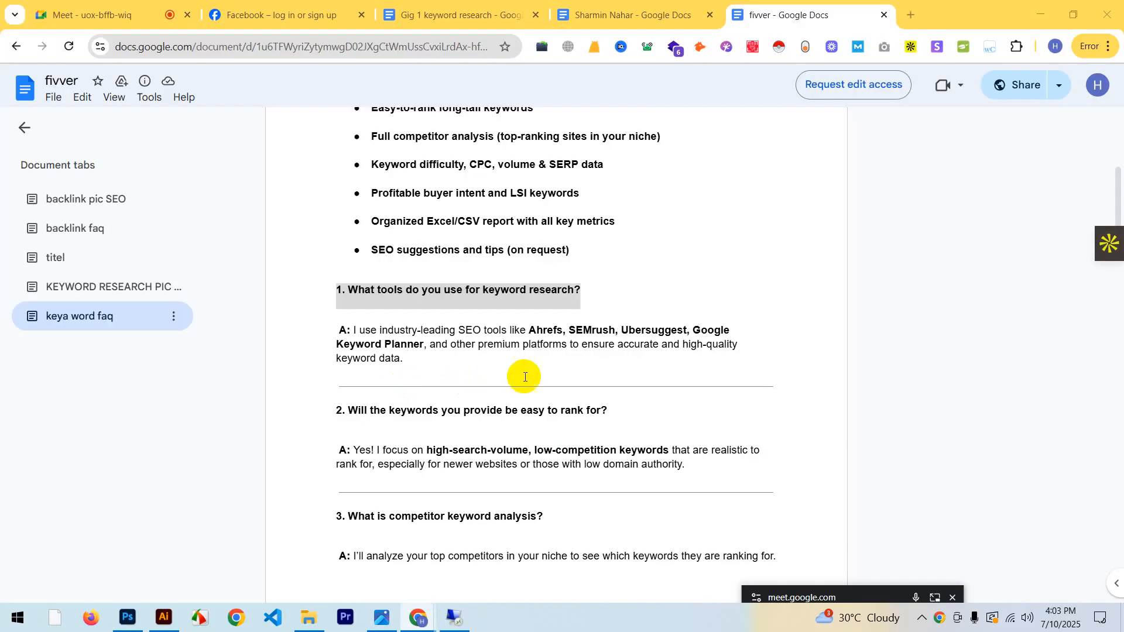
pyautogui.moveTo(463, 367); pyautogui.dragTo(342, 333)
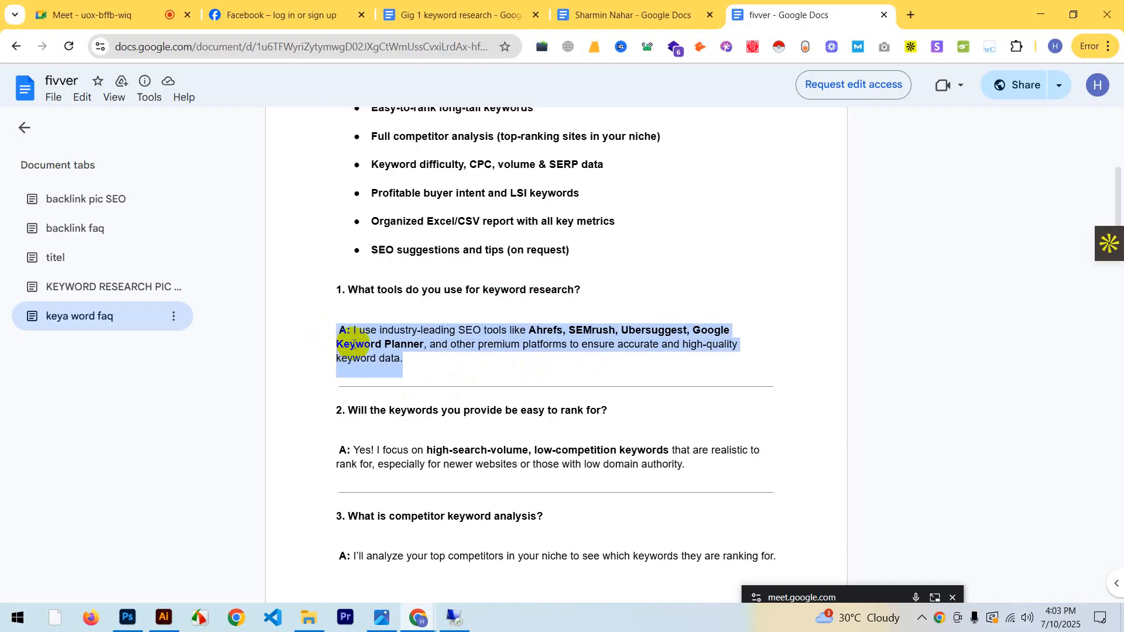
pyautogui.hotkey('alt', 'Tab')
pyautogui.write('A: I use industry leading SEO tools like Ahrefs, SEMrush, Ubersuggest, Google Keyword Planner, and other premium platforms to ensure accurate and high-quality keyword data.')
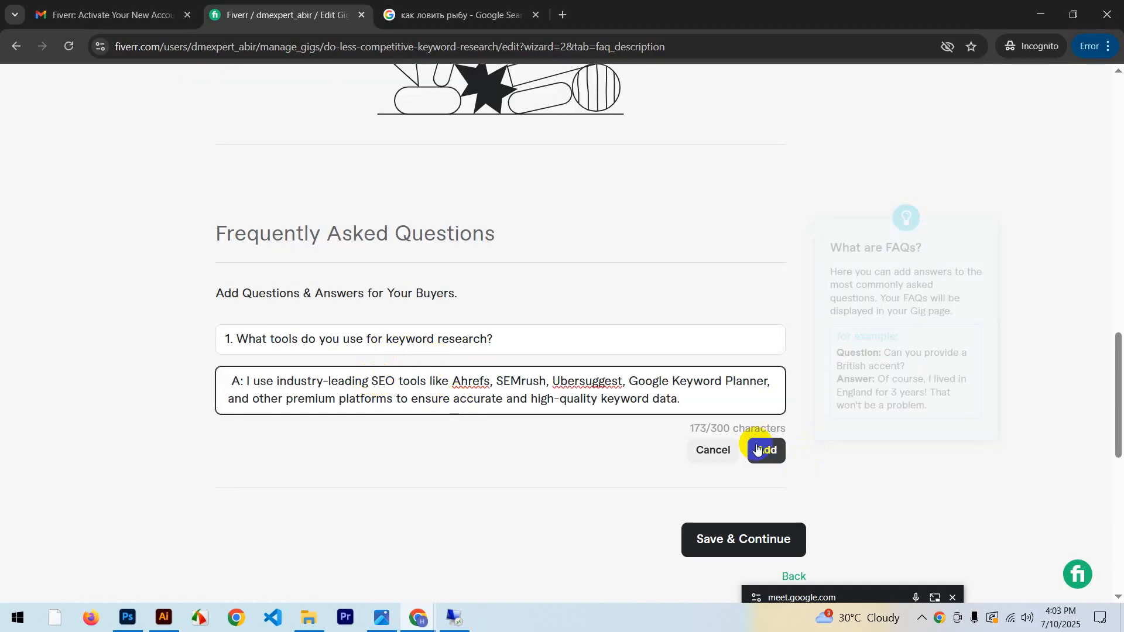
# Add the keyword-tools FAQ and attempt Save & Continue, which flags excessive use of 'keyword'.
pyautogui.click(764, 450)
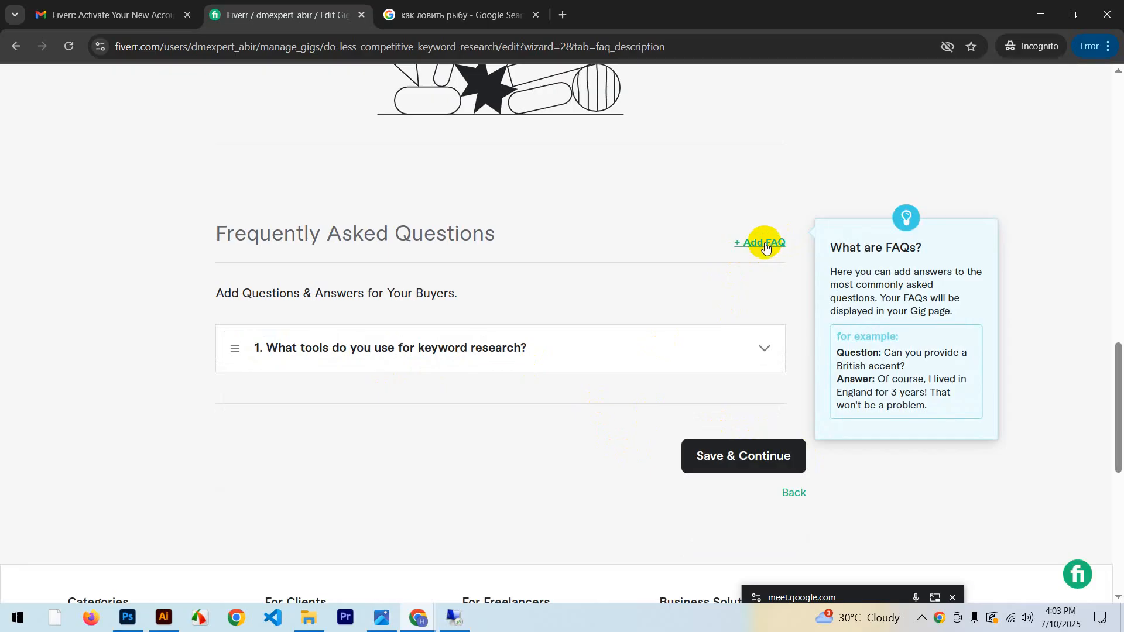
pyautogui.scroll(12, 764, 243)
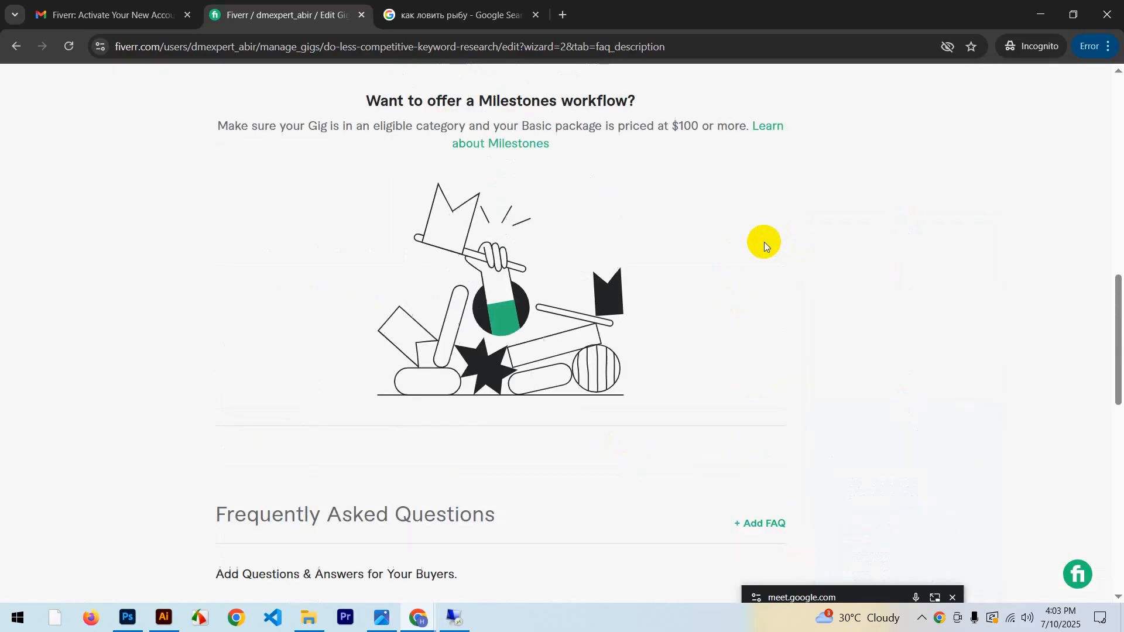
pyautogui.scroll(3, 521, 296)
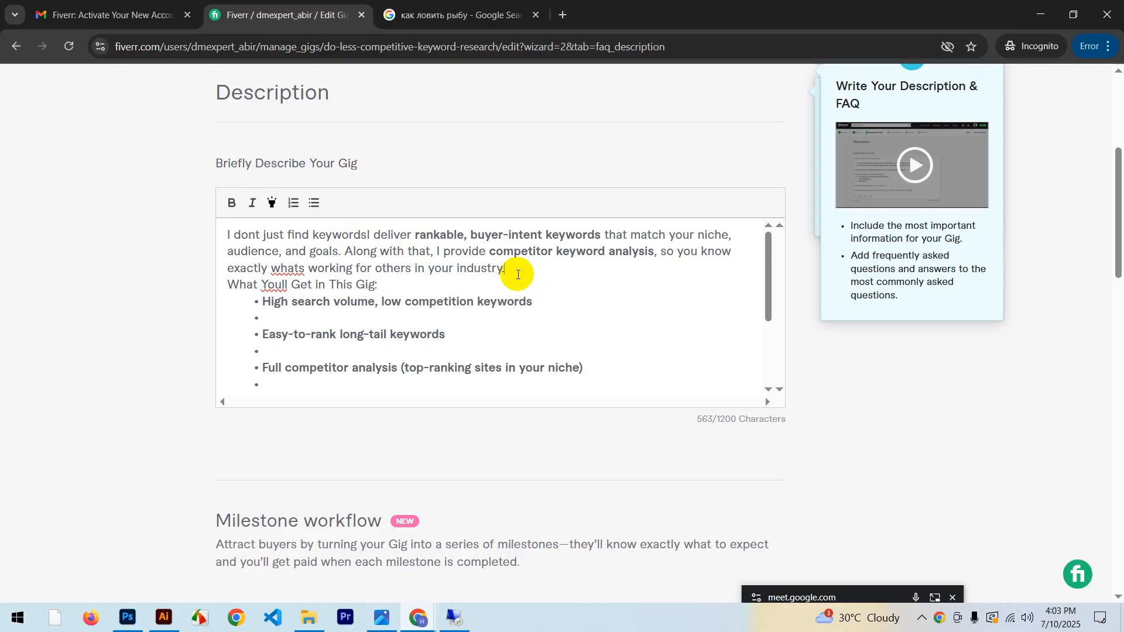
pyautogui.scroll(-15, 518, 274)
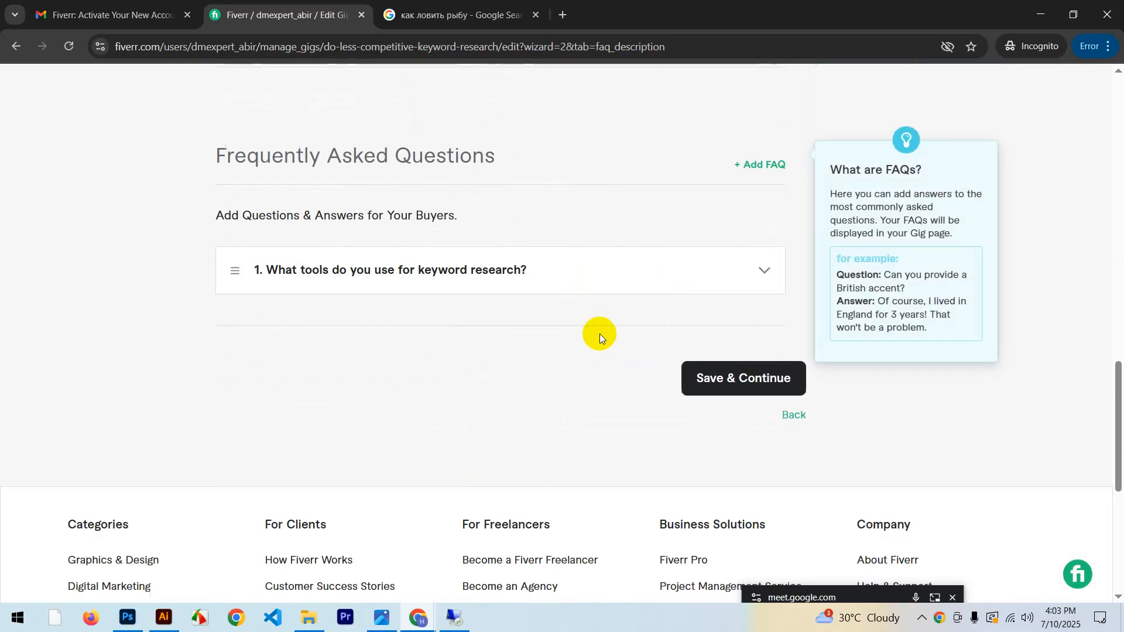
pyautogui.click(717, 322)
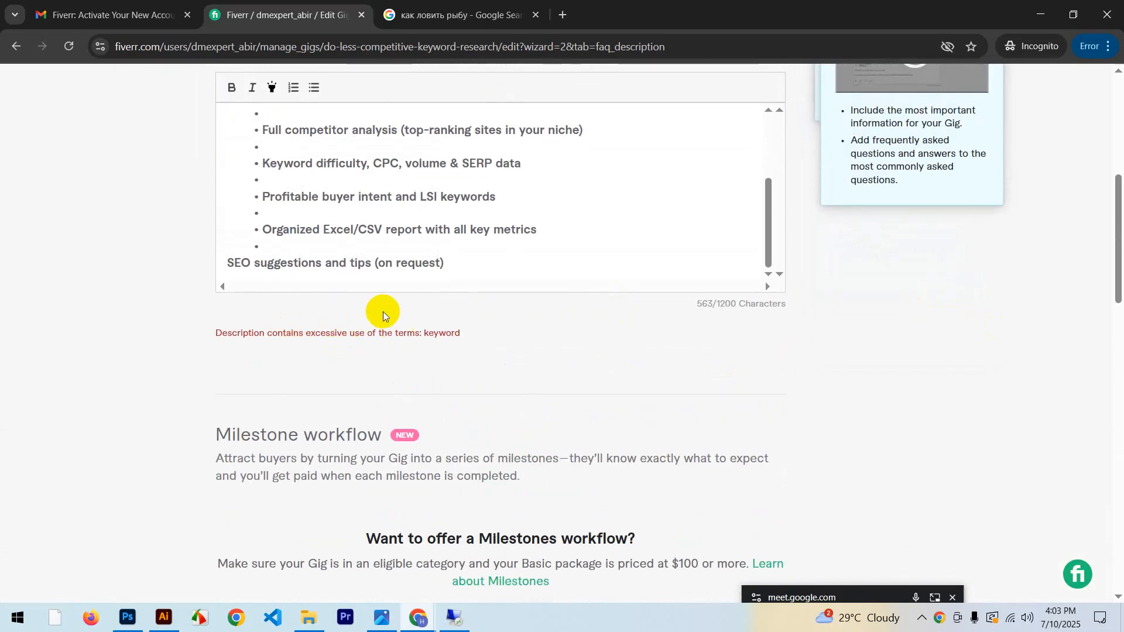
# Change 'keywords' to 'kw' in the first line and drop 'keyword' from 'competitor keyword analysis'.
pyautogui.scroll(4, 351, 289)
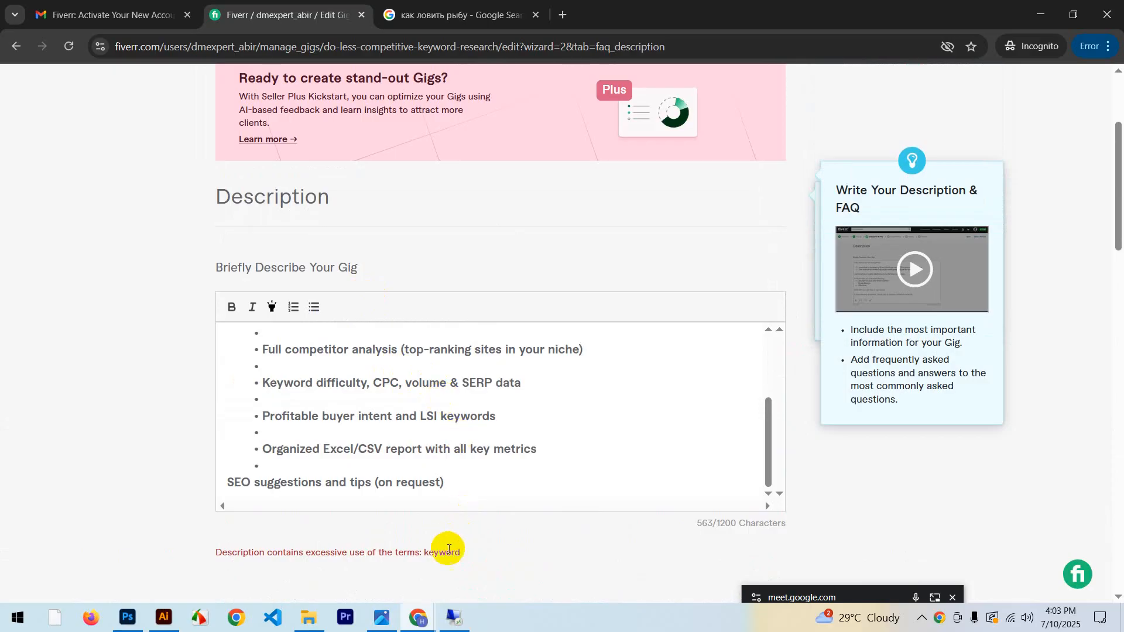
pyautogui.moveTo(459, 553); pyautogui.dragTo(425, 561)
pyautogui.scroll(3, 448, 409)
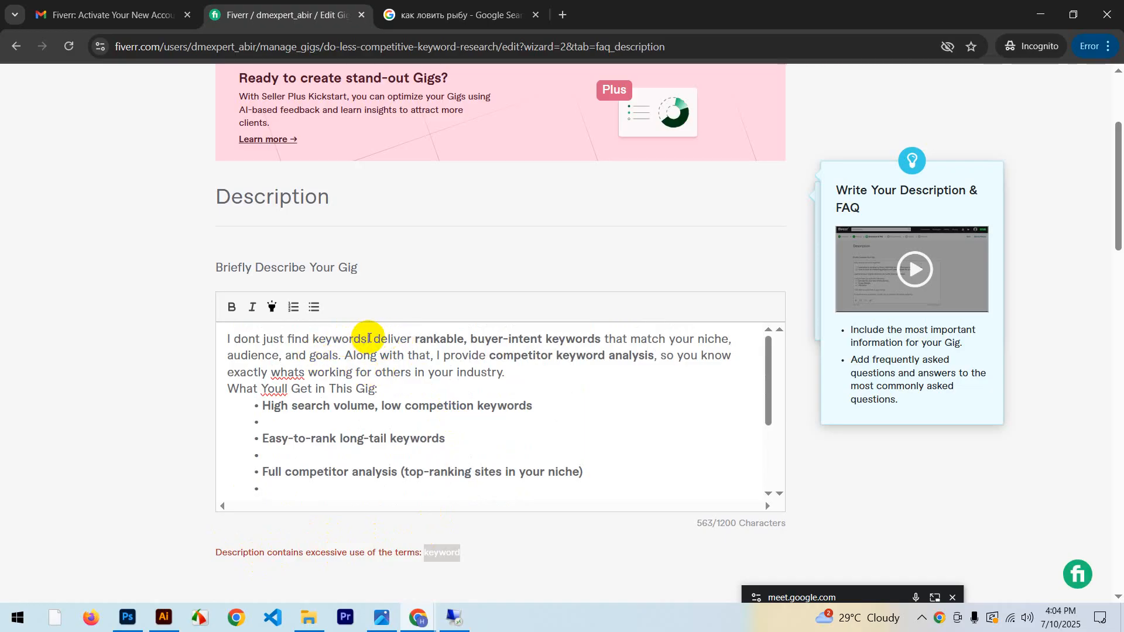
pyautogui.click(547, 339)
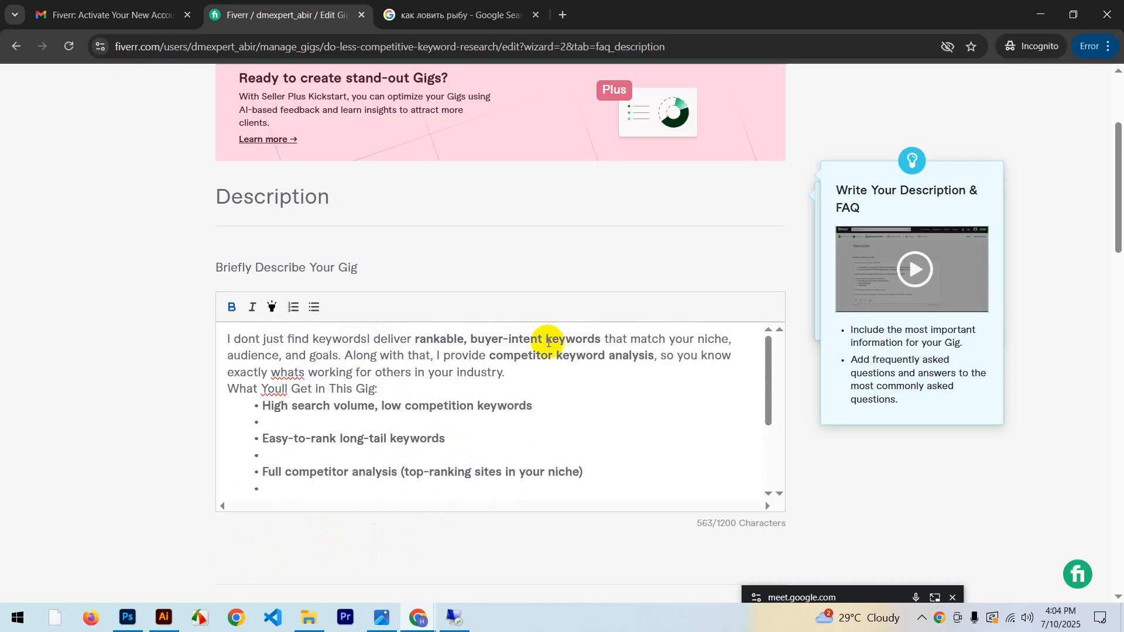
pyautogui.moveTo(547, 341); pyautogui.dragTo(599, 340)
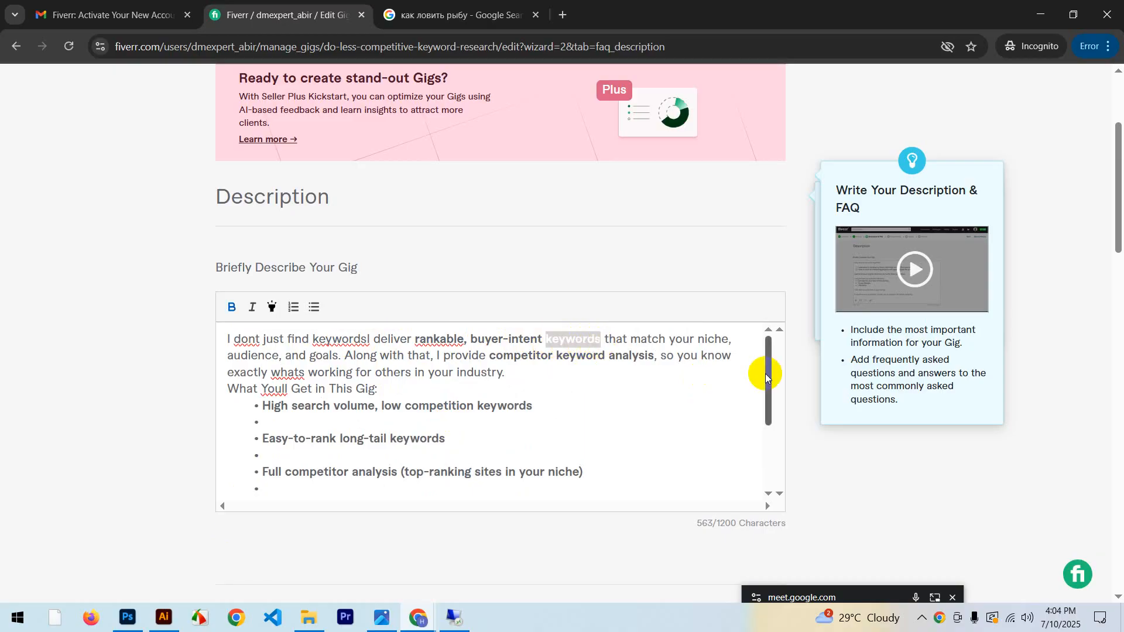
pyautogui.write('kw')
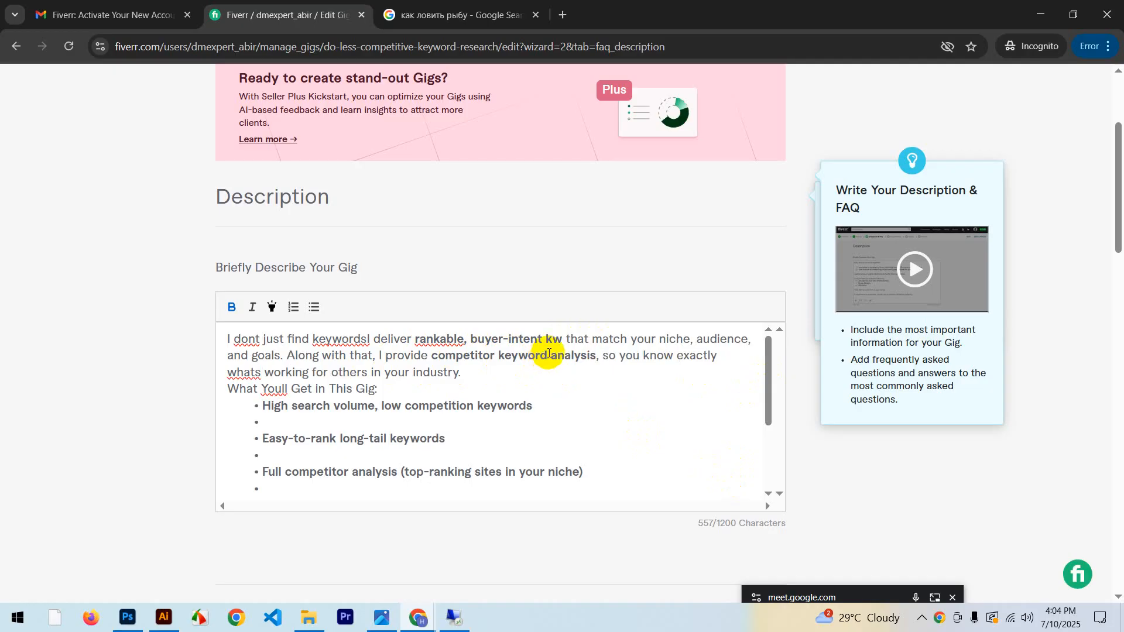
pyautogui.doubleClick(526, 356)
pyautogui.press('BackSpace')
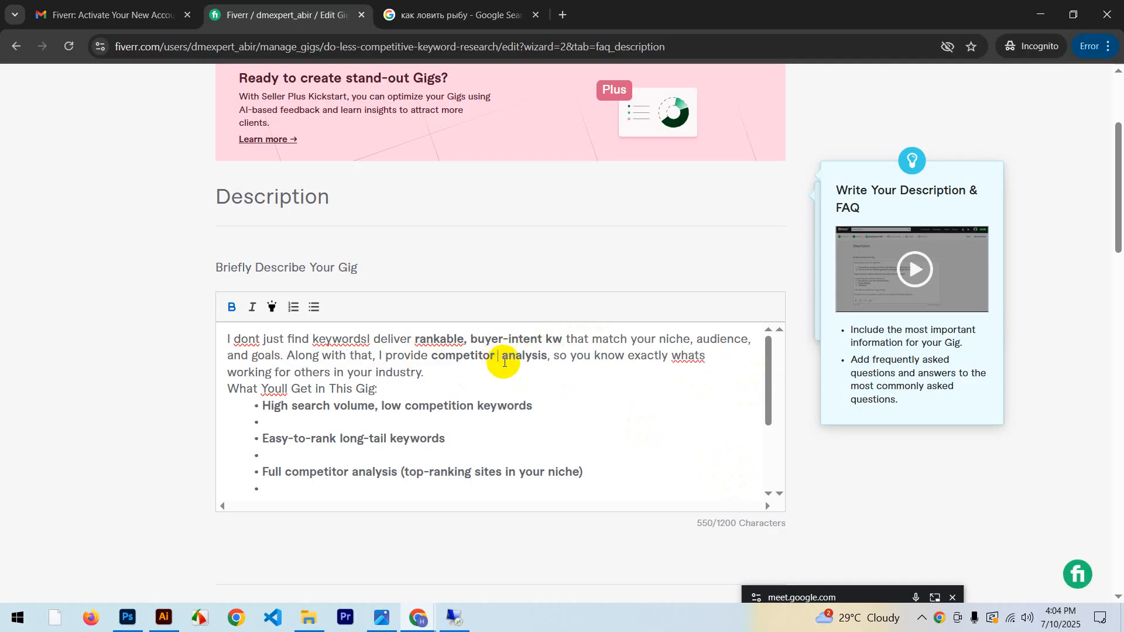
pyautogui.press('BackSpace')
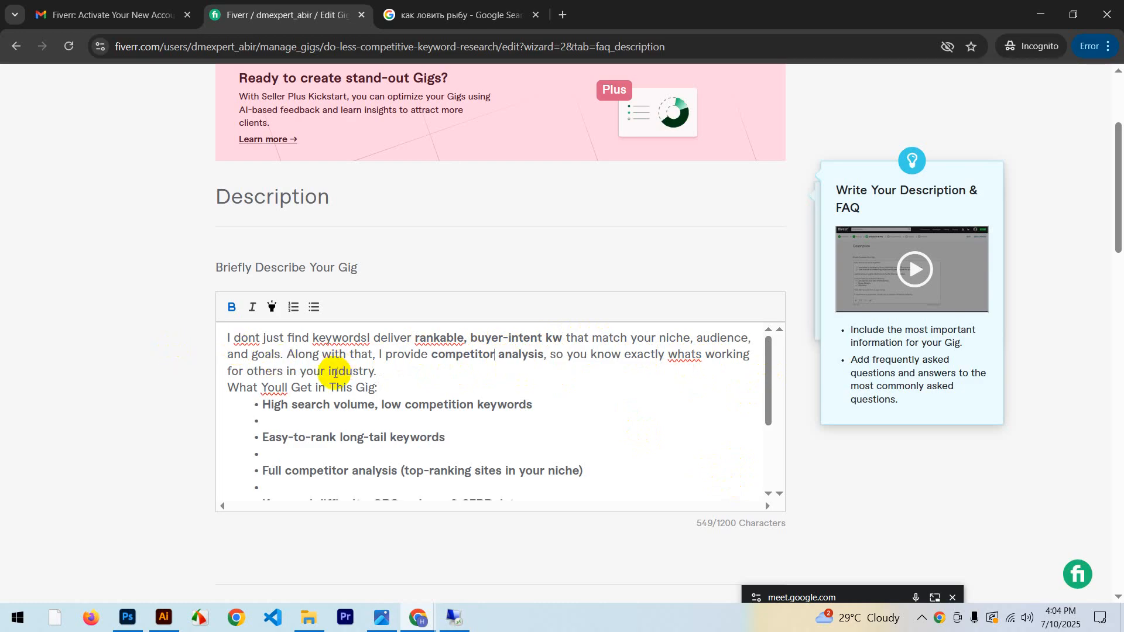
# Shorten the first bullet's 'keywords' to 'kw' and change 'Keyword difficulty' to 'KD'.
pyautogui.scroll(-5, 344, 364)
pyautogui.scroll(3, 351, 372)
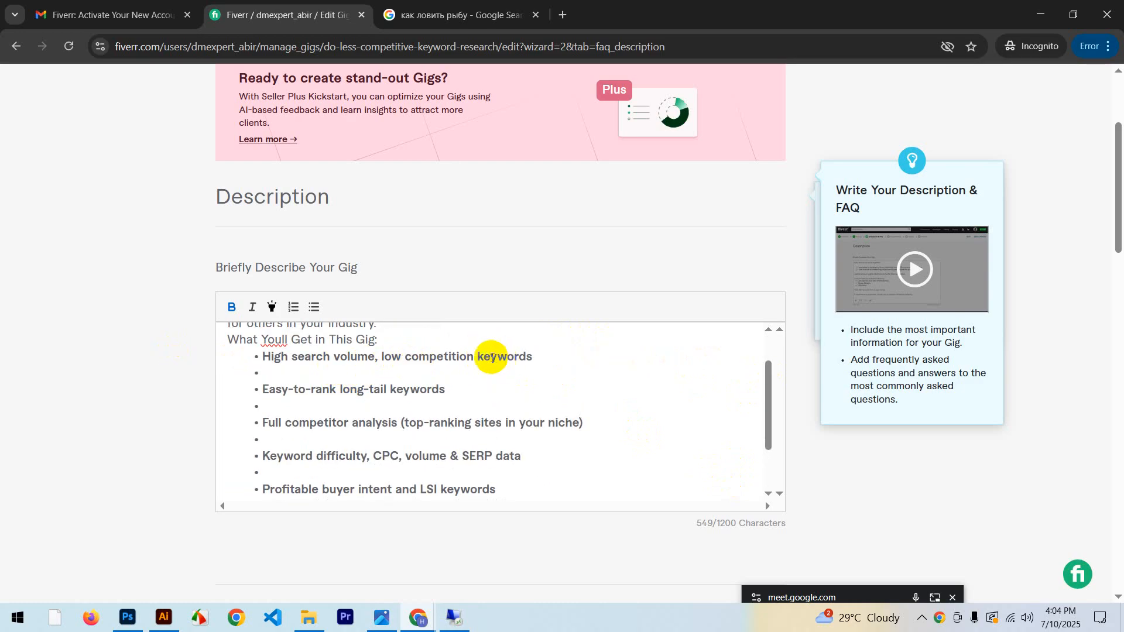
pyautogui.moveTo(484, 358); pyautogui.dragTo(574, 354)
pyautogui.write('w')
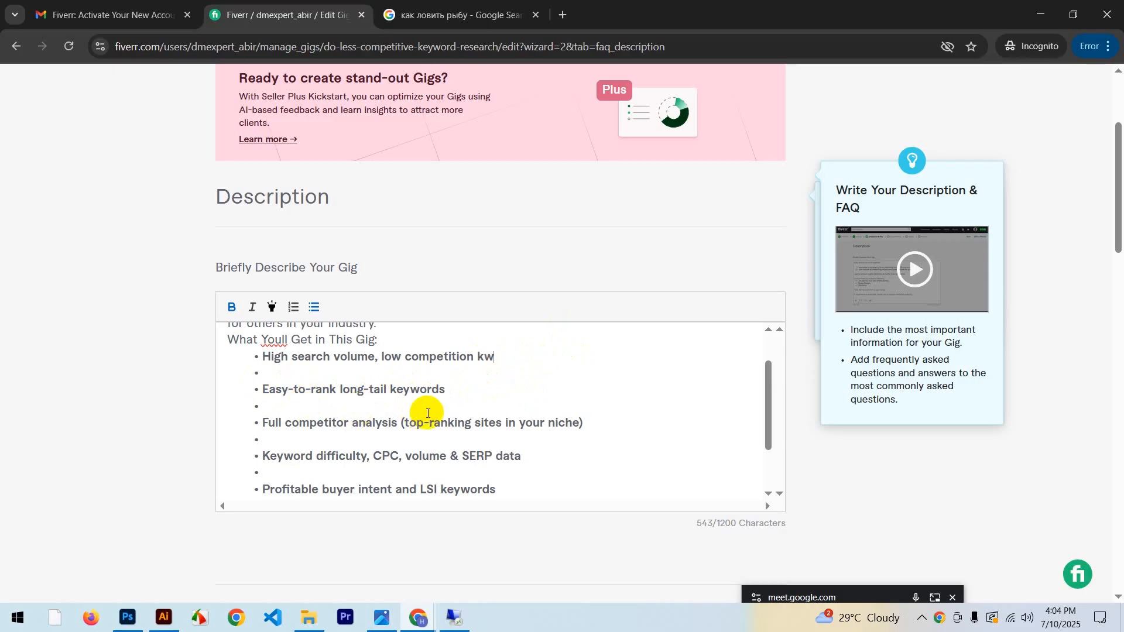
pyautogui.scroll(-1, 477, 413)
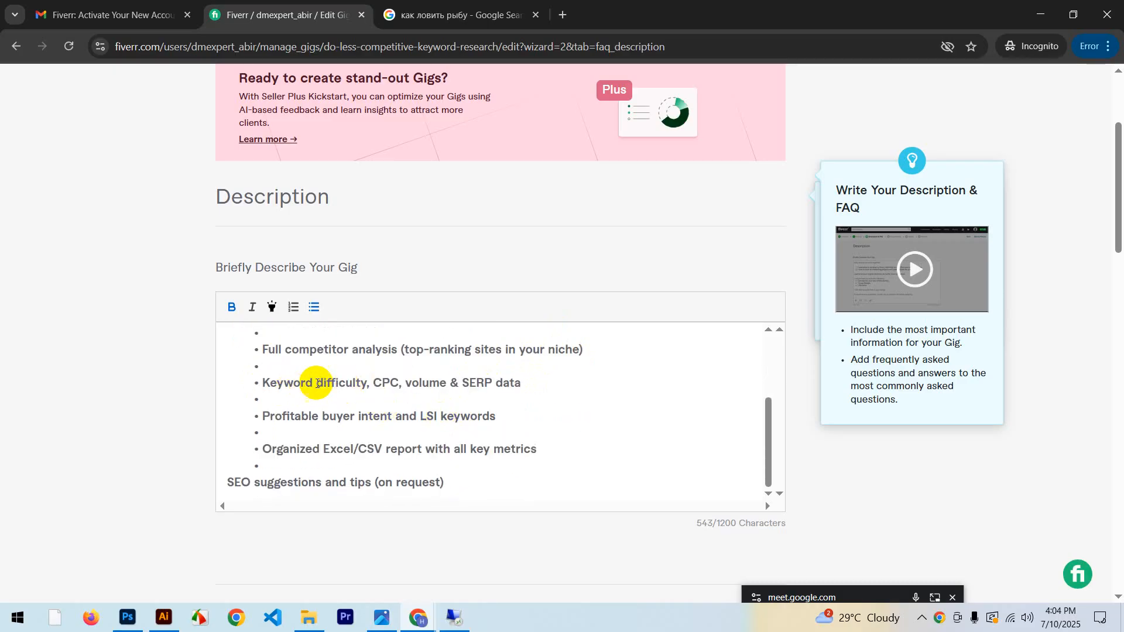
pyautogui.moveTo(368, 381); pyautogui.dragTo(269, 382)
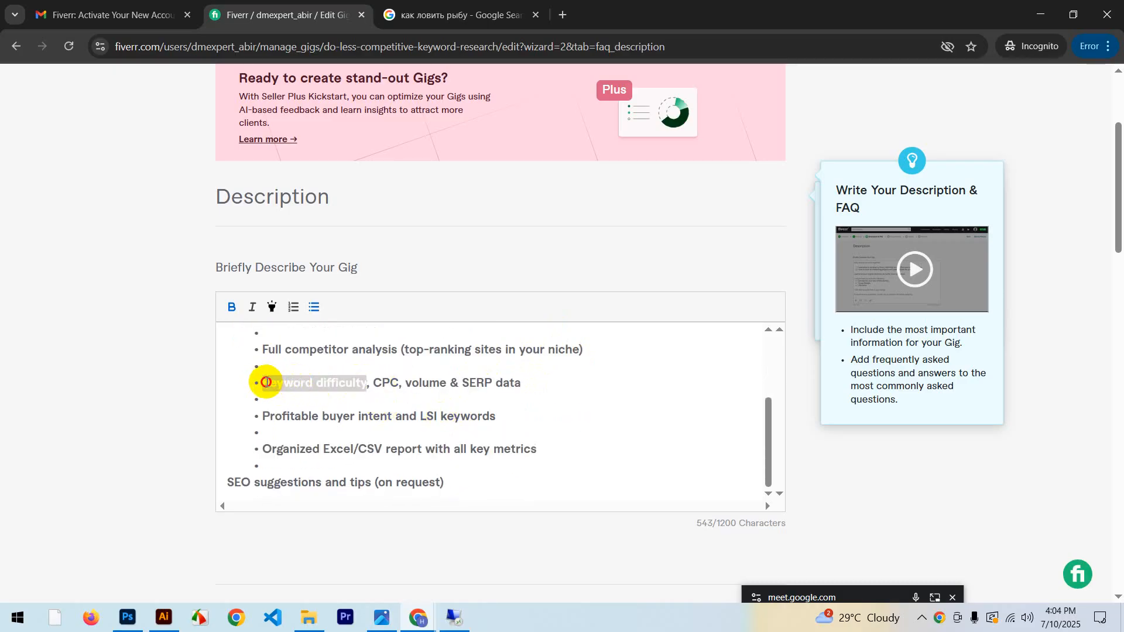
pyautogui.write('KD')
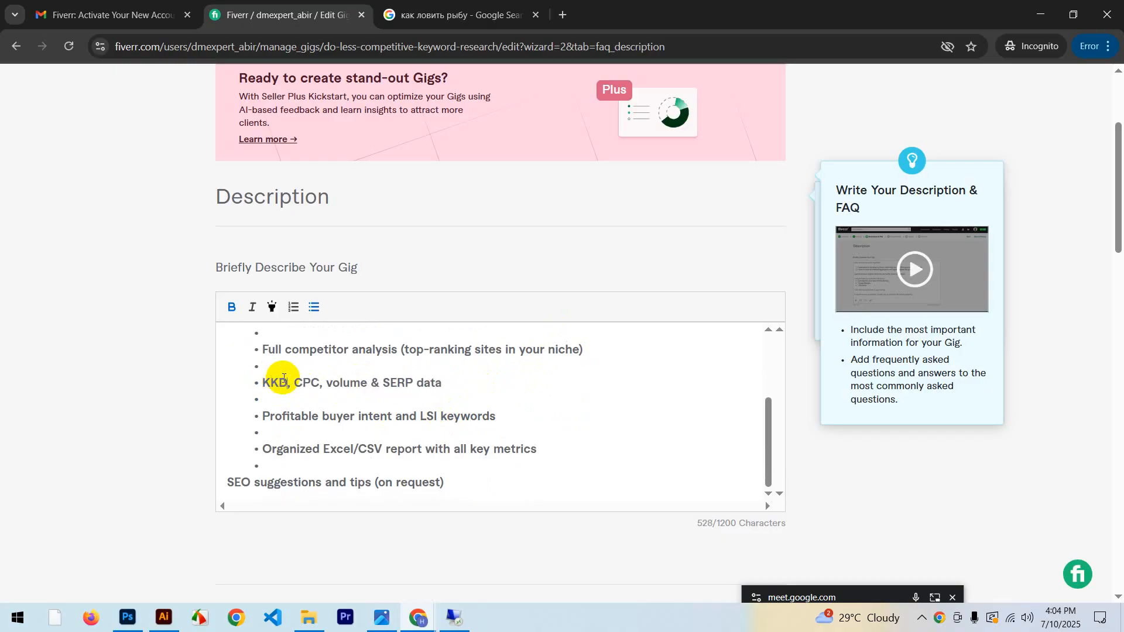
pyautogui.click(277, 383)
pyautogui.press('BackSpace')
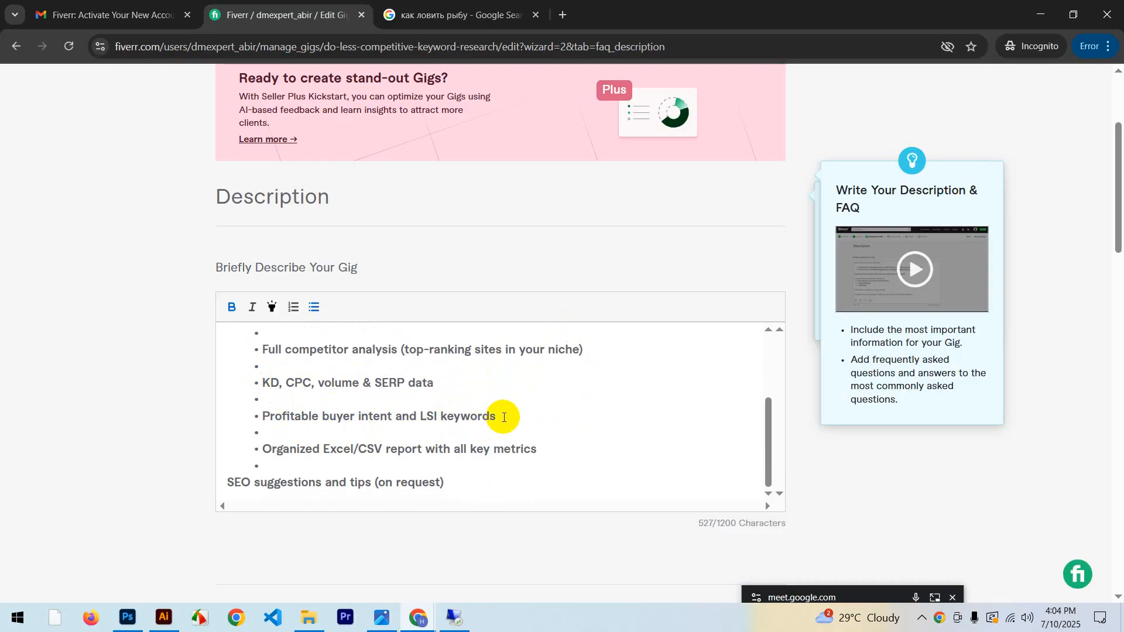
pyautogui.scroll(1, 498, 422)
pyautogui.scroll(-1, 502, 422)
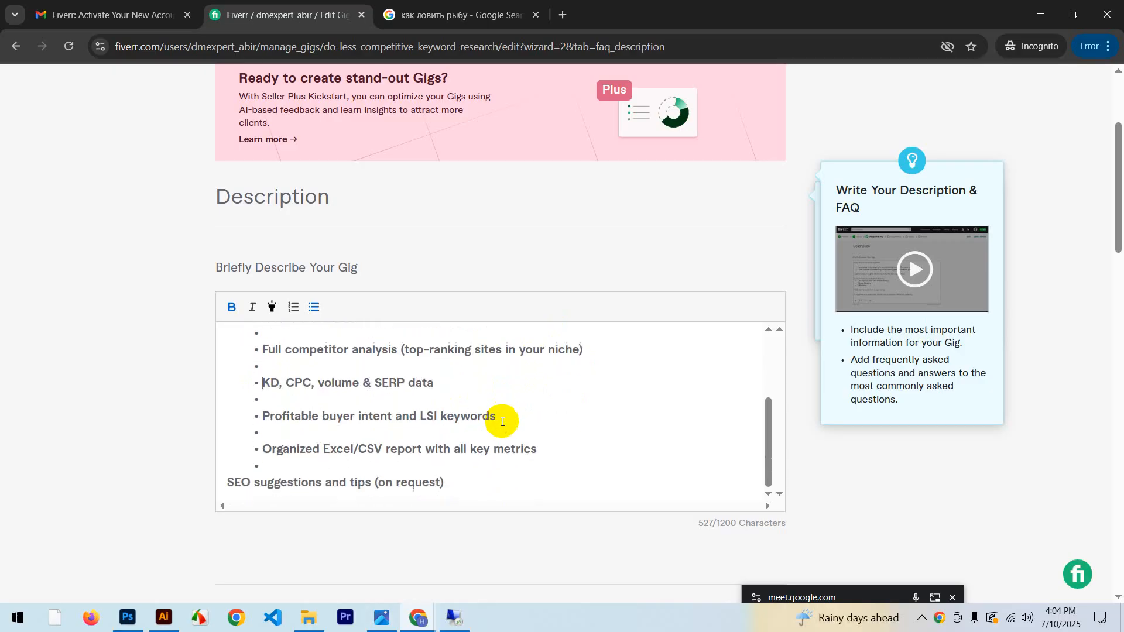
pyautogui.scroll(-3, 502, 422)
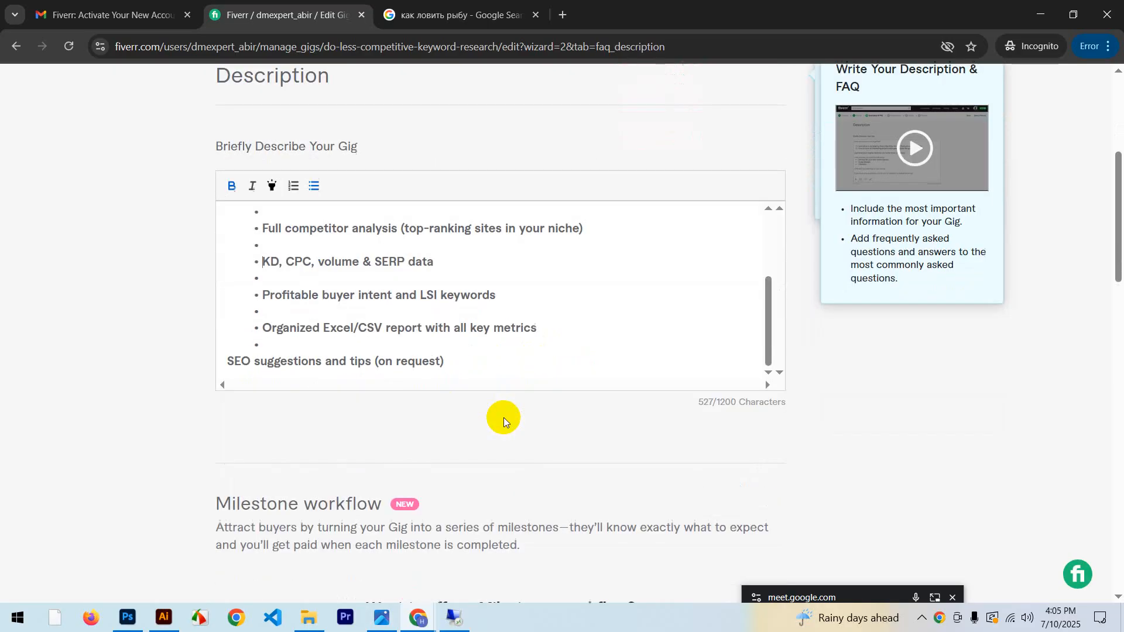
pyautogui.scroll(-10, 586, 457)
# Save the Description & FAQ and review the two default buyer questions on the Requirements step.
pyautogui.click(749, 192)
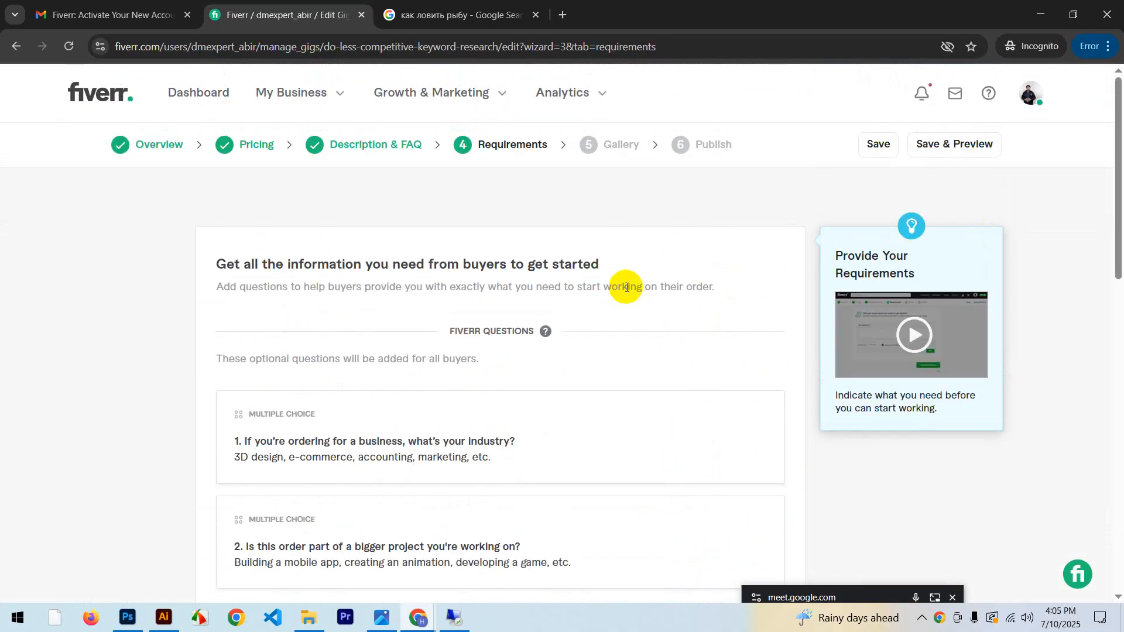
pyautogui.scroll(-4, 635, 299)
pyautogui.scroll(-1, 641, 286)
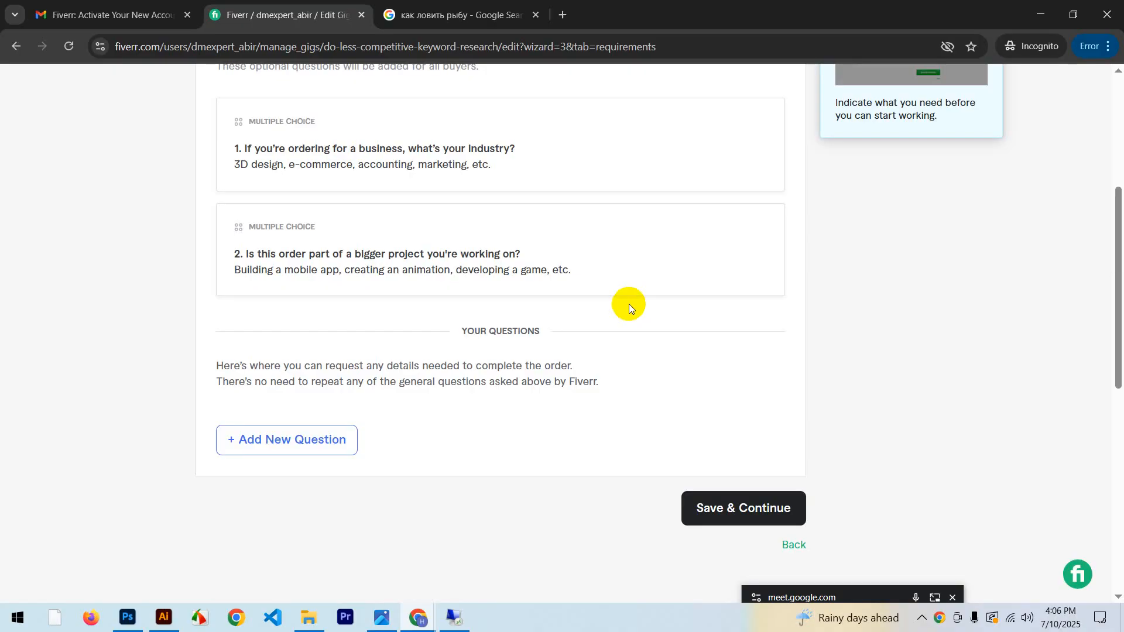
# Add a free-text buyer question 'What is your niche/website?' to the requirements.
pyautogui.click(293, 439)
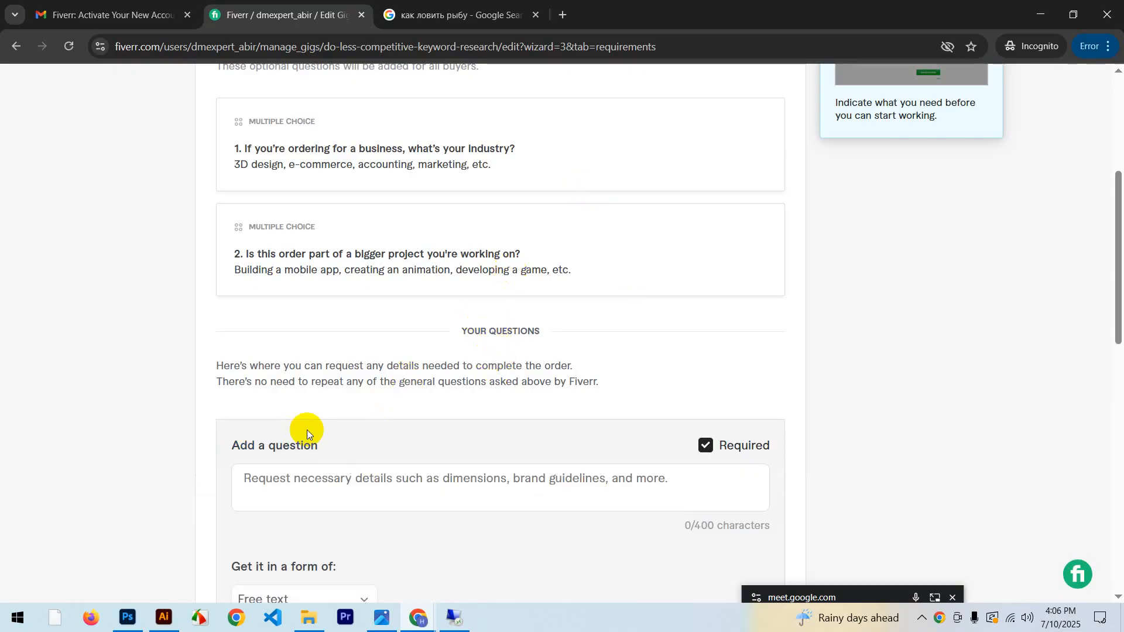
pyautogui.scroll(-1, 328, 424)
pyautogui.click(346, 411)
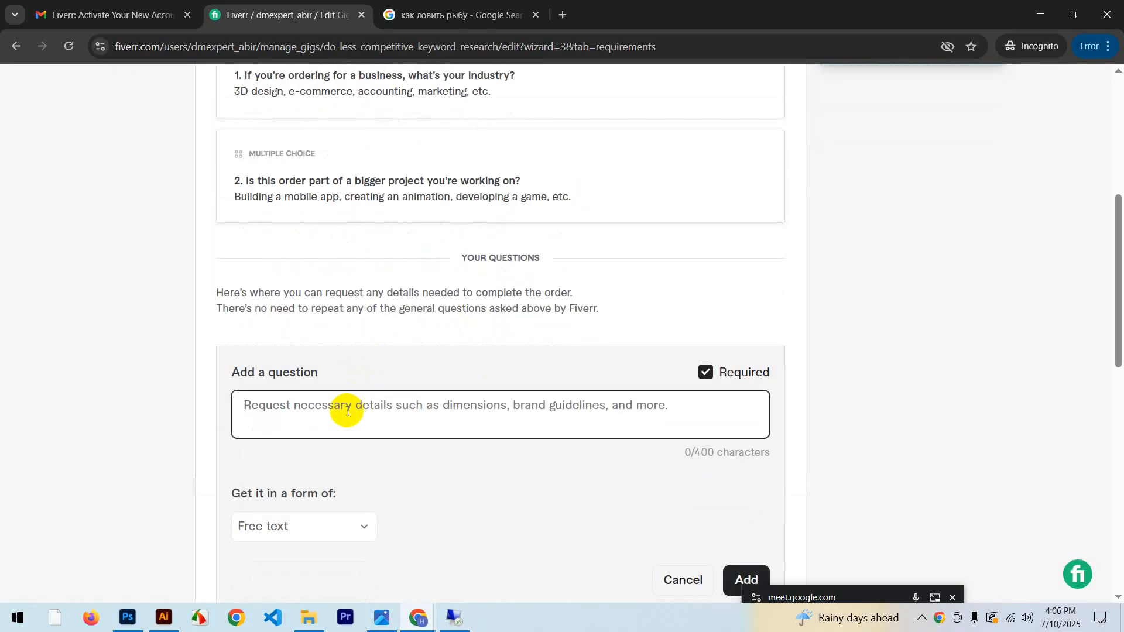
pyautogui.write('What is your')
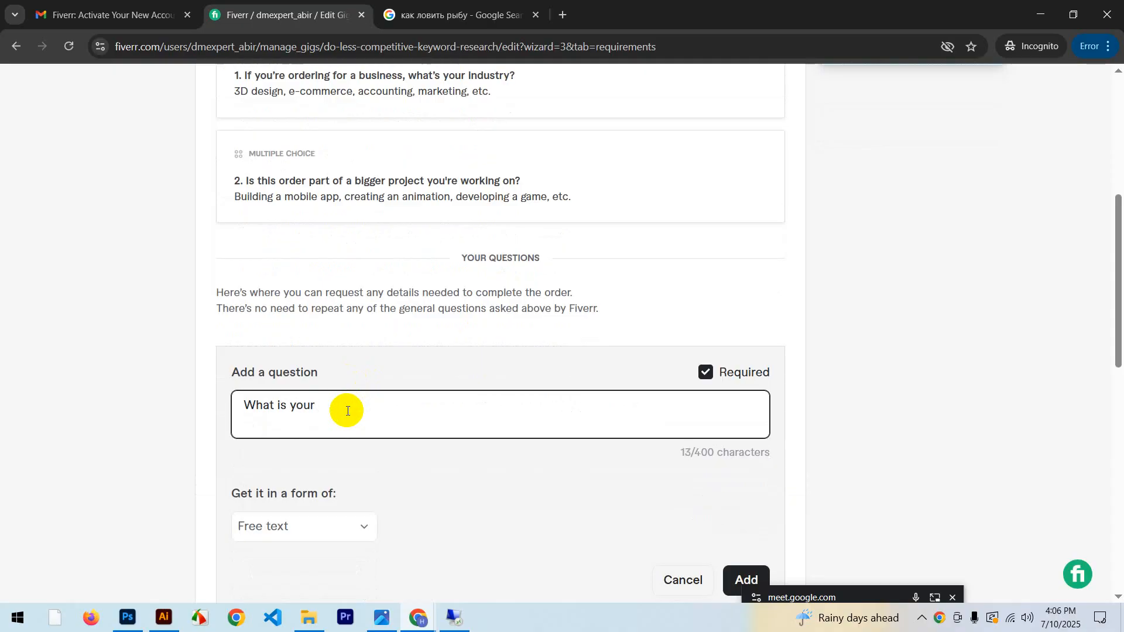
pyautogui.write(' niche/website?')
pyautogui.scroll(-1, 392, 405)
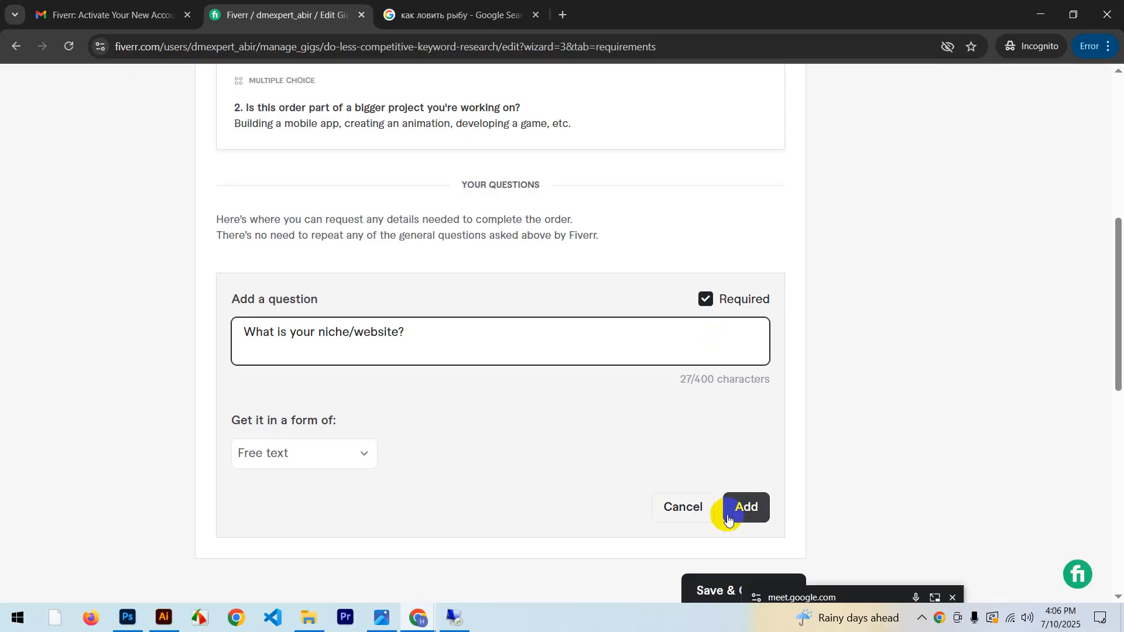
pyautogui.scroll(-3, 750, 469)
pyautogui.click(743, 285)
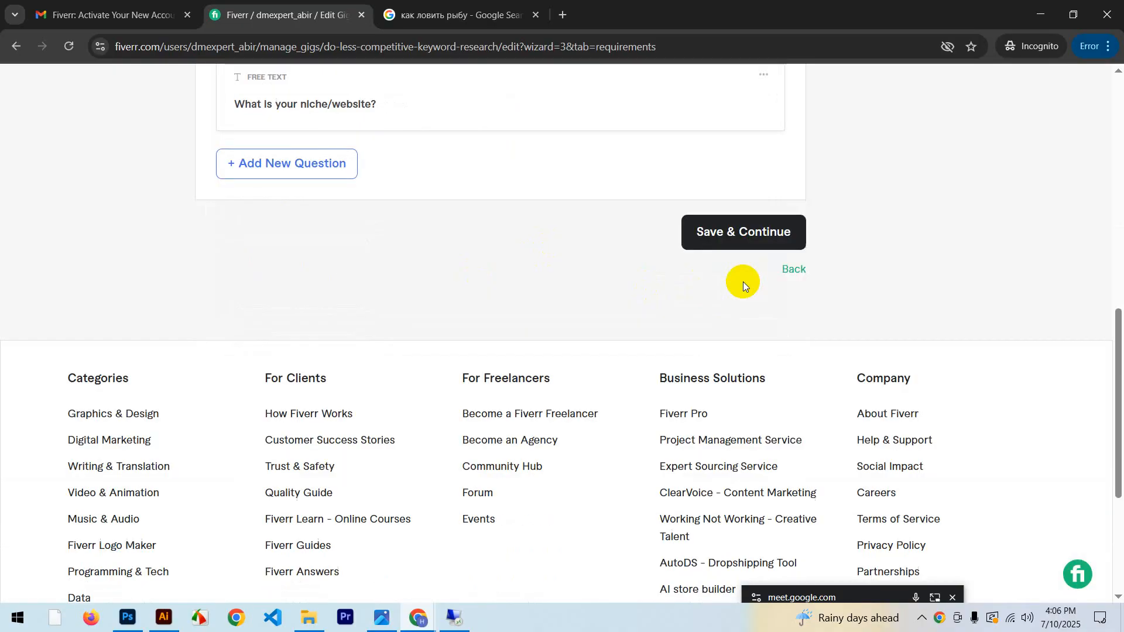
# Save the requirements and continue to the gallery step.
pyautogui.scroll(2, 187, 273)
pyautogui.moveTo(237, 251); pyautogui.dragTo(403, 250)
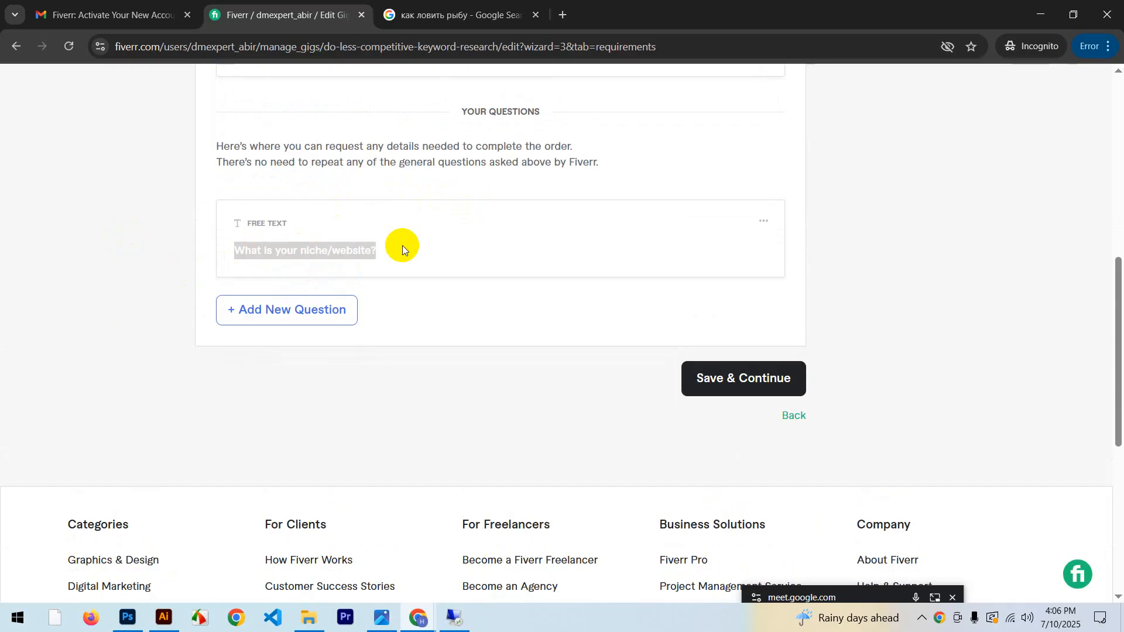
pyautogui.click(756, 374)
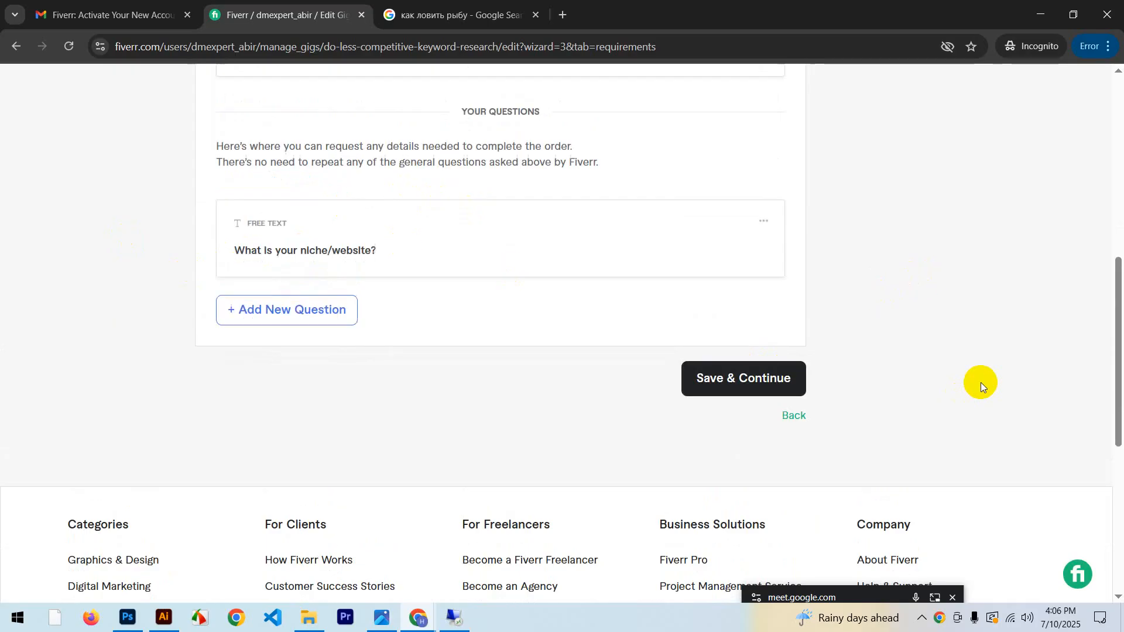
pyautogui.scroll(-5, 761, 339)
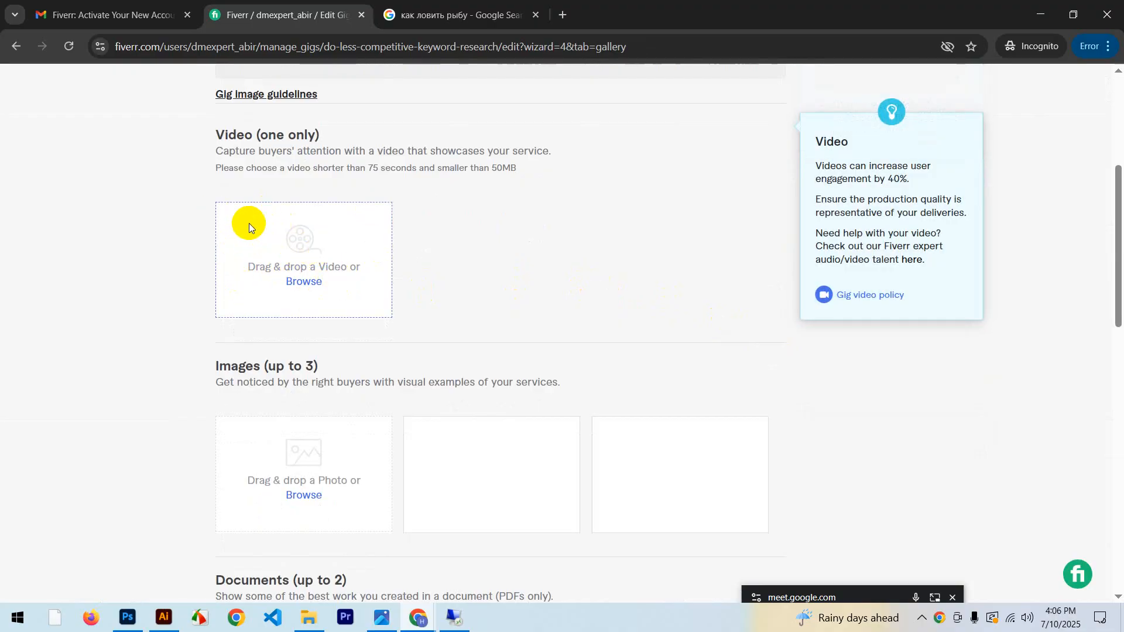
# Open the file chooser for the first slot under Images (up to 3).
pyautogui.scroll(-3, 352, 272)
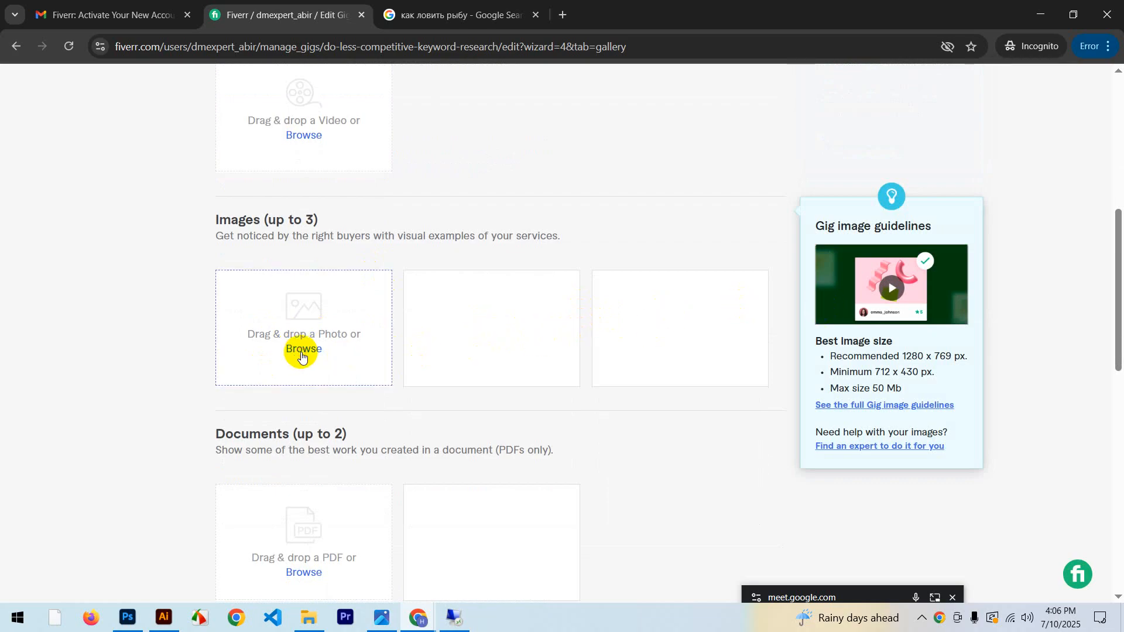
pyautogui.click(321, 351)
# Switch the Open dialog to the Downloads folder.
pyautogui.scroll(-4, 411, 256)
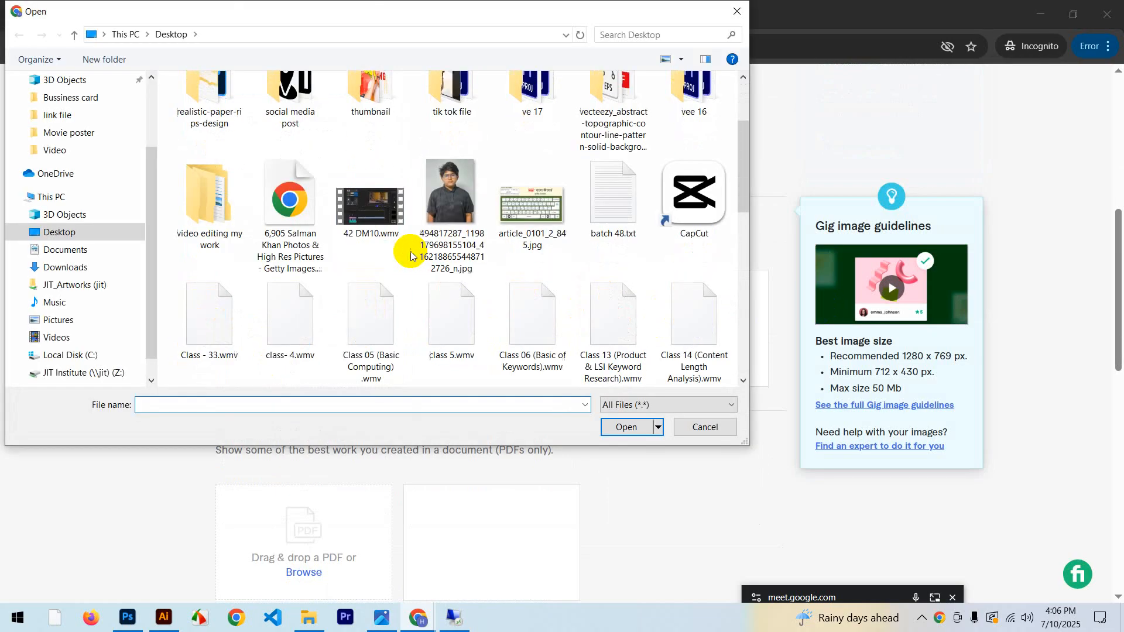
pyautogui.scroll(-10, 411, 255)
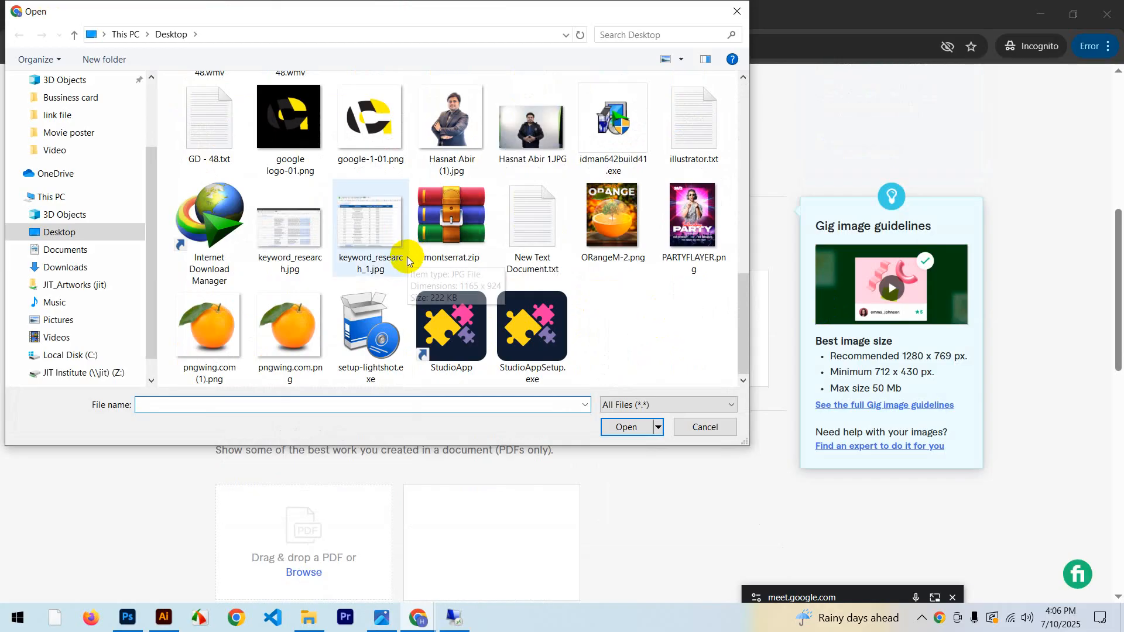
pyautogui.scroll(5, 408, 261)
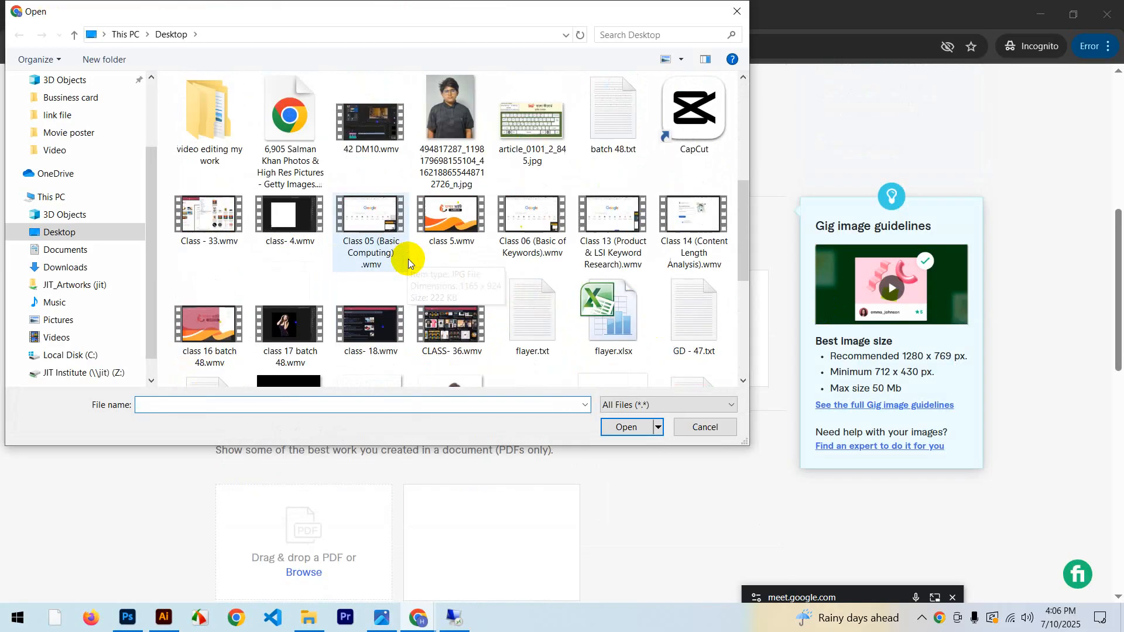
pyautogui.scroll(8, 408, 259)
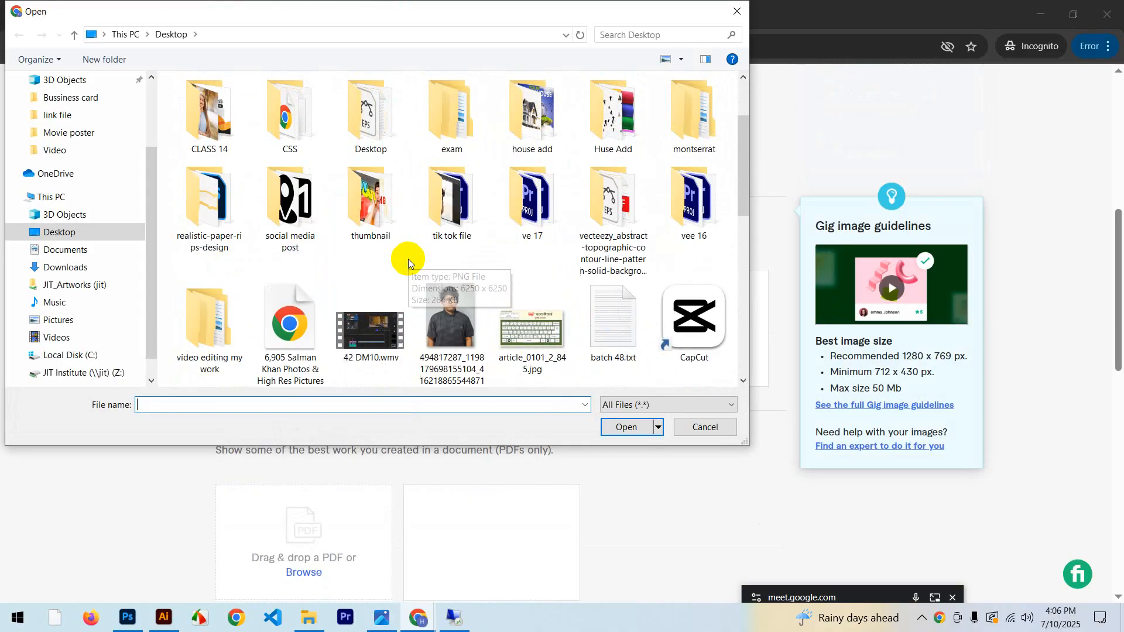
pyautogui.scroll(5, 87, 133)
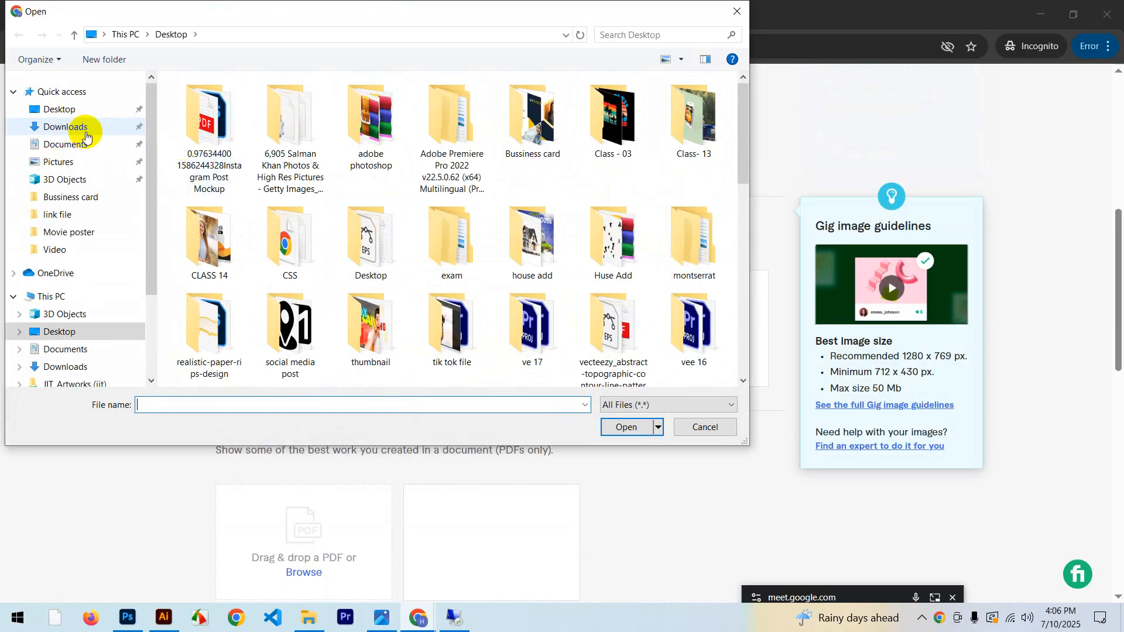
pyautogui.click(82, 126)
# Upload grunge-wall-texture.jpg from Downloads as the primary gig image.
pyautogui.scroll(-3, 386, 226)
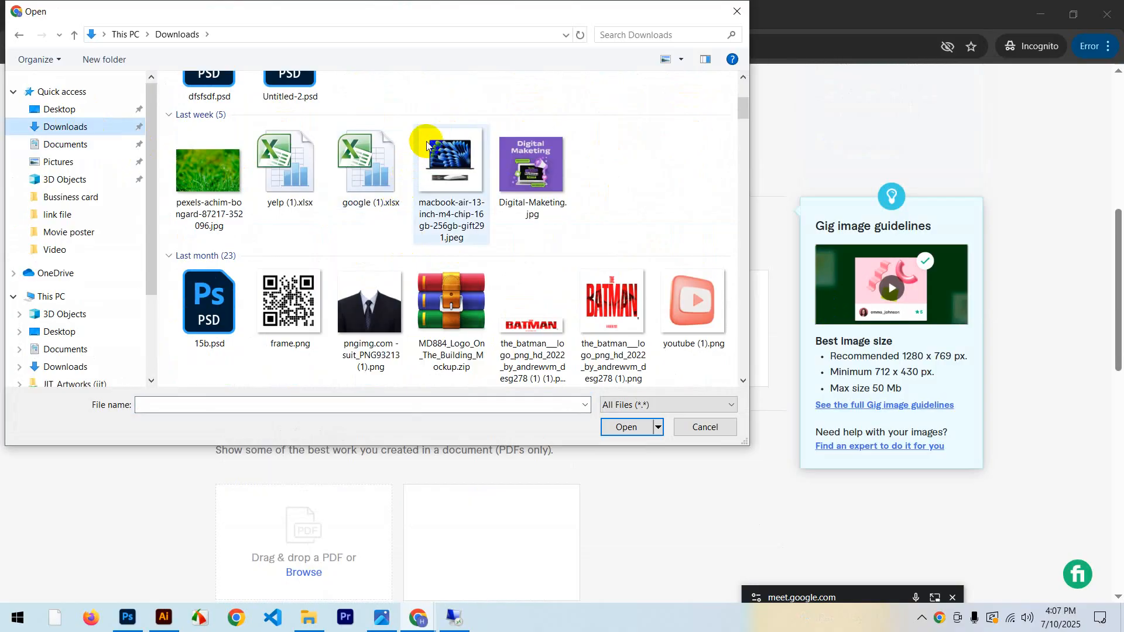
pyautogui.scroll(-2, 434, 132)
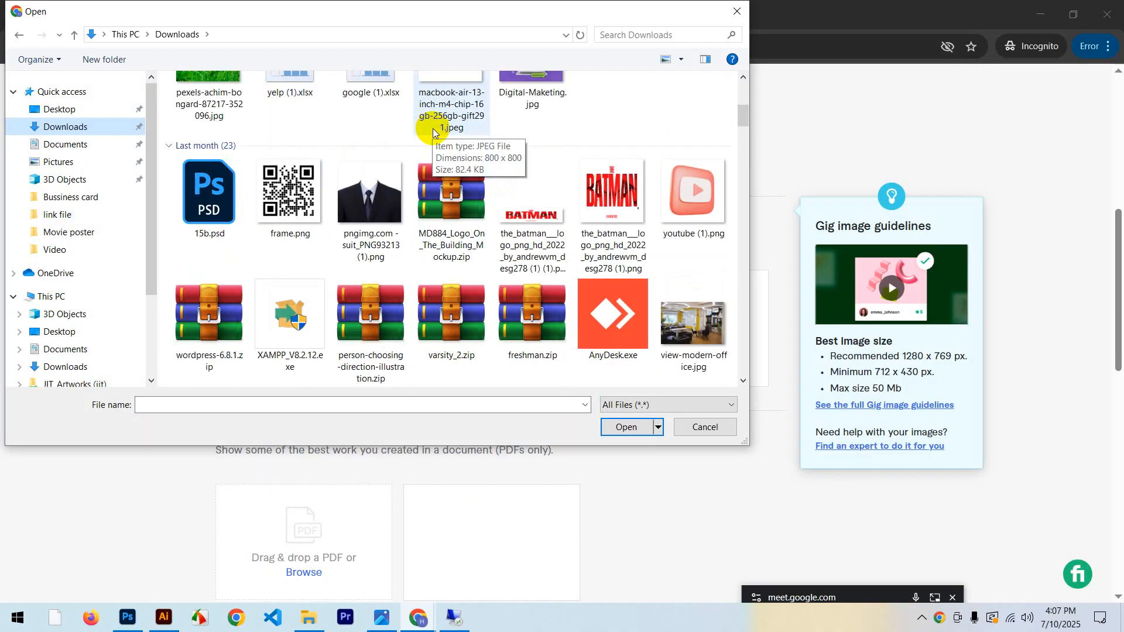
pyautogui.scroll(-2, 433, 132)
pyautogui.scroll(-6, 433, 132)
pyautogui.scroll(5, 433, 134)
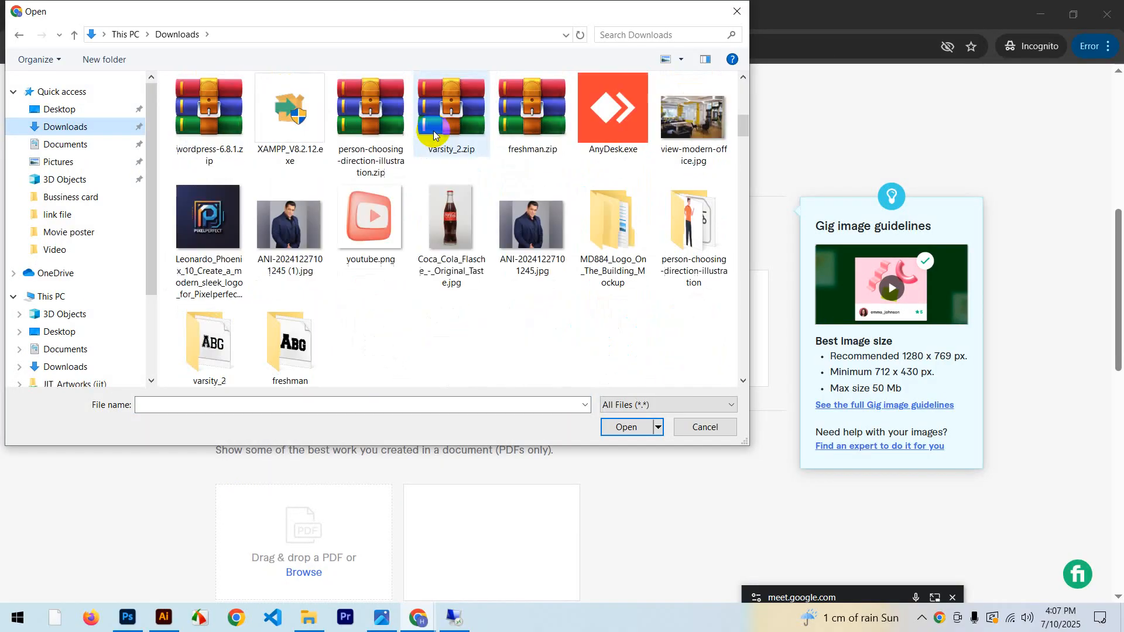
pyautogui.scroll(-5, 434, 135)
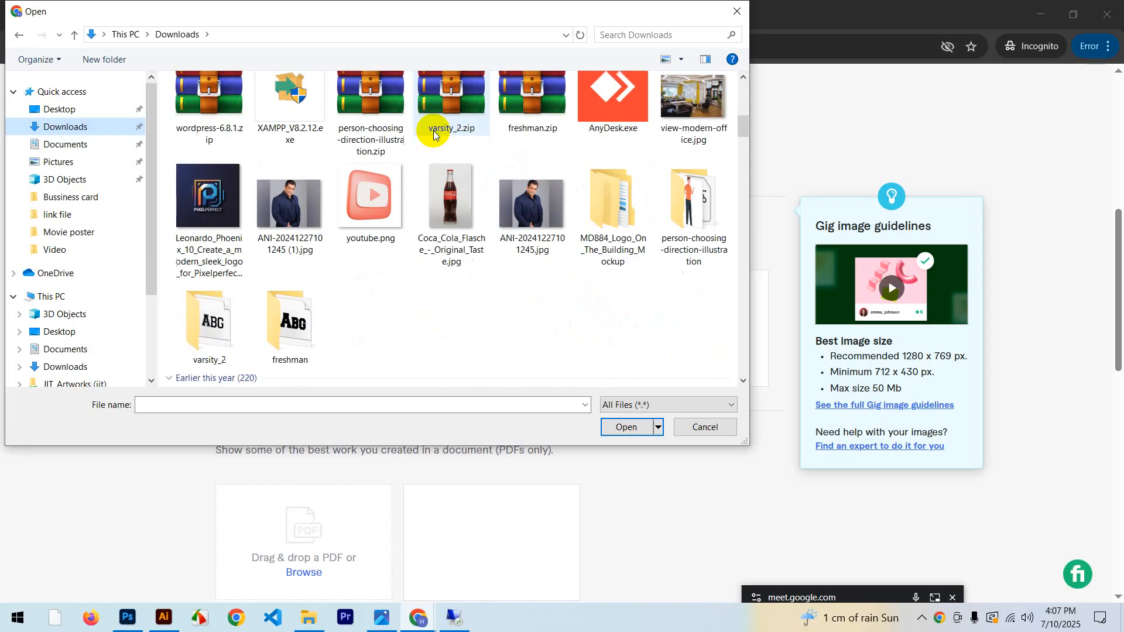
pyautogui.click(289, 345)
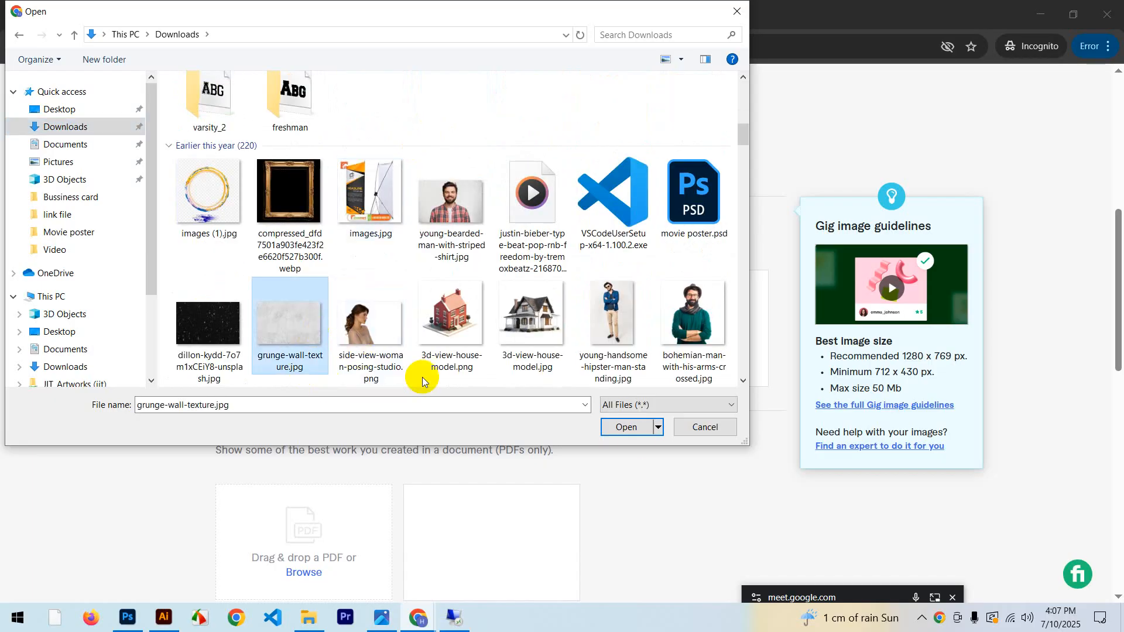
pyautogui.click(626, 426)
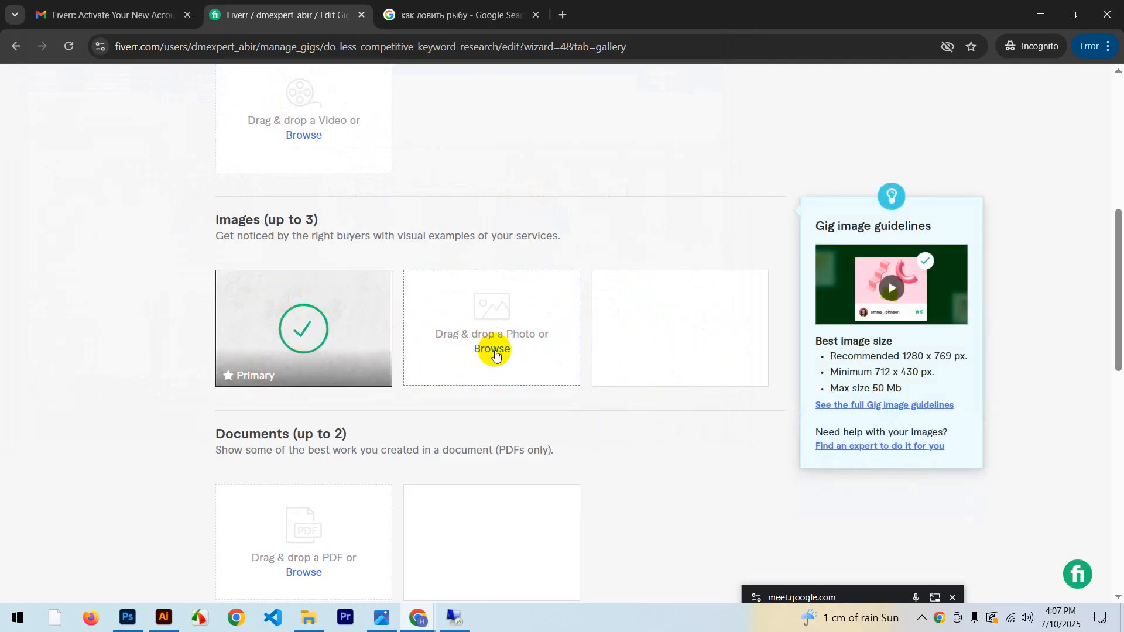
# Upload the Batman logo png into the second image slot.
pyautogui.click(573, 353)
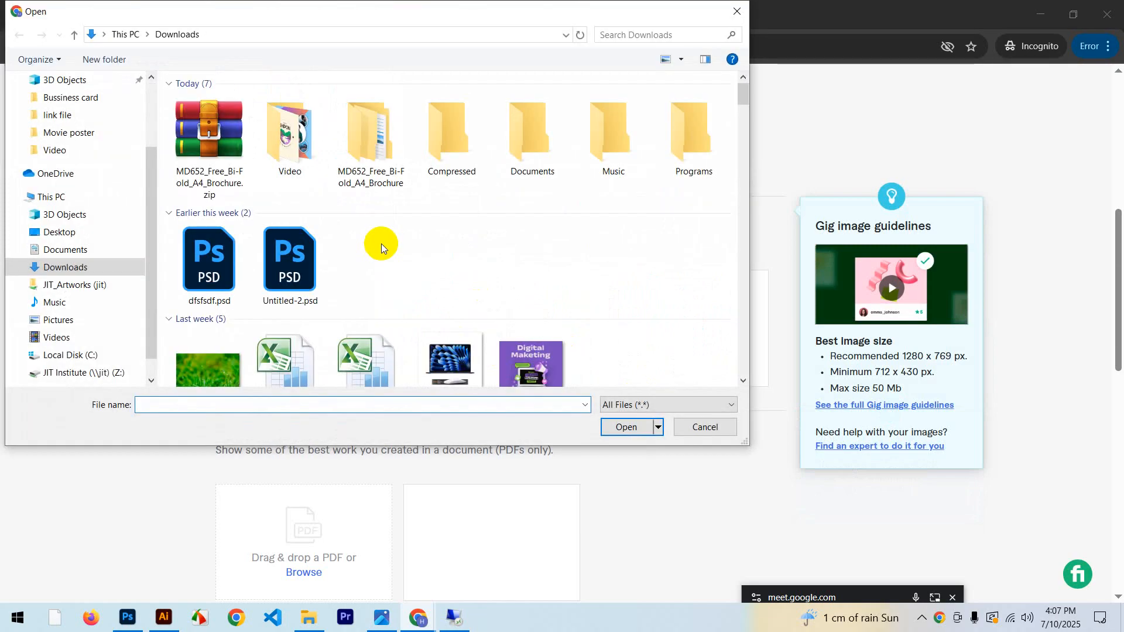
pyautogui.scroll(-5, 381, 243)
pyautogui.click(612, 199)
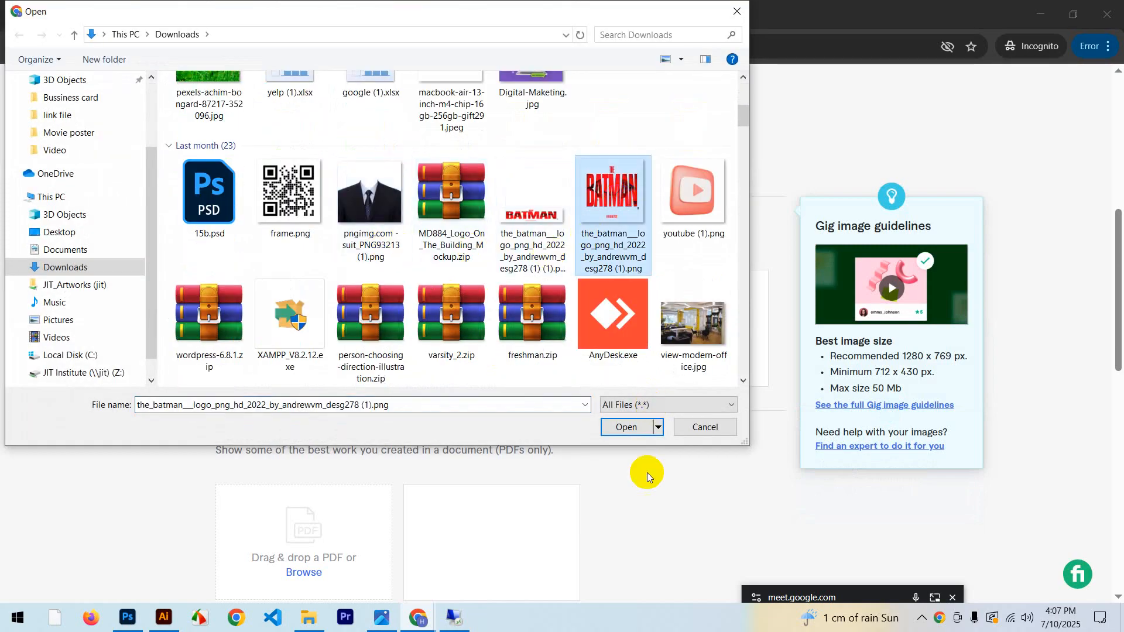
pyautogui.click(624, 429)
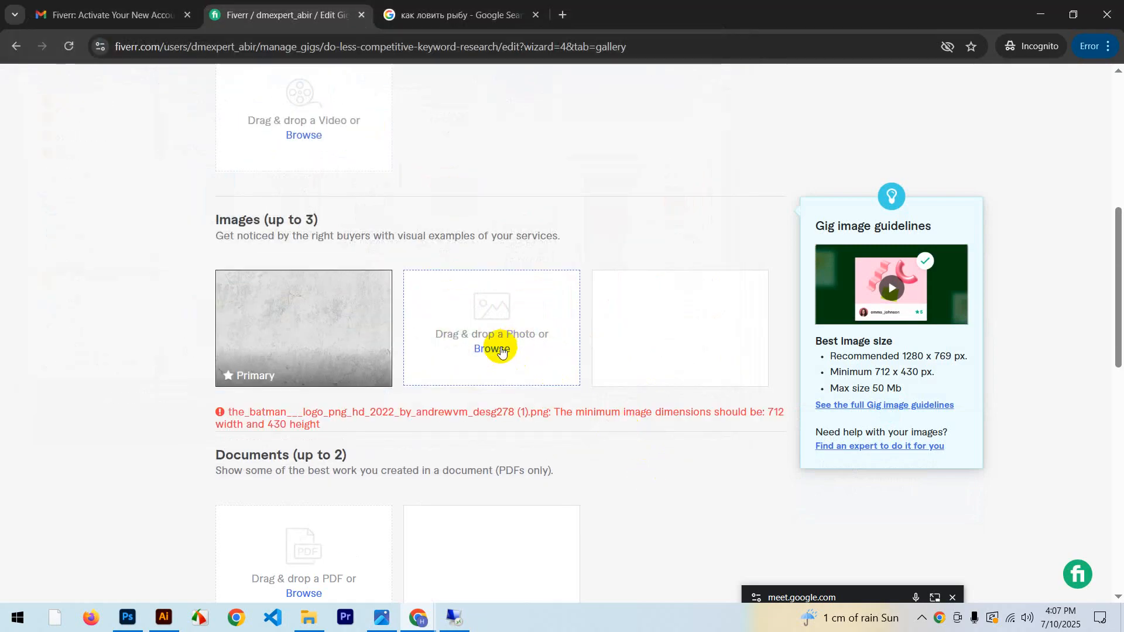
# Add view-modern-office.jpg as the second gig image and save the gallery.
pyautogui.click(549, 353)
pyautogui.scroll(-5, 346, 232)
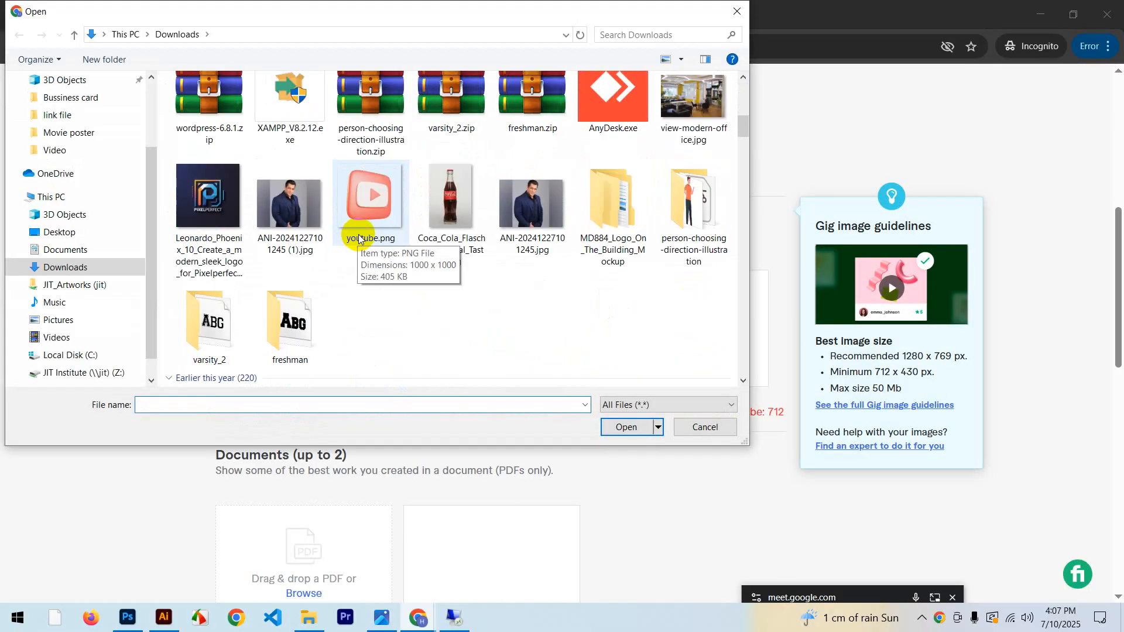
pyautogui.scroll(1, 360, 239)
pyautogui.click(694, 117)
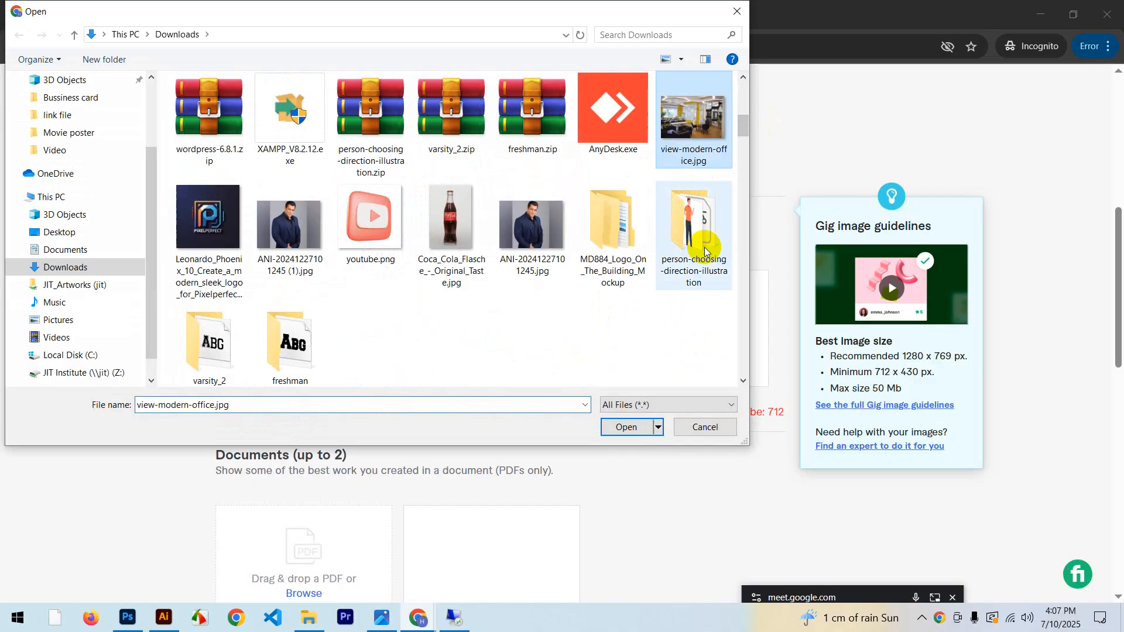
pyautogui.click(627, 428)
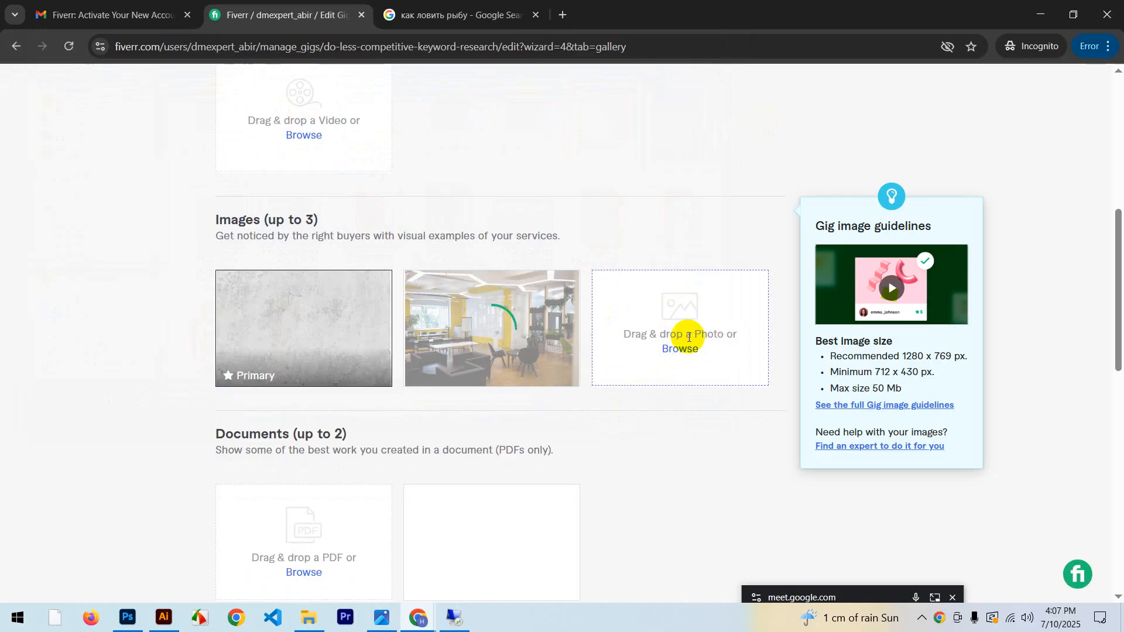
pyautogui.scroll(-2, 644, 317)
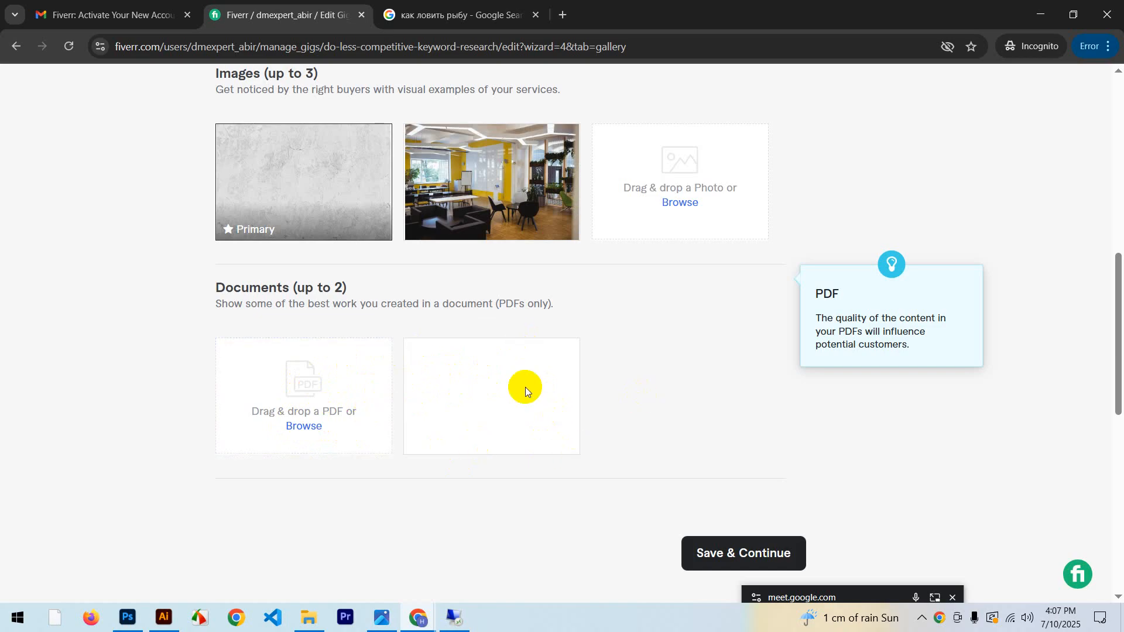
pyautogui.click(754, 567)
# Confirm the gallery save and start Identity verification from the Publish page.
pyautogui.click(773, 567)
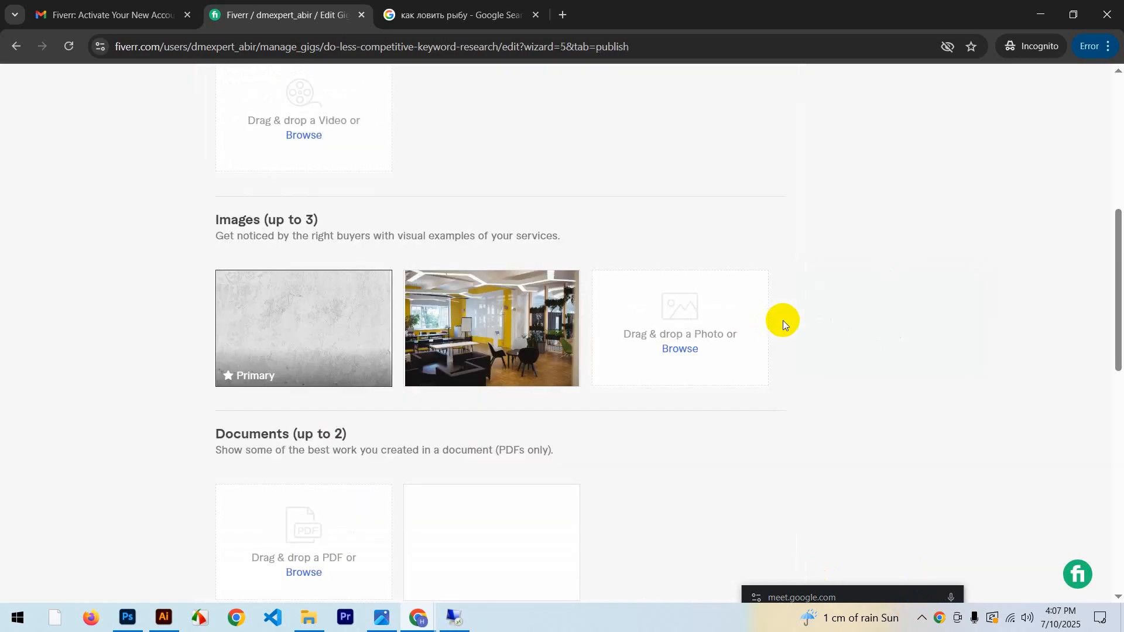
pyautogui.scroll(-4, 784, 322)
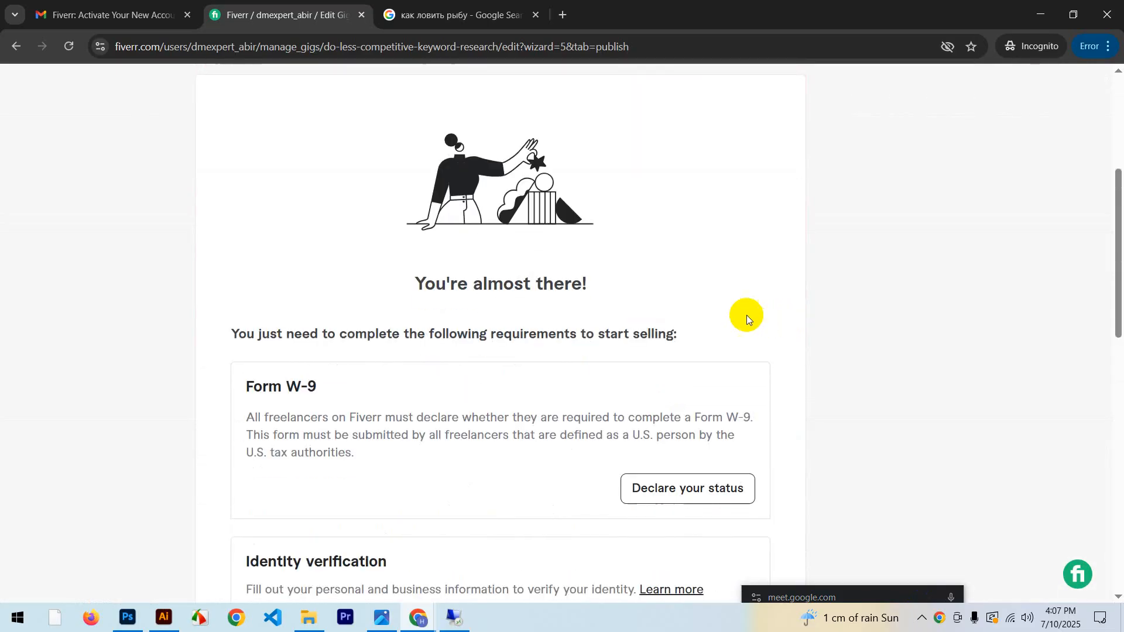
pyautogui.scroll(-5, 544, 316)
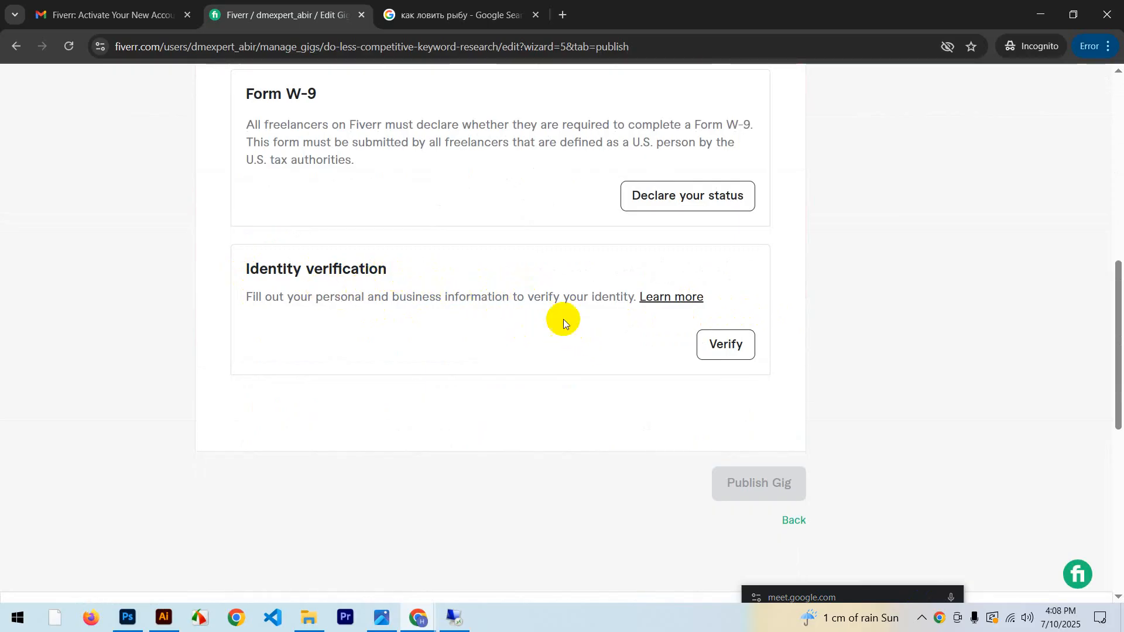
pyautogui.click(723, 342)
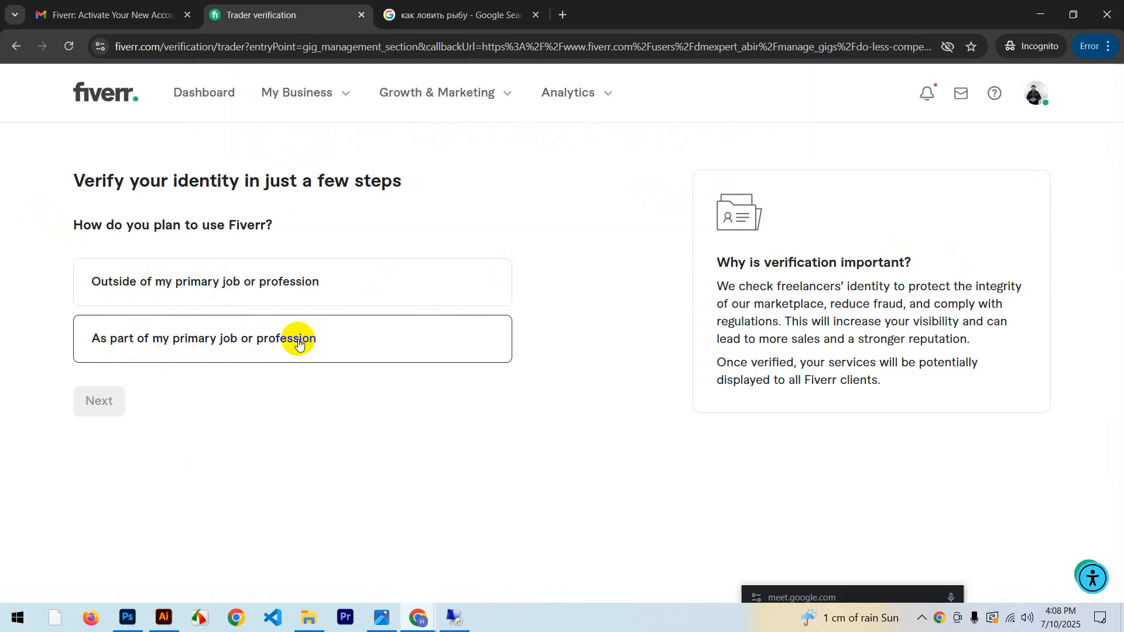
# Answer 'As part of my primary job or profession' and 'No' for business registration, then continue.
pyautogui.click(196, 355)
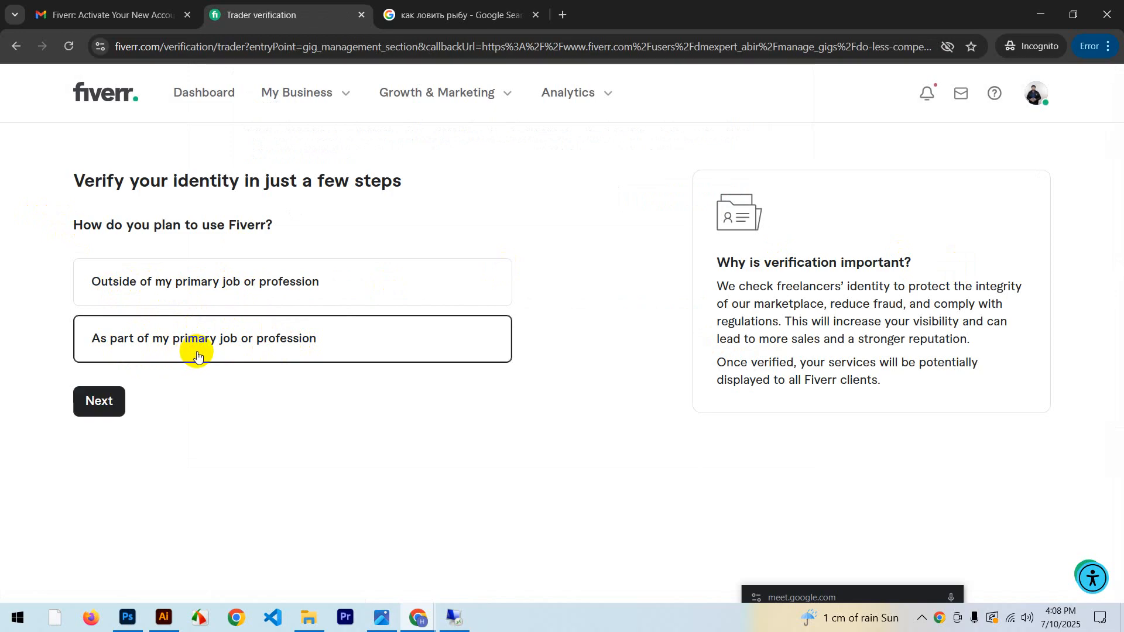
pyautogui.click(101, 396)
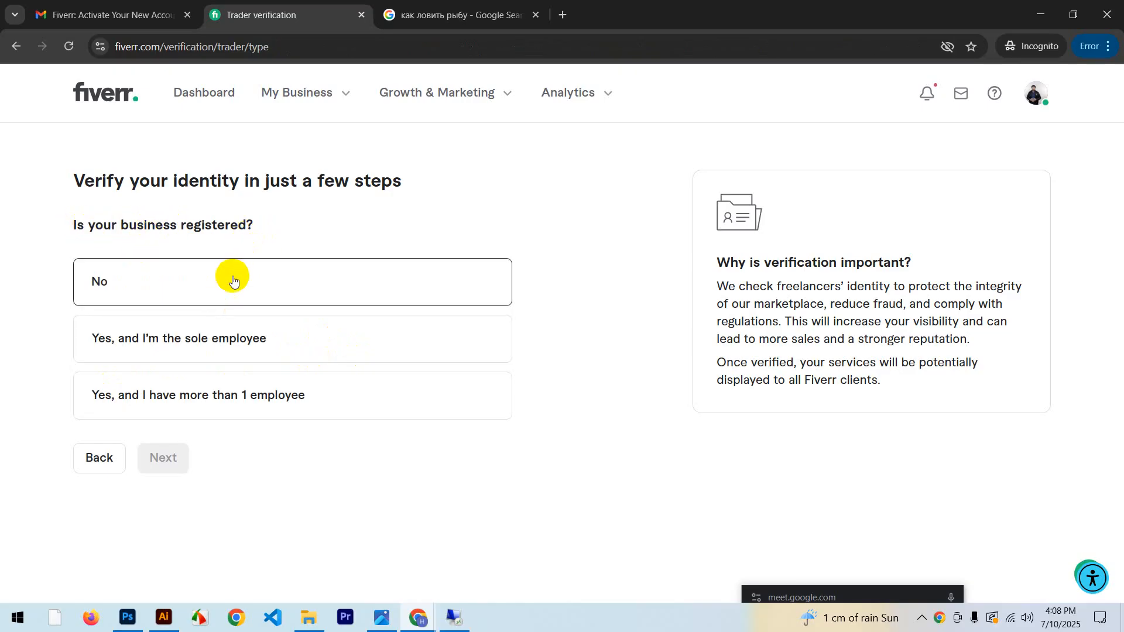
pyautogui.click(151, 293)
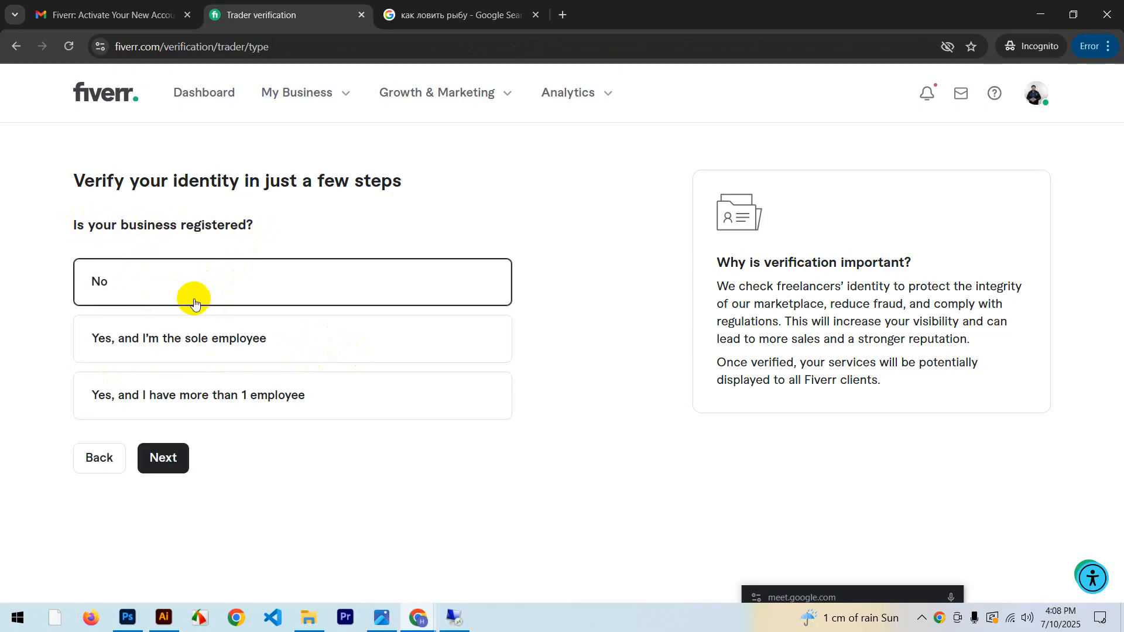
pyautogui.click(170, 461)
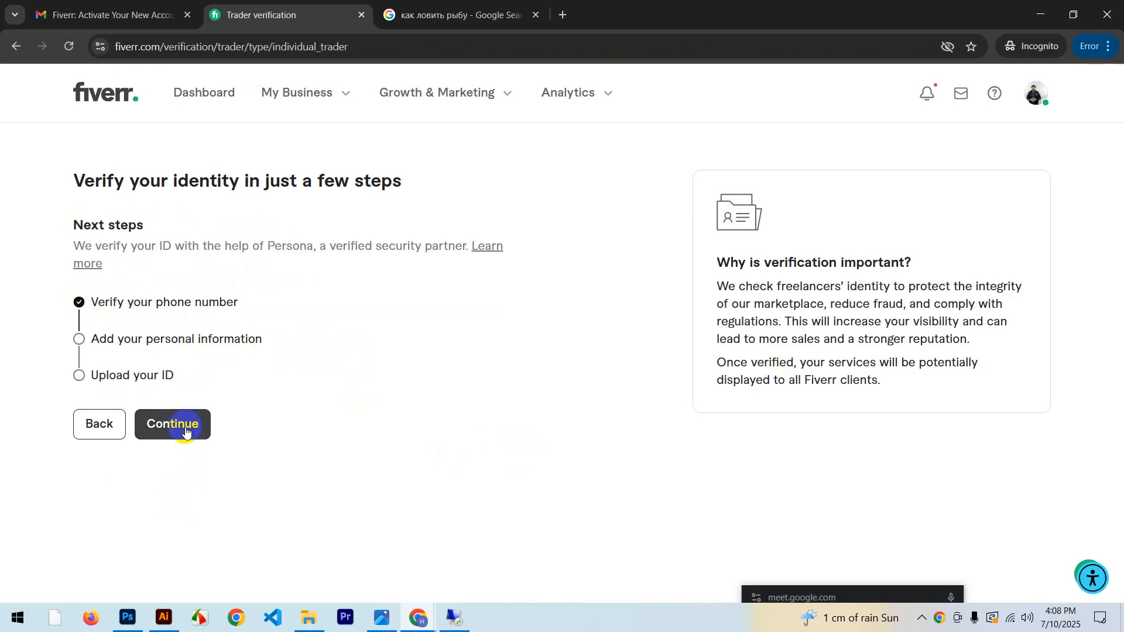
pyautogui.click(176, 428)
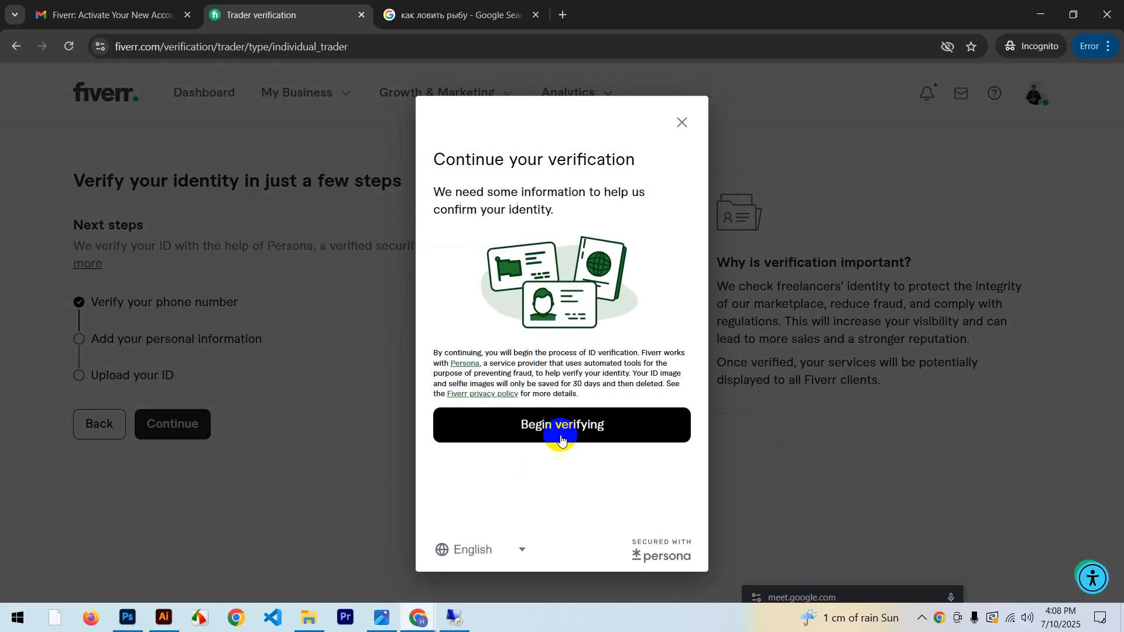
# Begin ID verification with Bangladesh as the ID country and tick 'I consent to the above'.
pyautogui.click(534, 426)
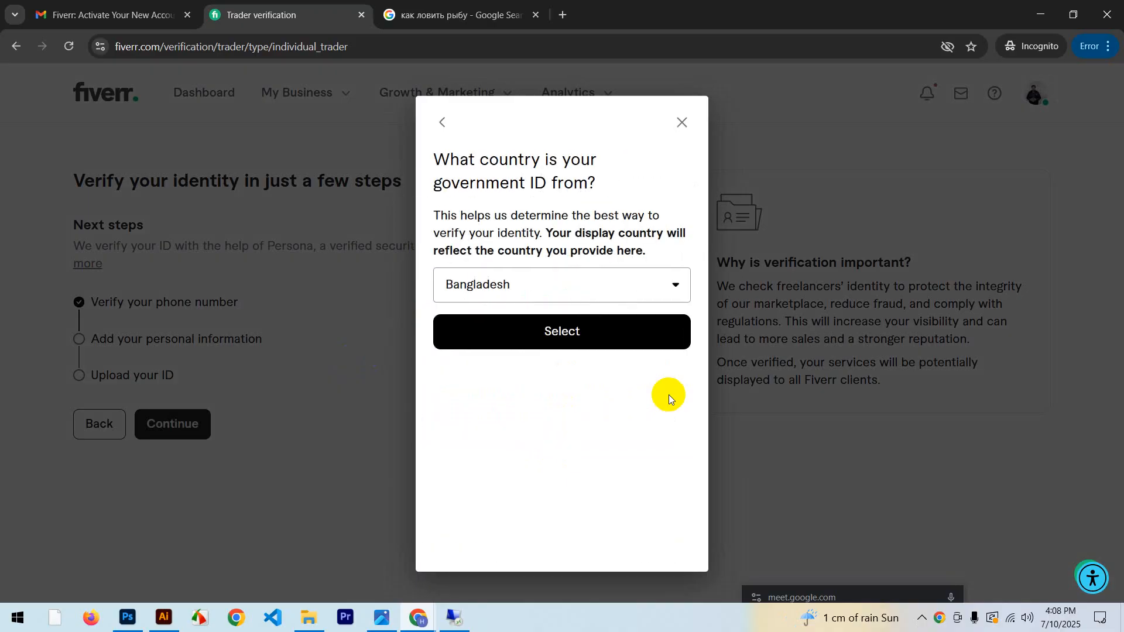
pyautogui.click(539, 329)
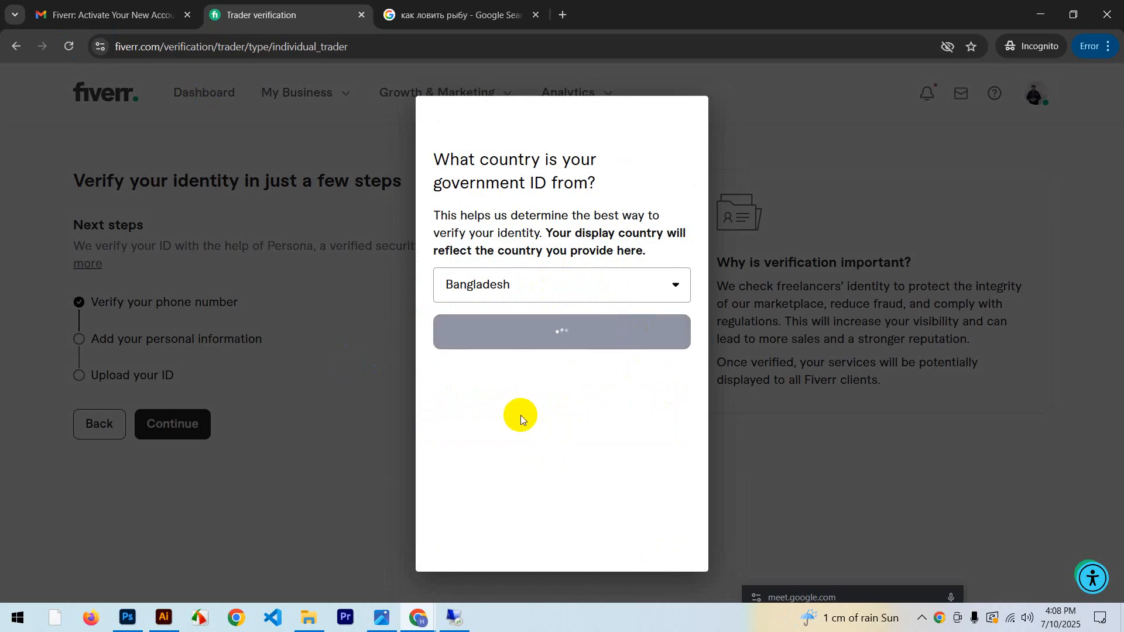
pyautogui.scroll(-7, 524, 416)
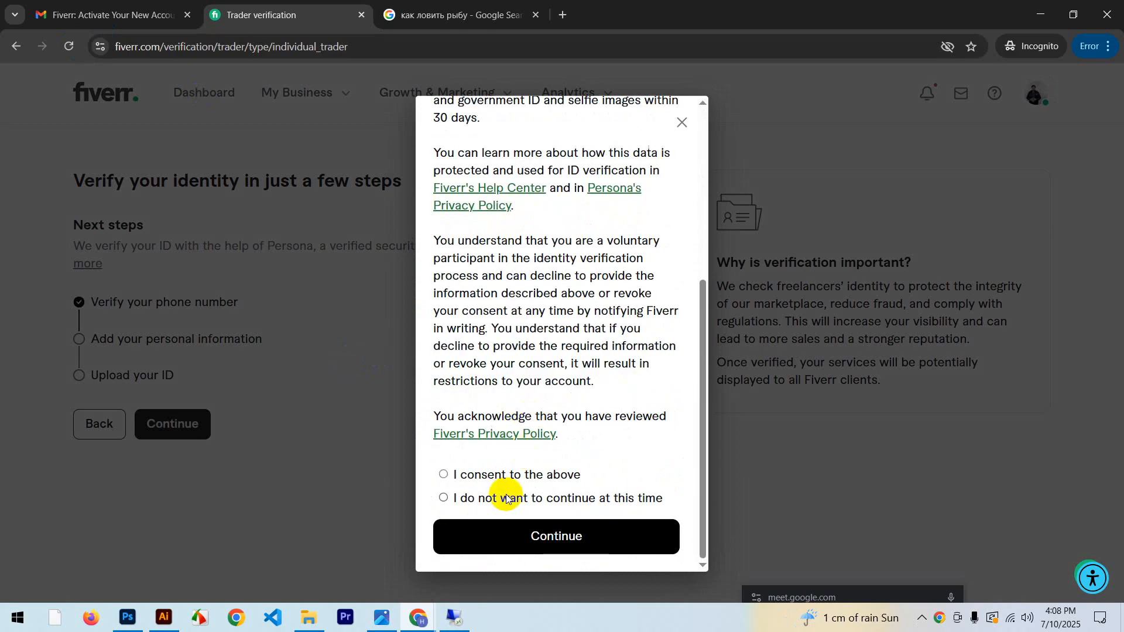
pyautogui.click(445, 474)
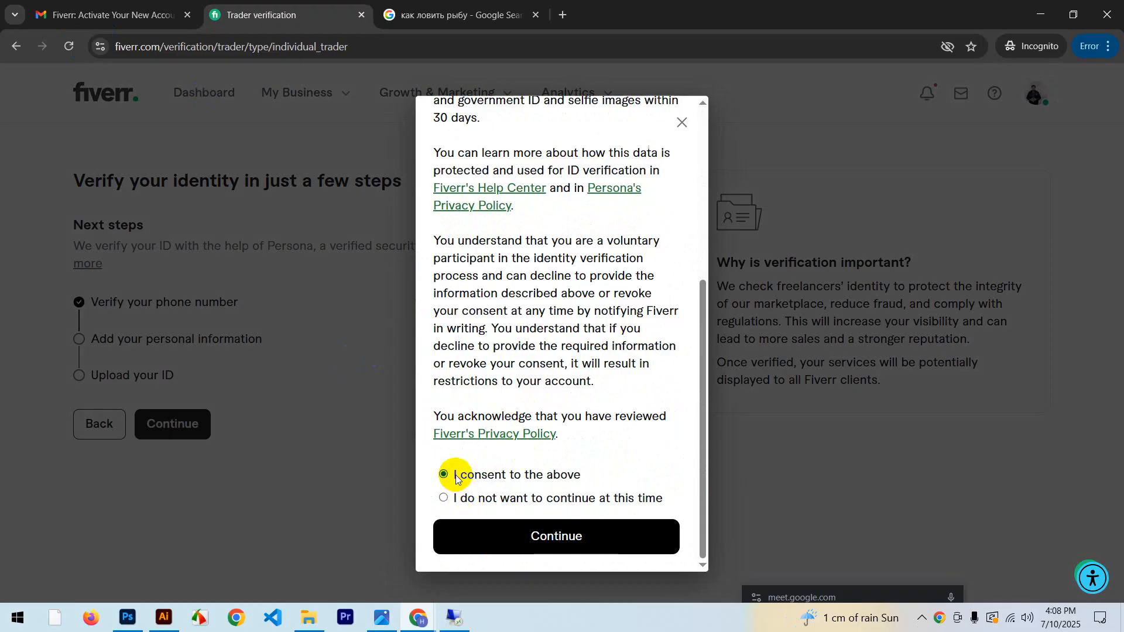
pyautogui.click(527, 534)
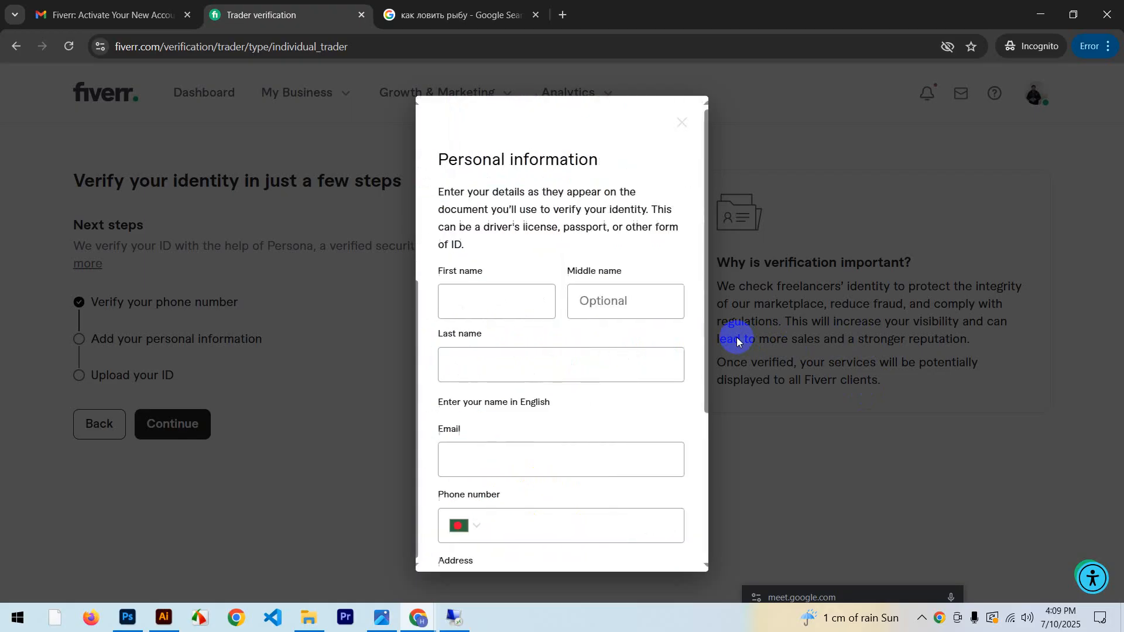
# Step through the name, e-mail, phone and address fields, dismissing the address suggestions.
pyautogui.click(485, 306)
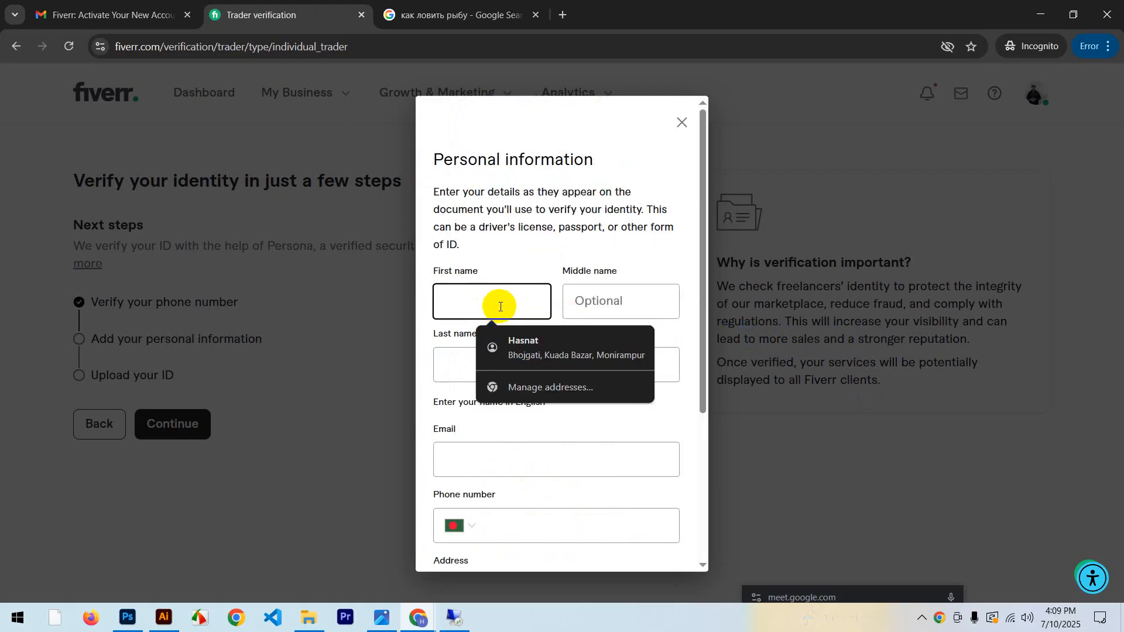
pyautogui.click(441, 361)
pyautogui.scroll(-1, 441, 354)
pyautogui.click(465, 394)
pyautogui.scroll(-3, 475, 377)
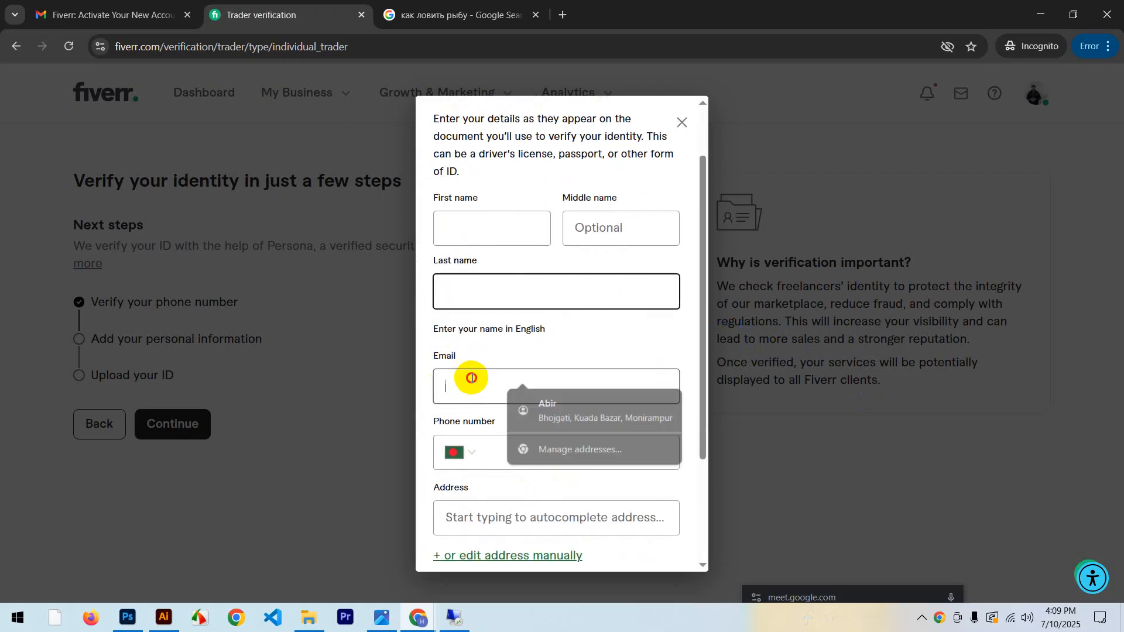
pyautogui.click(482, 305)
pyautogui.click(518, 373)
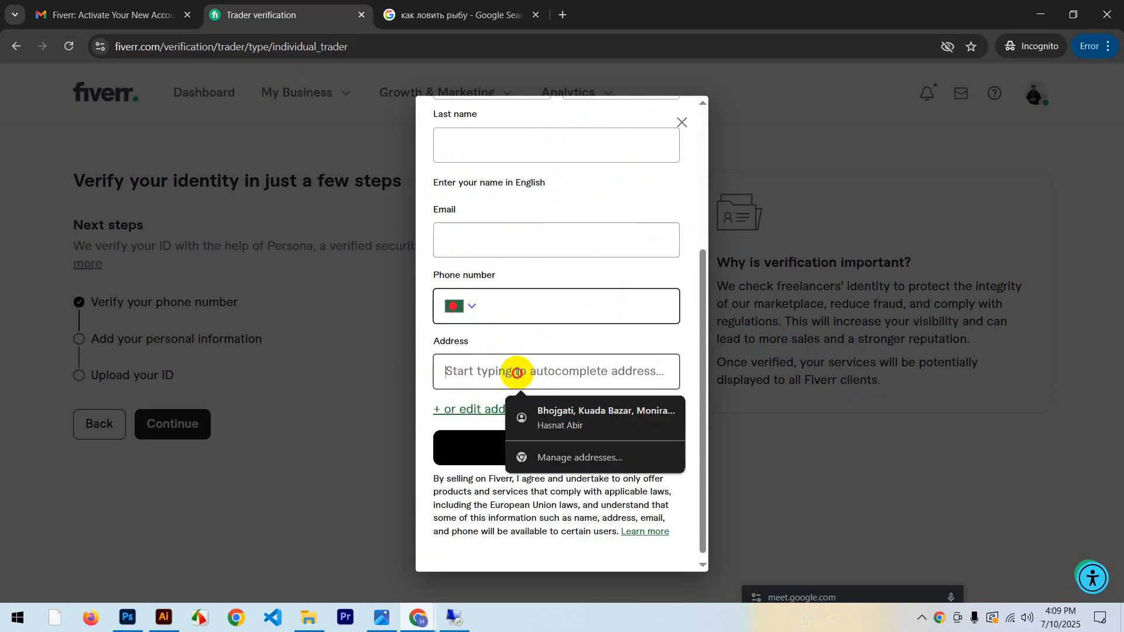
pyautogui.scroll(-1, 510, 371)
pyautogui.click(445, 544)
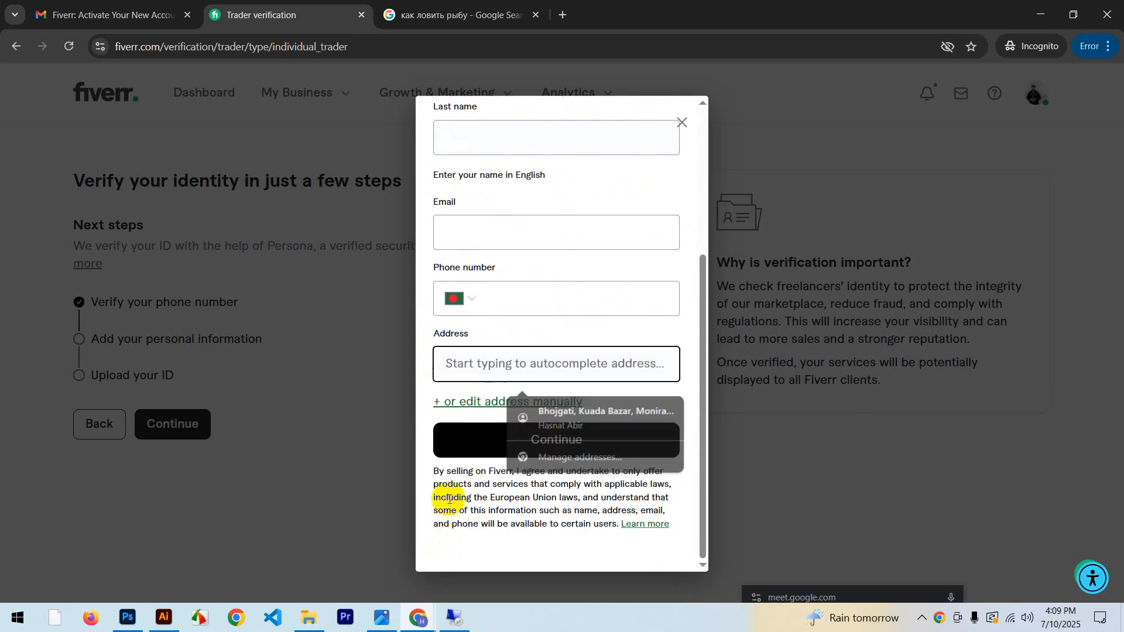
pyautogui.scroll(4, 556, 399)
# Autofill first and last name from the saved entry and enter the seller's e-mail address.
pyautogui.click(494, 314)
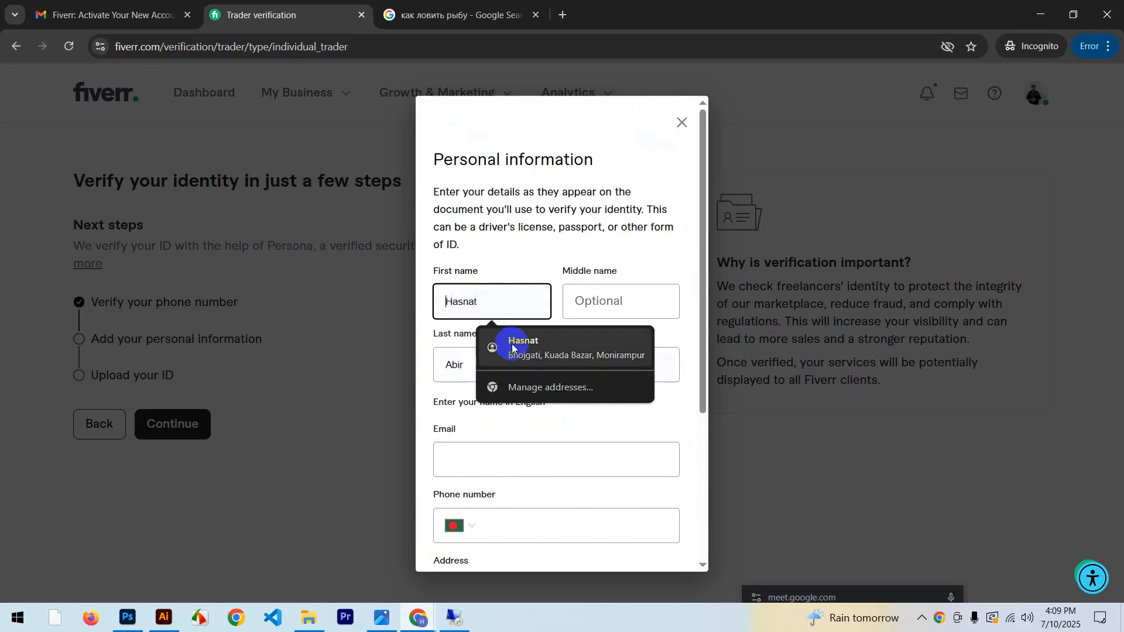
pyautogui.click(511, 345)
pyautogui.scroll(-1, 568, 389)
pyautogui.click(521, 385)
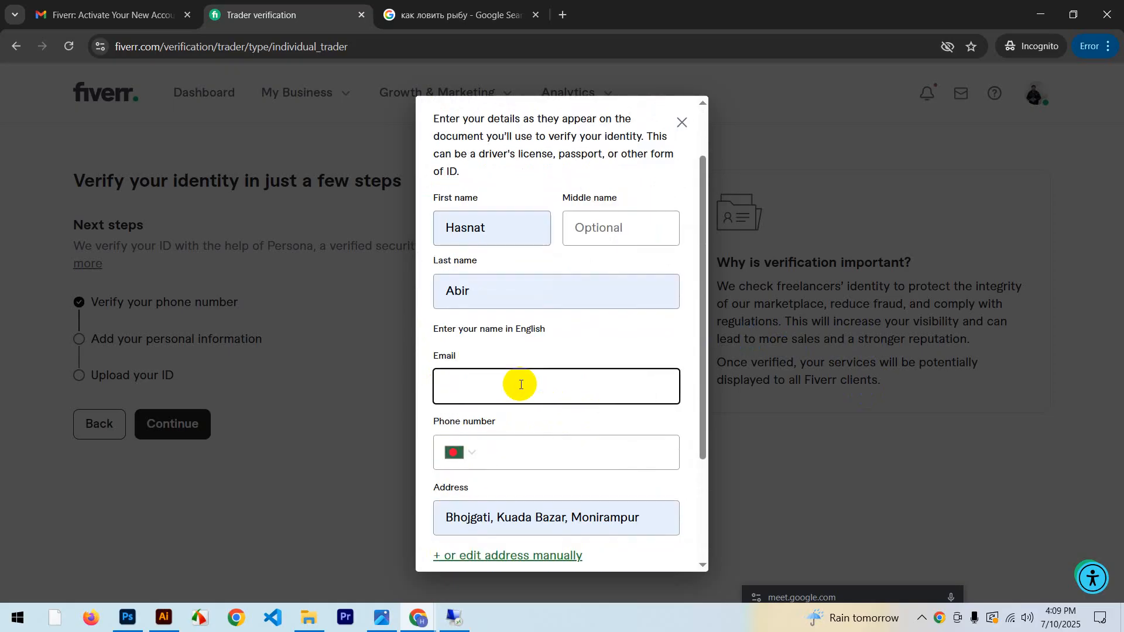
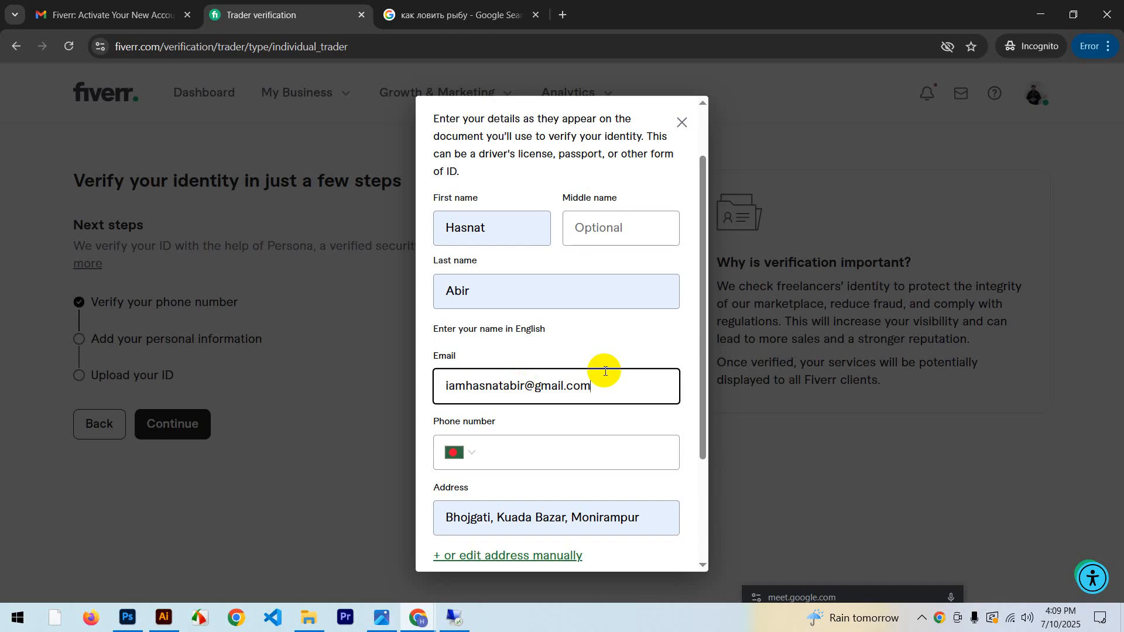
# Enter the seller's phone number and continue to reveal the address fields.
pyautogui.scroll(-3, 620, 363)
pyautogui.click(503, 299)
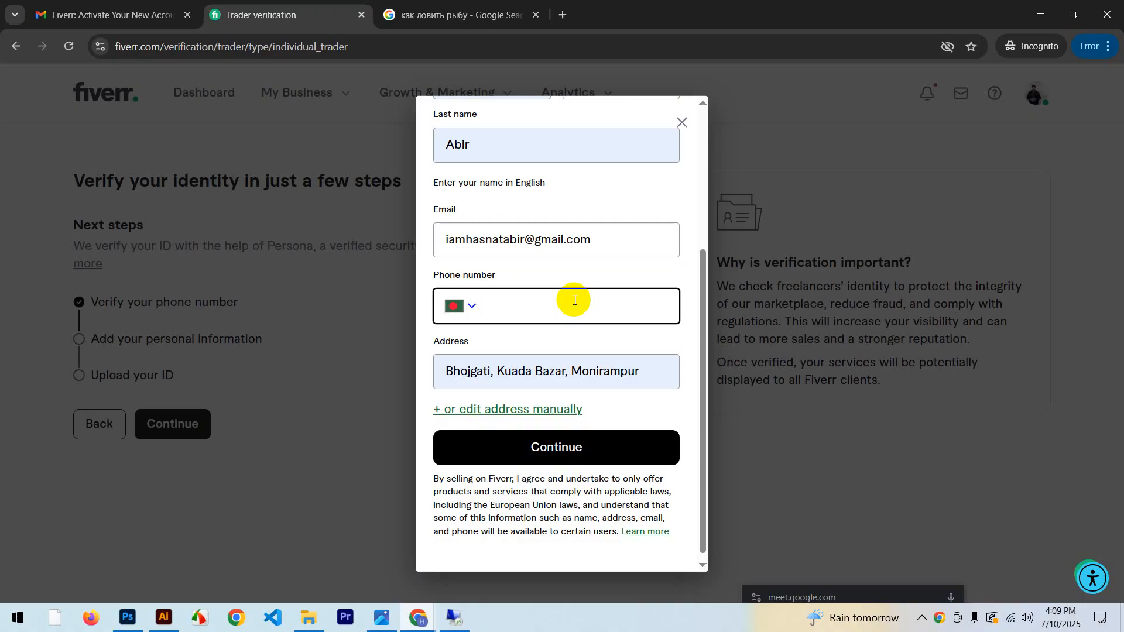
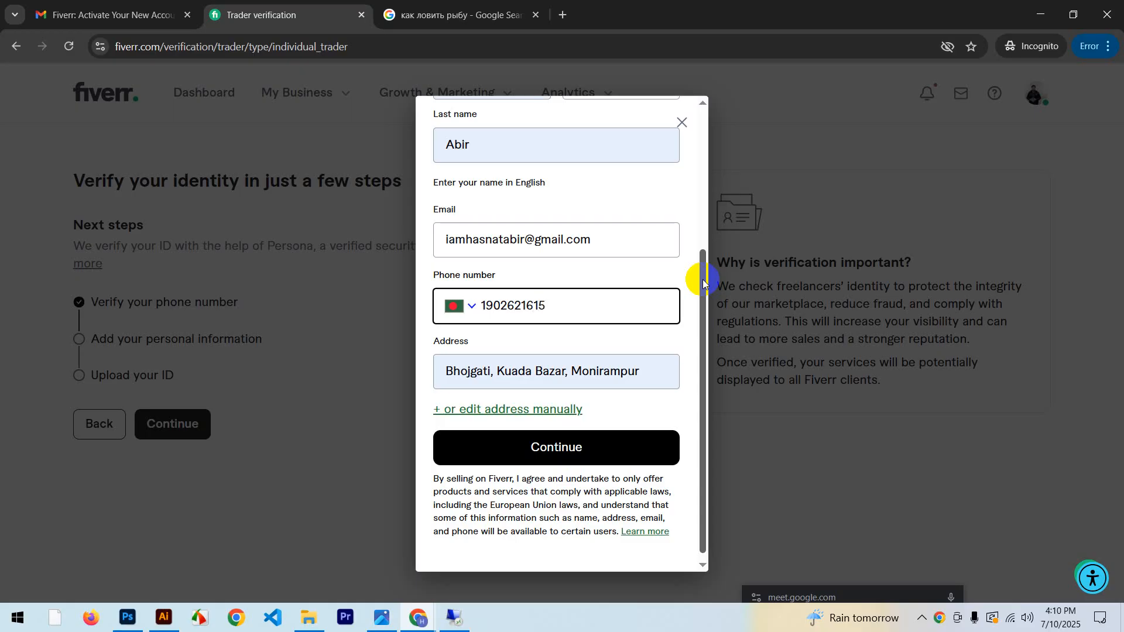
pyautogui.click(597, 447)
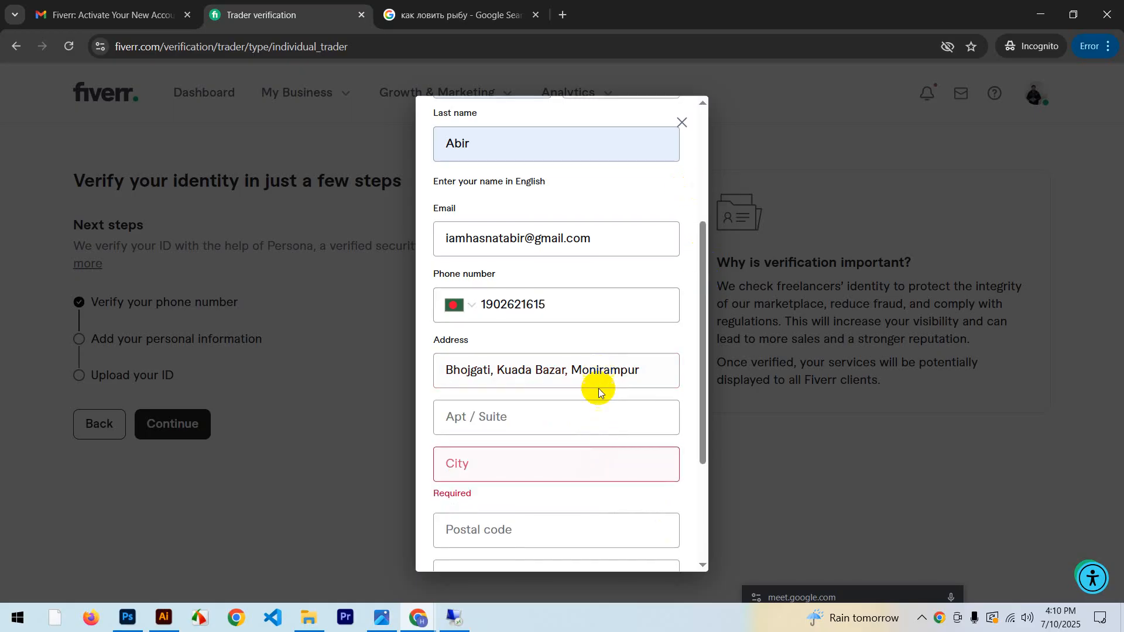
# Fill City and Postal code from the saved autofill address suggestion.
pyautogui.scroll(-1, 586, 386)
pyautogui.click(522, 386)
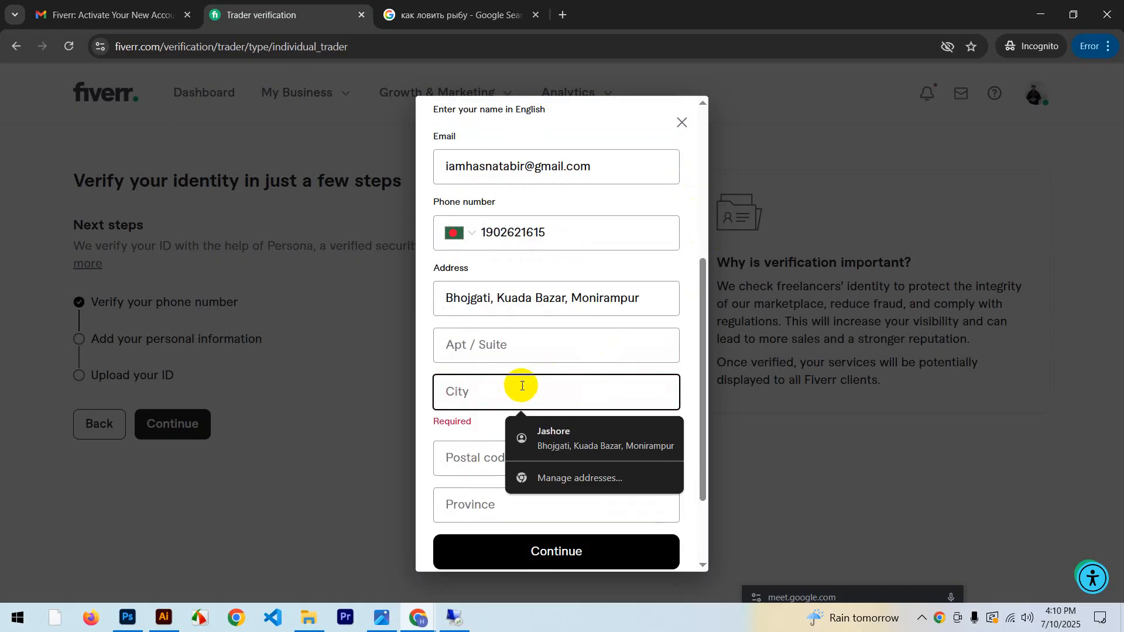
pyautogui.click(552, 440)
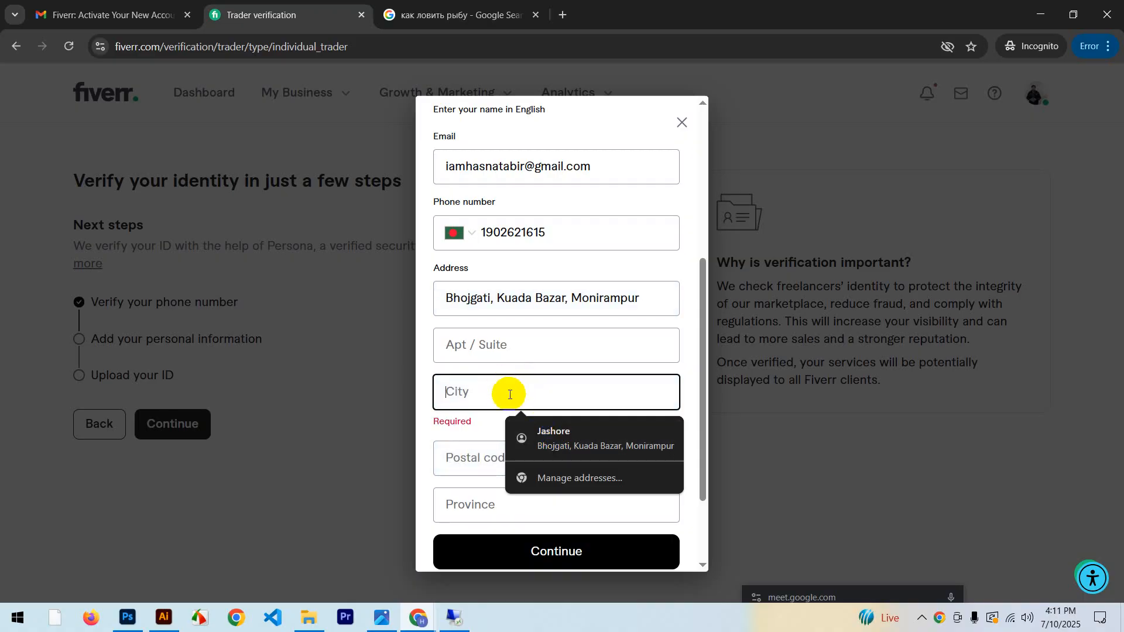
pyautogui.click(553, 436)
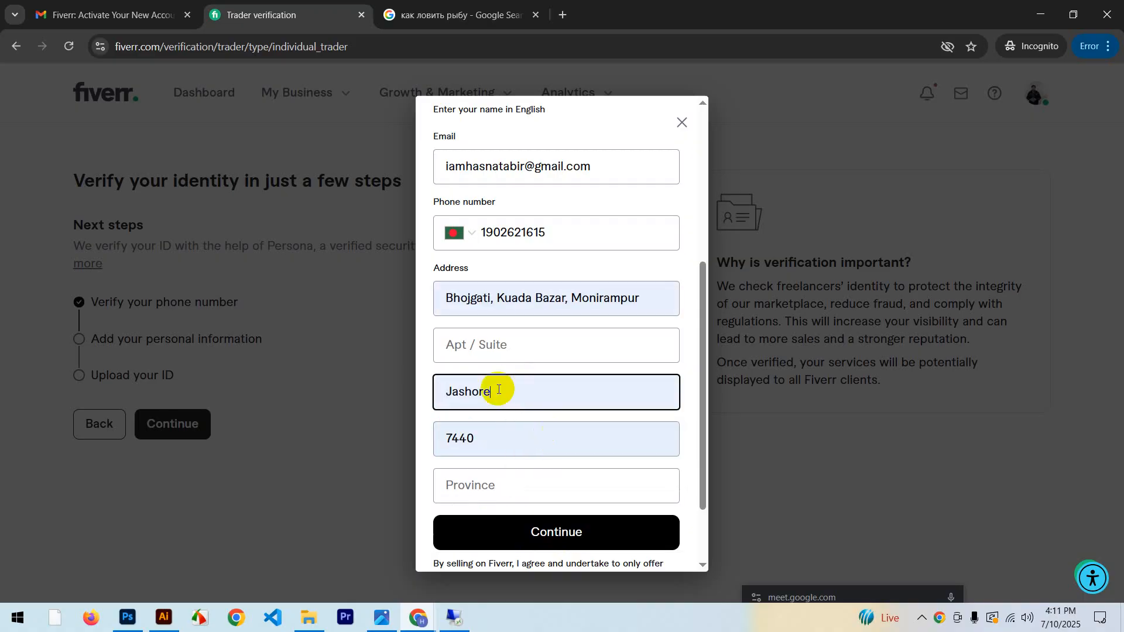
pyautogui.scroll(-2, 498, 390)
# Submit personal info, choose National ID, and continue verification on another device.
pyautogui.click(565, 439)
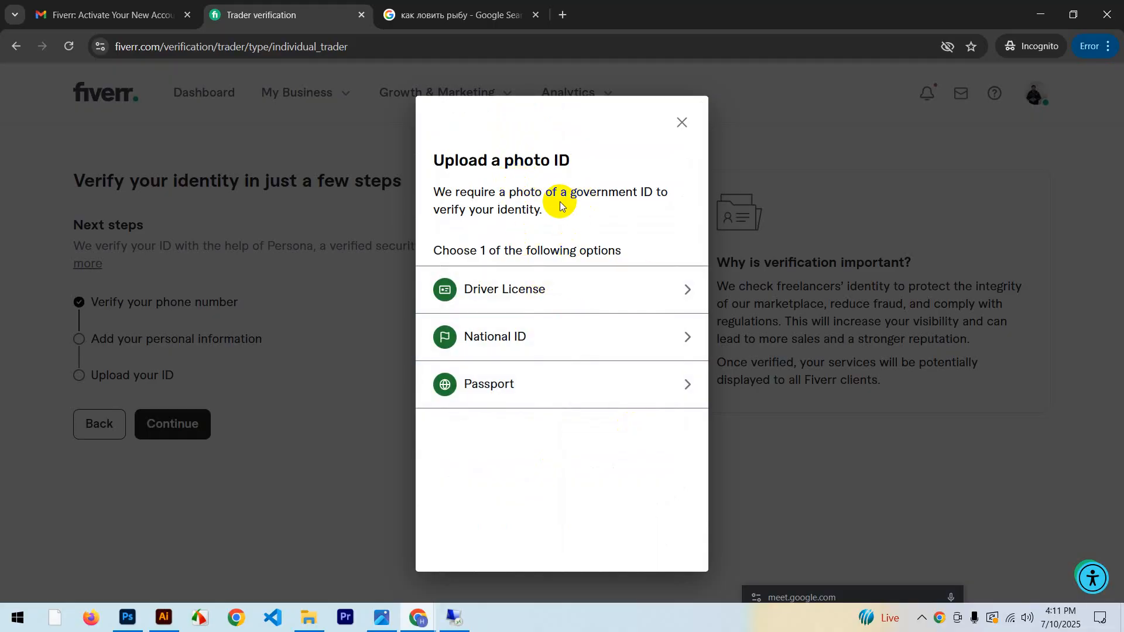
pyautogui.click(524, 340)
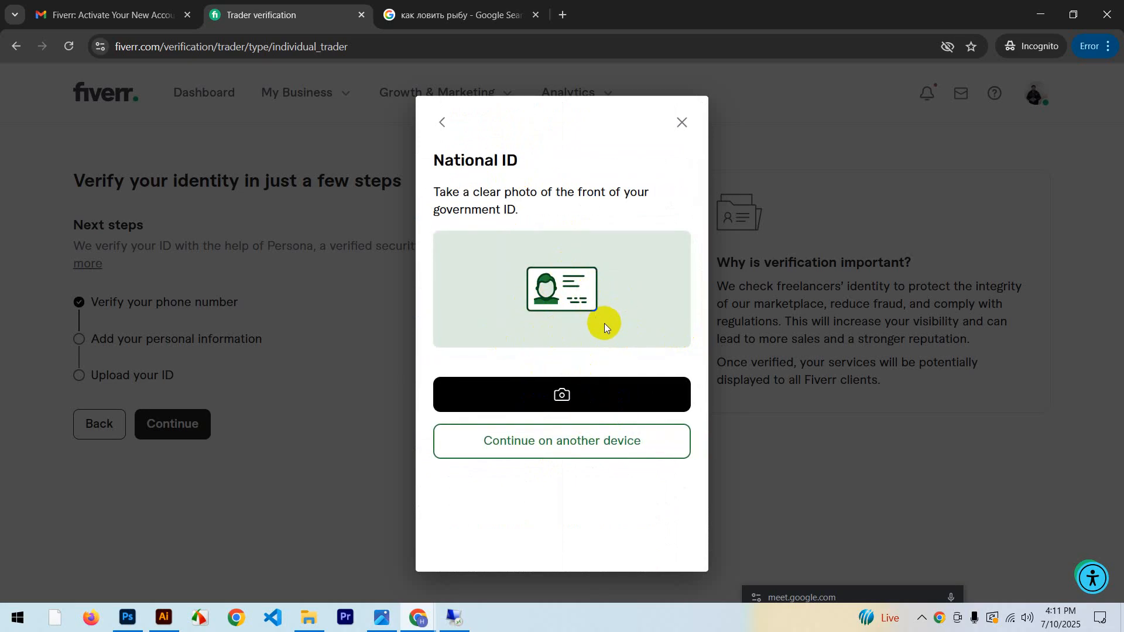
pyautogui.click(548, 449)
# Continue the ID verification on another device to show the QR code and secure link.
pyautogui.click(552, 427)
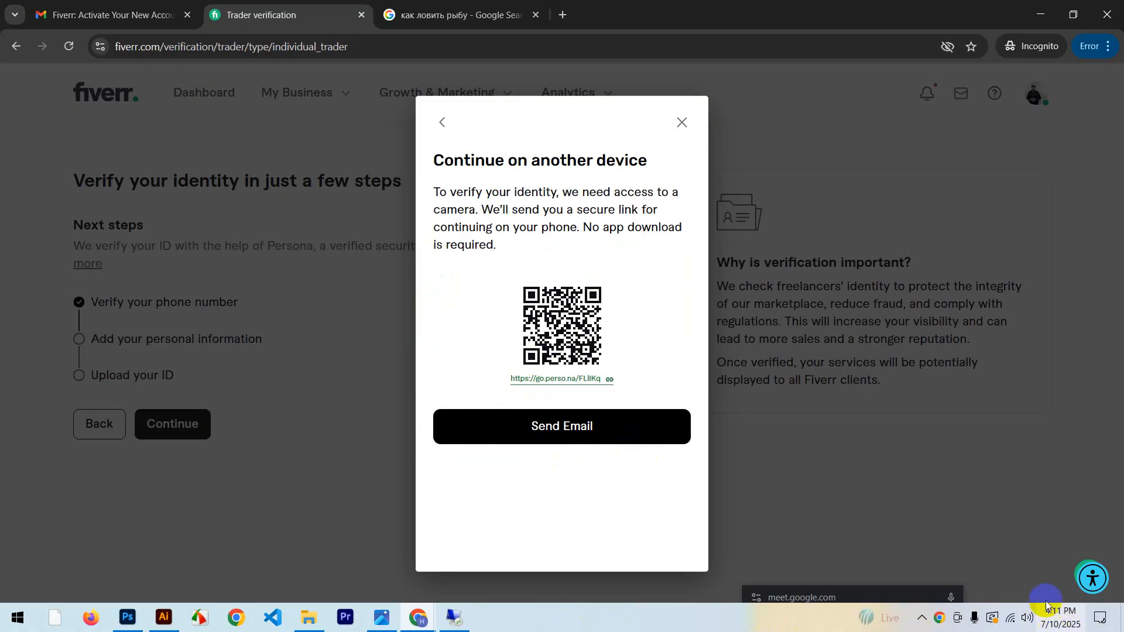
pyautogui.click(922, 621)
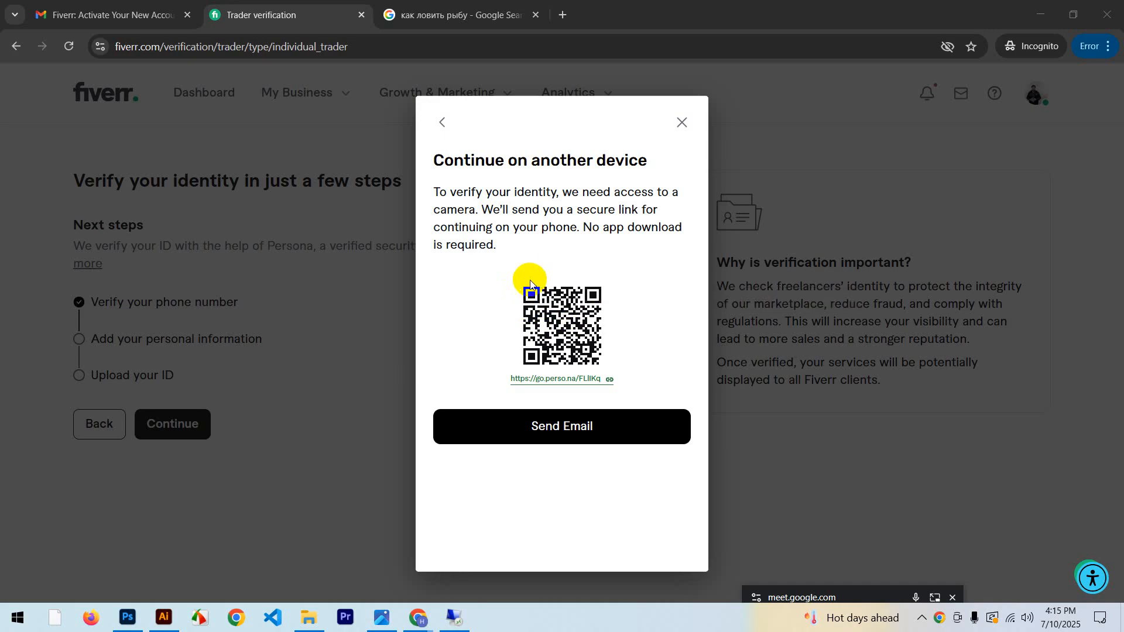
# Choose Send Email, enter the seller's e-mail address, and send the secure ID-capture link.
pyautogui.click(570, 440)
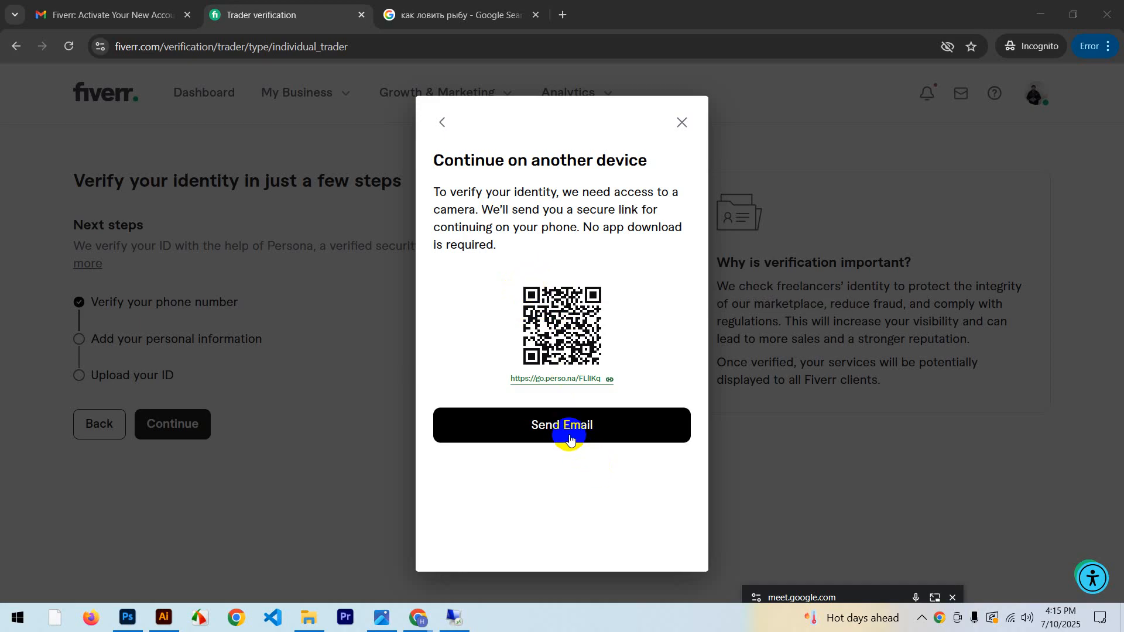
pyautogui.click(499, 300)
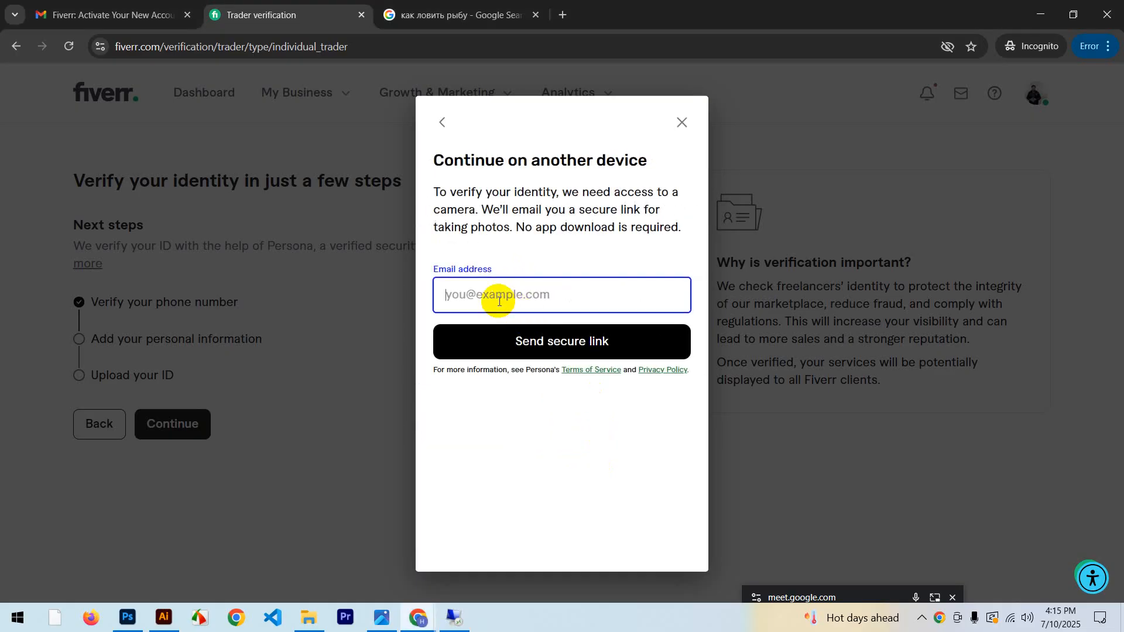
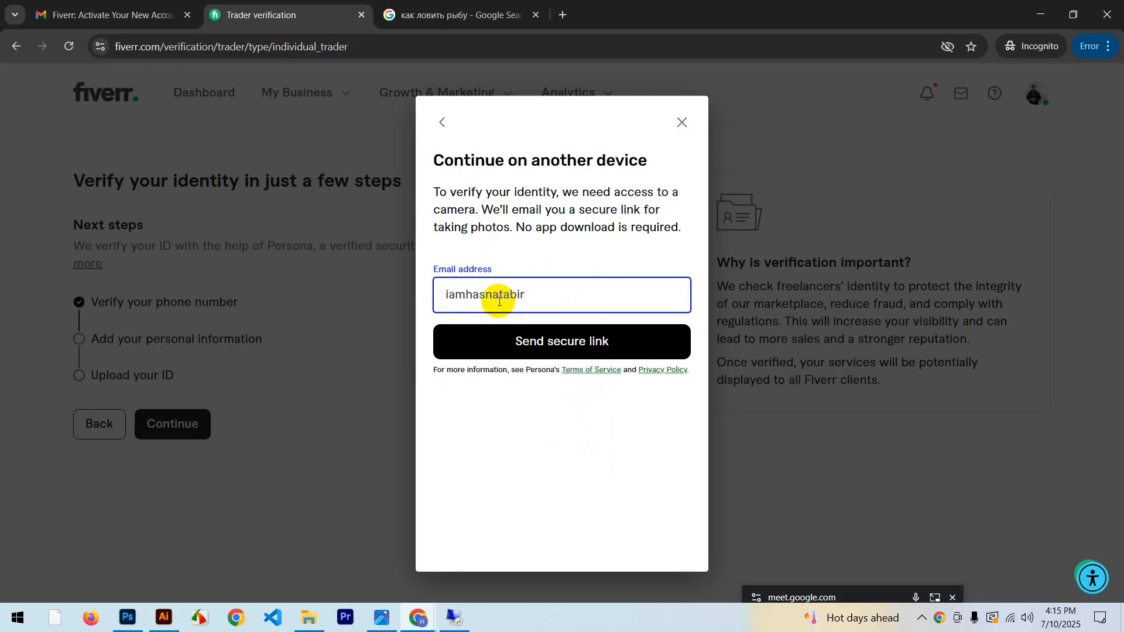
pyautogui.click(579, 343)
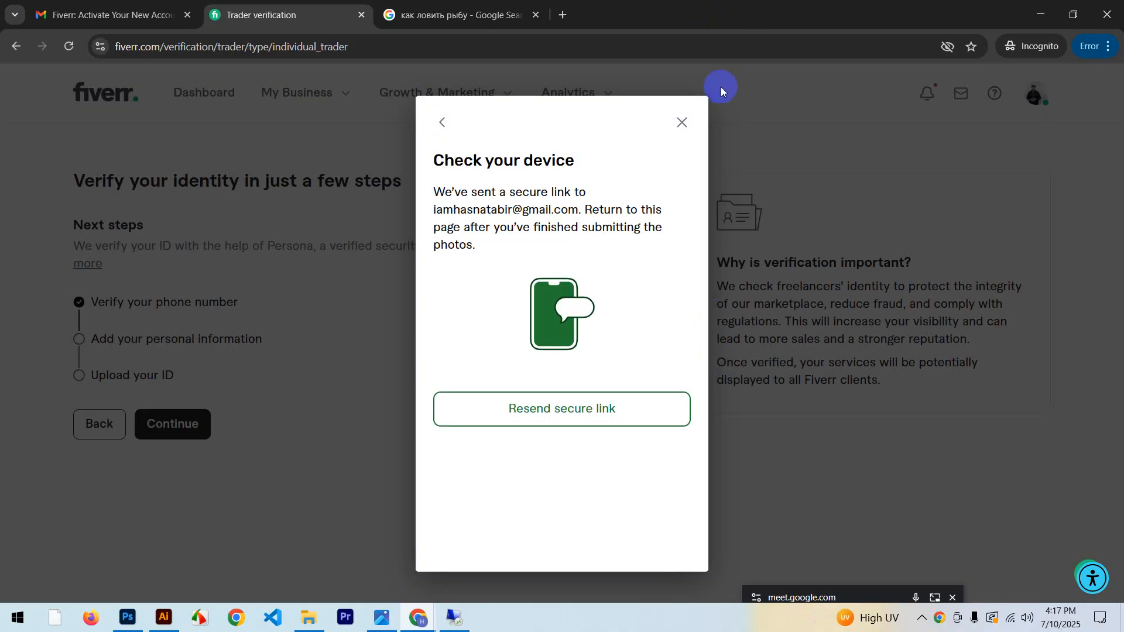
# Close the Check your device dialog and confirm cancelling the verification.
pyautogui.click(682, 123)
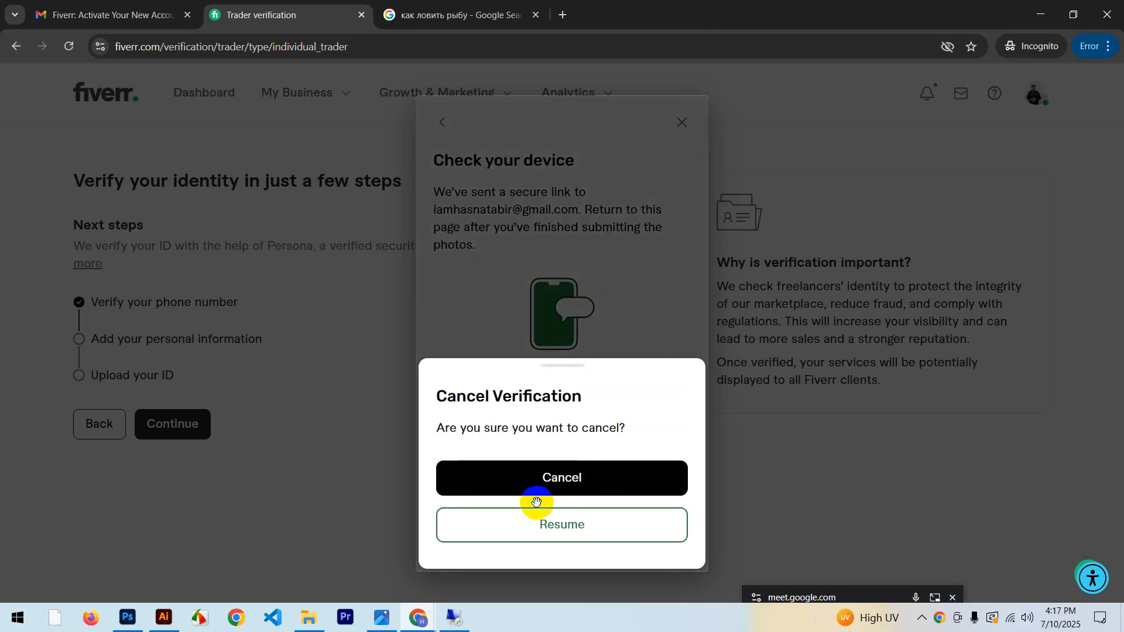
pyautogui.click(553, 498)
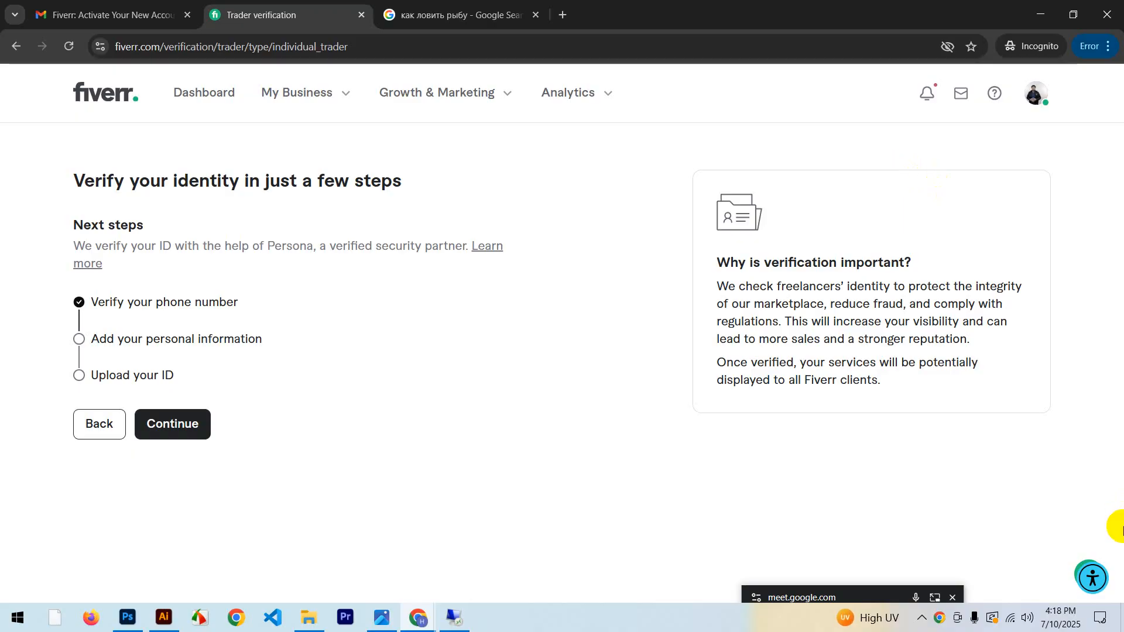
# Move the meet.google.com mini-window up from the bottom edge to the middle right.
pyautogui.moveTo(813, 591); pyautogui.dragTo(793, 445)
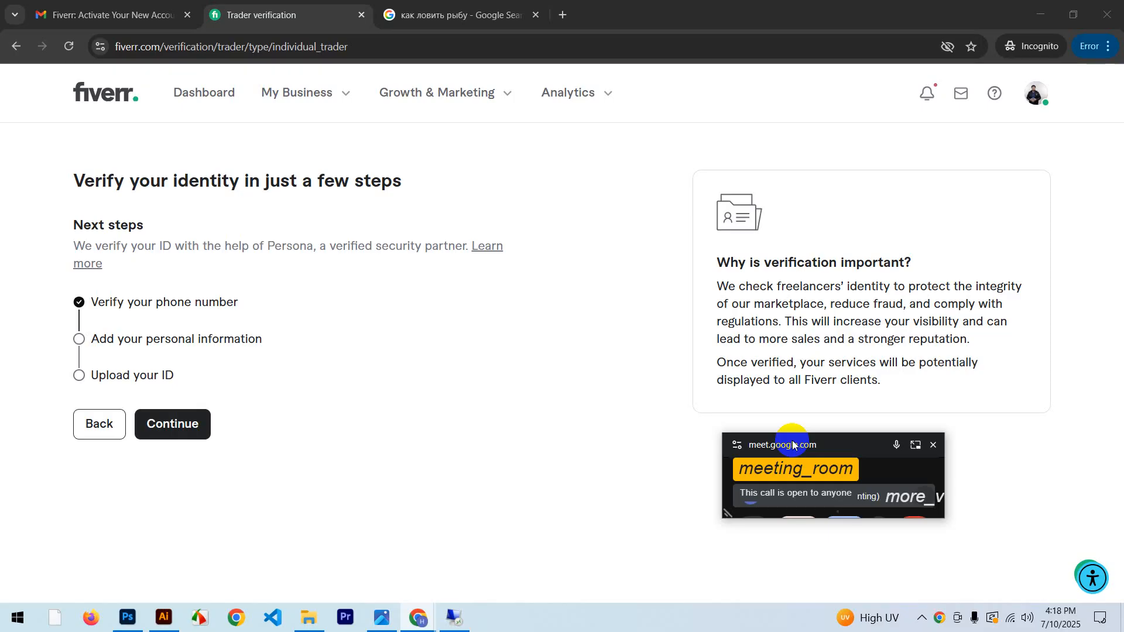
# Show the hidden system tray icons from the Windows taskbar chevron.
pyautogui.click(923, 619)
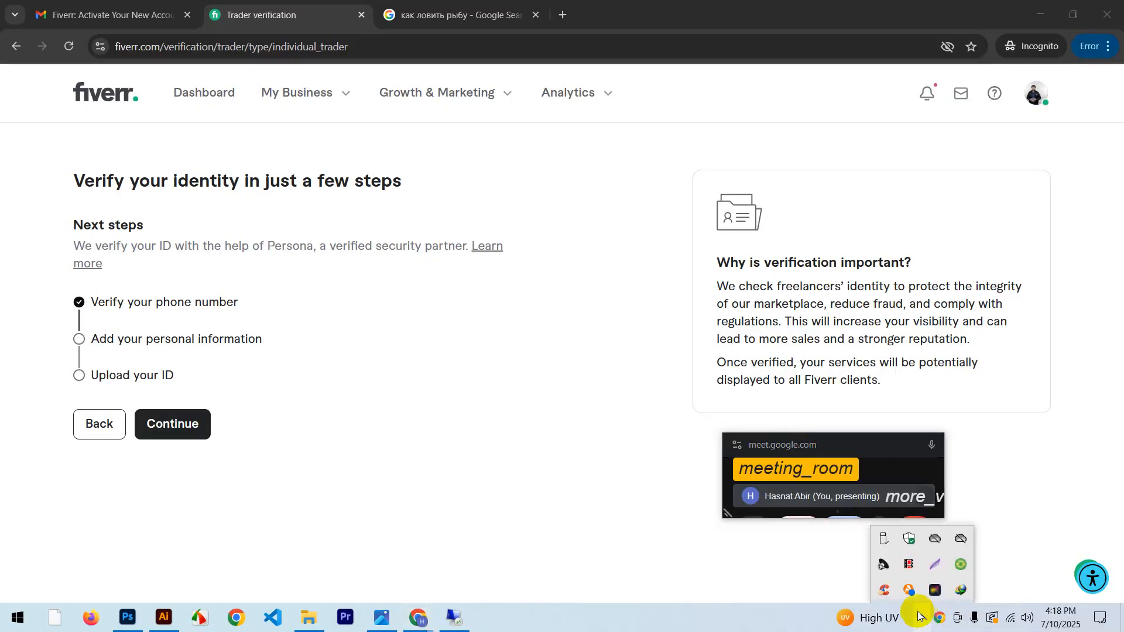